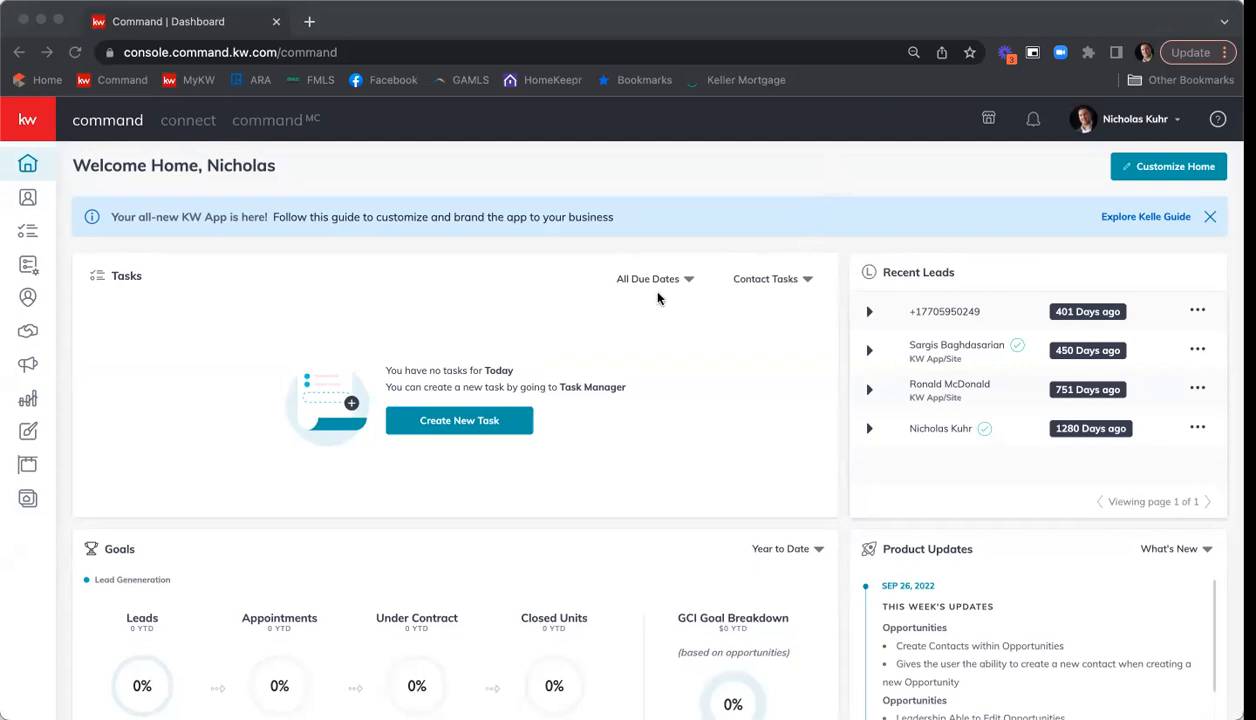
Open the $415,000 listing opportunity in the Appointment phase from the list of all opportunities.
left_click(27, 333)
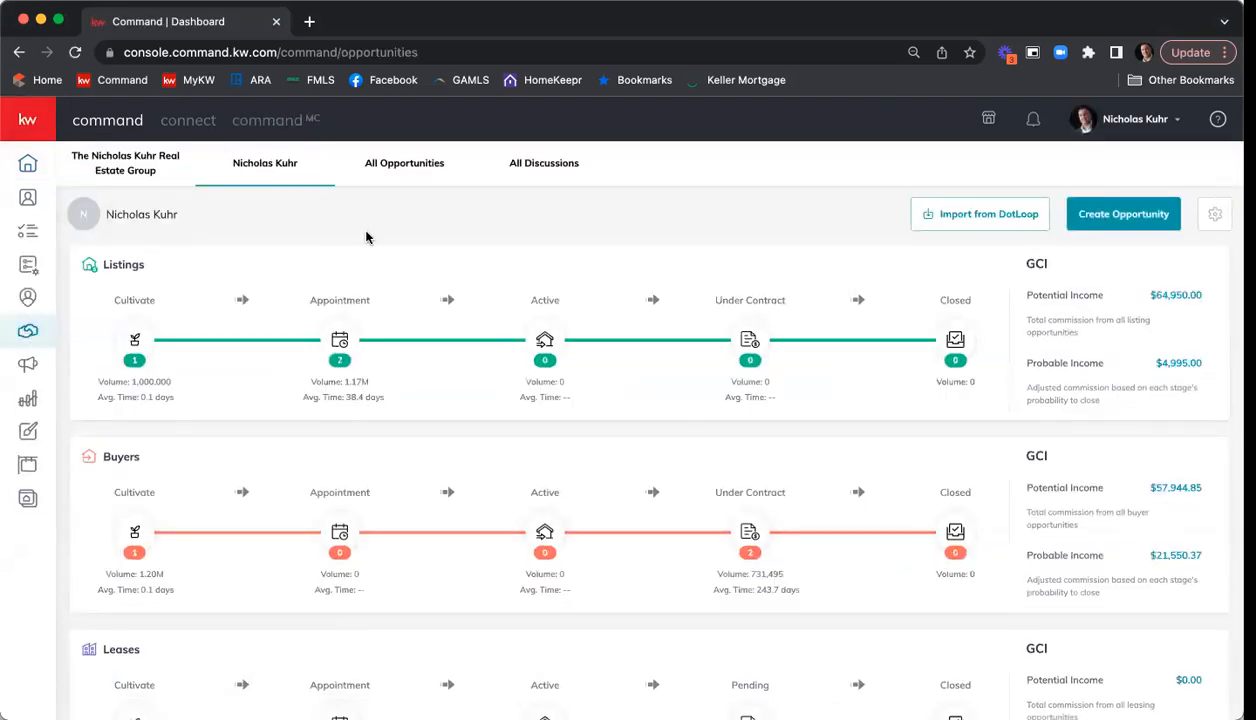
left_click(389, 164)
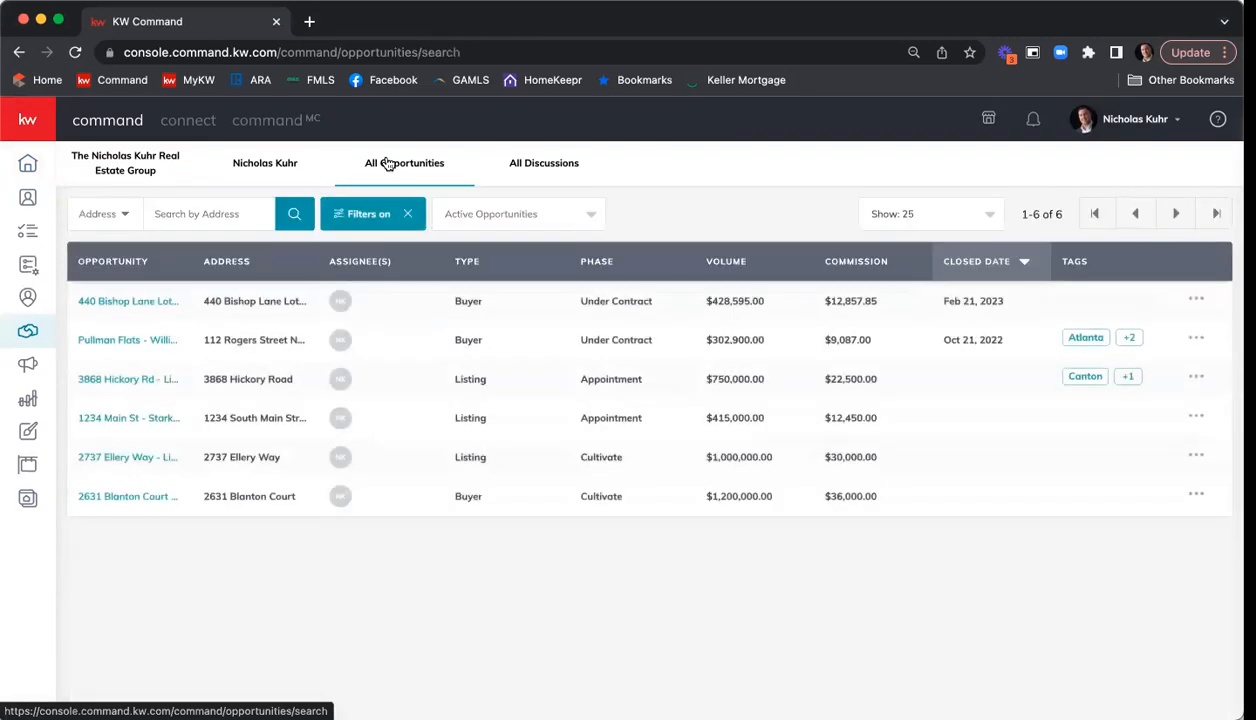
left_click(114, 420)
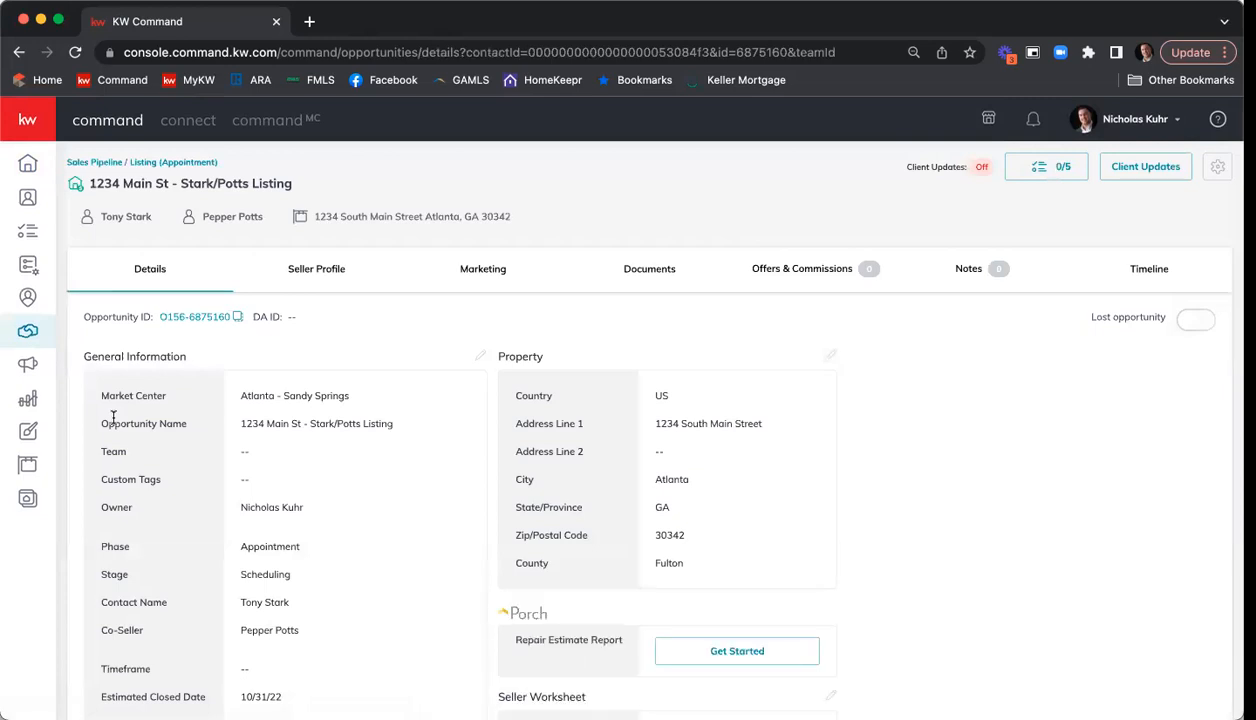
Review the opportunity's details, including general information, property and seller worksheet.
scroll(330, 450, "down", 1)
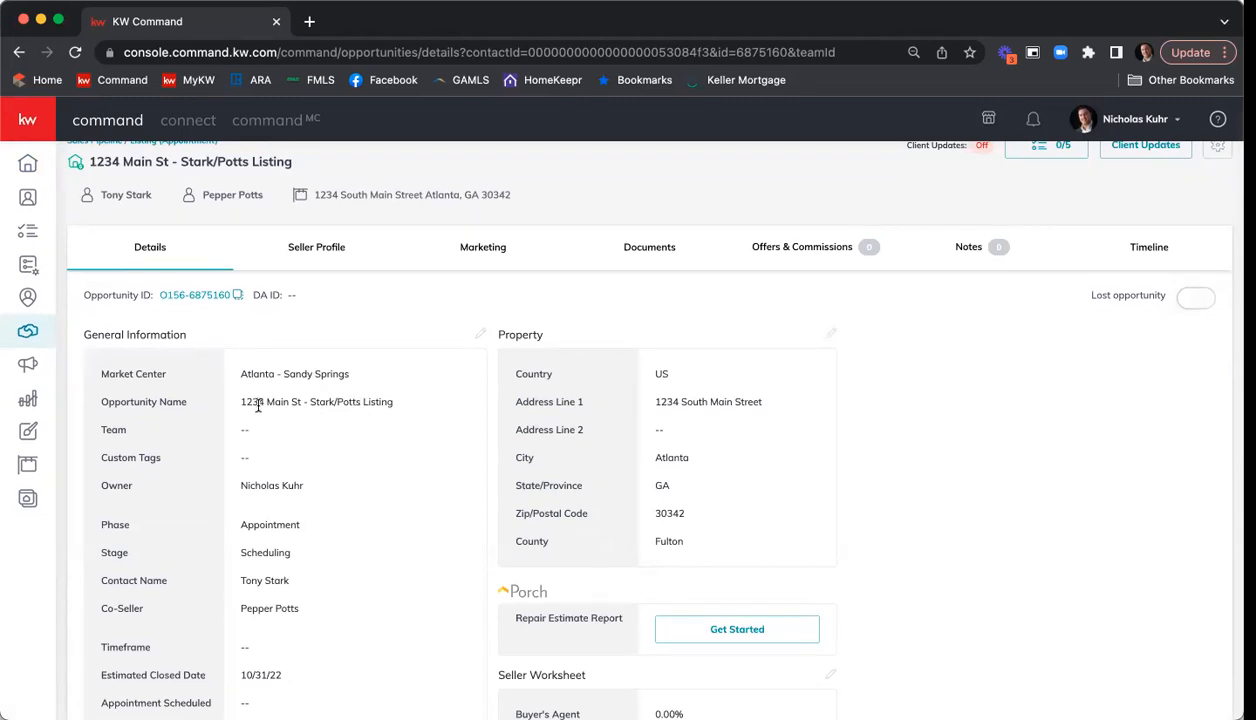
scroll(335, 412, "down", 3)
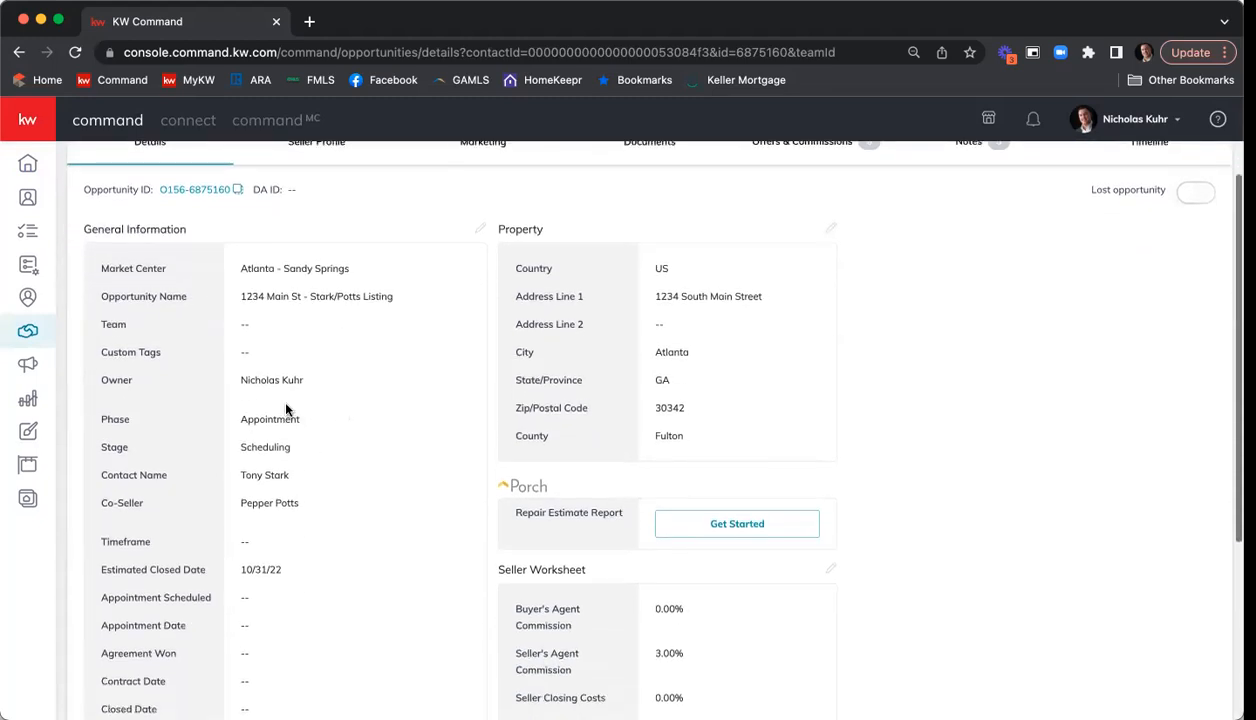
scroll(282, 447, "down", 3)
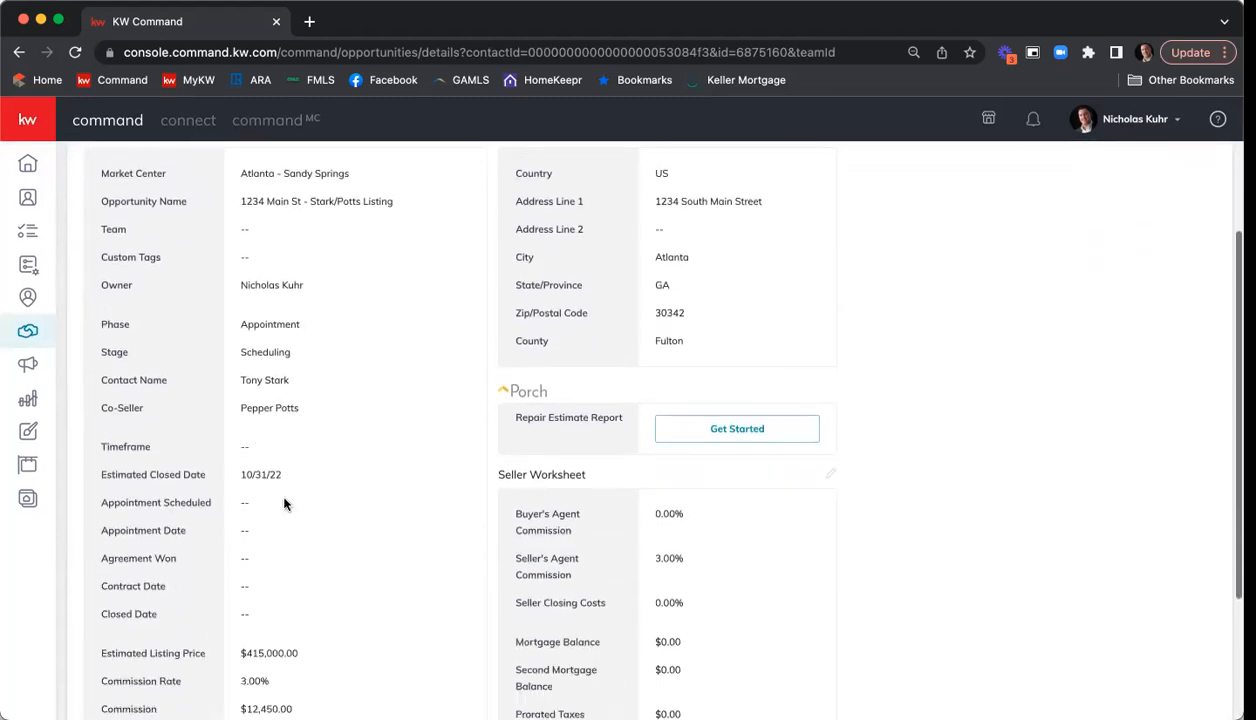
scroll(272, 490, "down", 3)
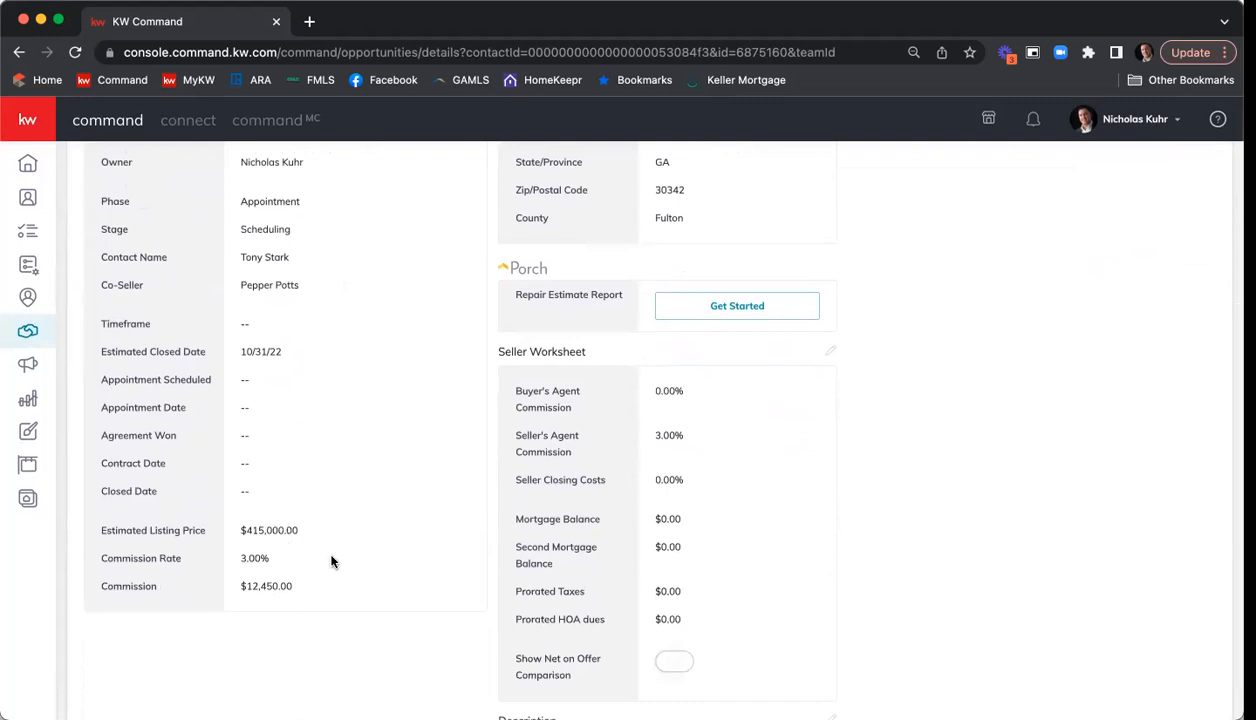
scroll(358, 562, "up", 6)
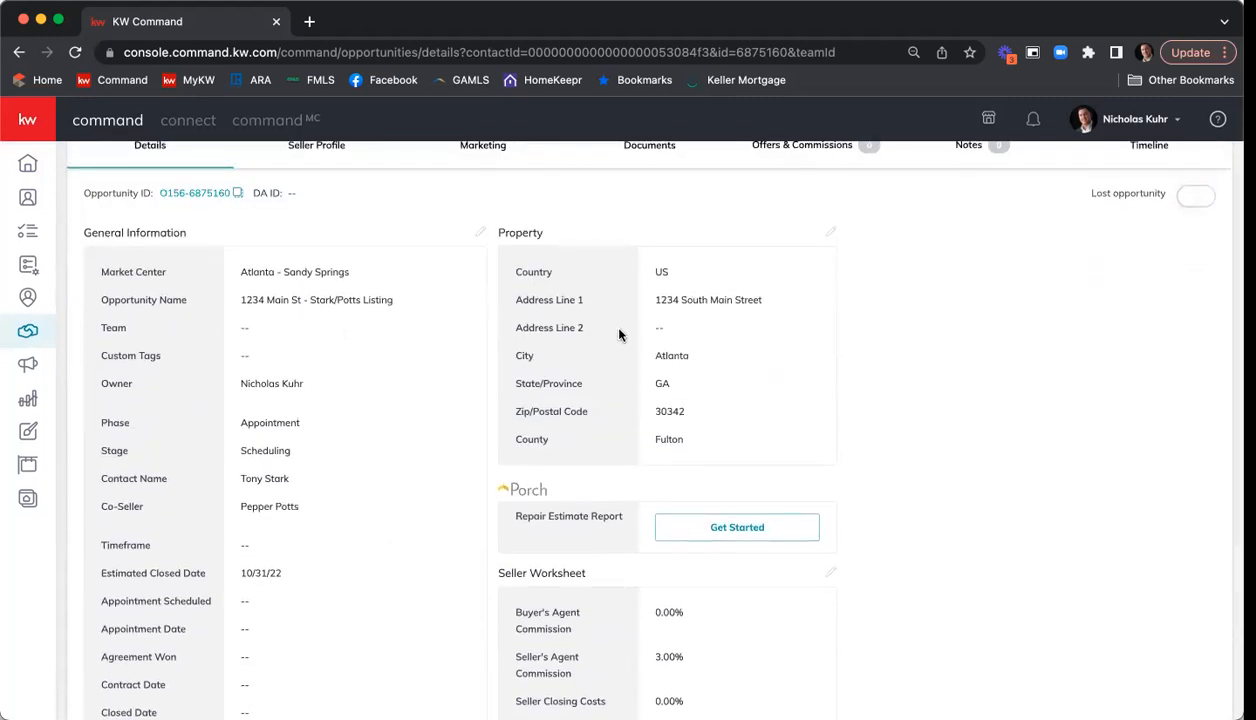
scroll(619, 336, "up", 2)
scroll(619, 338, "up", 1)
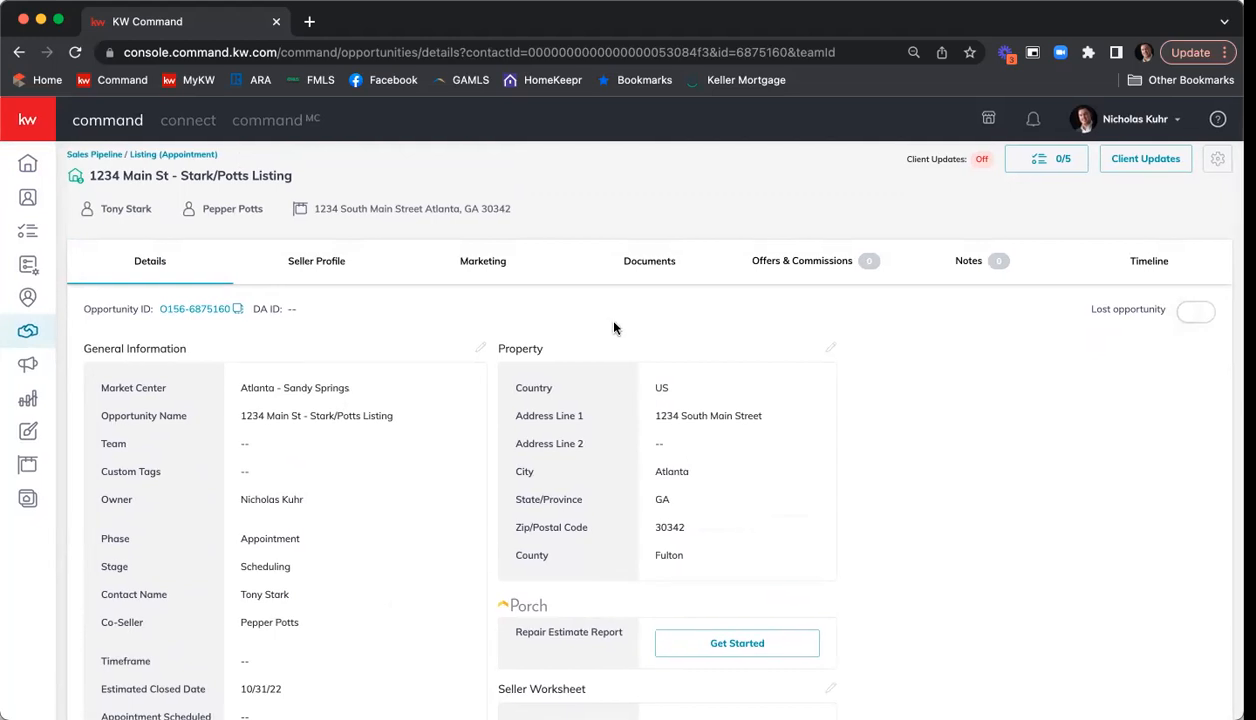
Set the opportunity's document checklist type to Residential and review the documents for the Listed stage.
left_click(646, 266)
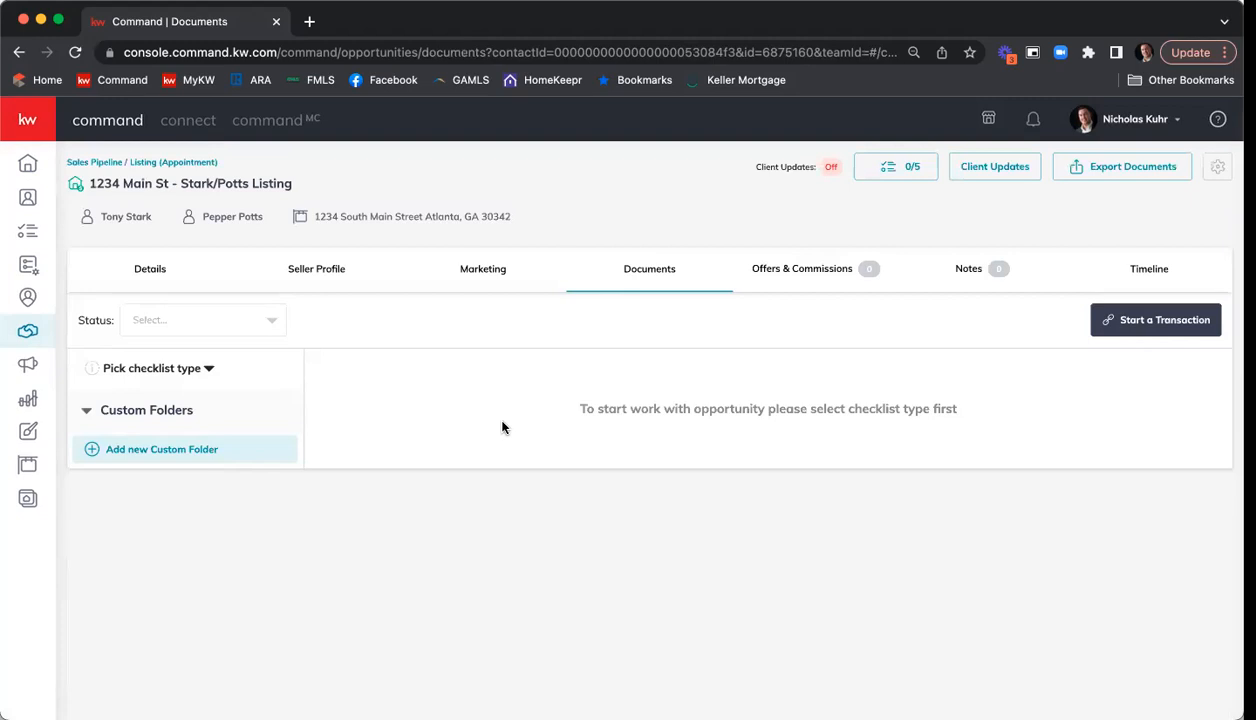
left_click(210, 371)
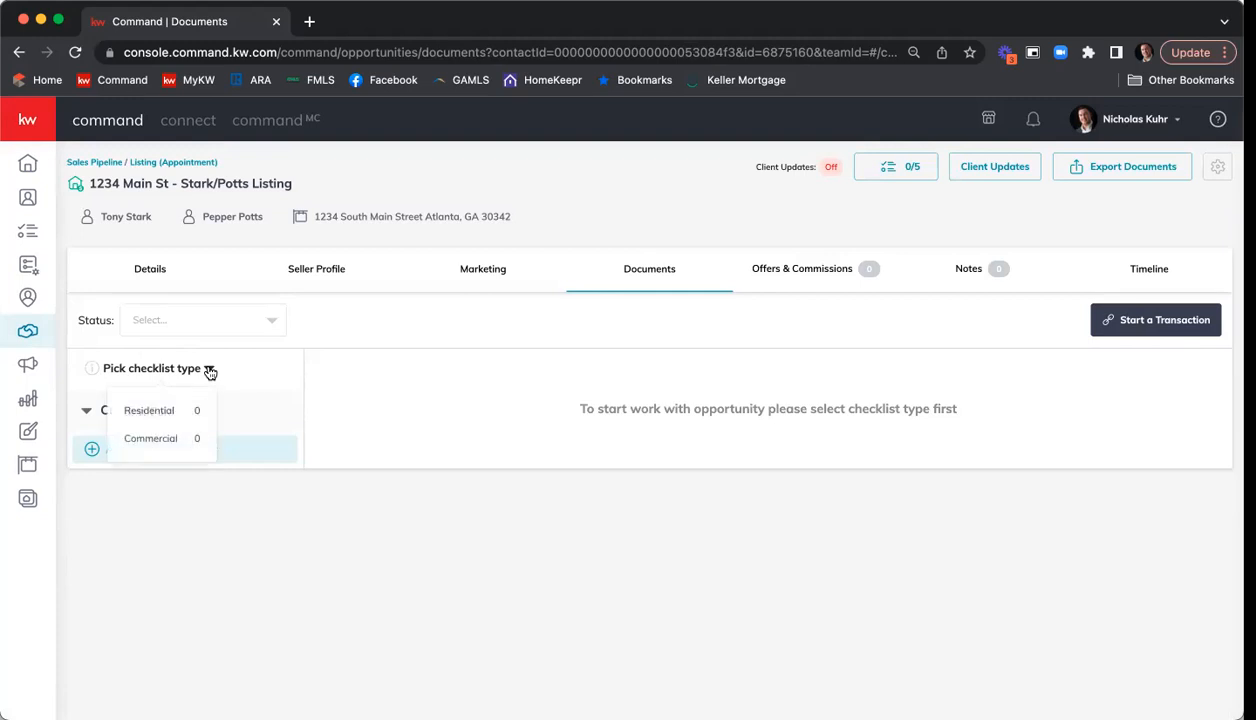
left_click(176, 414)
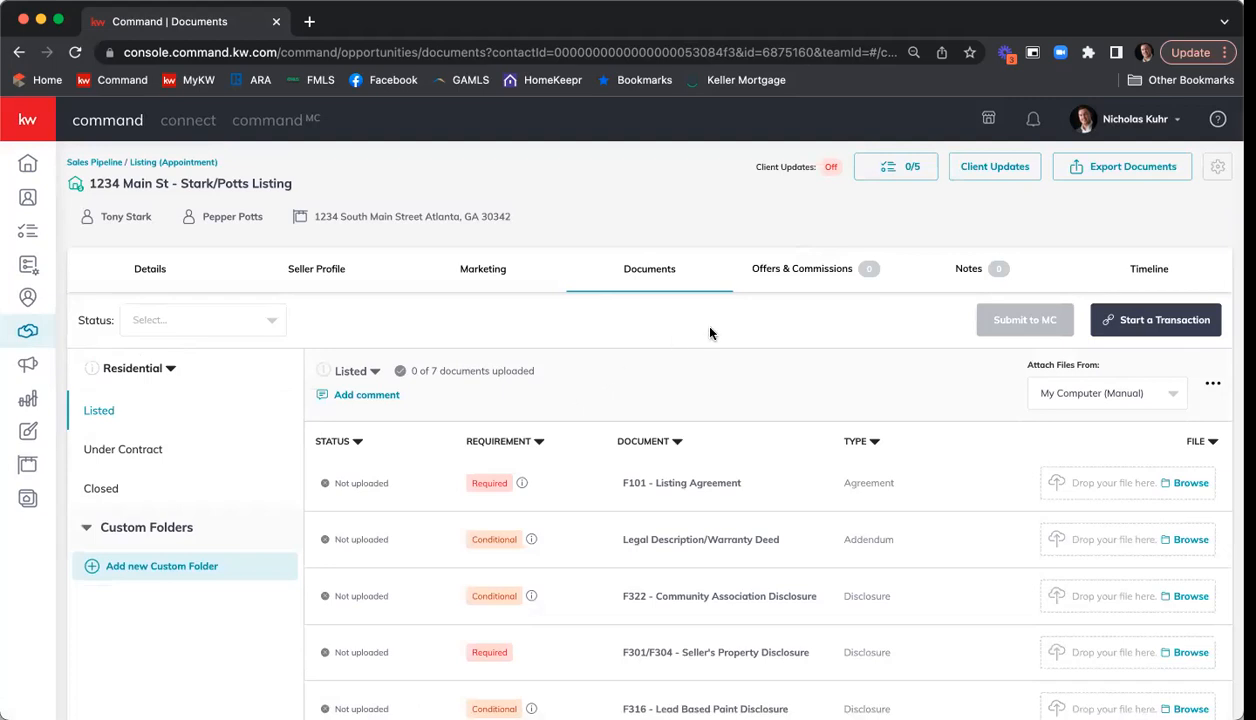
scroll(708, 330, "down", 2)
scroll(710, 373, "down", 1)
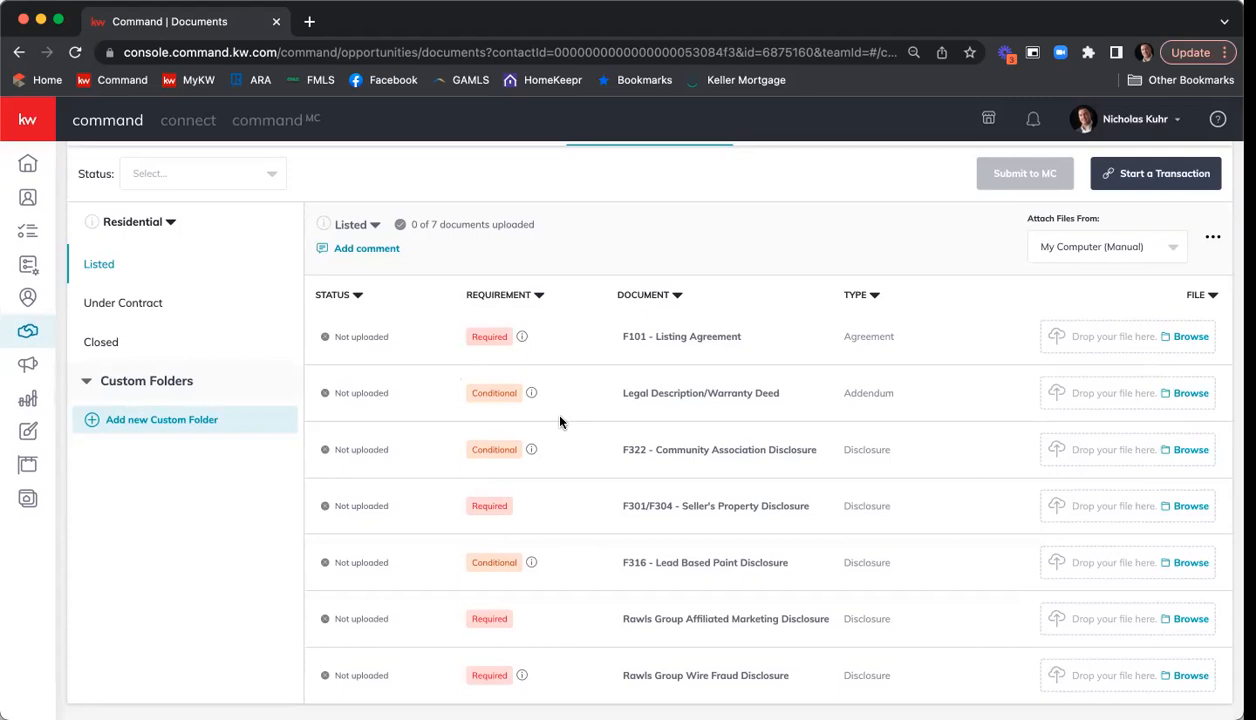
scroll(784, 326, "up", 2)
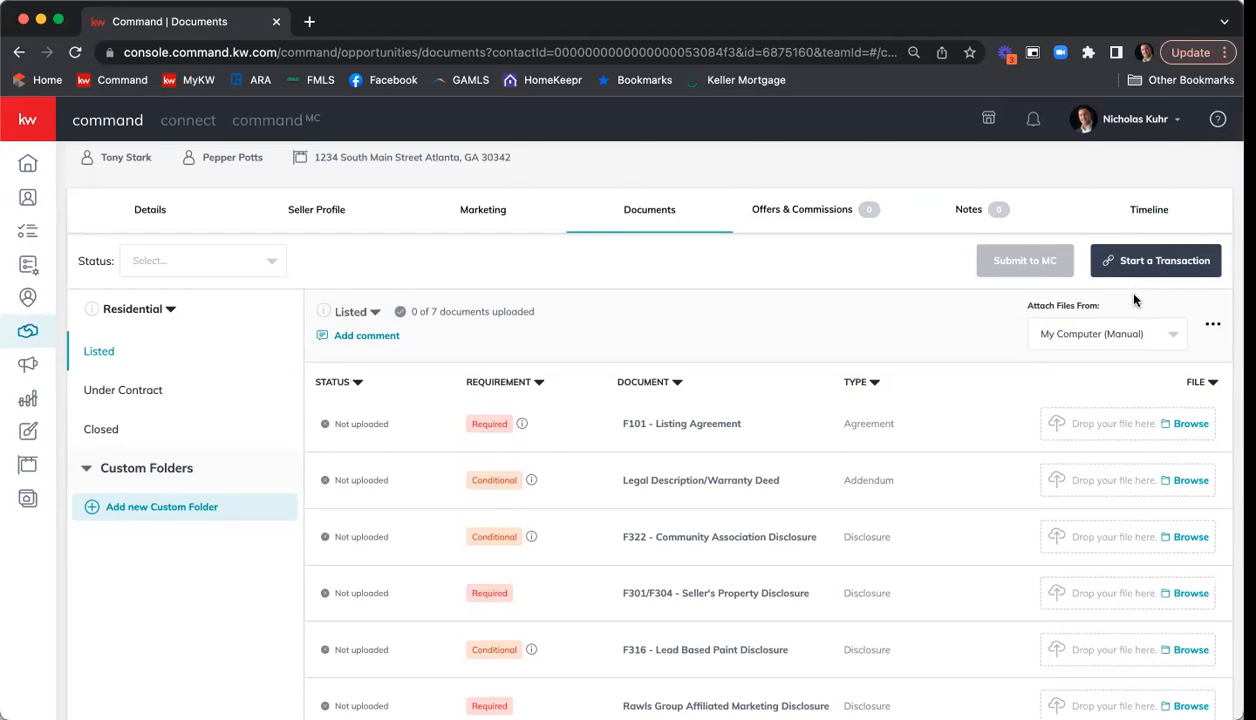
Start a transaction for the listing and log in to DocuSign Rooms with the prefilled credentials.
left_click(1177, 263)
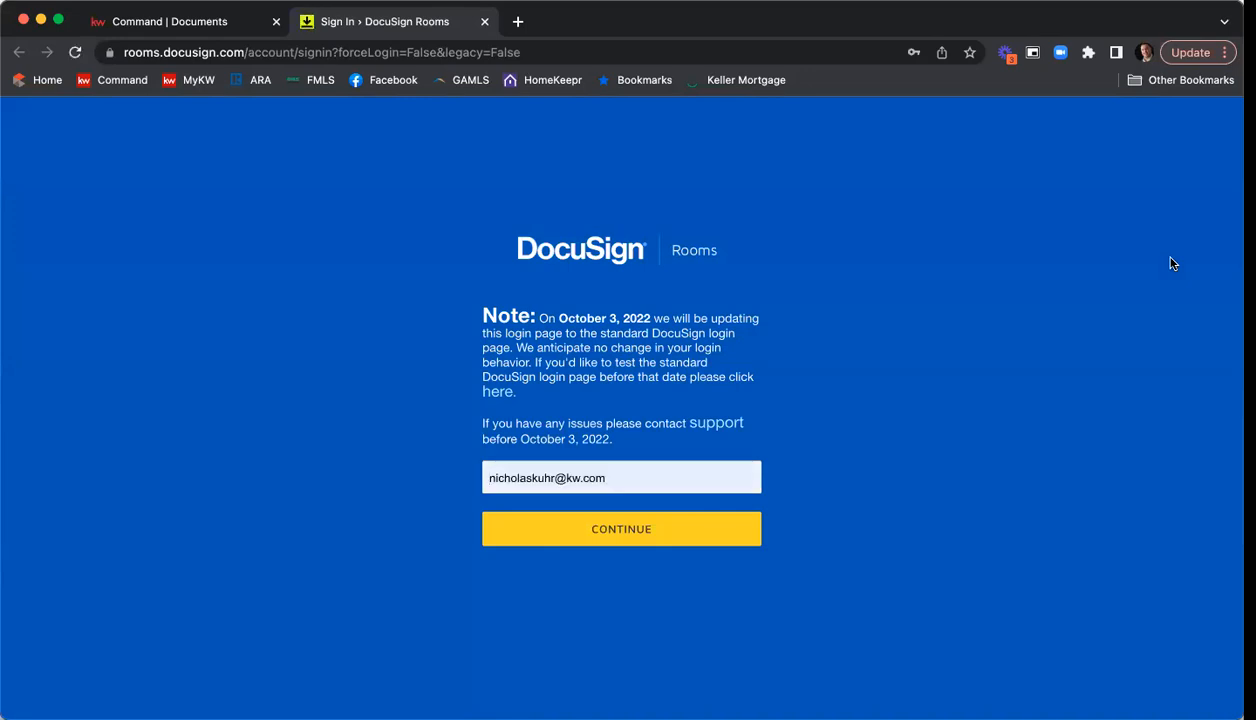
left_click(639, 529)
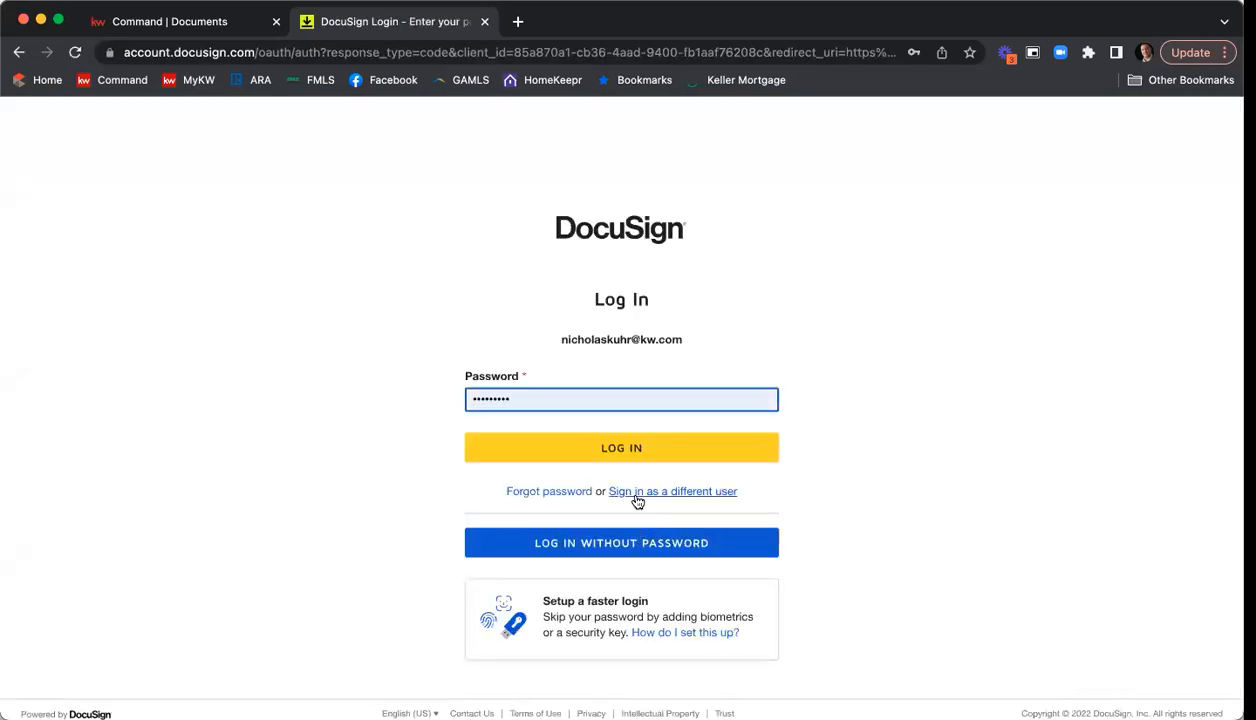
left_click(638, 462)
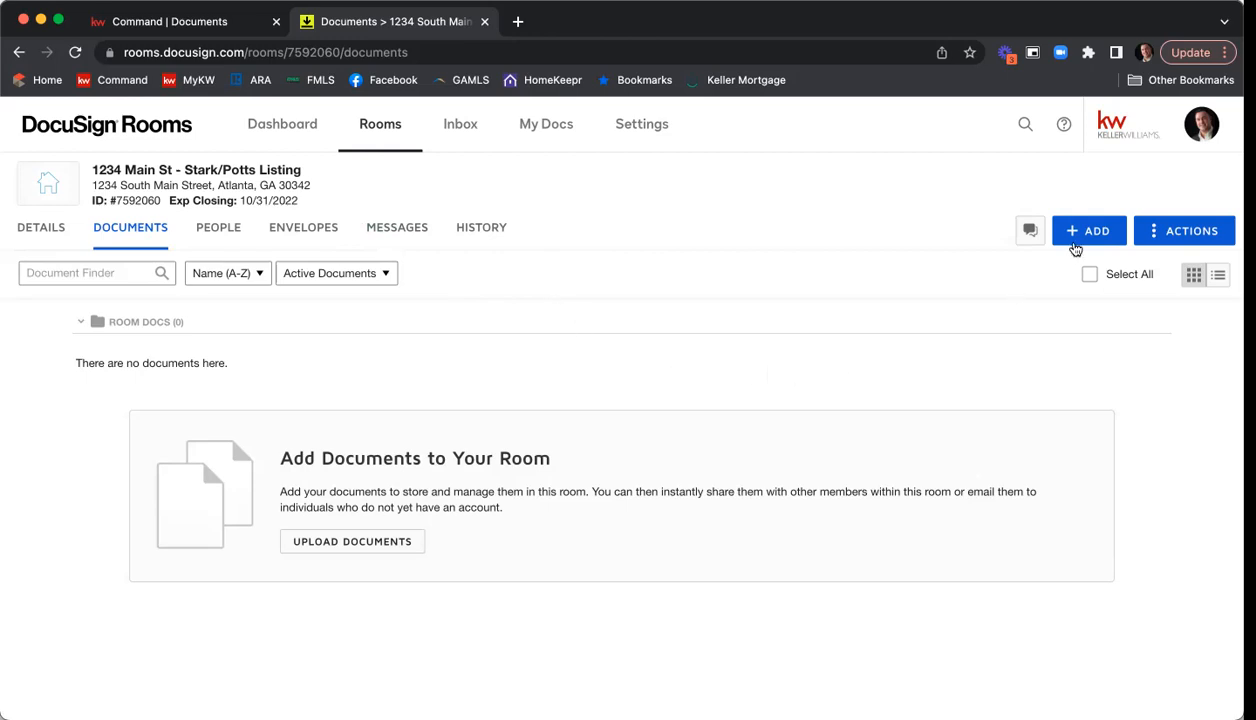
Begin adding documents to the room from DocuSign Forms, with the National Association of Realtors as forms provider.
left_click(1085, 234)
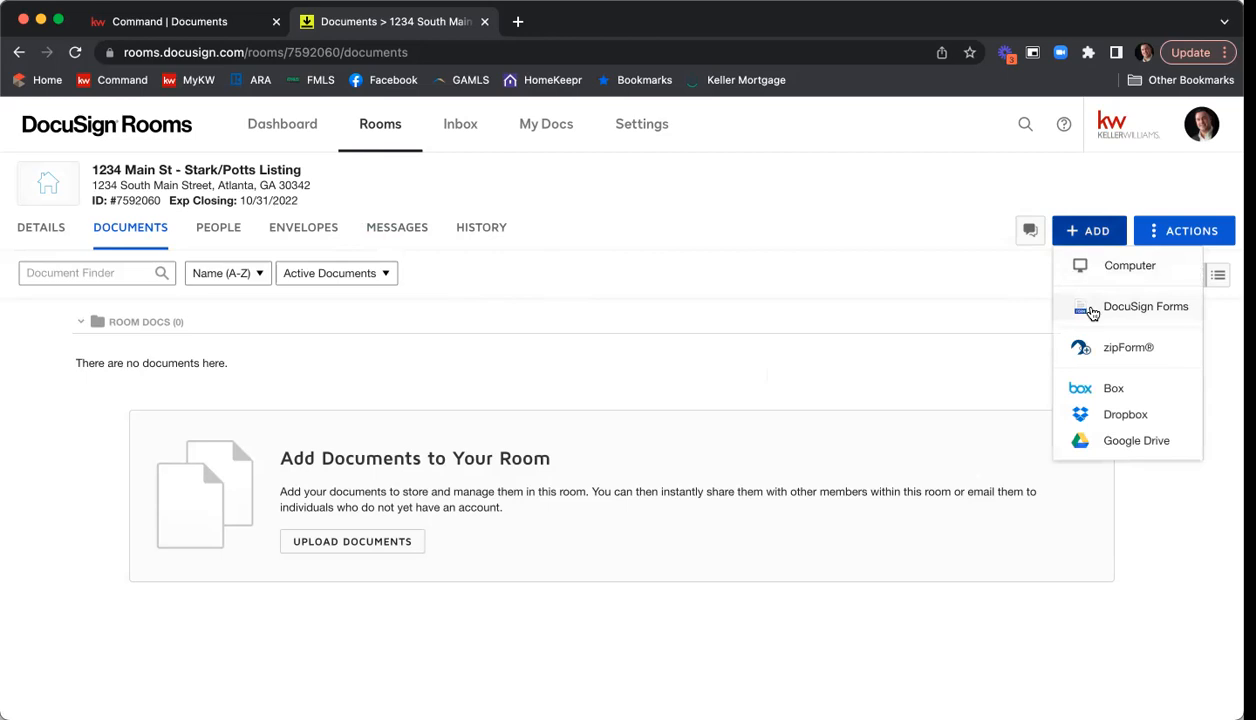
left_click(1092, 310)
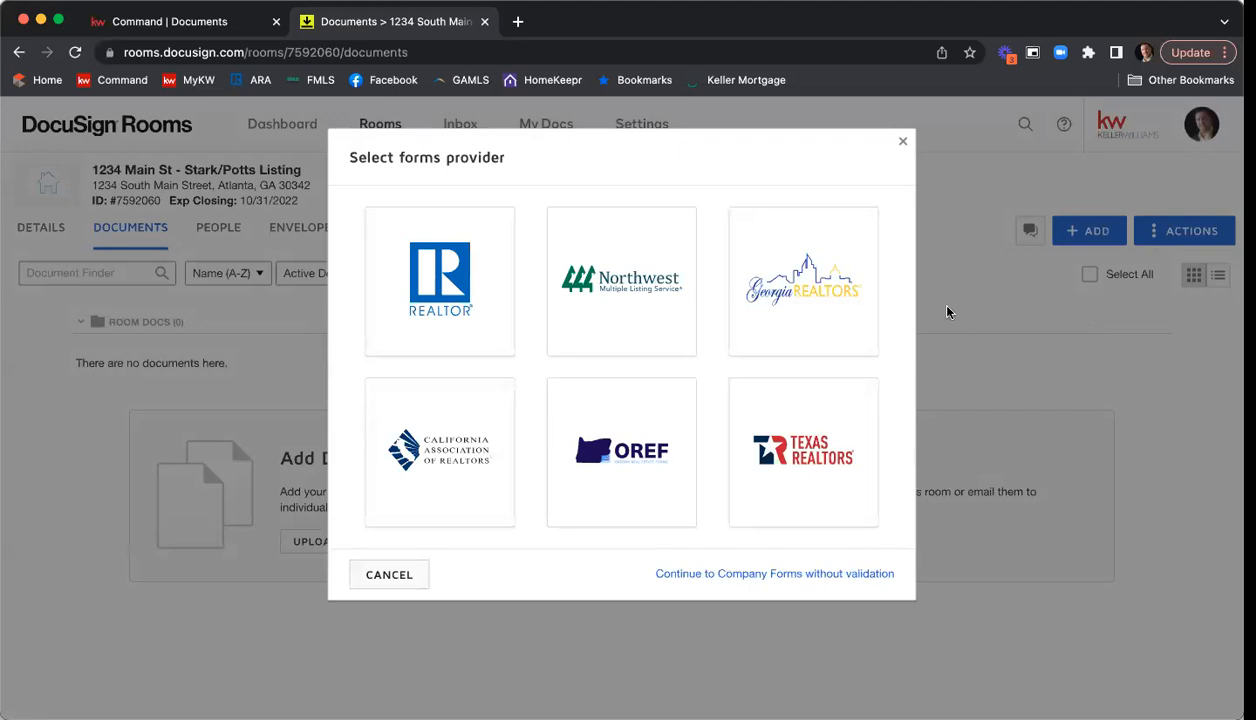
left_click(447, 307)
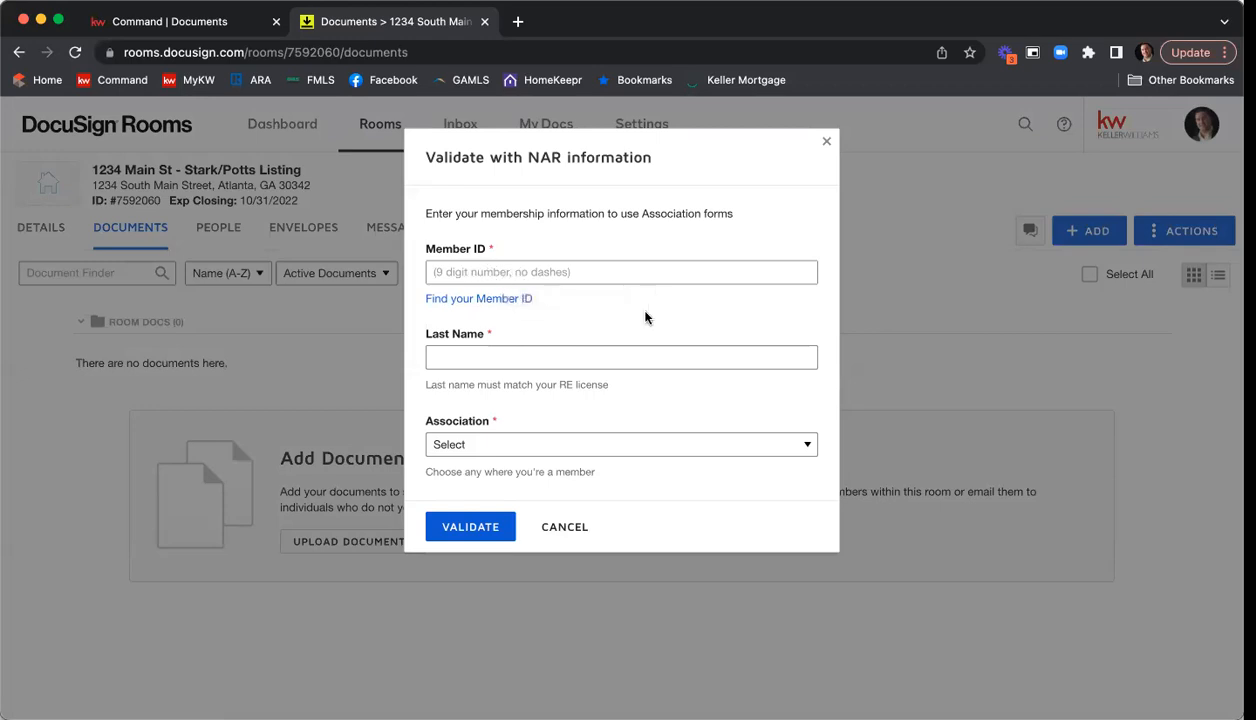
Look up the NAR member ID using the member's last name and real estate license number.
left_click(452, 299)
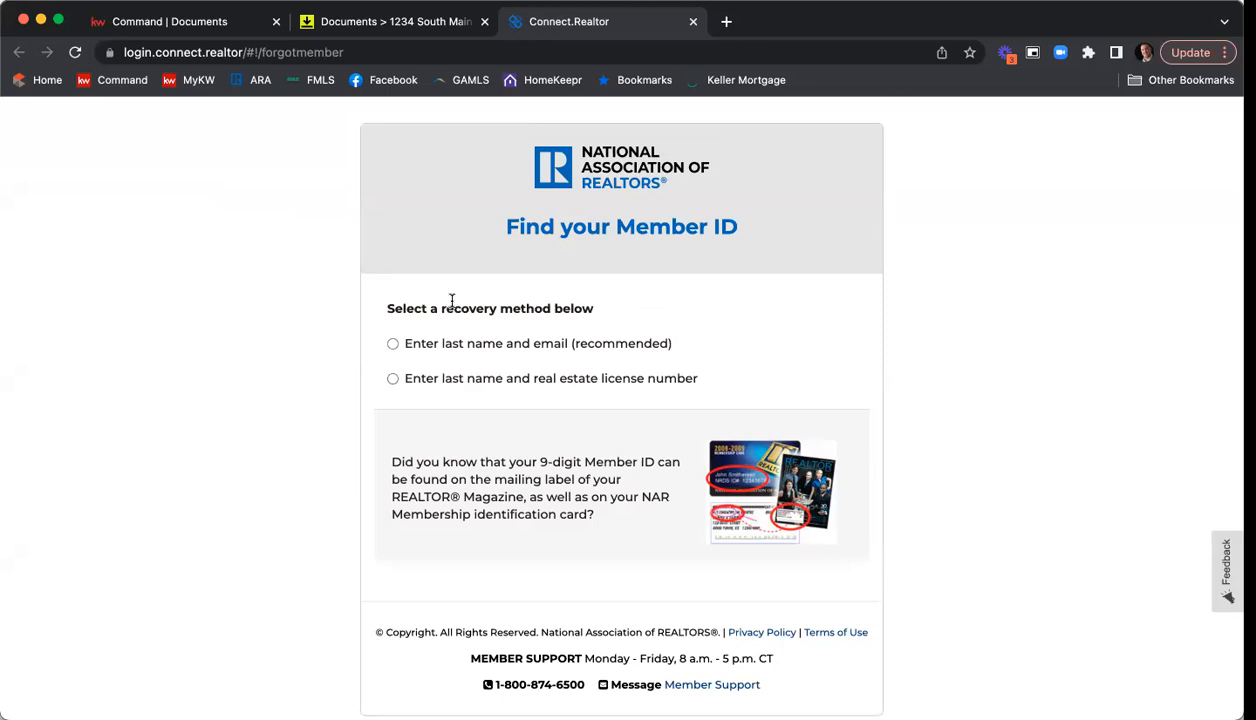
left_click(484, 385)
left_click(507, 410)
type("Kuhr")
key("Tab")
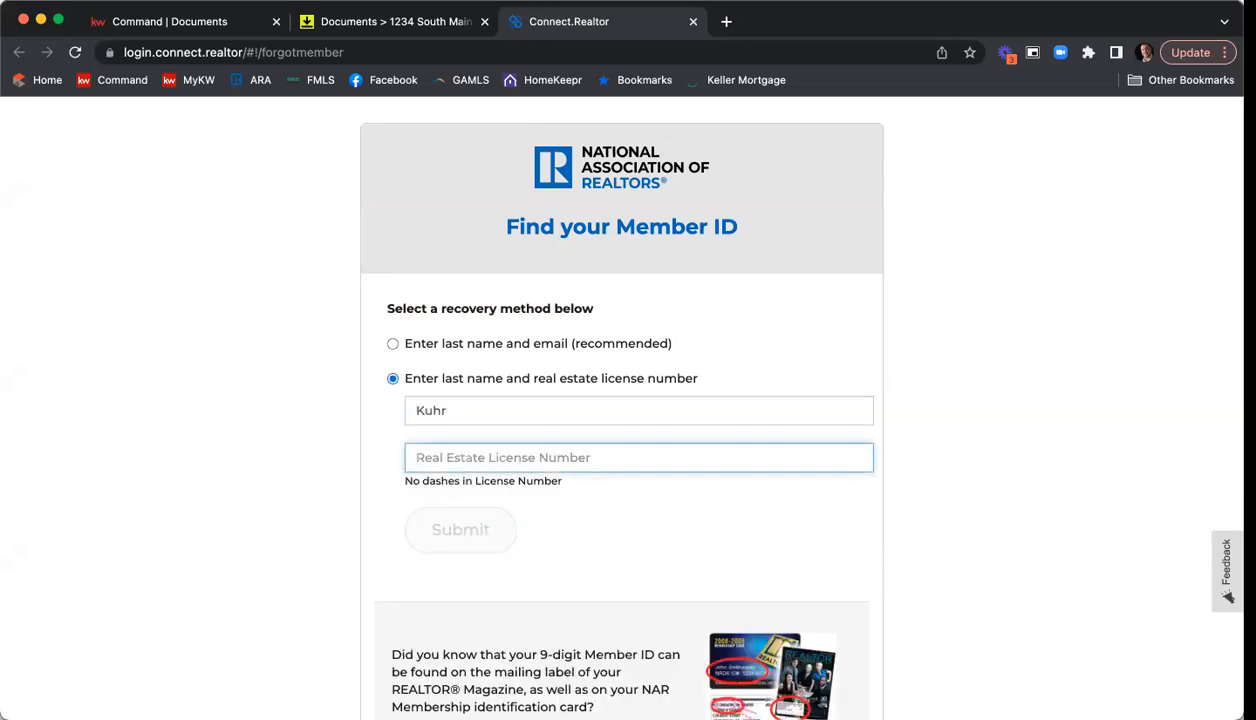
type("379844")
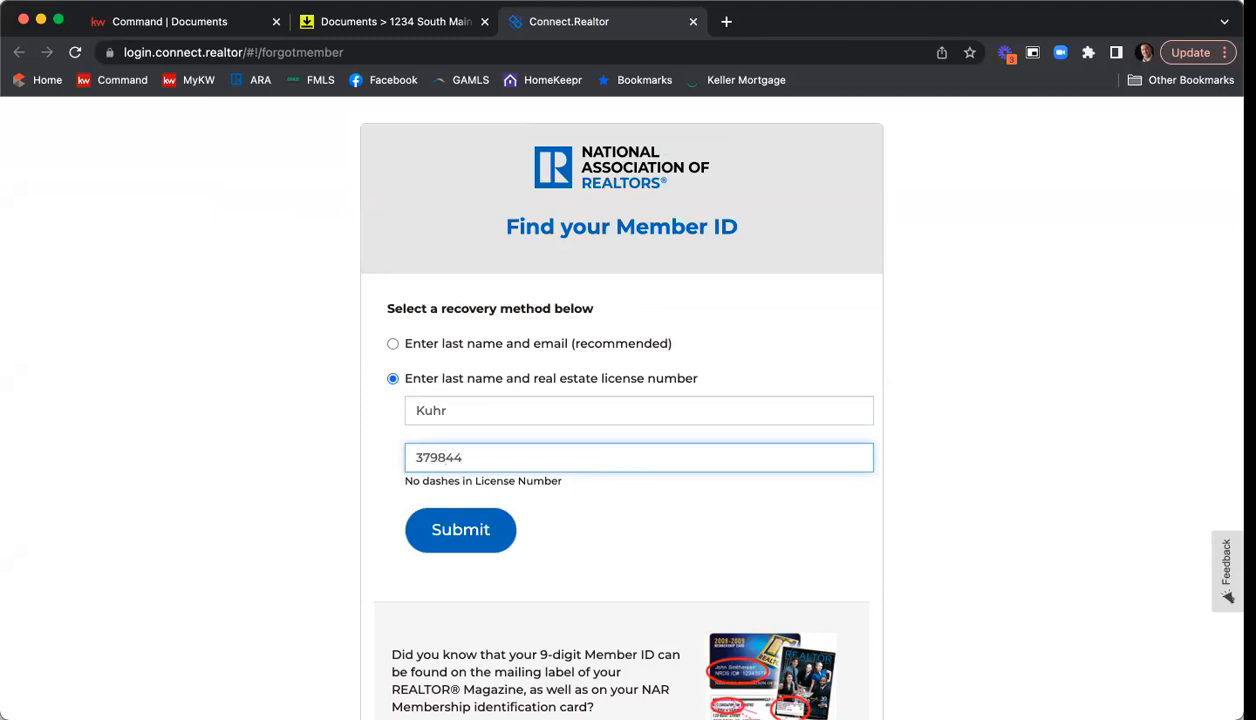
left_click(463, 522)
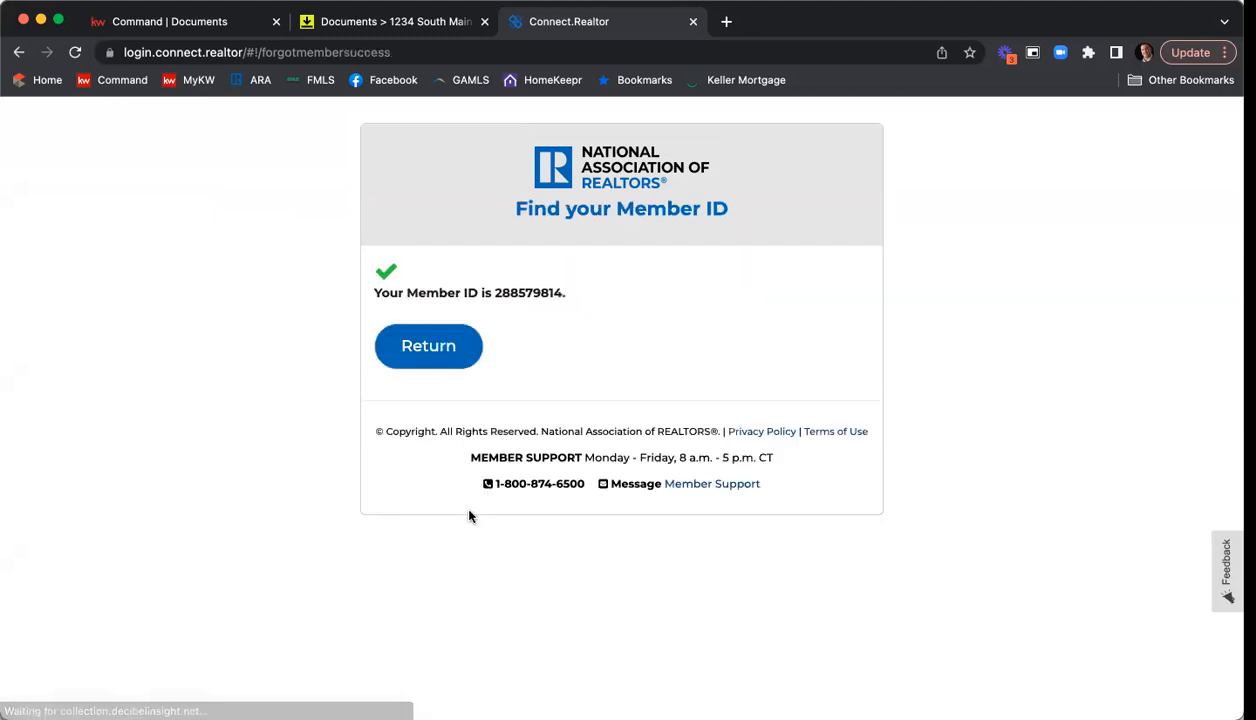
Copy the retrieved member ID, close the lookup page, and paste it as the Member ID for NAR validation.
left_click_drag(494, 292, 556, 292)
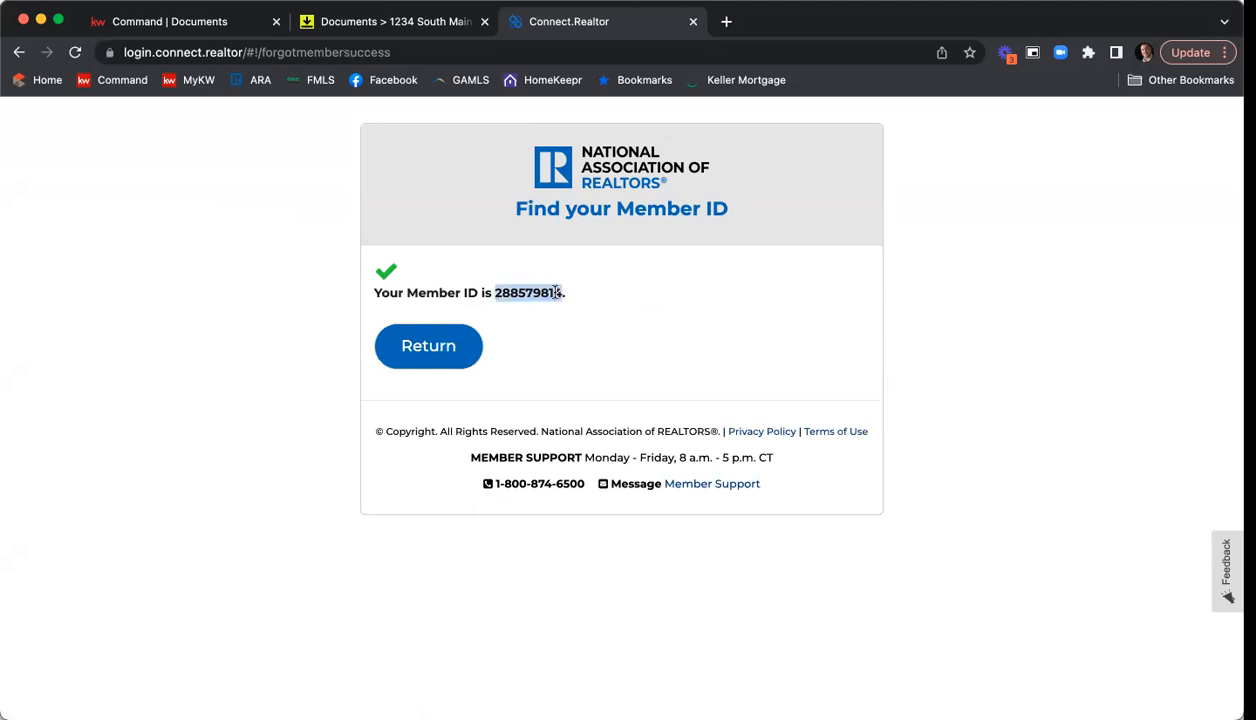
right_click(557, 292)
left_click(562, 328)
left_click(693, 21)
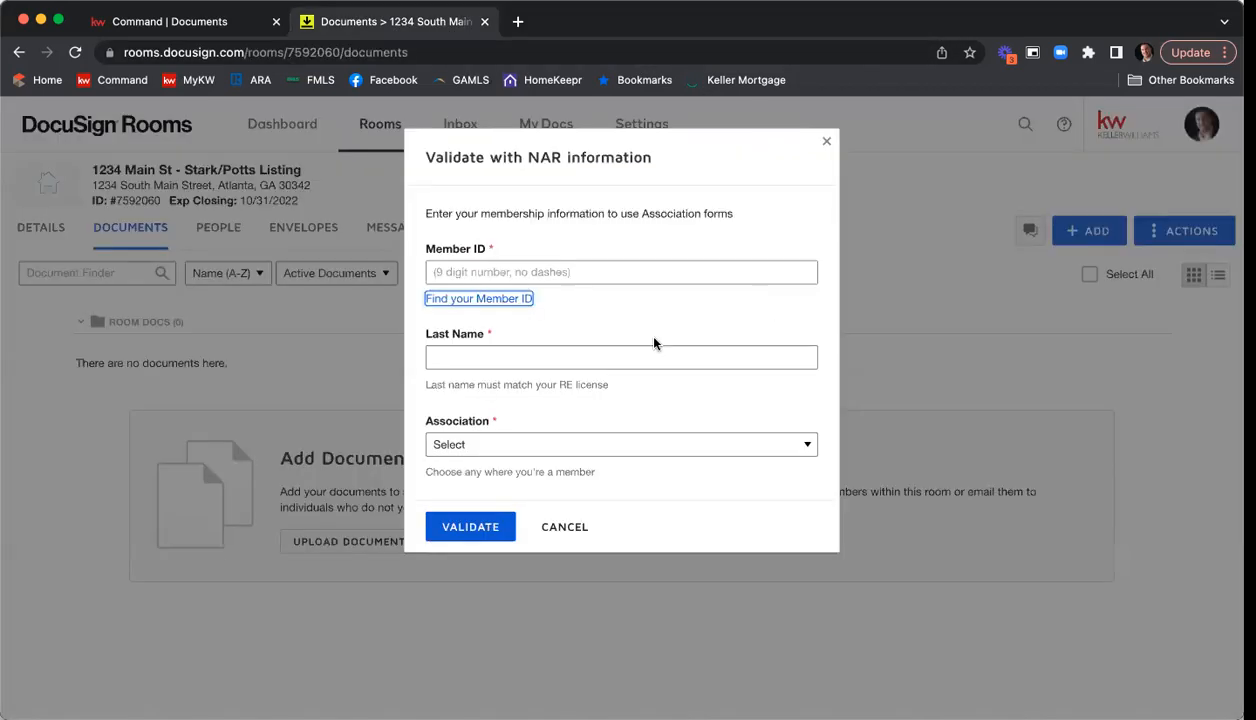
right_click(491, 271)
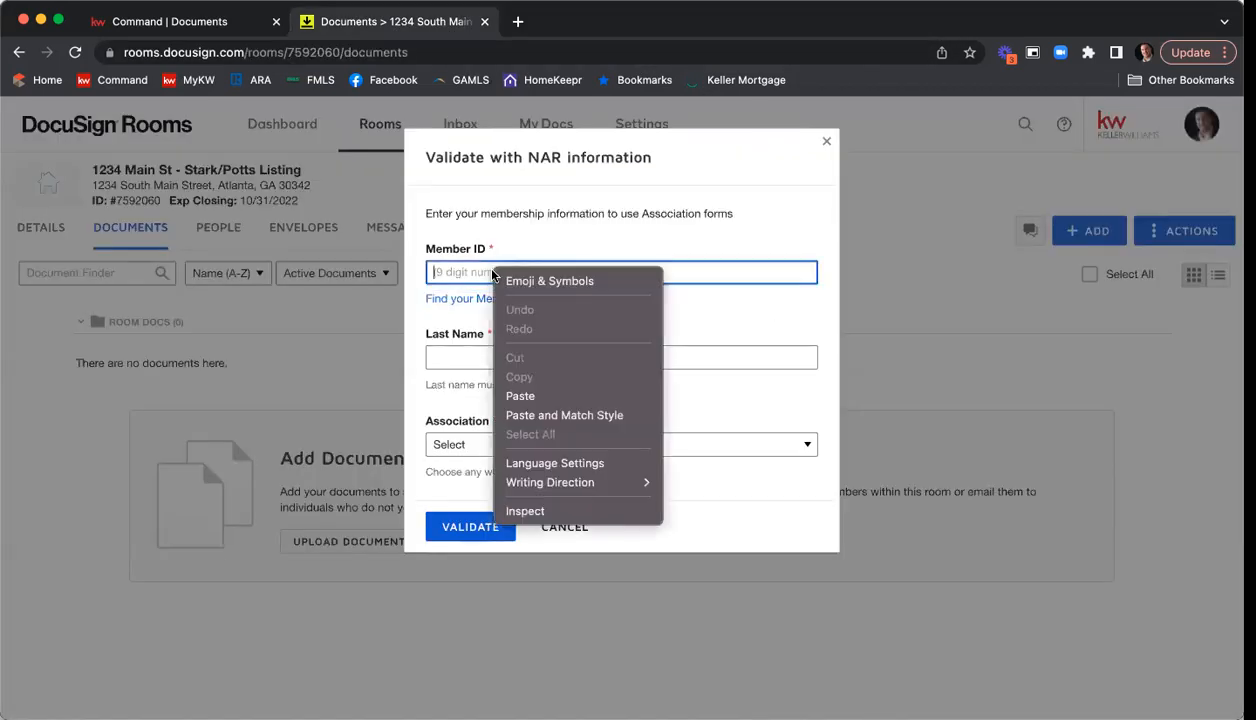
left_click(528, 396)
Enter the member's last name, choose GEORGIA ASSOCIATION OF REALTORS as the association, and validate the membership.
left_click(523, 356)
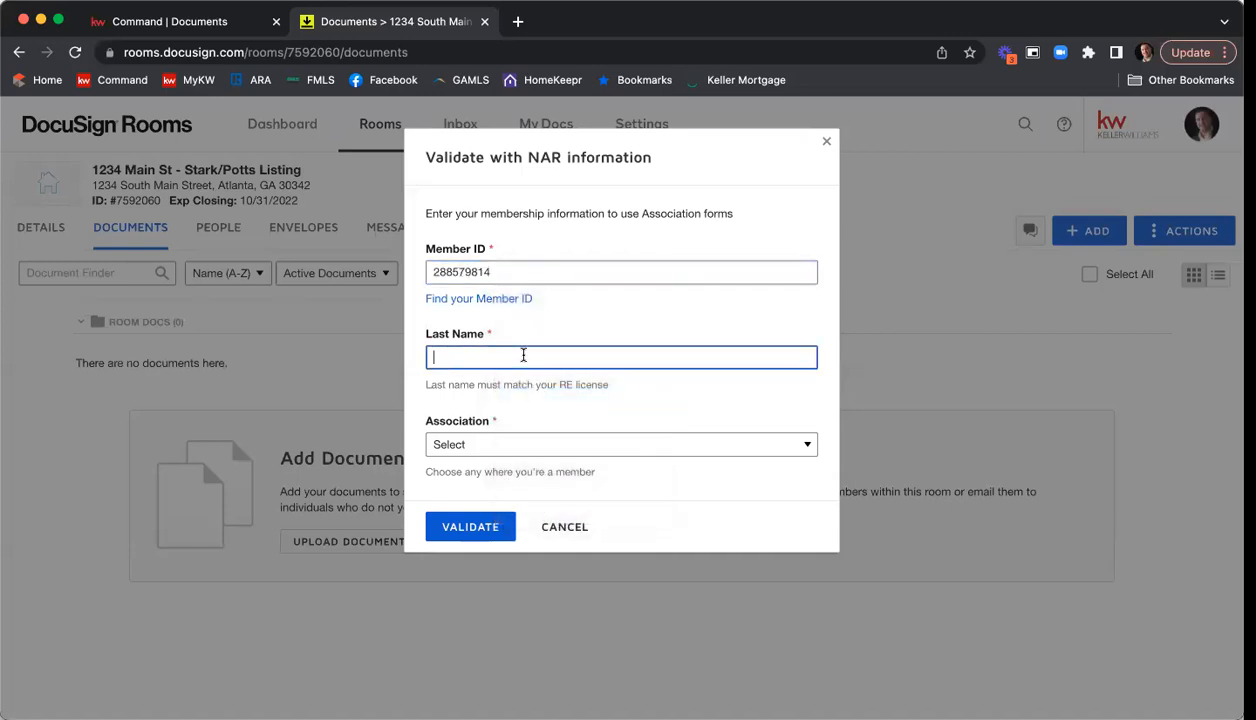
type("Kuhr")
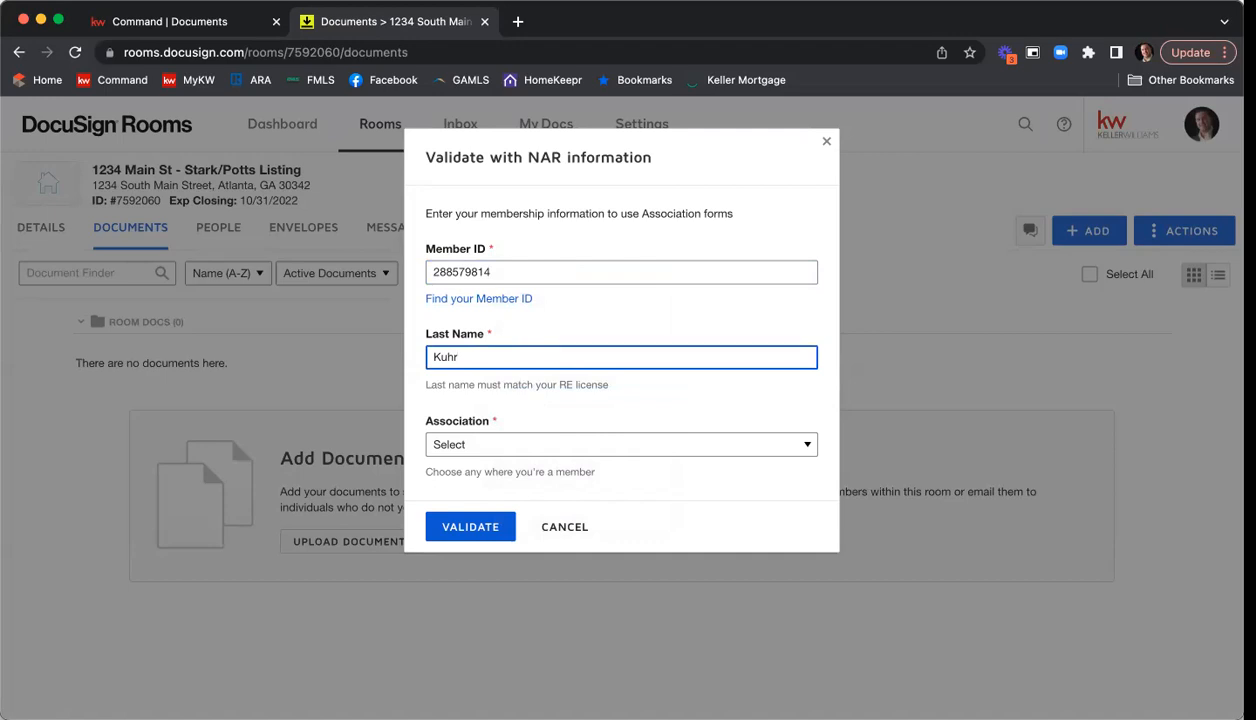
left_click(581, 447)
scroll(606, 463, "down", 10)
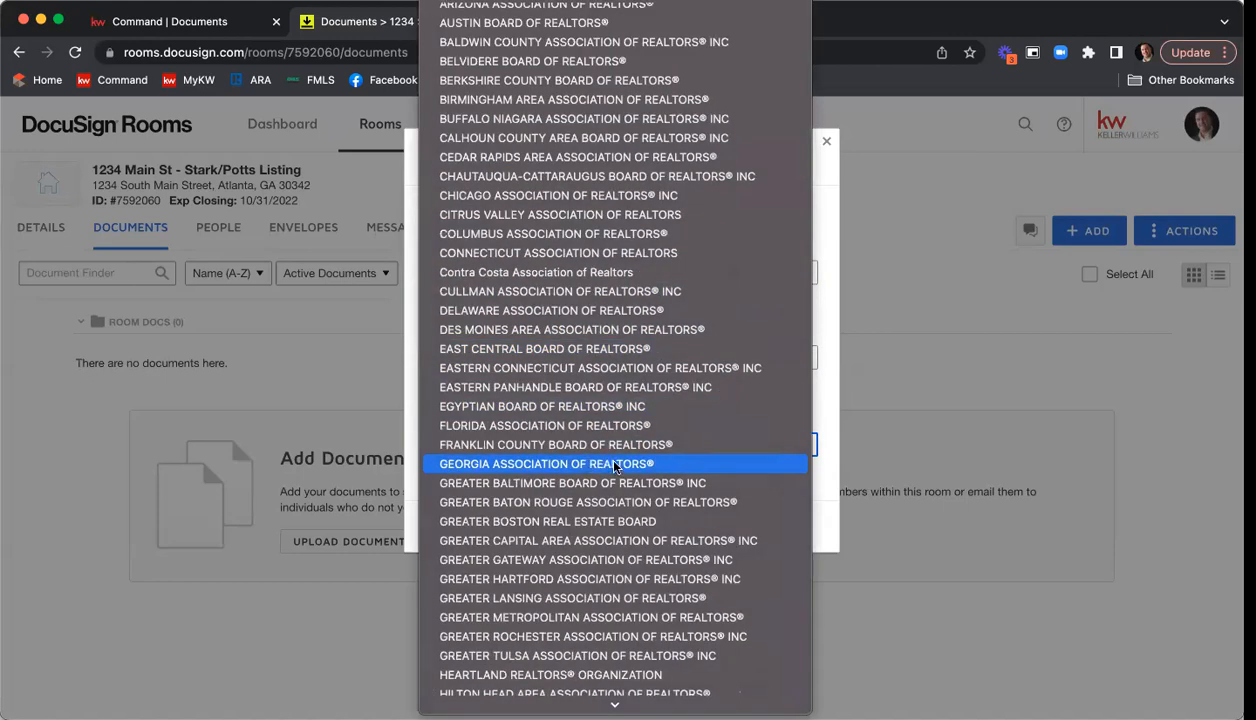
left_click(614, 464)
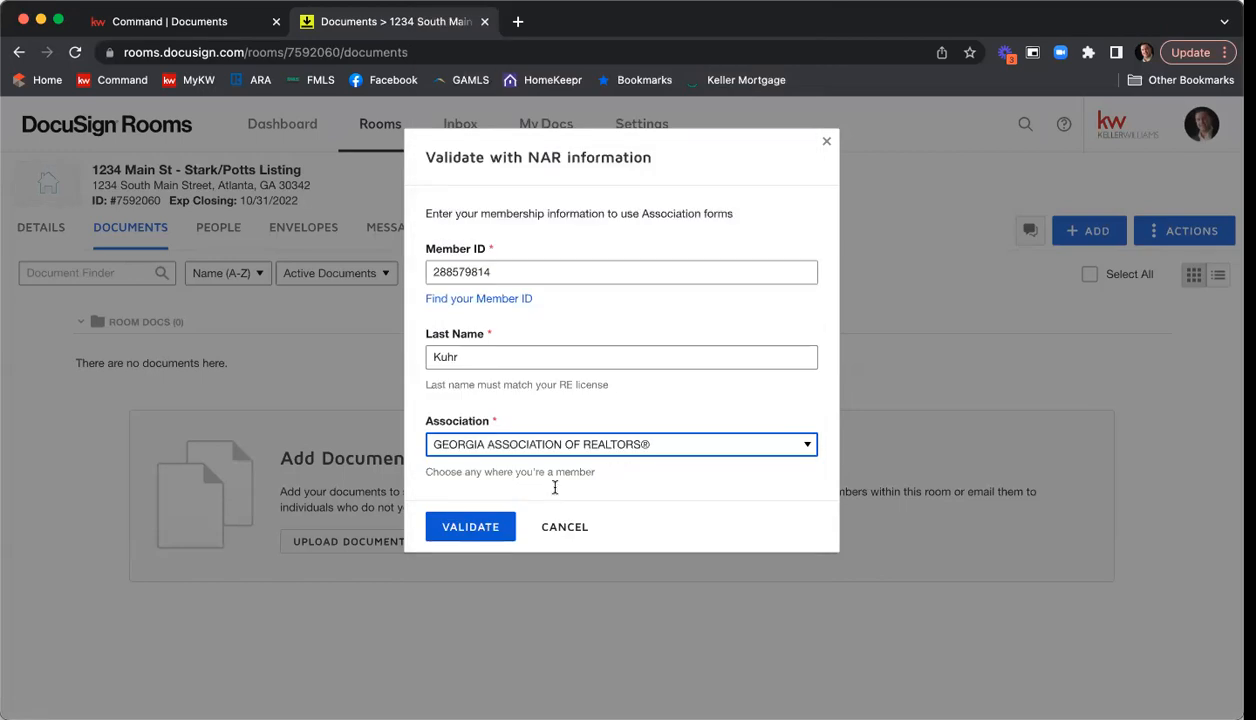
left_click(470, 527)
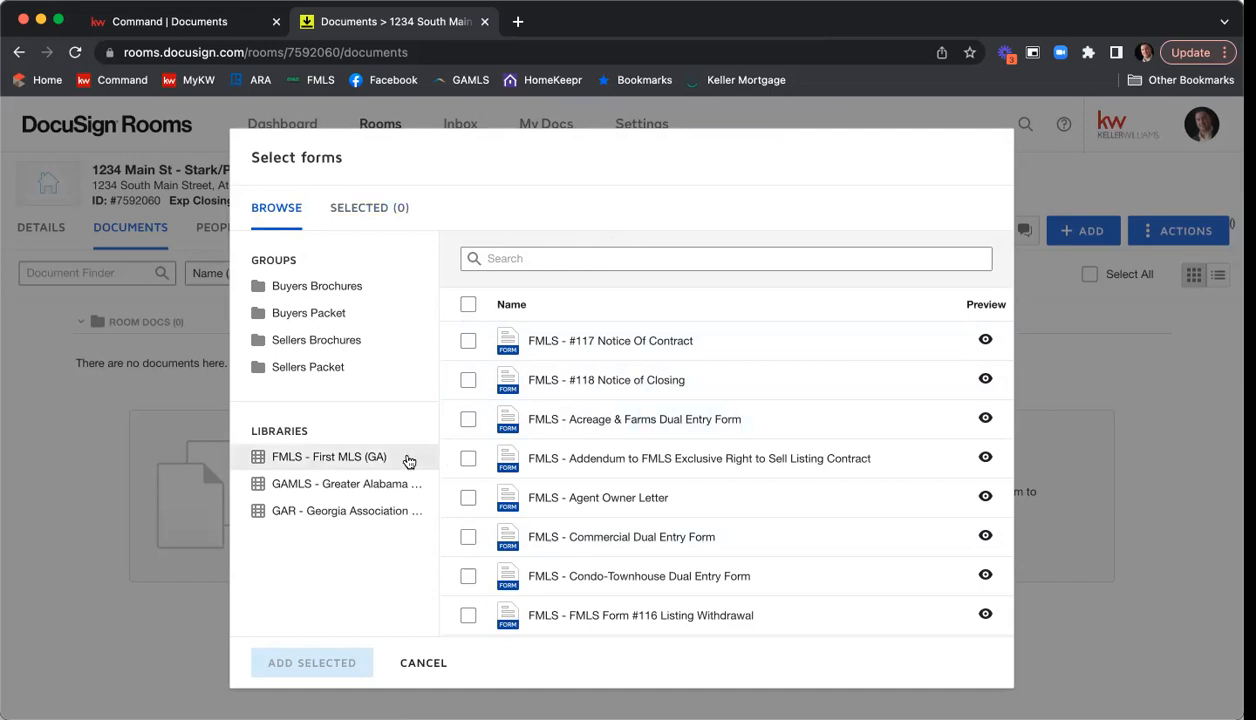
View the forms in the GAR - Georgia Association library and close the form selection without adding any.
left_click(327, 519)
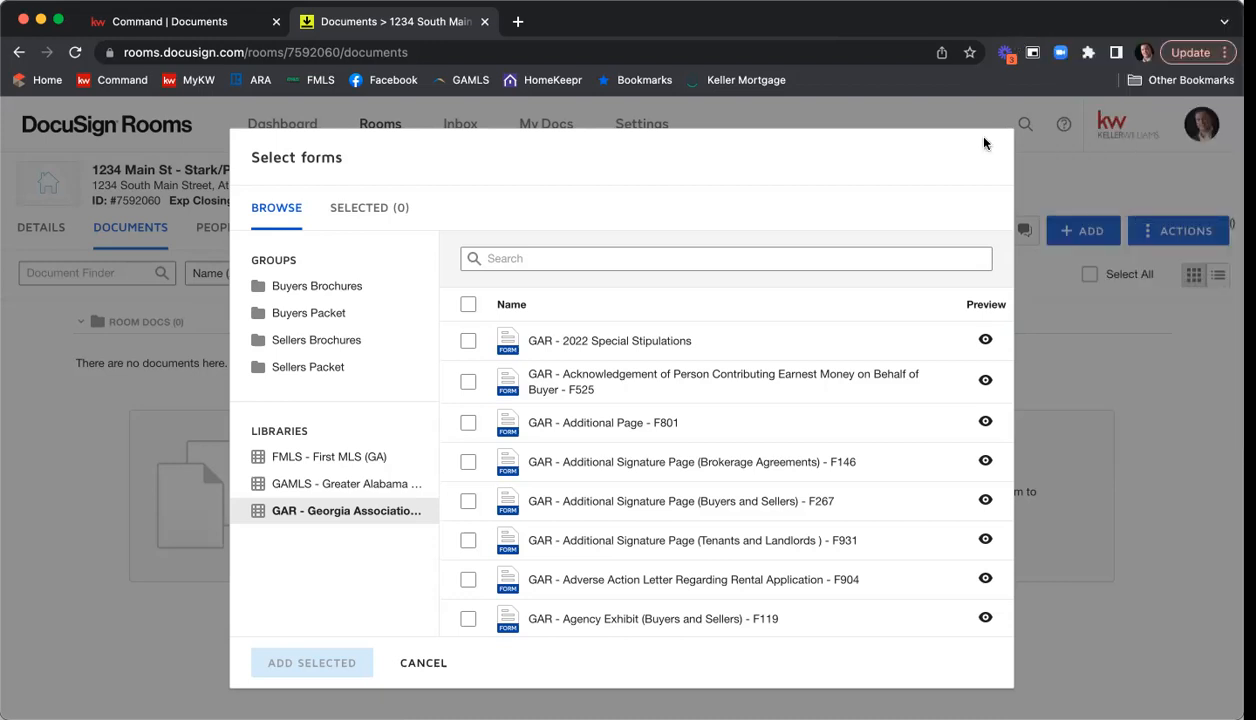
left_click(420, 663)
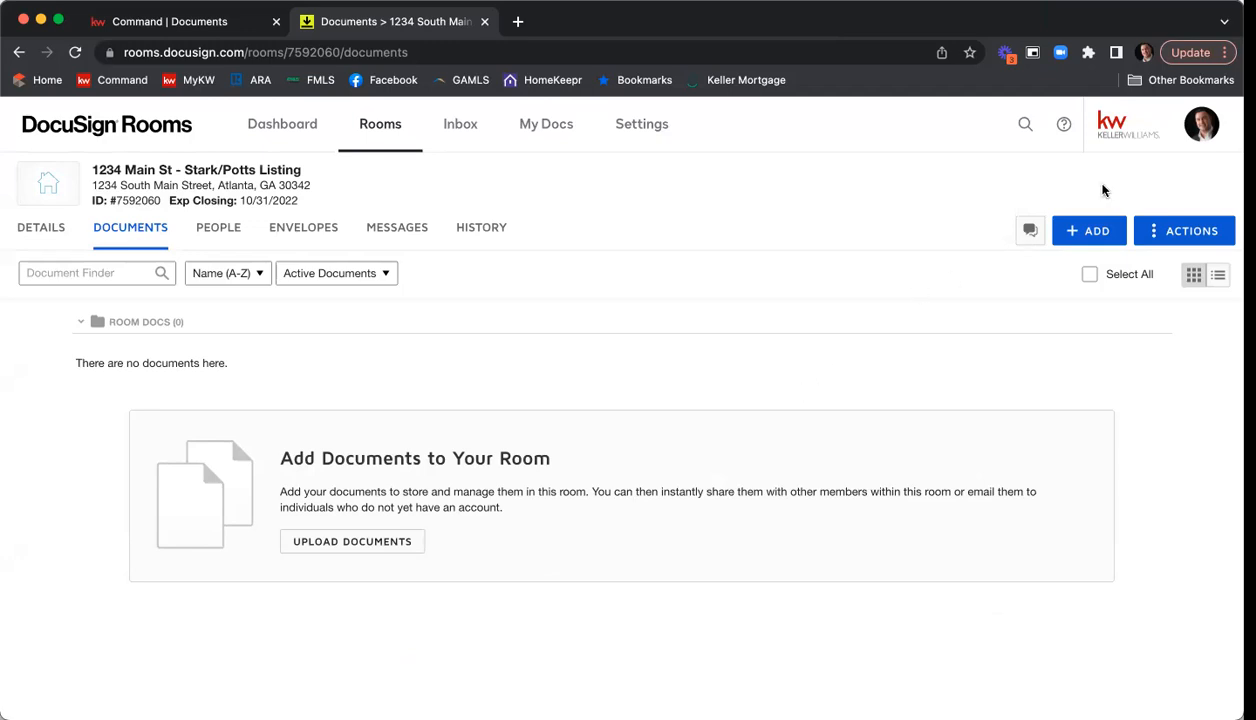
Review the available forms providers in the account's integration preferences and close the provider selection without adding one.
left_click(1204, 134)
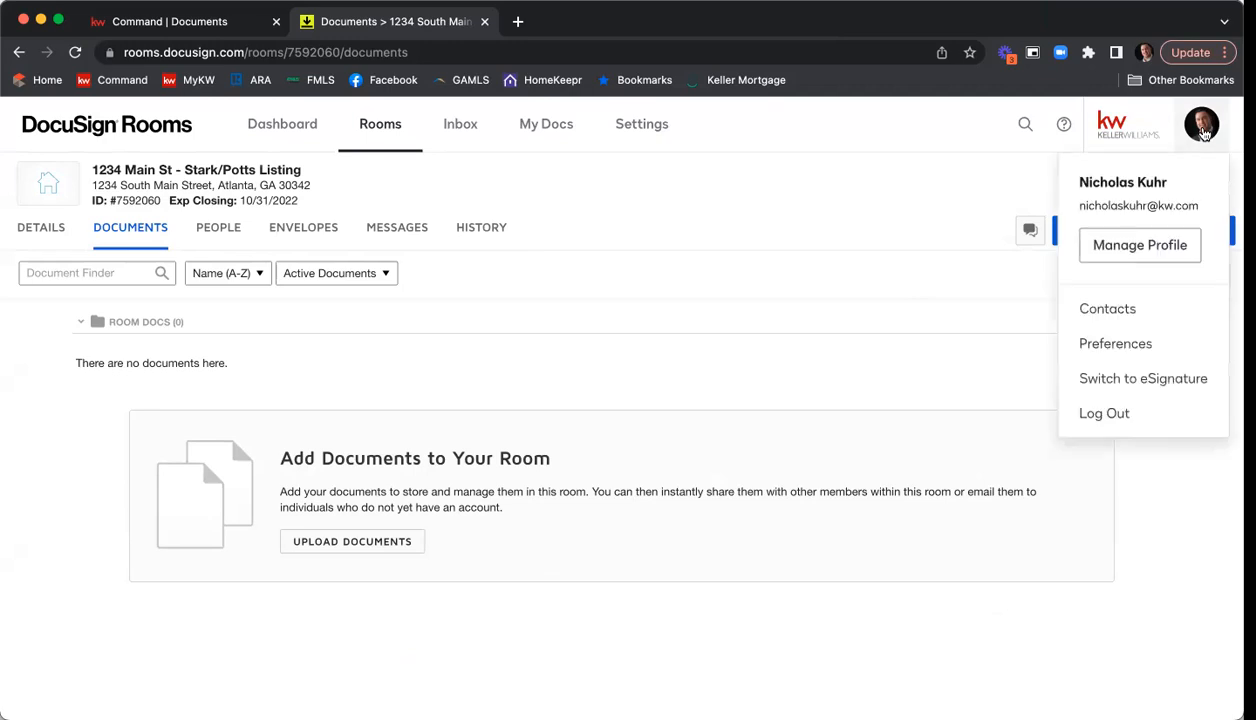
left_click(1113, 344)
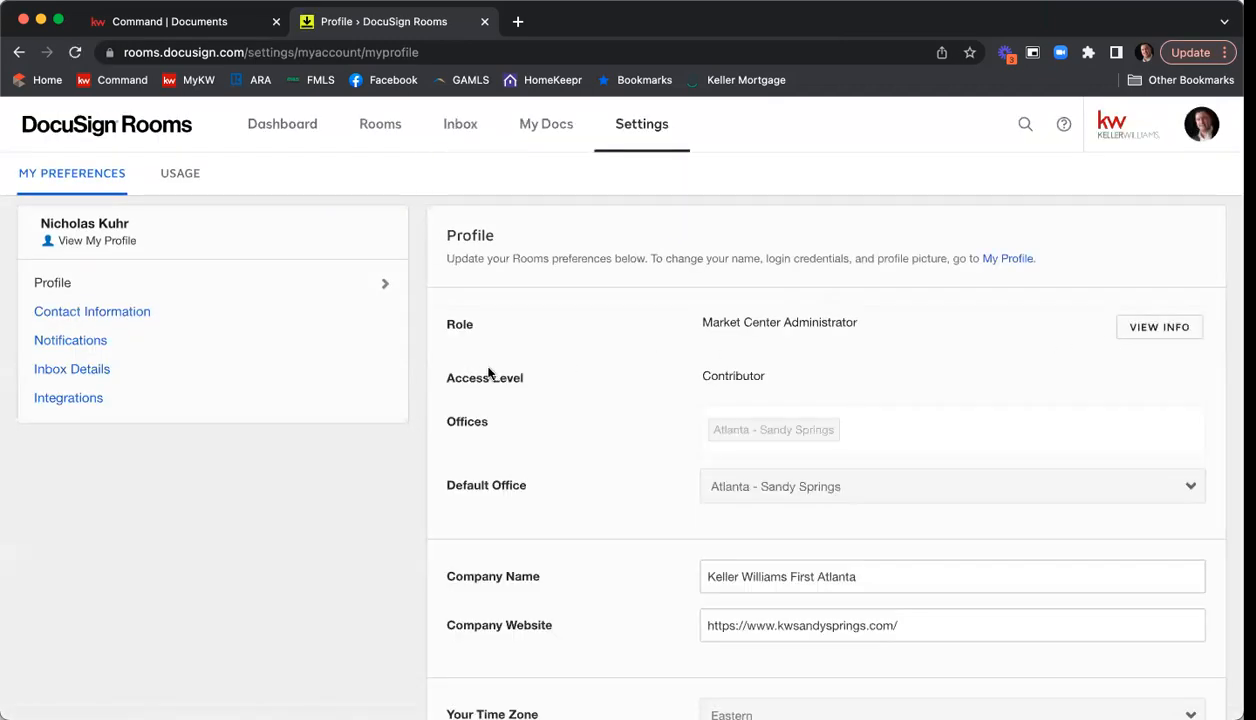
left_click(172, 403)
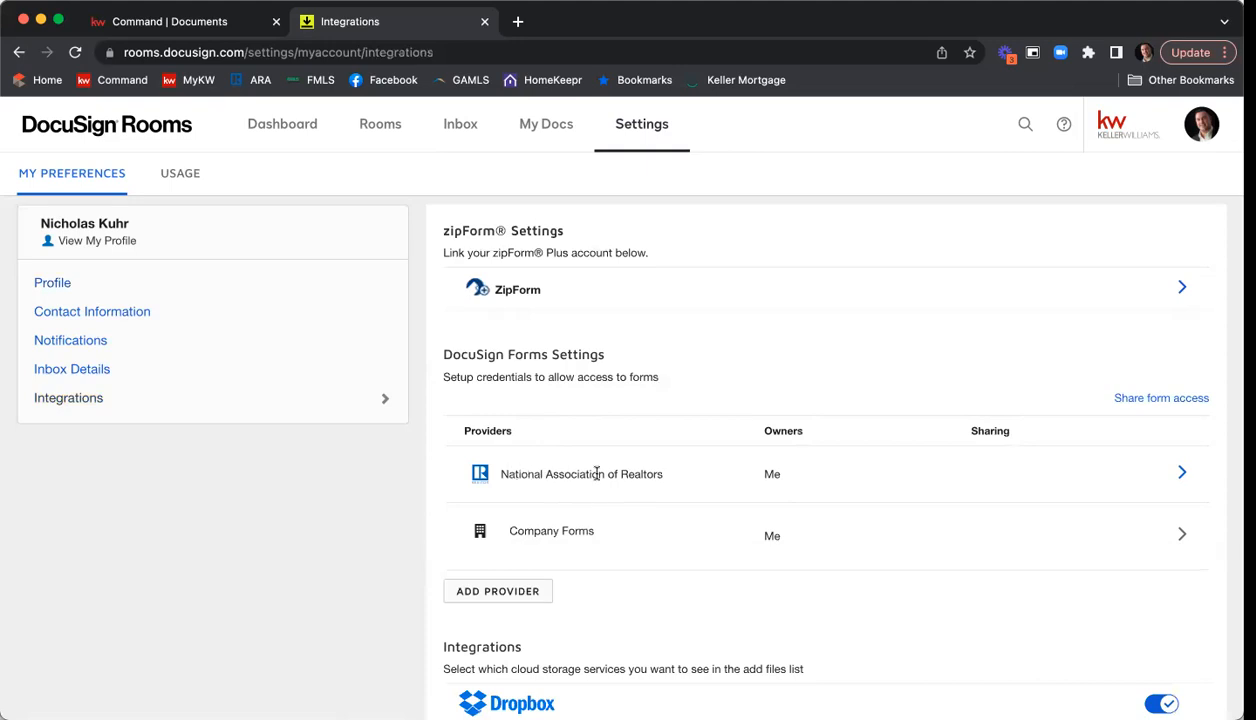
left_click(504, 598)
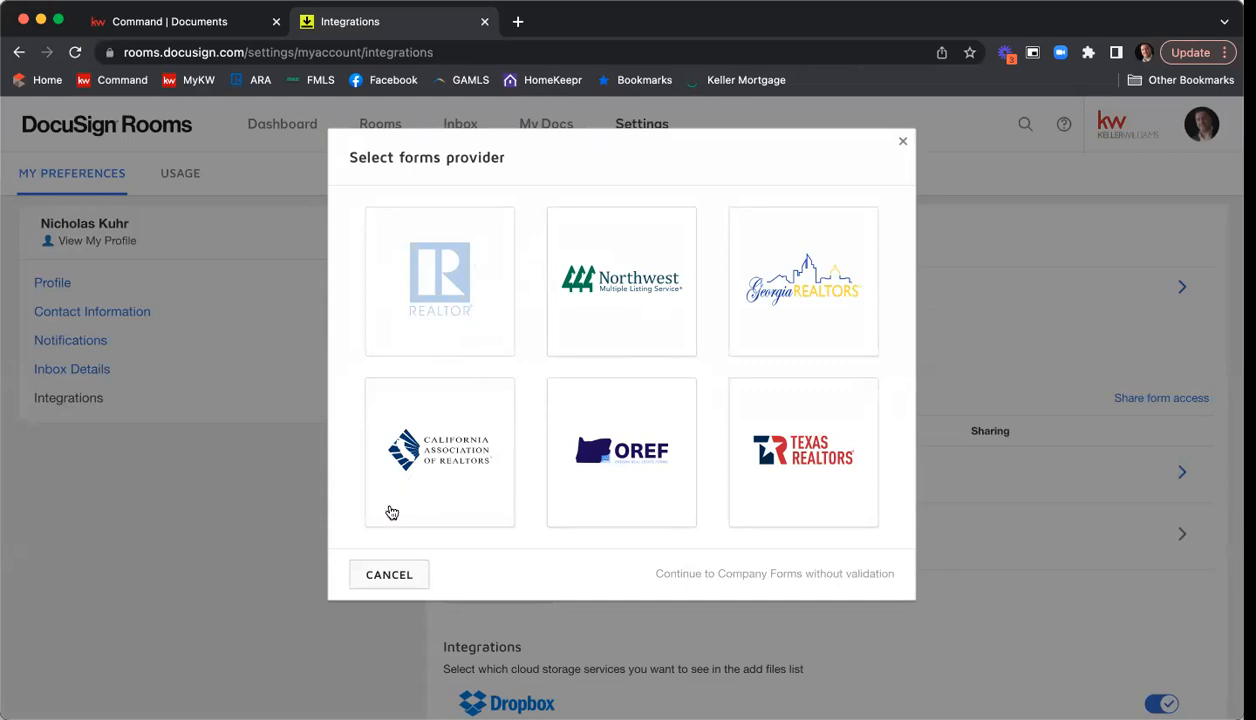
left_click(387, 575)
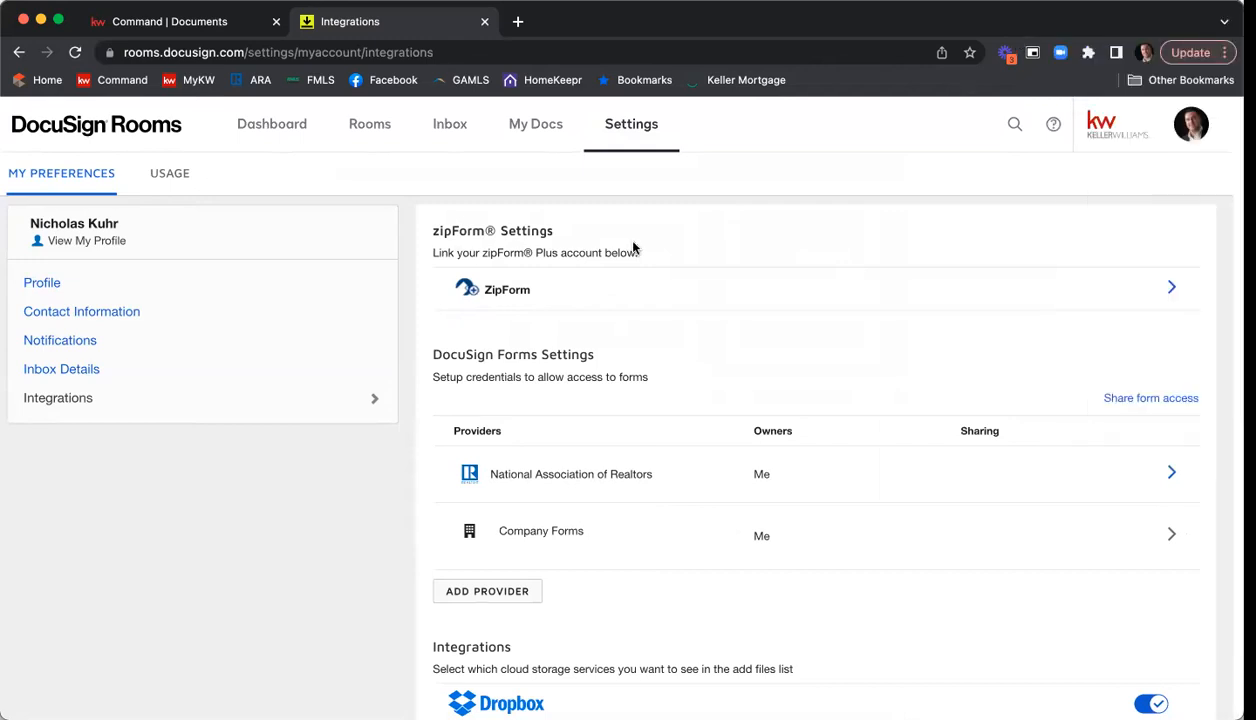
Return to the listing room from the dashboard's recently viewed rooms and open its documents.
left_click(265, 126)
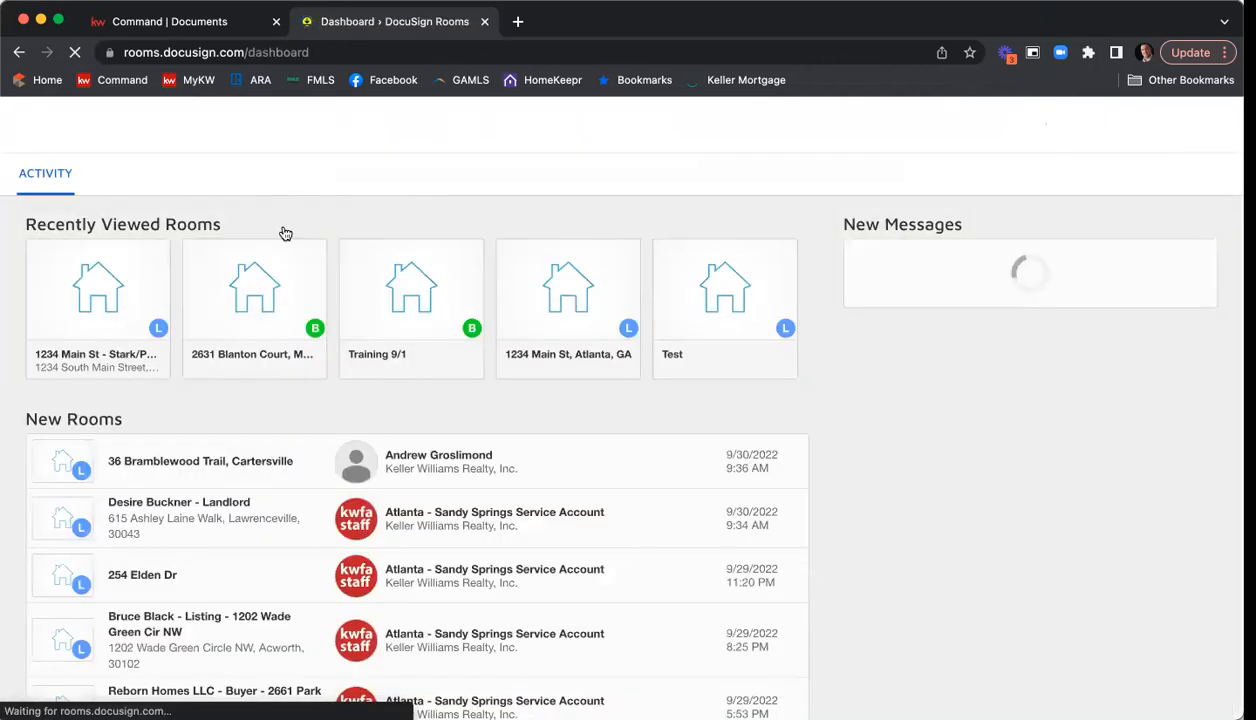
left_click(67, 315)
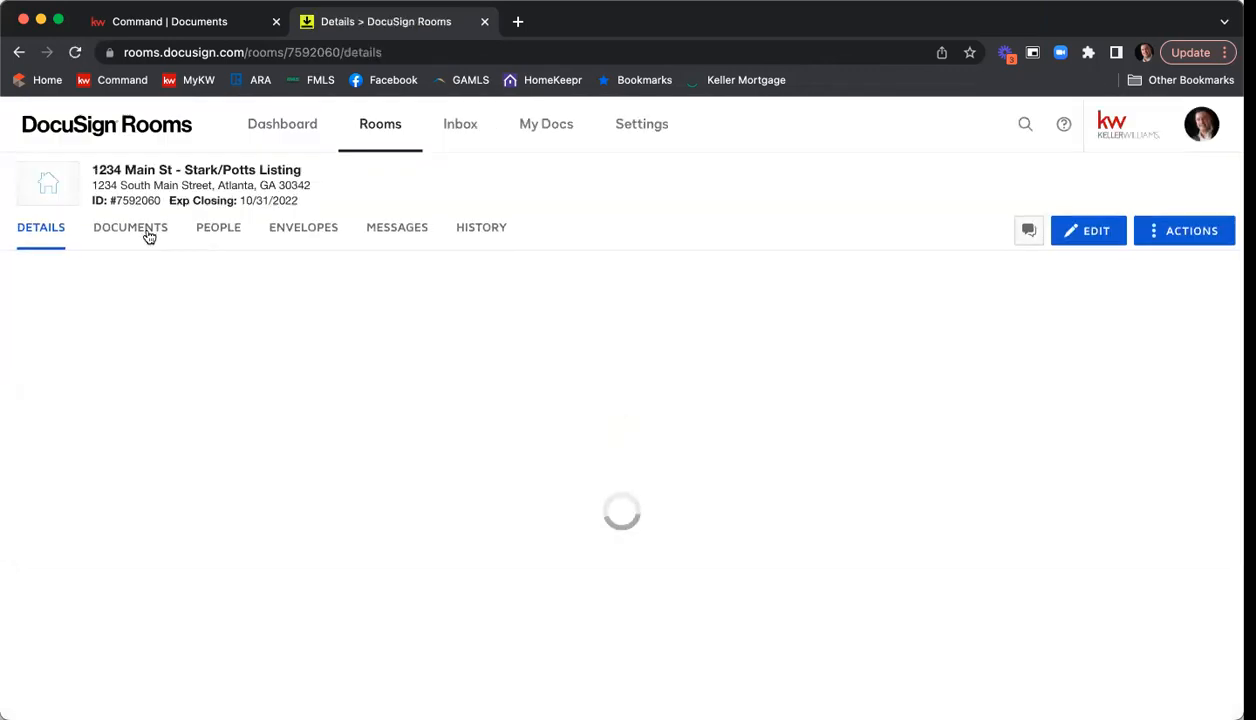
left_click(150, 232)
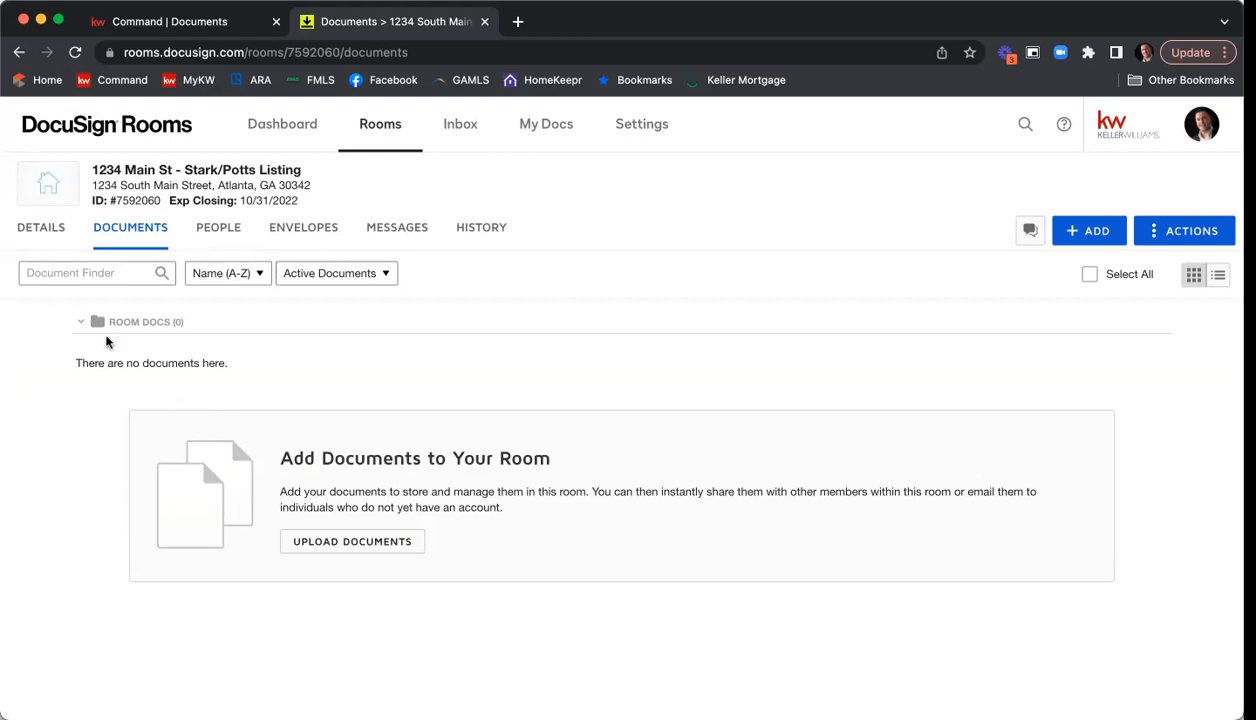
Examine the room's details, covering room information, location, listing, offer, high bid confirmation and closing fields.
left_click(40, 230)
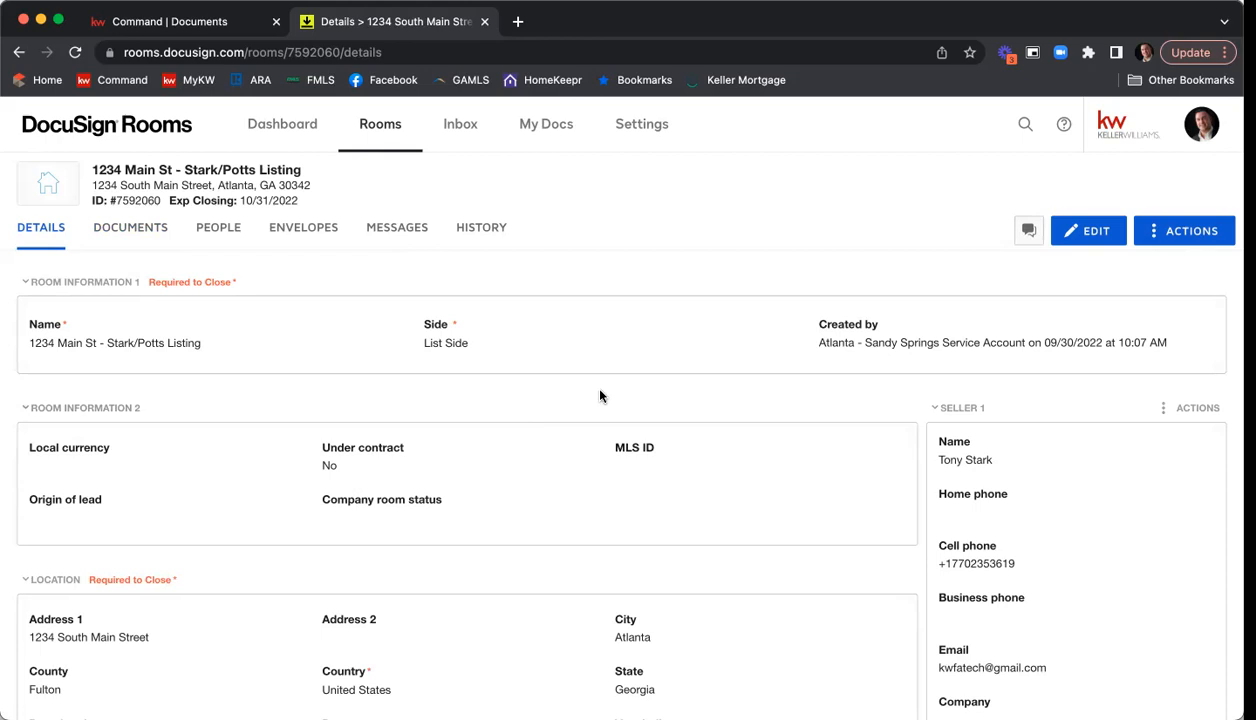
scroll(597, 395, "down", 1)
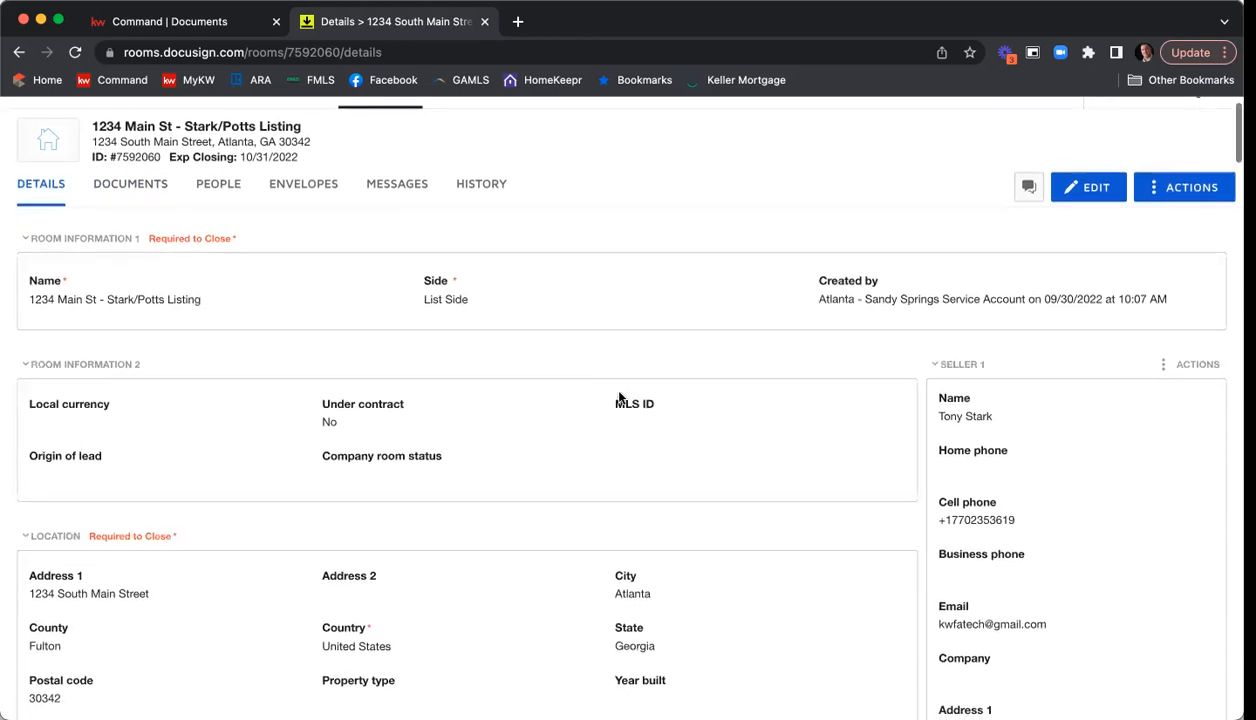
scroll(619, 396, "down", 2)
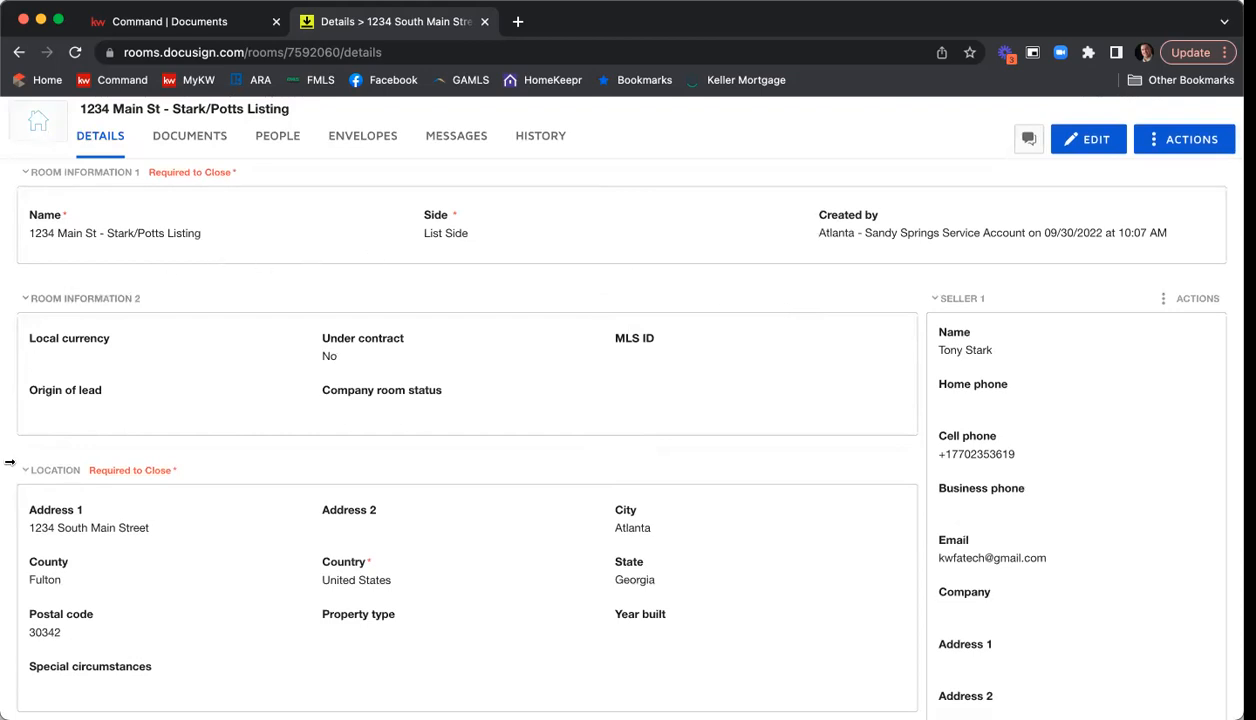
scroll(328, 615, "up", 1)
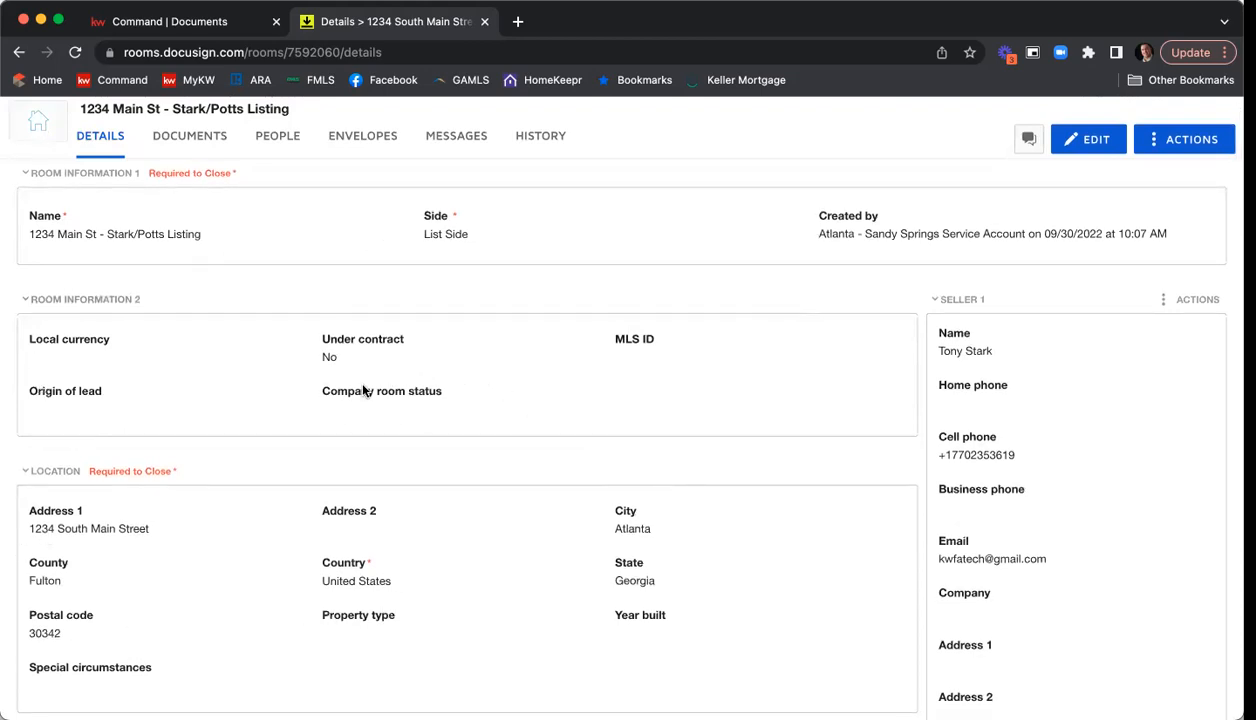
scroll(237, 370, "down", 5)
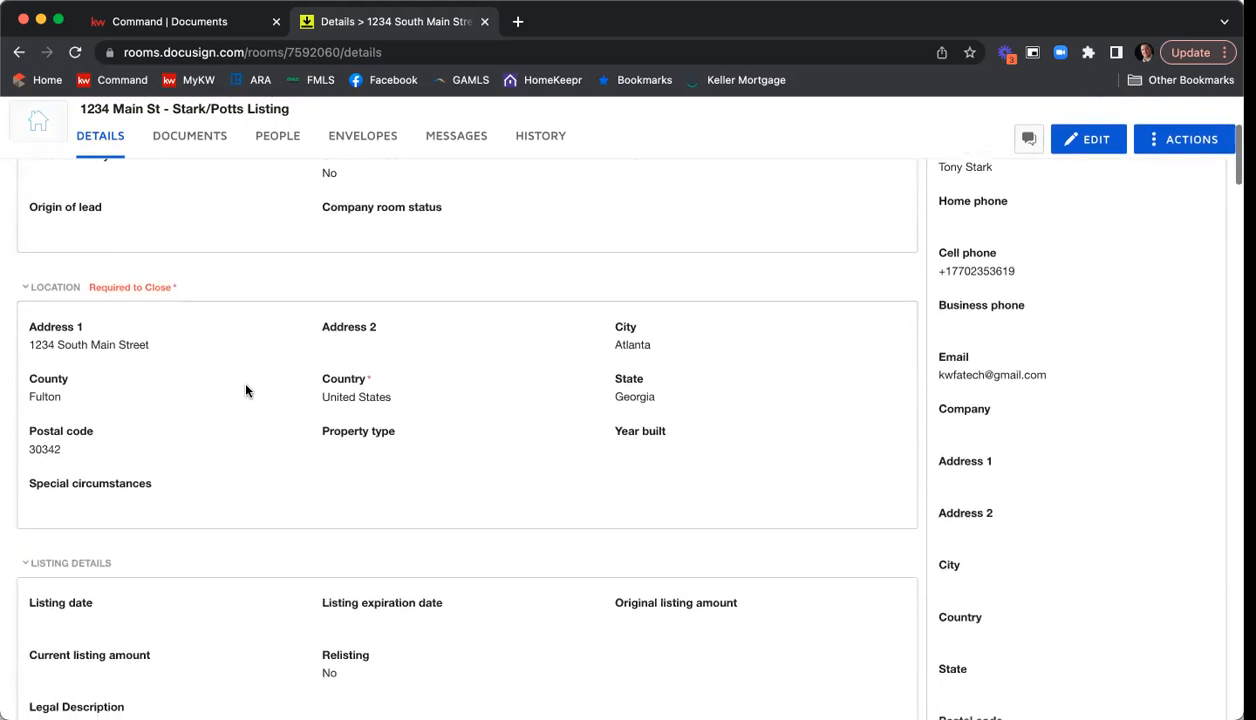
scroll(150, 320, "down", 2)
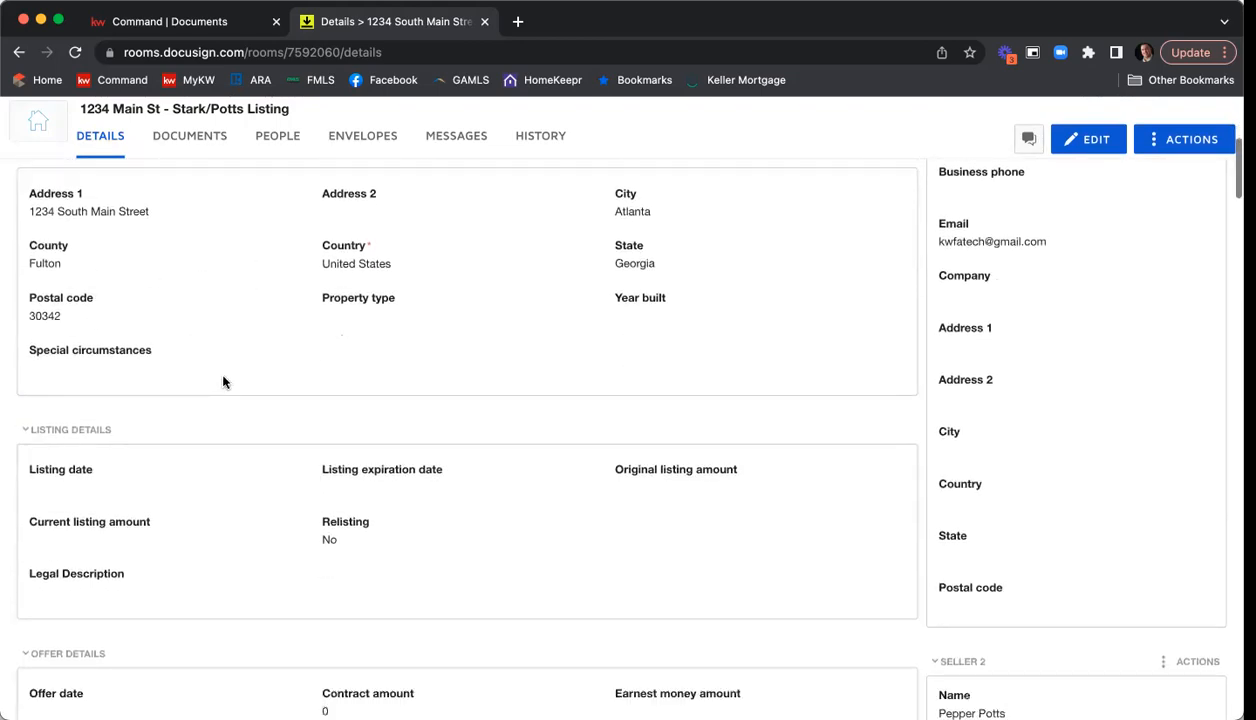
scroll(176, 404, "down", 3)
scroll(290, 448, "down", 4)
scroll(270, 455, "down", 6)
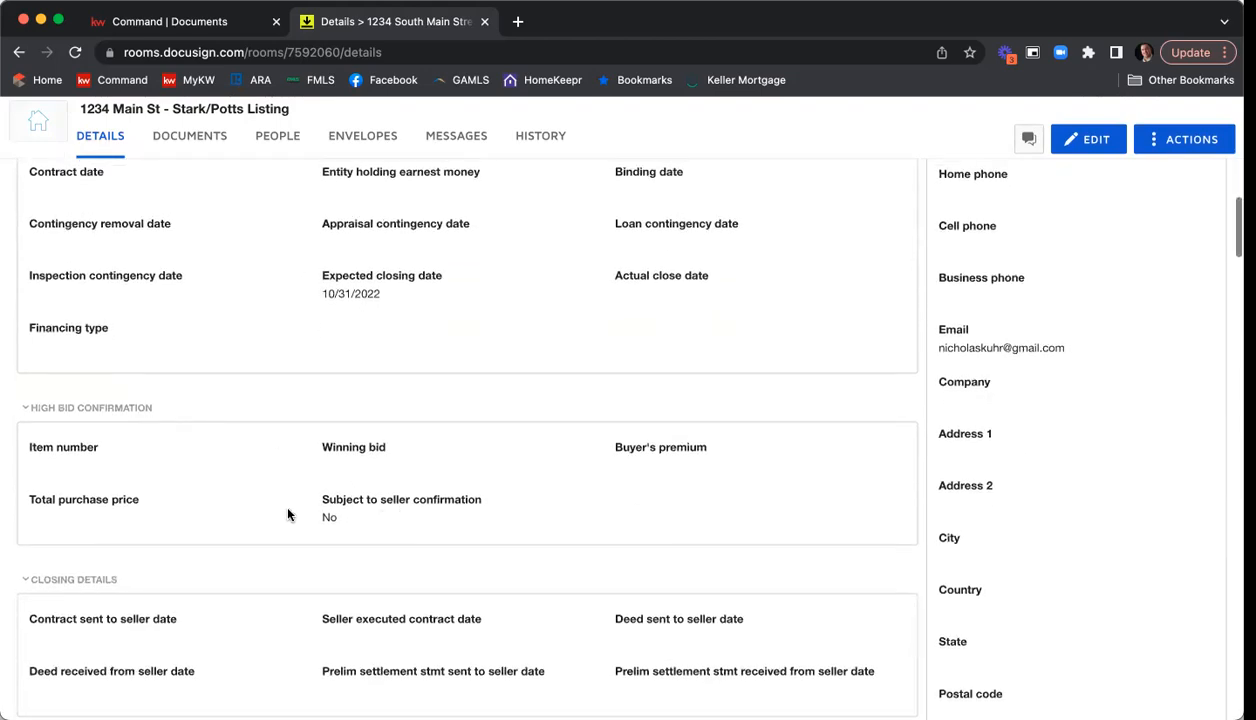
scroll(490, 524, "down", 2)
scroll(493, 524, "up", 8)
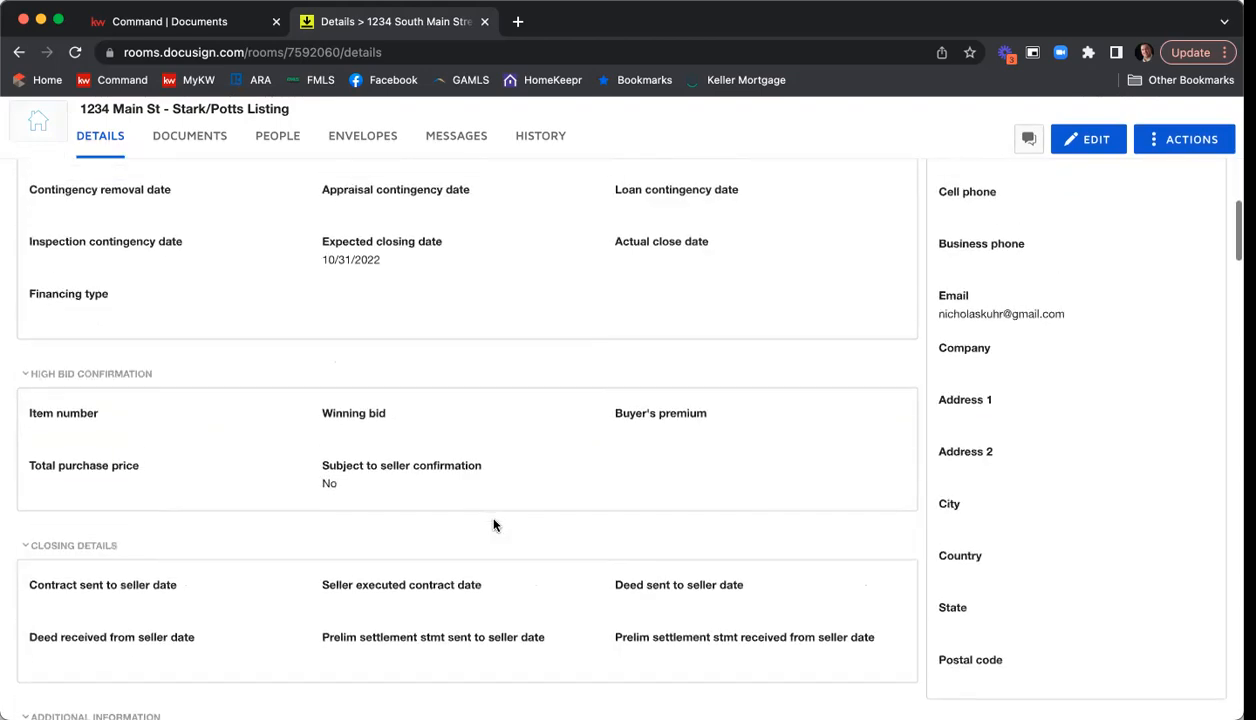
scroll(493, 524, "up", 8)
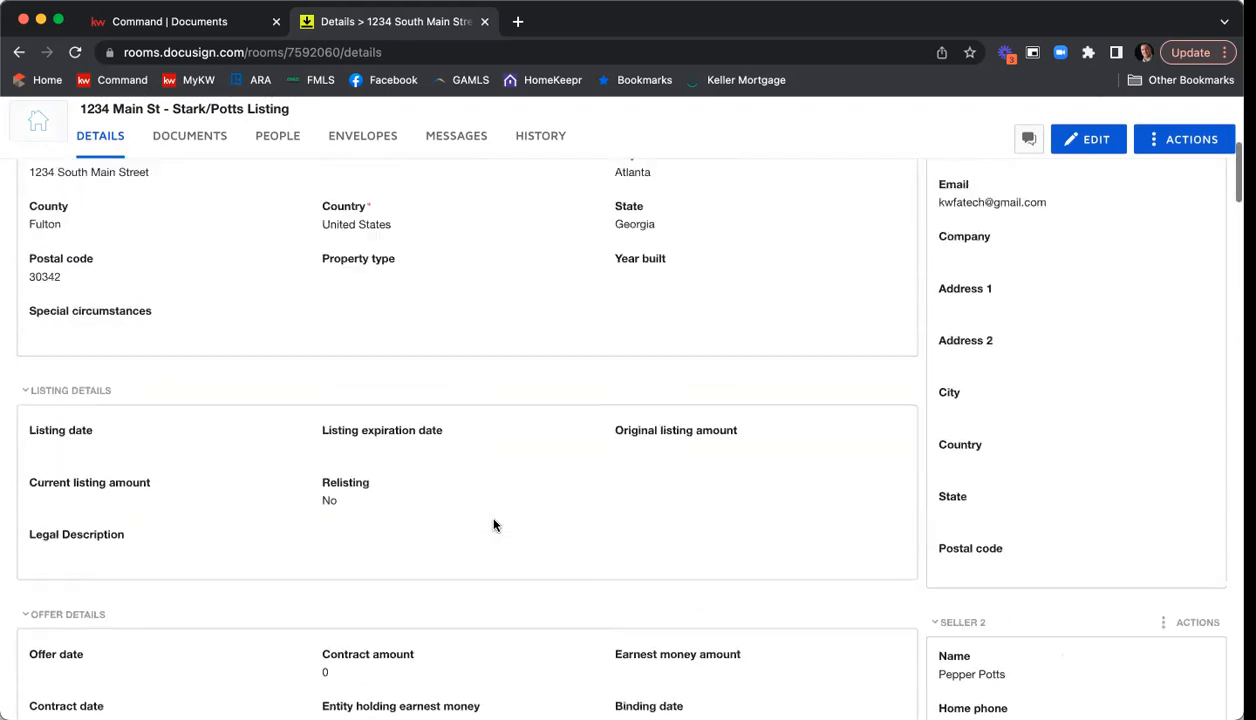
scroll(493, 524, "up", 6)
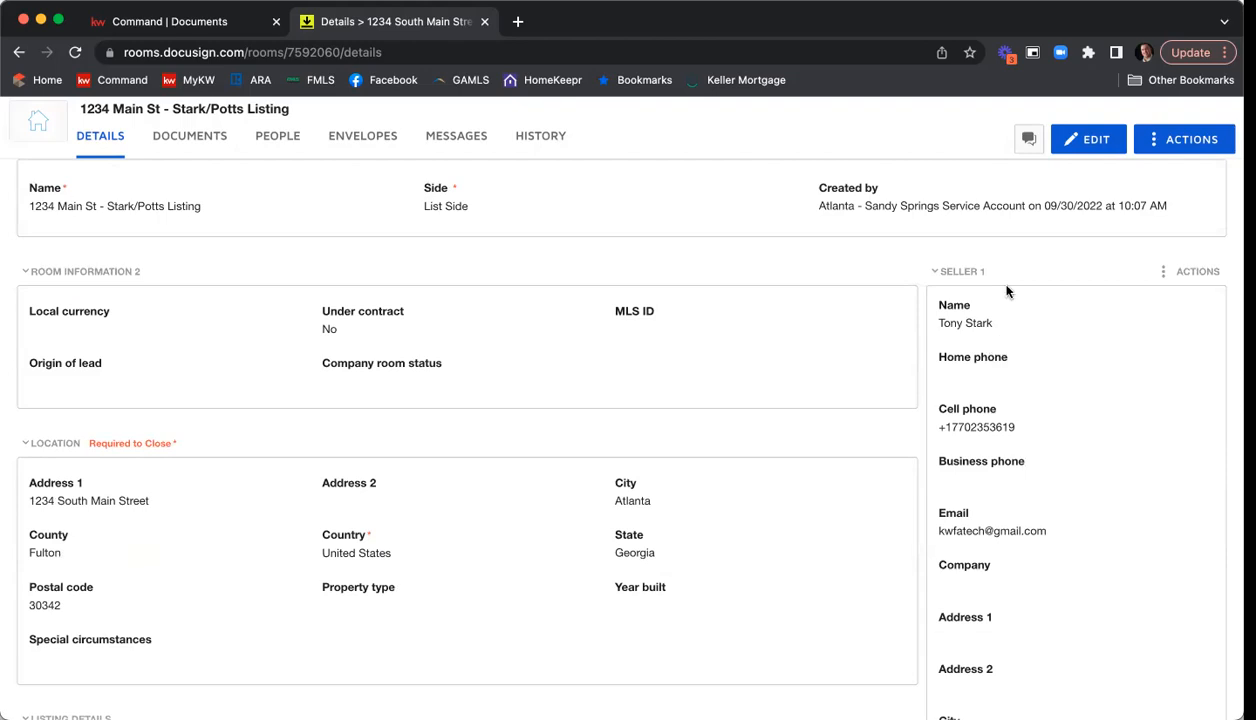
Examine the contact details for both sellers and the first listing agent in the room's details.
scroll(1015, 322, "up", 1)
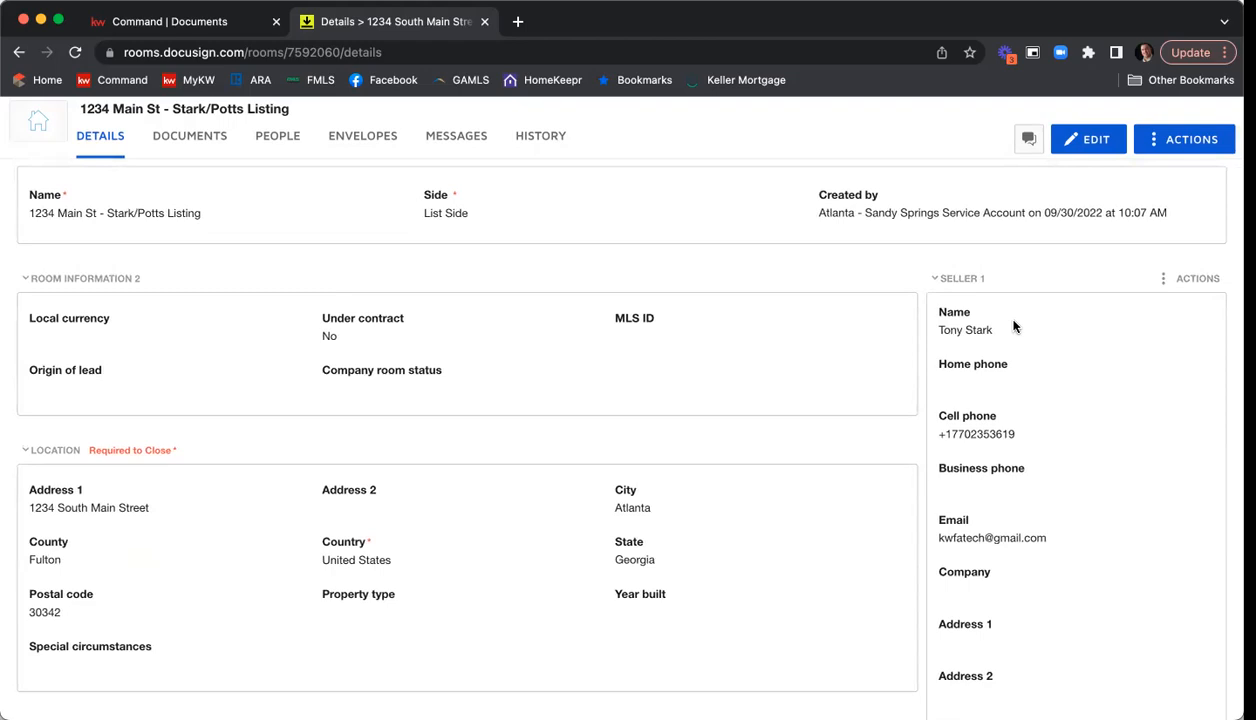
scroll(1033, 352, "down", 1)
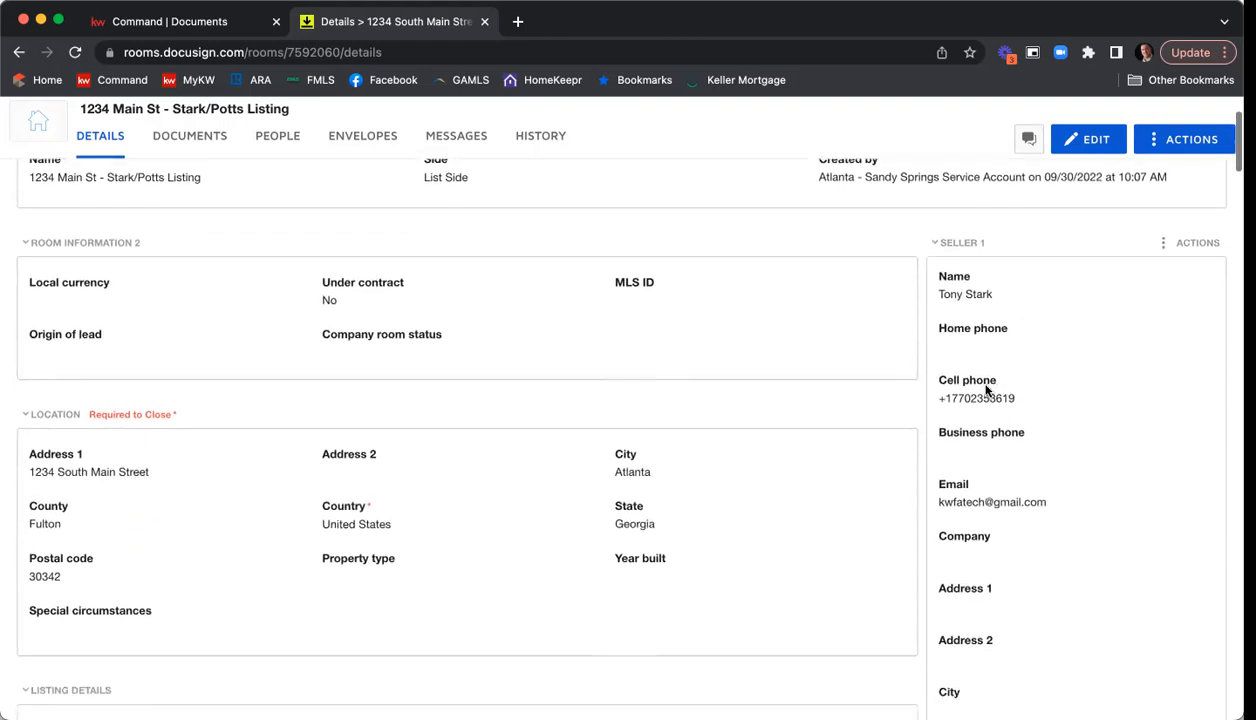
scroll(1030, 406, "down", 2)
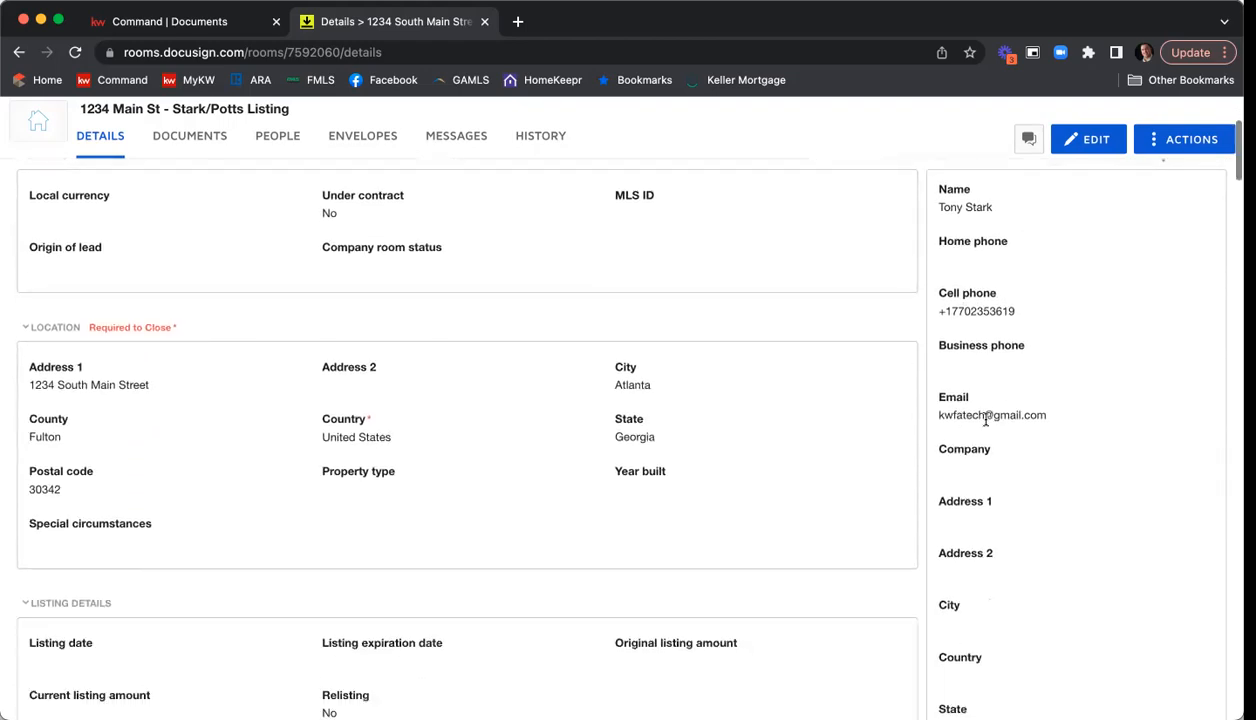
scroll(1038, 360, "down", 10)
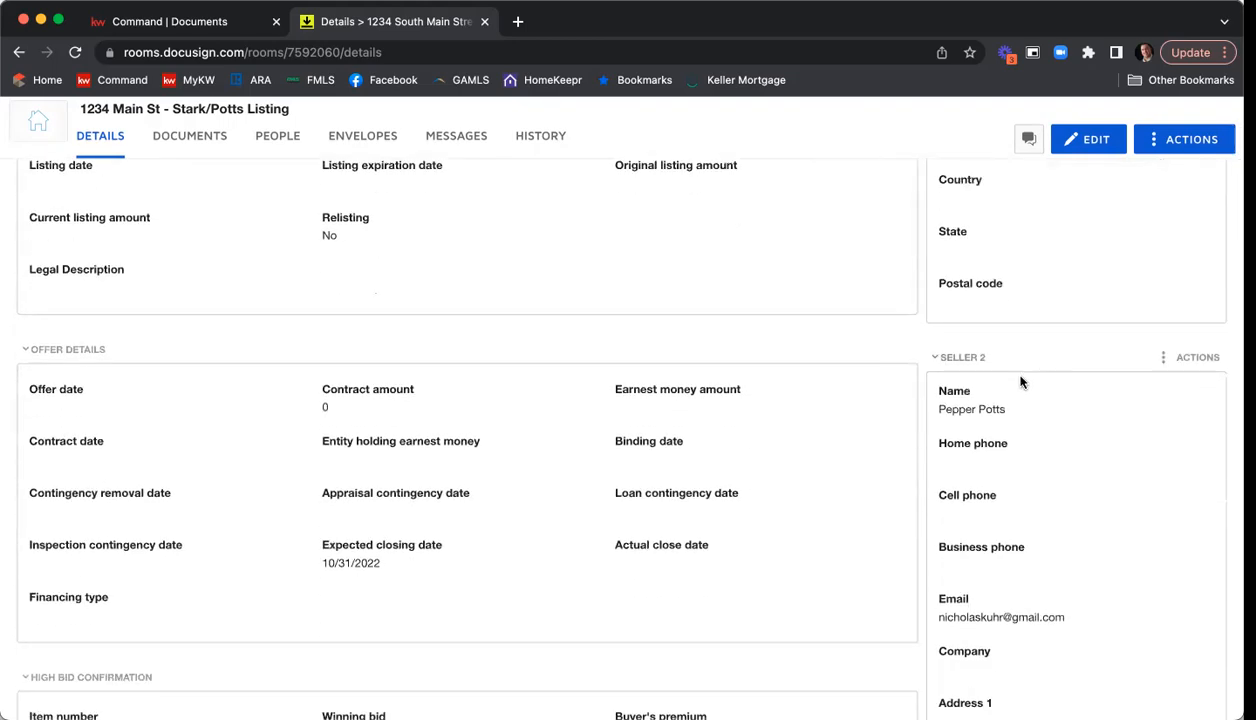
scroll(940, 390, "down", 1)
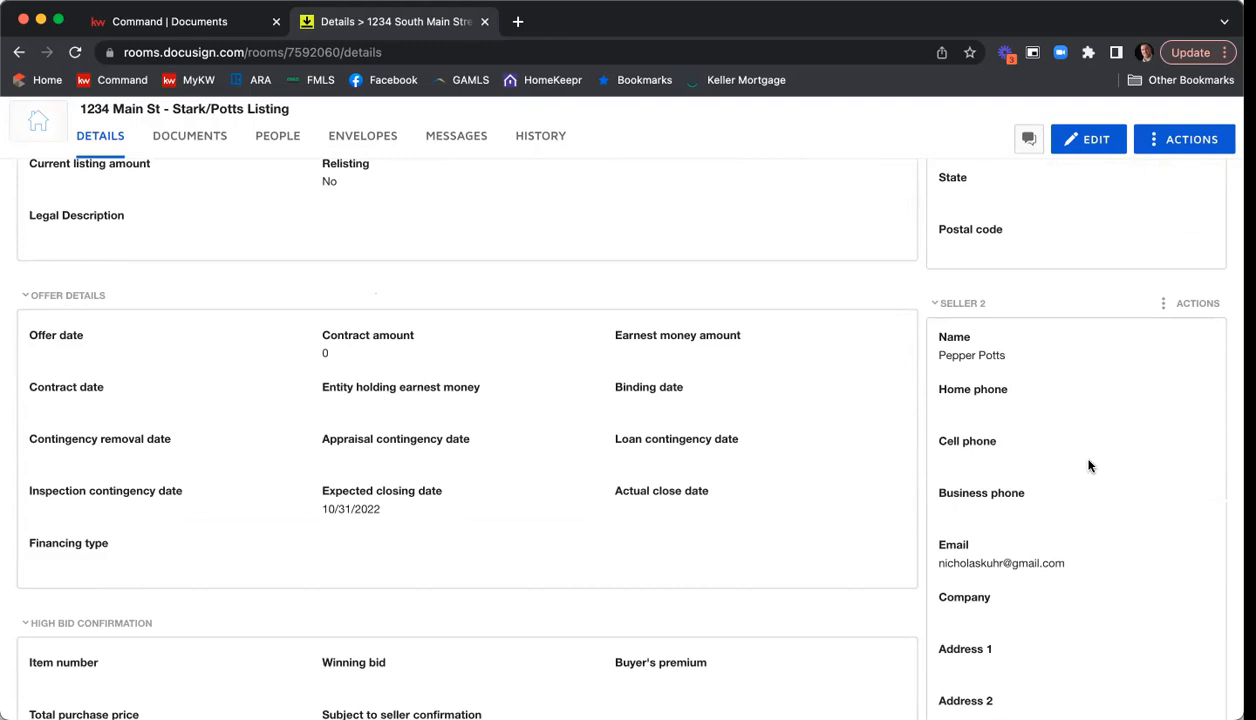
scroll(1024, 354, "down", 5)
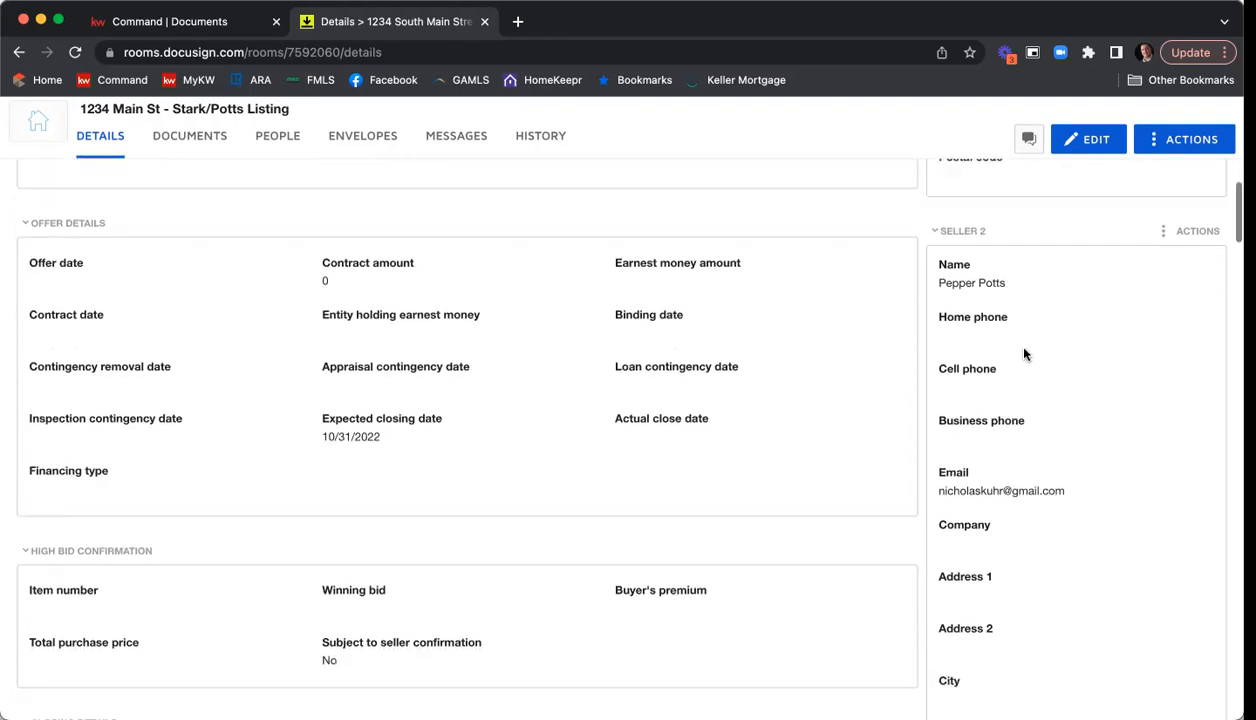
scroll(1025, 352, "down", 8)
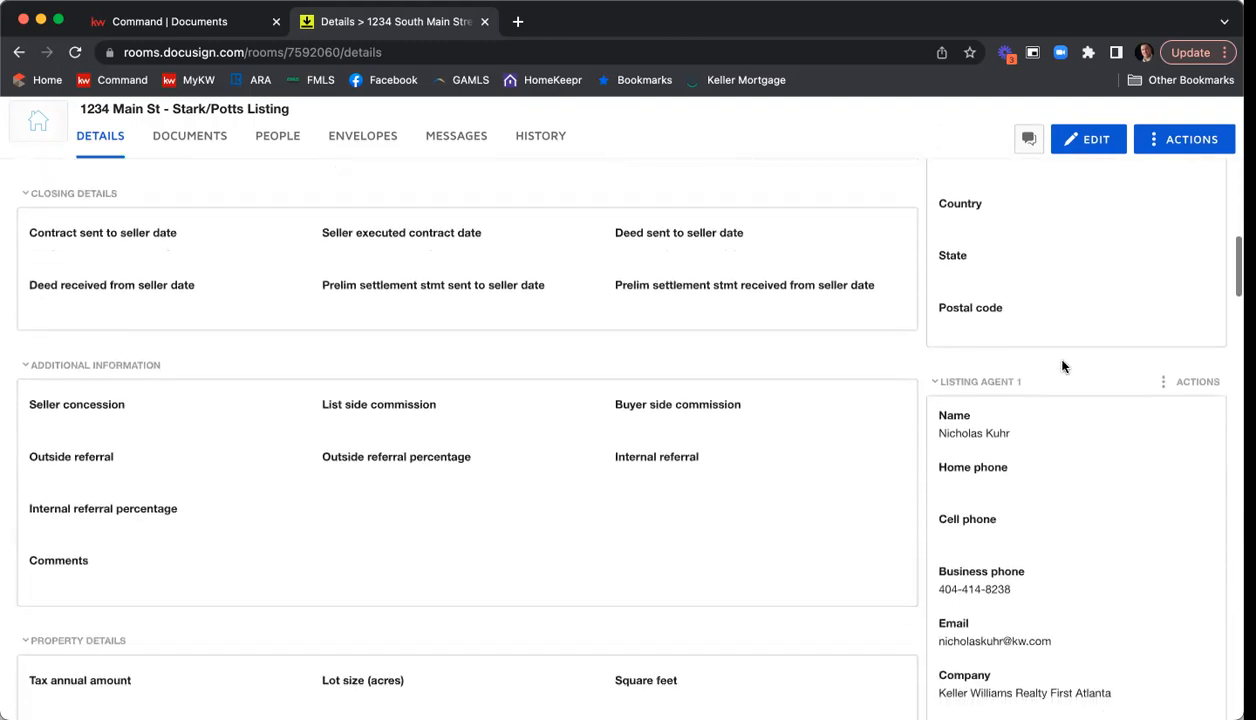
scroll(1047, 340, "down", 3)
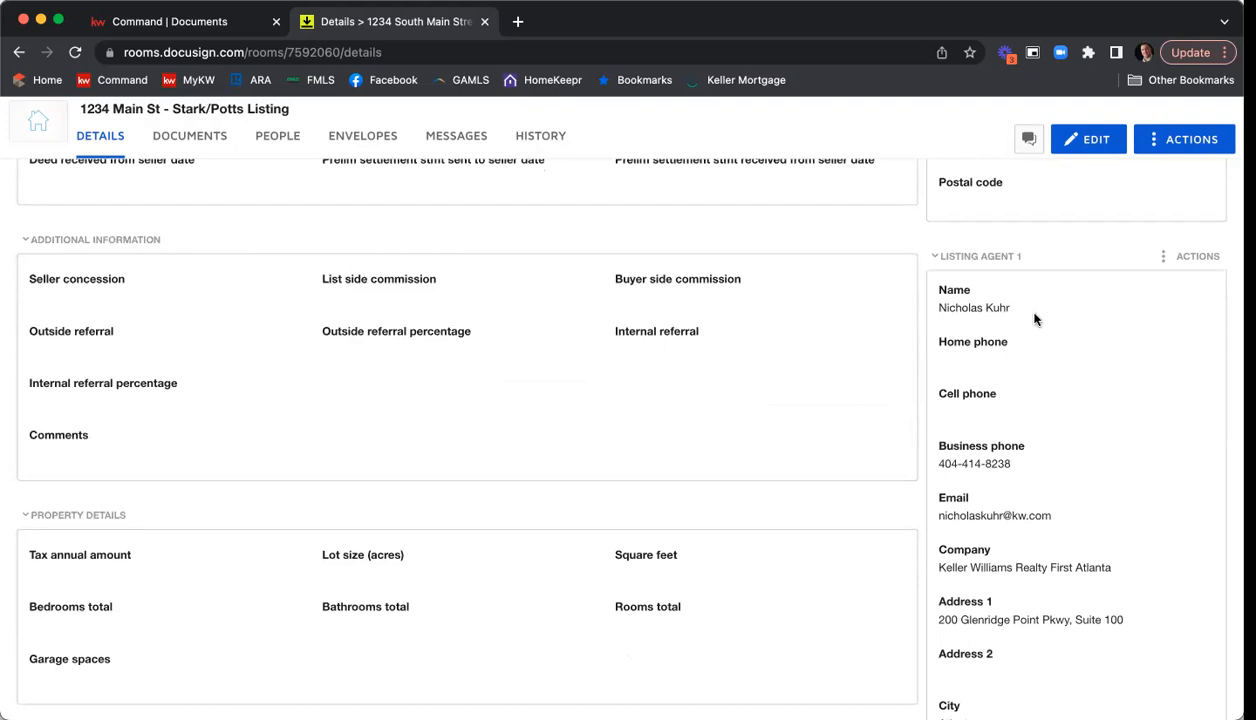
scroll(1033, 330, "down", 4)
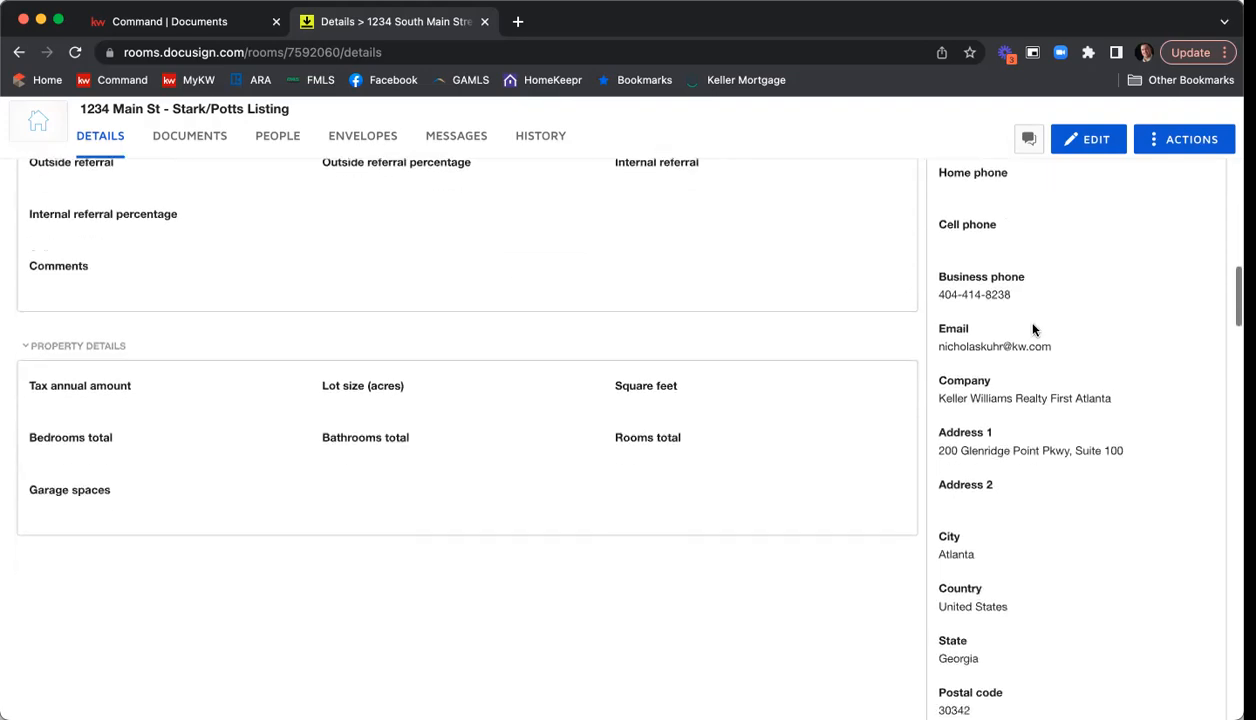
scroll(1033, 330, "down", 8)
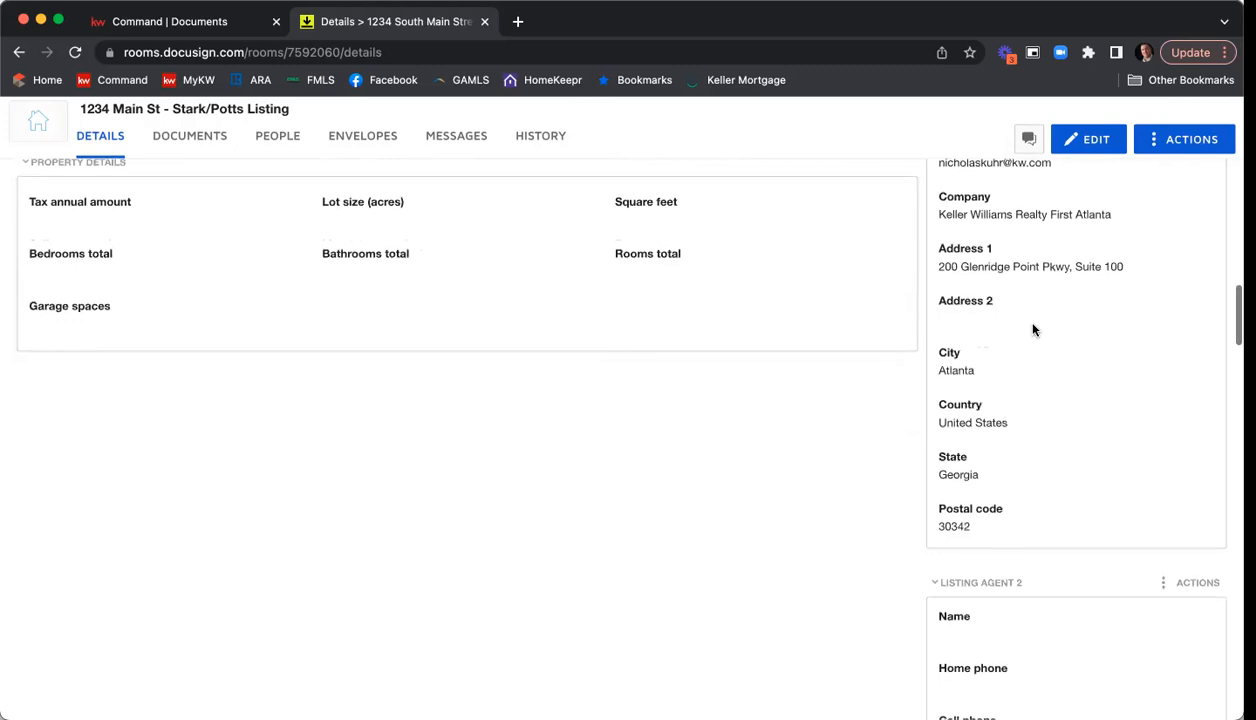
scroll(1033, 330, "down", 2)
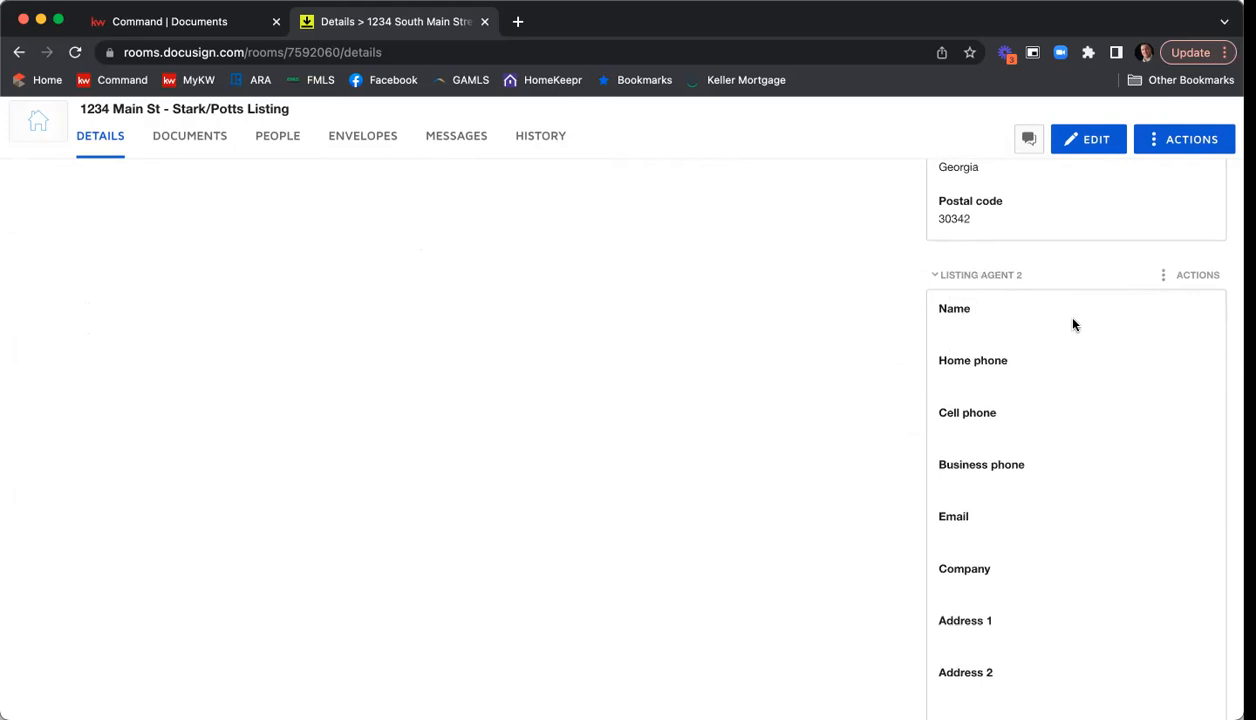
Examine the contact fields for the second listing agent, both buyers and both buyer agents in the room's details.
scroll(1073, 324, "down", 5)
scroll(1073, 324, "down", 10)
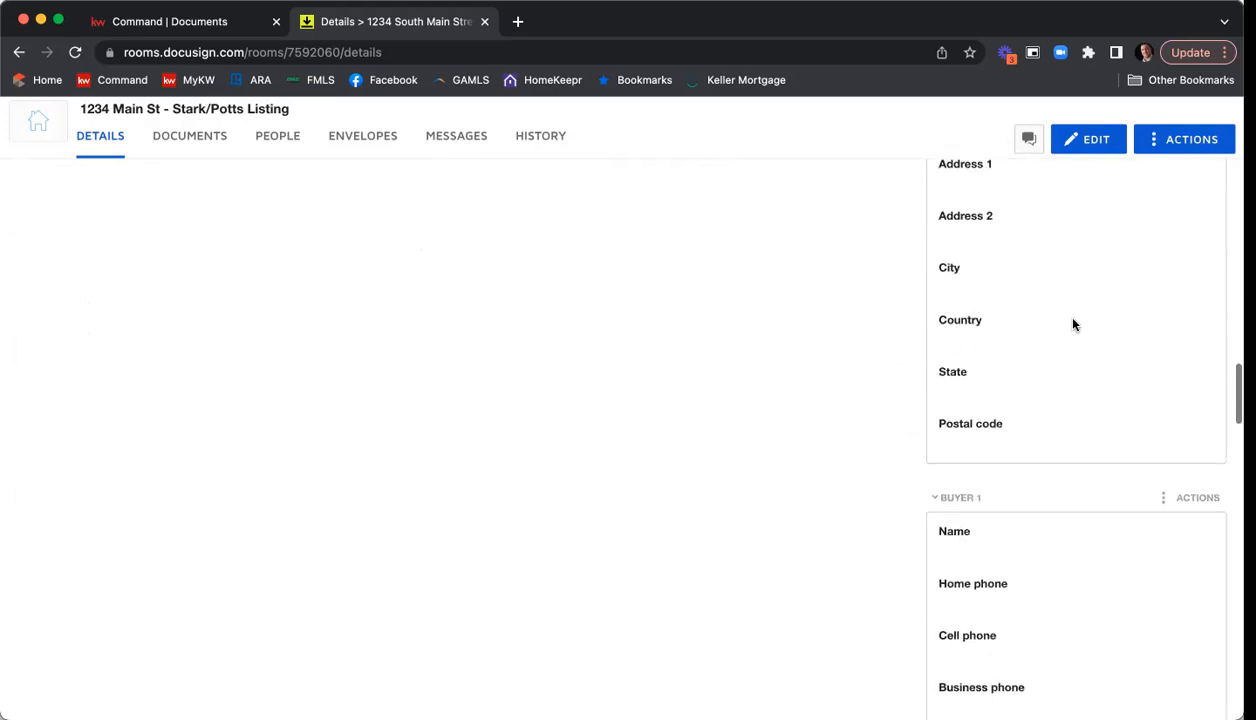
scroll(1073, 324, "down", 2)
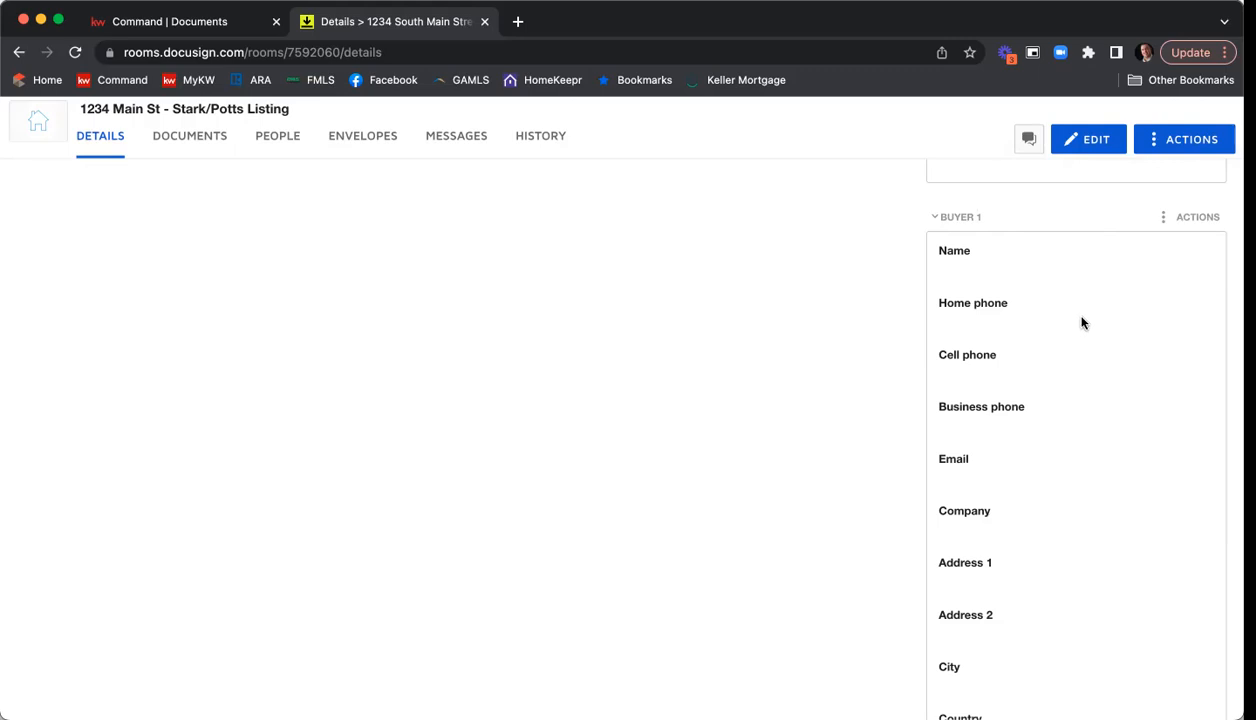
scroll(1038, 296, "down", 5)
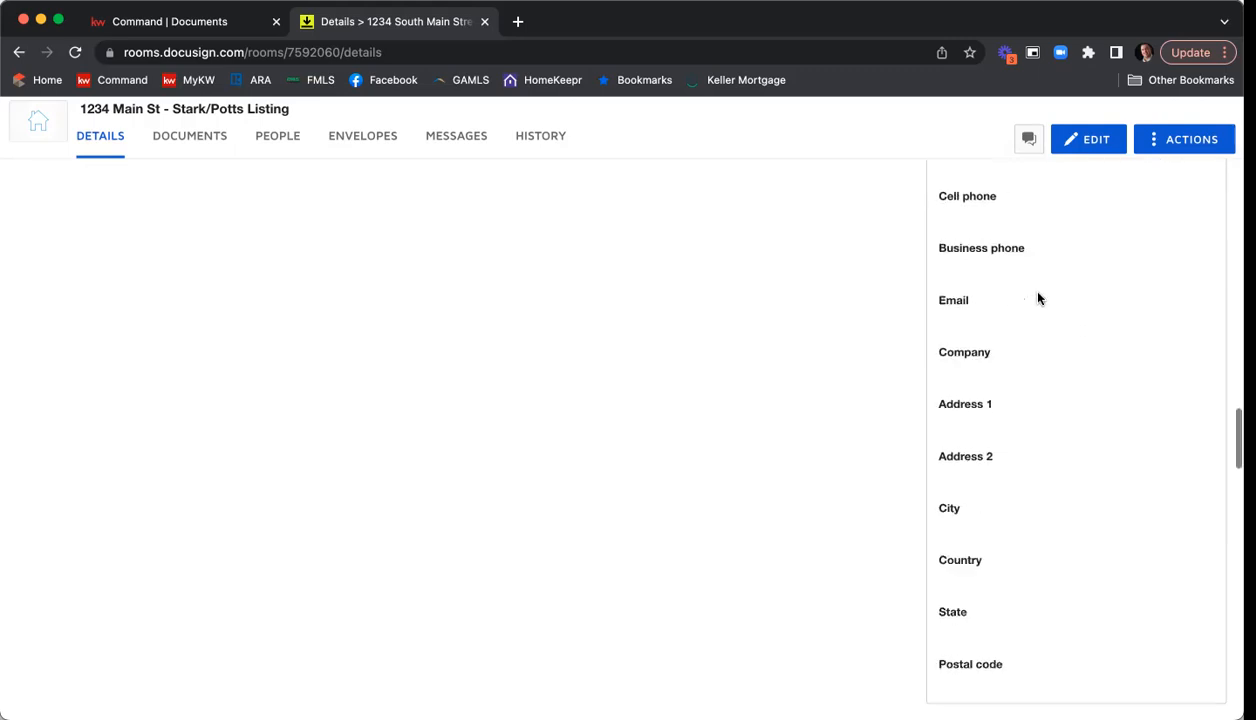
scroll(1038, 294, "down", 8)
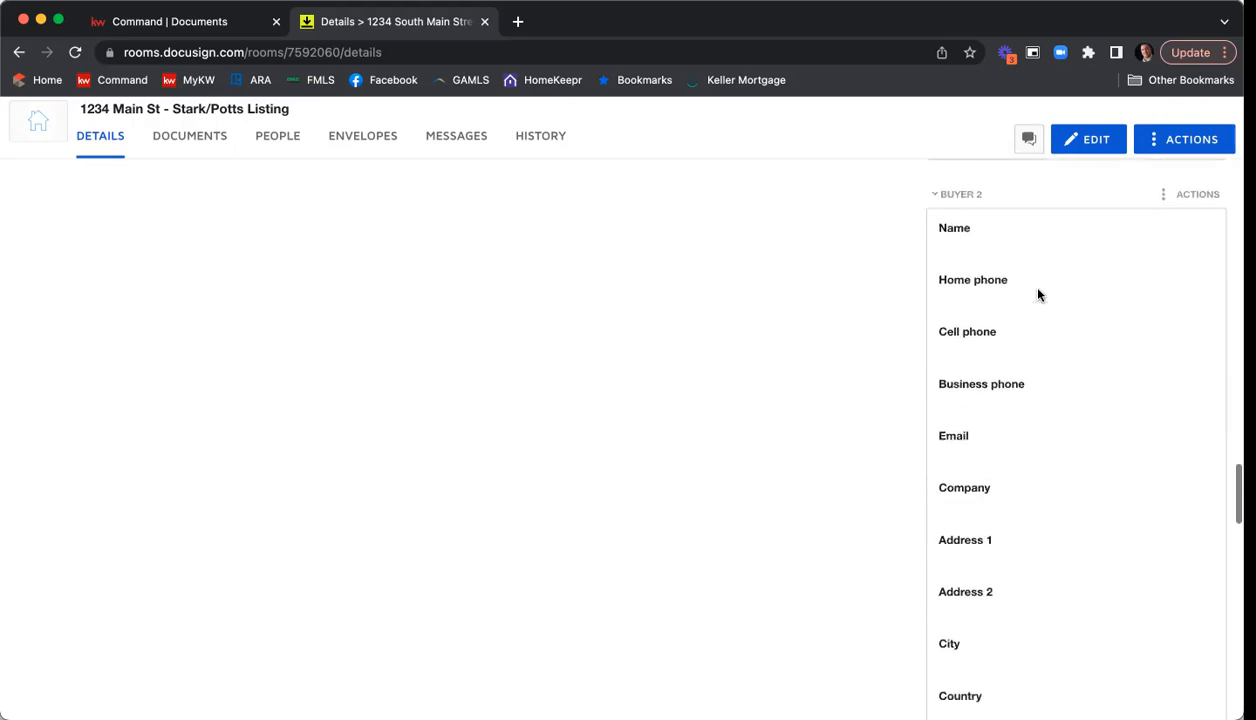
scroll(1040, 294, "down", 2)
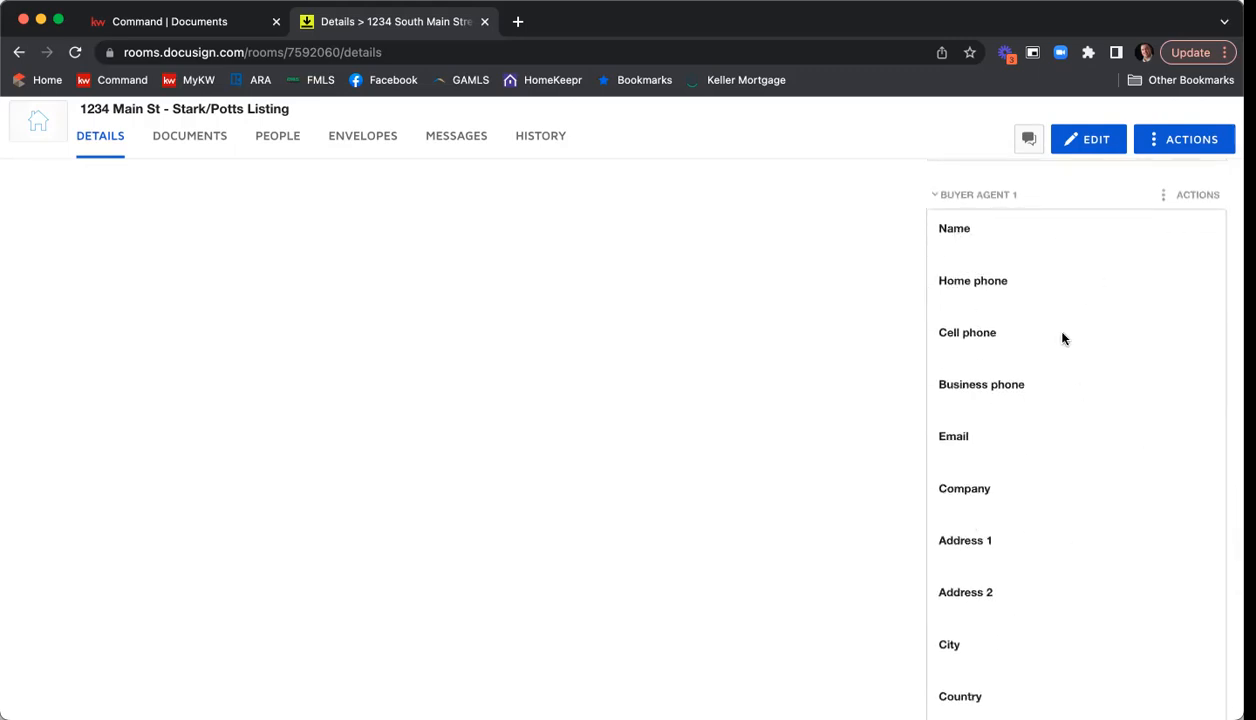
scroll(1063, 338, "down", 5)
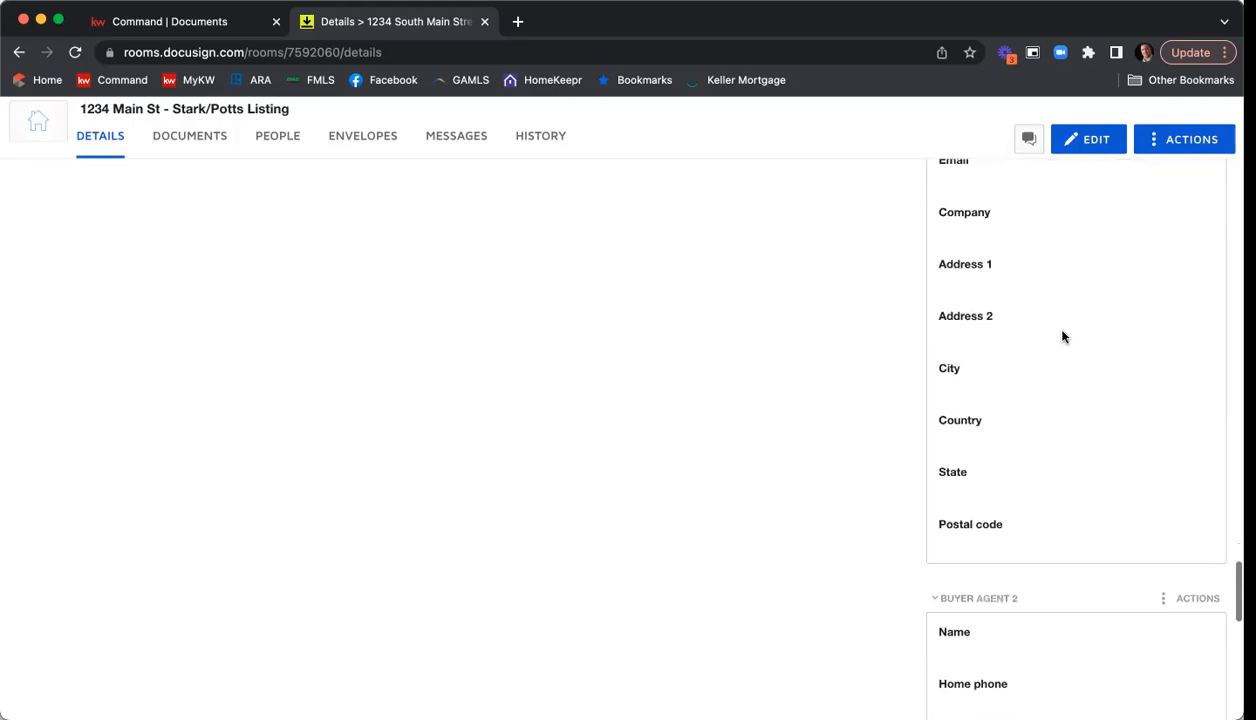
scroll(1063, 338, "down", 1)
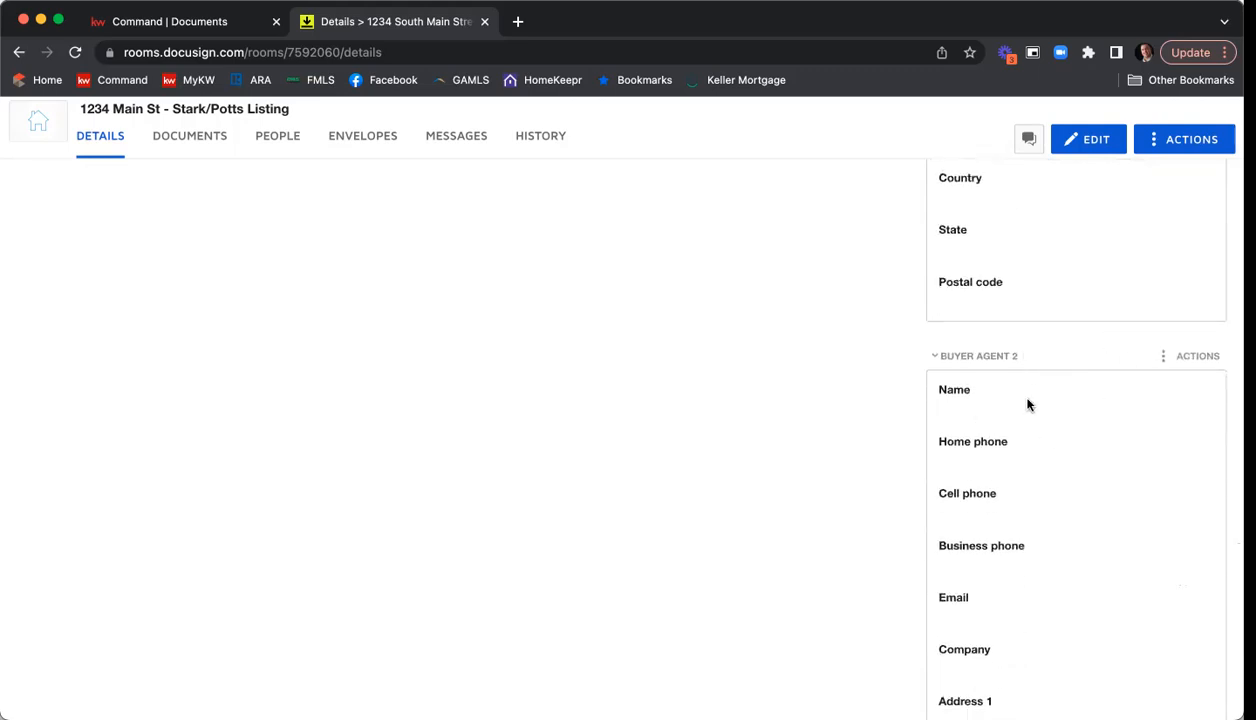
scroll(1019, 447, "up", 1)
scroll(1019, 447, "up", 10)
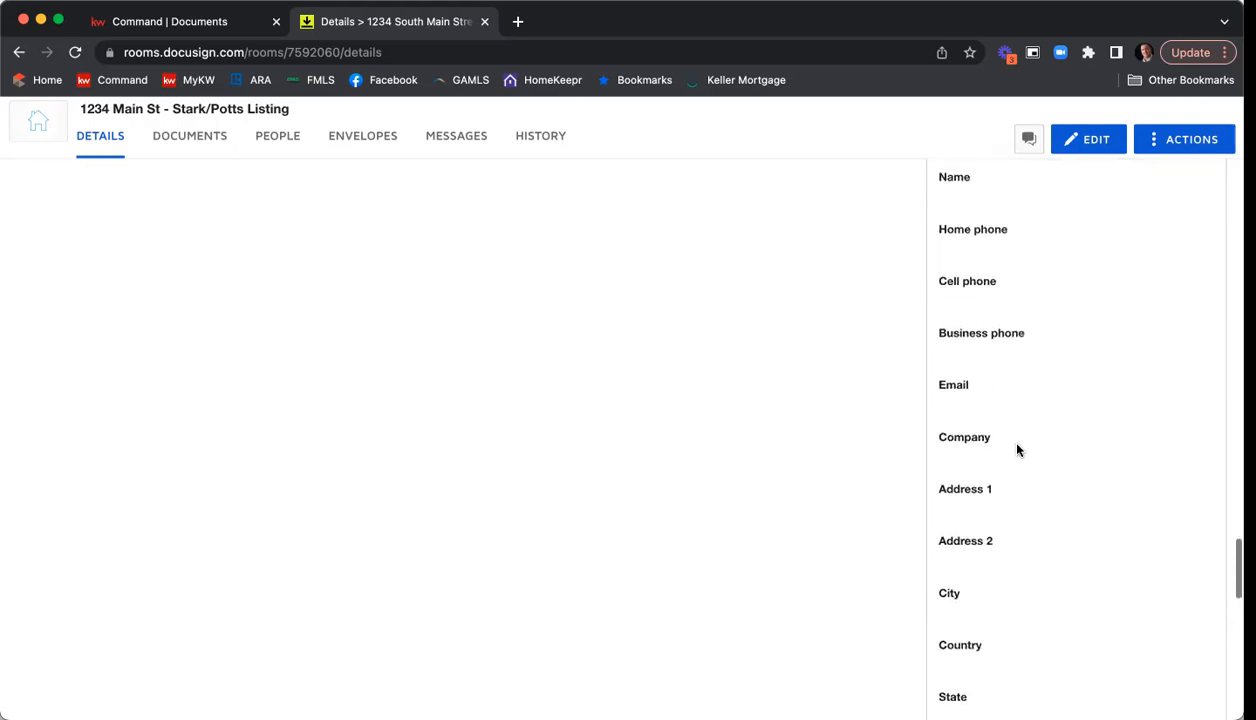
scroll(1019, 449, "up", 15)
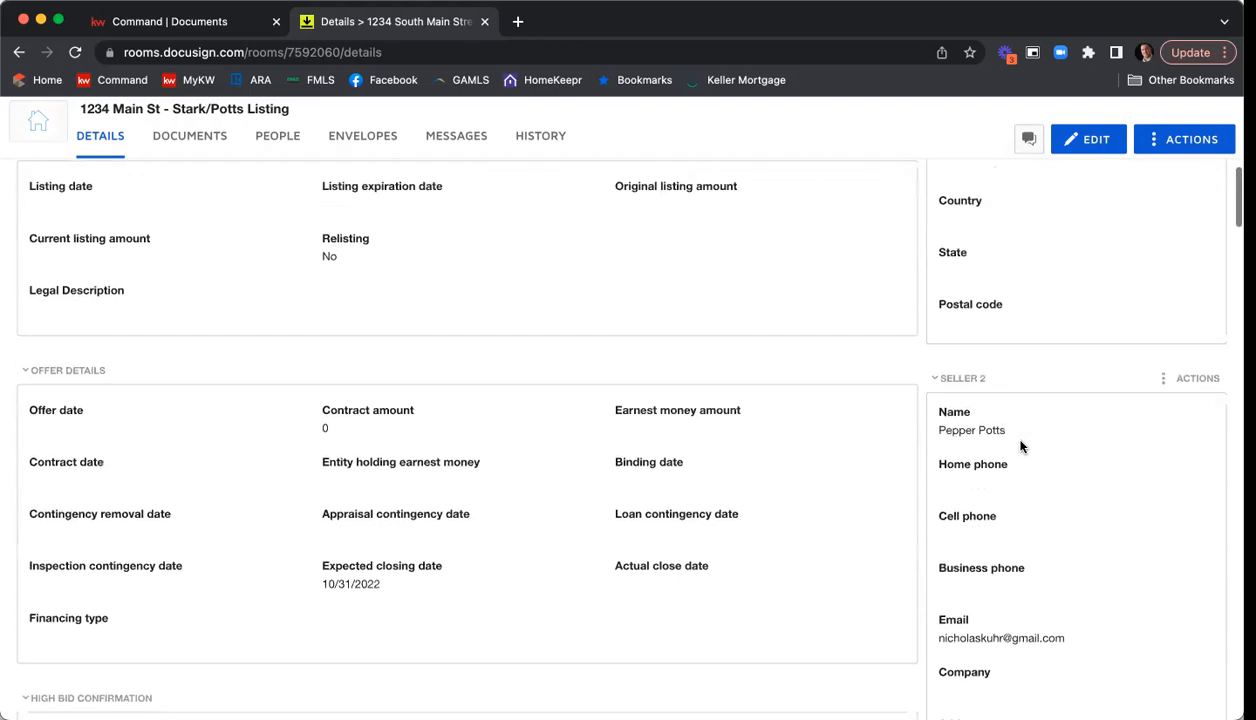
scroll(1019, 447, "up", 10)
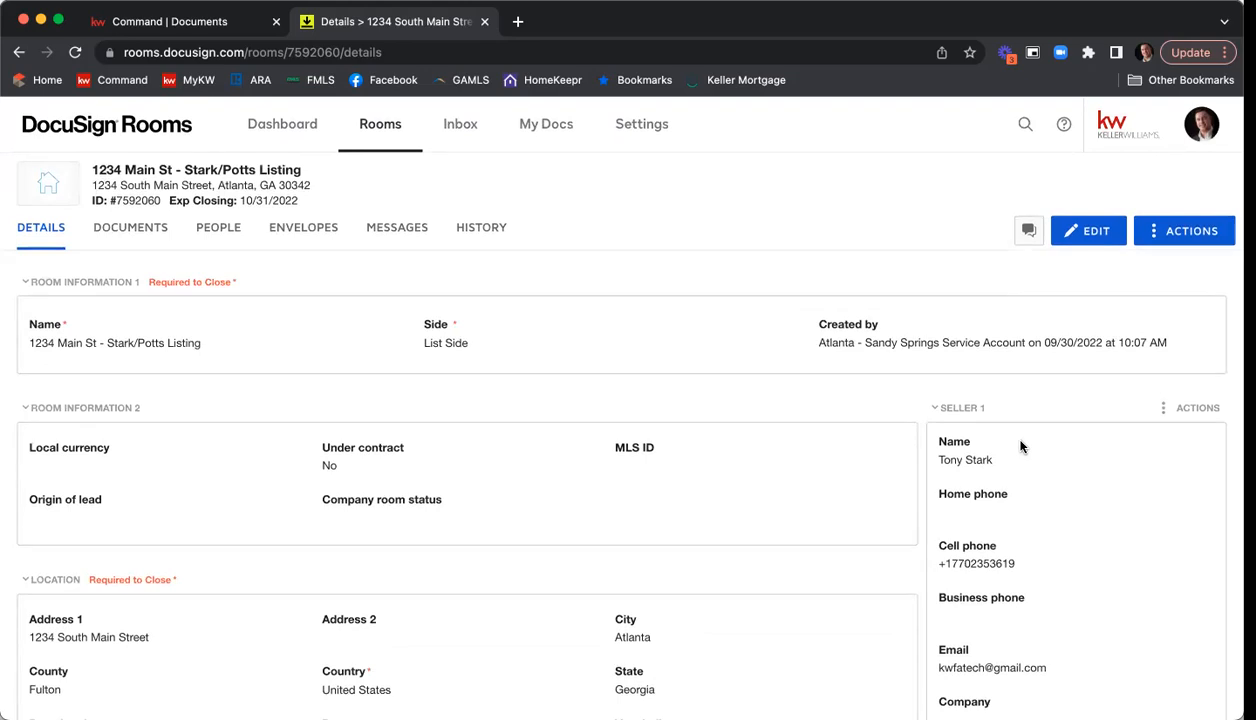
Start editing the room details, set the local currency to USD - United States Dollar, and select the MLS ID field.
left_click(1077, 238)
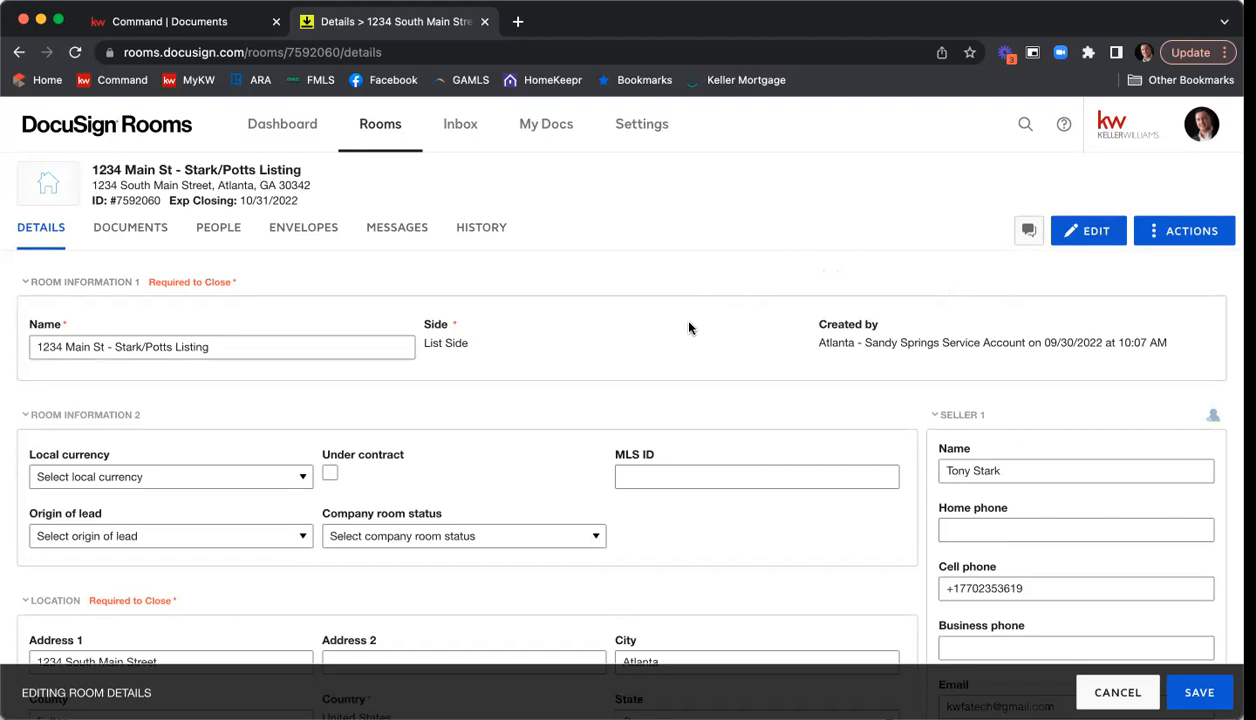
scroll(686, 322, "down", 3)
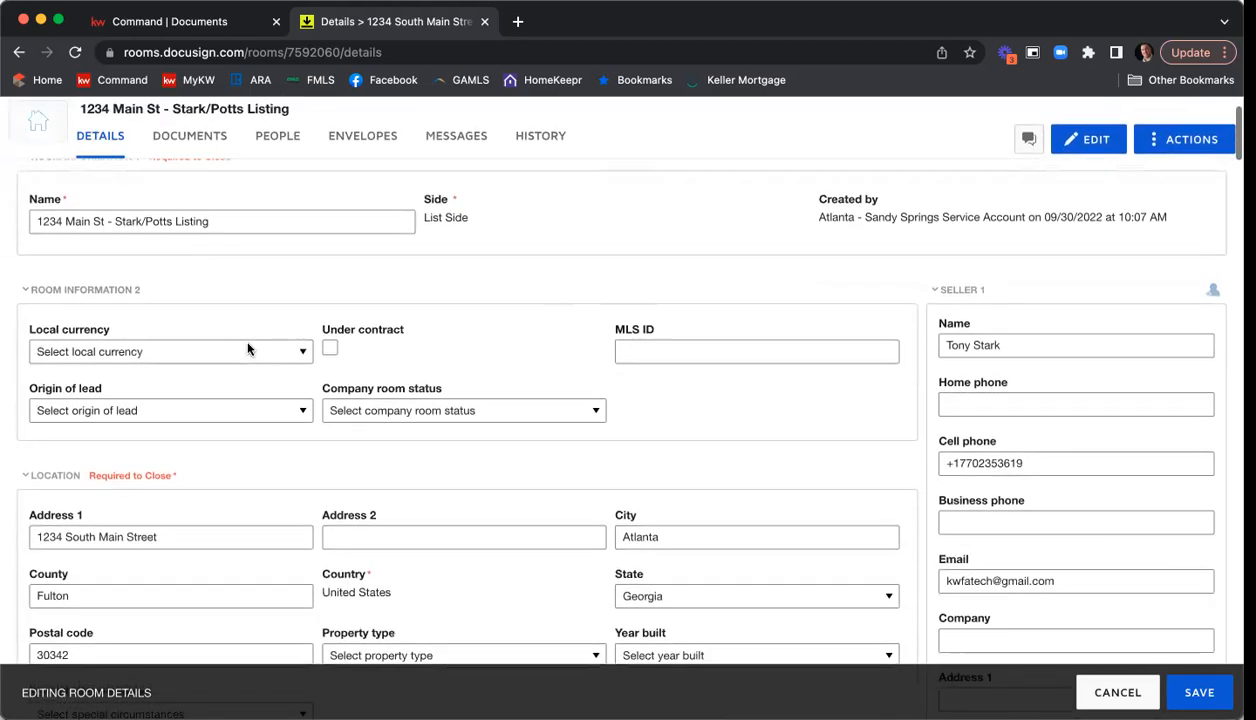
left_click(248, 349)
left_click(228, 430)
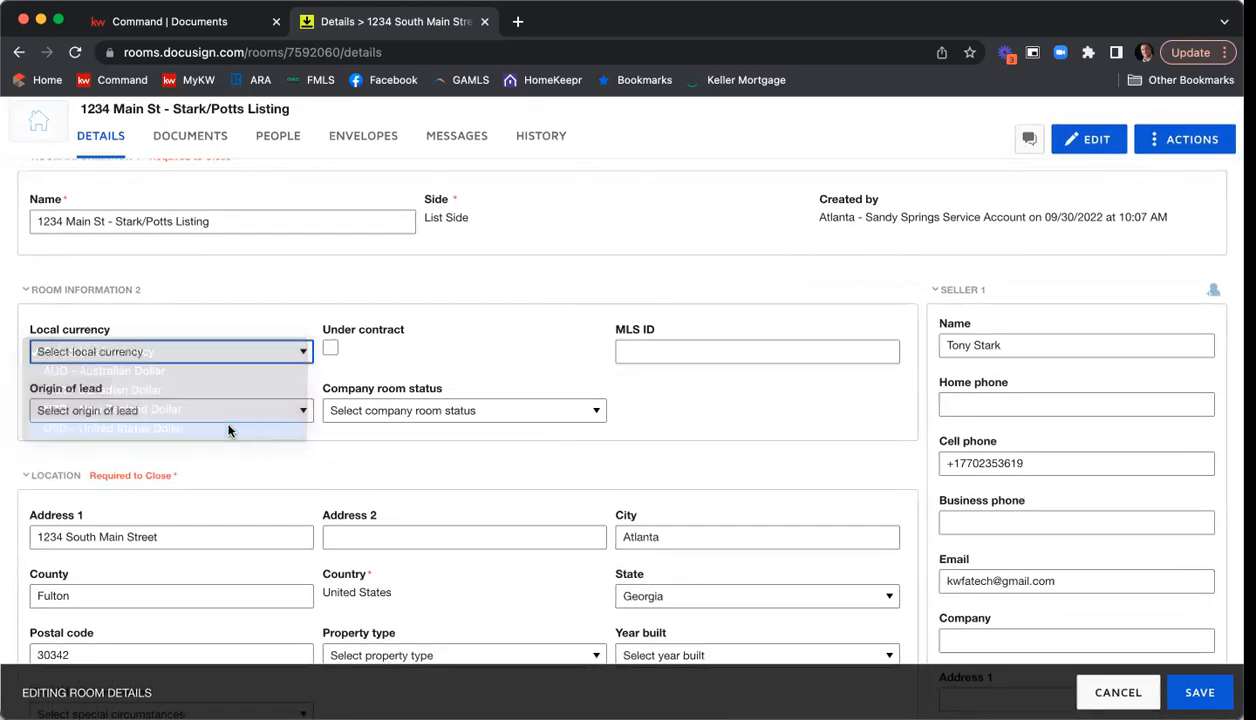
left_click(625, 350)
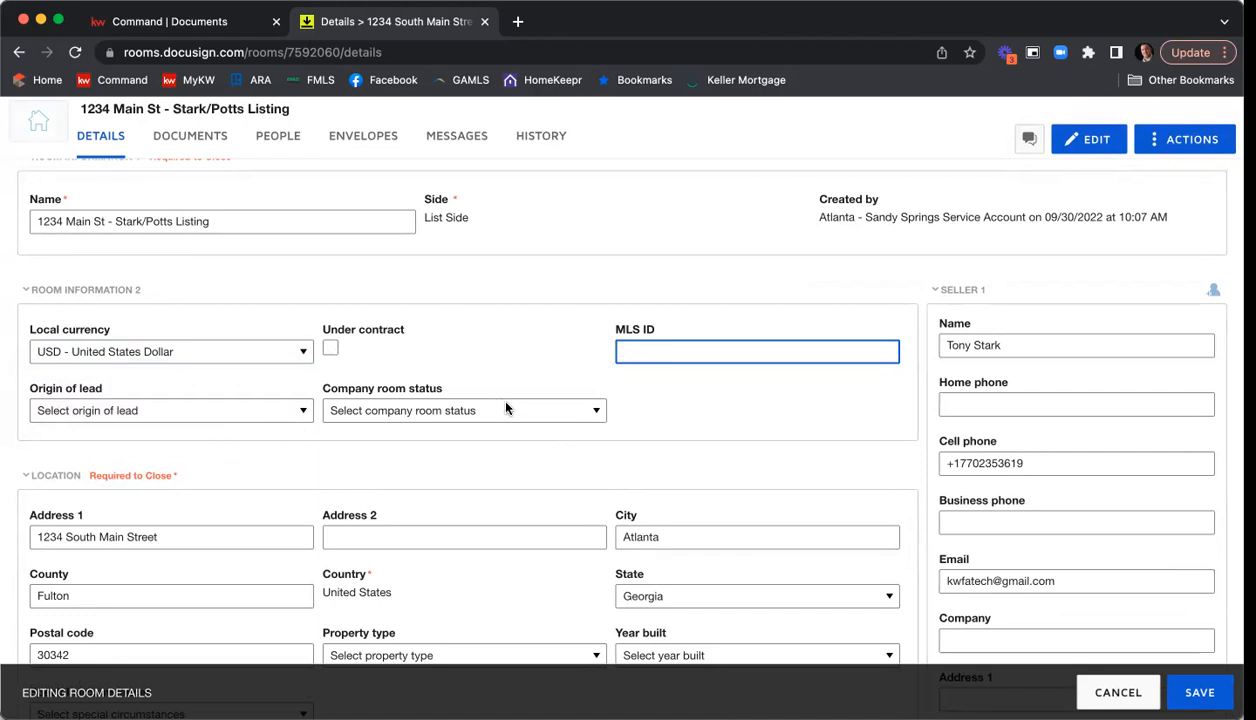
Set the location's property type to Residential Detached and year built to 2003, and check the special circumstances options.
scroll(622, 255, "down", 3)
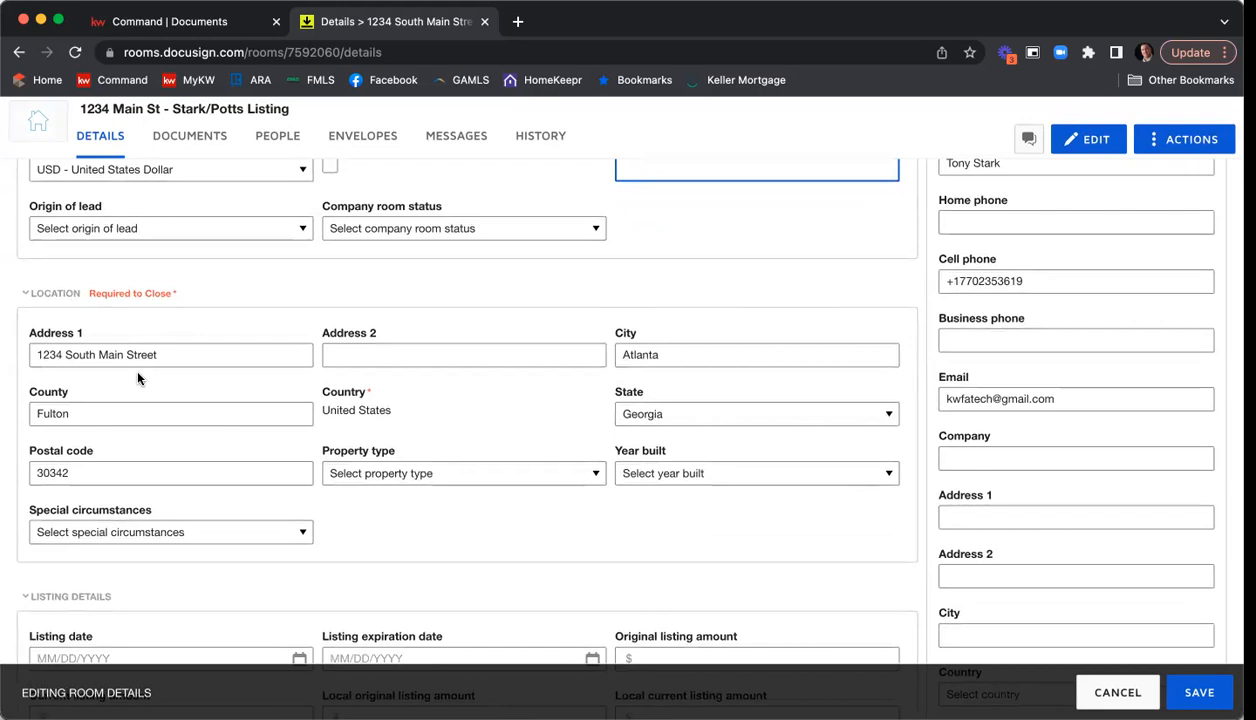
scroll(172, 372, "down", 1)
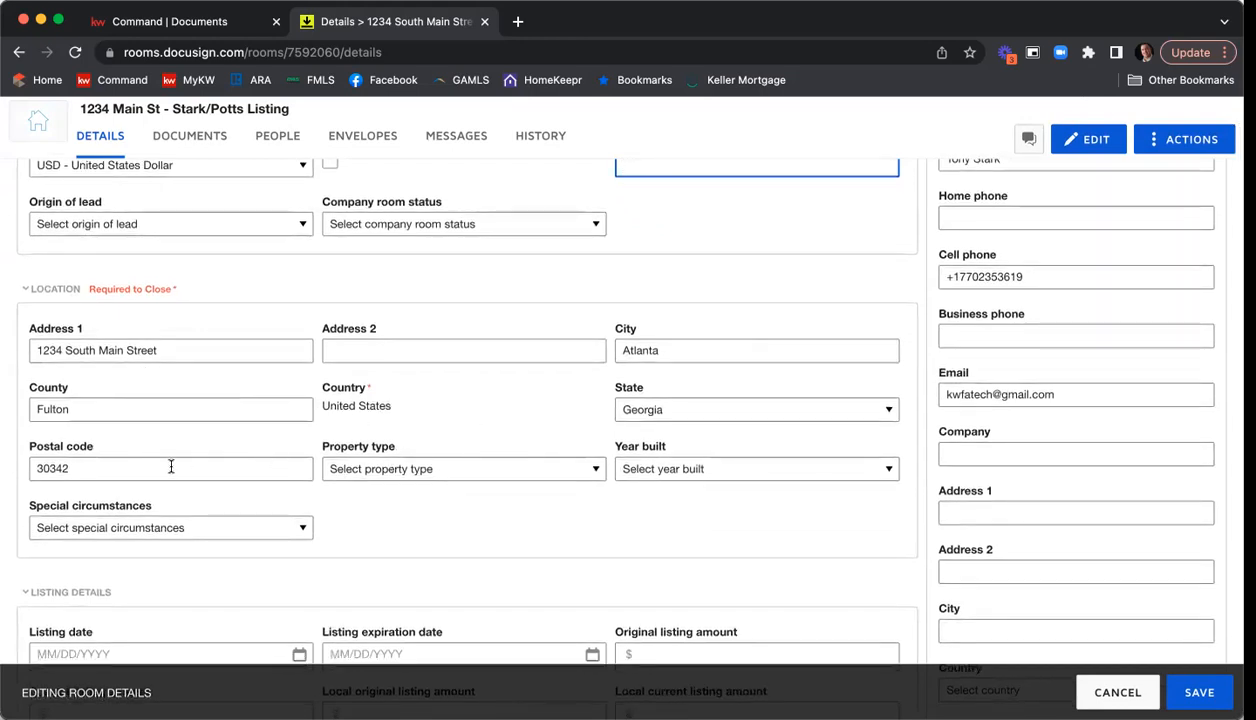
scroll(421, 537, "down", 2)
left_click(393, 400)
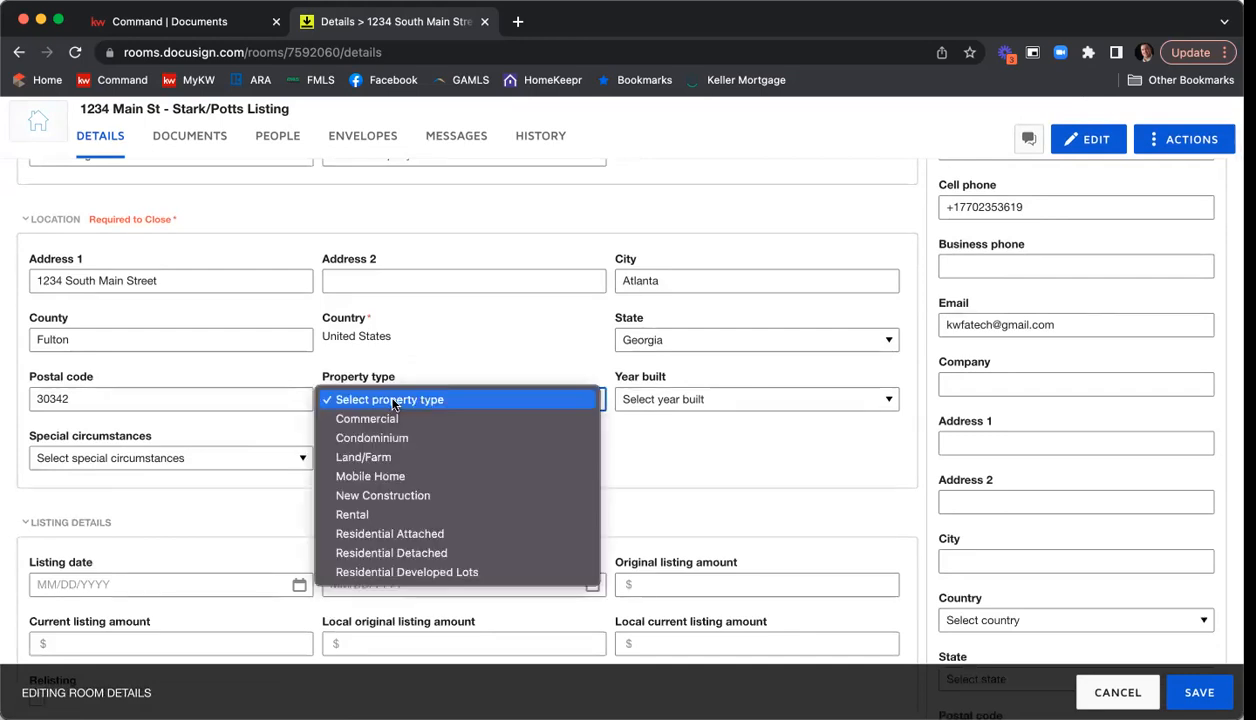
left_click(437, 553)
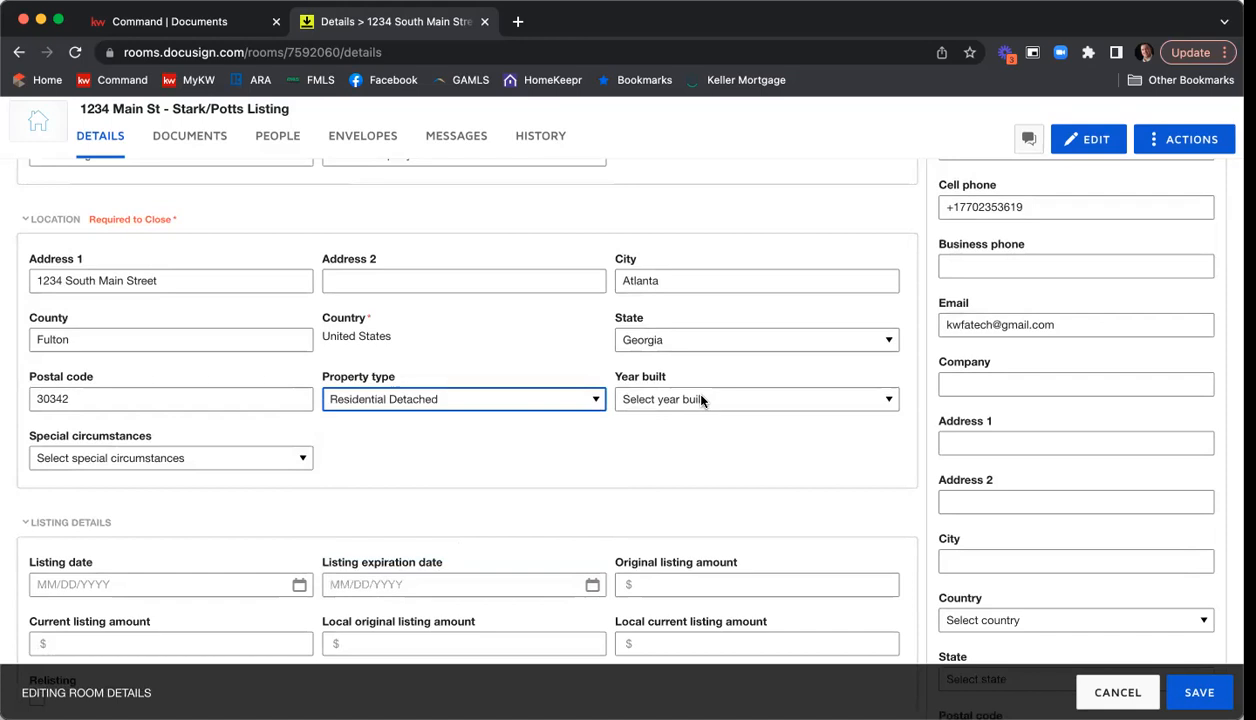
left_click(700, 399)
scroll(700, 503, "down", 20)
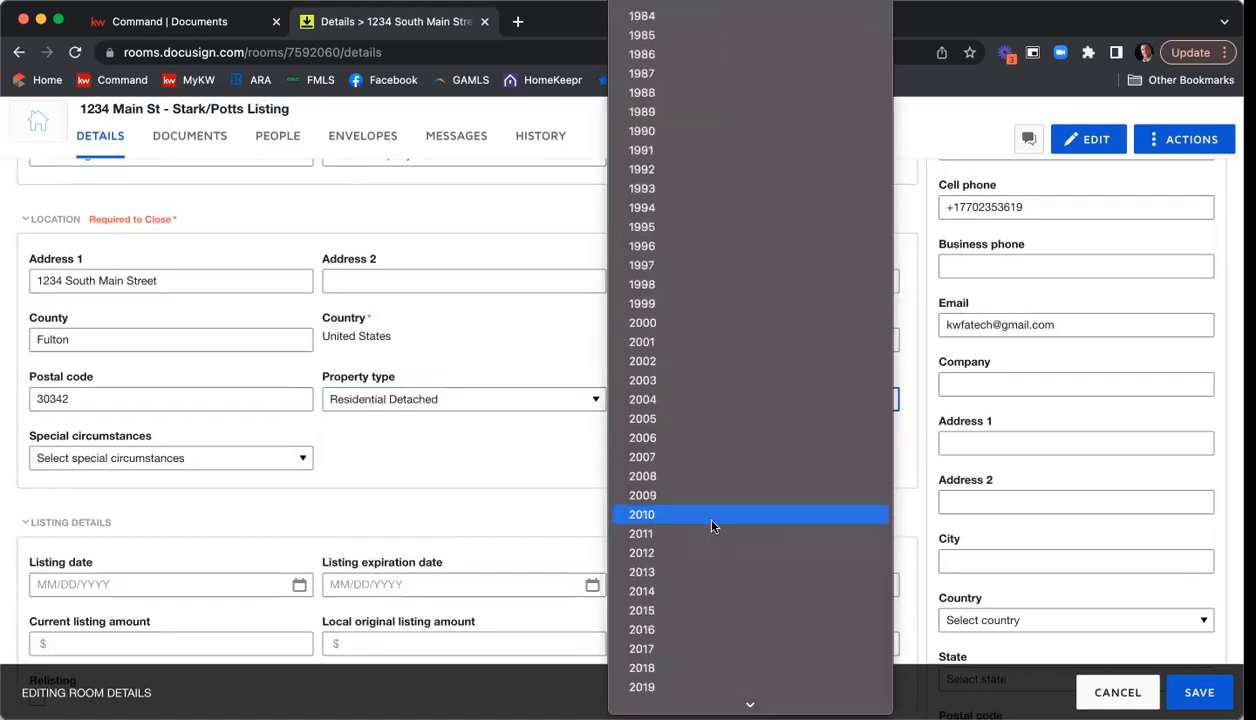
left_click(678, 384)
scroll(593, 436, "down", 1)
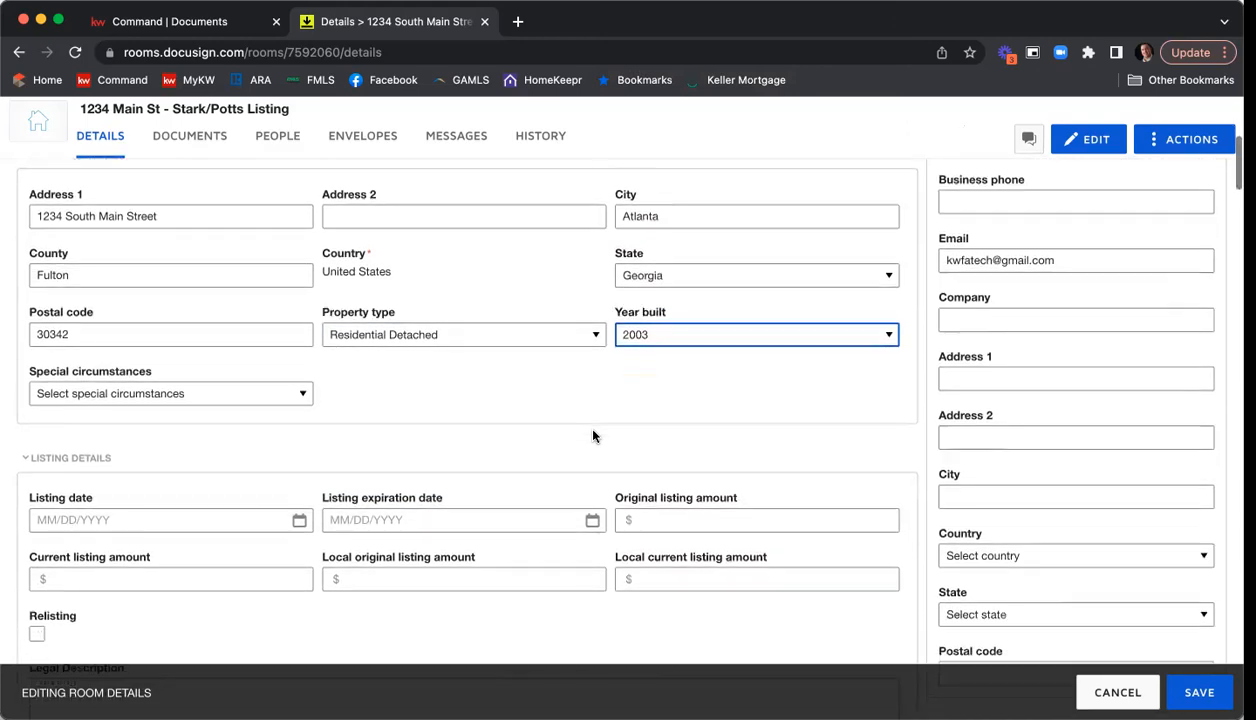
left_click(184, 393)
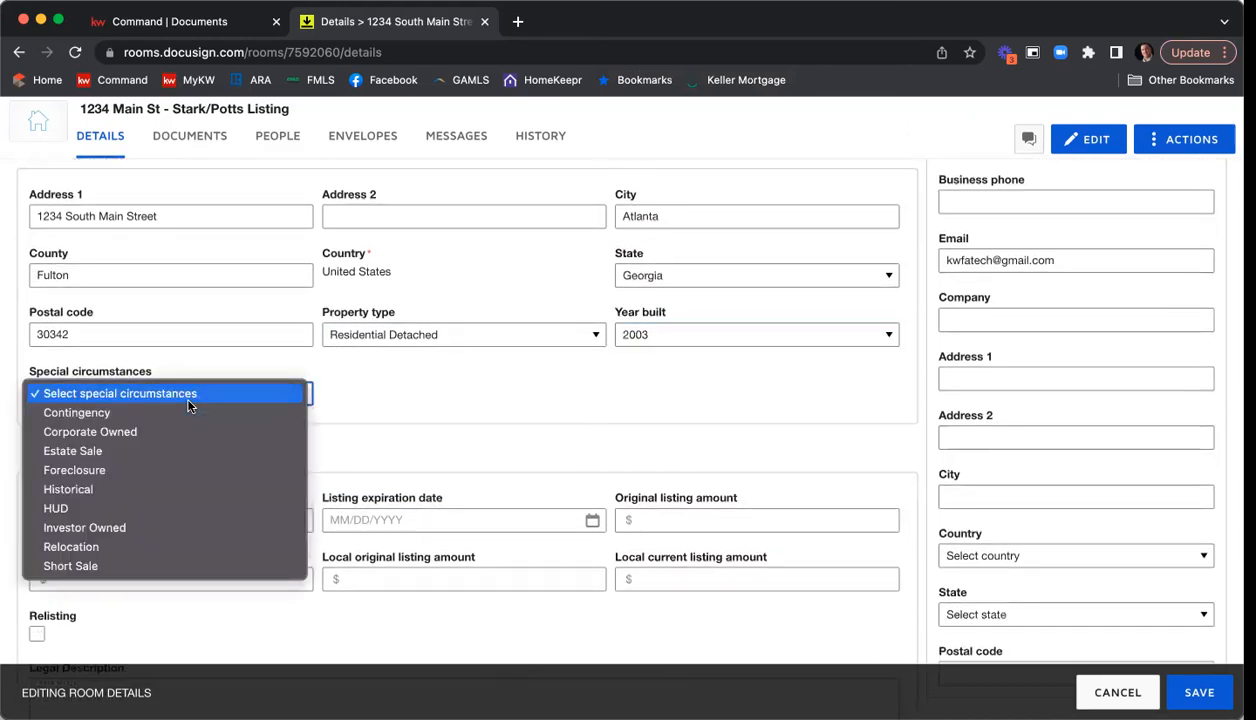
left_click(387, 401)
Set the listing date to 09/30/2022 and the listing expiration date to 11/30/2022.
scroll(388, 401, "down", 1)
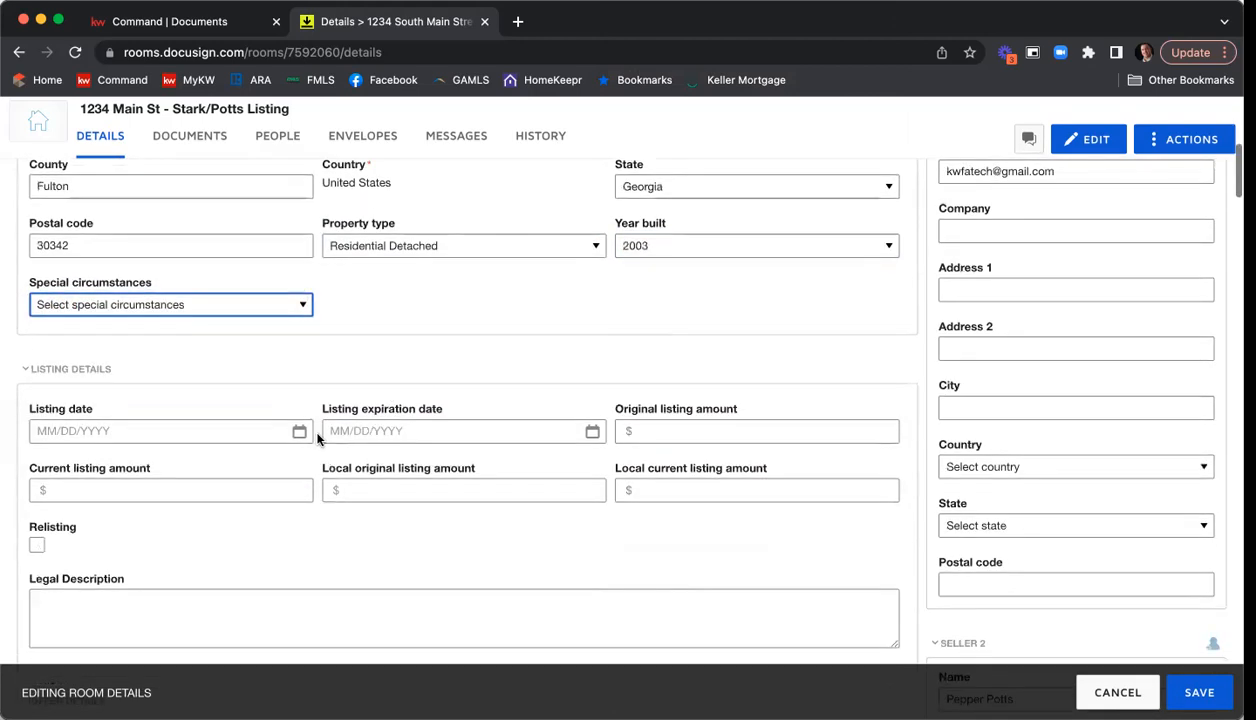
left_click(298, 436)
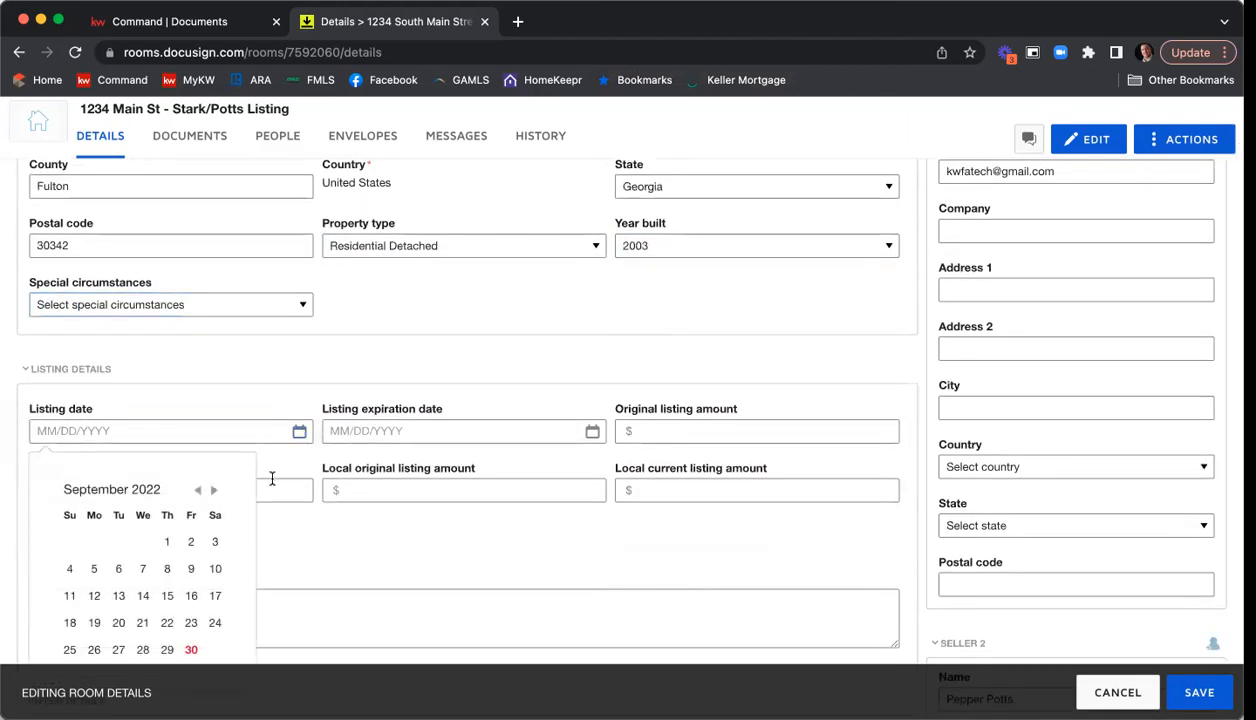
scroll(210, 500, "down", 3)
left_click(193, 541)
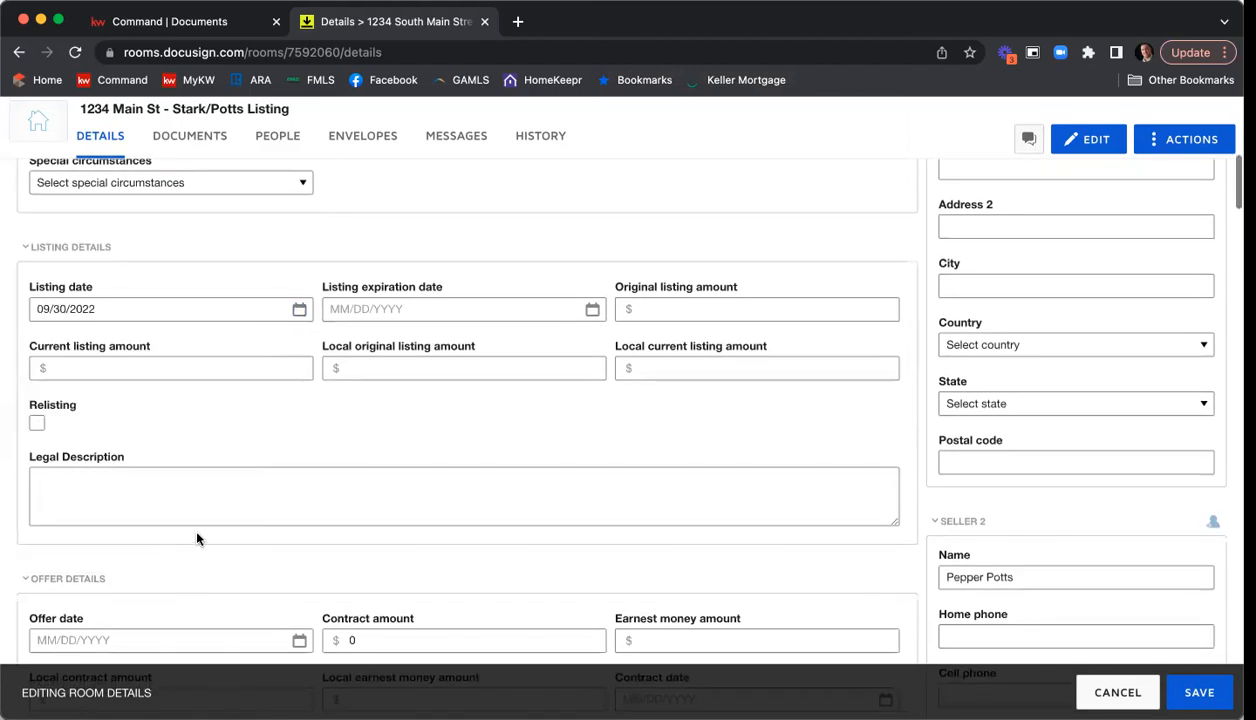
left_click(590, 309)
left_click(509, 369)
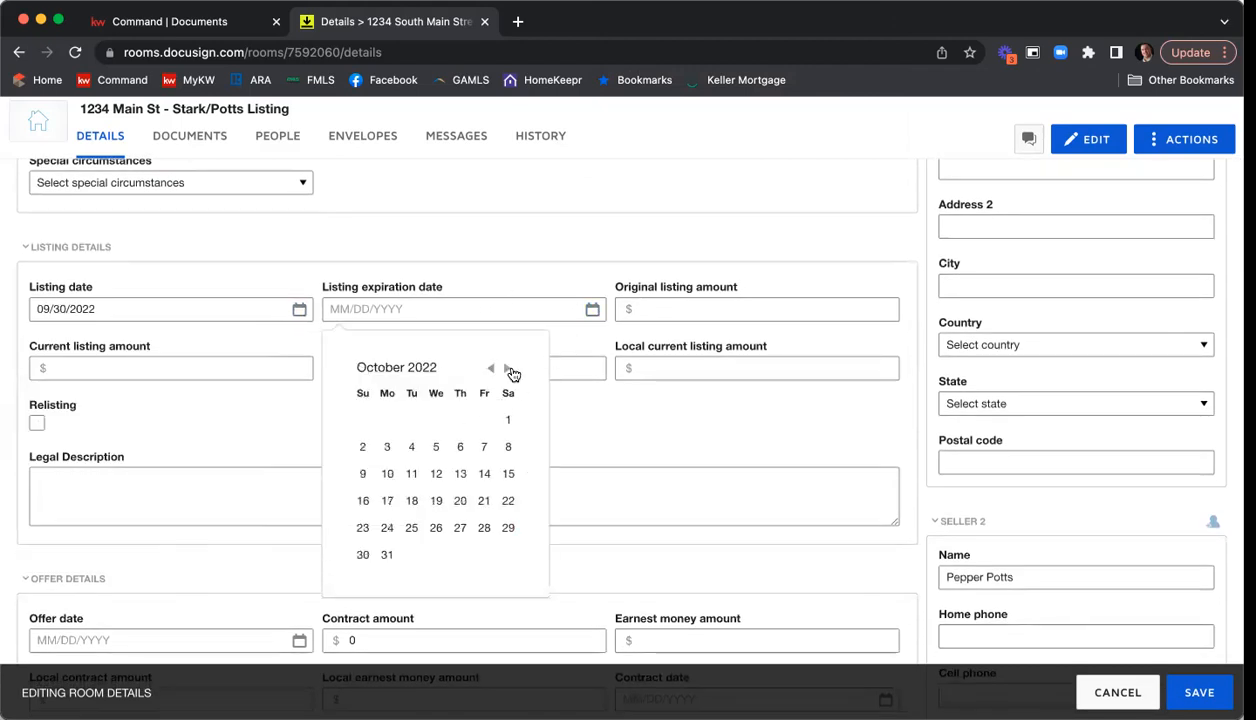
left_click(509, 369)
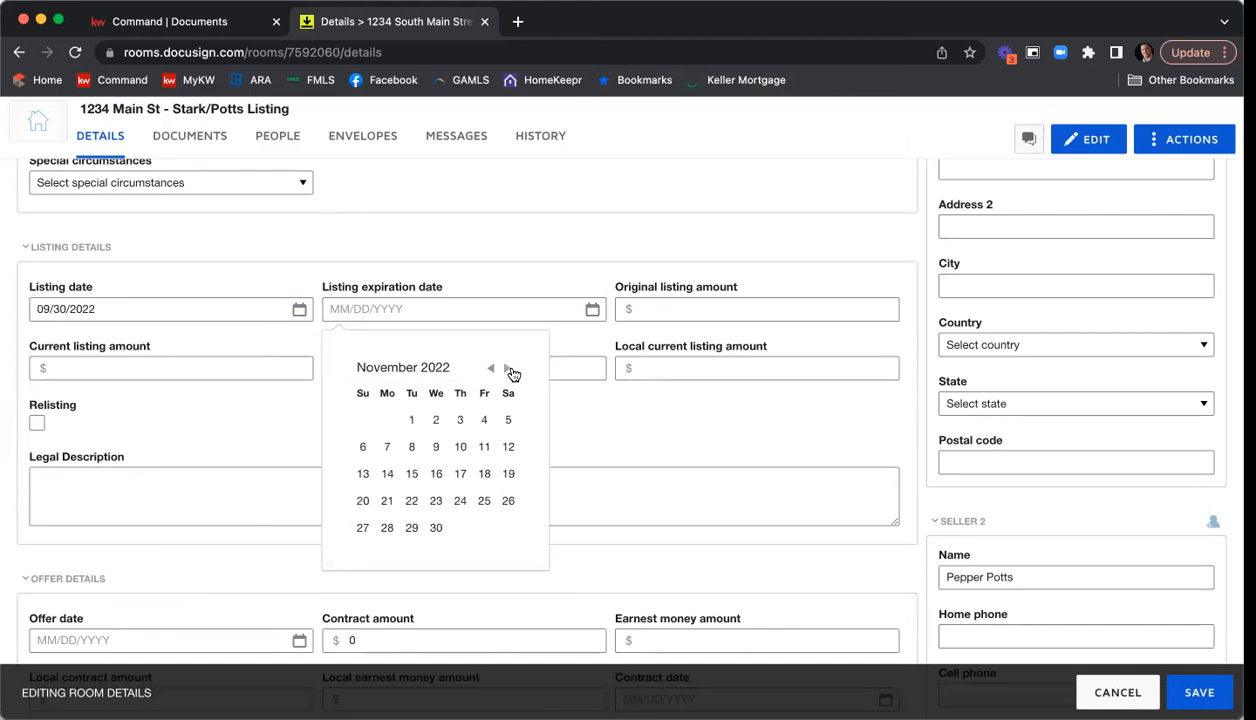
left_click(436, 528)
Enter 415000 as the original, current, local original and local current listing amounts.
left_click(668, 308)
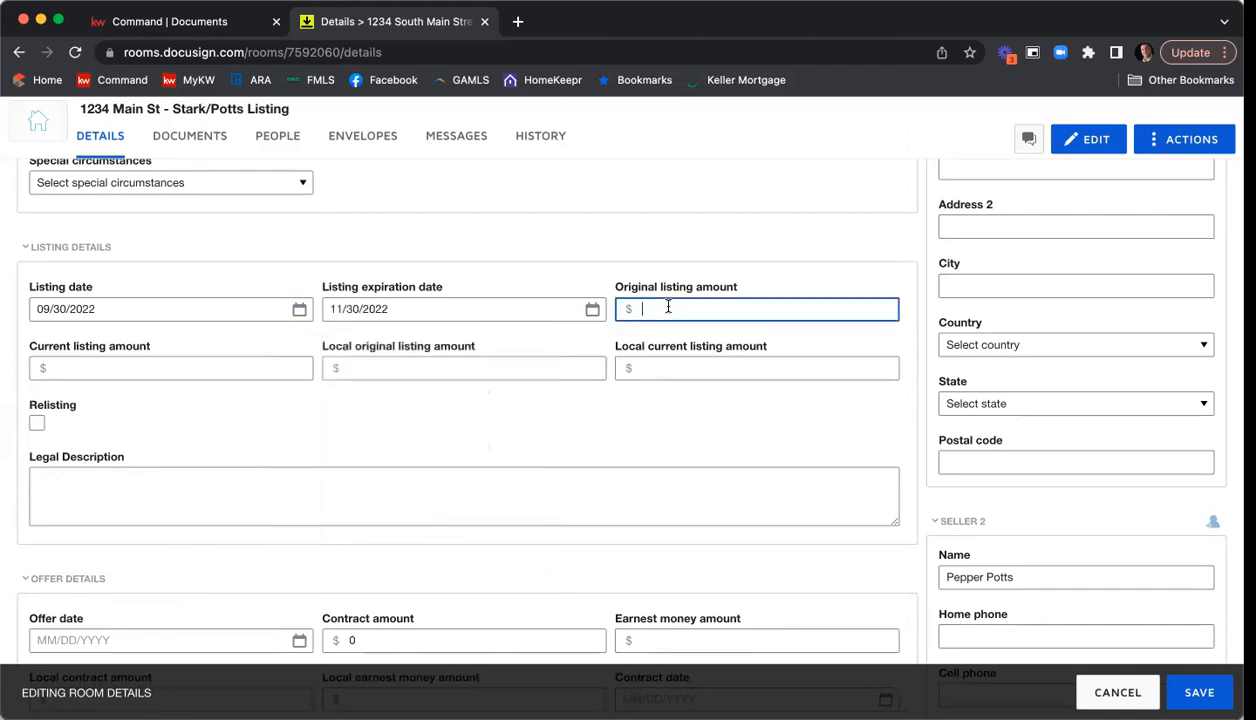
type("415000")
double_click(660, 308)
key("super+c")
left_click(220, 362)
key("super+v")
left_click(407, 367)
key("super+v")
left_click(727, 372)
key("super+v")
left_click(692, 414)
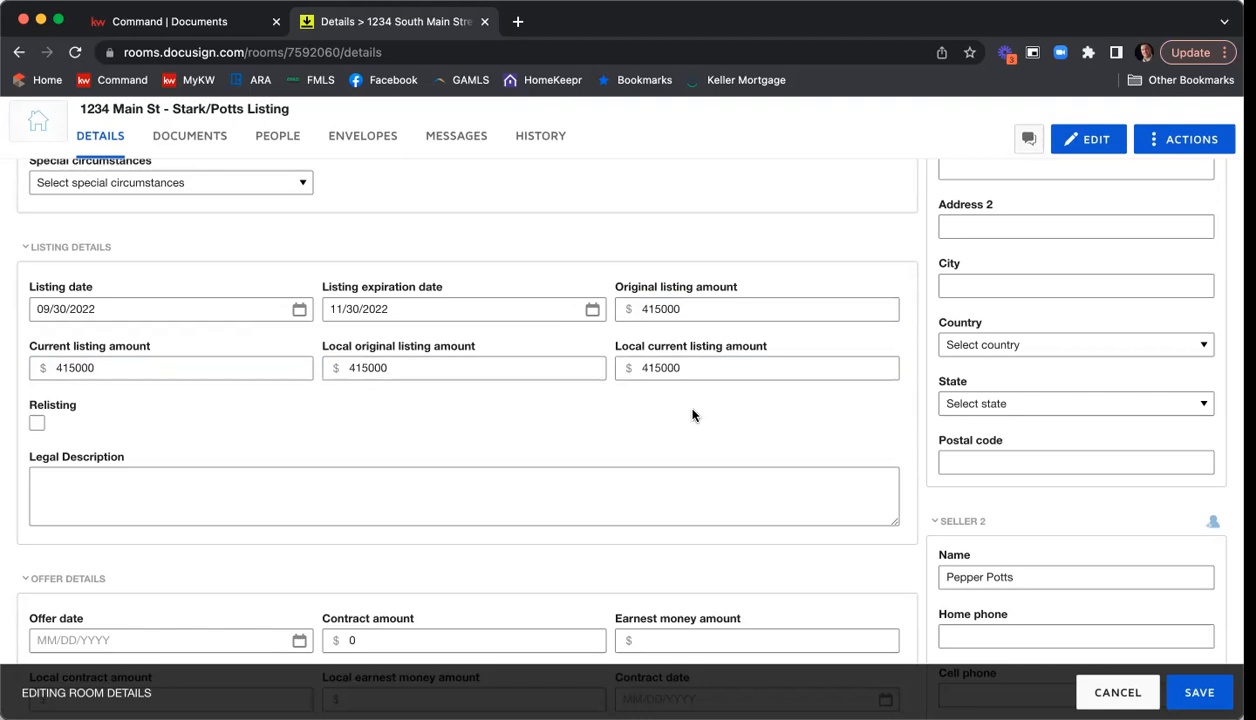
Examine the editable offer, high bid confirmation, closing and additional information fields, and return to the start of the room details.
scroll(692, 414, "down", 6)
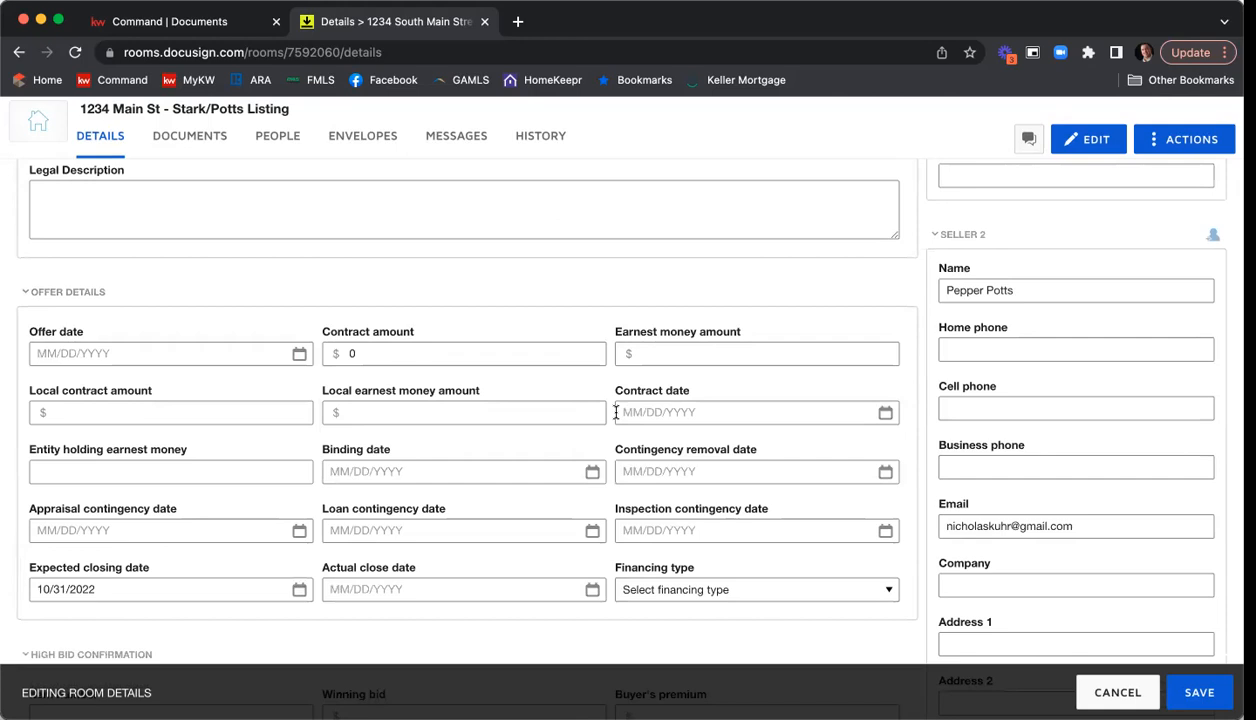
scroll(616, 412, "down", 4)
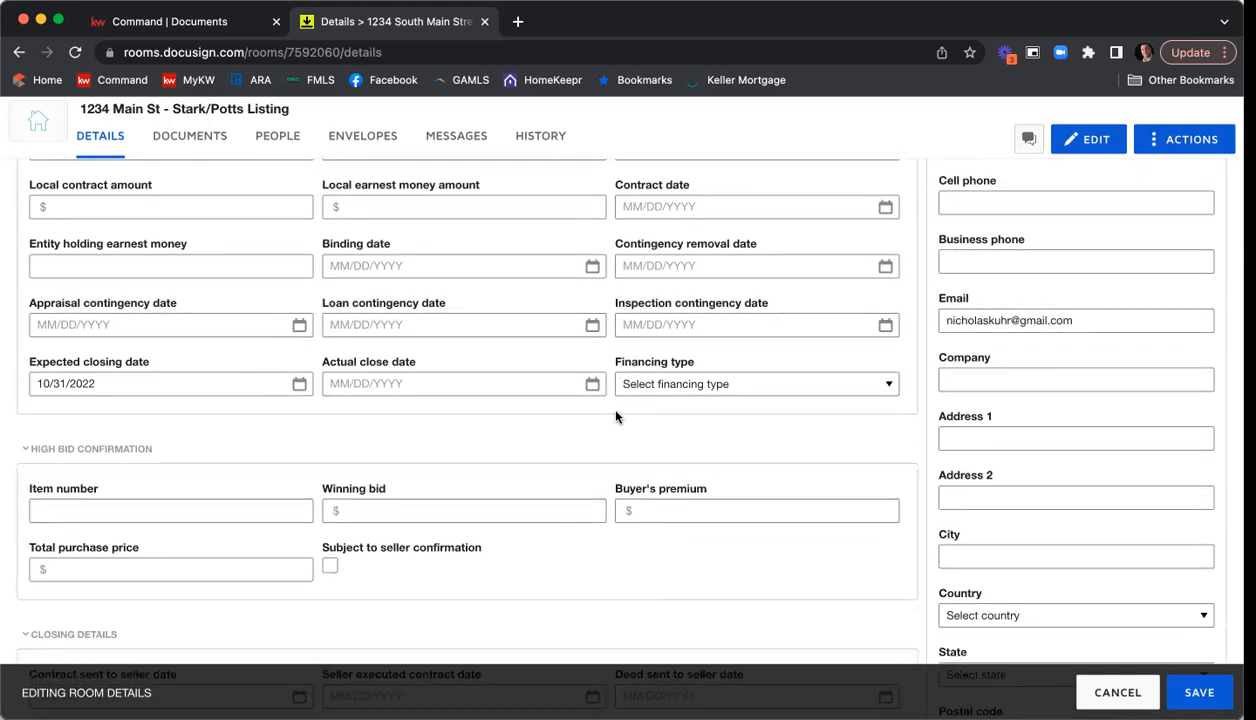
scroll(616, 417, "down", 1)
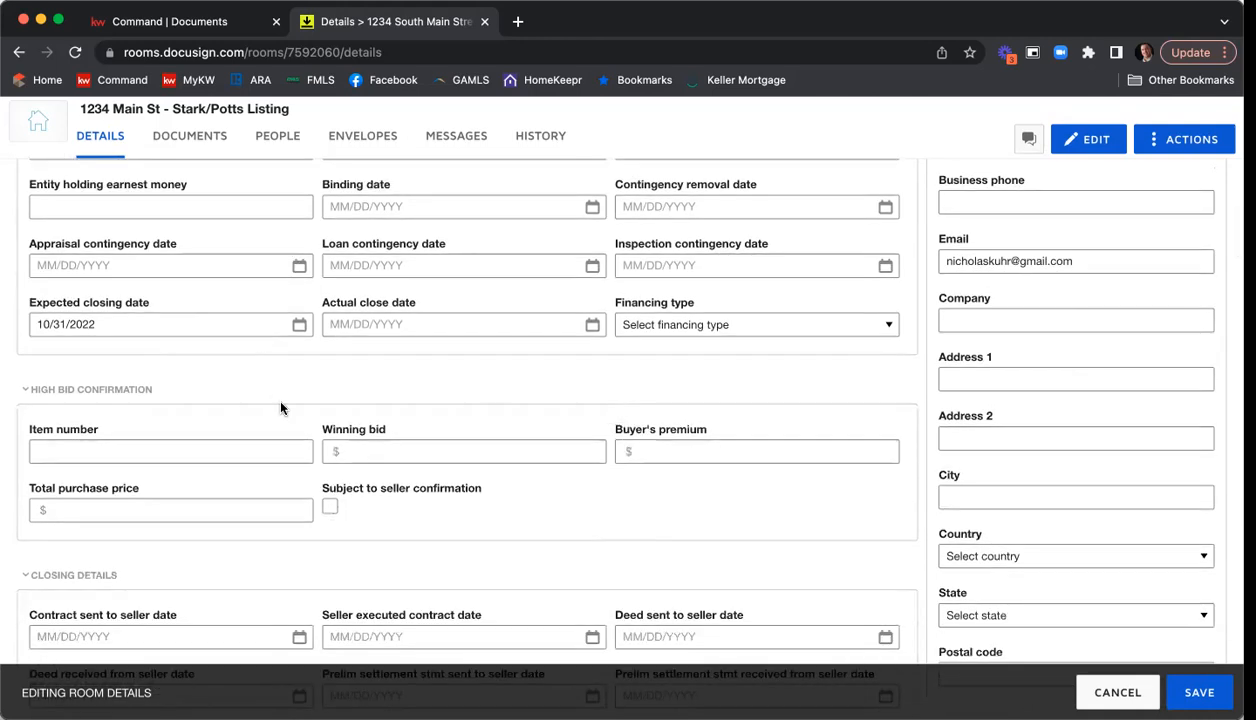
scroll(325, 410, "down", 3)
scroll(134, 452, "down", 5)
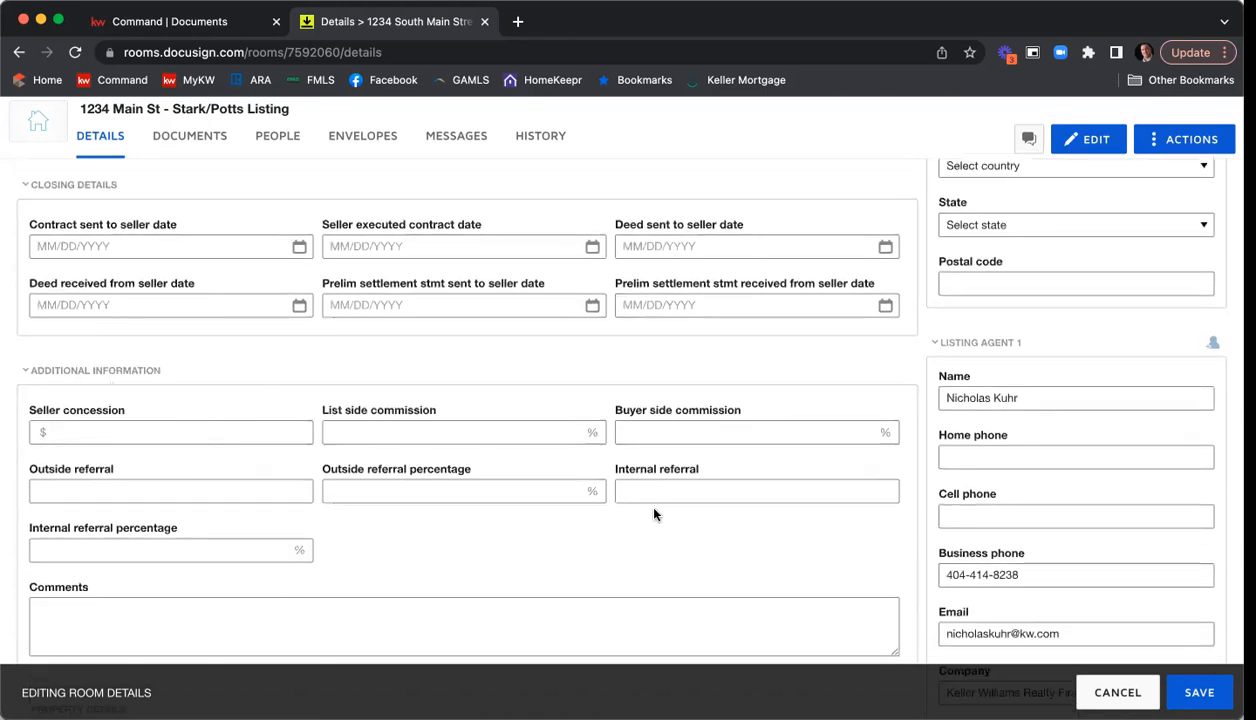
scroll(795, 477, "up", 15)
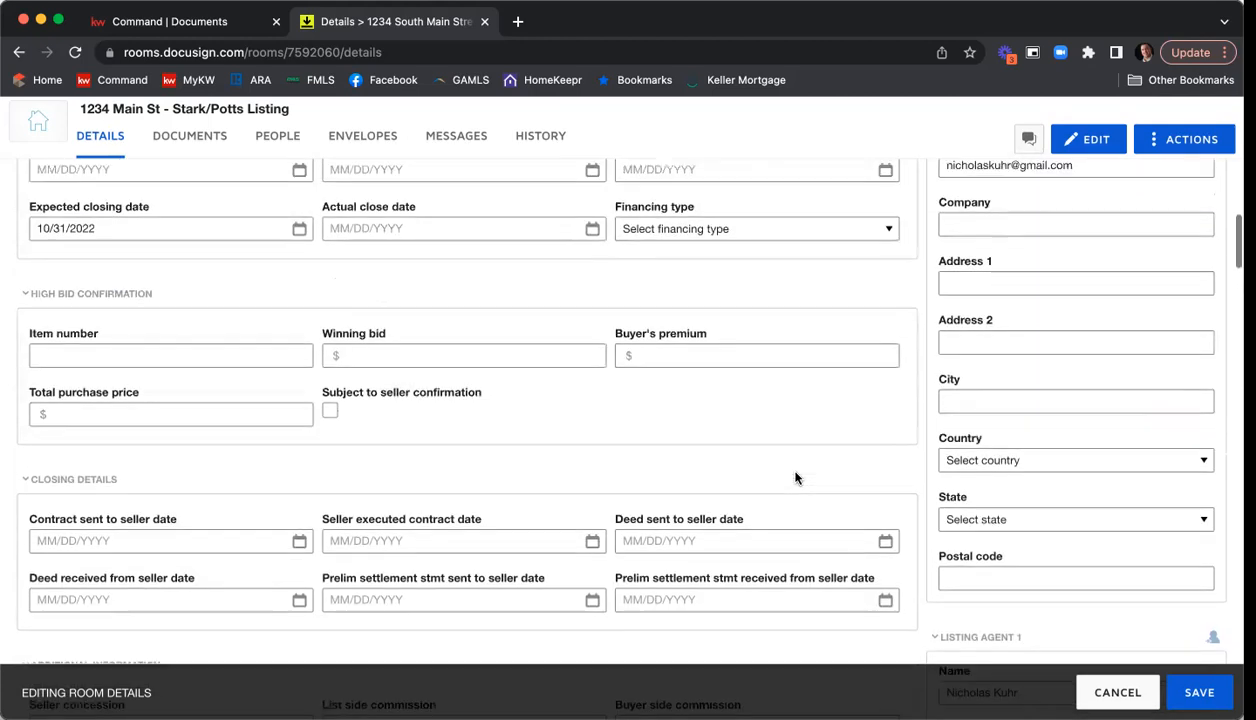
scroll(795, 481, "up", 10)
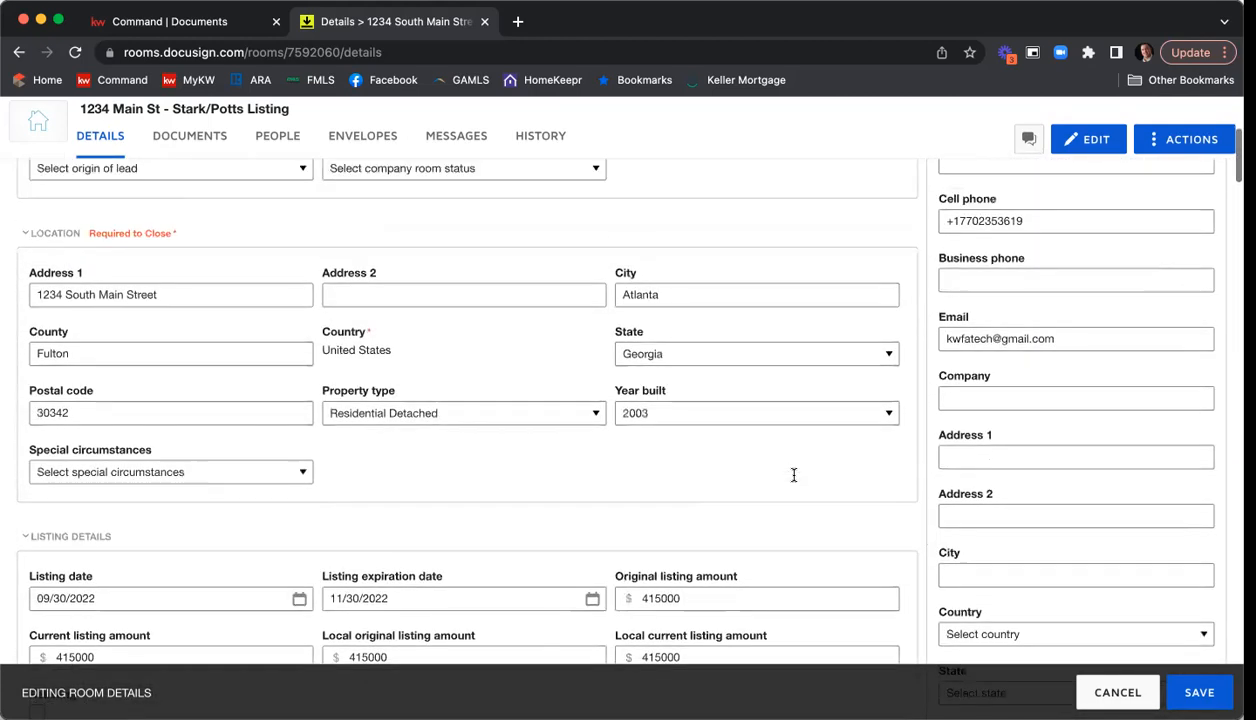
scroll(795, 481, "up", 1)
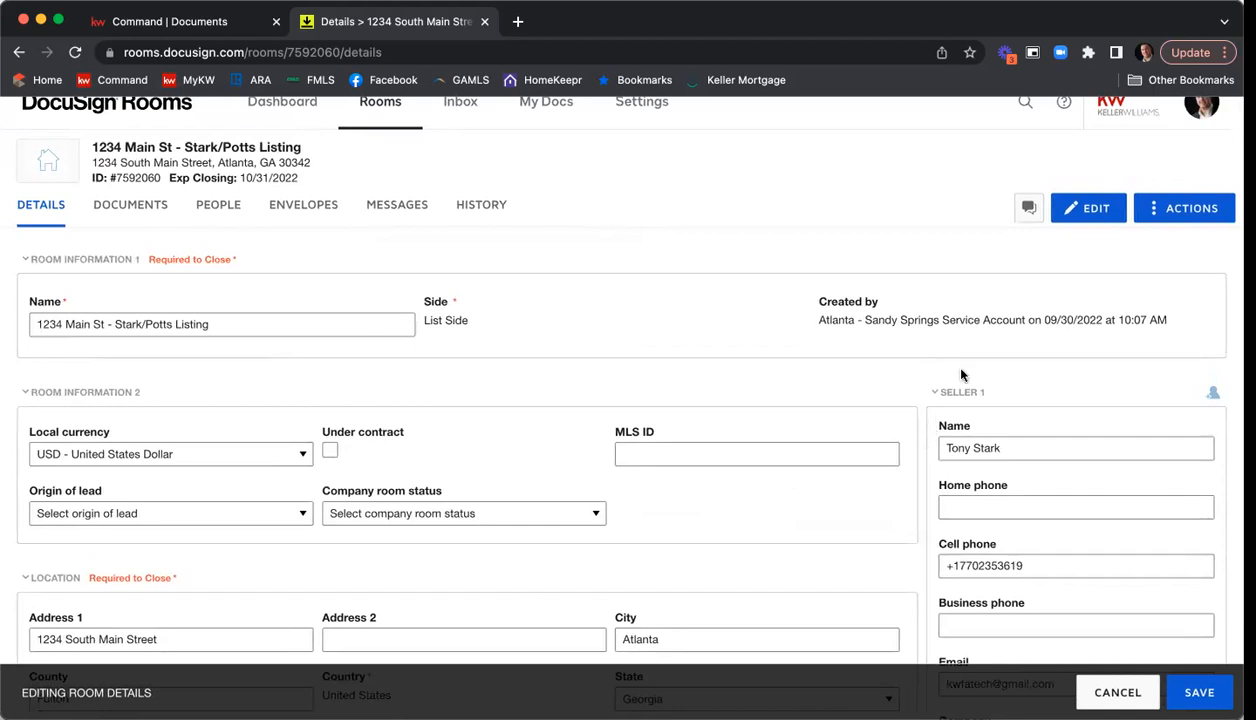
Insert a period between the first and last name in Seller 2's email address.
scroll(1128, 362, "down", 3)
scroll(1128, 362, "up", 3)
scroll(1085, 364, "down", 3)
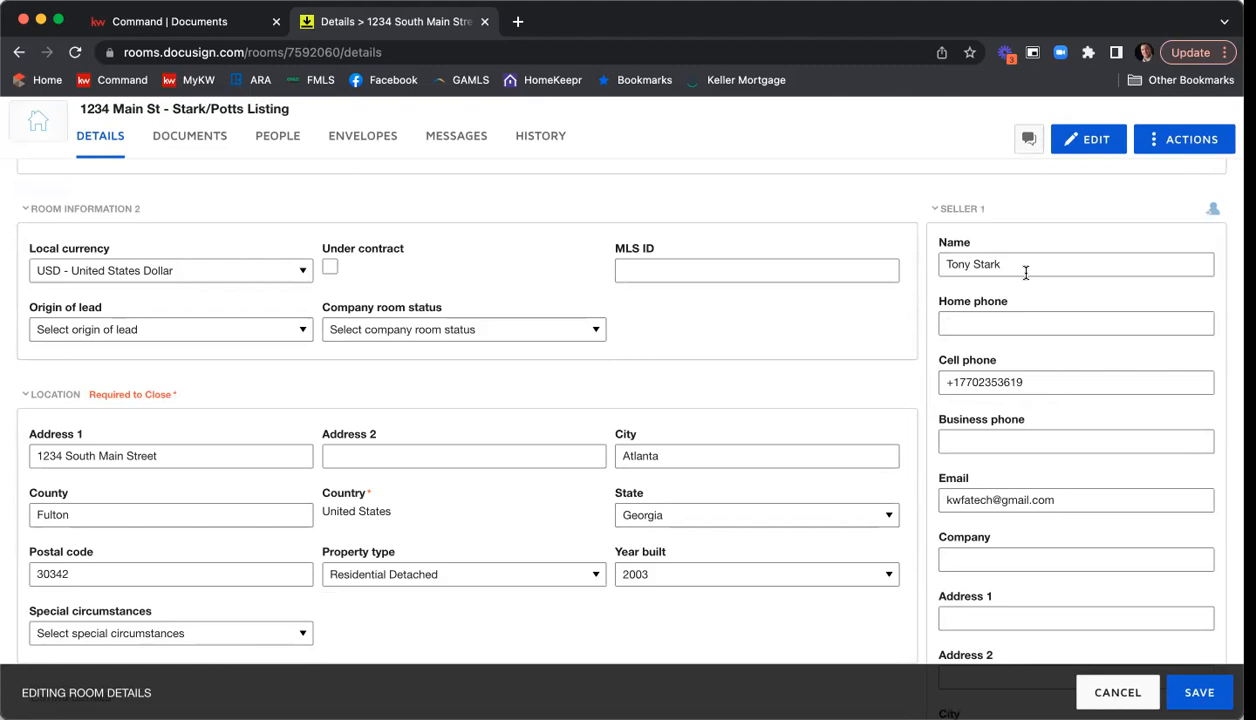
scroll(1025, 272, "down", 2)
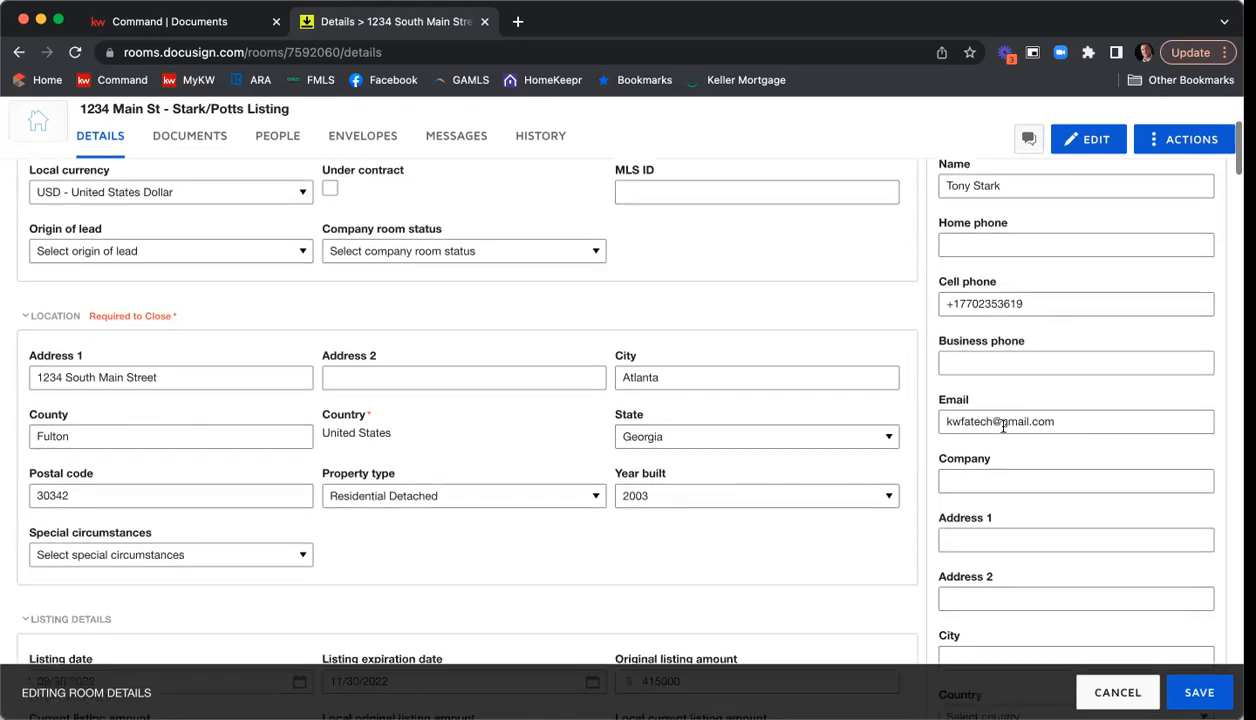
scroll(1085, 410, "down", 12)
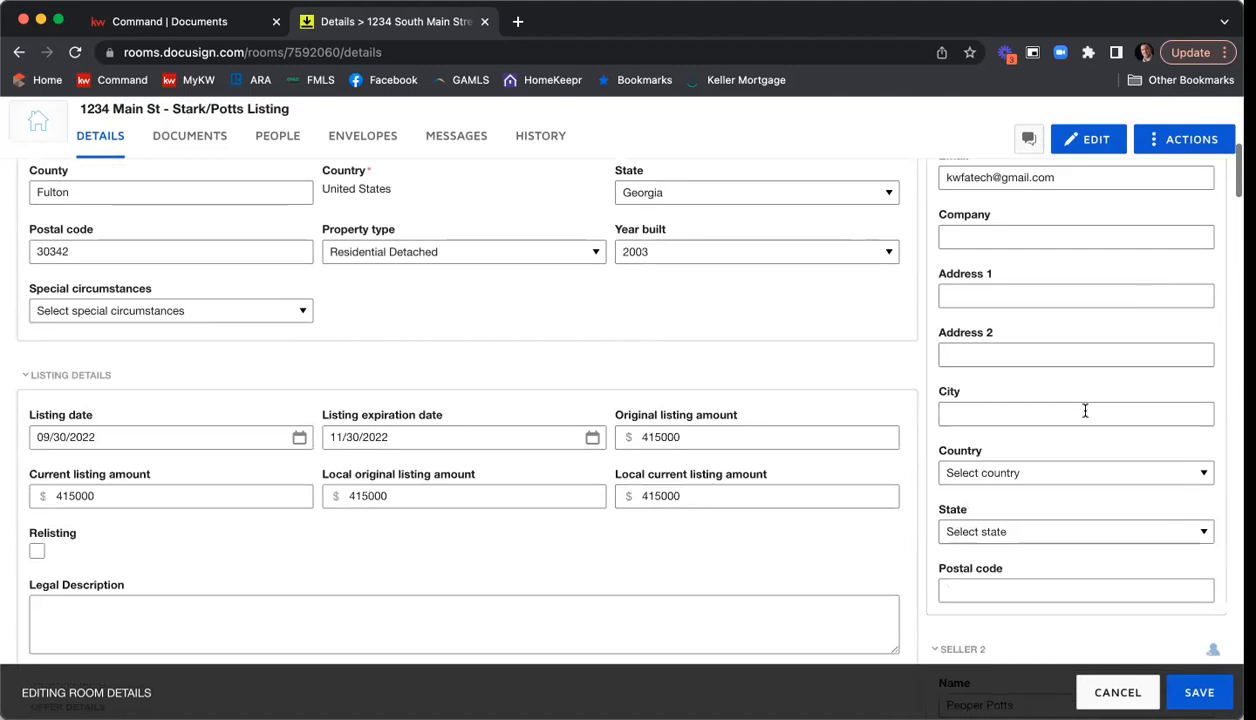
scroll(1085, 415, "down", 3)
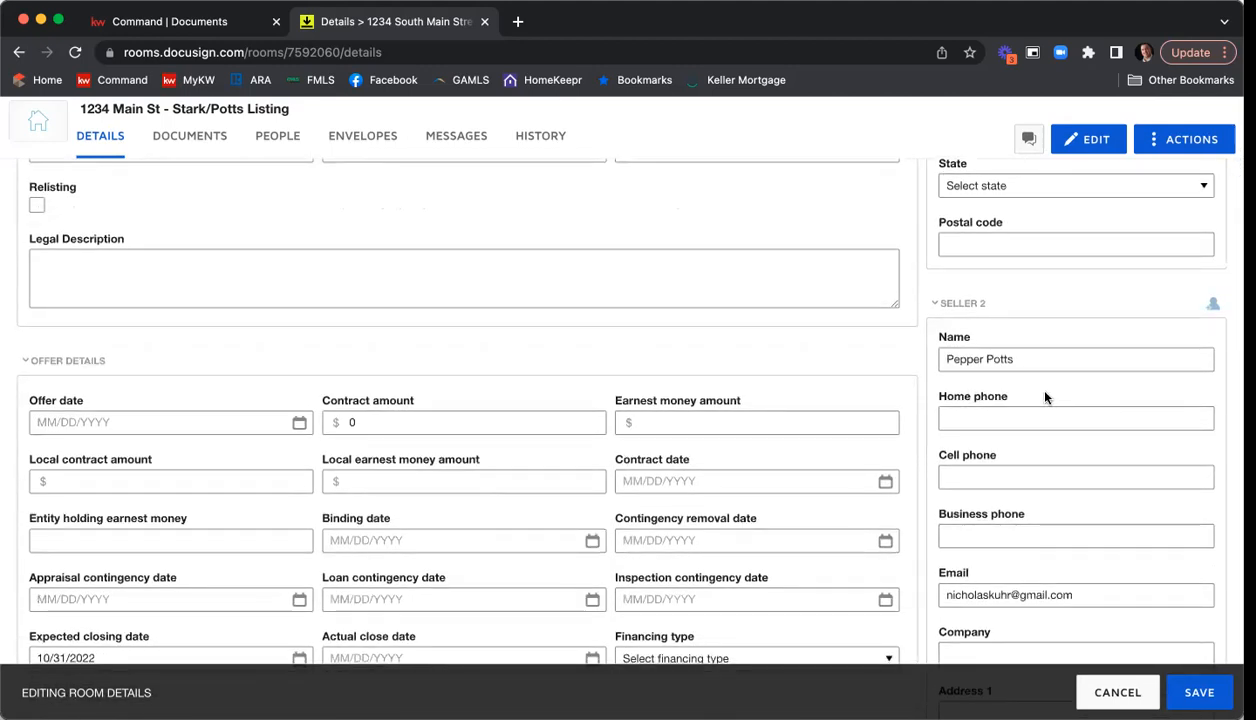
scroll(1050, 400, "down", 2)
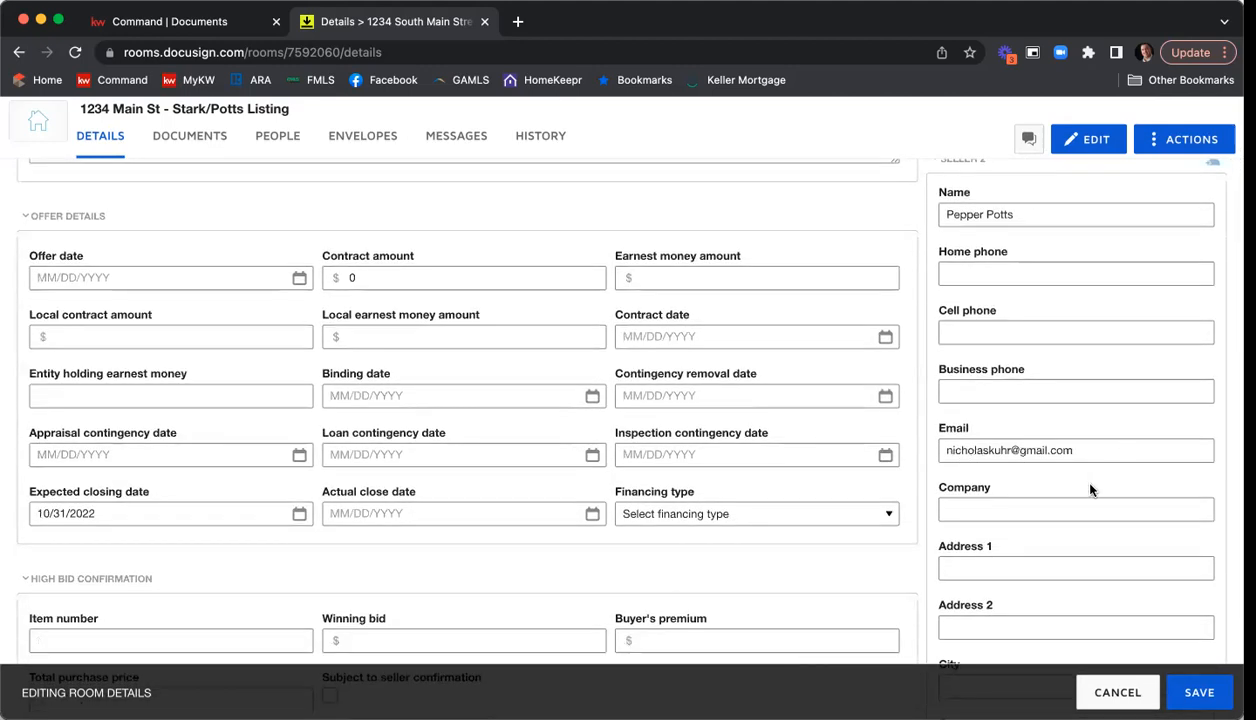
left_click(992, 452)
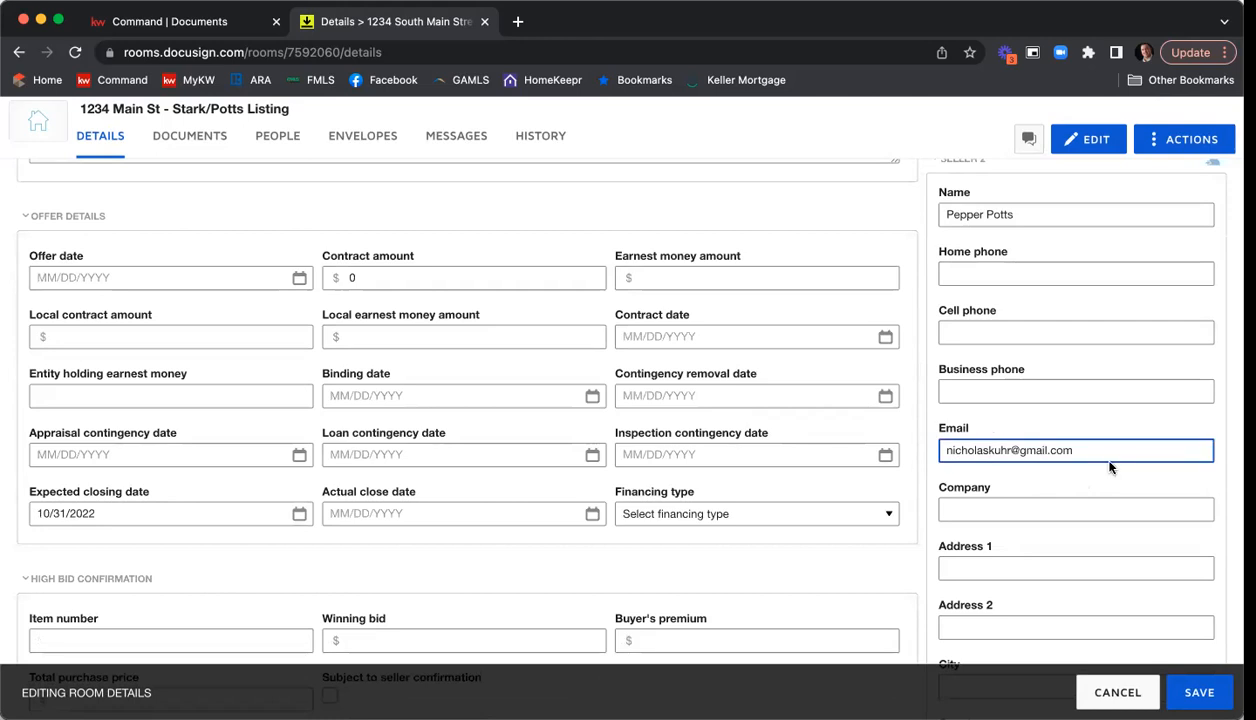
type(".")
Remove the word "Realty" from Listing Agent 1's company so it reads Keller Williams First Atlanta.
scroll(1138, 370, "down", 1)
scroll(1136, 370, "down", 8)
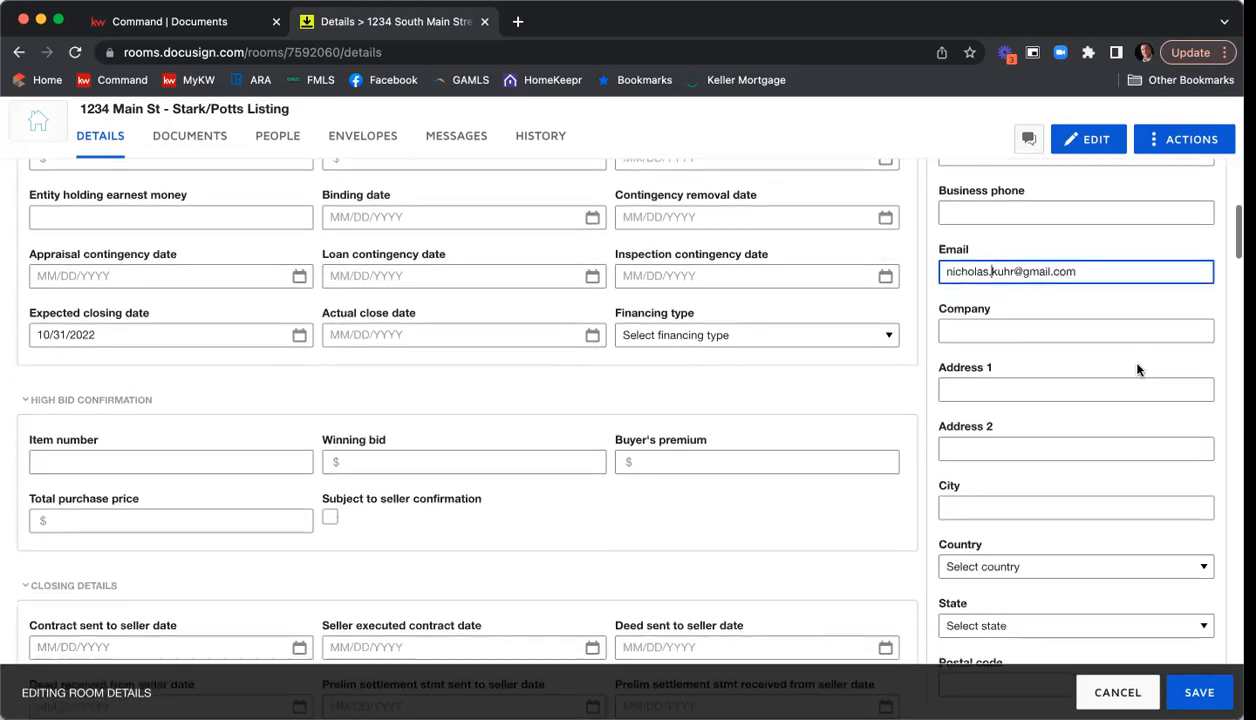
scroll(1137, 370, "down", 6)
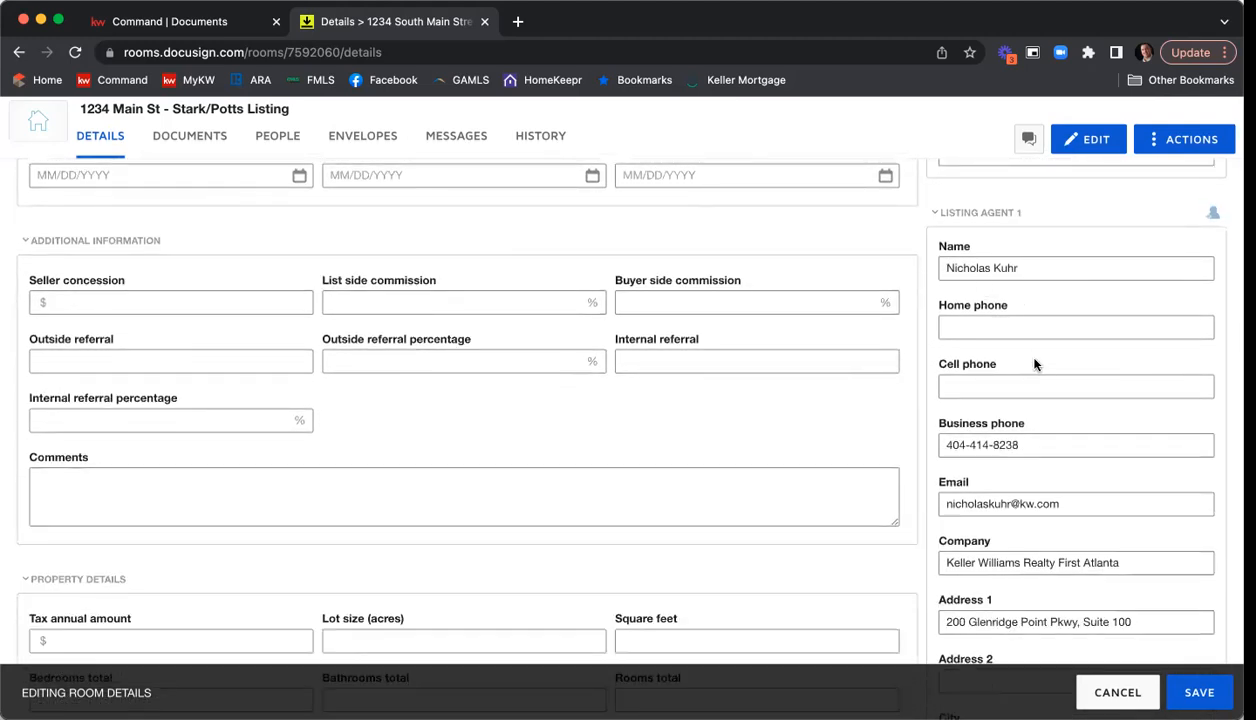
scroll(1033, 360, "down", 3)
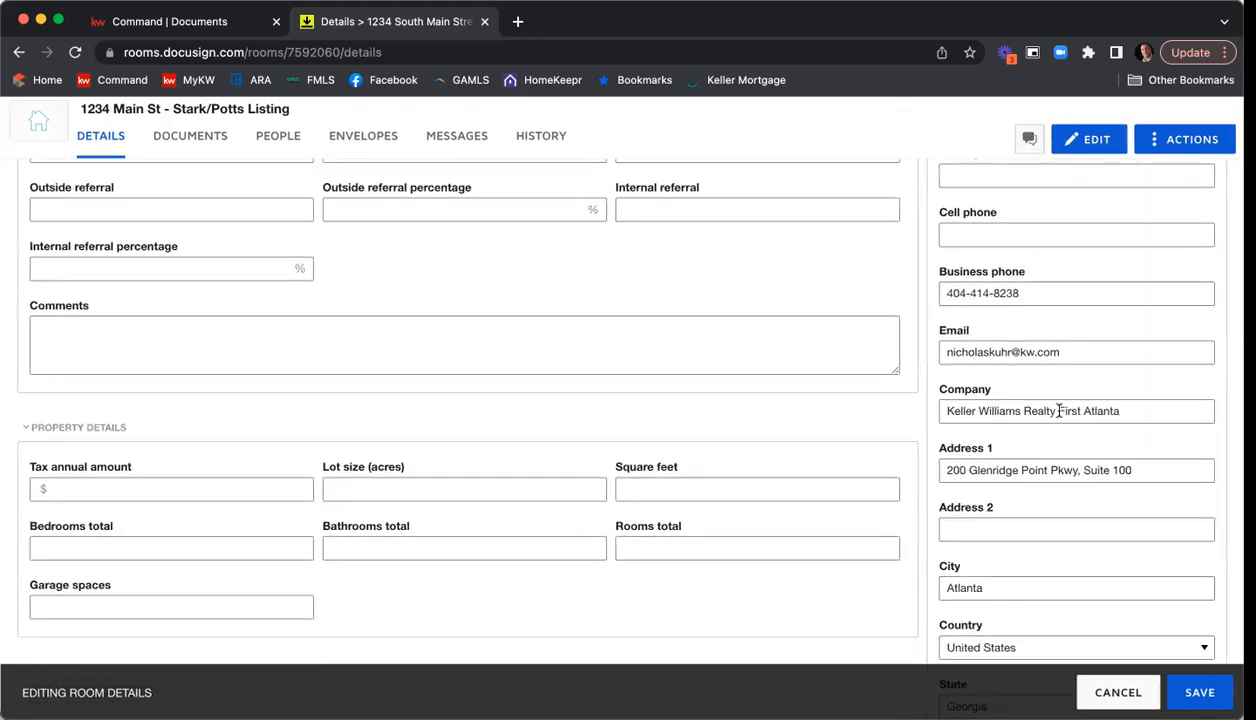
double_click(1040, 411)
scroll(1046, 412, "up", 1)
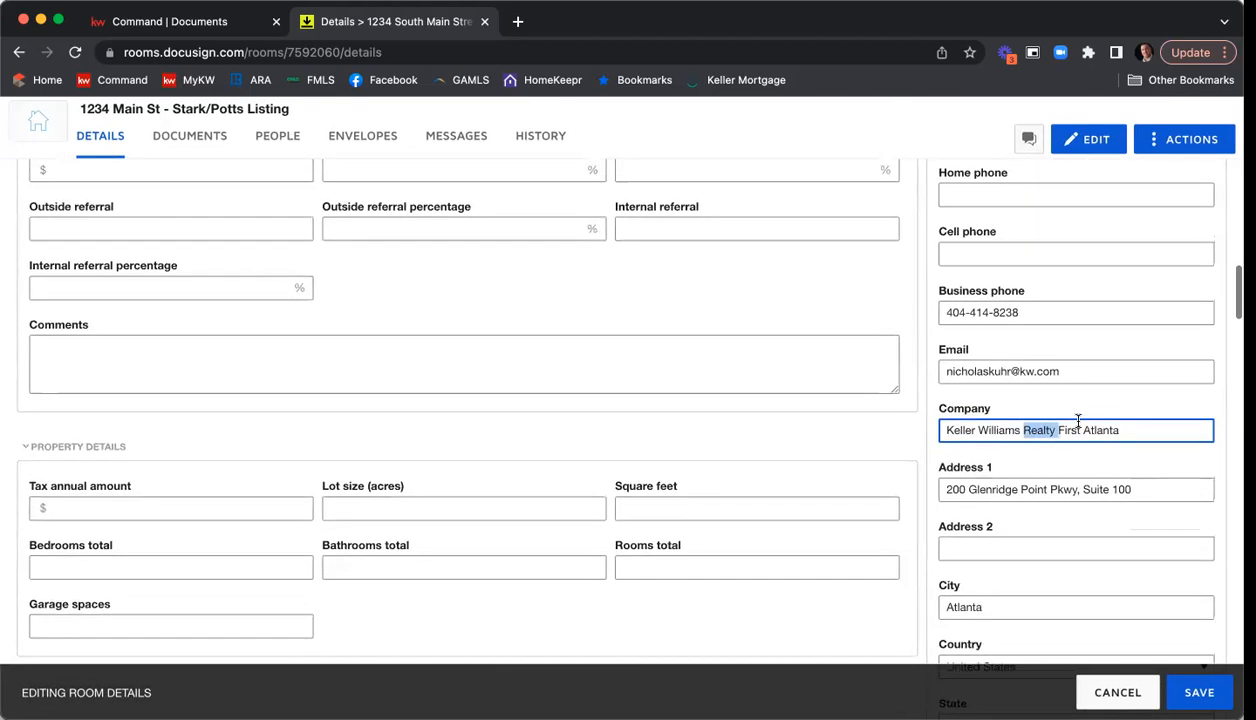
scroll(1078, 420, "down", 1)
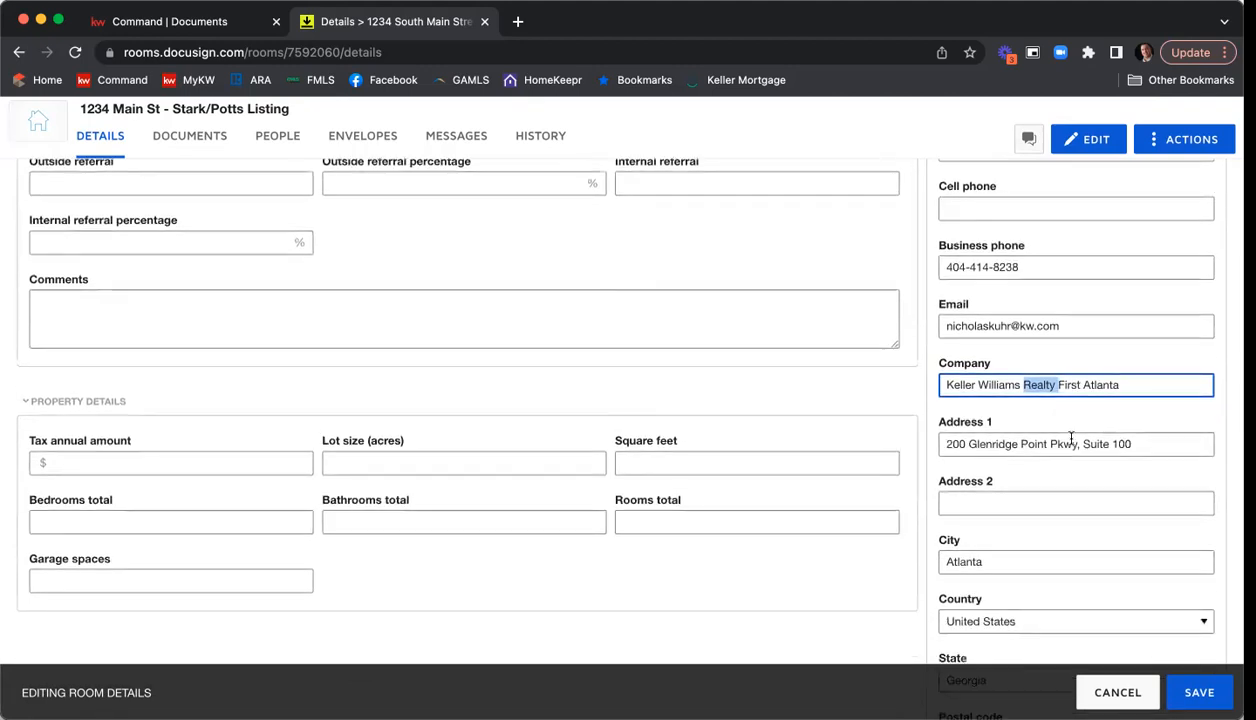
key("BackSpace")
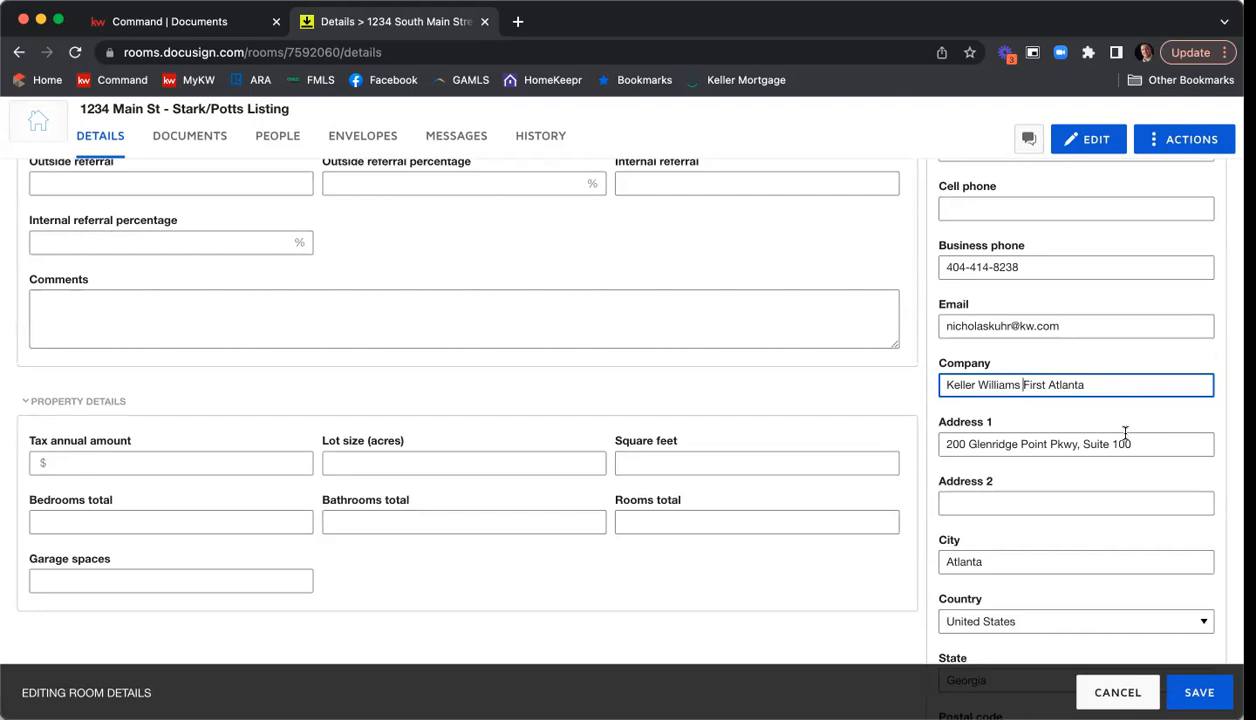
Check the rest of Listing Agent 1's details and the empty Listing Agent 2 fields, and save the room details.
scroll(1120, 430, "down", 3)
scroll(1136, 395, "down", 3)
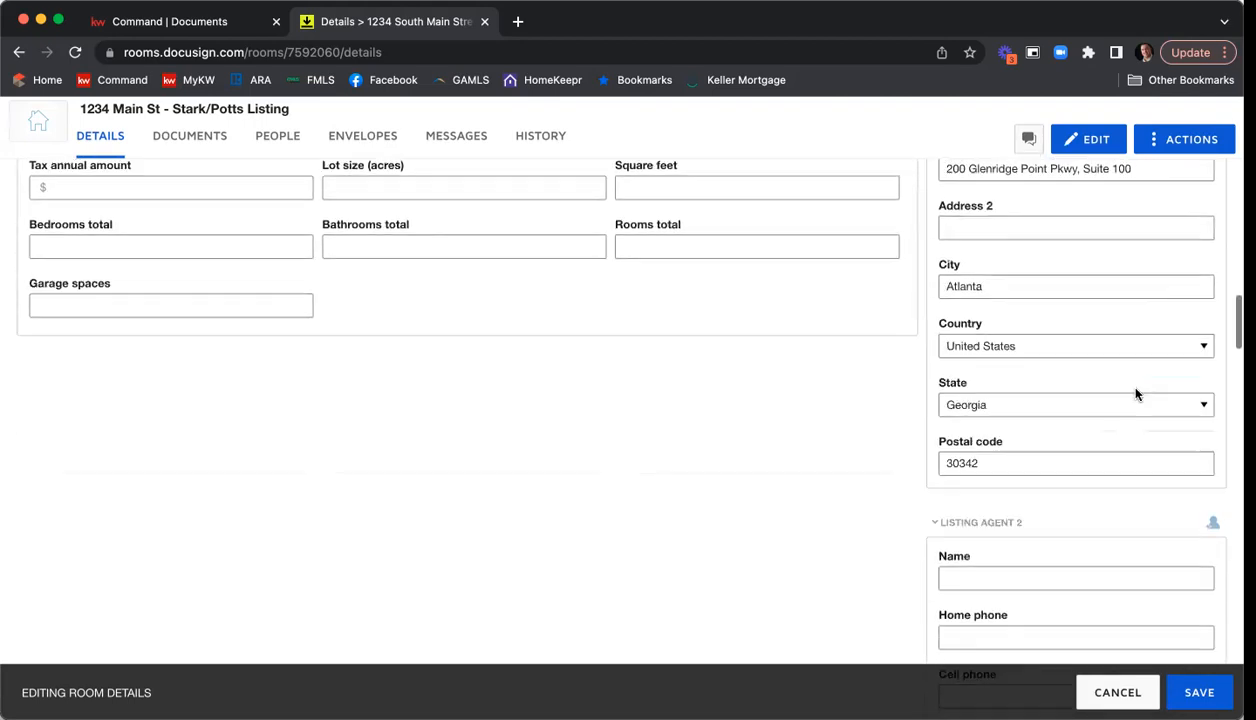
scroll(1136, 395, "down", 1)
scroll(1137, 392, "down", 1)
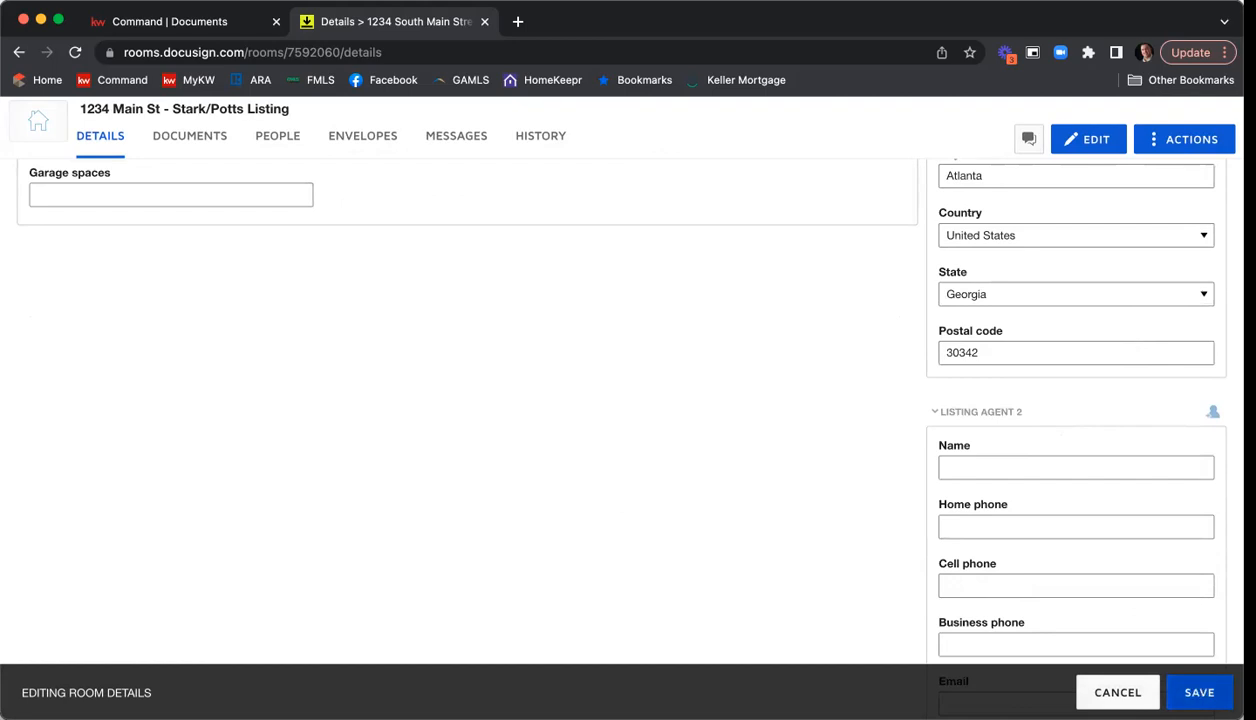
left_click(1199, 692)
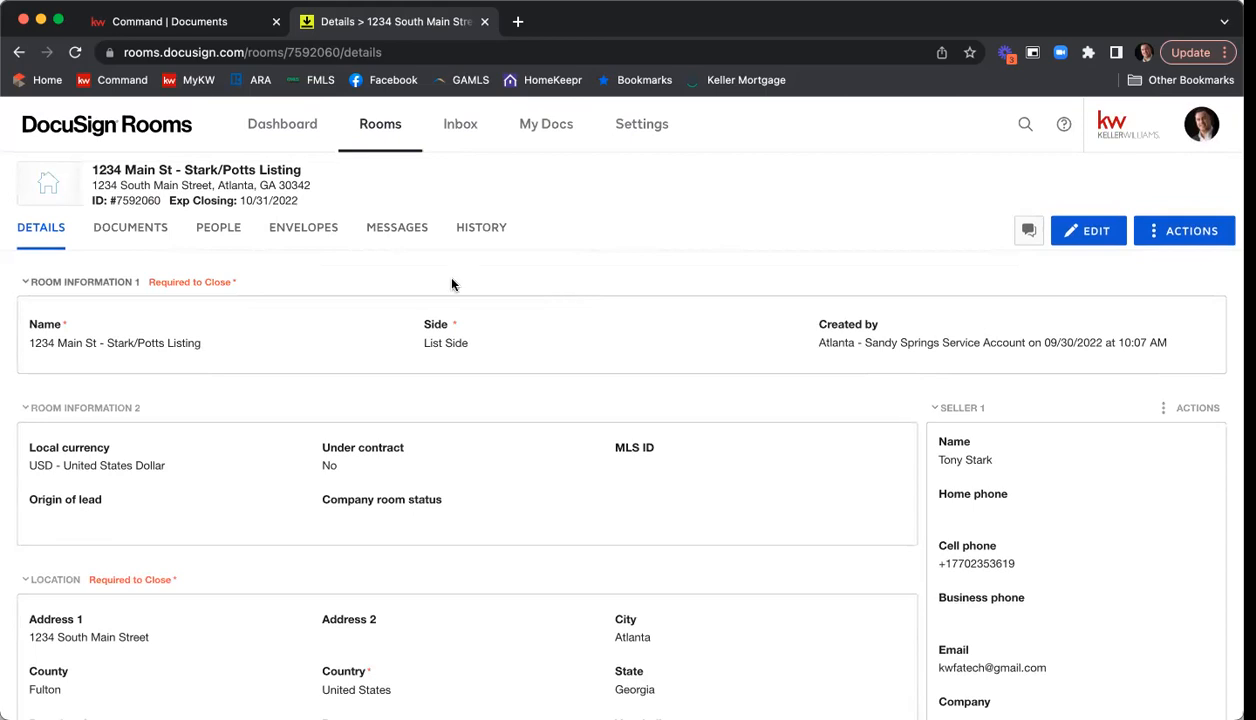
Create a folder named Listing Agreement in the room's documents.
left_click(135, 239)
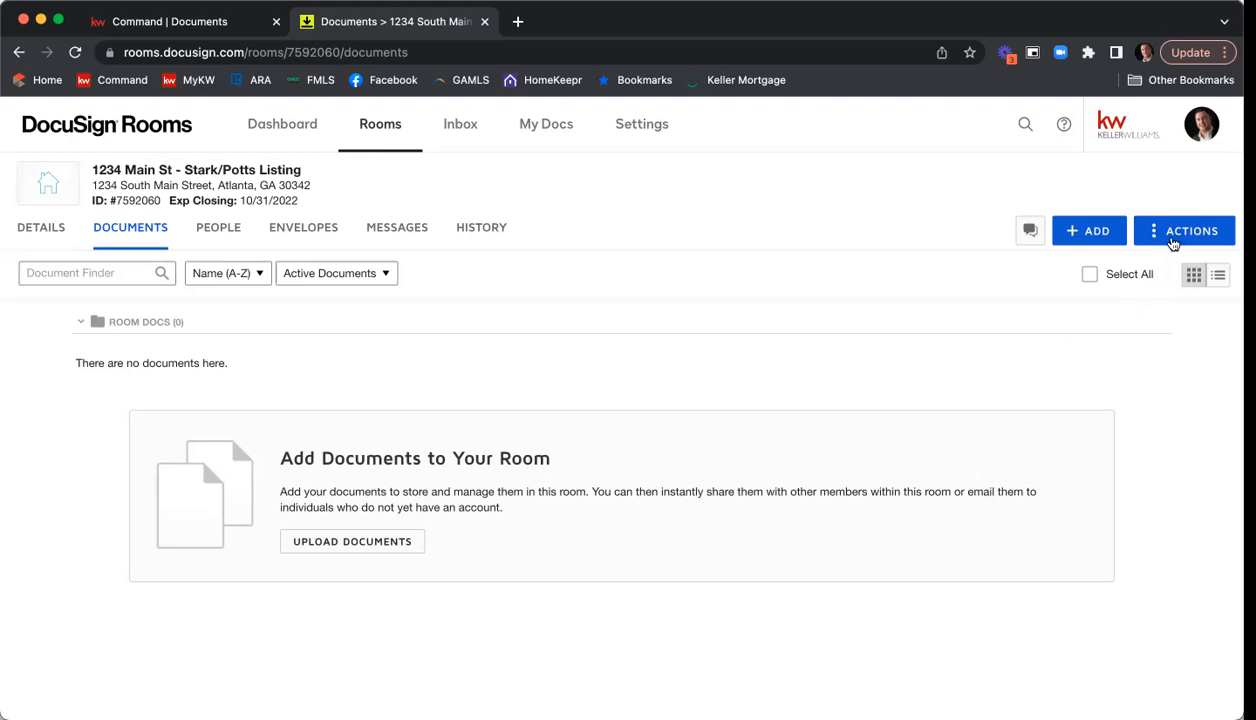
left_click(1187, 241)
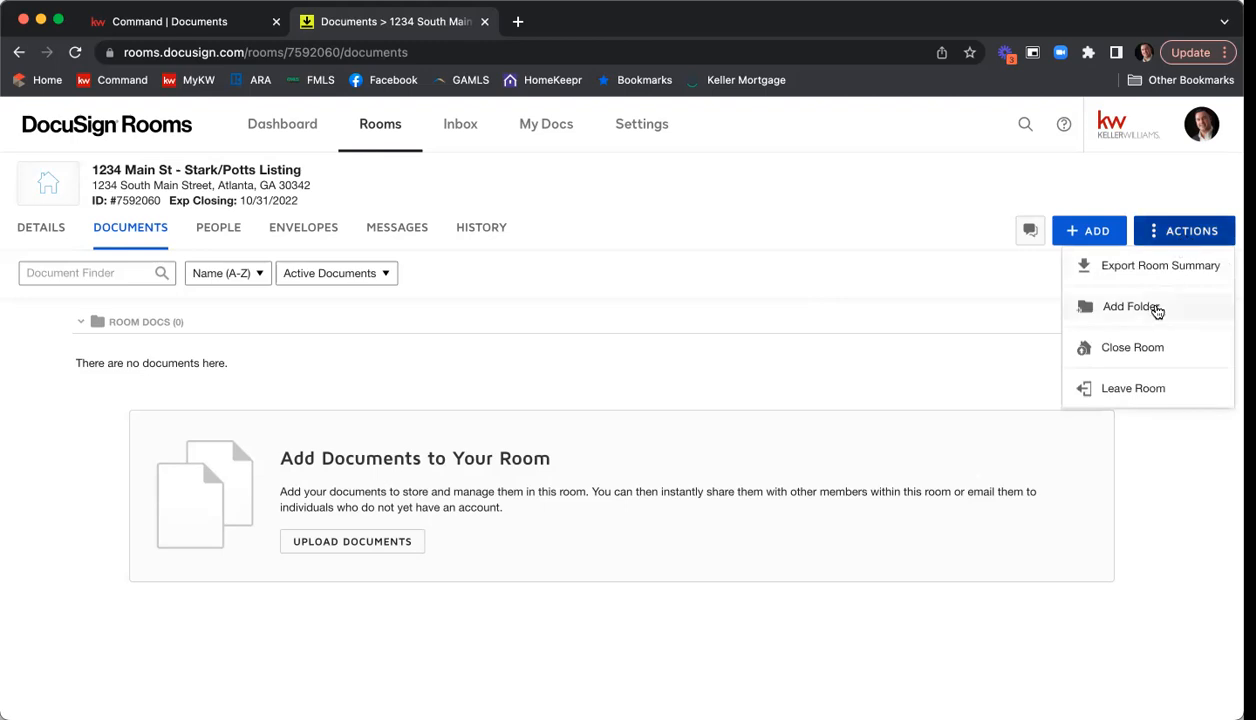
left_click(1157, 312)
type("Listing Agreement Folder")
key("BackSpace")
key("BackSpace")
key("BackSpace")
key("BackSpace")
key("BackSpace")
key("BackSpace")
key("BackSpace")
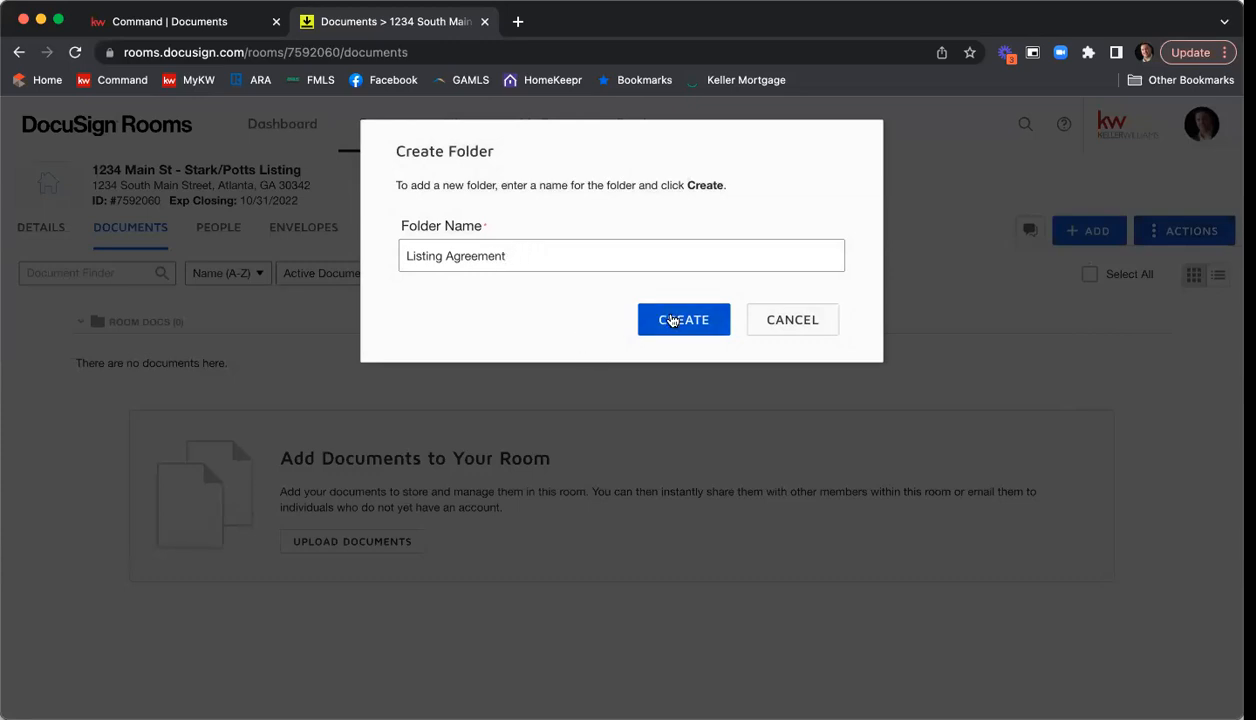
left_click(672, 320)
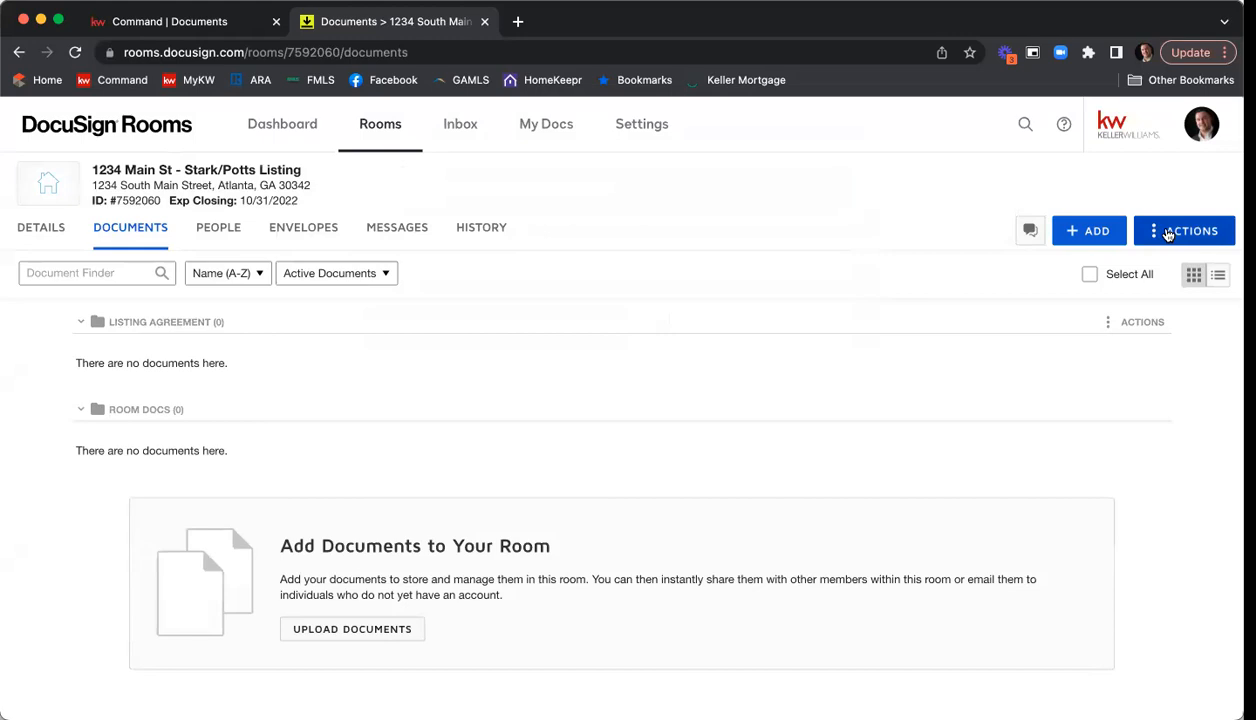
Add another folder named Contract to the room's documents.
left_click(1168, 234)
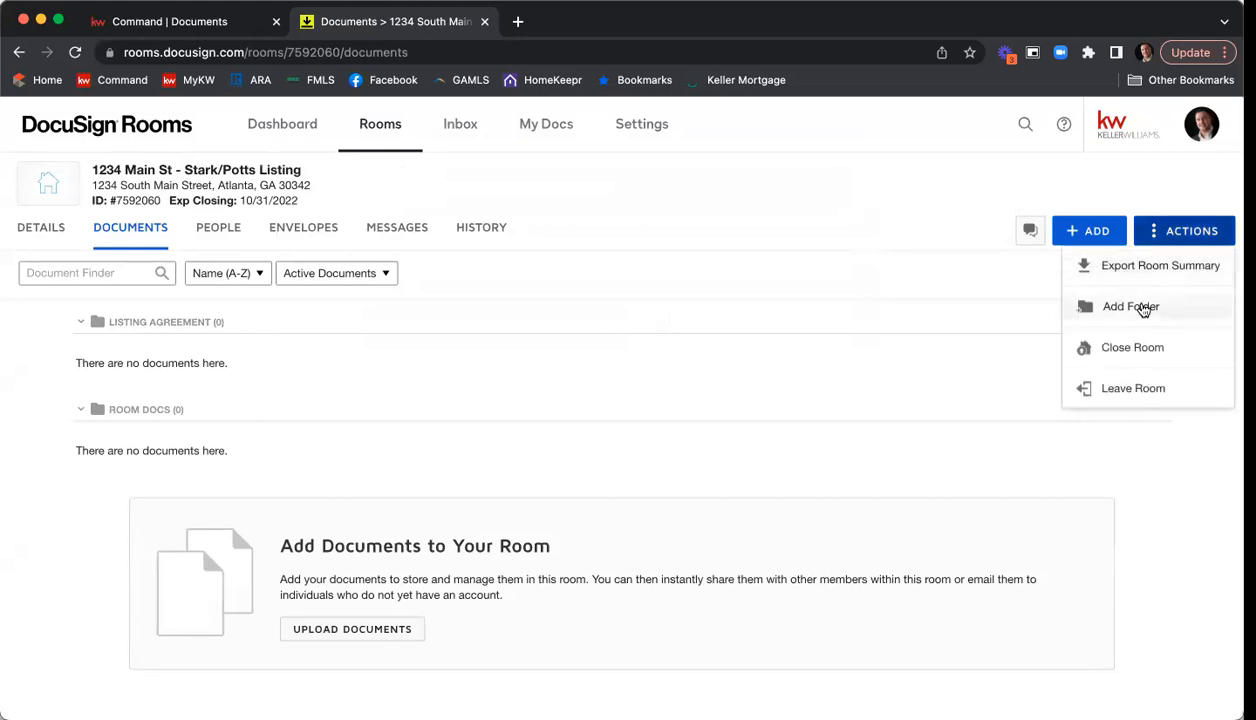
left_click(1131, 307)
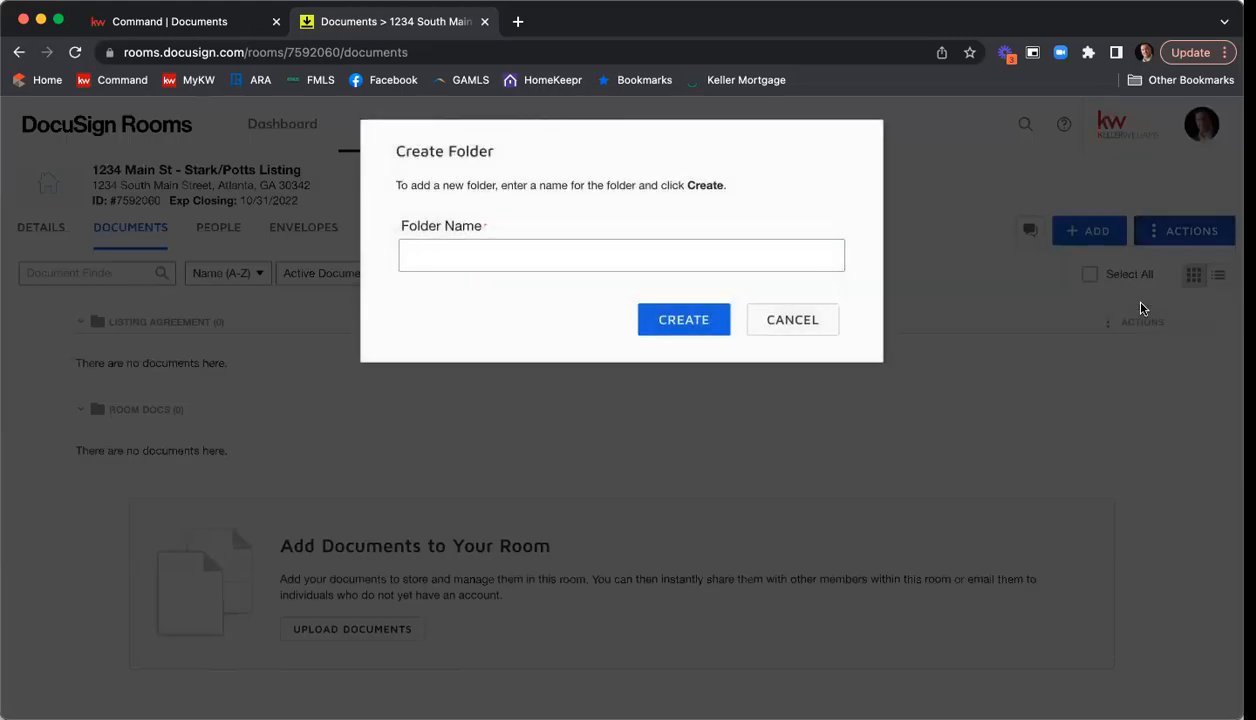
type("Contract")
left_click(683, 322)
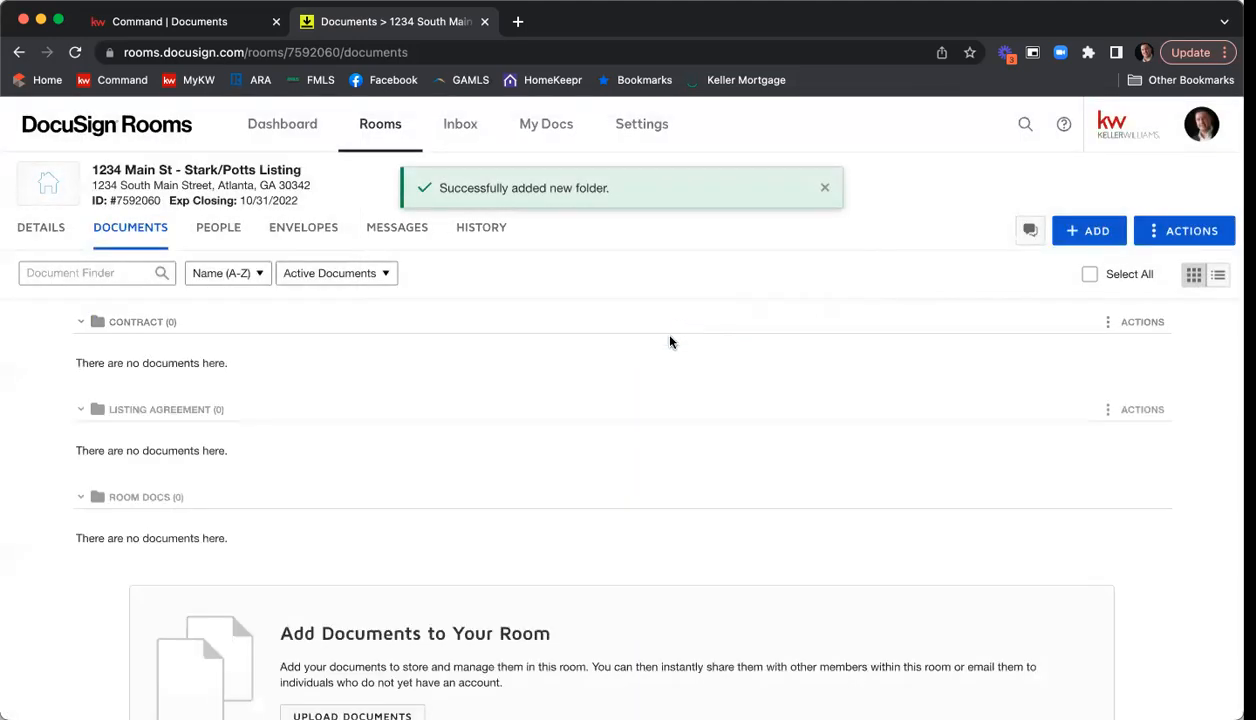
Start adding documents from DocuSign Forms and search the GAR - Georgia Association of Realtors library for "purchase and sale".
scroll(167, 456, "down", 1)
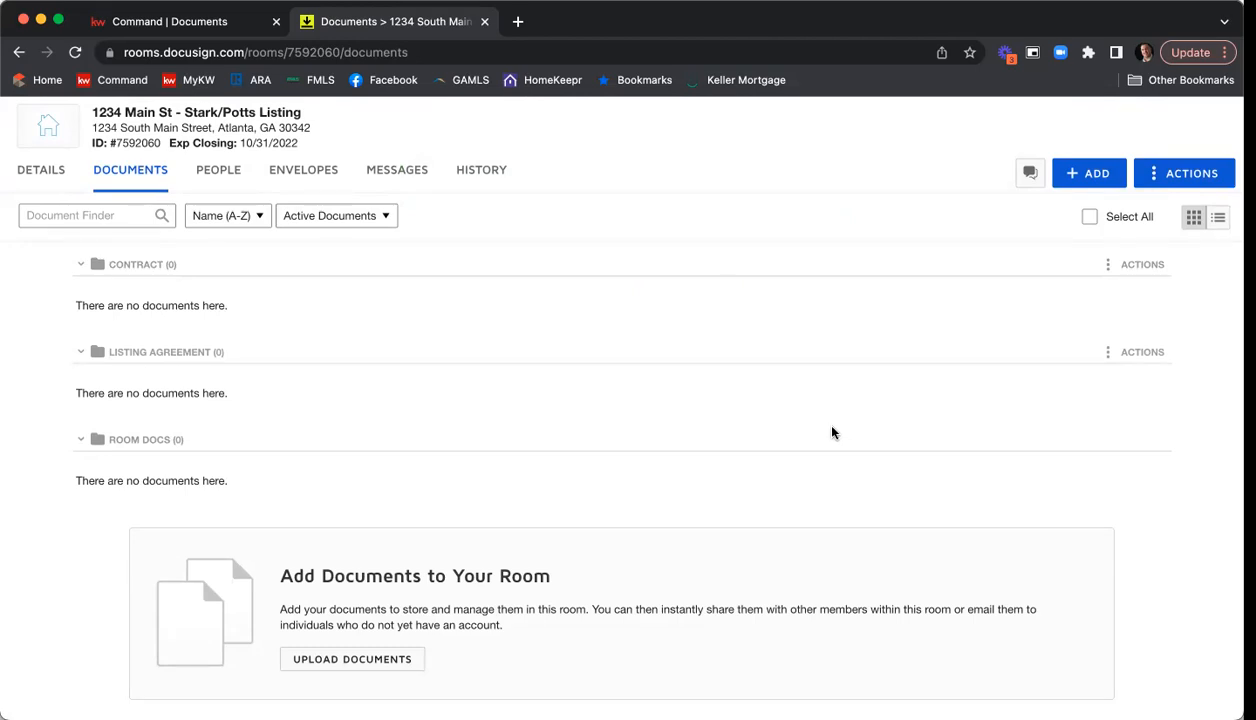
scroll(832, 432, "up", 1)
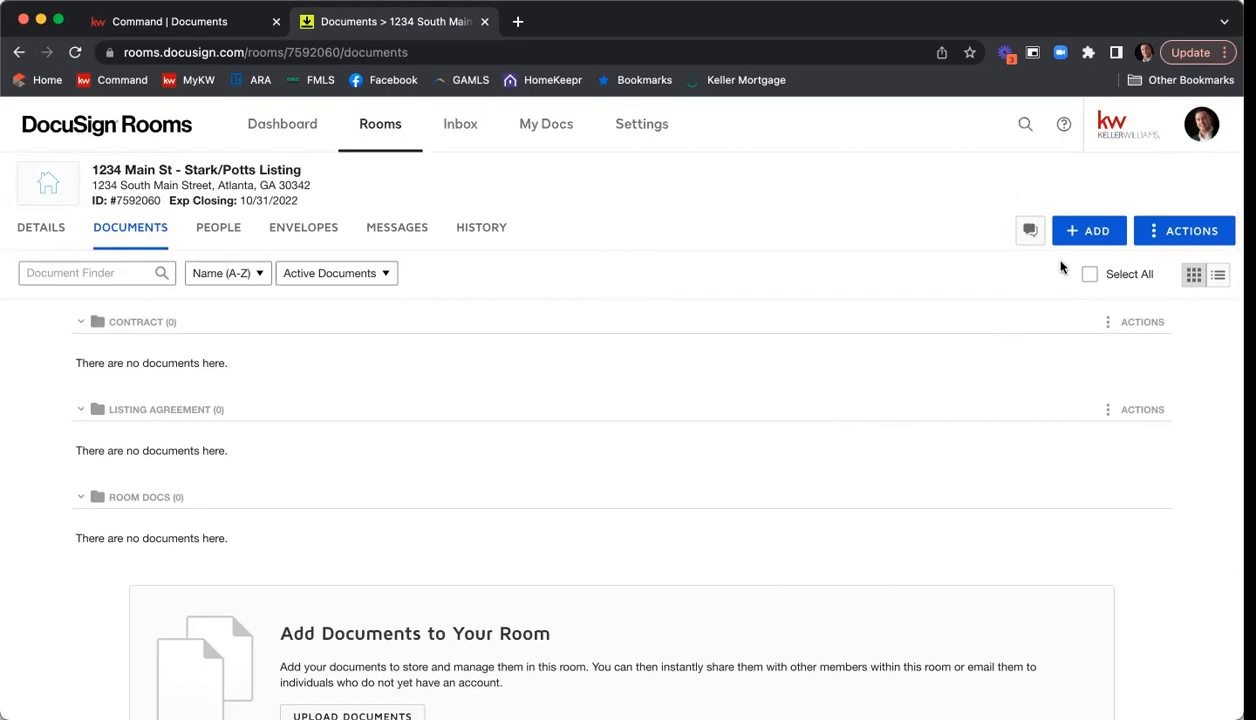
left_click(1097, 235)
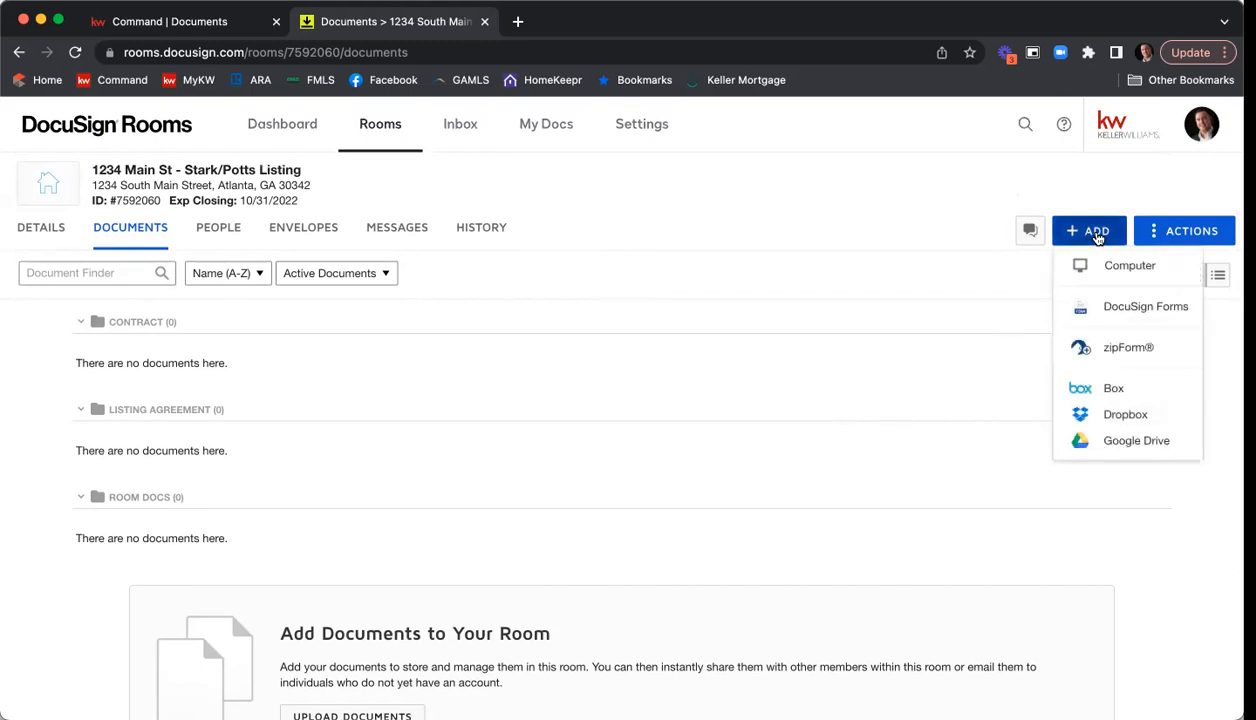
left_click(1107, 306)
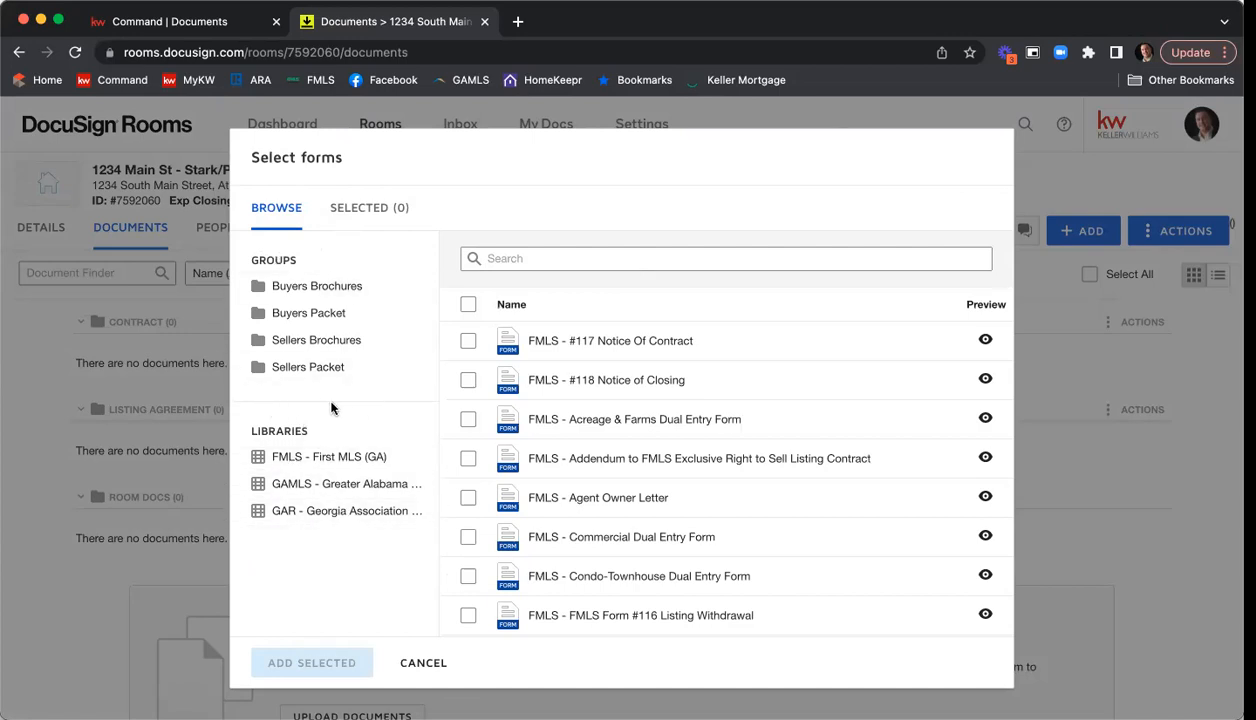
left_click(302, 513)
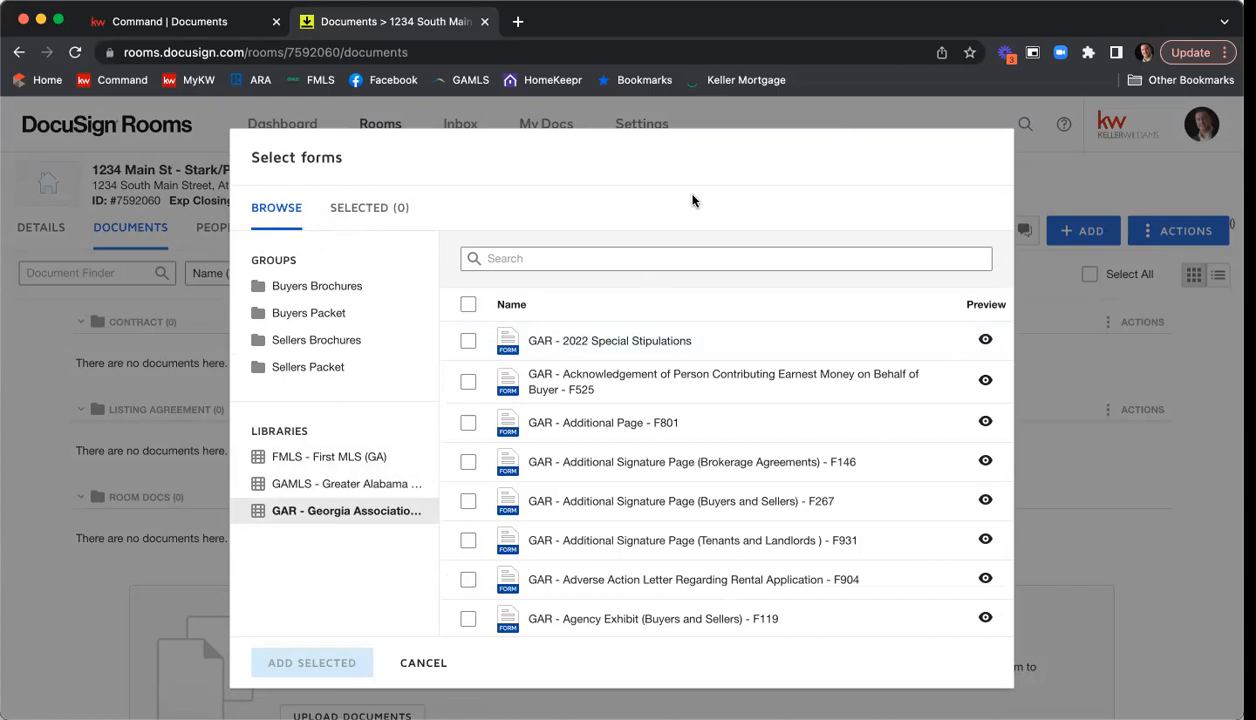
left_click(647, 252)
type("purchase and sale")
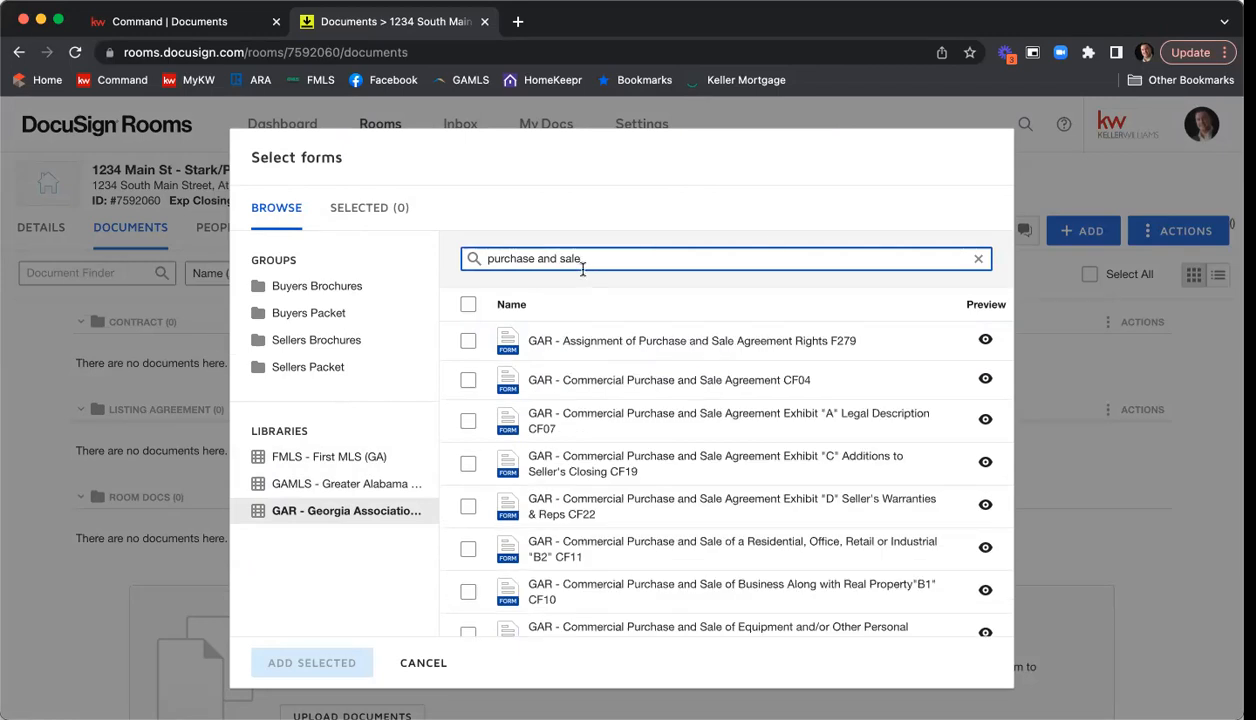
Look through the matching GAR forms to locate the standard Purchase and Sale Agreement.
scroll(628, 350, "down", 3)
scroll(630, 352, "down", 7)
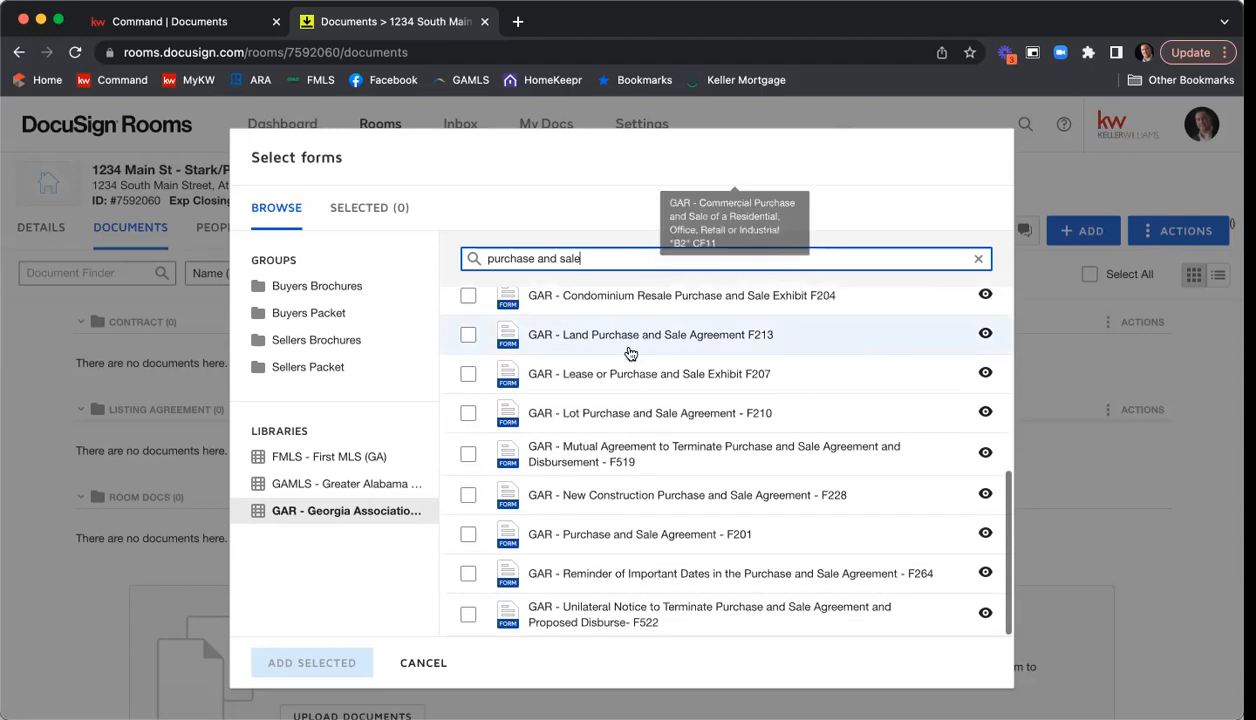
scroll(632, 367, "up", 2)
scroll(632, 367, "down", 3)
scroll(632, 367, "up", 8)
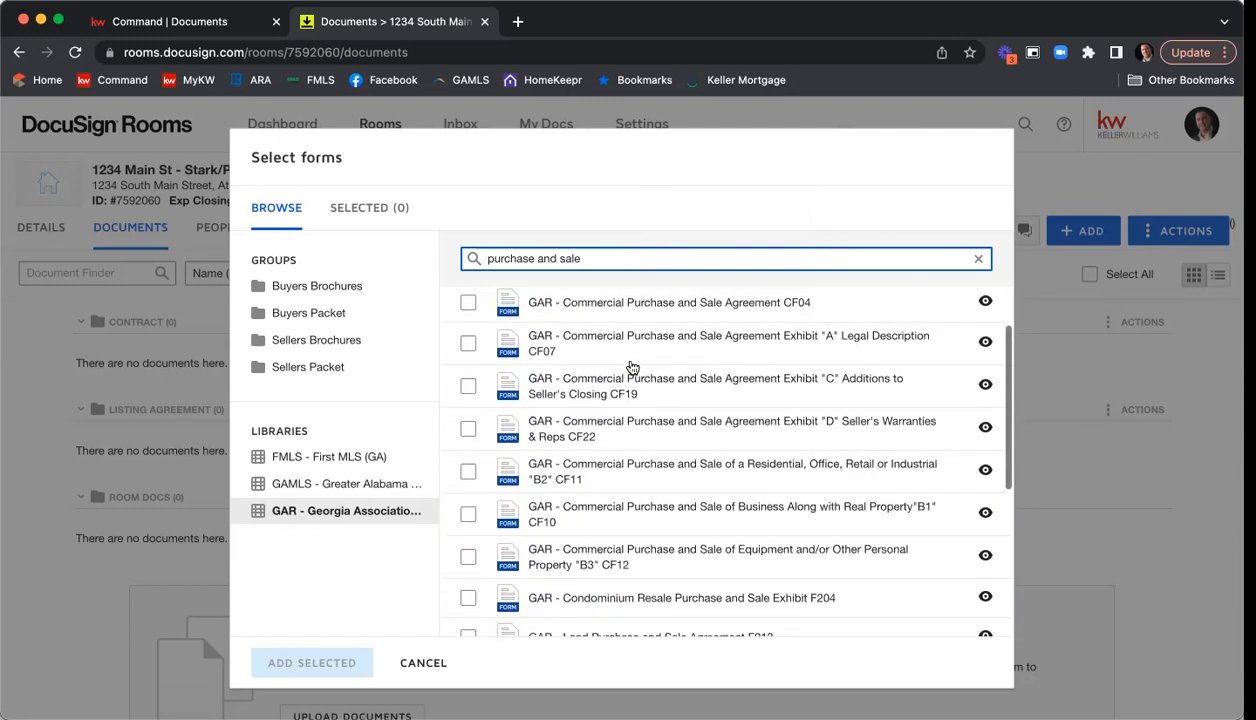
scroll(632, 367, "up", 3)
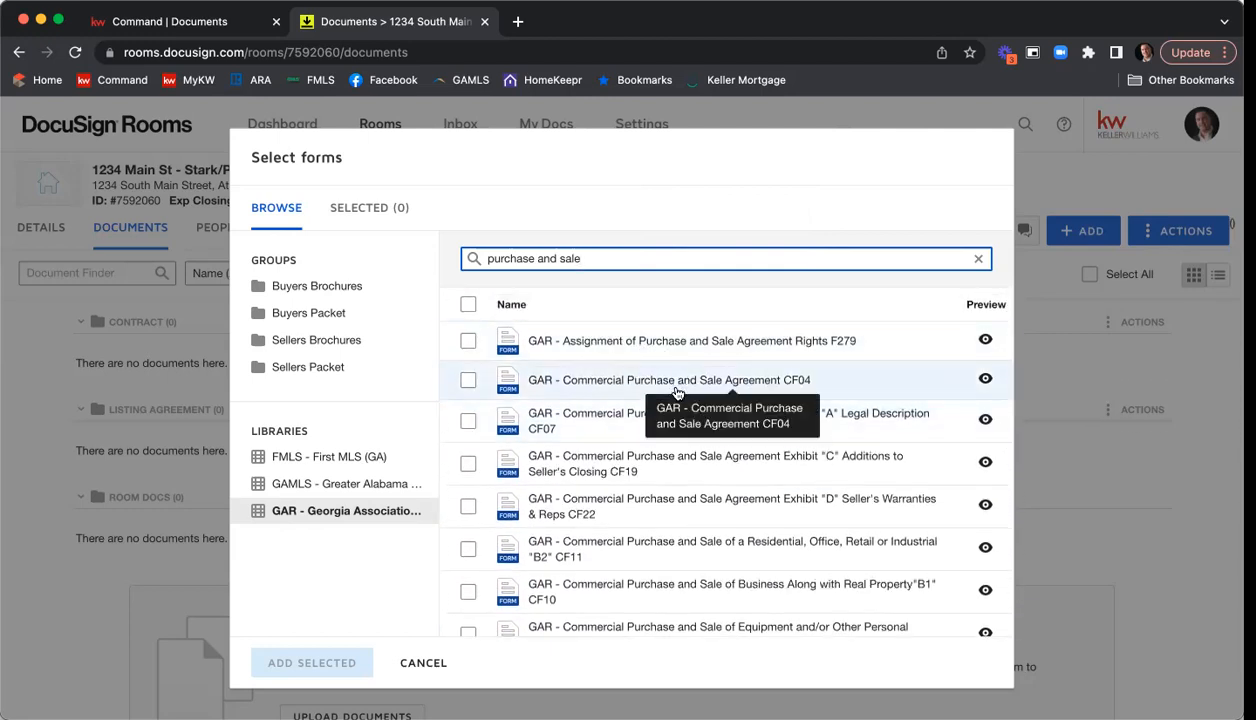
scroll(660, 395, "down", 4)
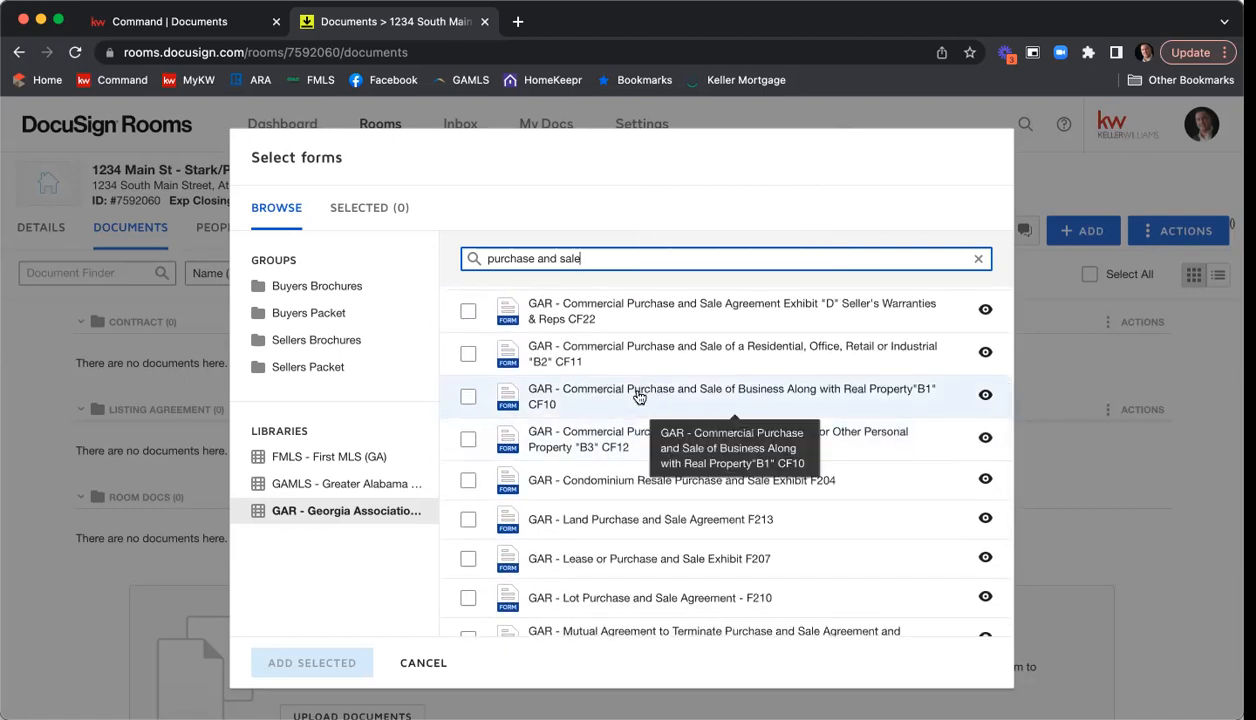
scroll(639, 397, "down", 2)
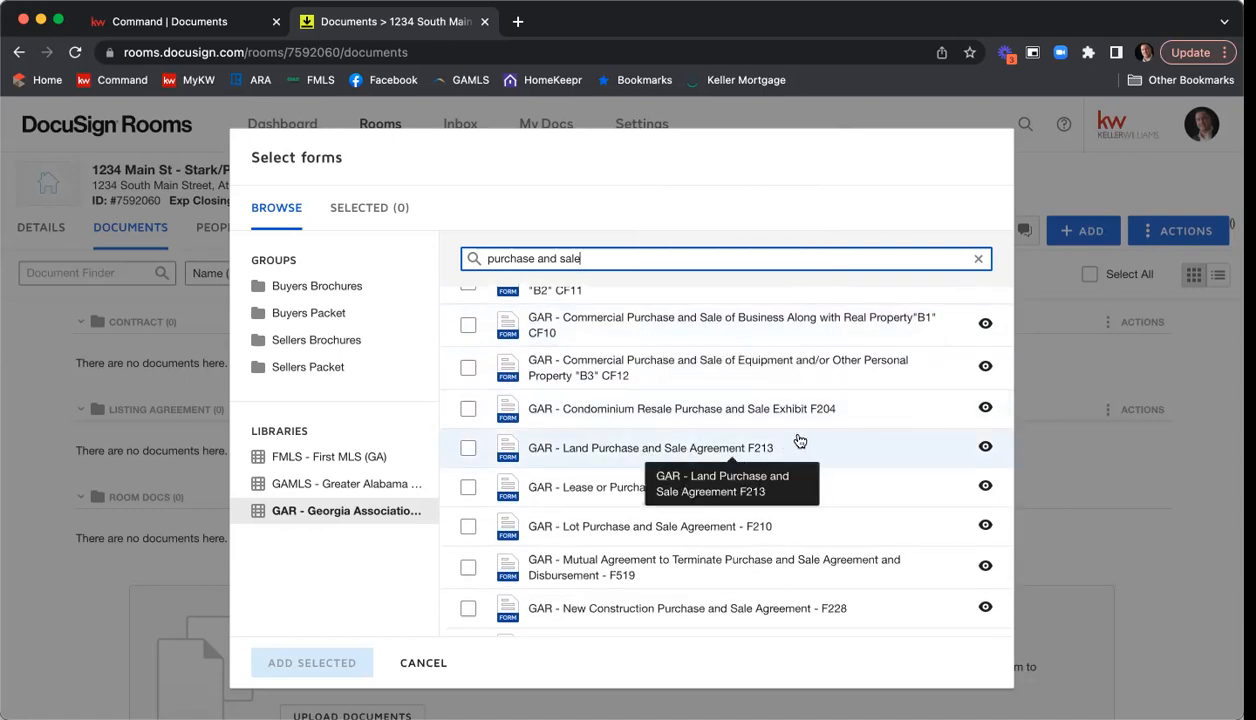
scroll(800, 441, "down", 2)
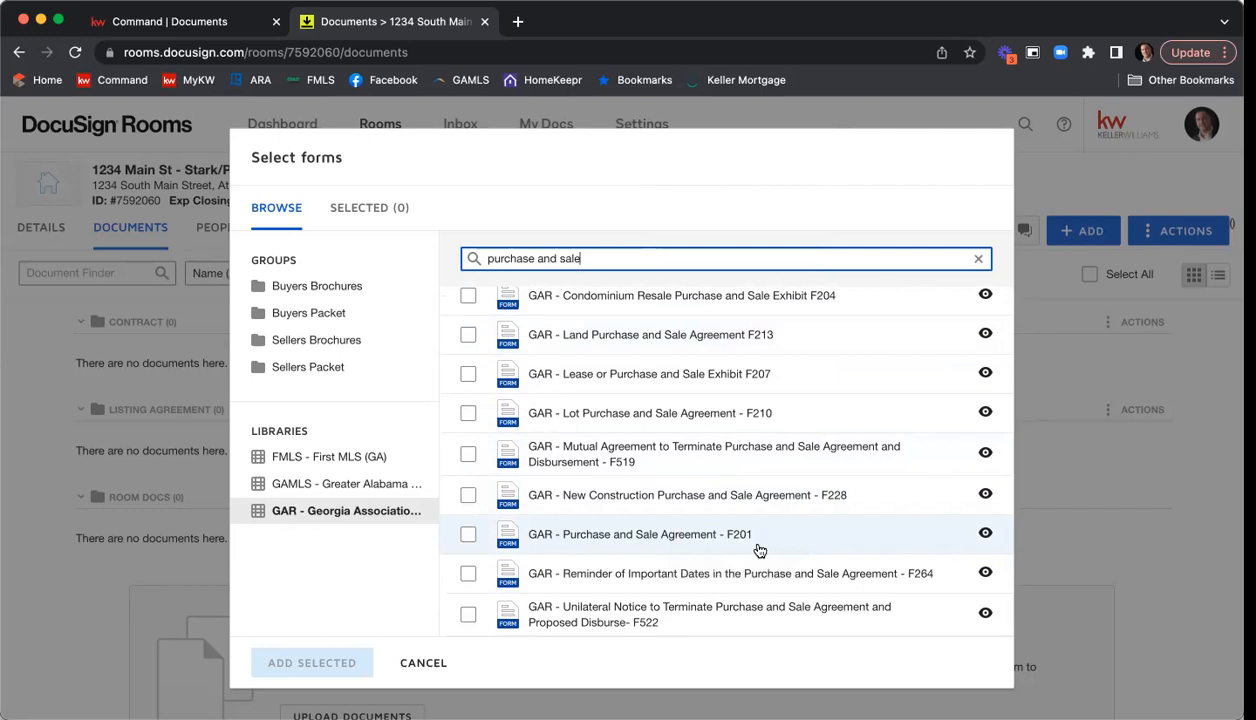
Search the GAR library for form "f201", then clear the search.
left_click_drag(592, 258, 434, 261)
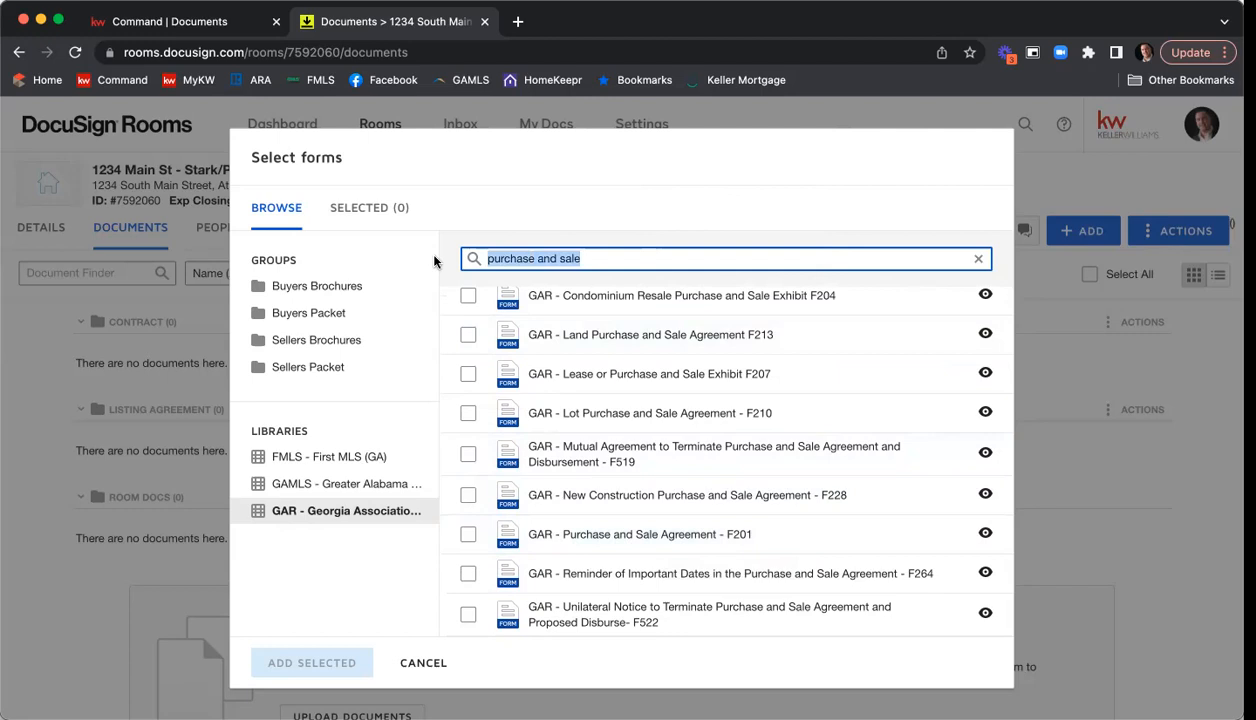
type("f201")
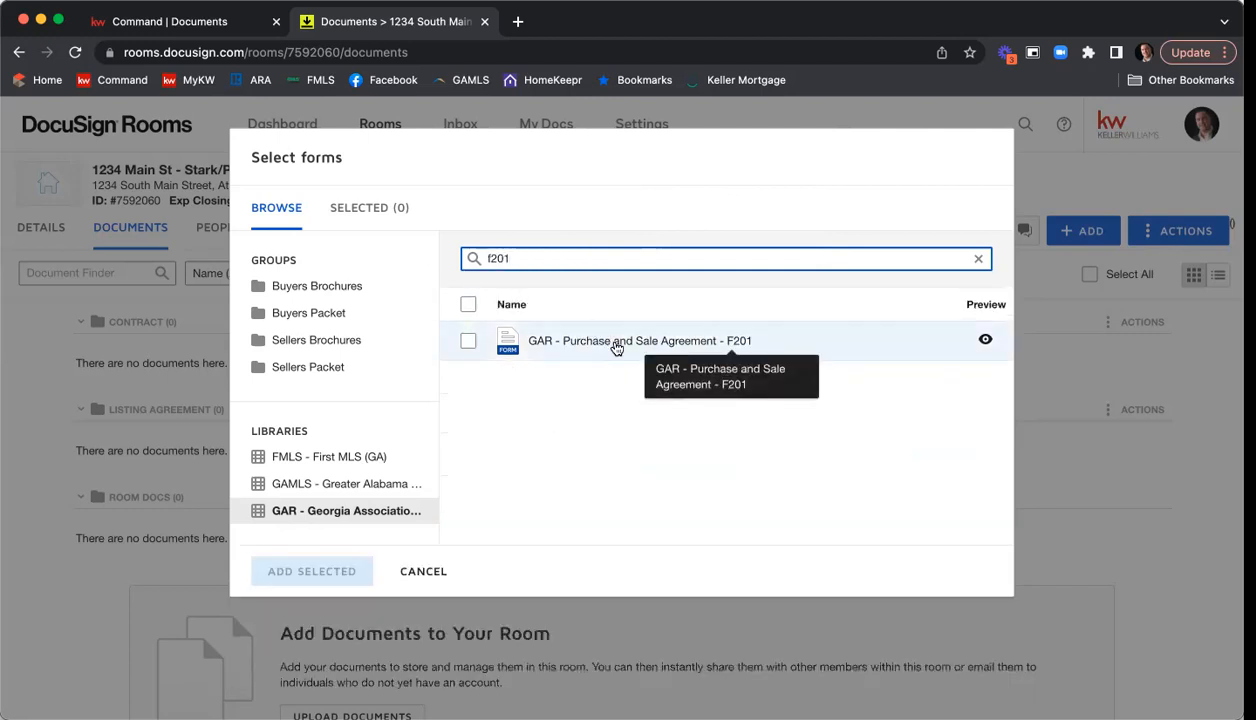
left_click_drag(512, 258, 443, 257)
key("BackSpace")
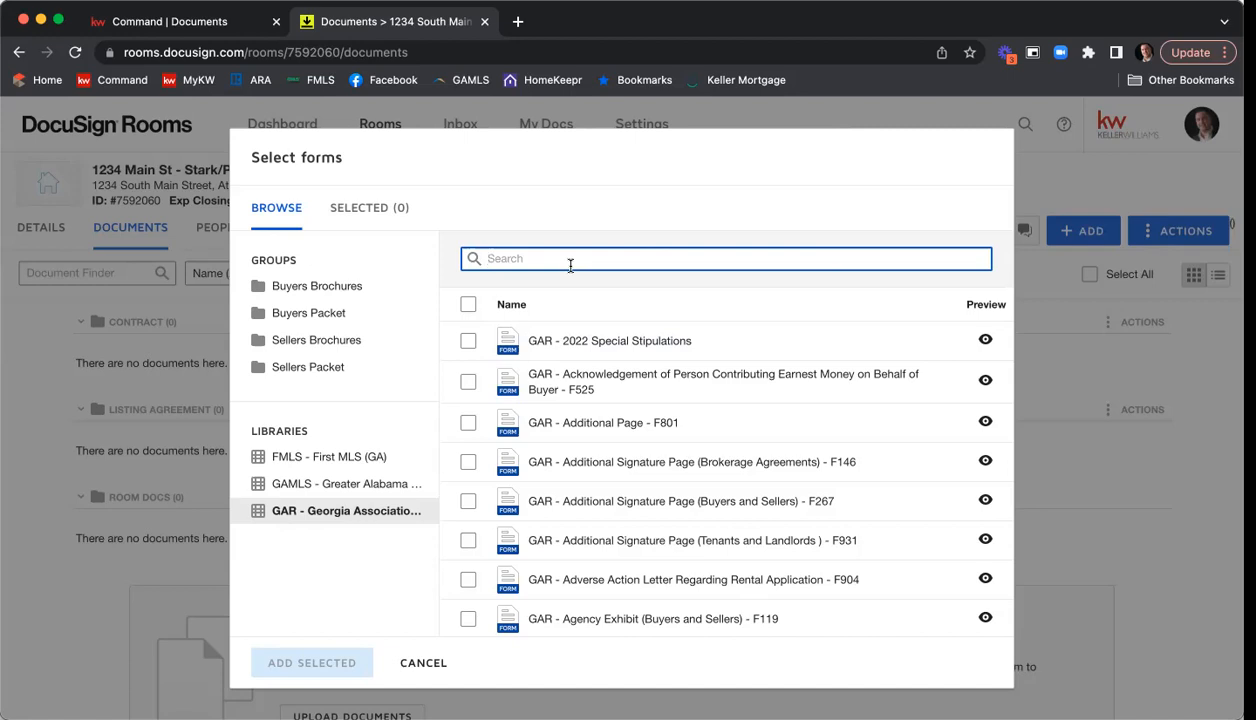
Look through the forms included in the Buyers Packet group.
left_click(312, 320)
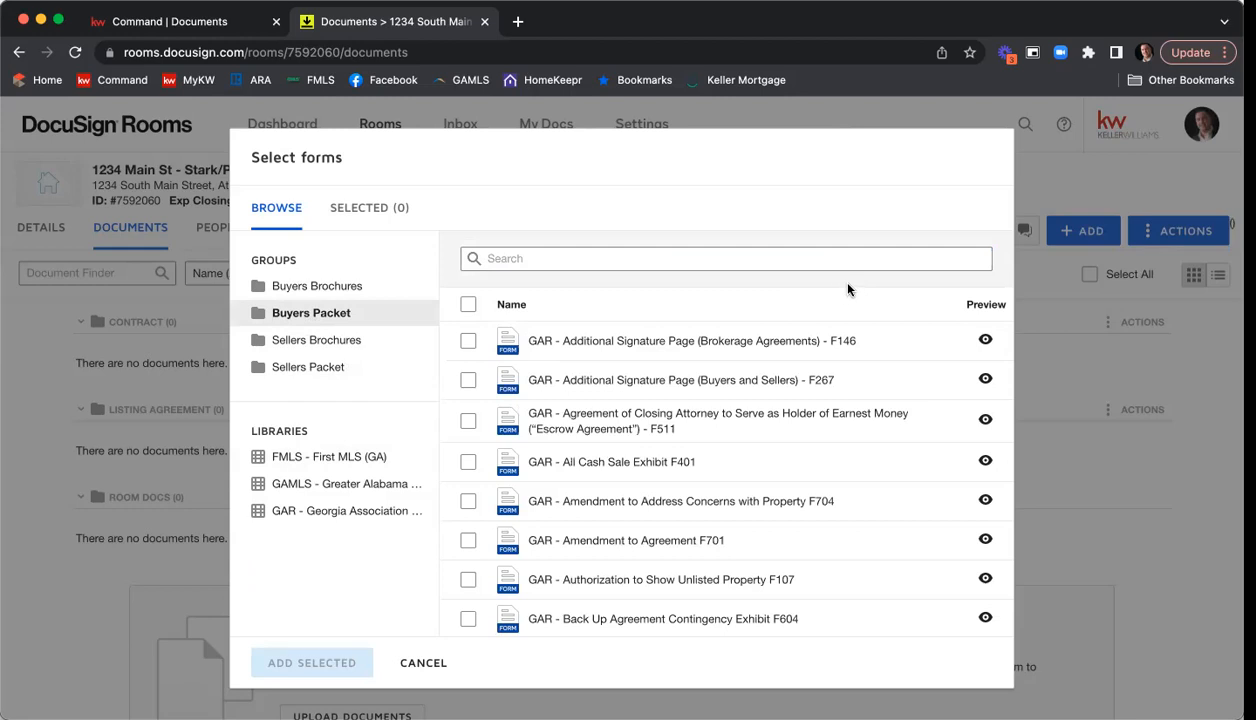
scroll(838, 364, "down", 3)
scroll(841, 365, "down", 5)
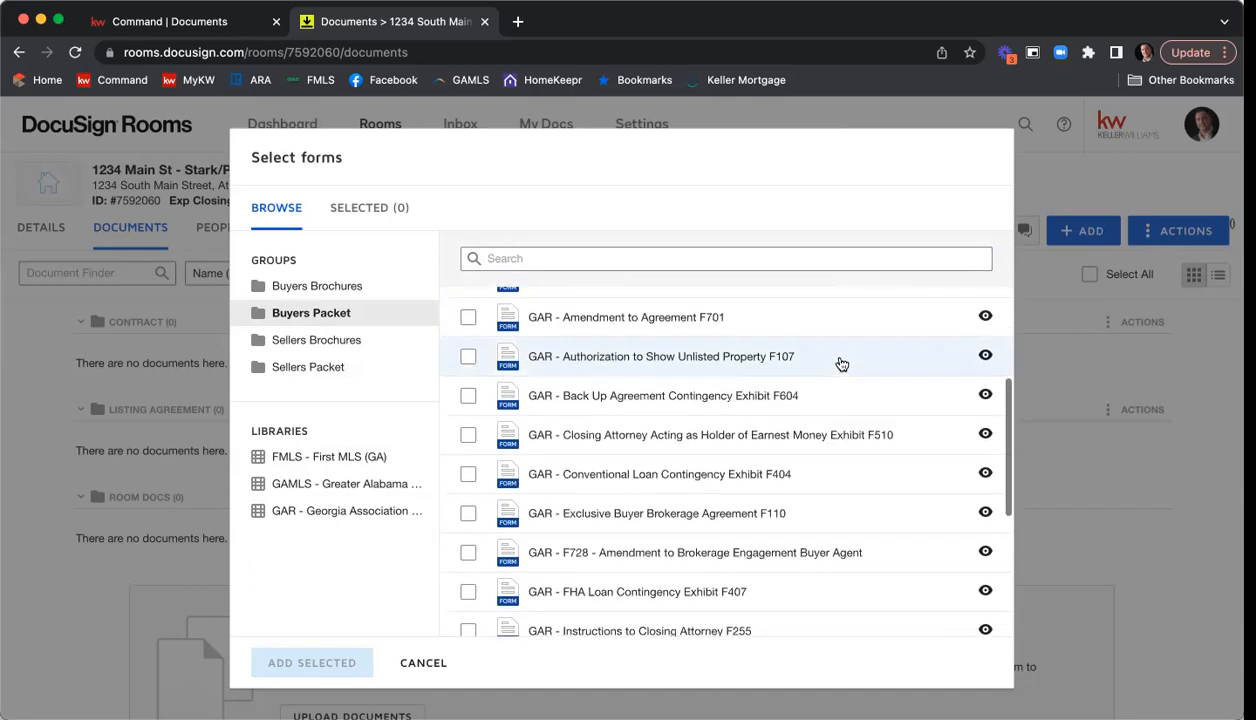
scroll(841, 364, "down", 5)
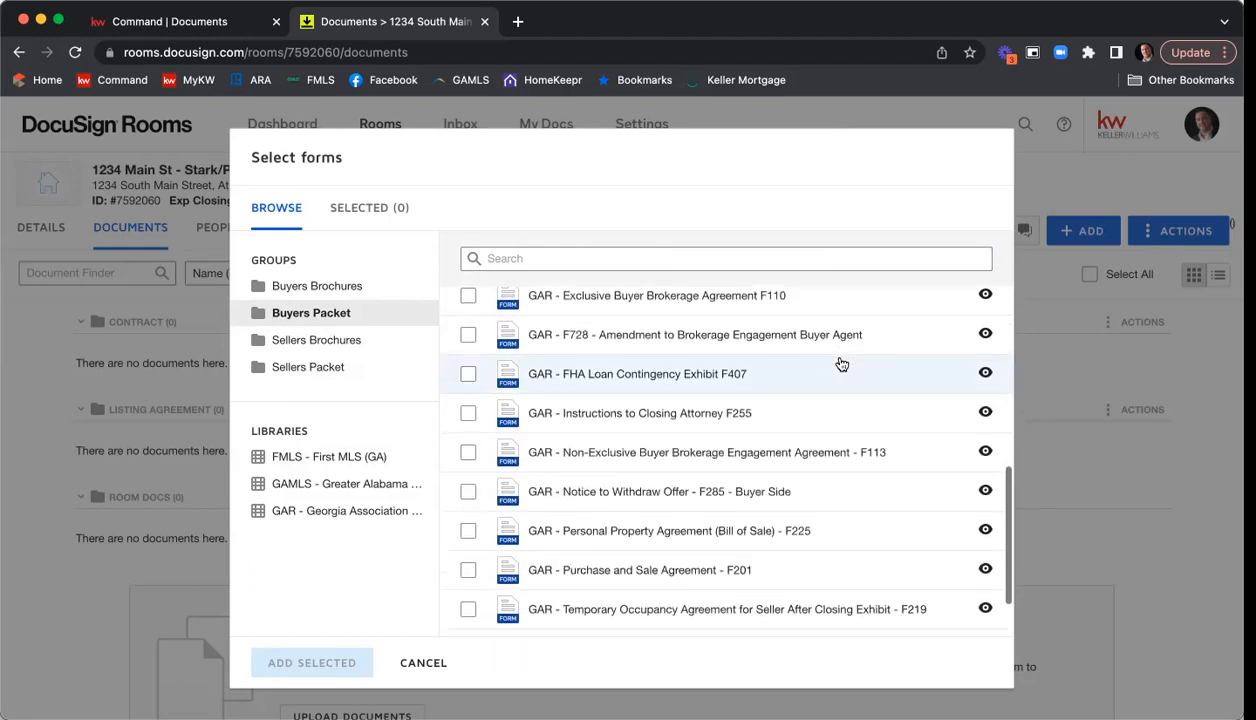
scroll(841, 364, "up", 9)
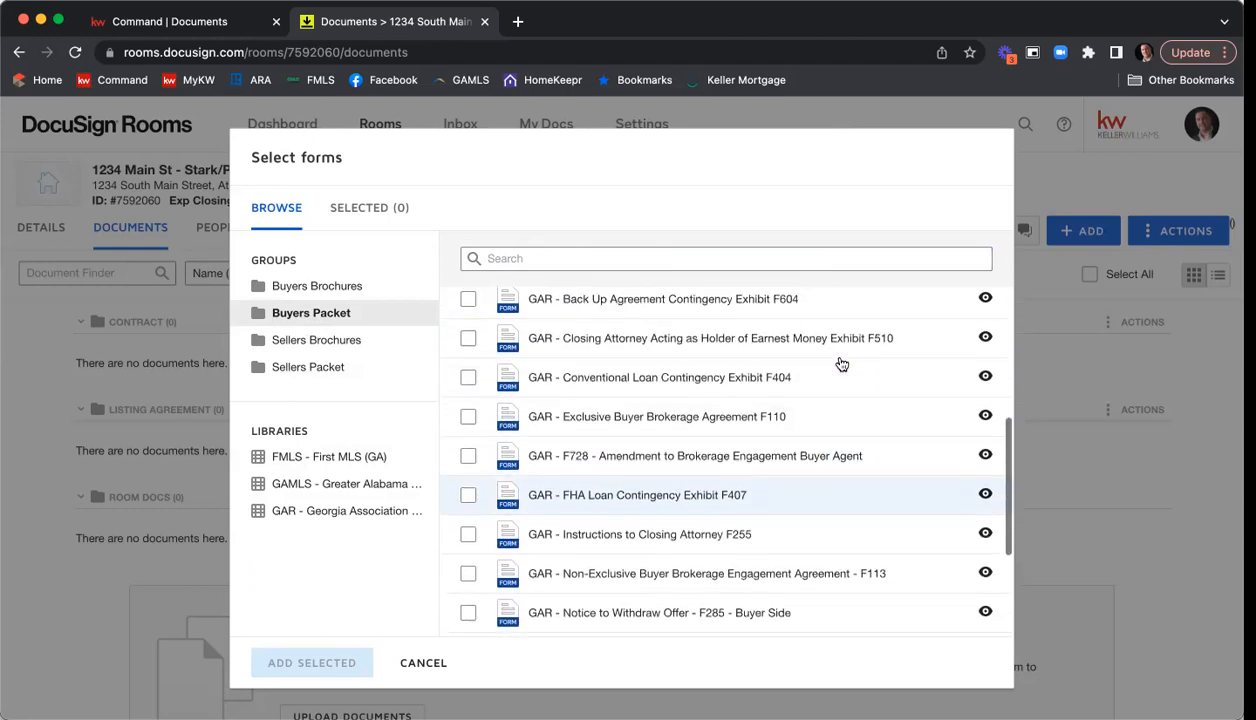
From the Sellers Packet group, select Exclusive Seller Listing Agreement F101, Community Association Fees, Disclosures and Related Issues F322, and Seller's Property Disclosure Statement Exhibit F301.
left_click(355, 369)
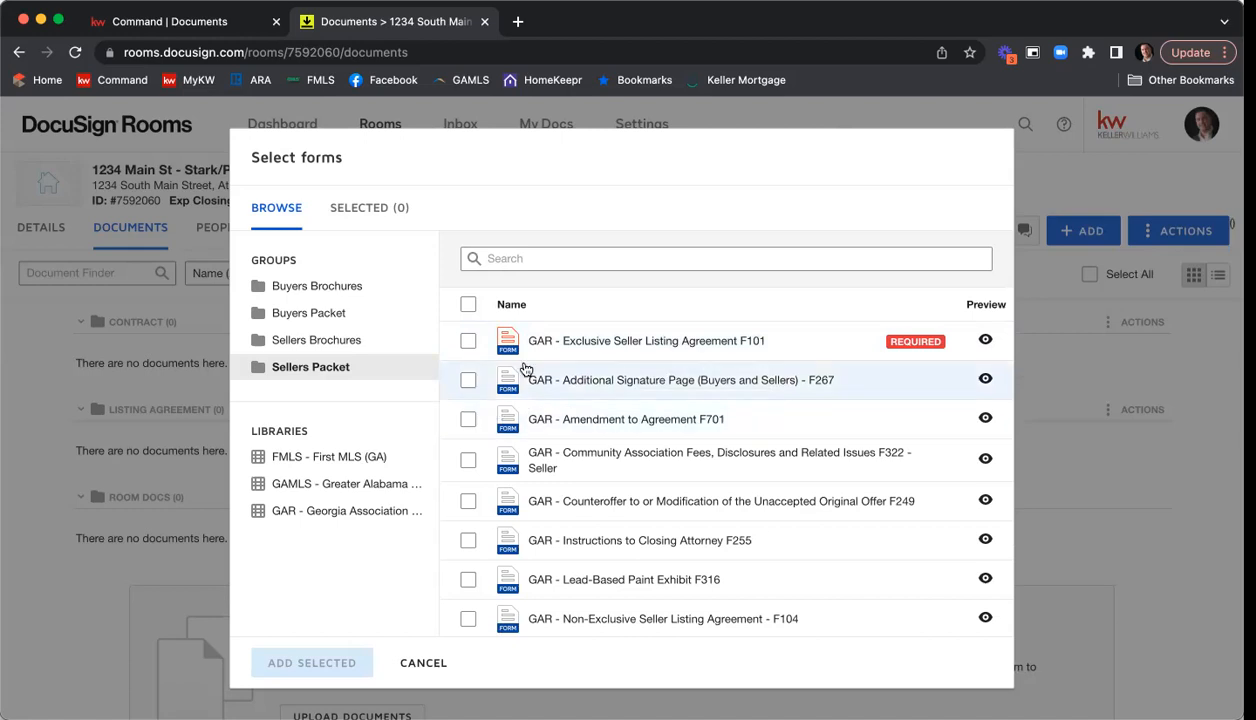
left_click(468, 343)
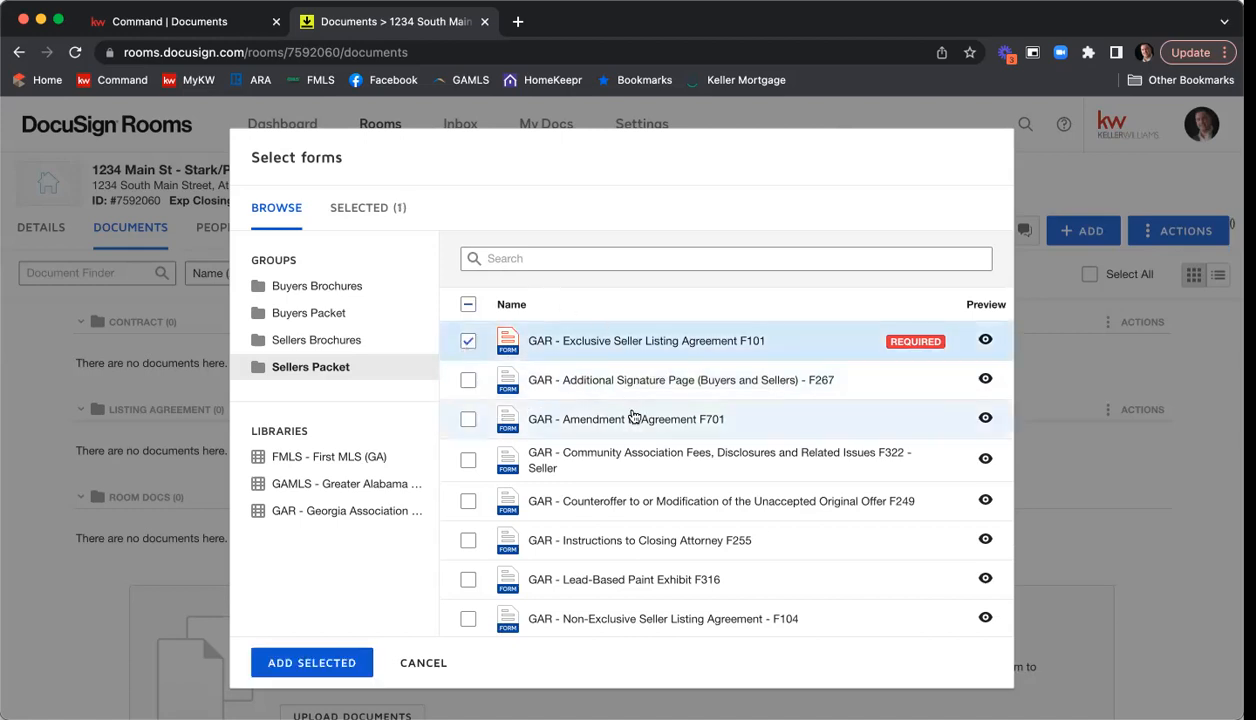
scroll(655, 390, "down", 1)
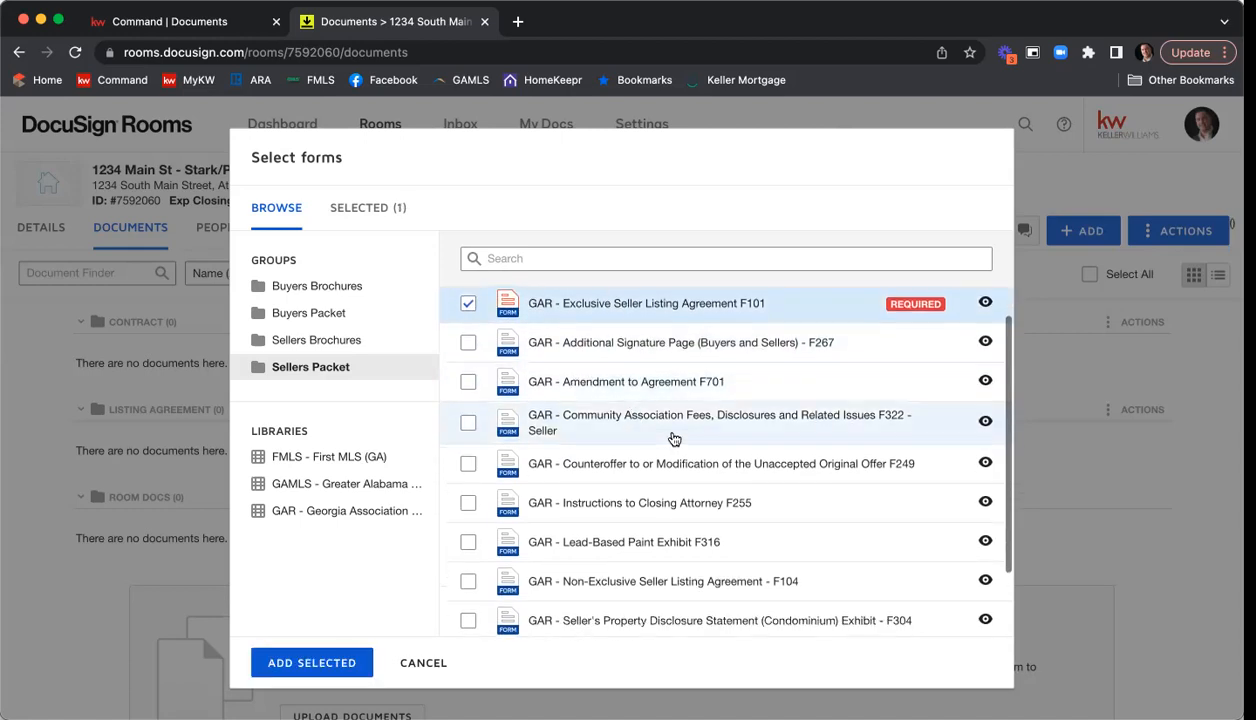
left_click(468, 423)
scroll(624, 427, "down", 2)
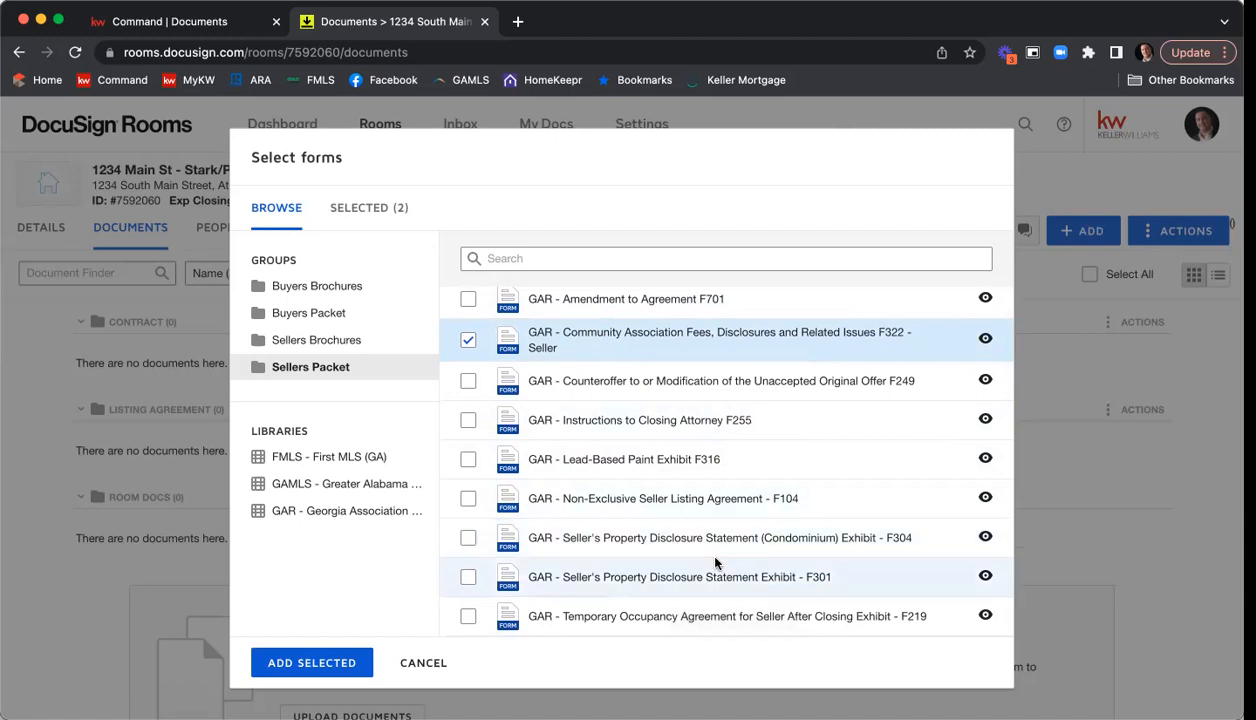
left_click(467, 581)
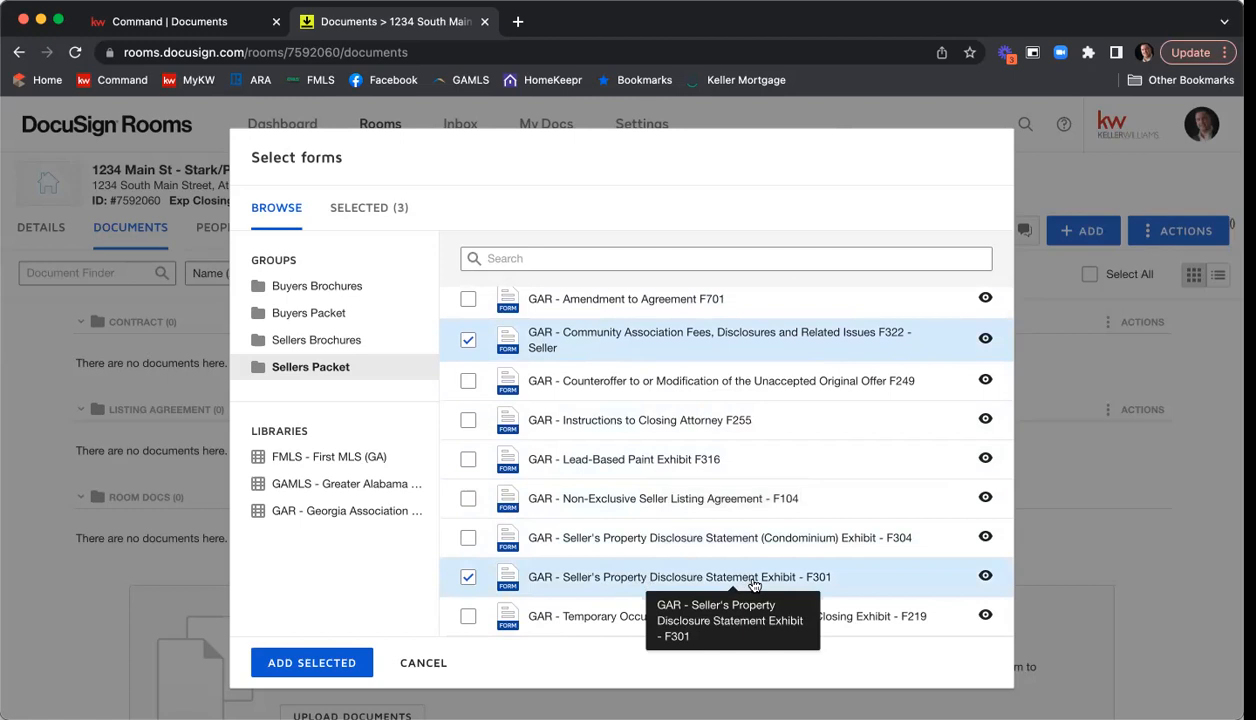
scroll(754, 585, "up", 2)
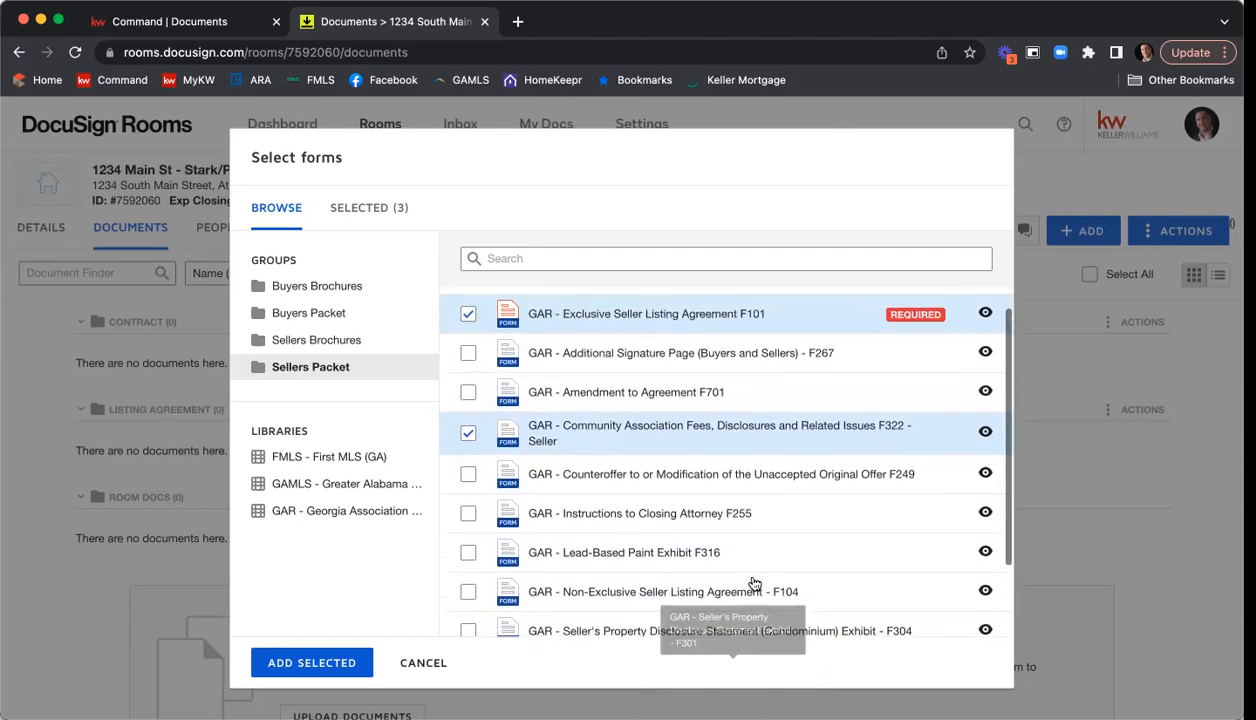
scroll(754, 584, "up", 1)
scroll(754, 583, "down", 3)
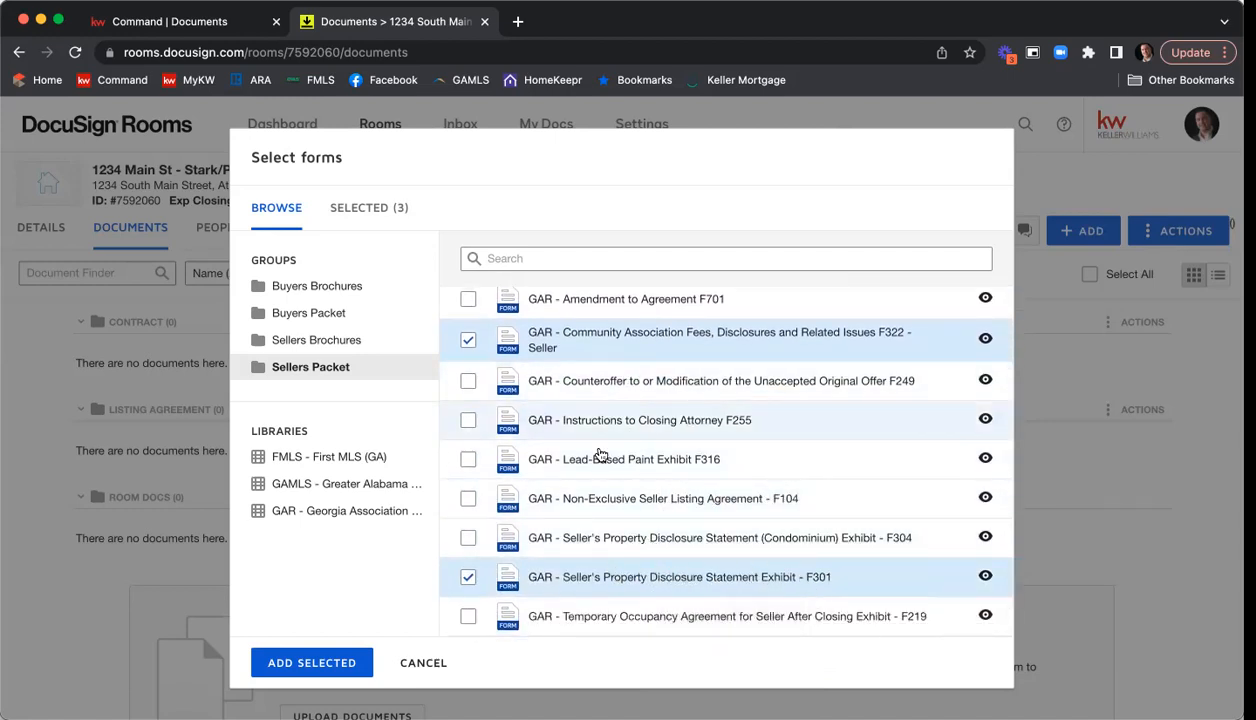
scroll(600, 455, "up", 3)
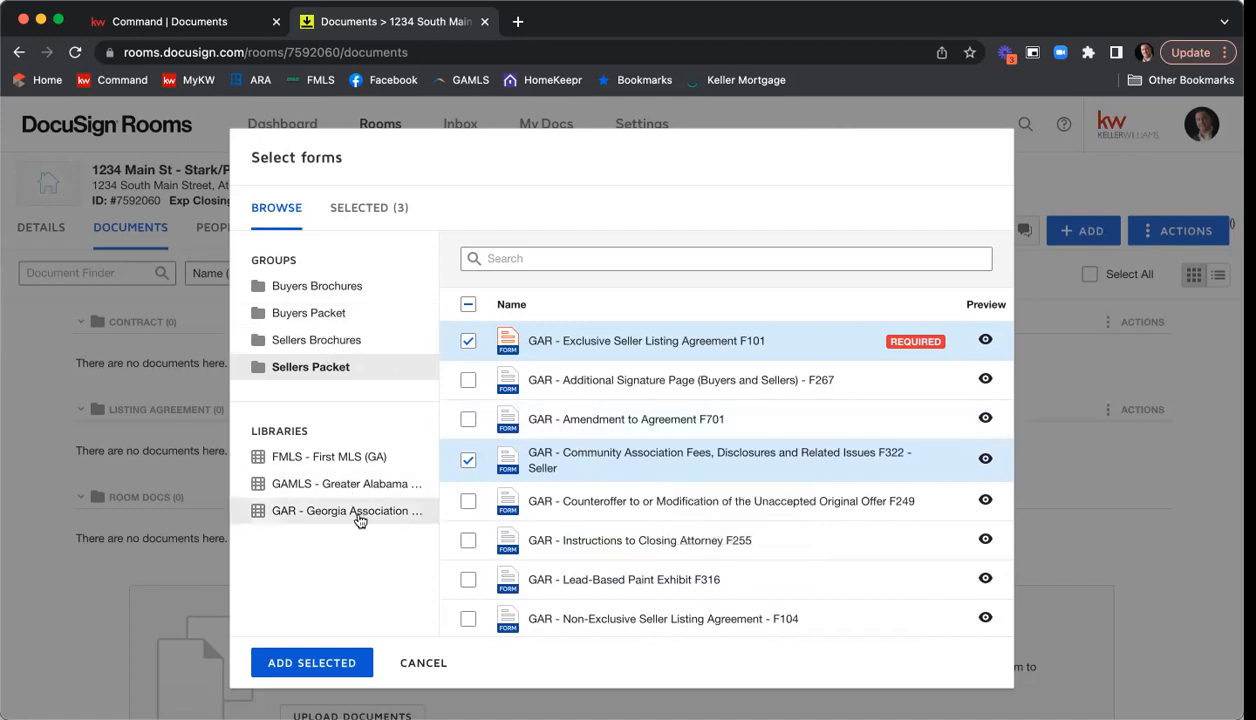
Find and select Purchase and Sale Agreement F201 in the GAR library, and add all the selected forms to the room.
left_click(360, 520)
left_click(591, 260)
type("f201")
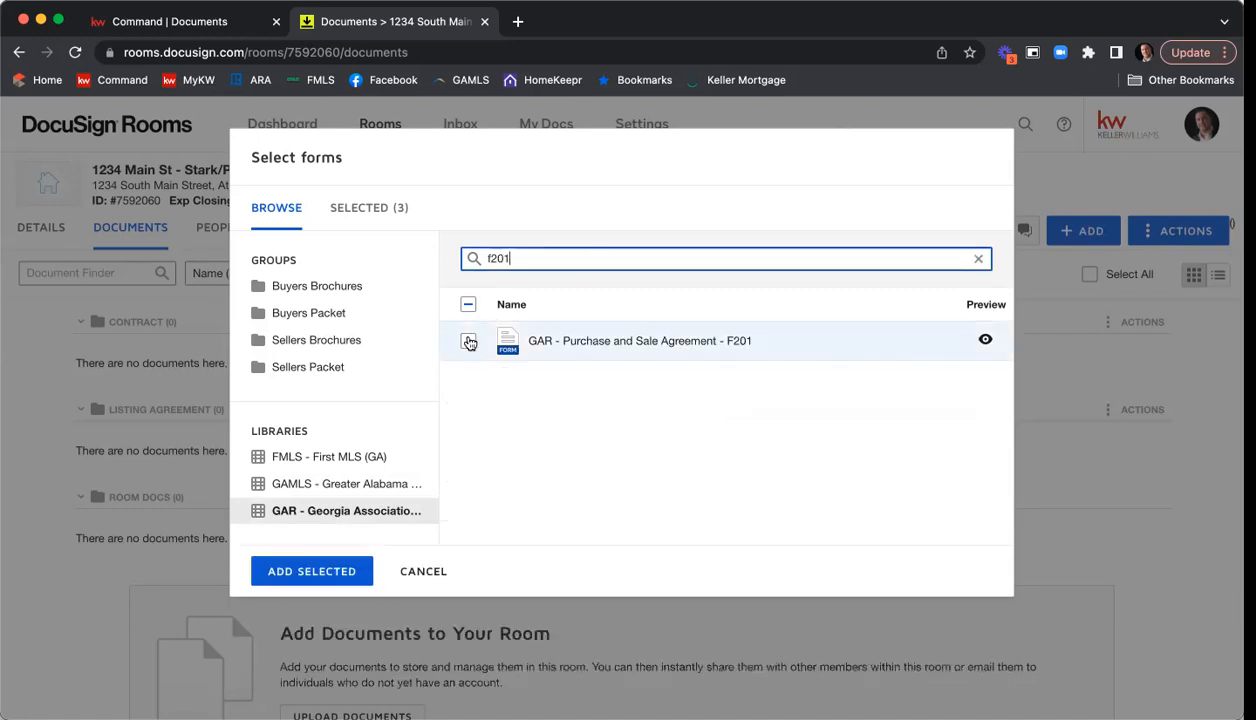
left_click(468, 341)
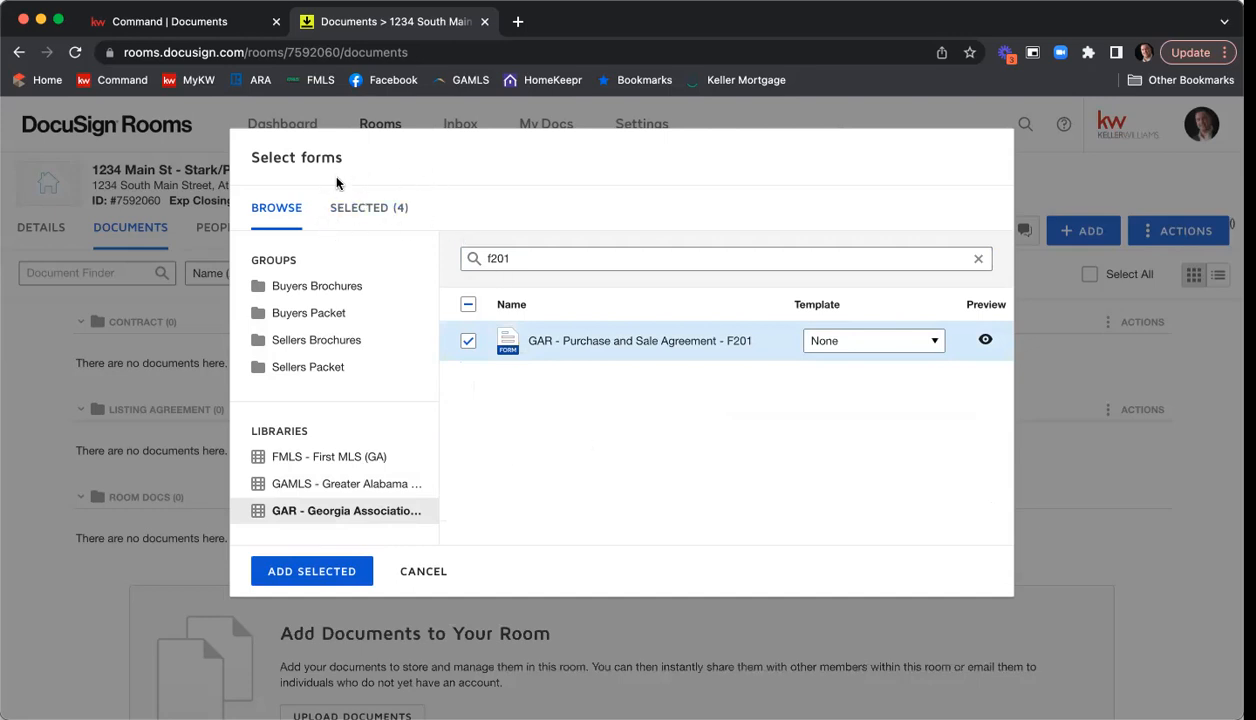
left_click(381, 214)
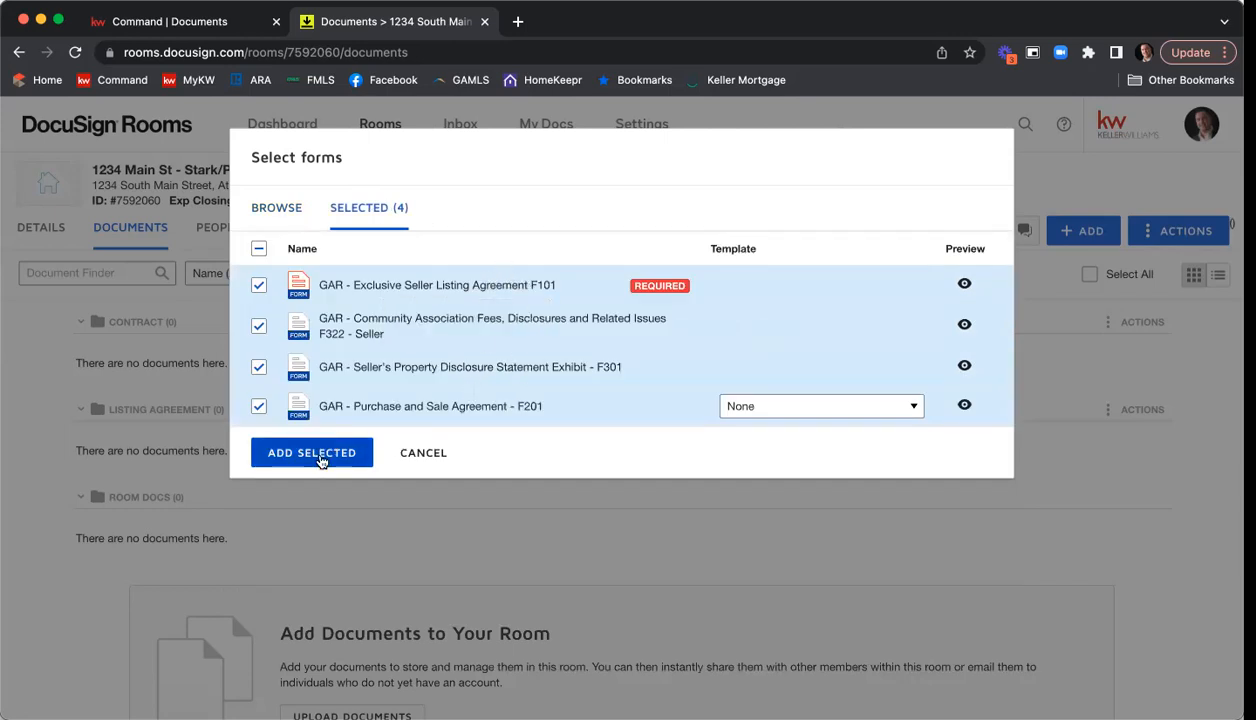
left_click(312, 453)
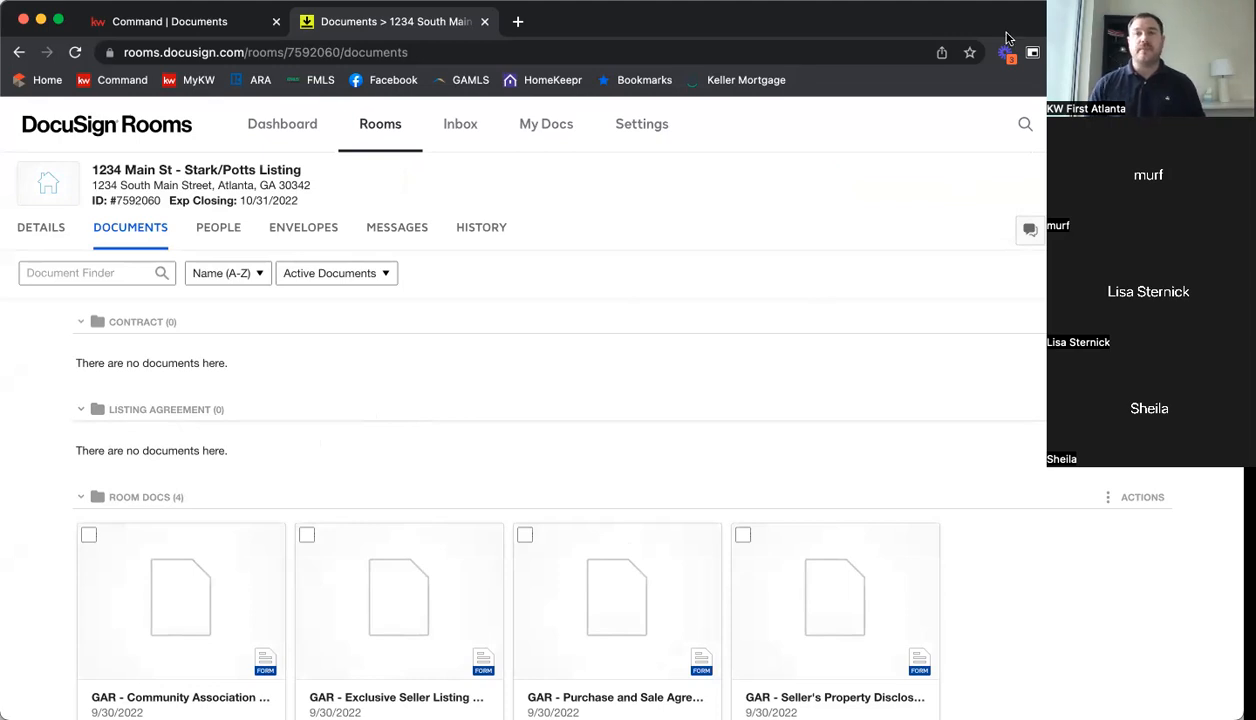
Move the Community Association and Exclusive Seller Listing Agreement forms from Room Docs to the Listing Agreement folder in the current room.
scroll(866, 319, "down", 2)
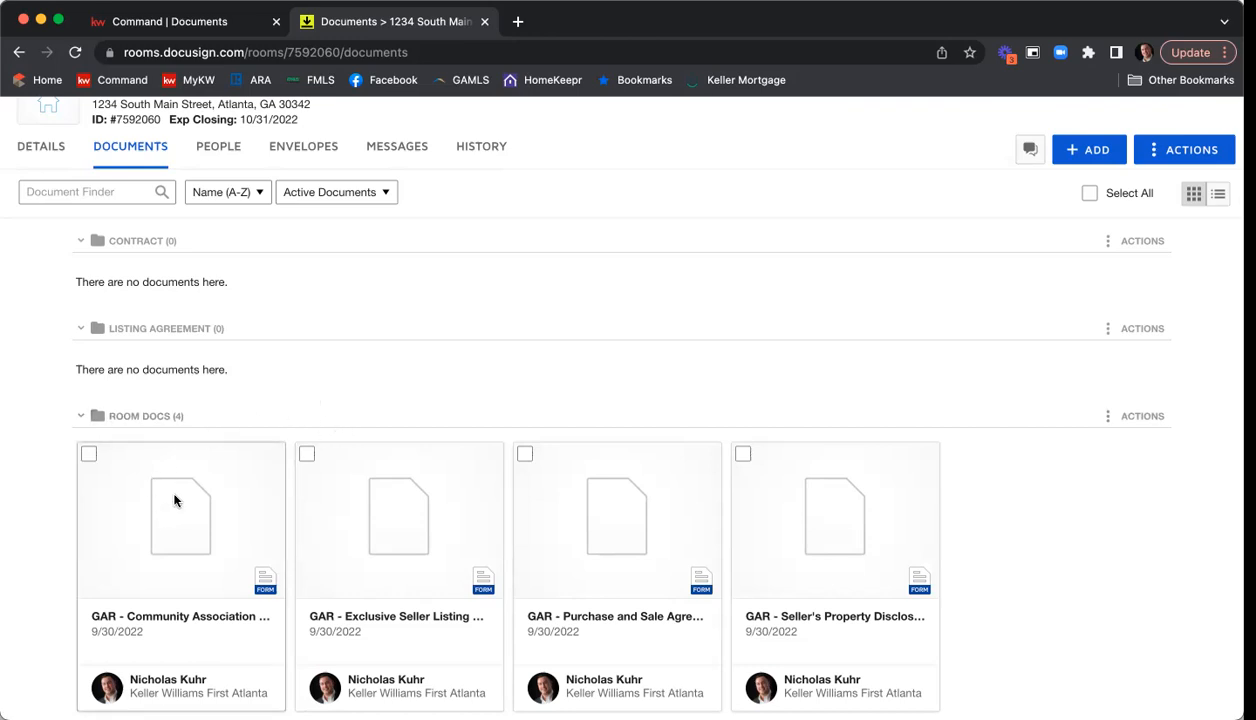
left_click(89, 455)
left_click(307, 455)
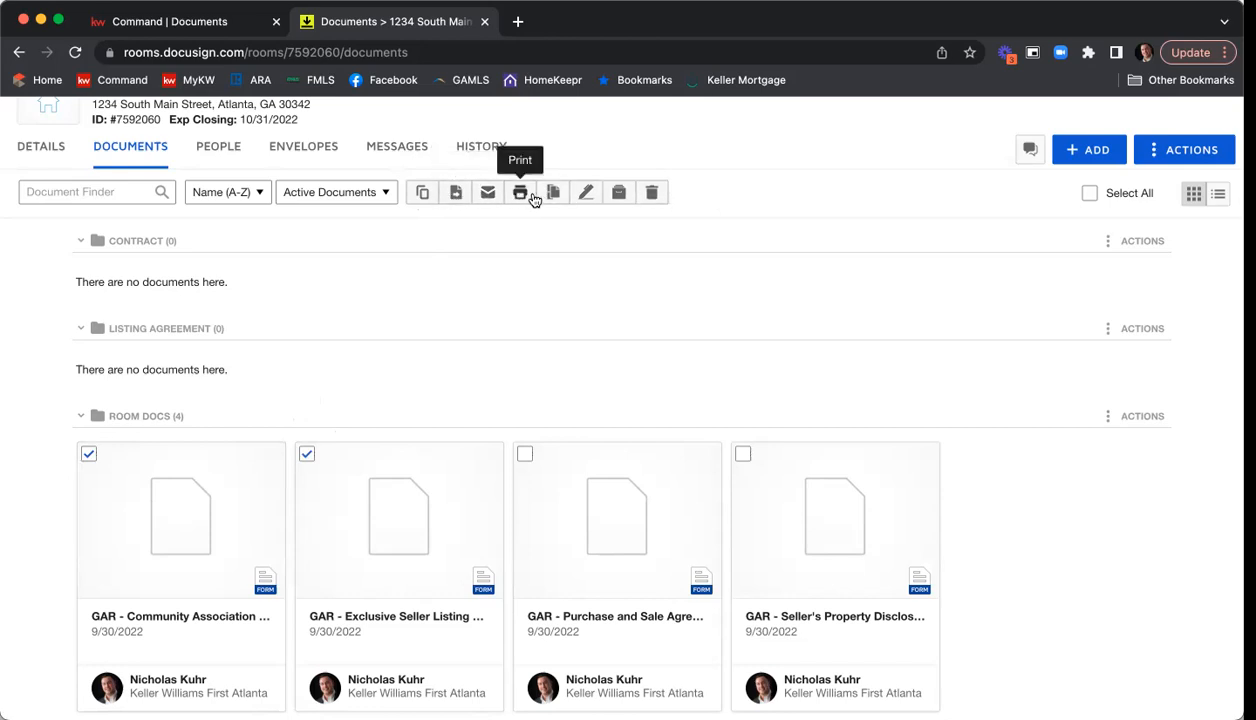
left_click(455, 196)
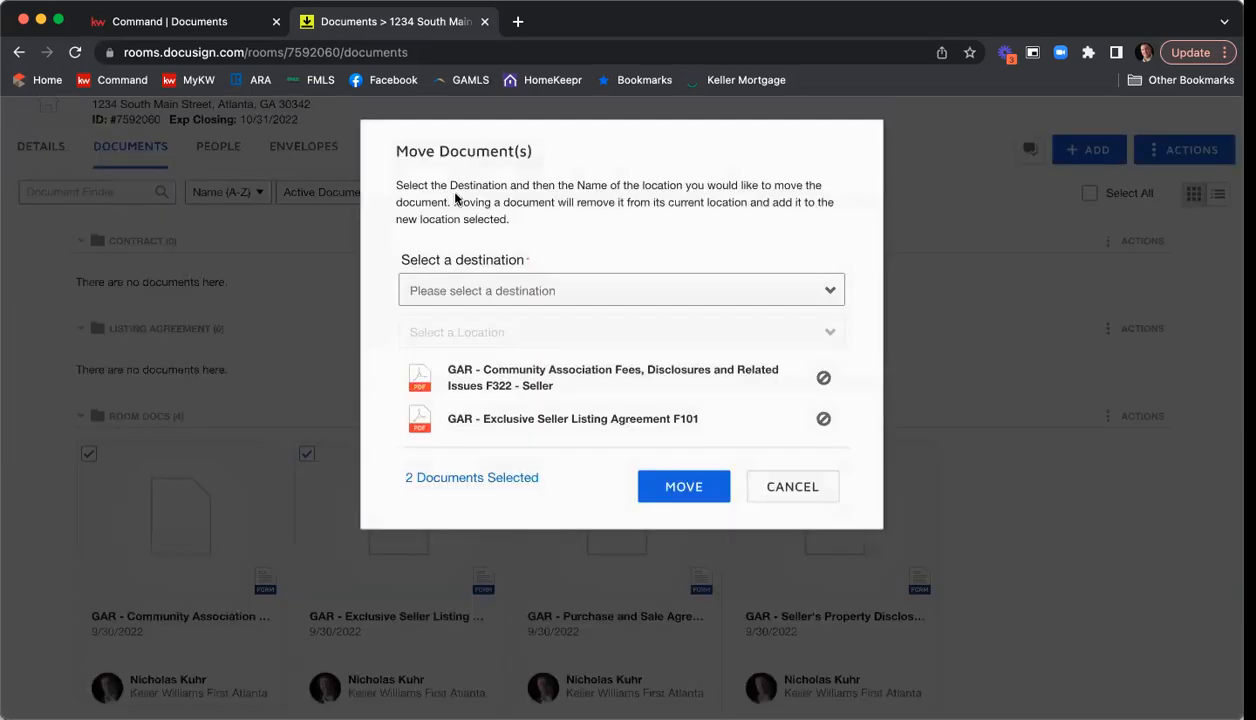
left_click(491, 286)
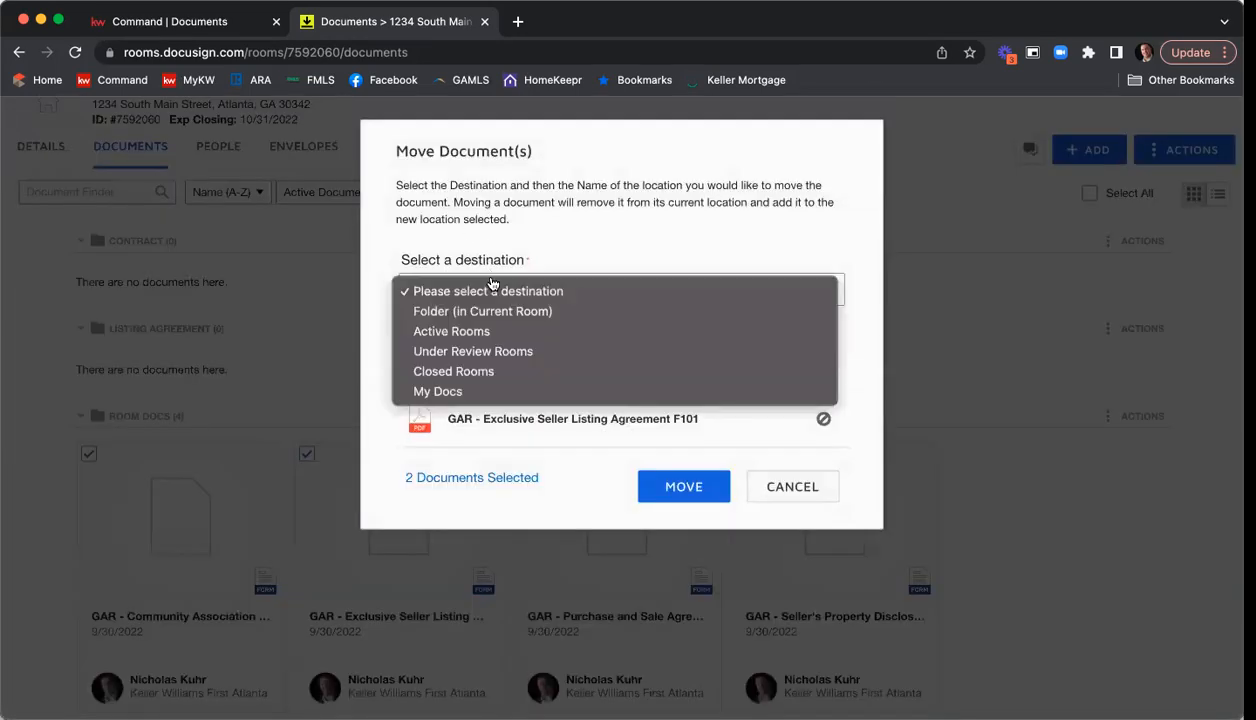
left_click(533, 312)
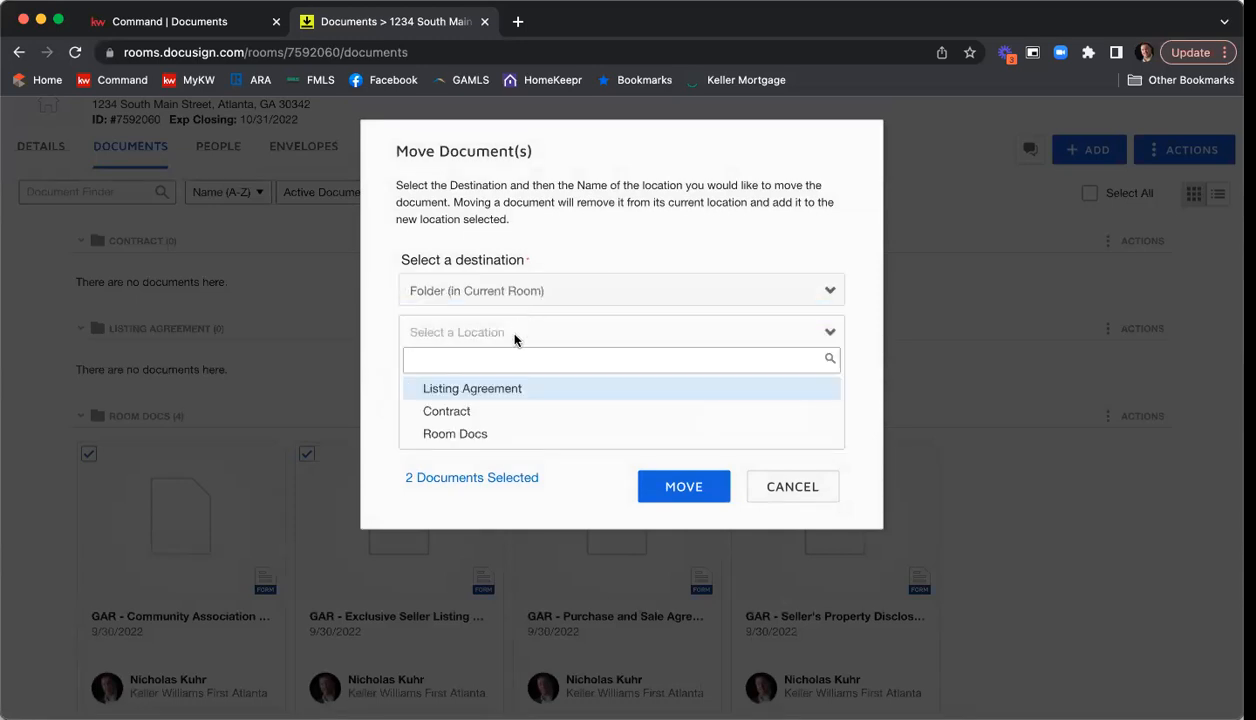
left_click(511, 387)
left_click(684, 487)
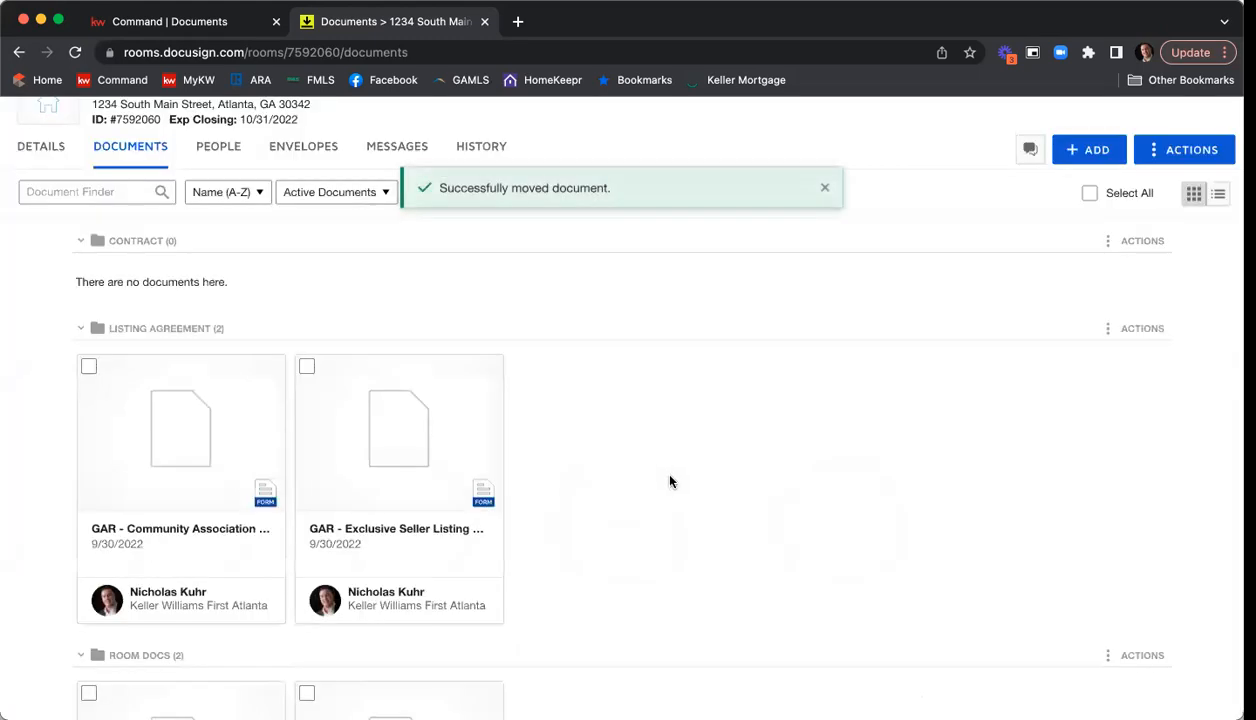
Move the Seller's Property Disclosure form from Room Docs into the Listing Agreement folder.
scroll(669, 414, "down", 1)
scroll(669, 412, "down", 3)
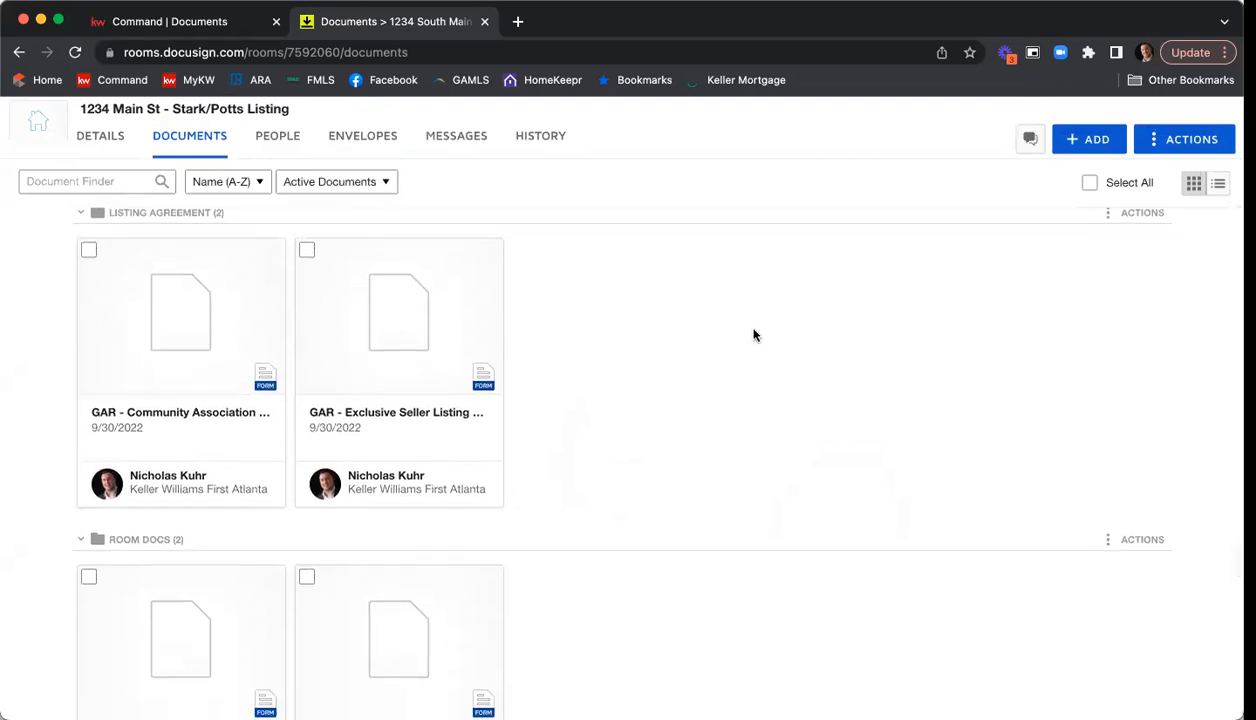
scroll(752, 336, "down", 2)
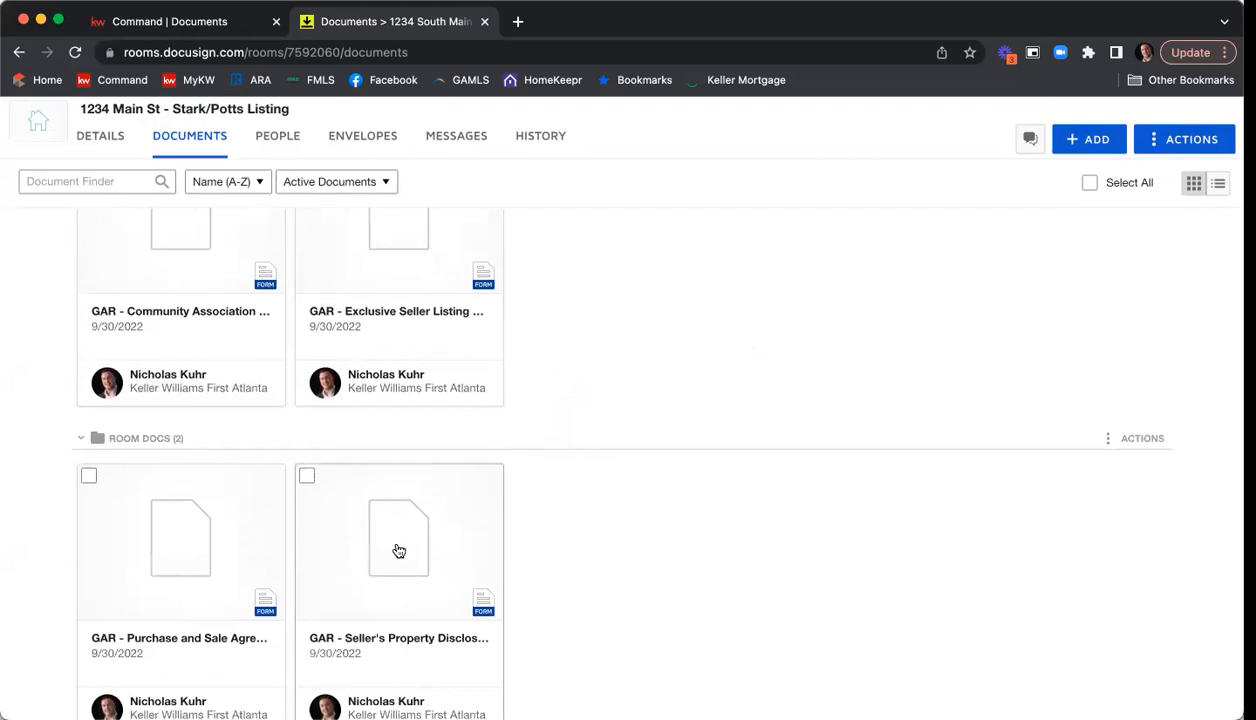
left_click_drag(398, 551, 578, 333)
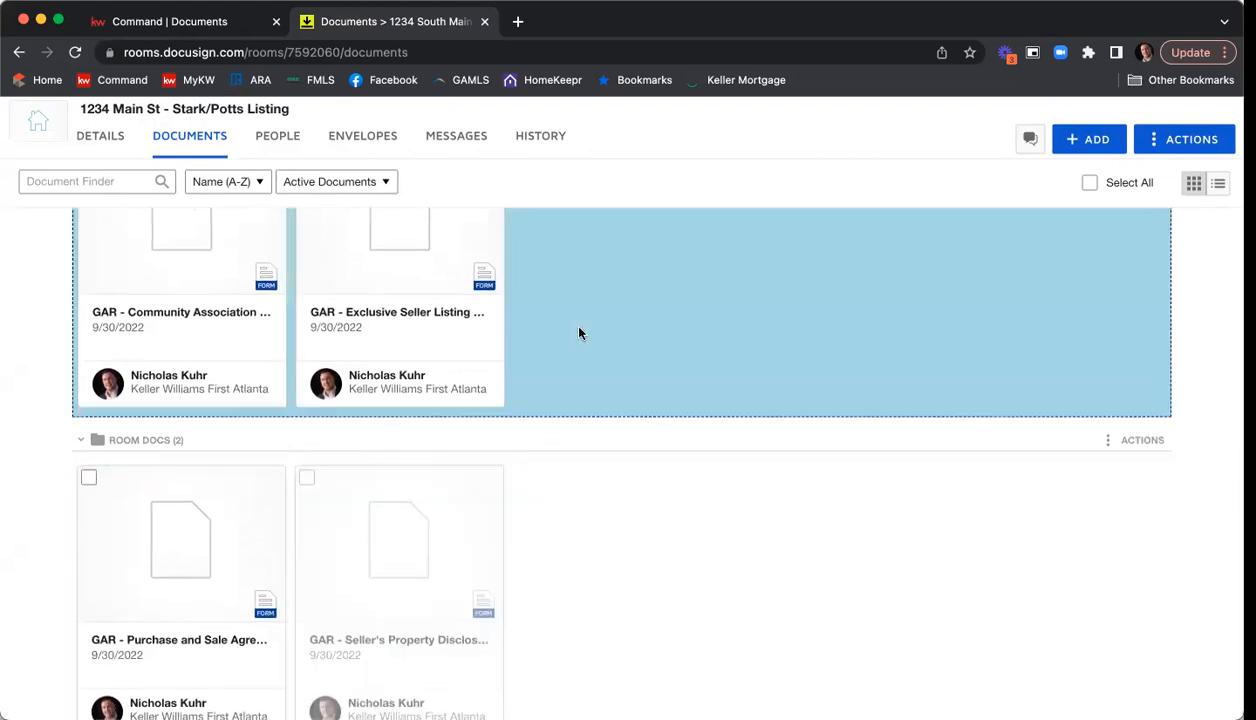
left_click_drag(577, 267, 577, 266)
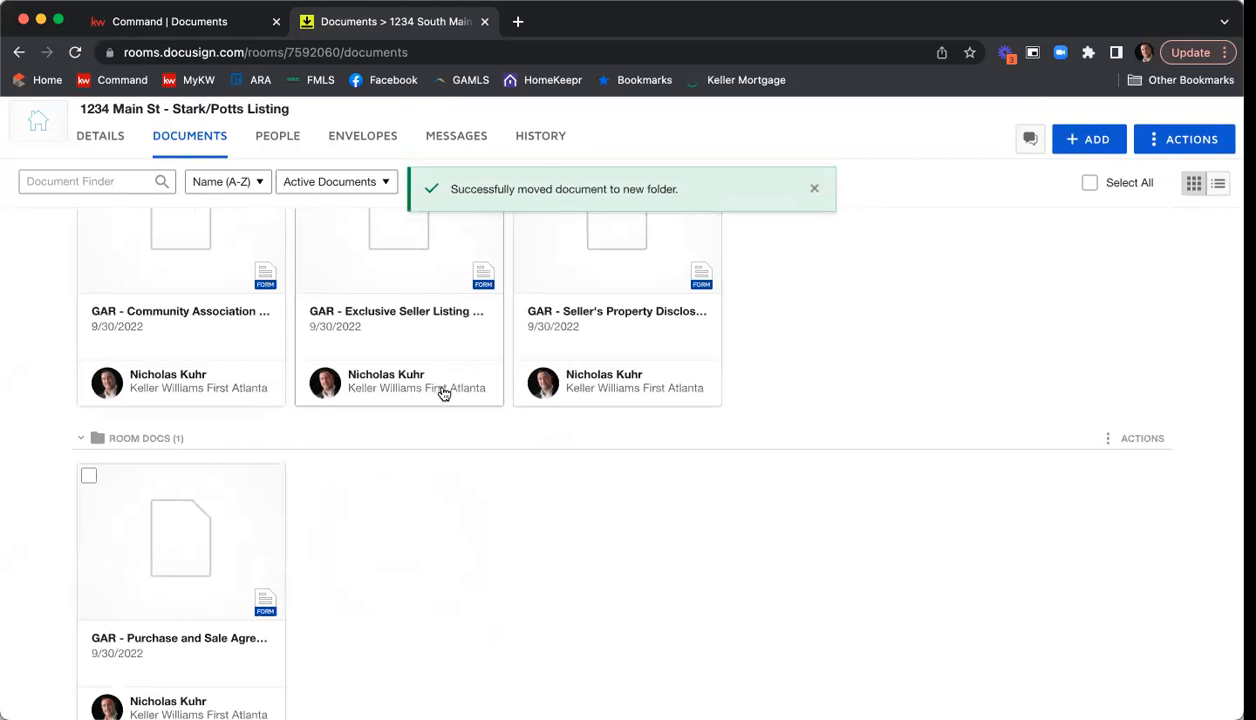
Move the Purchase and Sale Agreement form from Room Docs up into the Contract folder.
scroll(491, 503, "up", 1)
left_click_drag(166, 651, 247, 386)
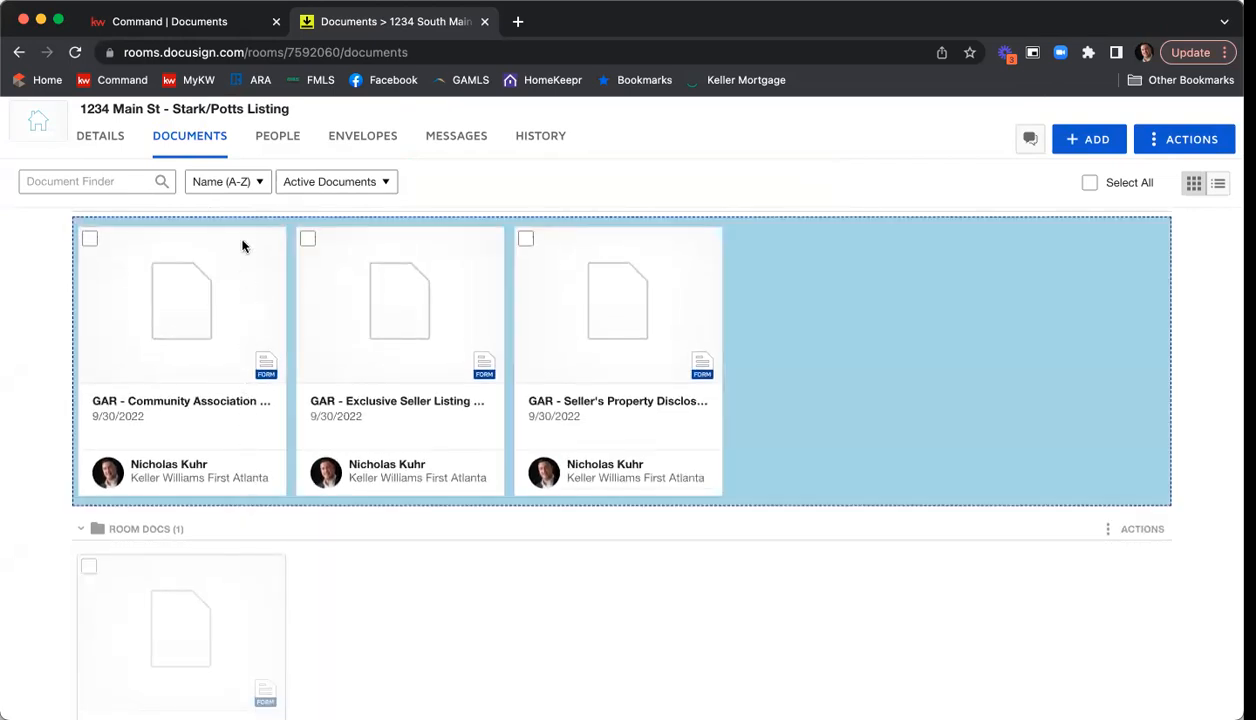
left_click_drag(242, 246, 247, 205)
left_click_drag(395, 219, 230, 352)
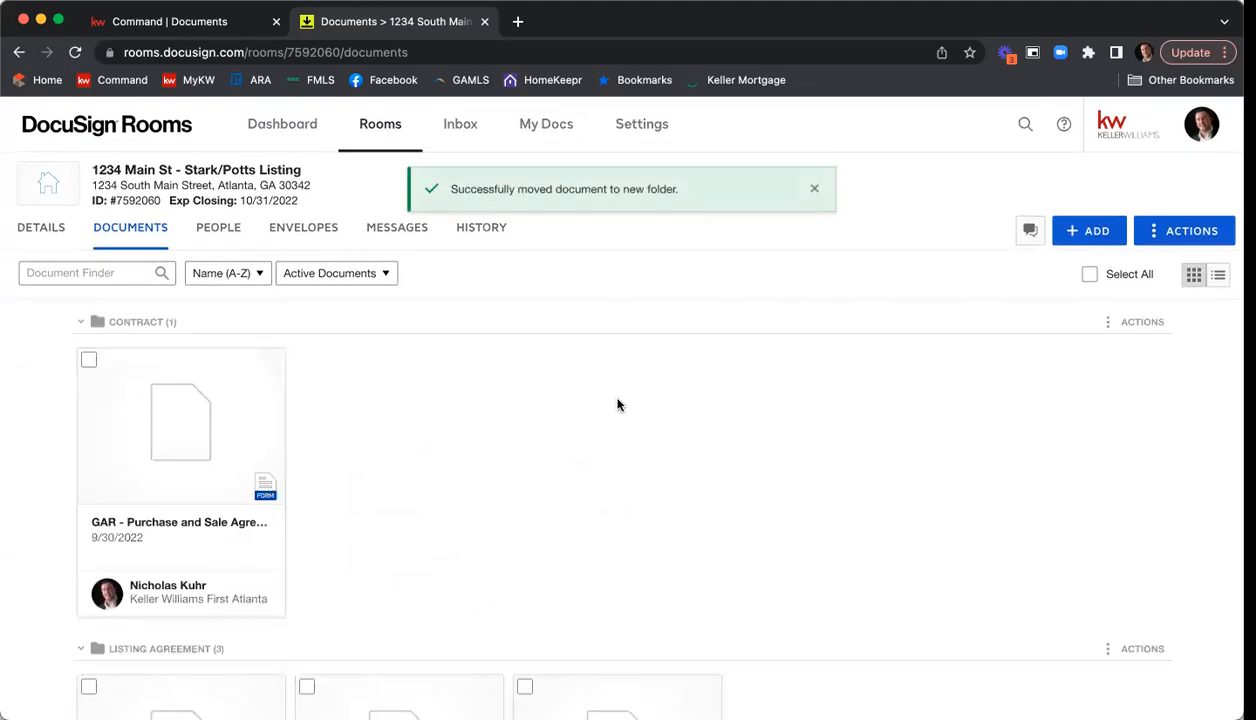
scroll(618, 405, "down", 5)
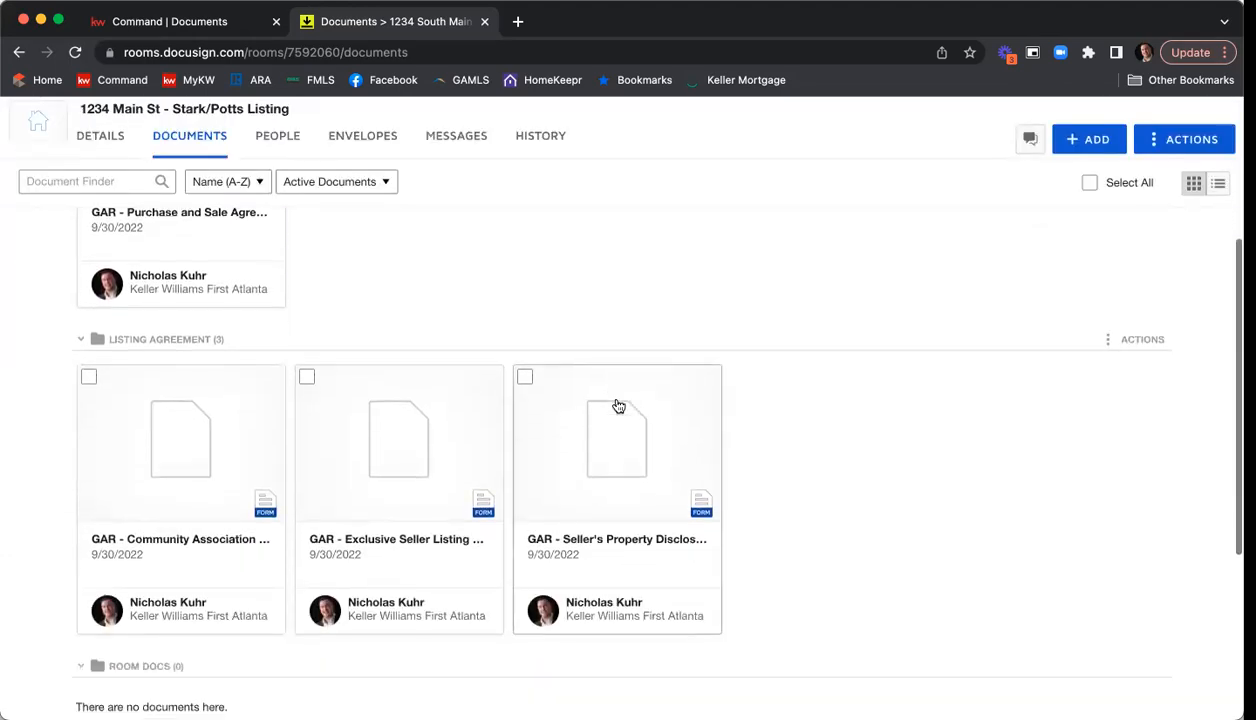
scroll(618, 405, "down", 5)
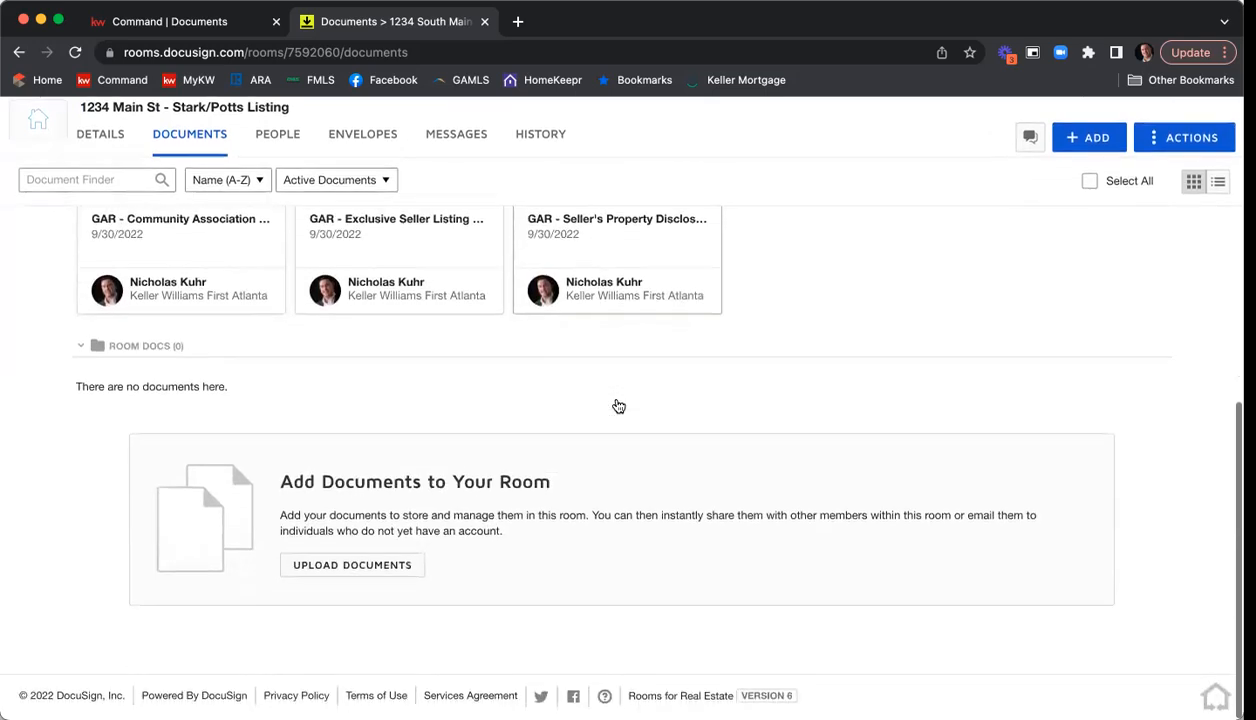
scroll(618, 405, "up", 10)
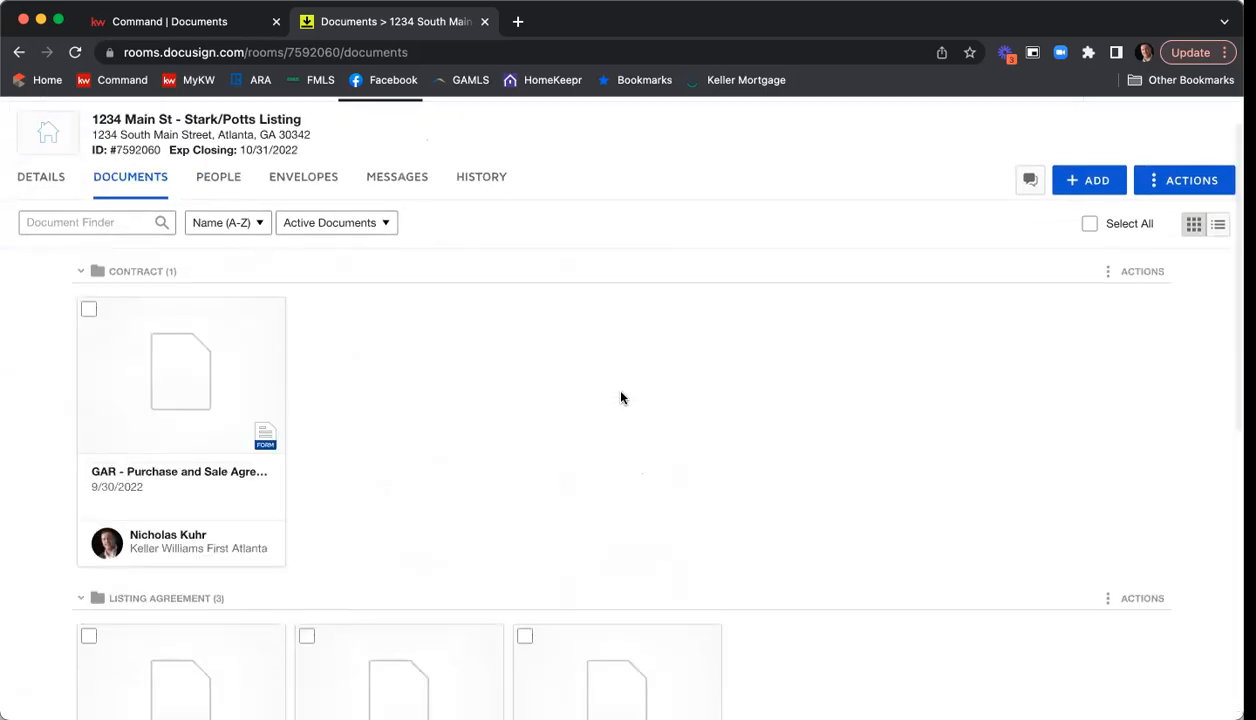
scroll(607, 408, "down", 3)
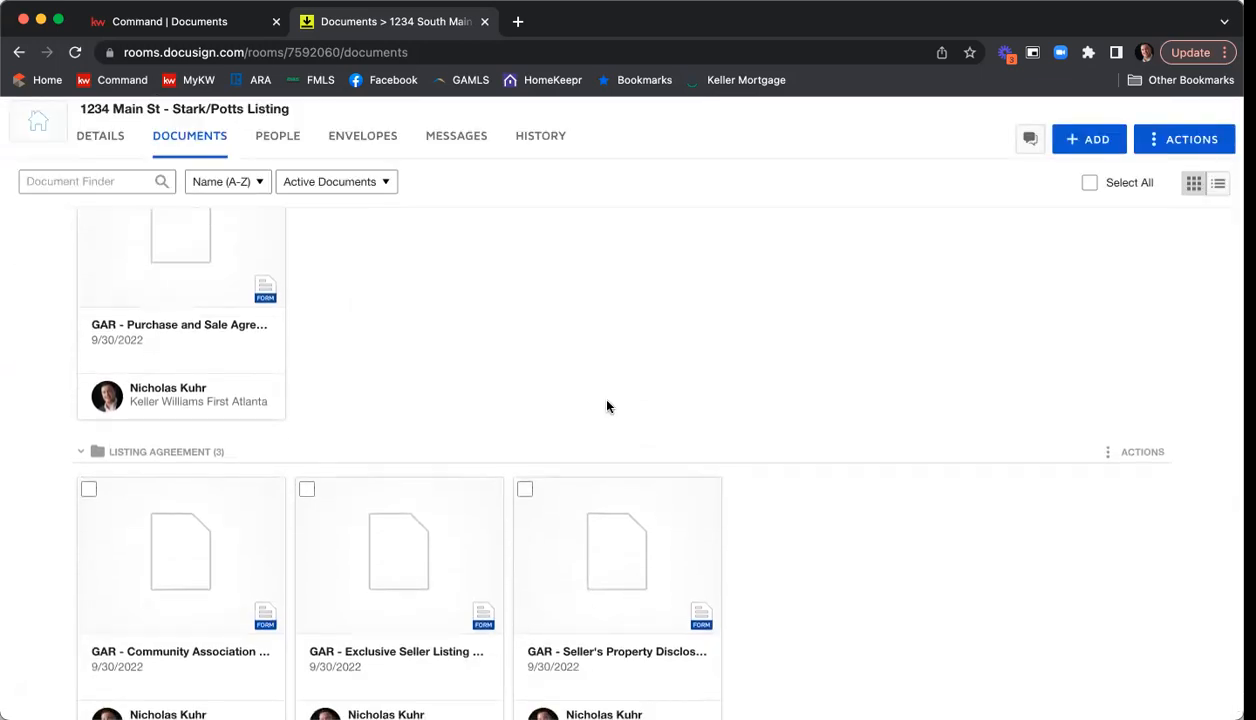
Open the Exclusive Seller Listing Agreement F101 from the Listing Agreement folder and fill in the property's tax parcel ID number.
scroll(607, 406, "down", 1)
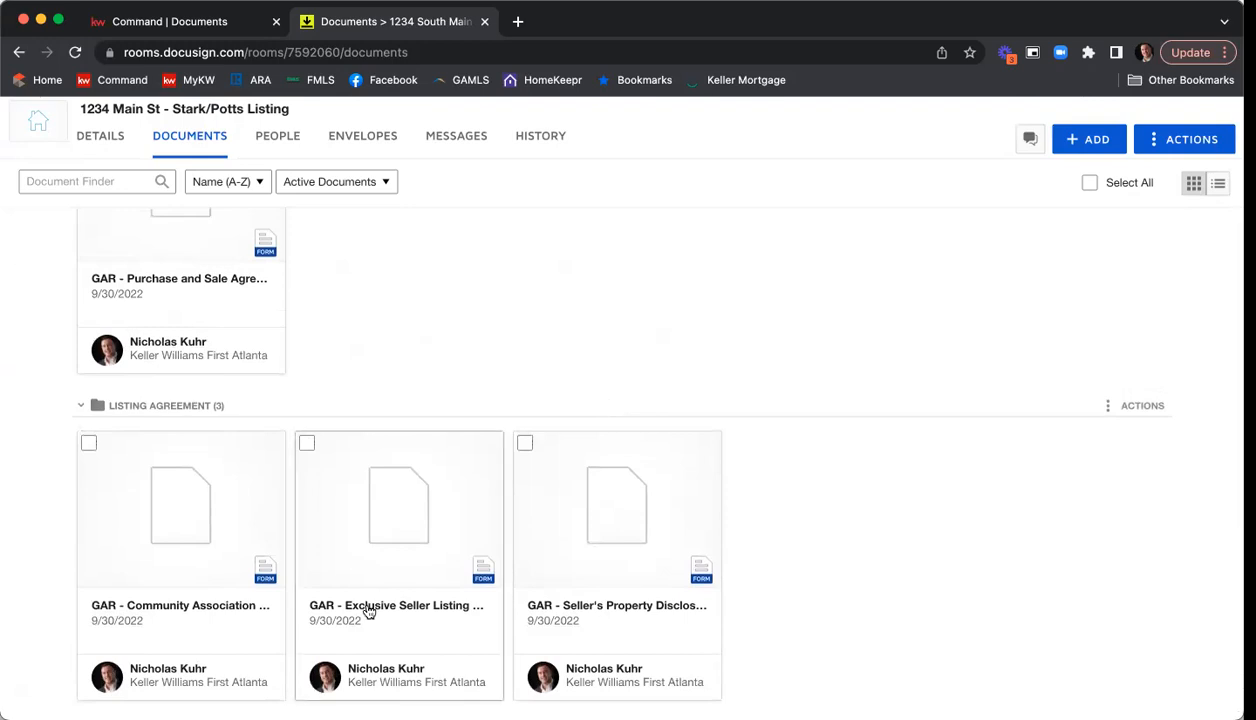
left_click(390, 515)
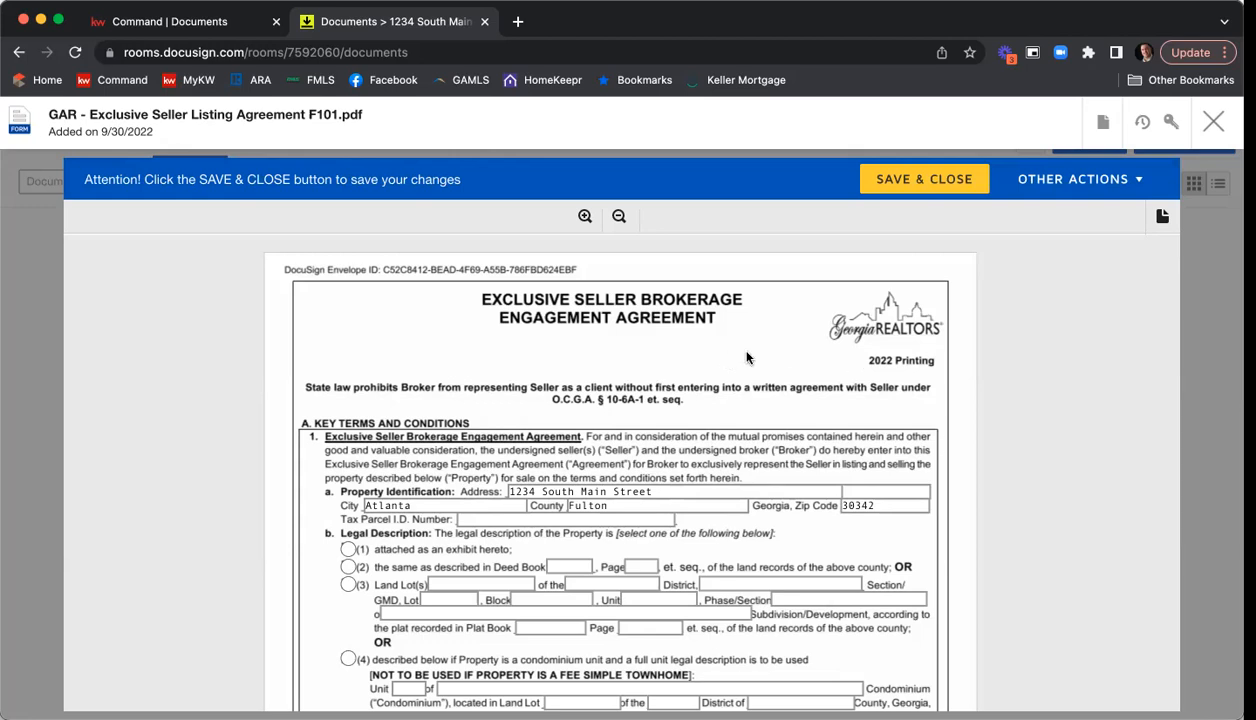
scroll(748, 357, "down", 3)
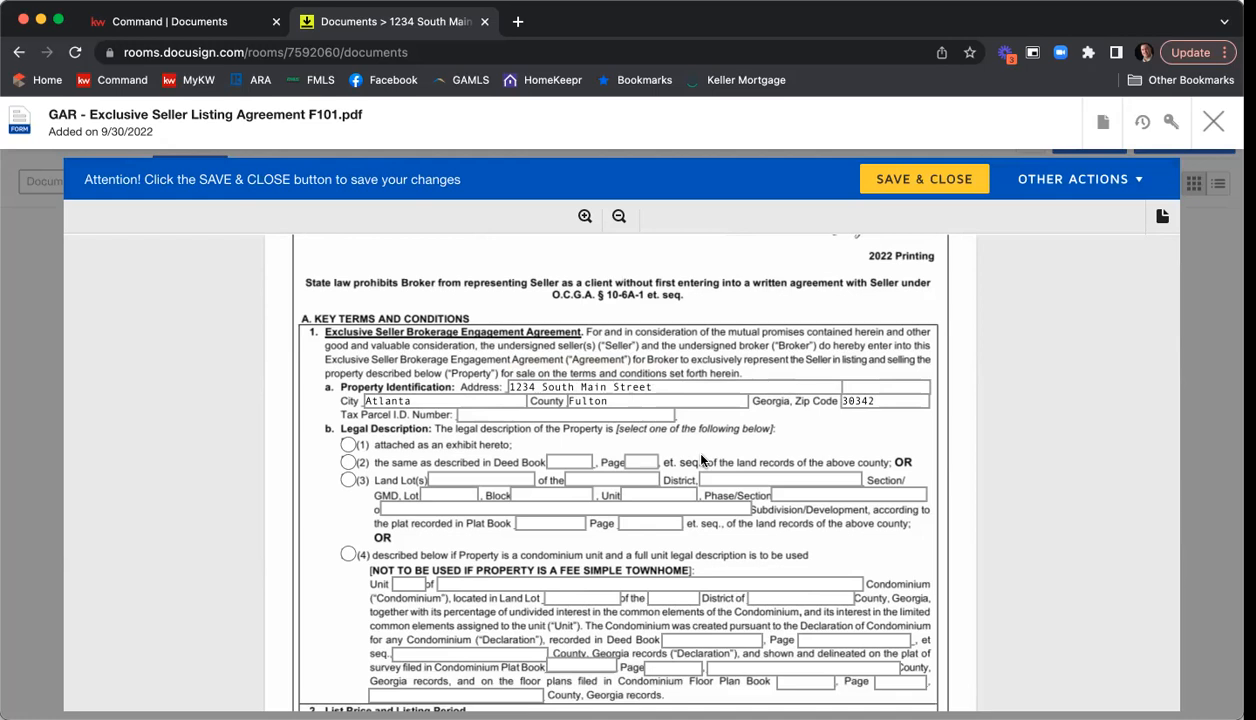
left_click(512, 416)
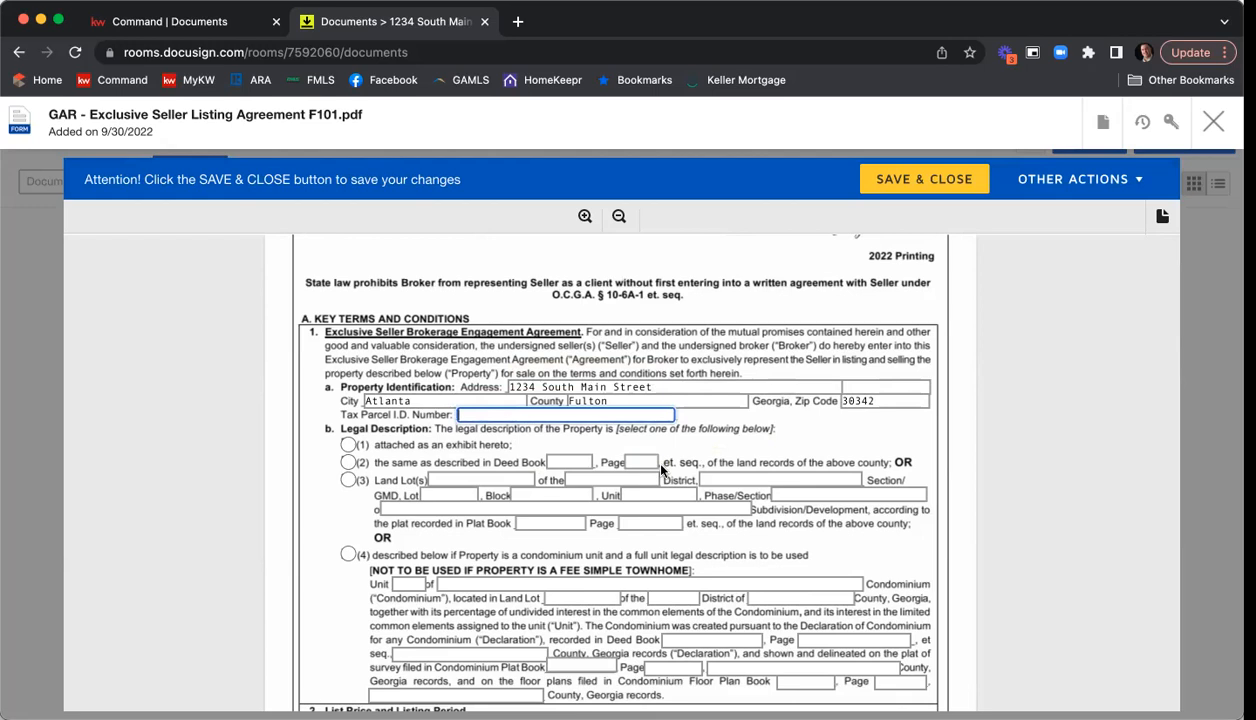
type("45647981234578")
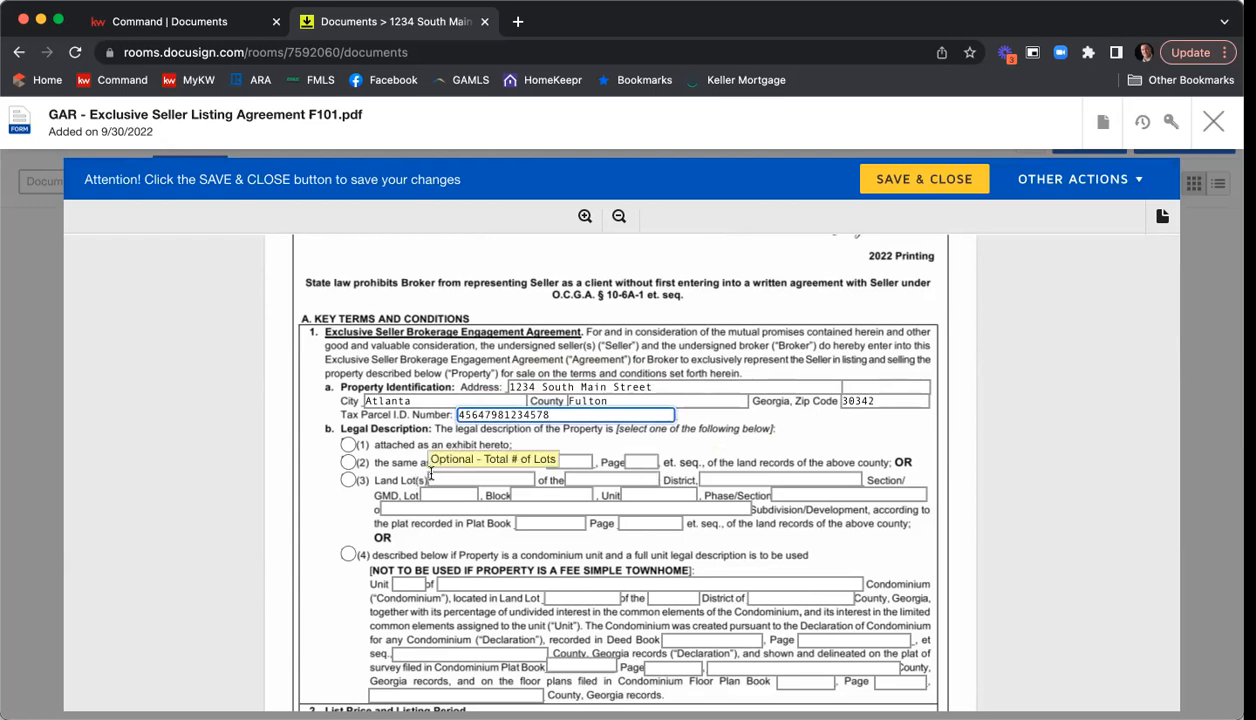
Mark the legal description of the property as attached as an exhibit, option (1).
scroll(306, 414, "down", 1)
scroll(306, 414, "down", 3)
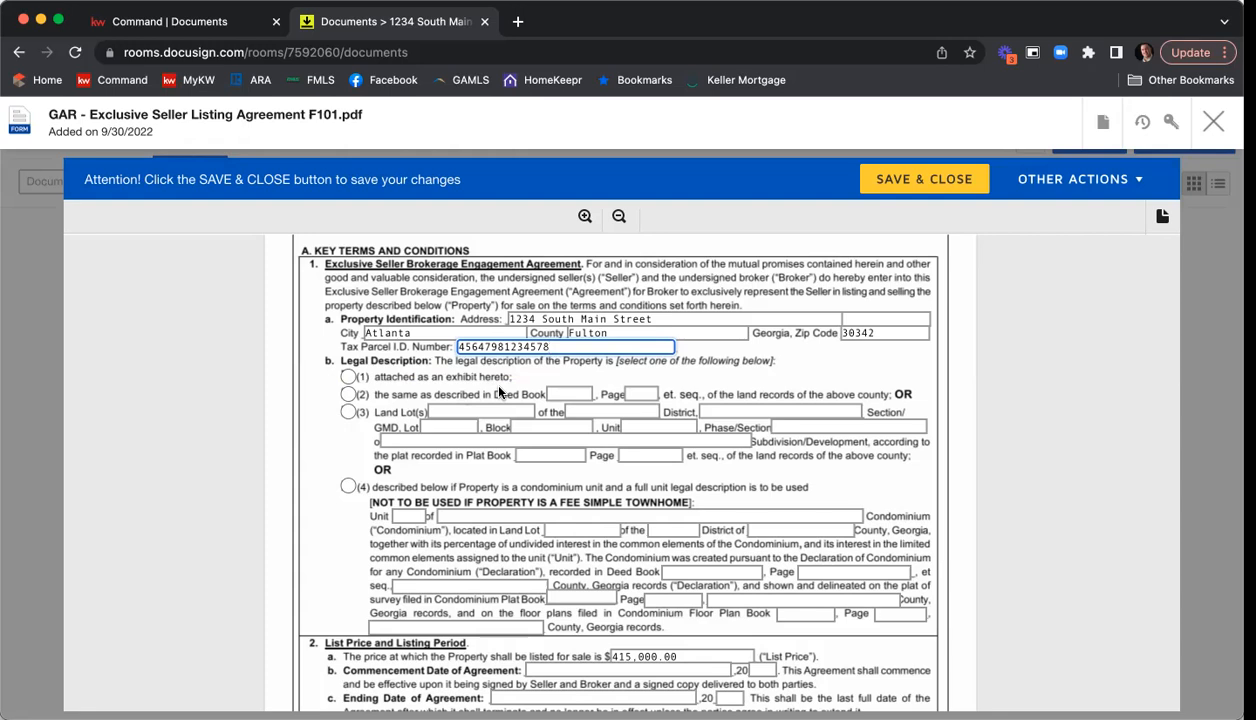
left_click(348, 377)
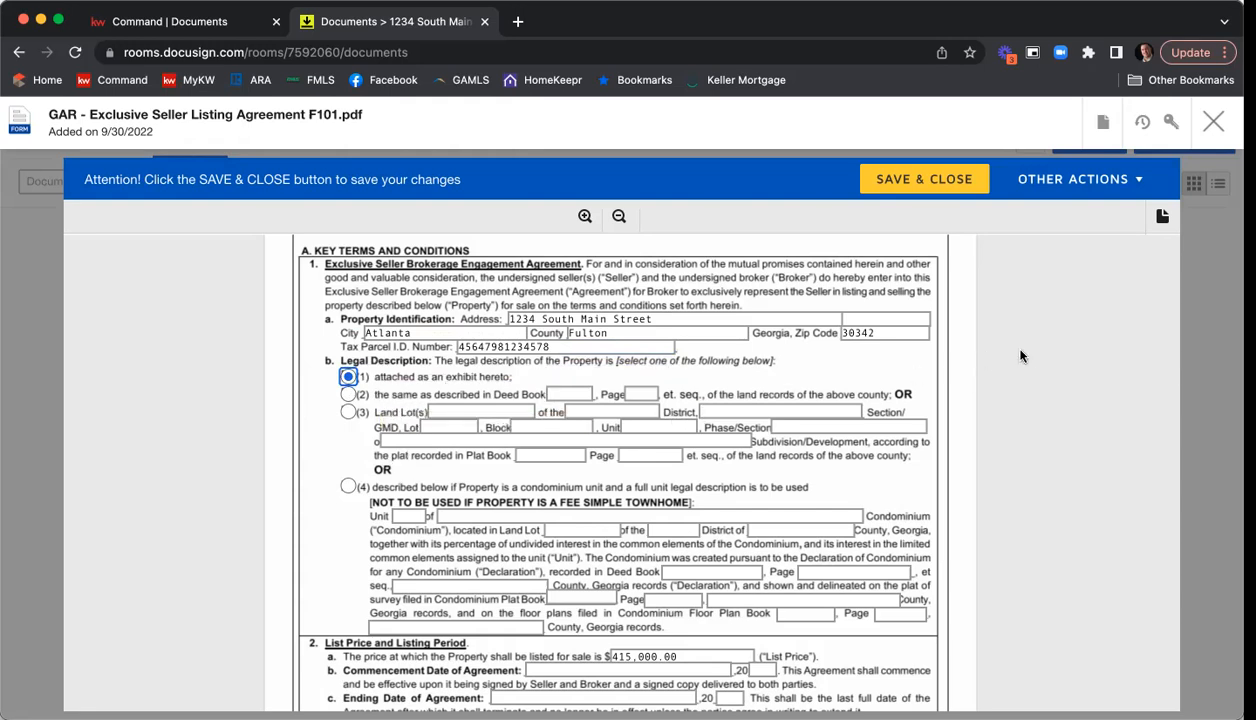
Set the commencement date of the agreement to 9/30 with year 22 in the List Price and Listing Period section.
scroll(1030, 355, "down", 3)
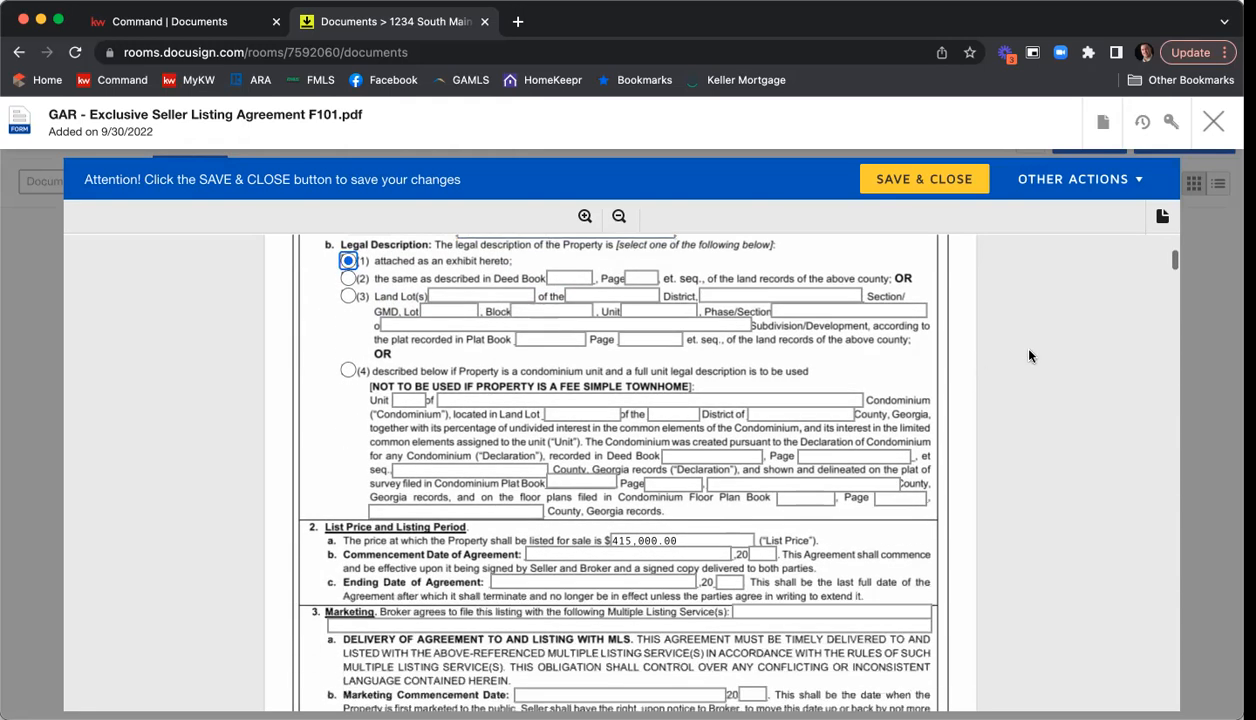
scroll(1030, 355, "down", 3)
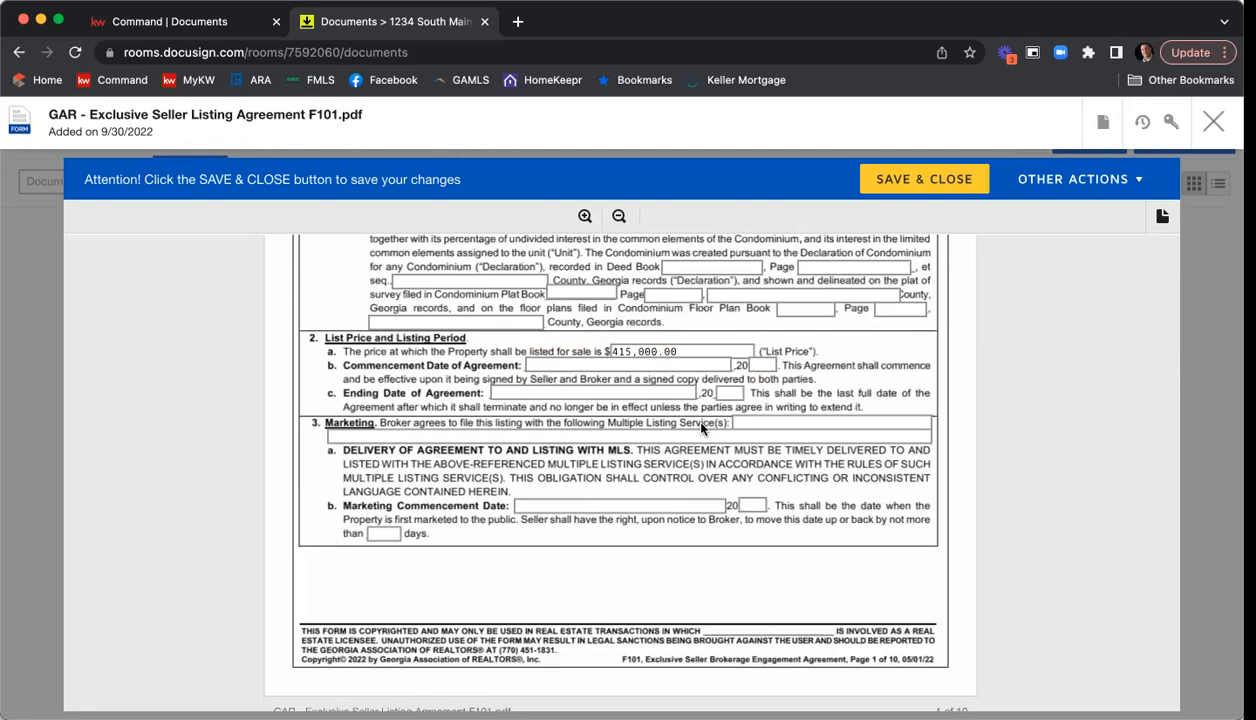
left_click(553, 363)
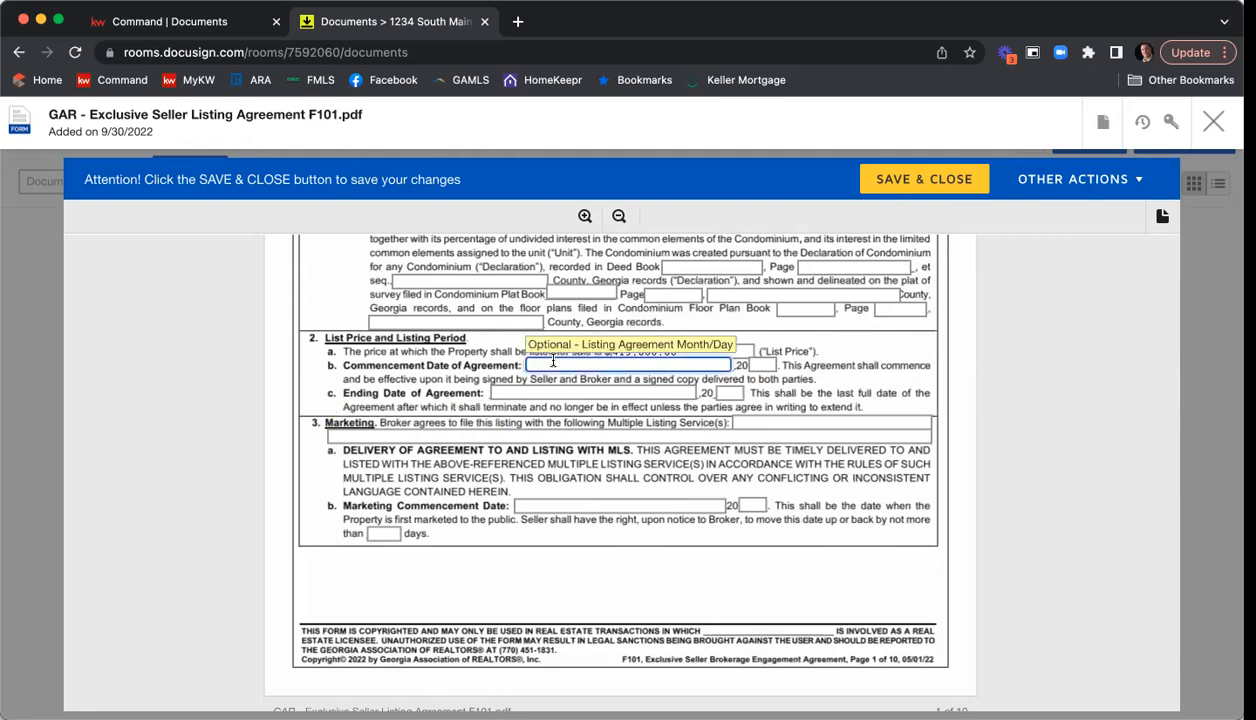
type("9/30")
left_click(766, 365)
type("22")
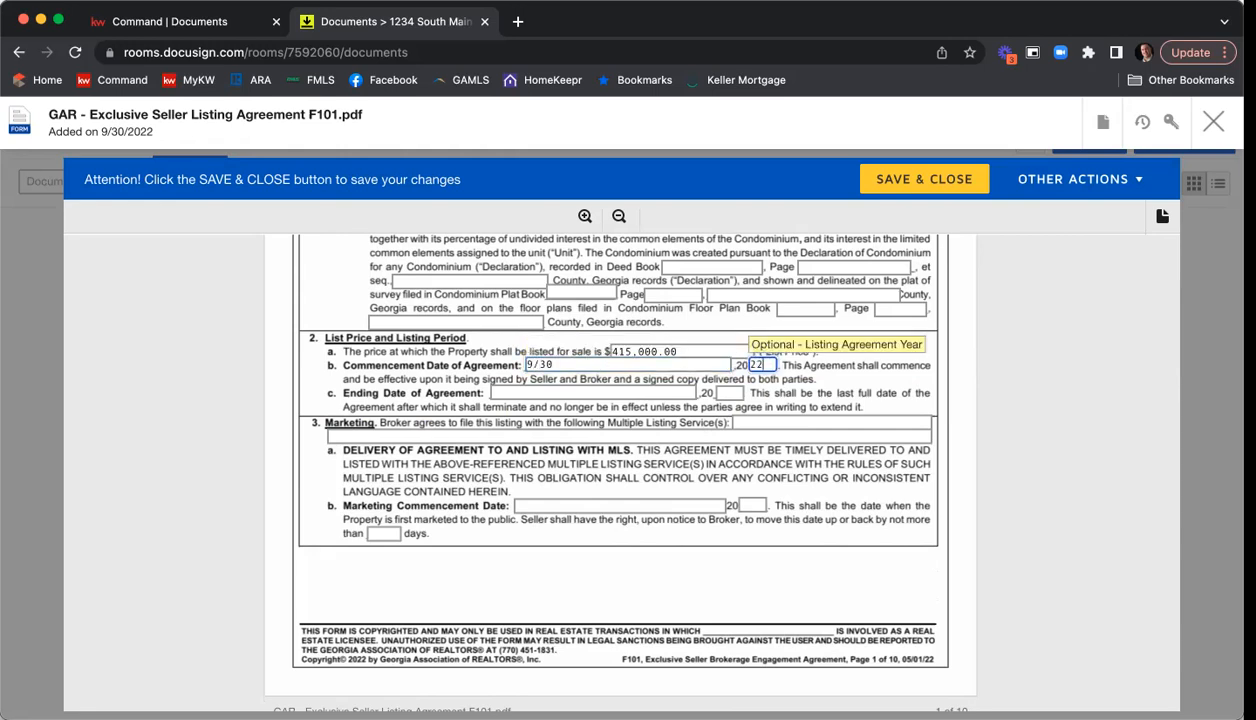
Set the ending date of the agreement to 11/30 with year 22.
left_click(494, 392)
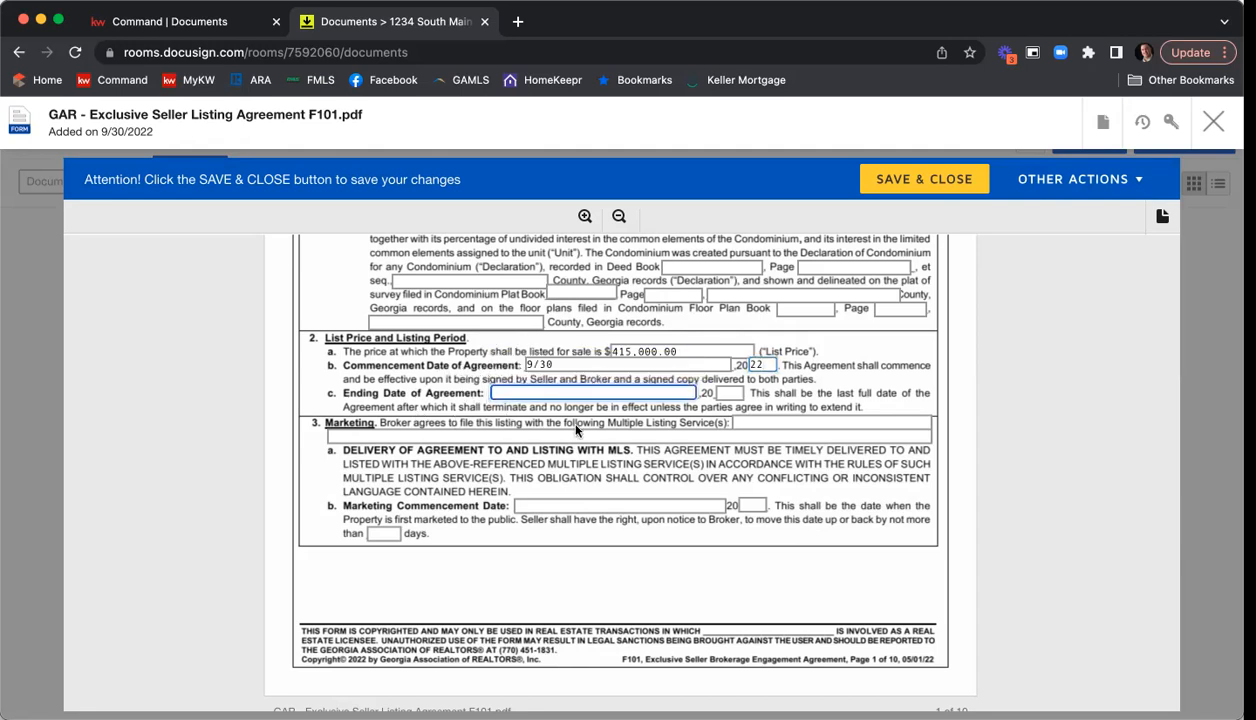
type("11/")
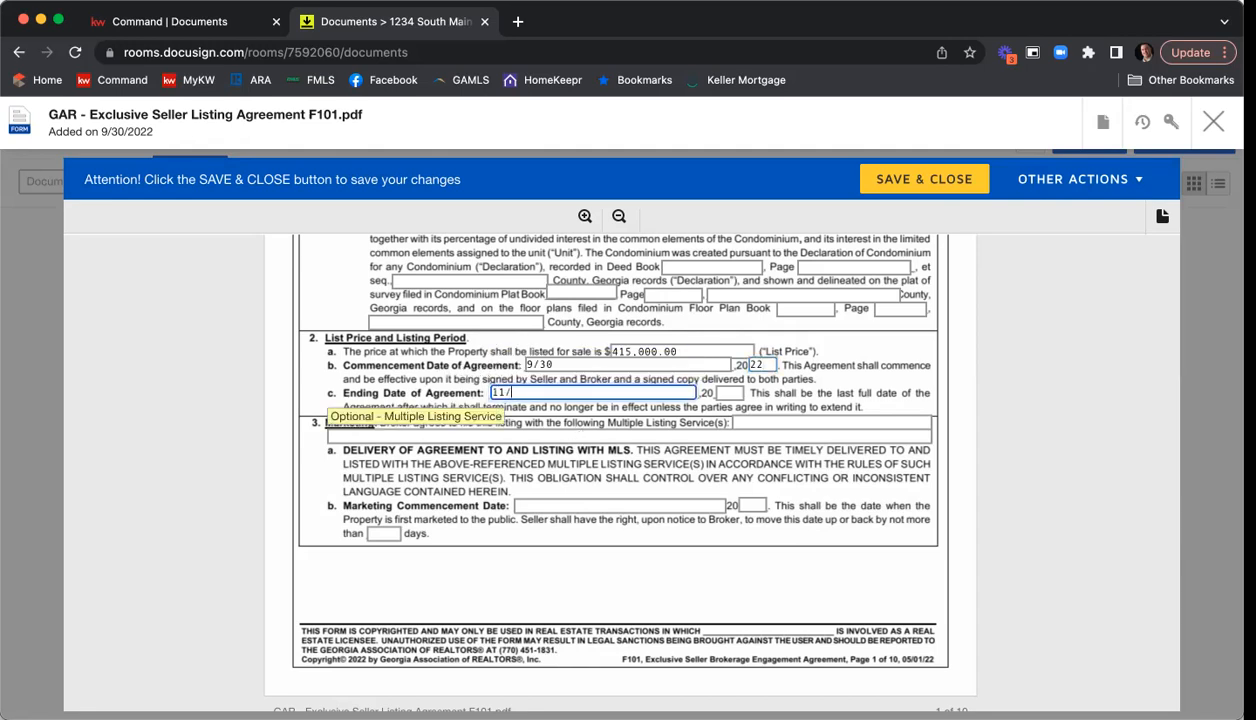
type("30")
left_click(732, 392)
type("22")
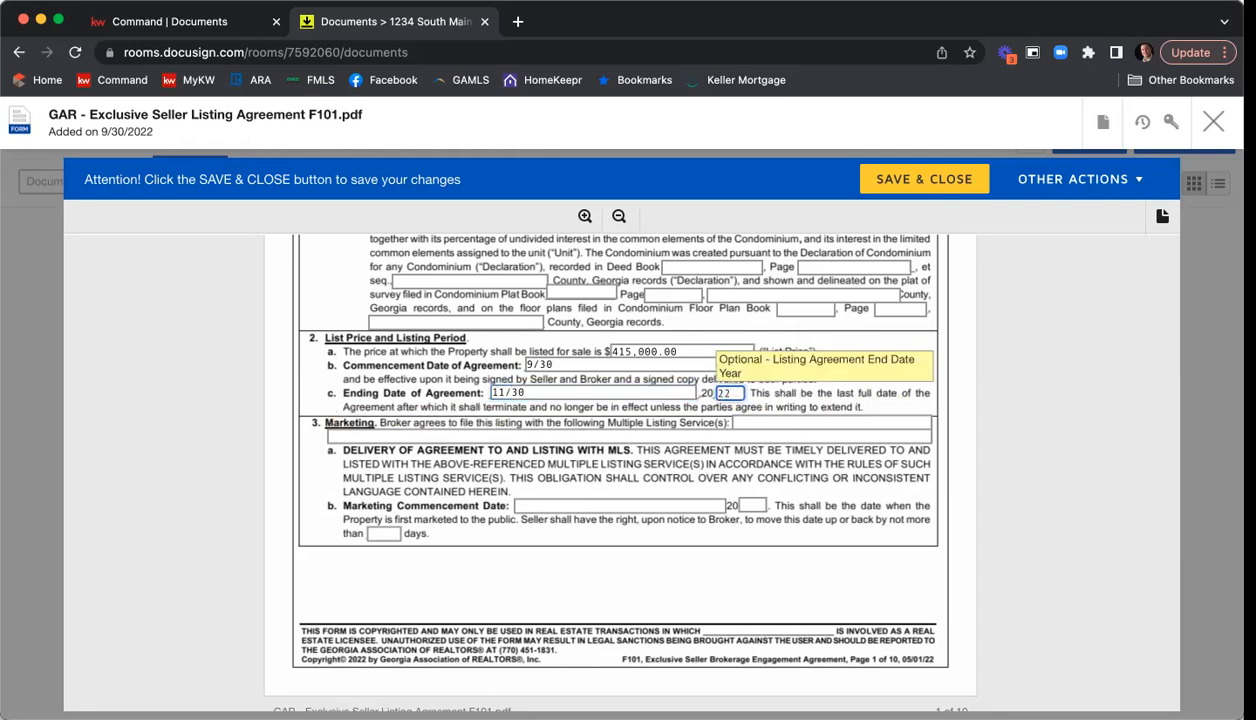
left_click(870, 355)
Enter "FMLS, GAMLS, & KWLS" as the multiple listing services in the Marketing section.
scroll(877, 360, "down", 1)
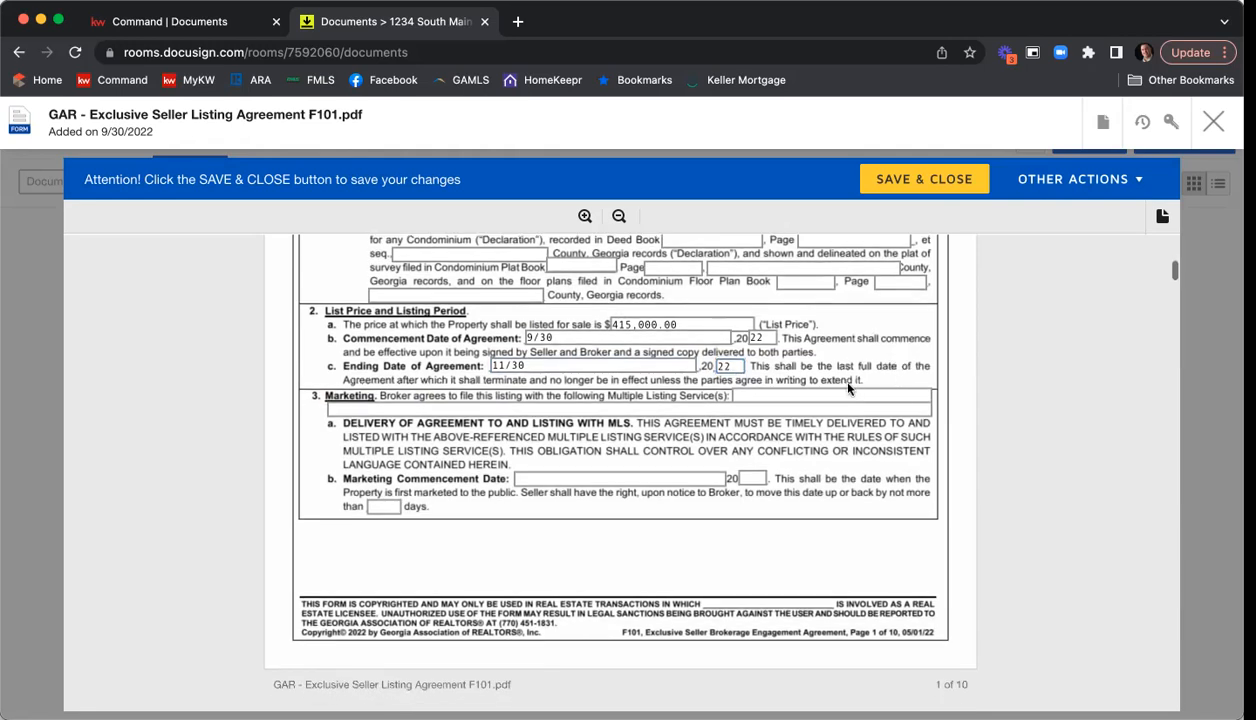
left_click(848, 395)
type("FMLS")
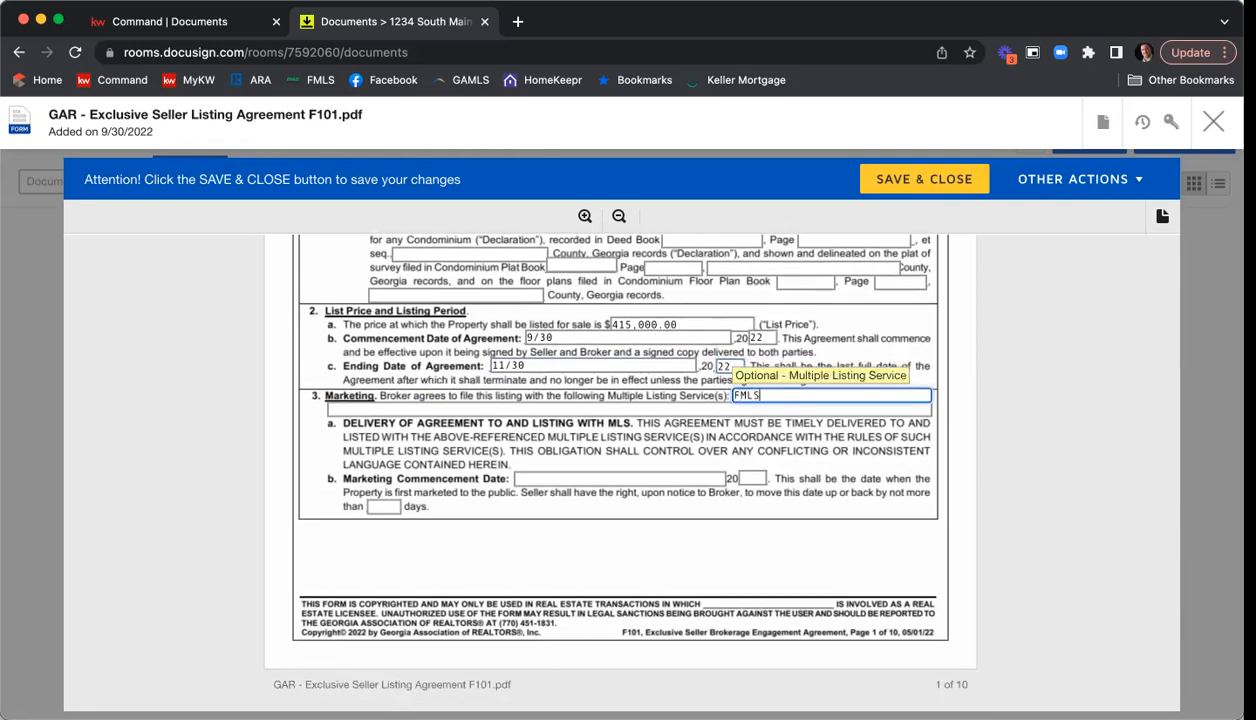
type(", GAMLS, & KWLS")
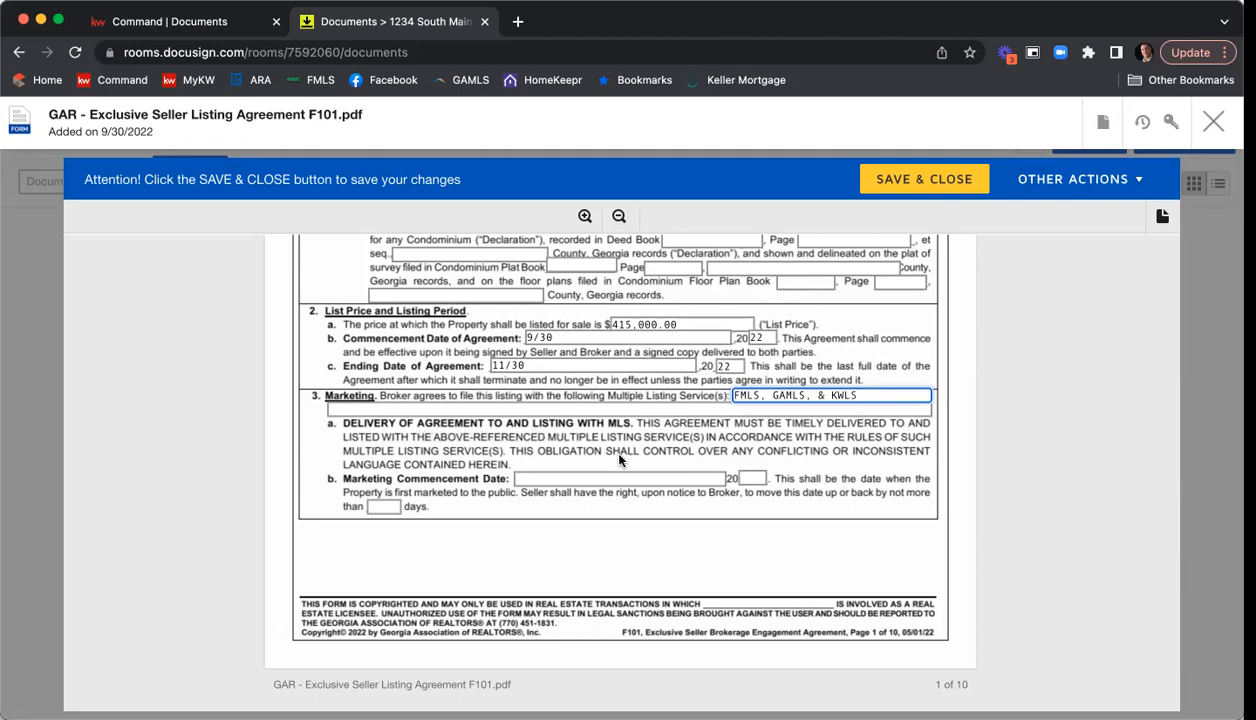
Set the marketing commencement date to 10/1 with year 22, movable by no more than 5 days.
left_click(700, 479)
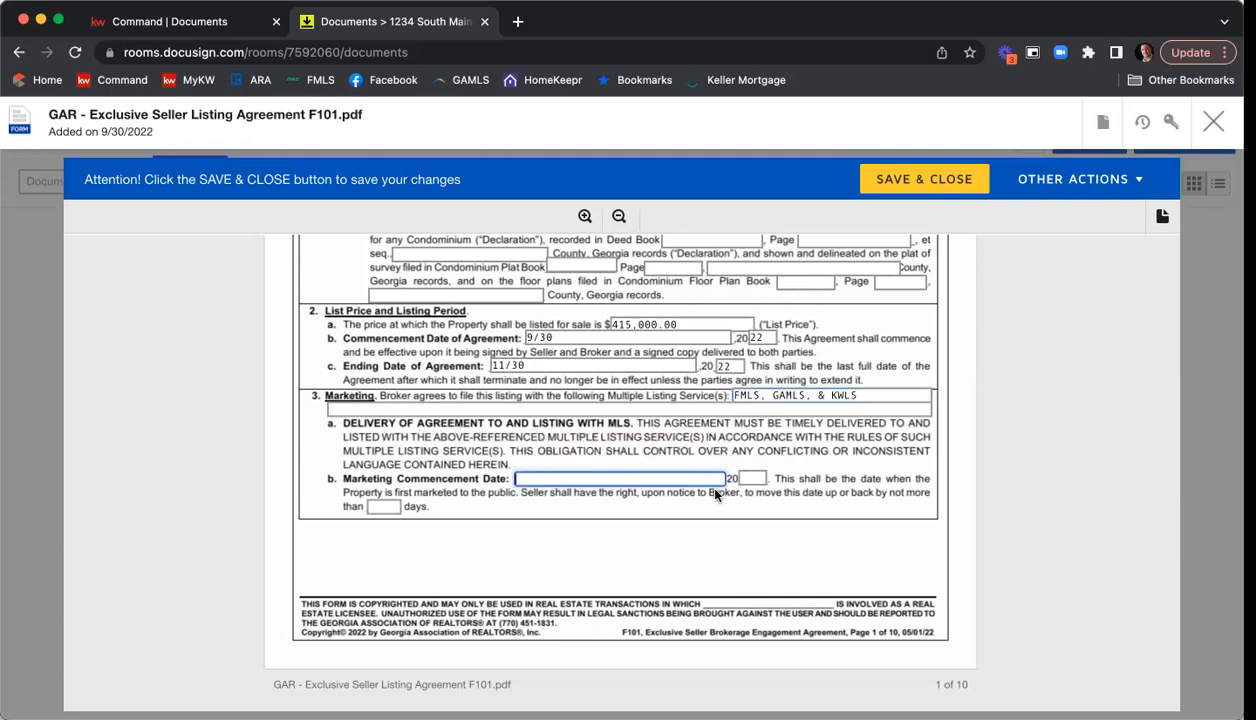
type("10/1/")
key("BackSpace")
key("Tab")
type("22")
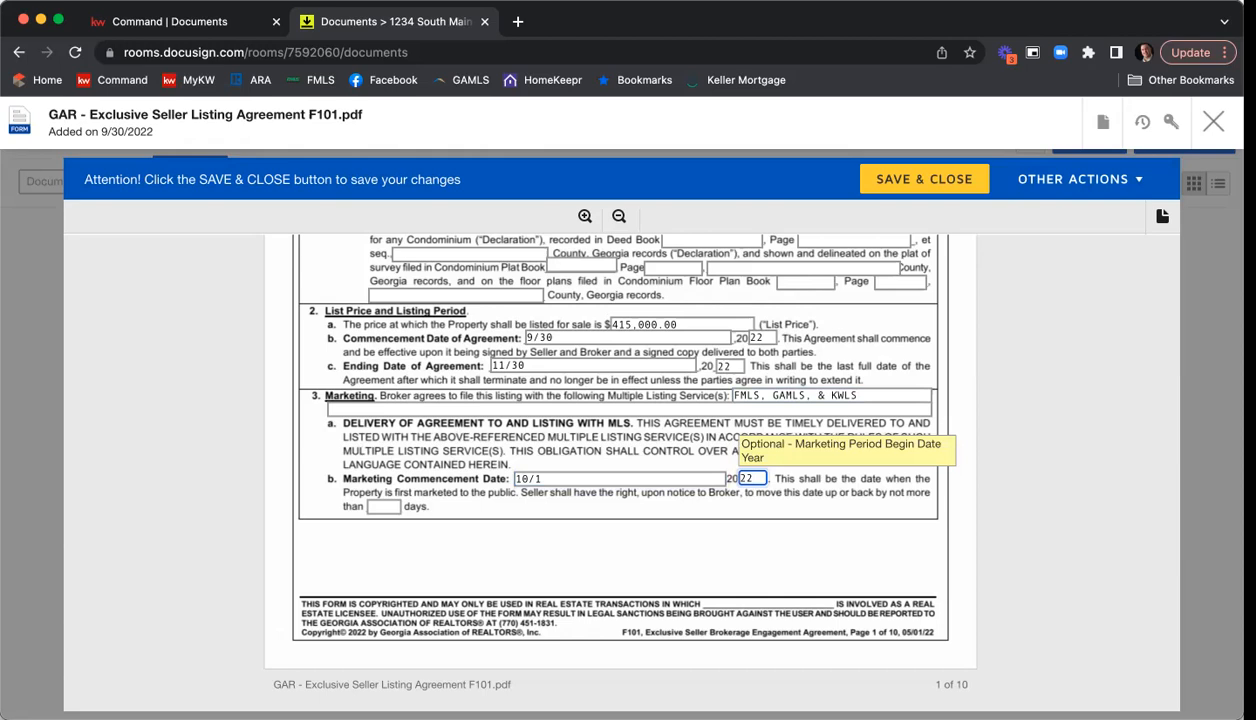
left_click(382, 507)
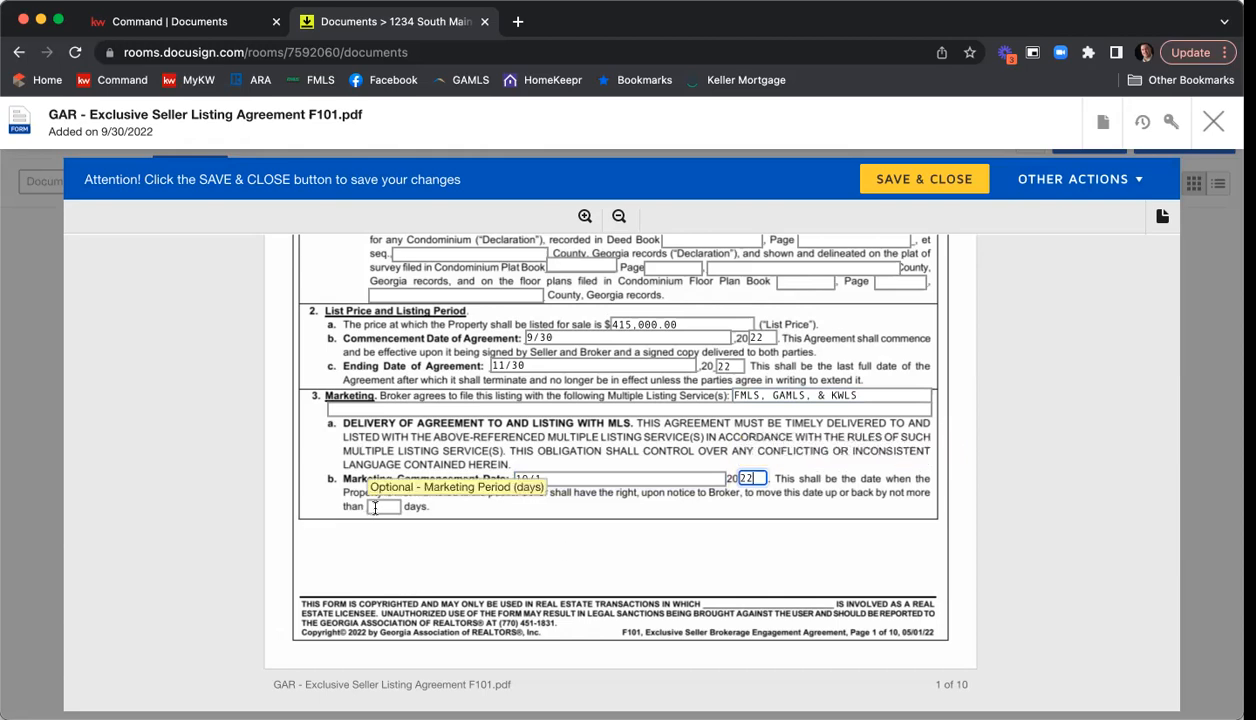
type("5")
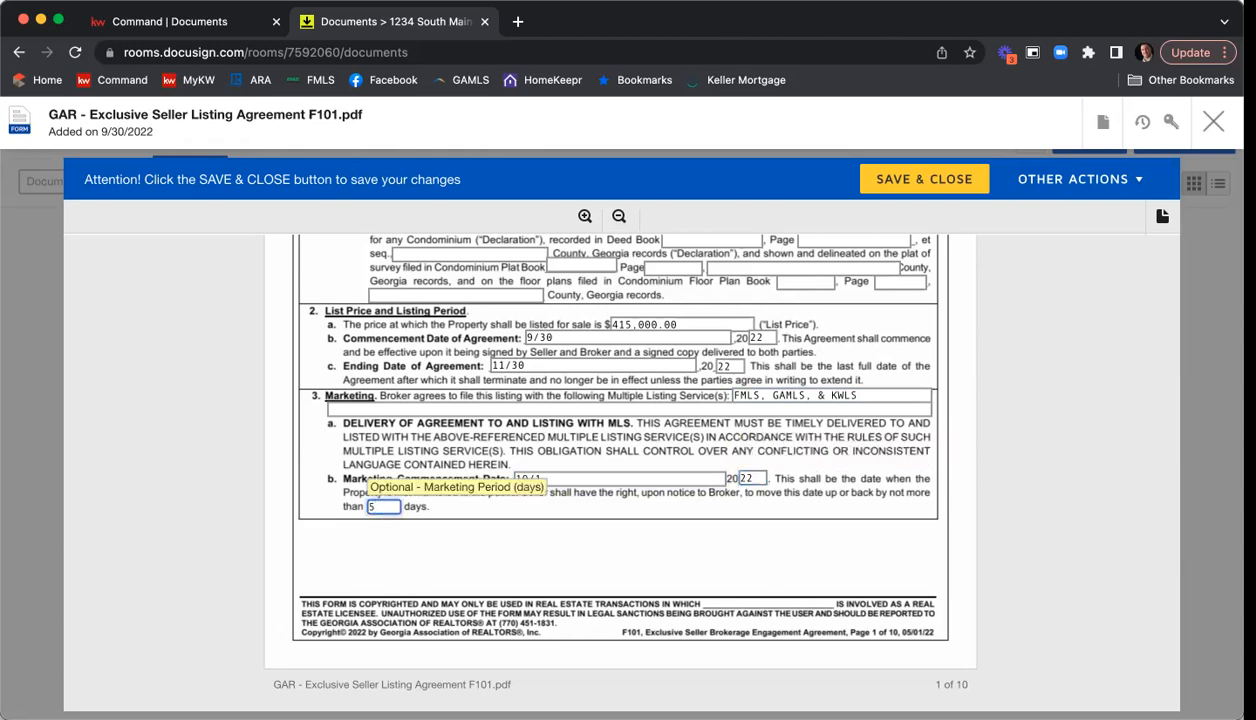
left_click(951, 461)
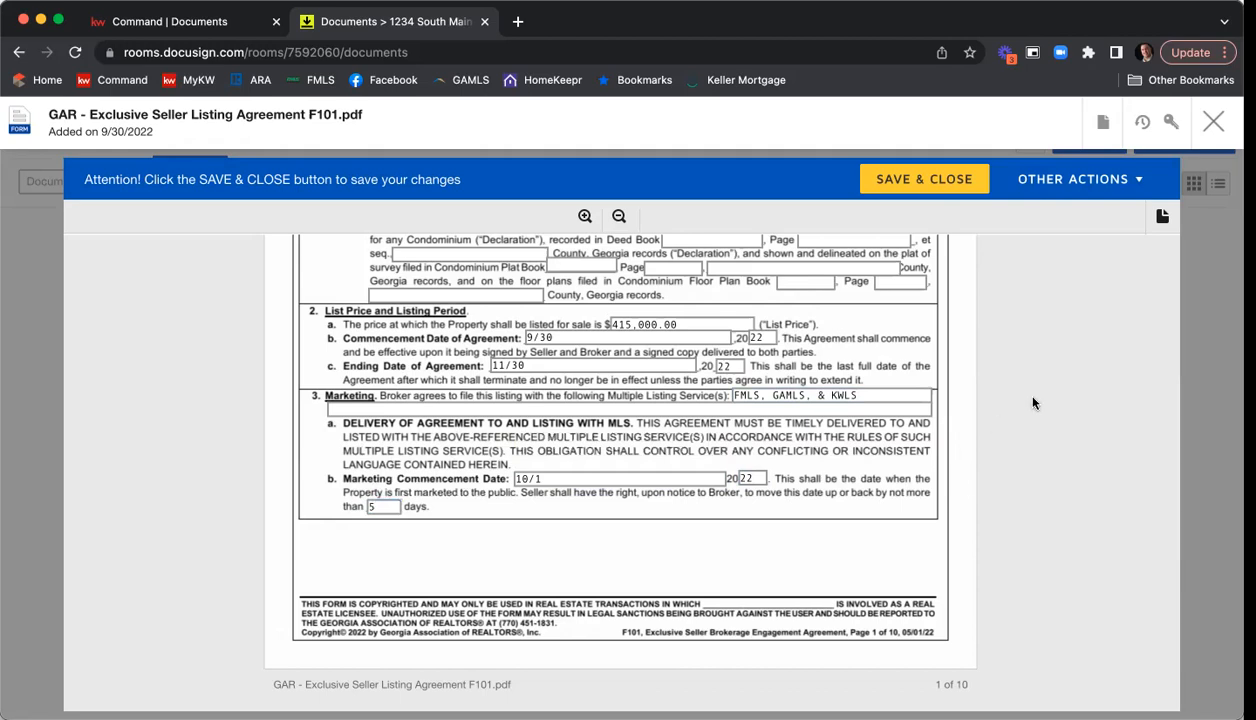
Select percentage commissions in the Commission section: 6 percent of the sales price to the broker and 3% to the cooperating broker.
scroll(1055, 402, "down", 5)
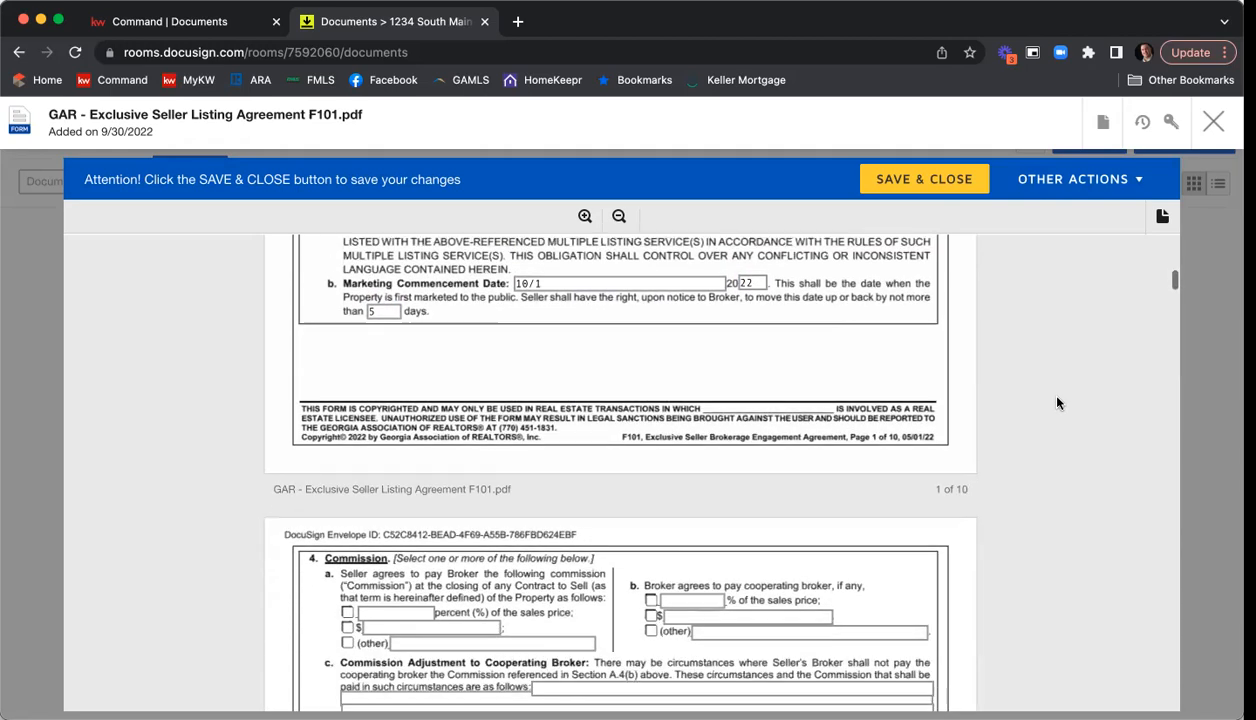
scroll(1057, 403, "down", 5)
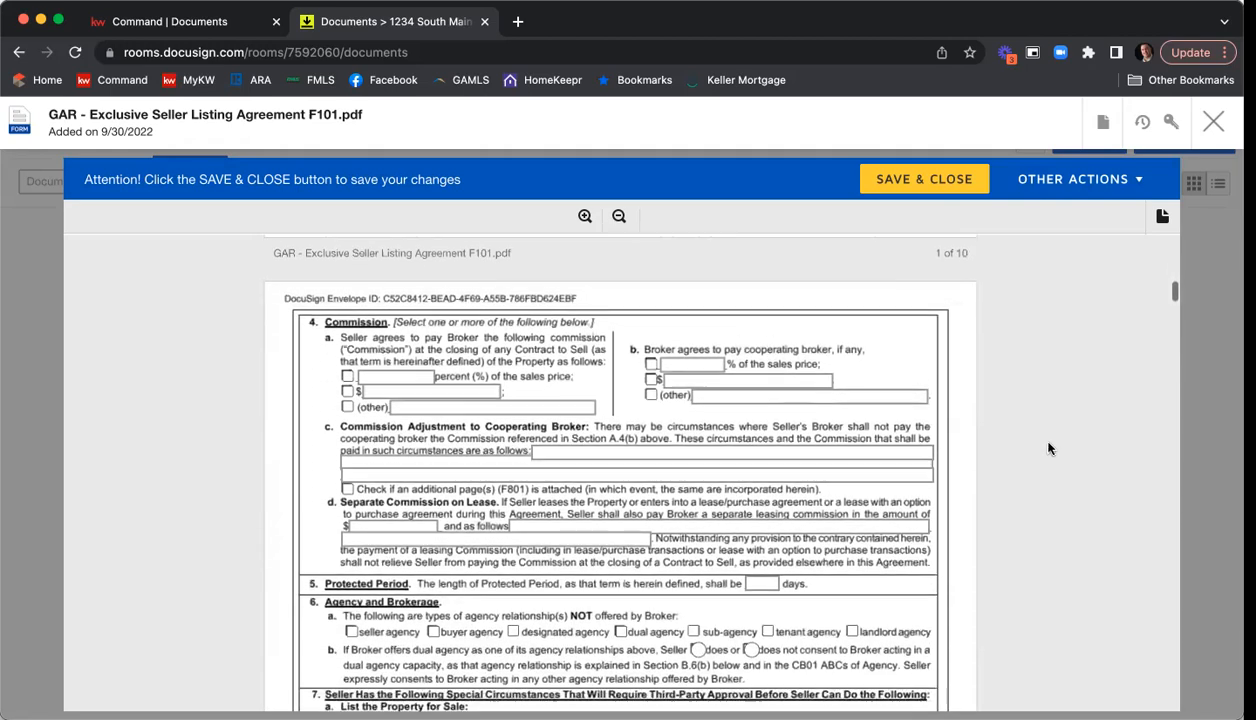
left_click(348, 369)
left_click(399, 368)
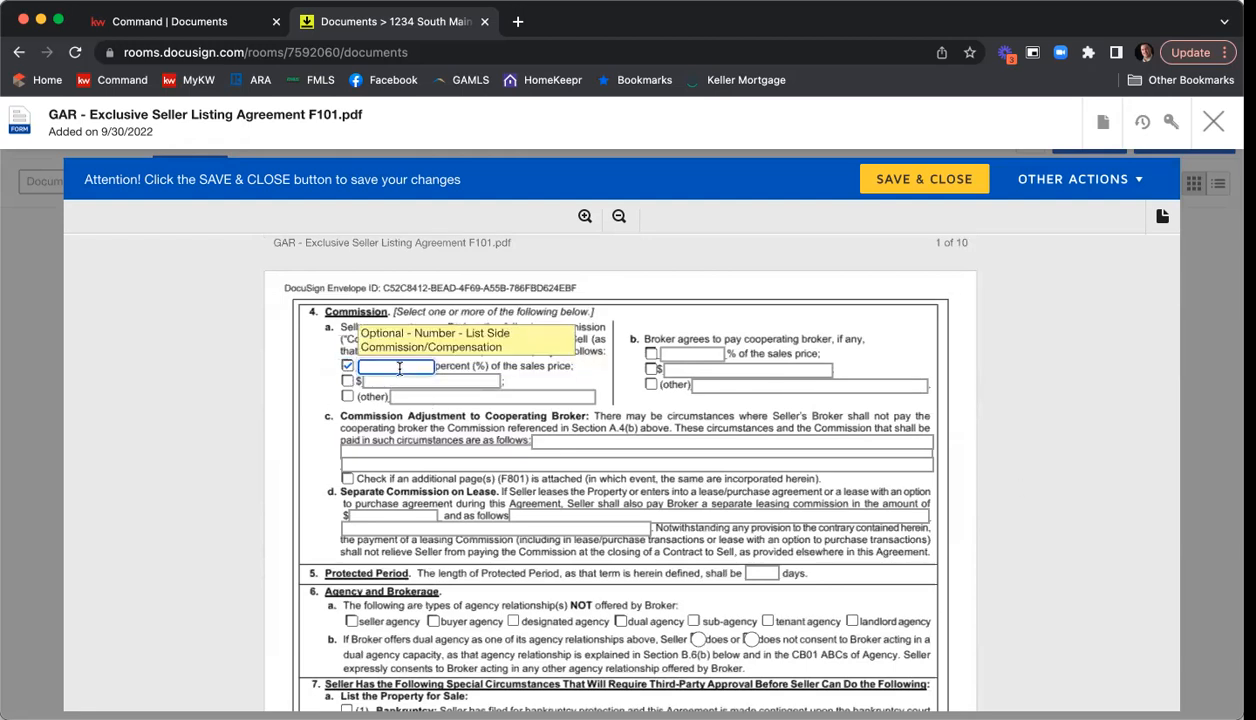
type("6")
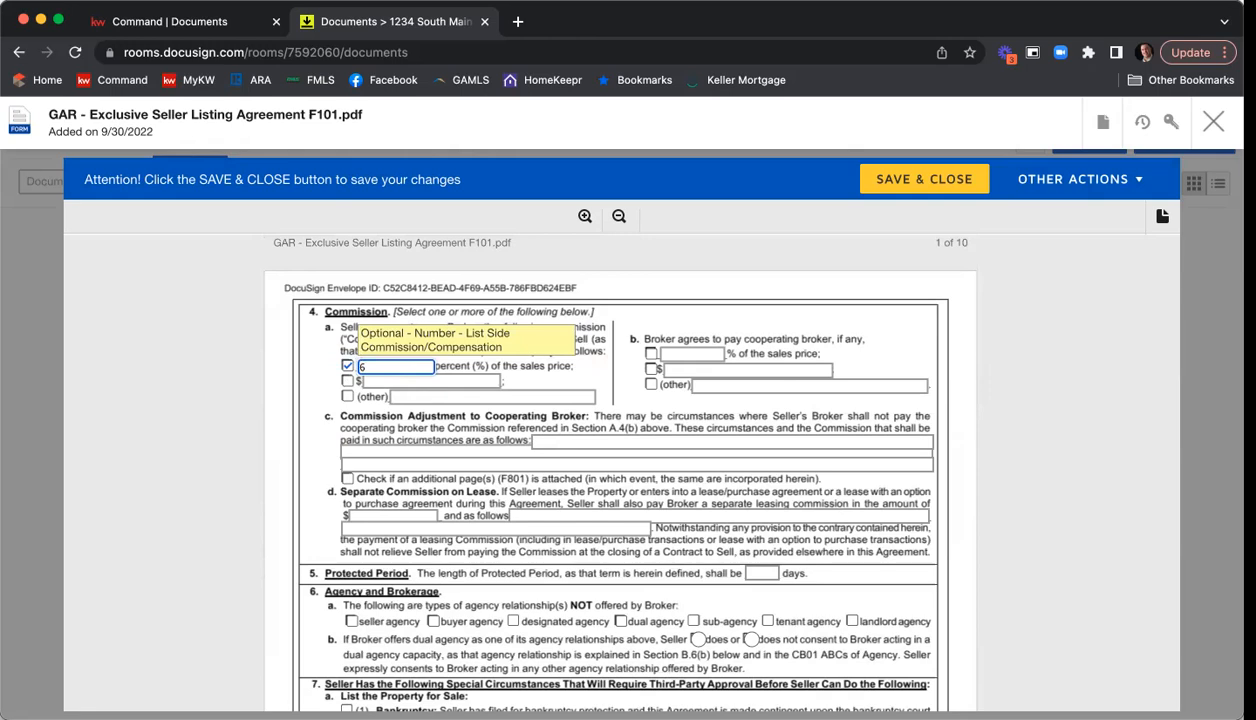
left_click(651, 353)
left_click(689, 353)
type("3")
left_click(977, 373)
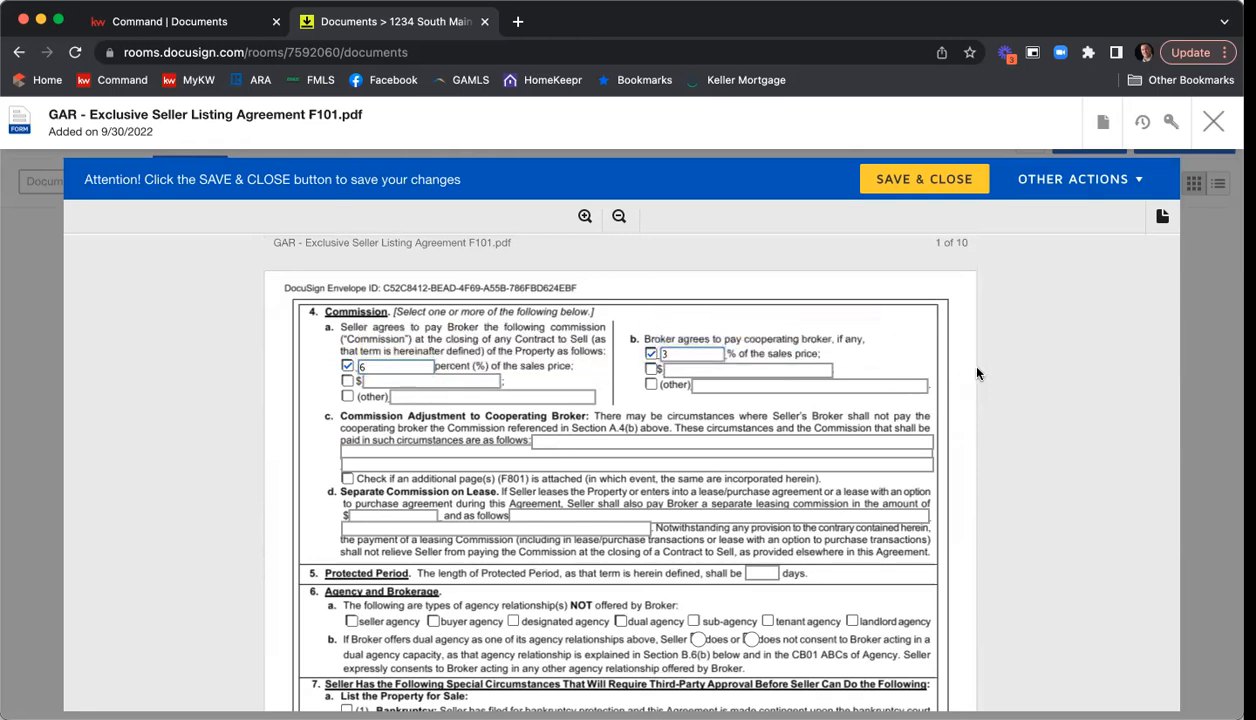
Set the separate commission on lease to $0 and enter "N/A" for how it is payable.
scroll(1004, 403, "down", 1)
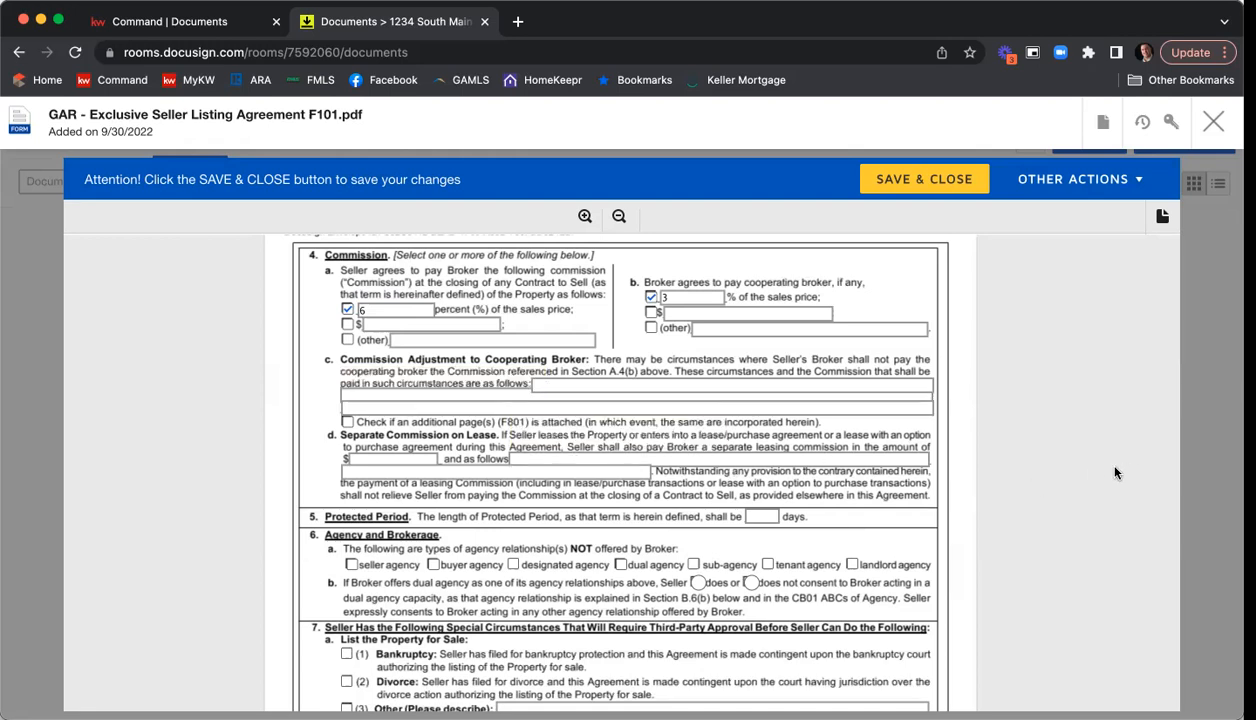
left_click(380, 457)
type("0")
key("Tab")
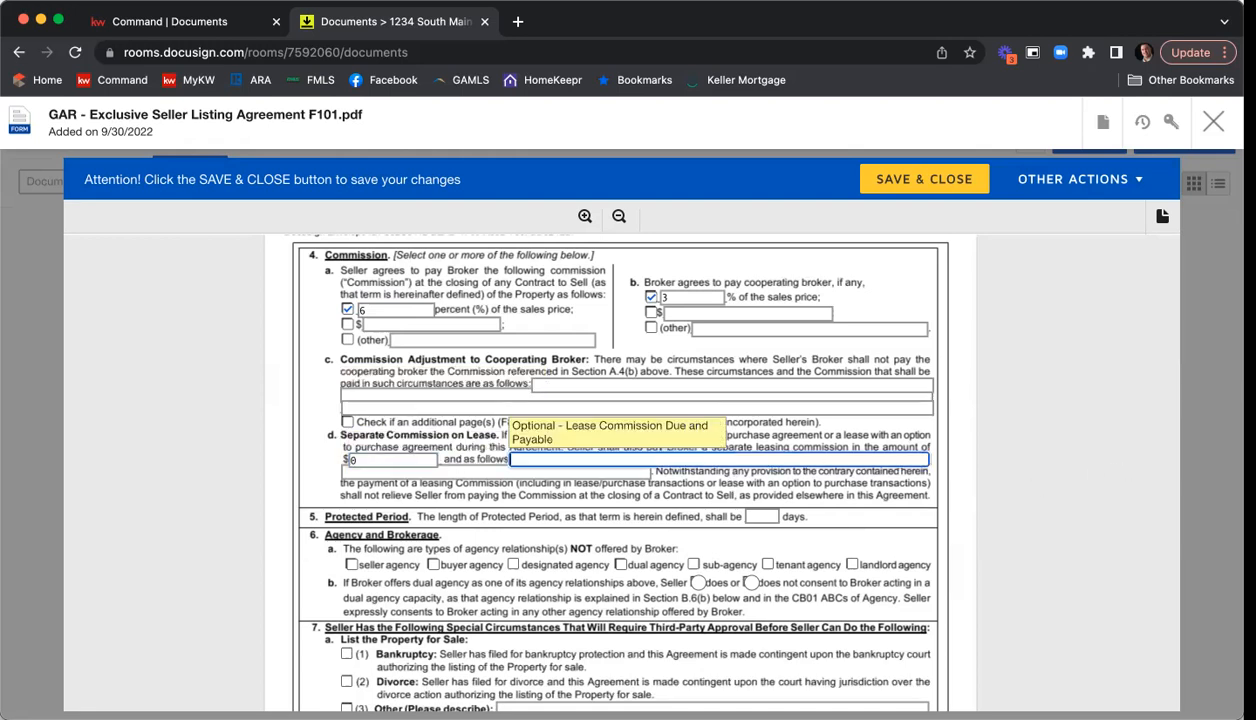
type("N/A")
Set the length of the Protected Period to 90 days.
scroll(800, 470, "down", 1)
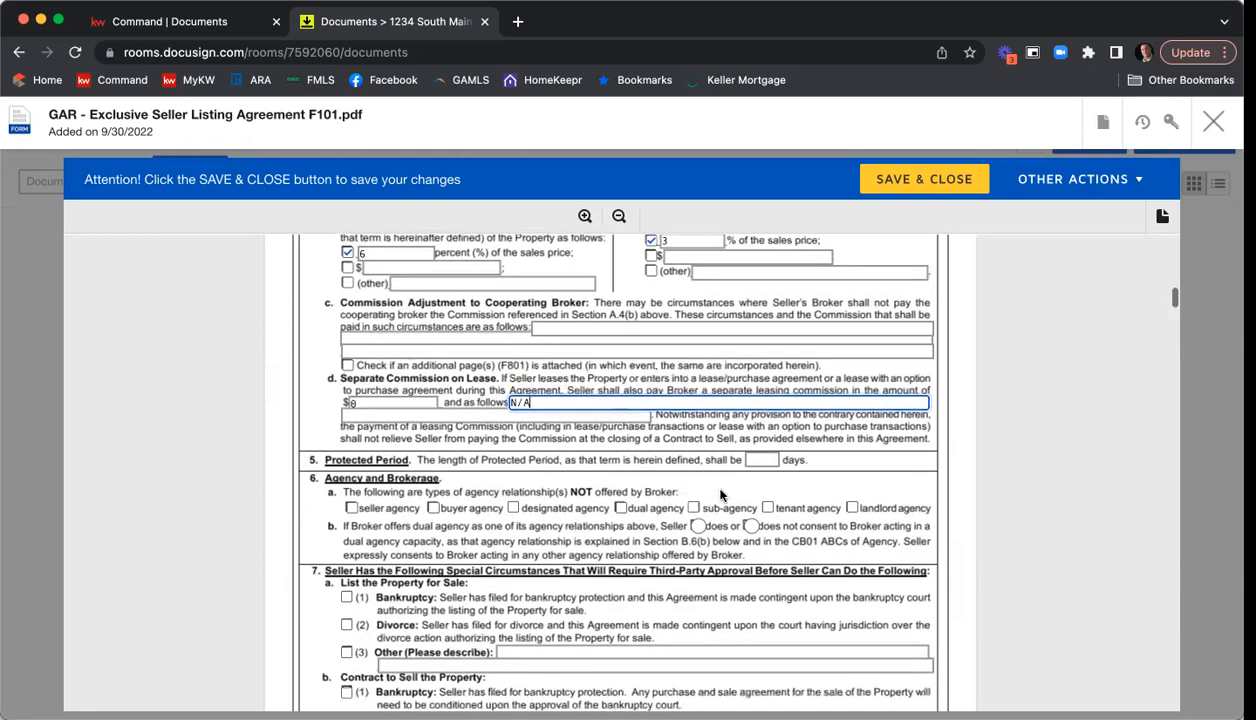
left_click(762, 460)
type("90")
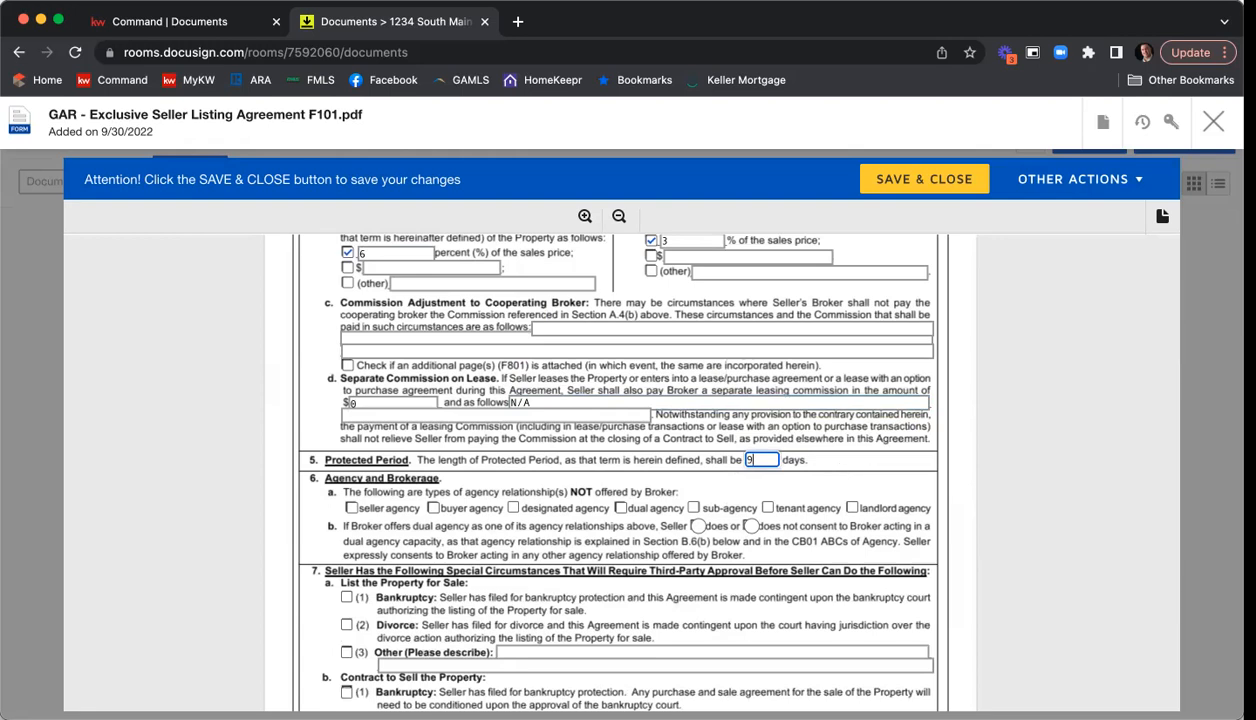
Mark dual agency and sub-agency as not offered by the broker, and state that the seller does not consent to dual agency.
scroll(627, 454, "down", 1)
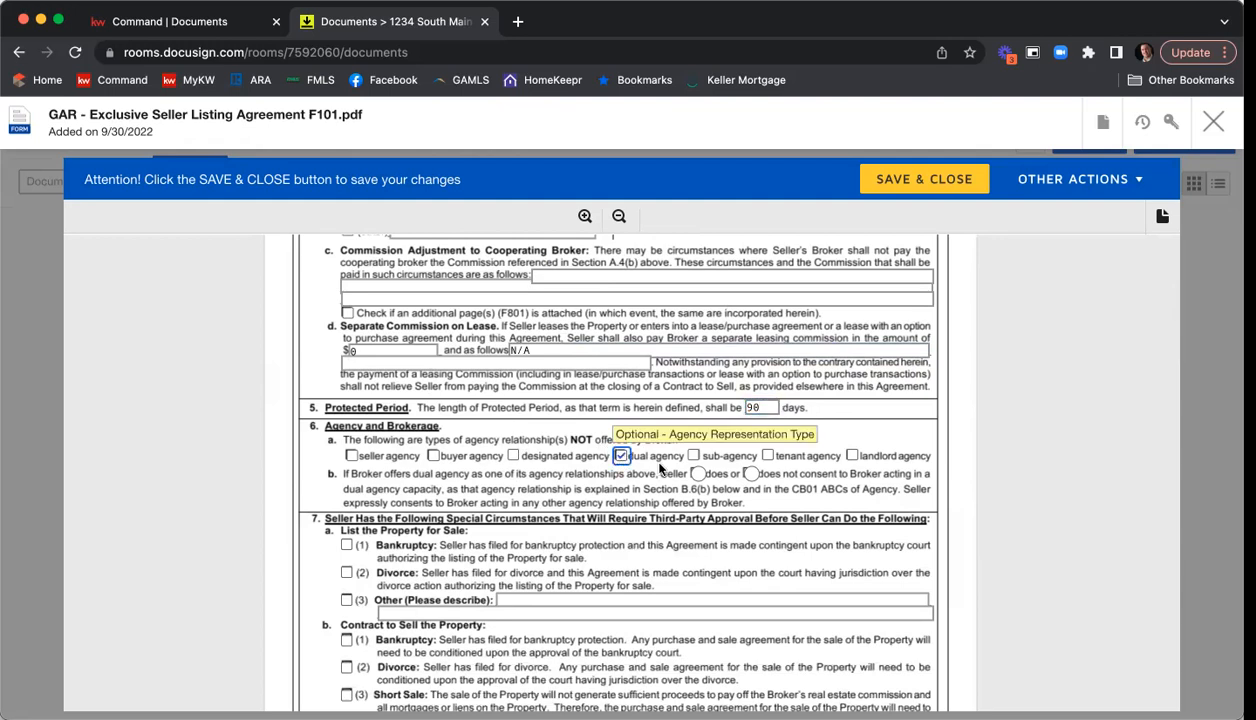
left_click(621, 455)
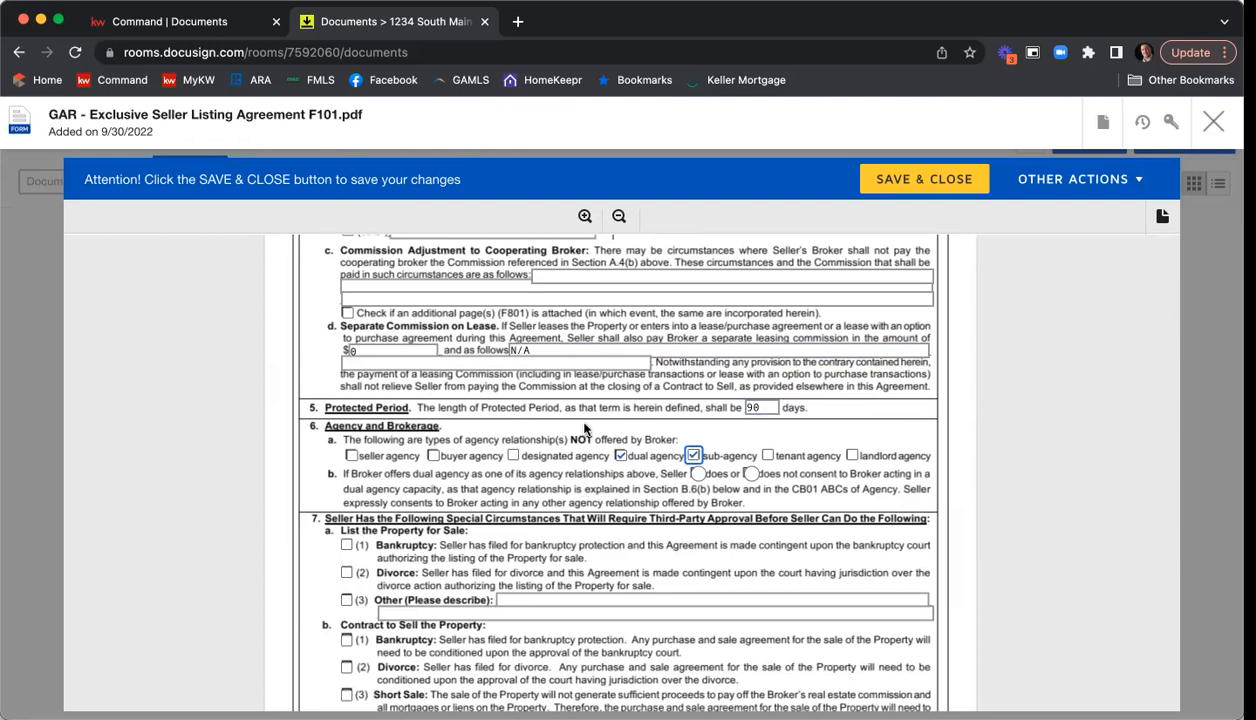
left_click(749, 474)
Mark in the Negotiation section that the seller does authorize the broker to assist in negotiating.
scroll(1041, 431, "down", 2)
scroll(1041, 431, "down", 2)
scroll(1041, 431, "down", 5)
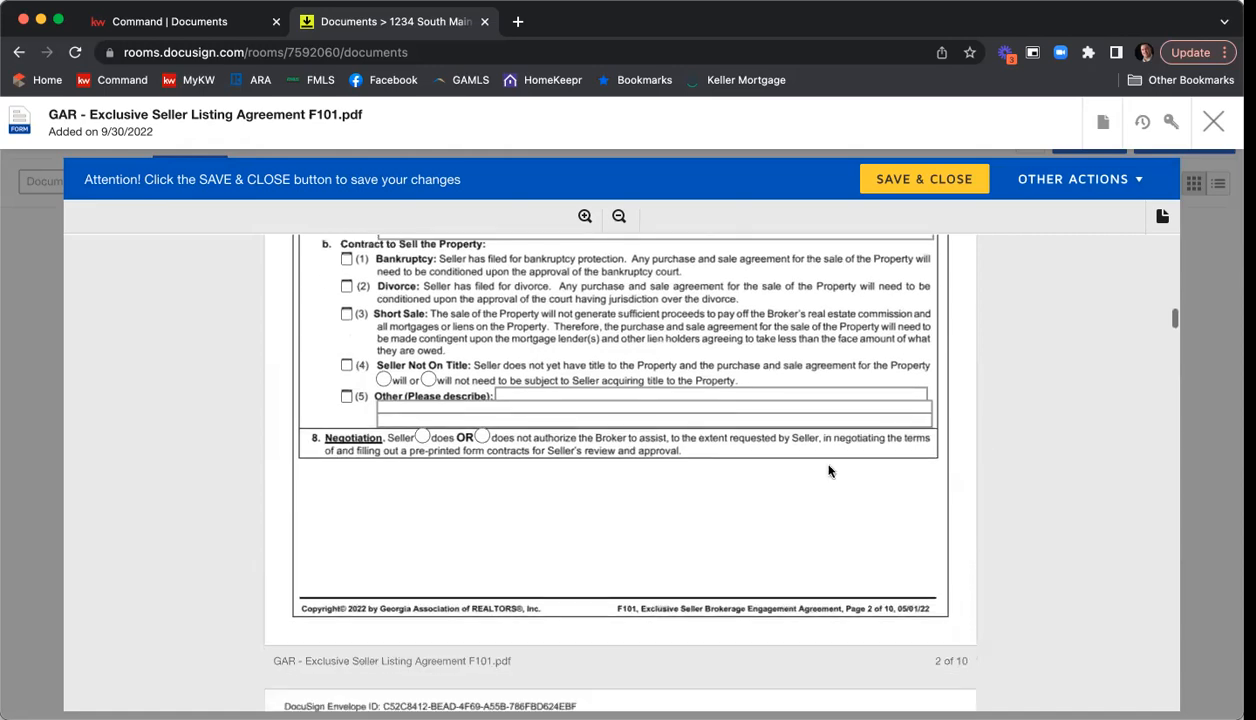
left_click(422, 437)
Mark the brochures GAR CB01 ABC's of Agency, CB04 Lead Based Paint Pamphlet and CB08 Radon Pamphlet guide as received by the seller.
scroll(853, 434, "down", 3)
scroll(853, 434, "down", 6)
scroll(853, 434, "down", 9)
scroll(853, 434, "down", 12)
scroll(853, 434, "down", 10)
scroll(853, 434, "down", 17)
scroll(853, 434, "down", 15)
scroll(853, 434, "down", 14)
scroll(853, 434, "down", 15)
scroll(853, 434, "down", 15)
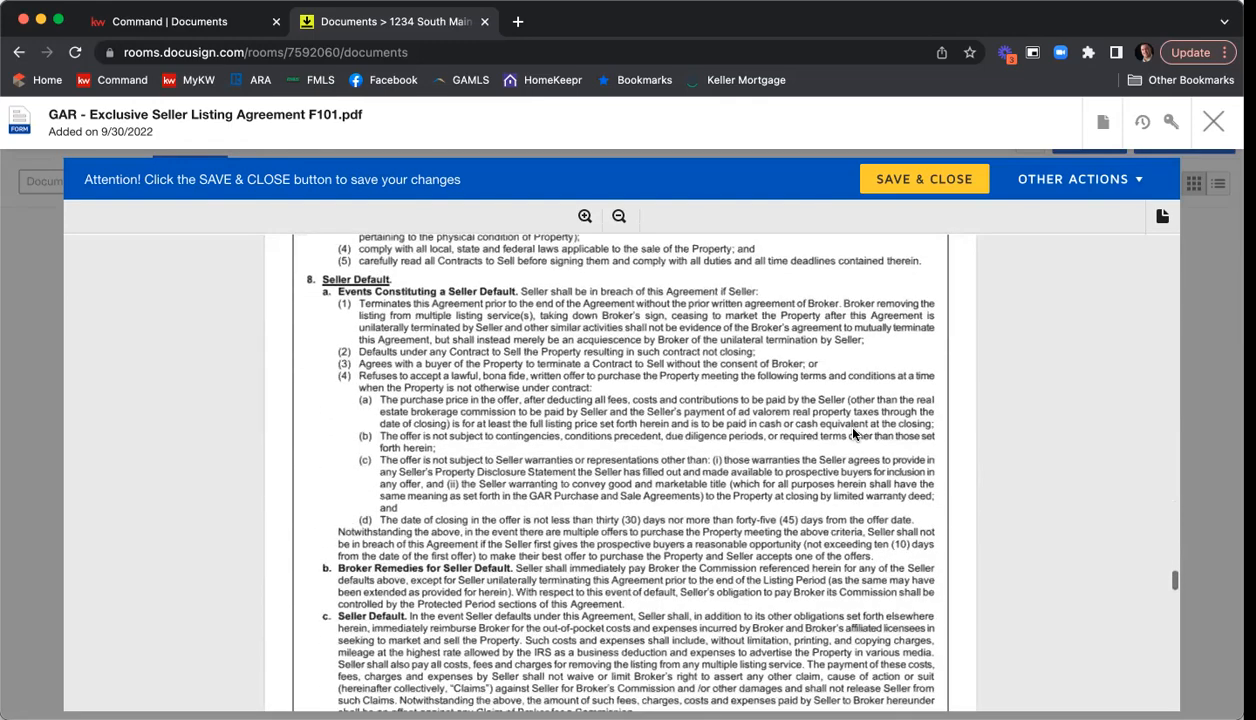
scroll(853, 434, "down", 15)
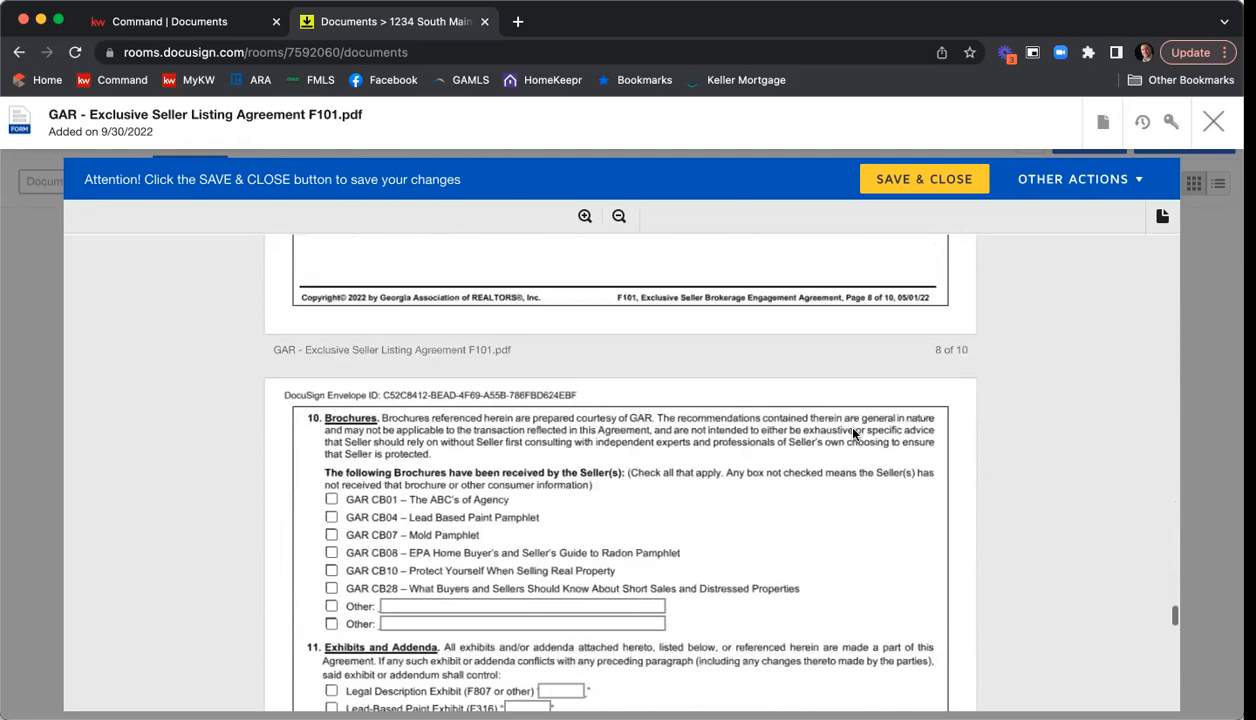
scroll(853, 434, "down", 3)
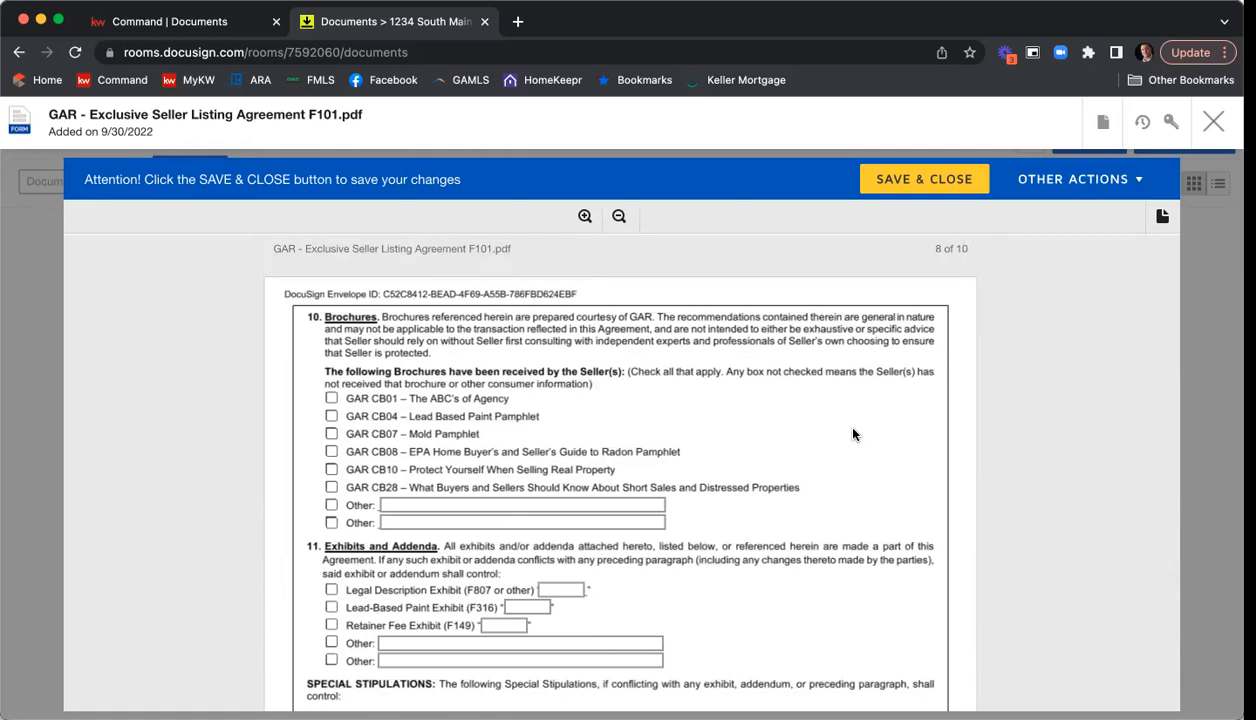
left_click(331, 398)
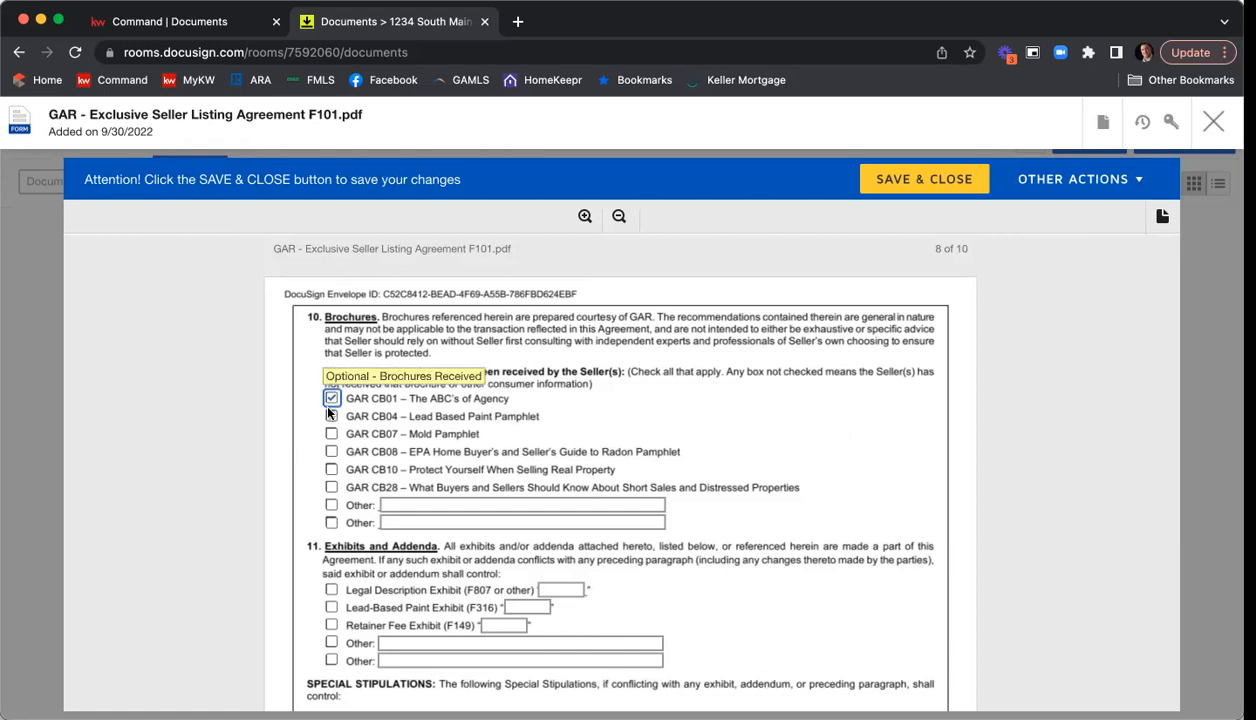
left_click(332, 417)
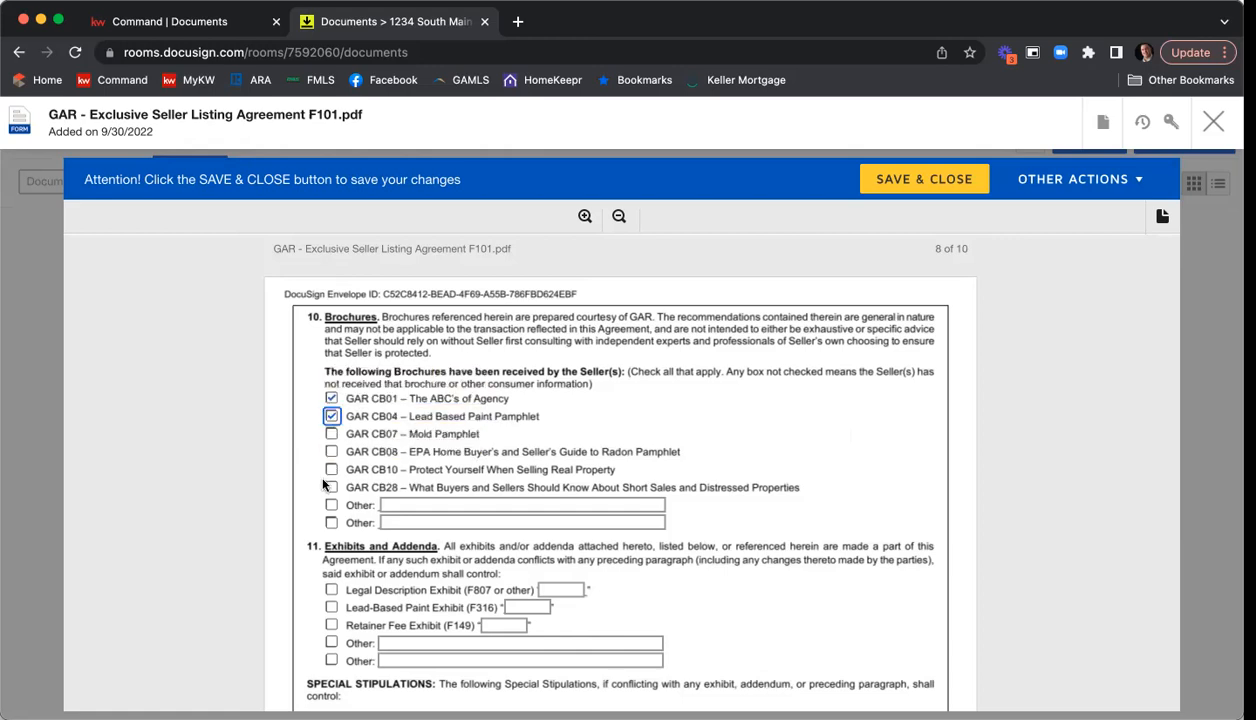
left_click(331, 451)
Include the Legal Description Exhibit (F807 or other) under Exhibits and Addenda and label it "A".
scroll(490, 455, "down", 2)
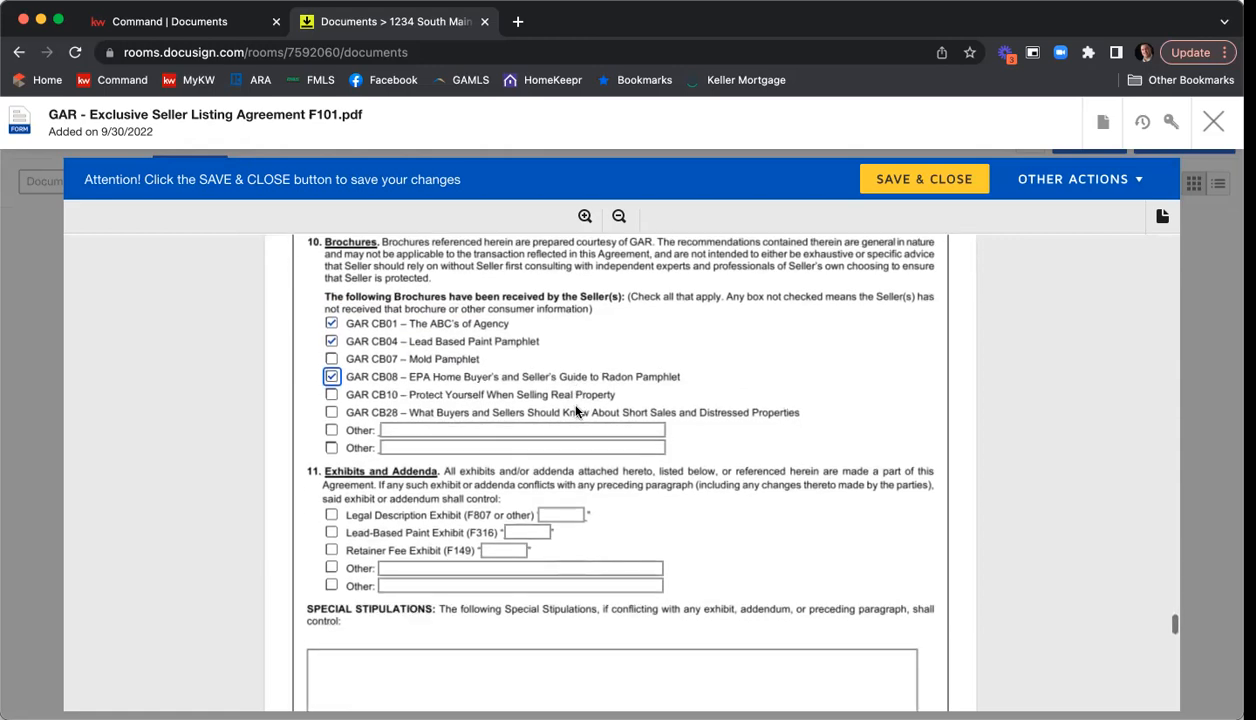
left_click(332, 515)
left_click(551, 515)
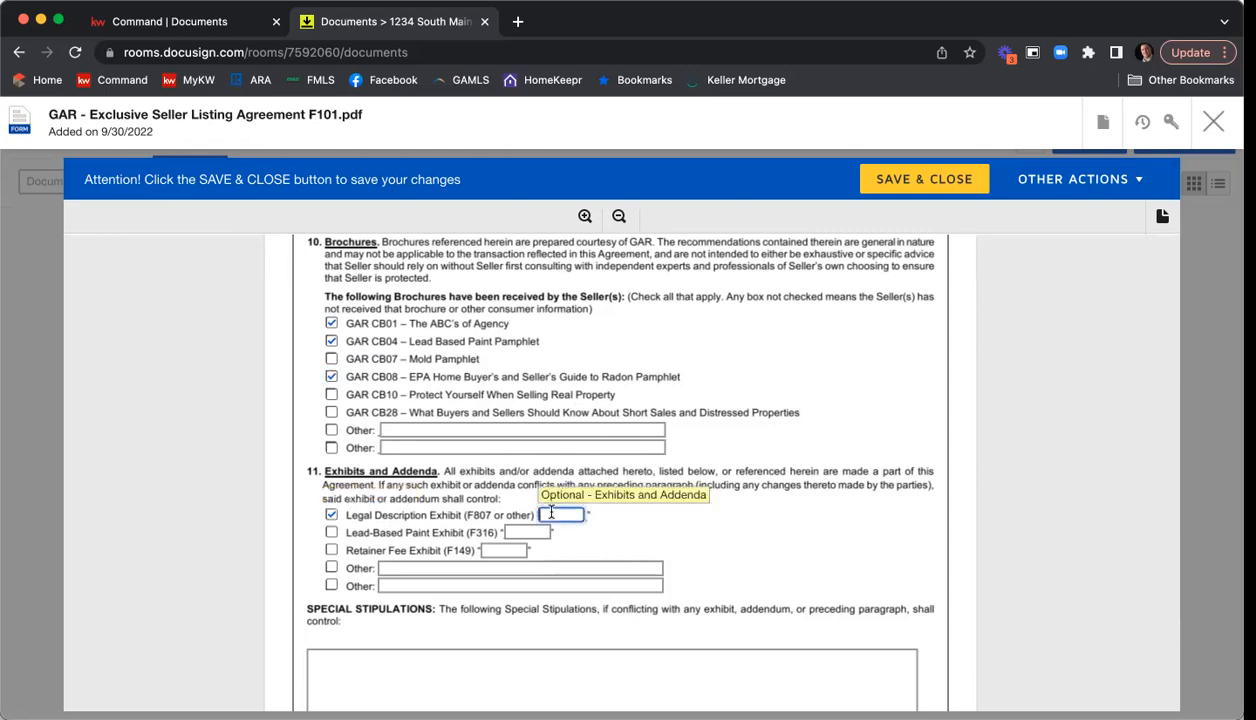
type("A")
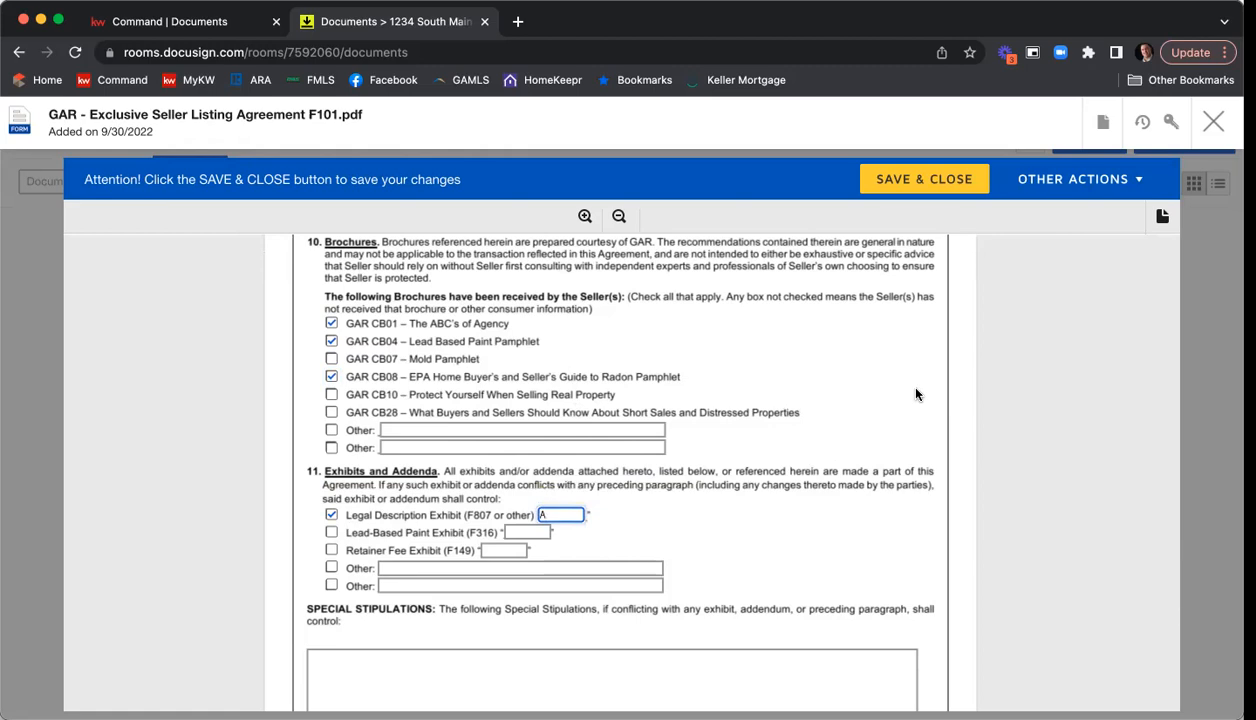
Begin the first special stipulation with the text "1. All parties acknowledge and agree that".
scroll(780, 470, "down", 3)
scroll(780, 470, "down", 3)
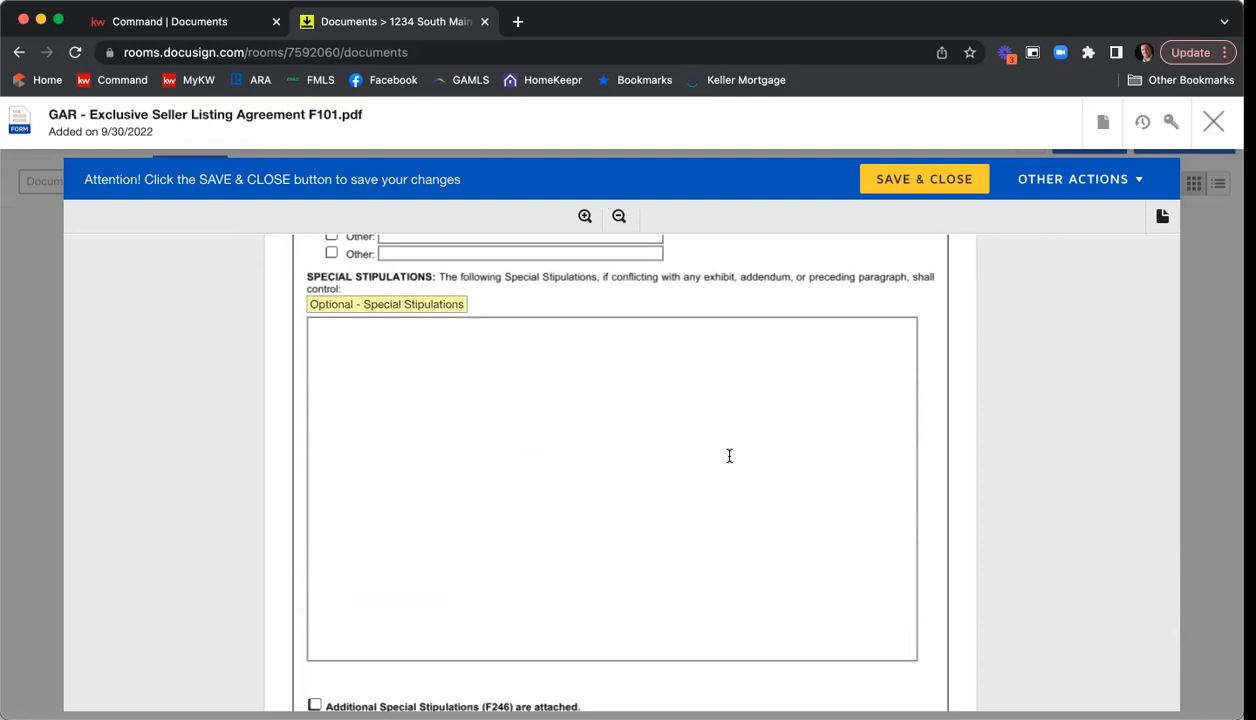
left_click(549, 405)
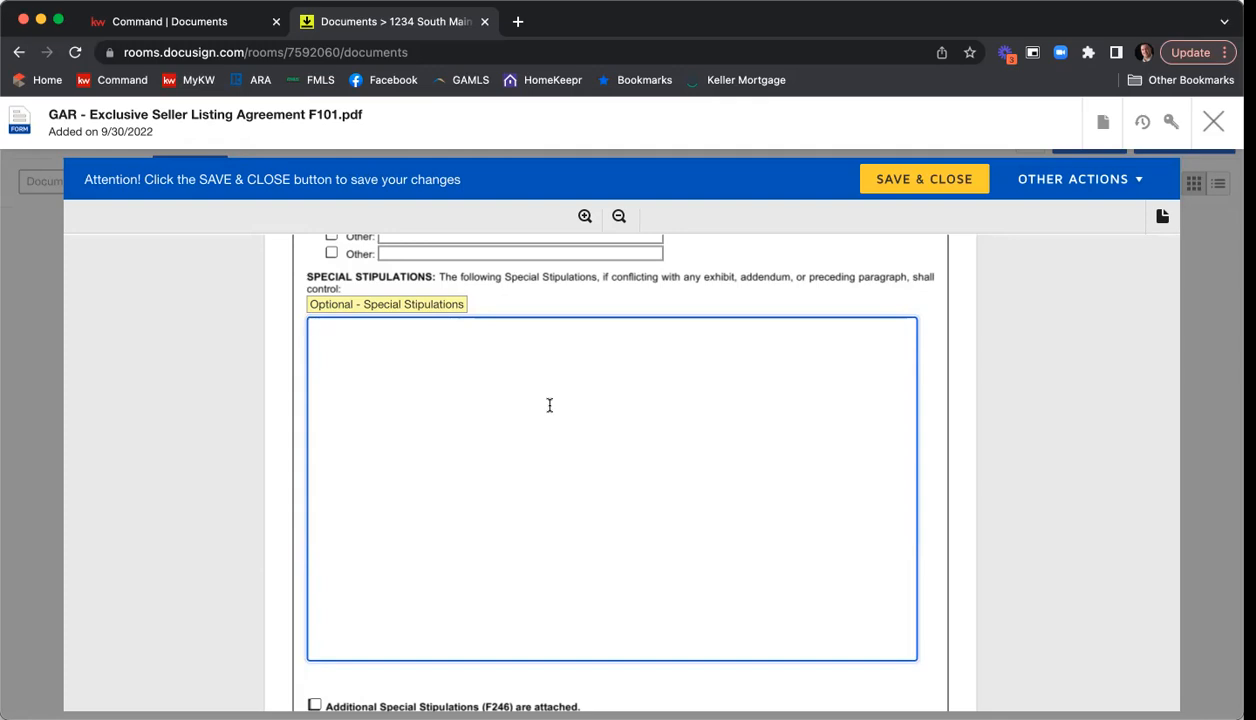
type("1. All parti")
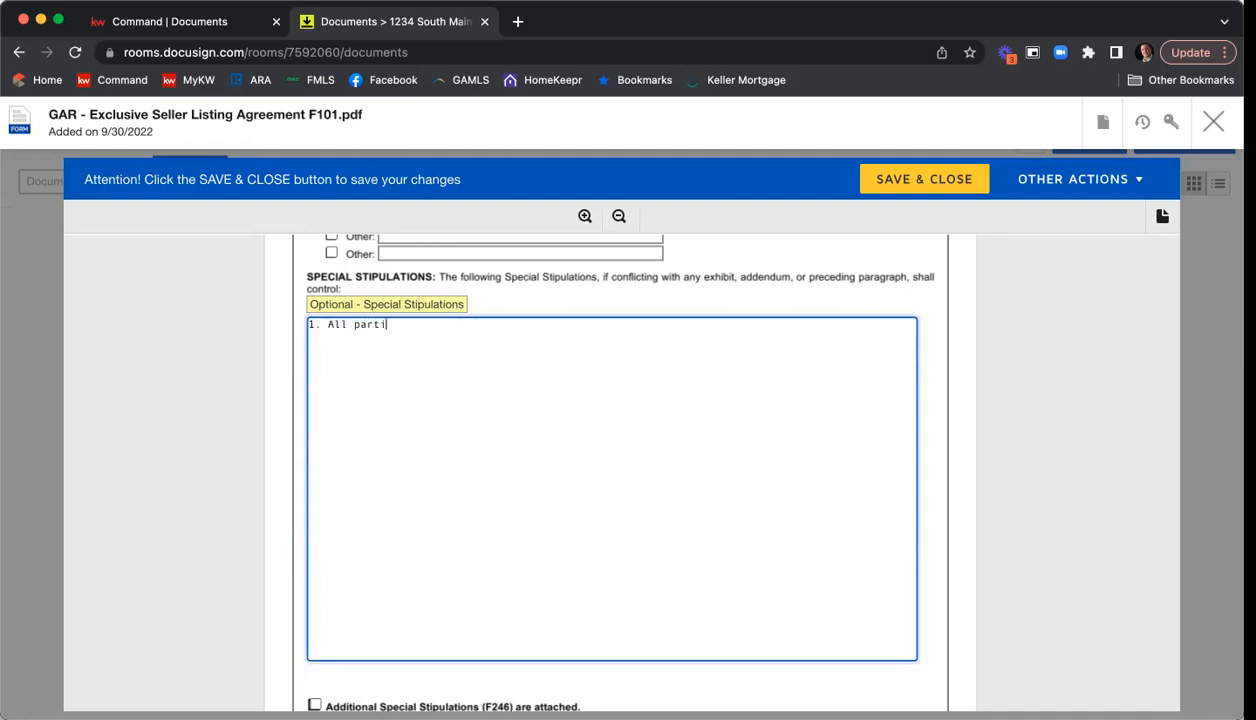
type("es acknoledge and a")
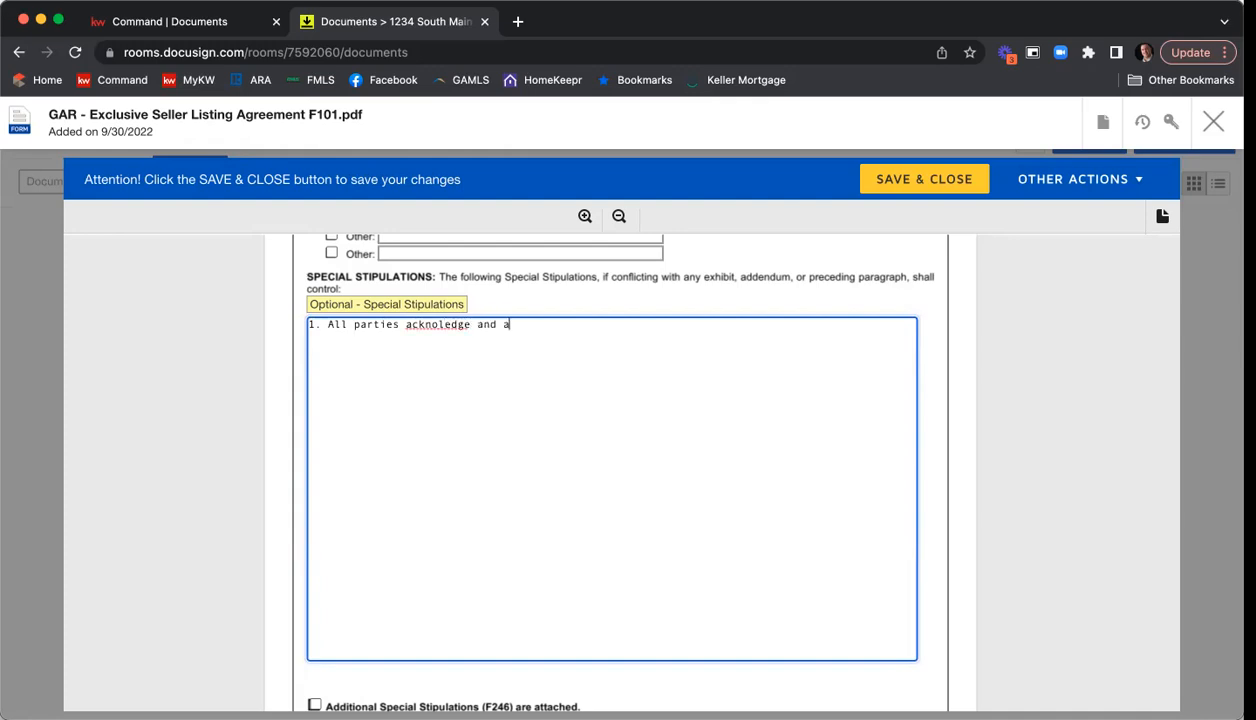
left_click(437, 325)
type("w")
left_click(560, 318)
type("gree")
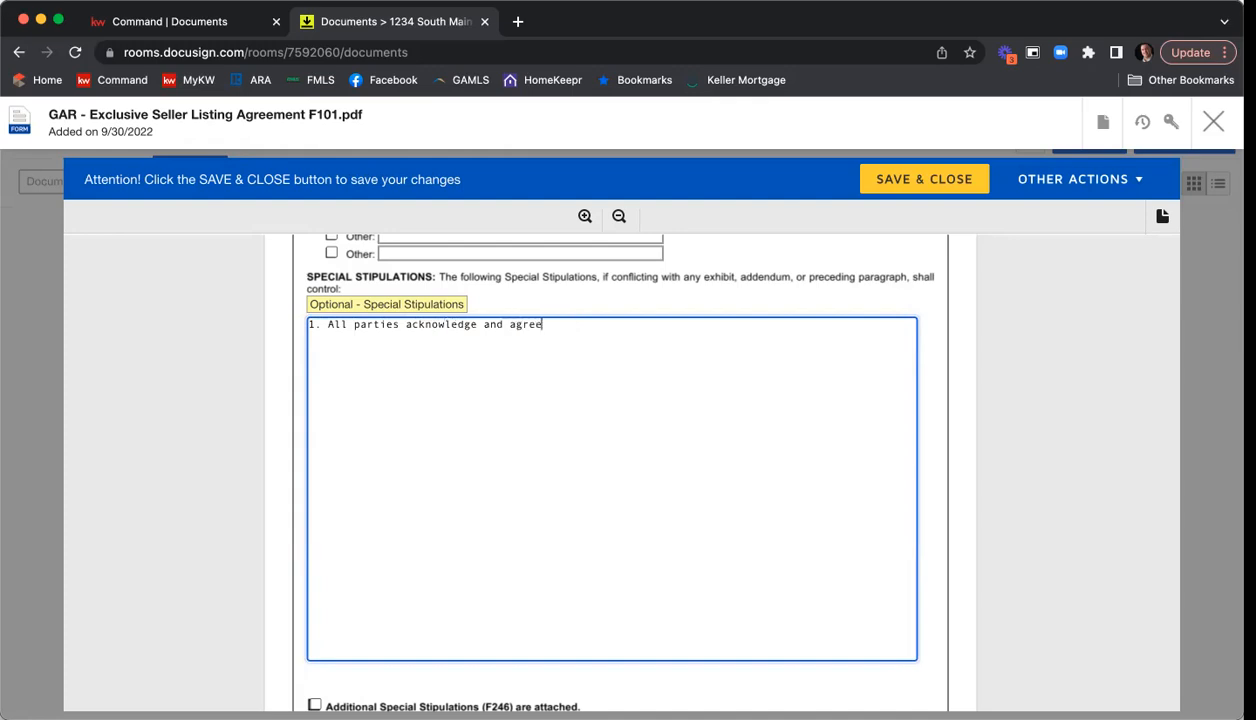
type(" that if the l")
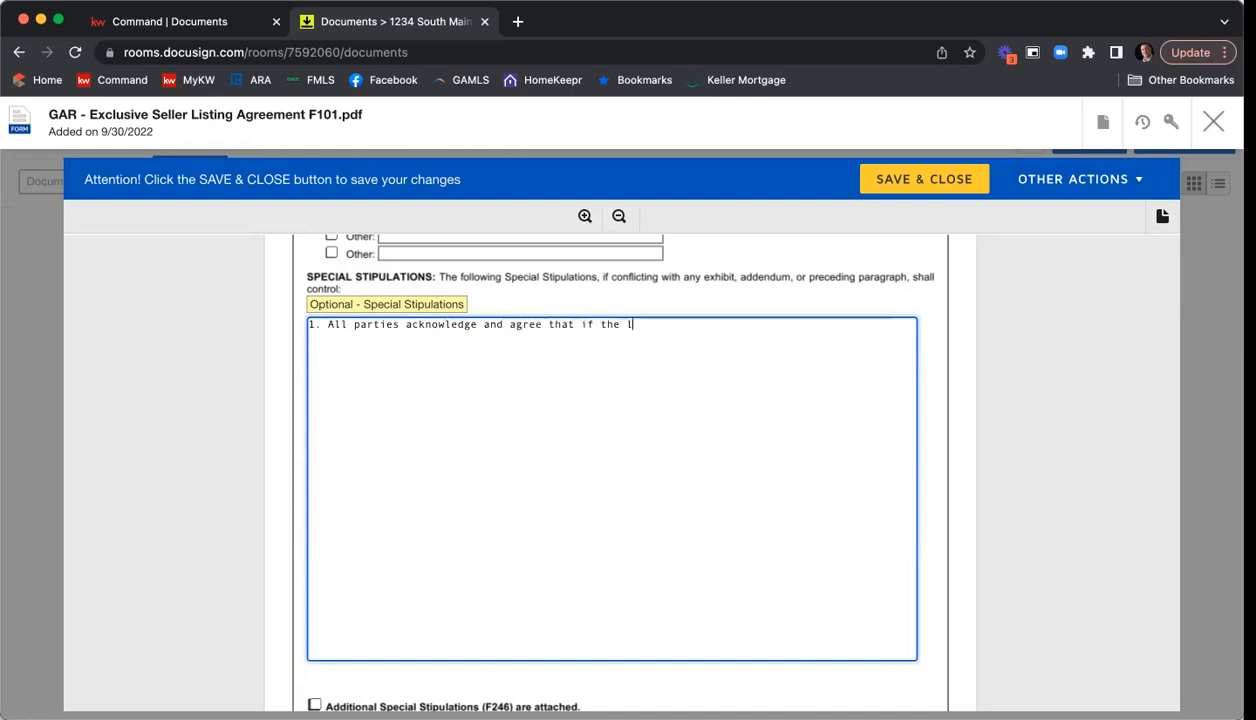
type("isted property at 1234 M")
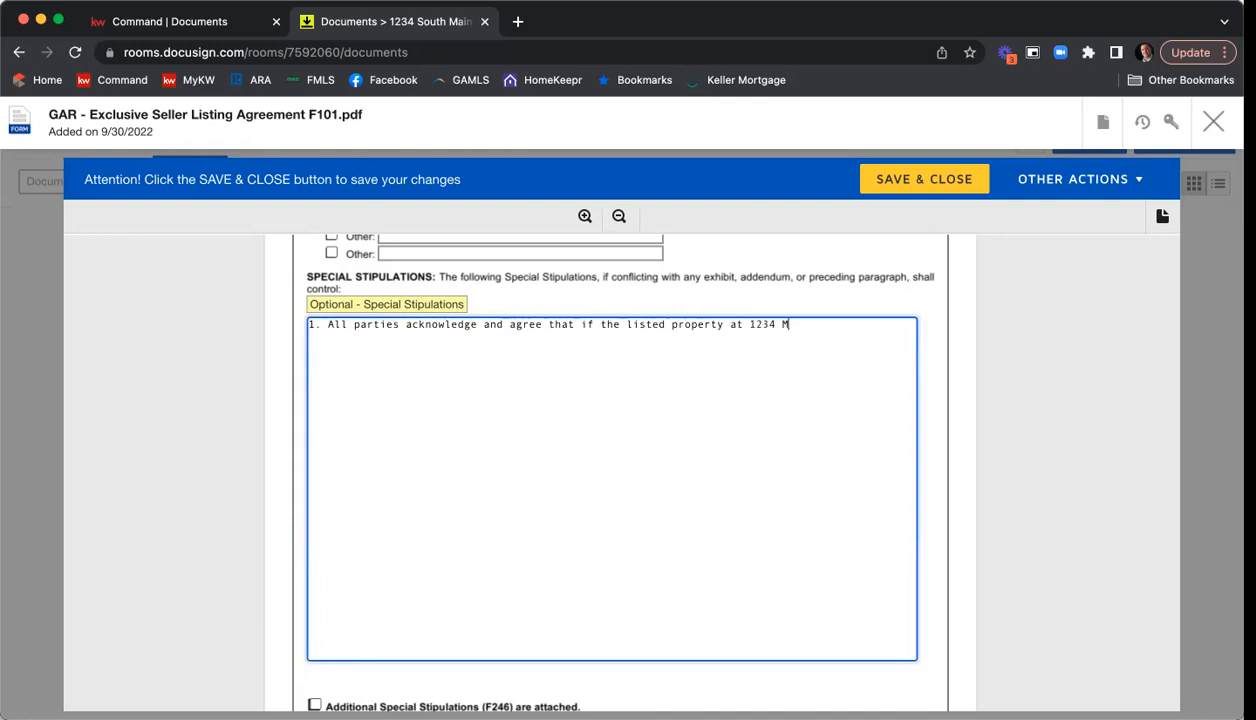
type("ain St is not under contrac")
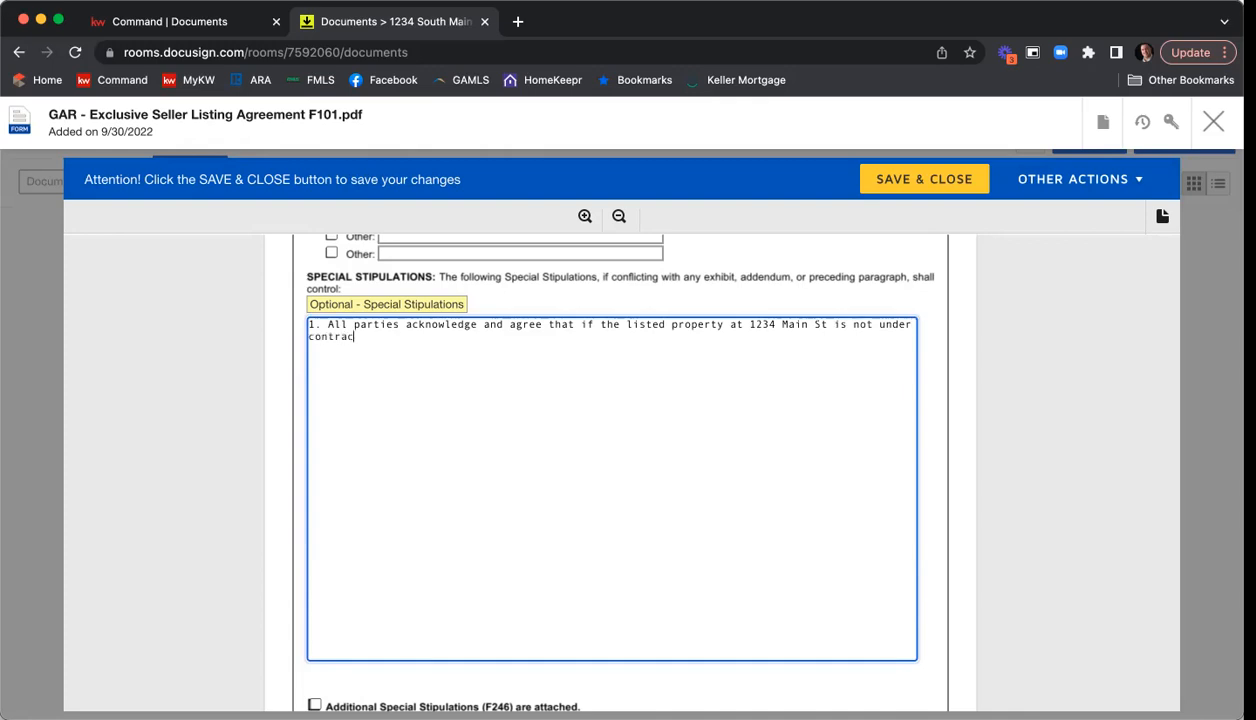
type("t or activity neogitating a")
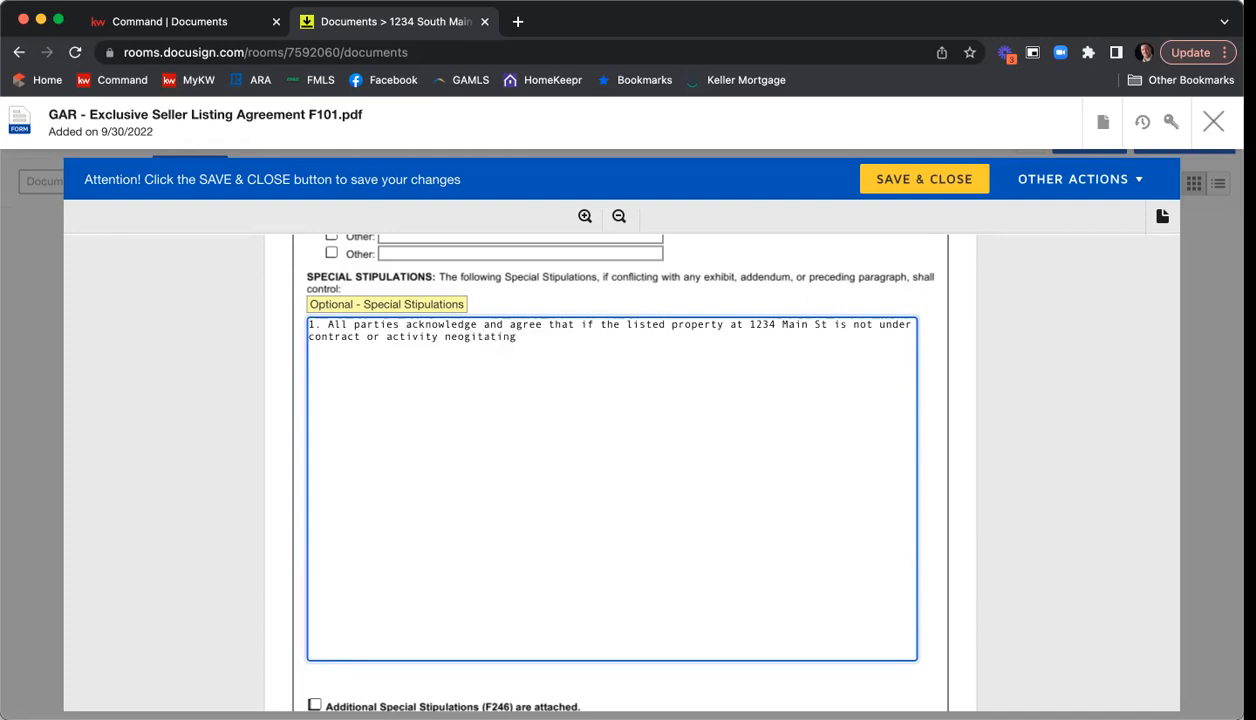
Continue the stipulation with "if the listed property at", the property's street address, and "is not under contract or activity negotiating an offer".
key("BackSpace")
key("BackSpace")
key("BackSpace")
key("BackSpace")
key("BackSpace")
key("BackSpace")
key("BackSpace")
key("BackSpace")
key("BackSpace")
key("BackSpace")
key("BackSpace")
type("gotiating an offer, we will reduce sales price by $10,000")
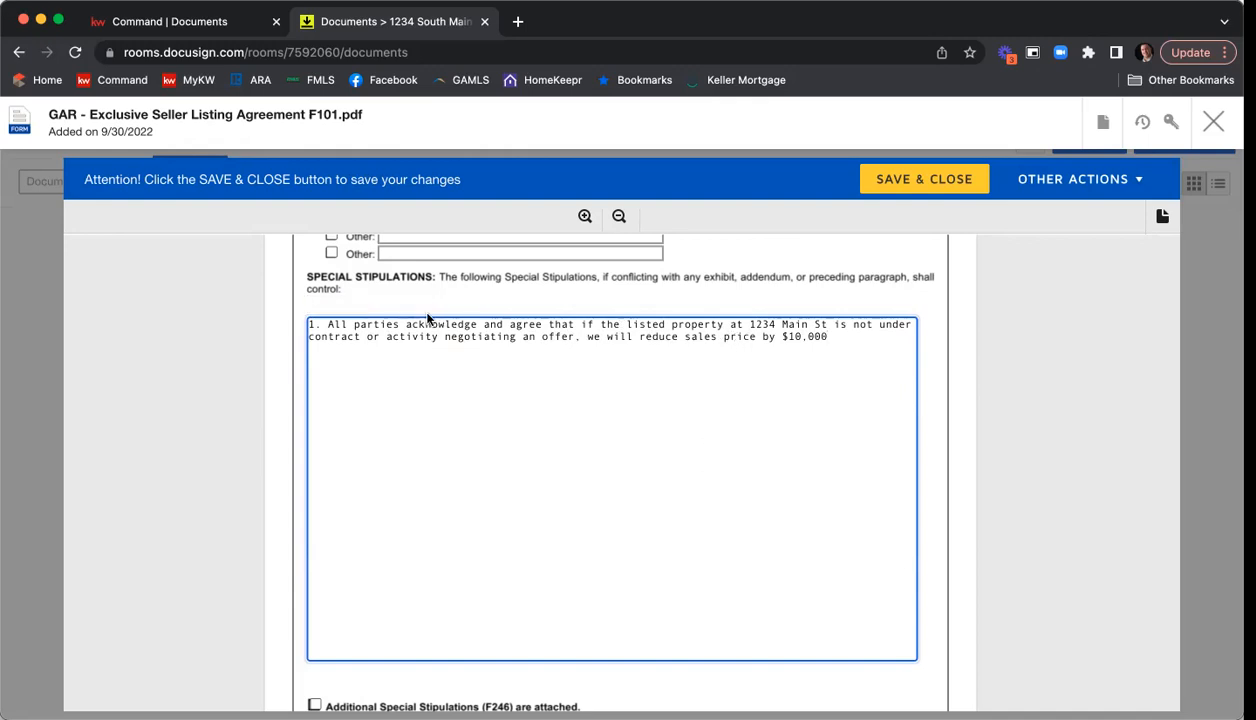
Insert "after 10 days of listing" following "negotiating an offer" in the first special stipulation and end the stipulation with a period.
left_click(575, 337)
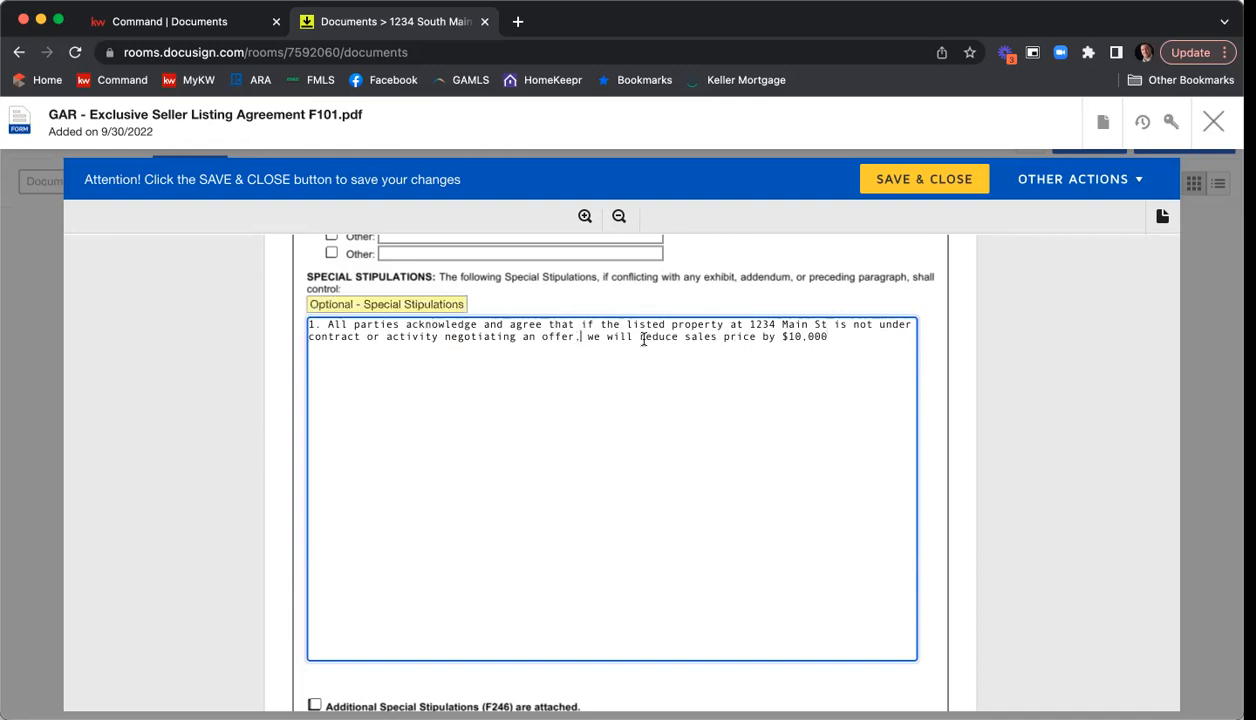
type("wit")
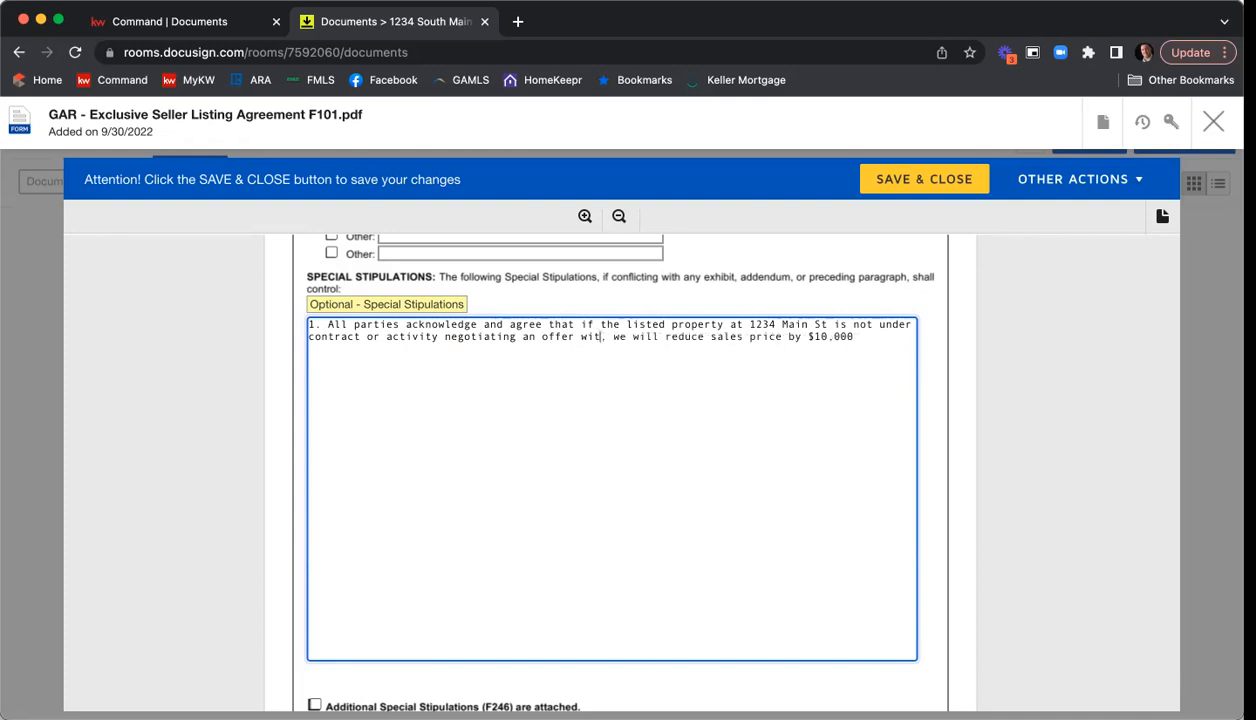
type("fter 10 days of l")
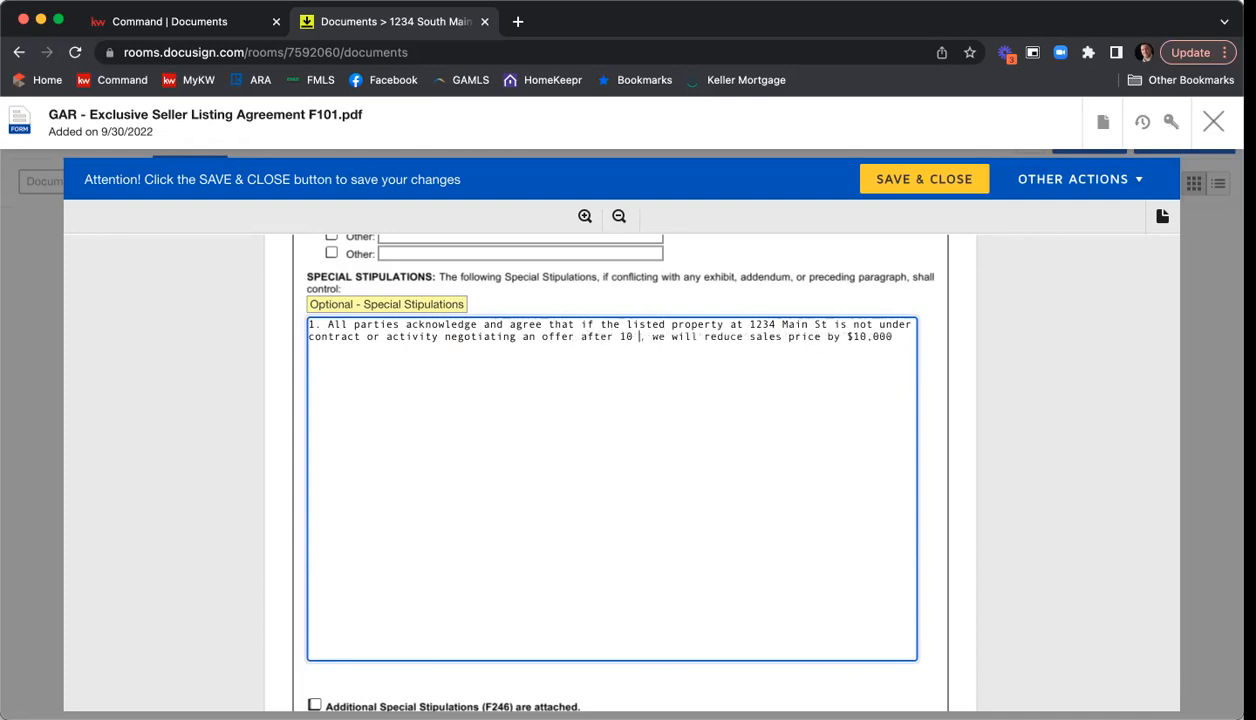
type("isting")
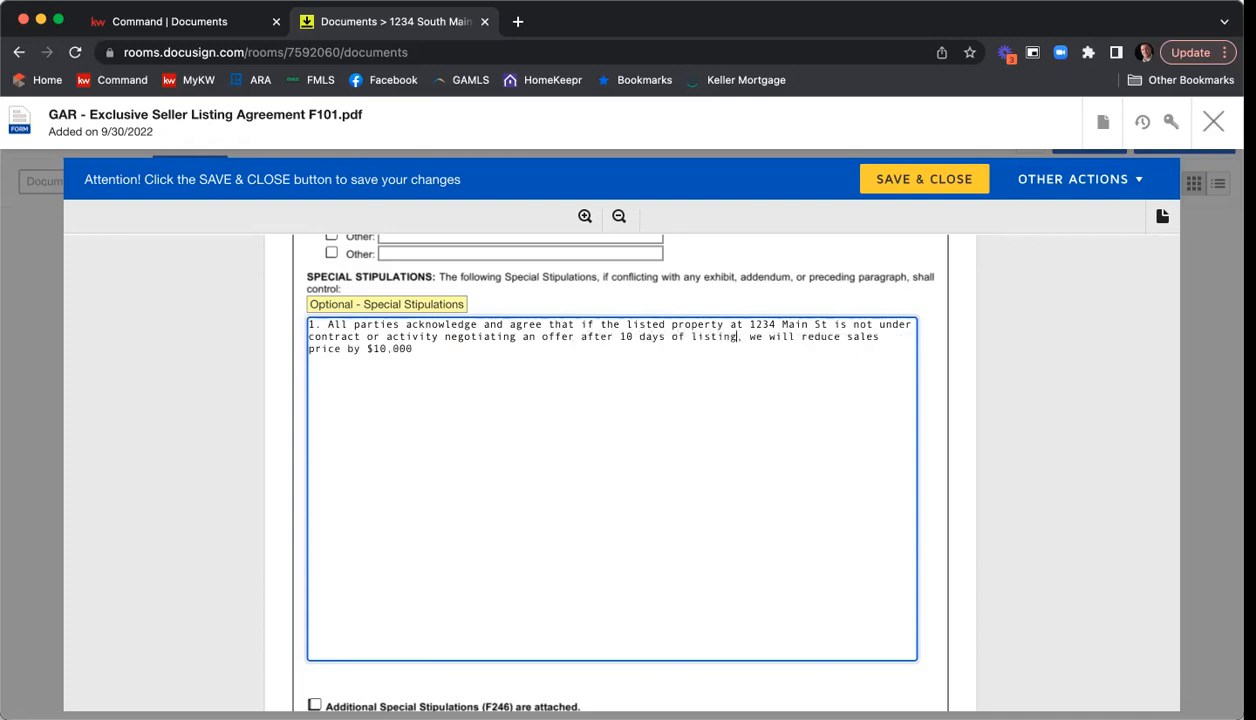
type(".")
Add a second special stipulation, separated by a blank line, reading "2. You can add any additional stips that you like.".
key("Return")
key("Return")
type("2. You can add any additional stips tha")
key("BackSpace")
type("ips that you like.")
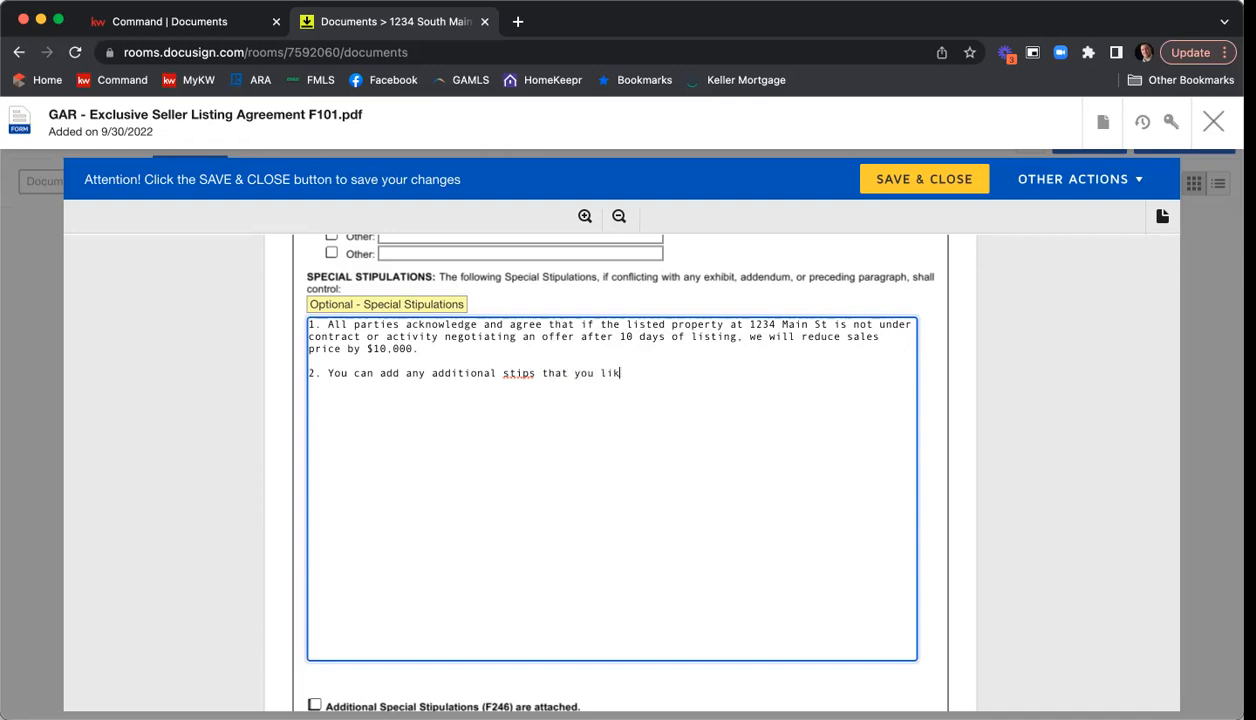
Add a third special stipulation reading "3. Type away.", with a blank line before it and after it.
key("Return")
key("Return")
type("3. Type away.")
key("Return")
key("Return")
left_click(930, 396)
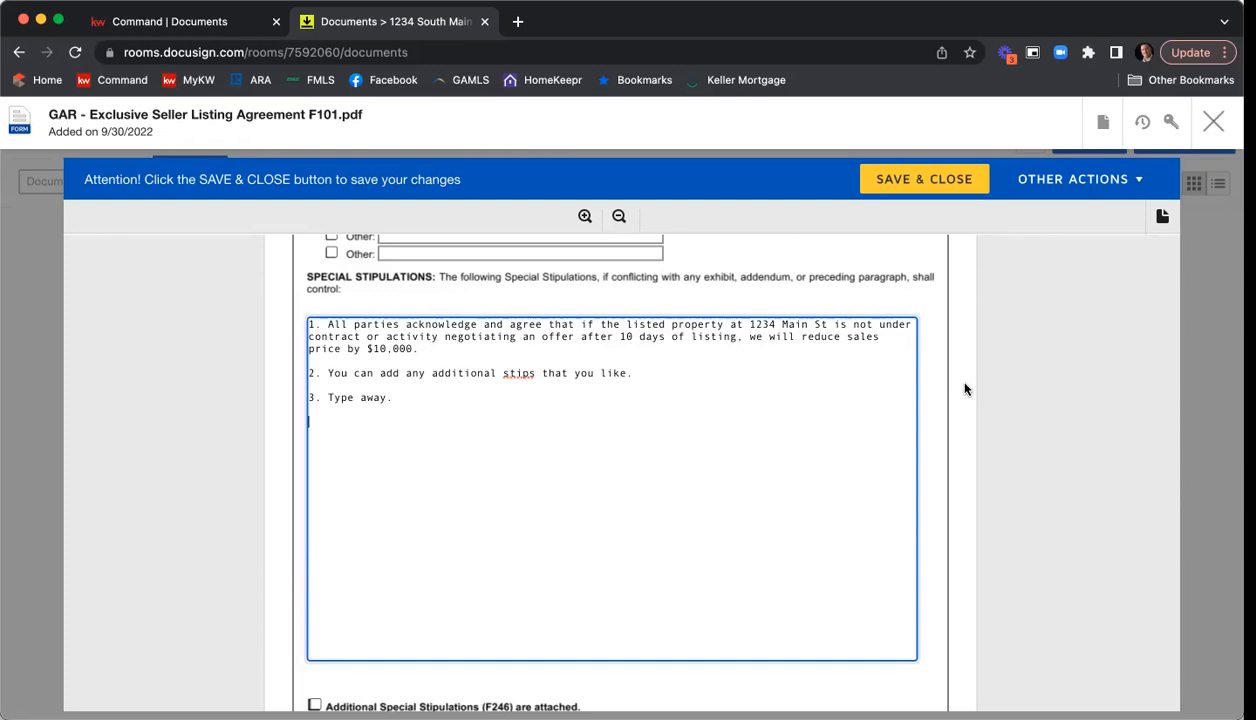
Mark Additional Special Stipulations (F246) as attached below the stipulations text.
scroll(965, 389, "down", 3)
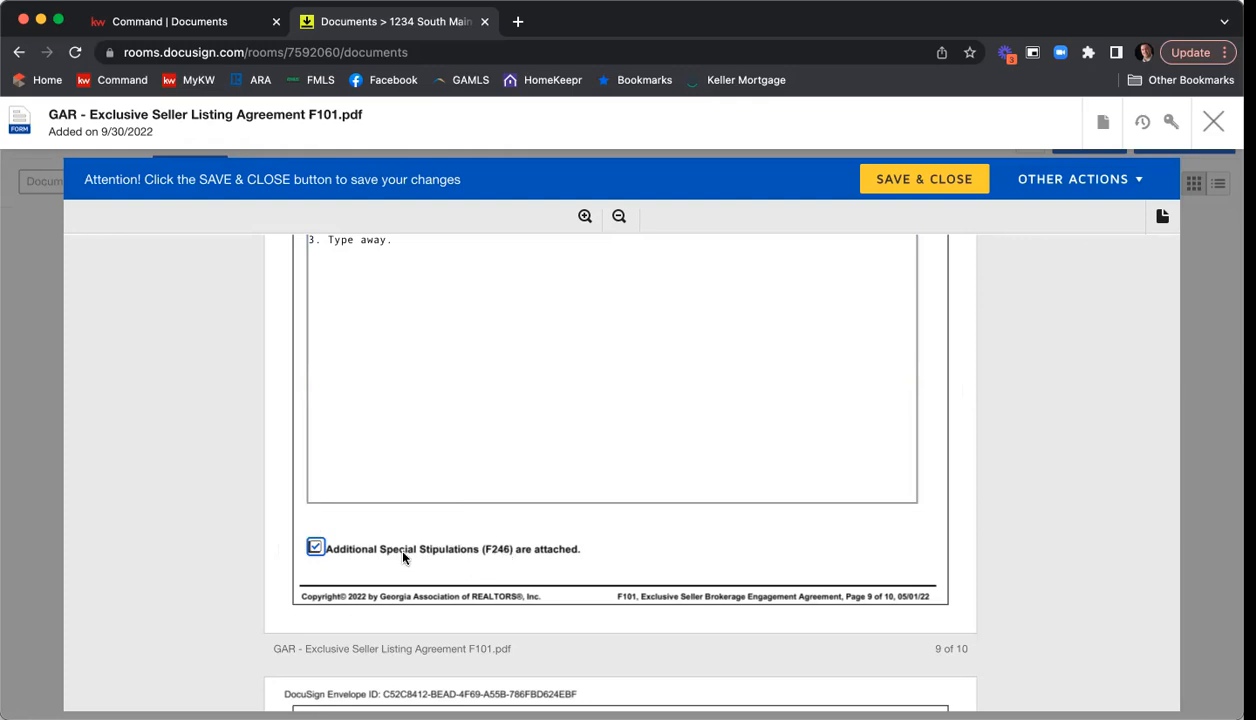
left_click(313, 546)
Enter KWFA01 as the broker's MLS office code and fill in the brokerage firm's license number.
scroll(1045, 392, "down", 3)
scroll(1045, 392, "down", 4)
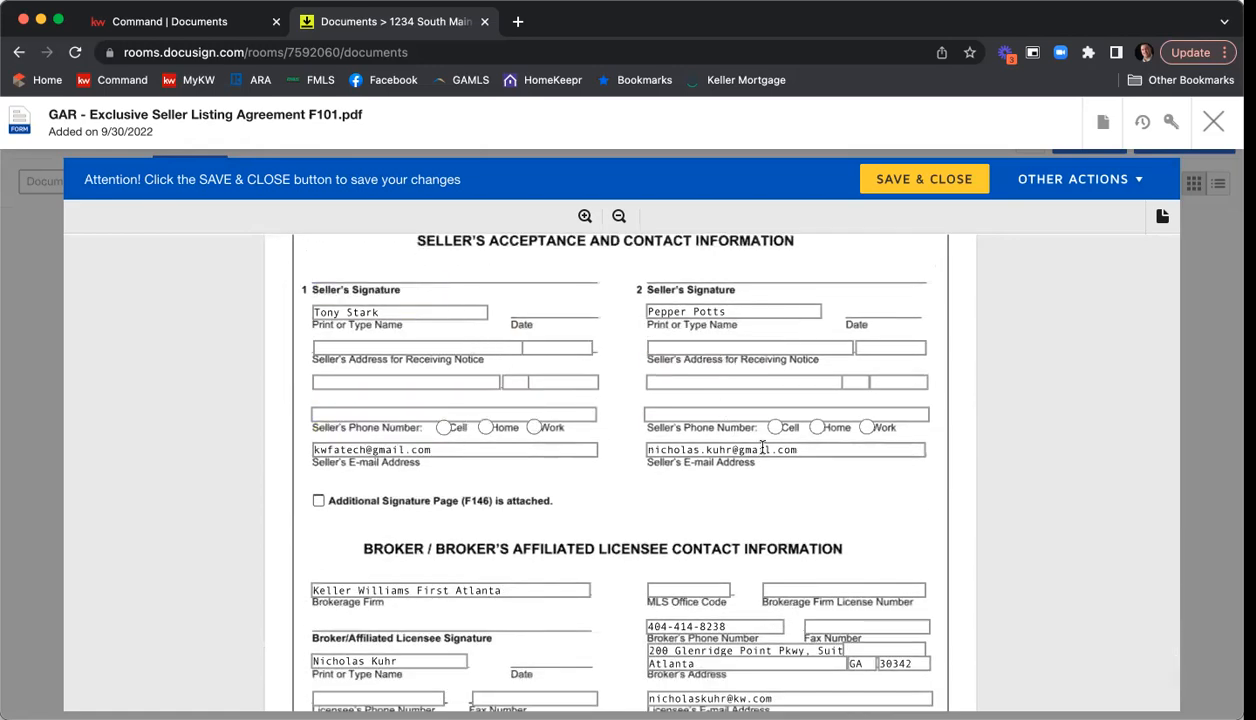
scroll(1055, 413, "down", 2)
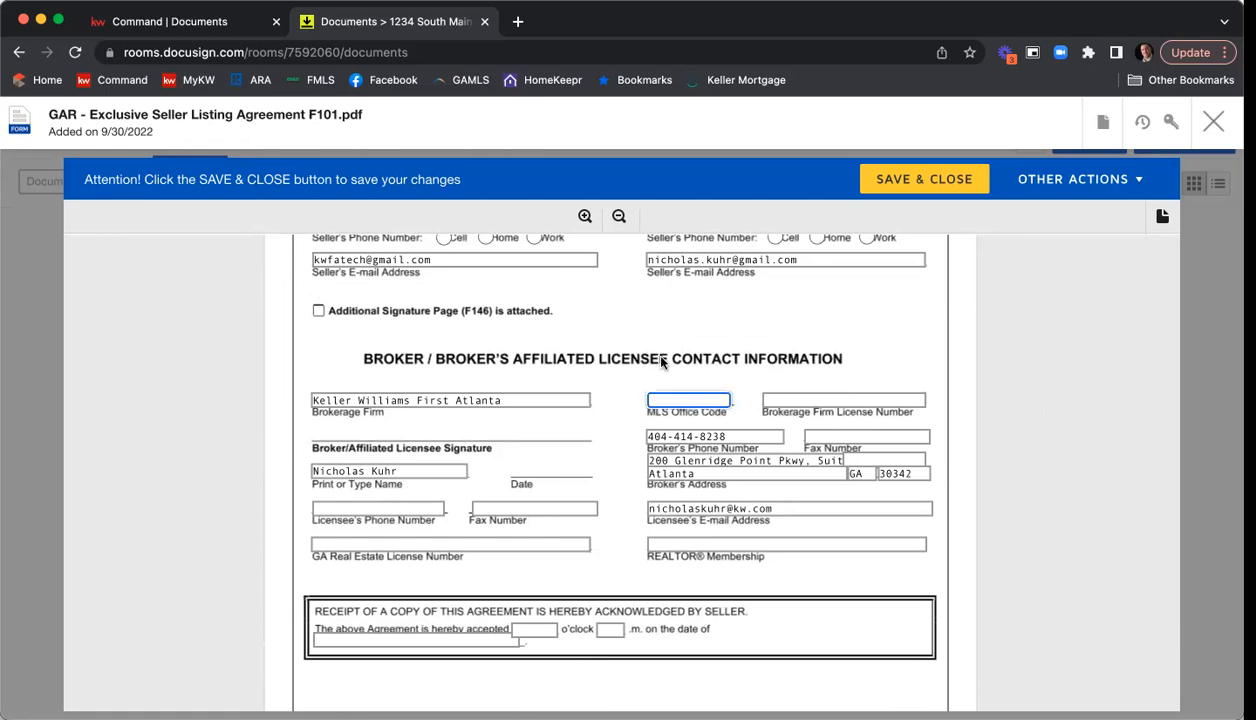
type("KWFA01")
key("Tab")
type("H-33313")
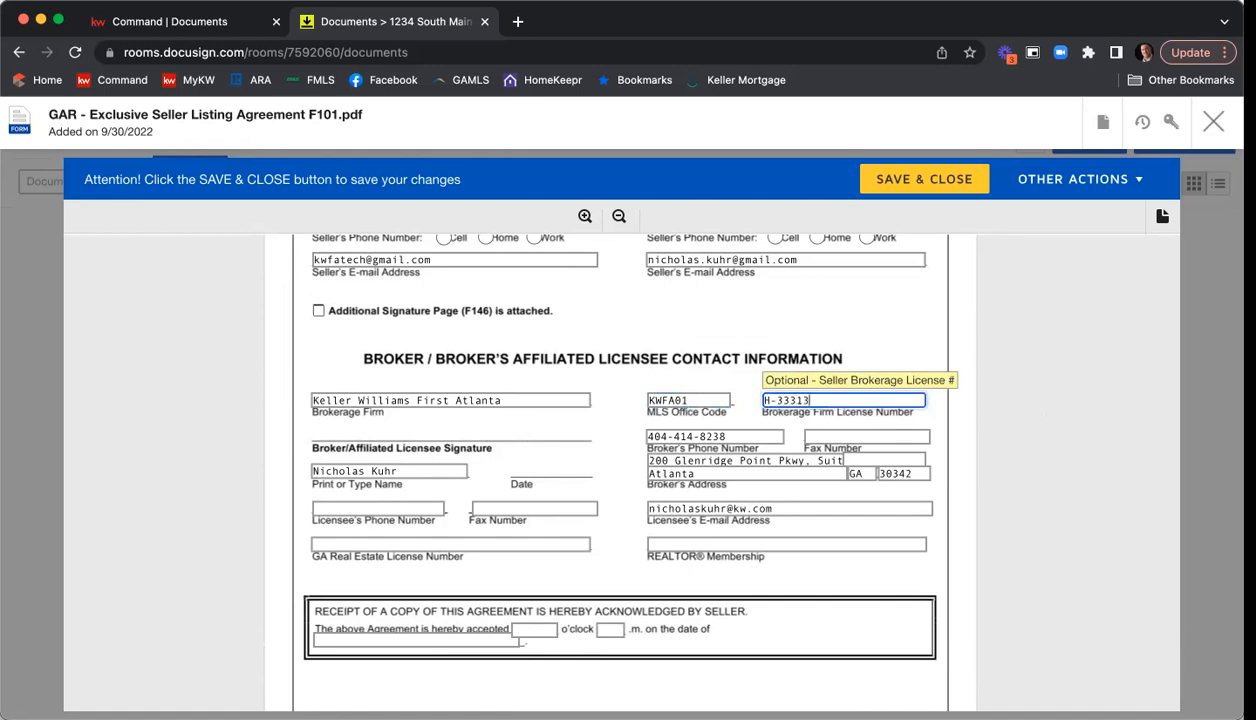
Fill in the affiliated licensee's phone number and fax number in the broker contact information.
left_click(378, 514)
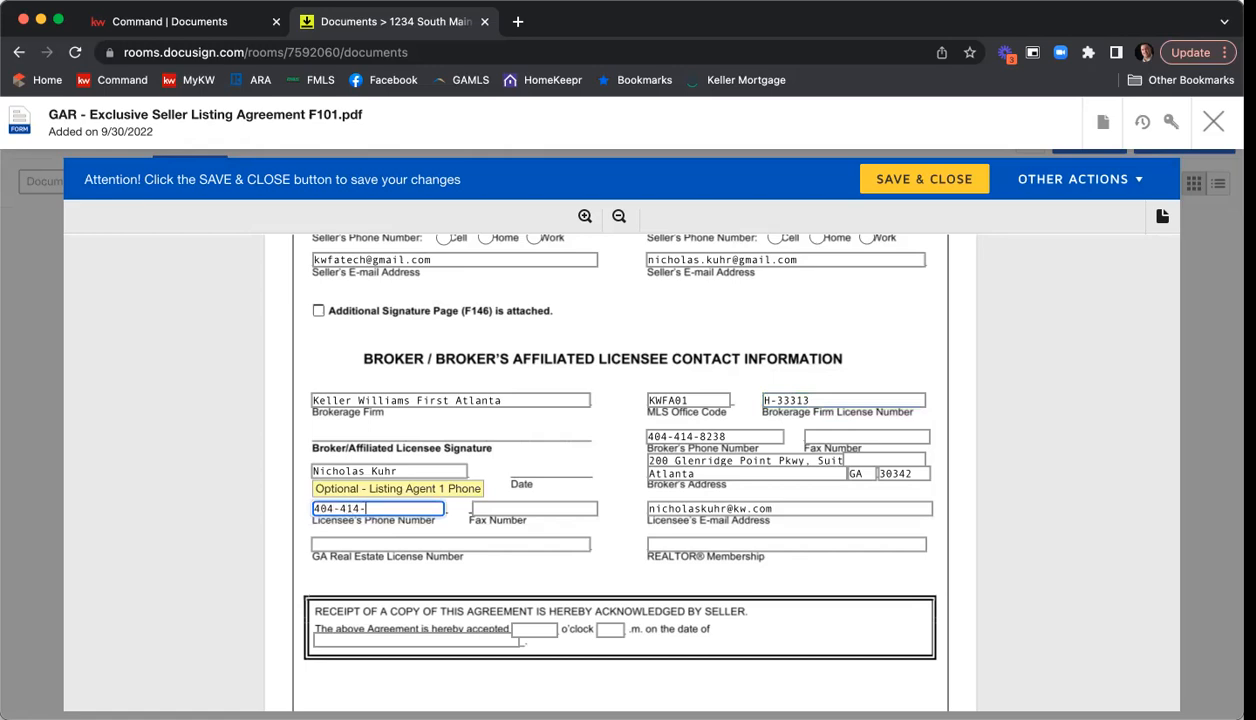
key("Tab")
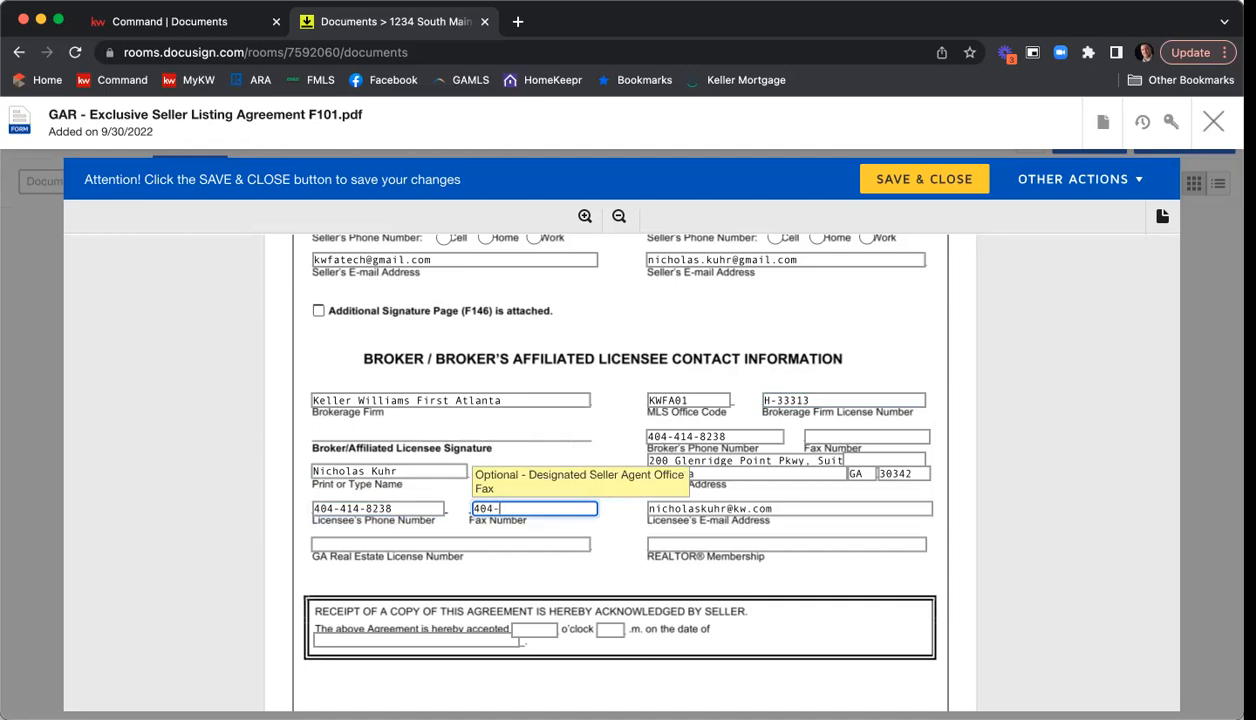
key("Tab")
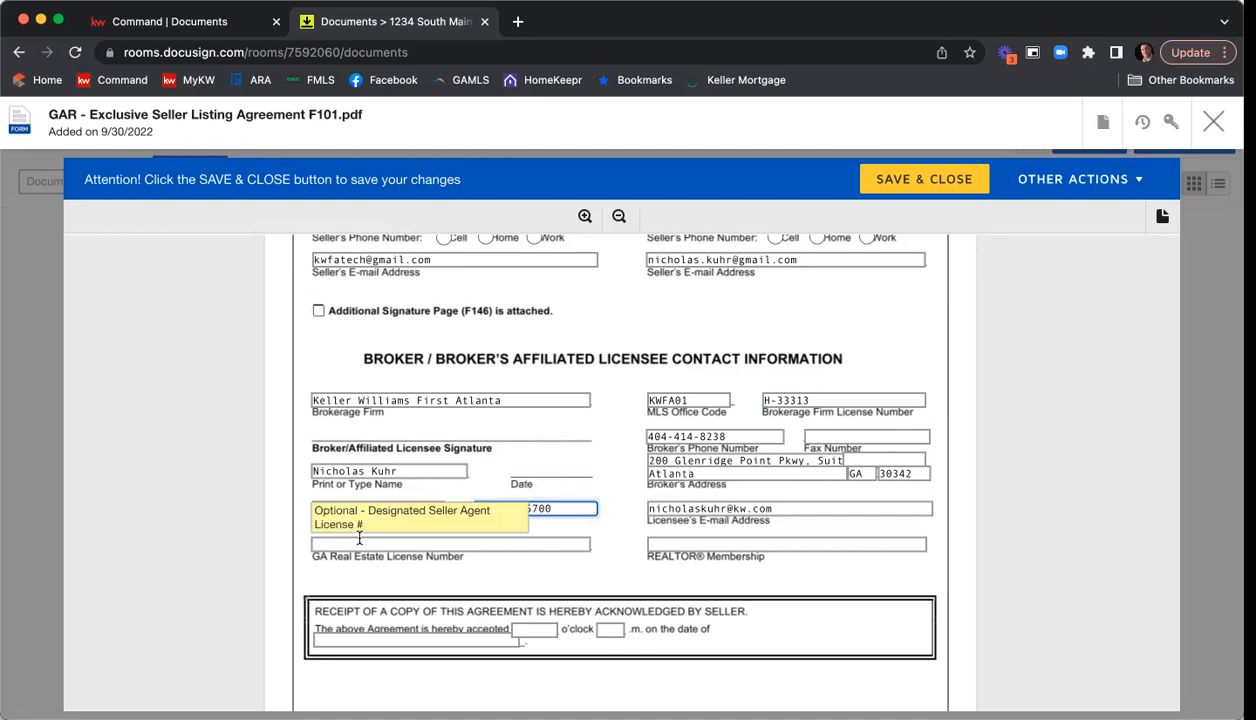
Fill in the licensee's GA real estate license number and set the REALTOR membership to "Atlanta".
type("37")
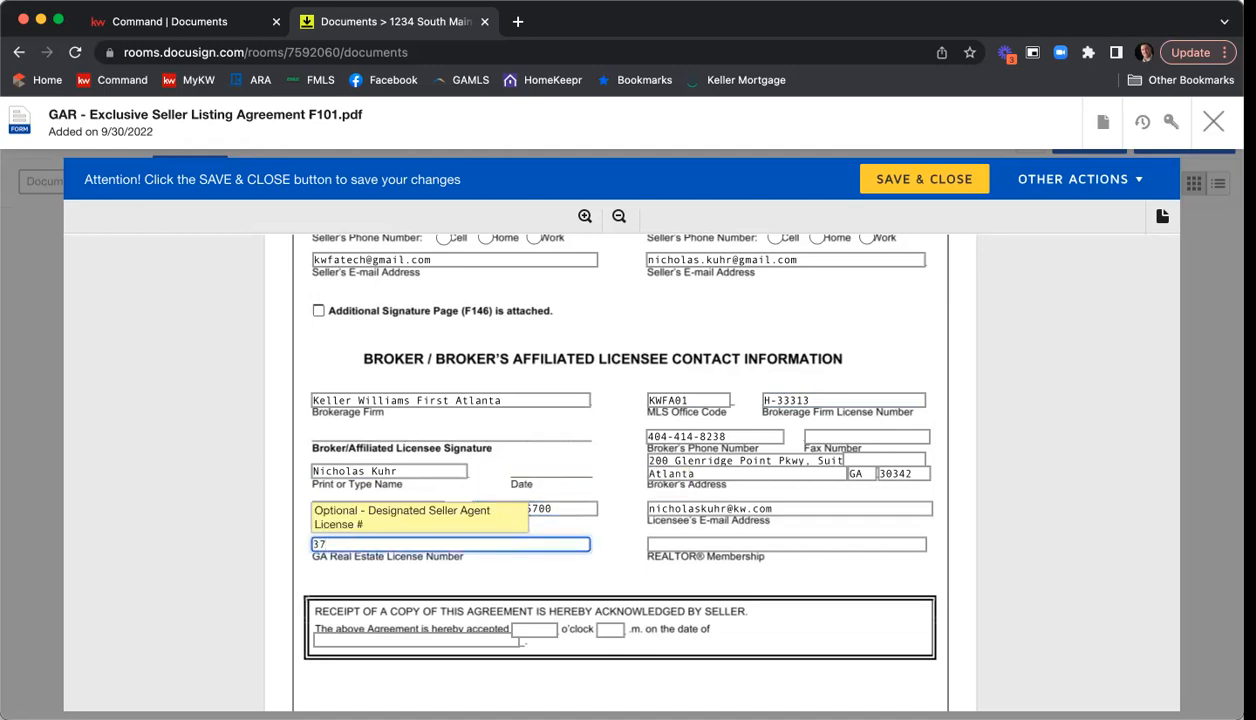
type("9844")
left_click(704, 542)
type("Atlanta")
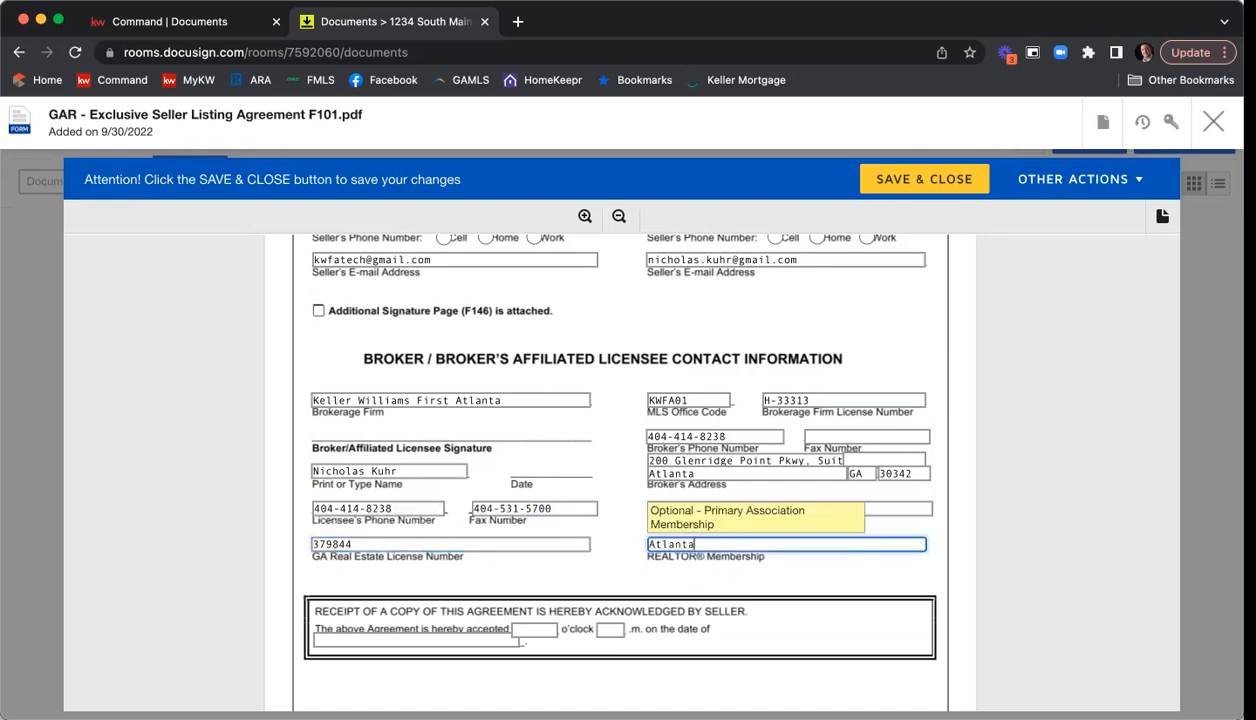
left_click(946, 582)
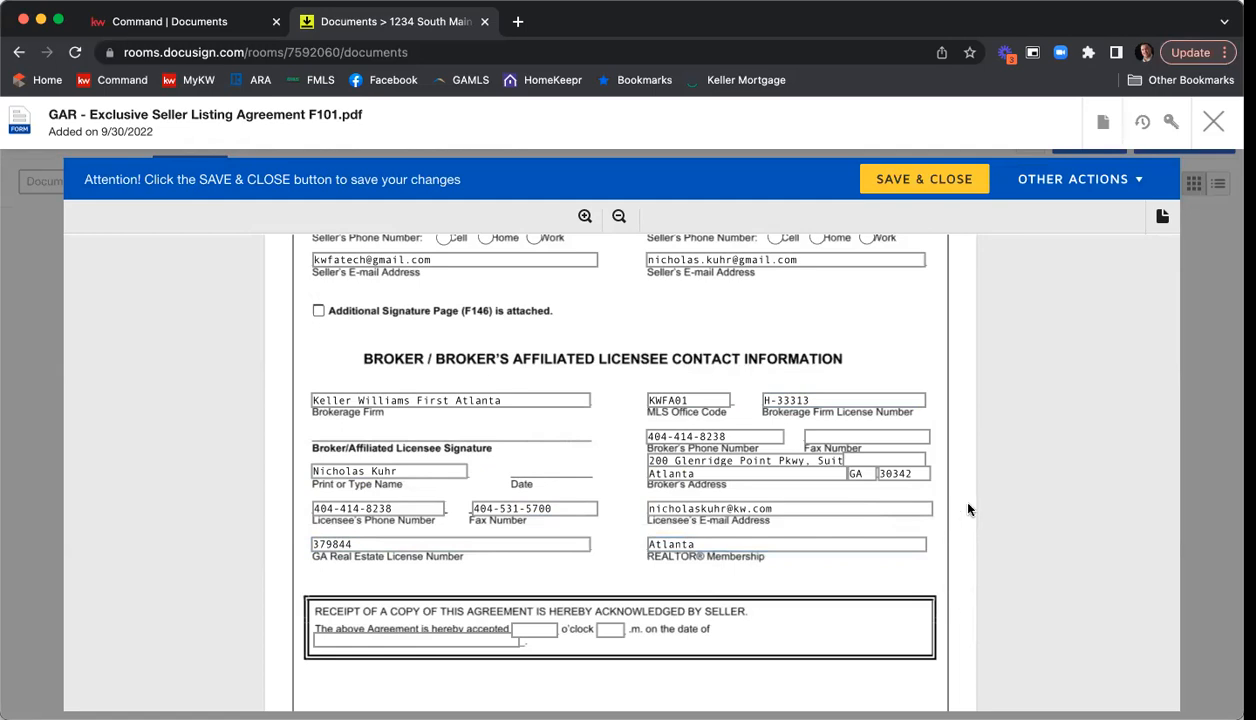
Save and close the completed Exclusive Seller Listing Agreement F101.
scroll(967, 508, "down", 3)
scroll(967, 508, "down", 4)
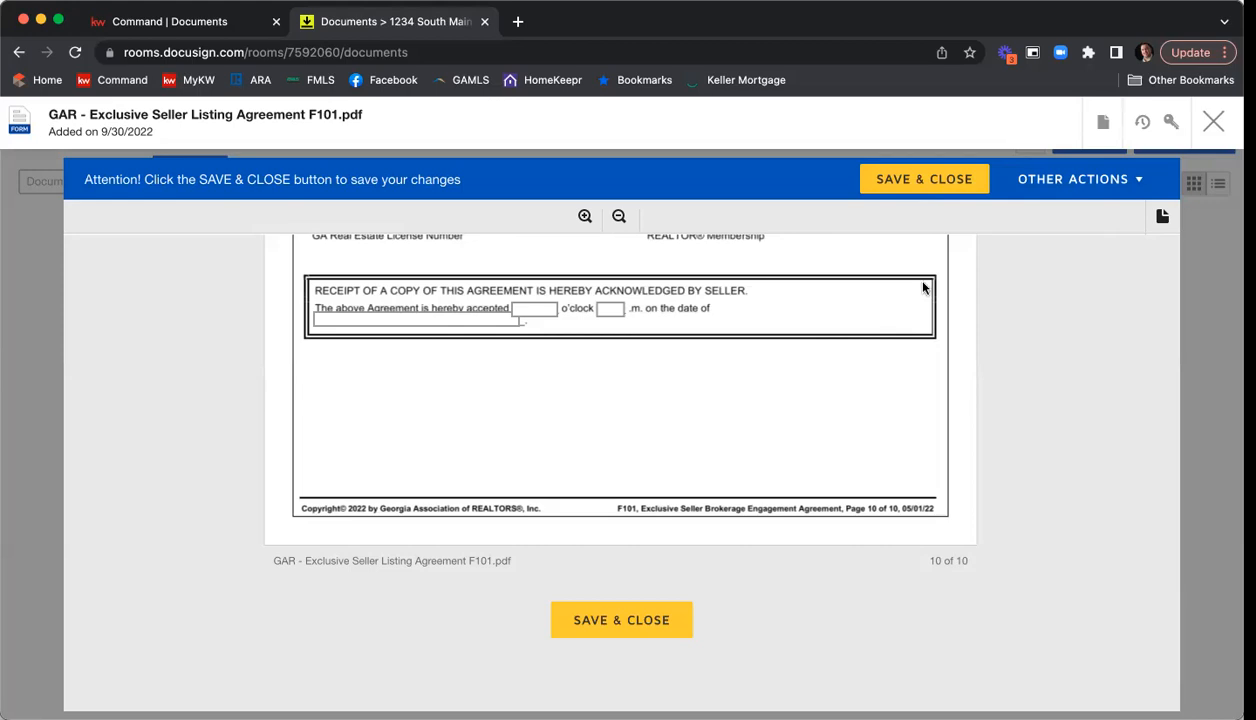
left_click(951, 182)
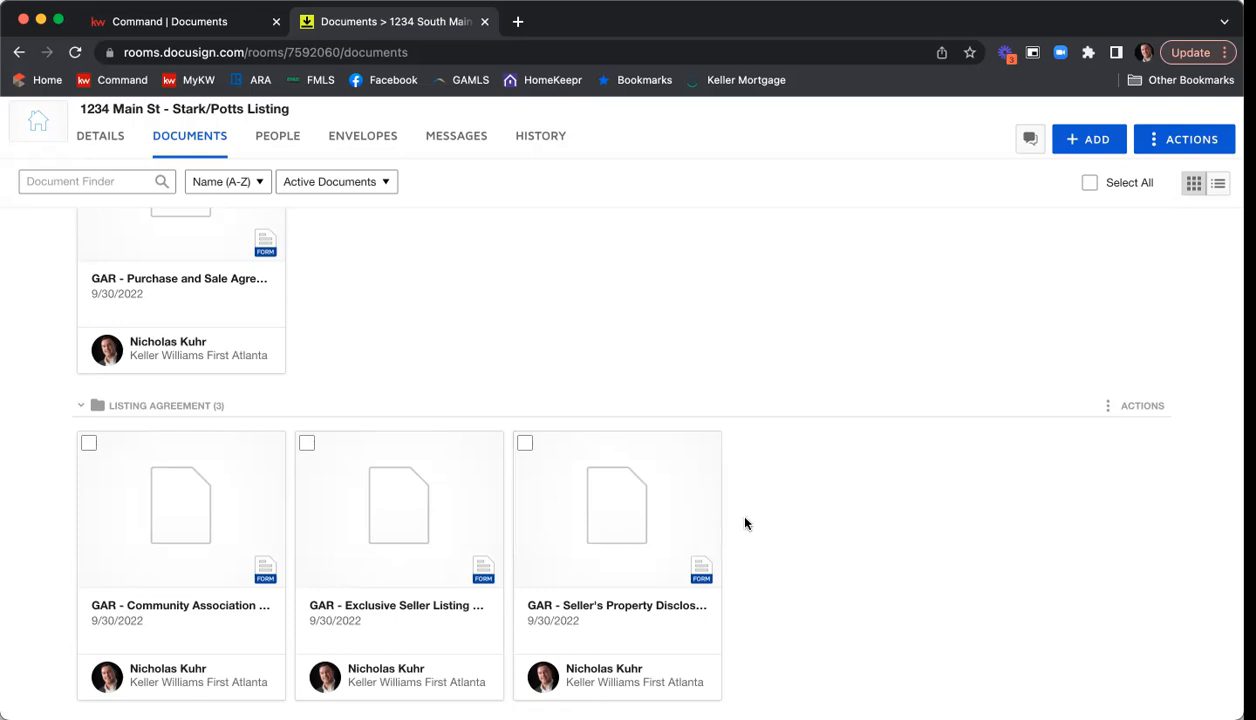
Open the Seller's Property Disclosure Statement Exhibit (F301) and examine its disclosure questions, fixtures checklist and signature blocks.
left_click(640, 503)
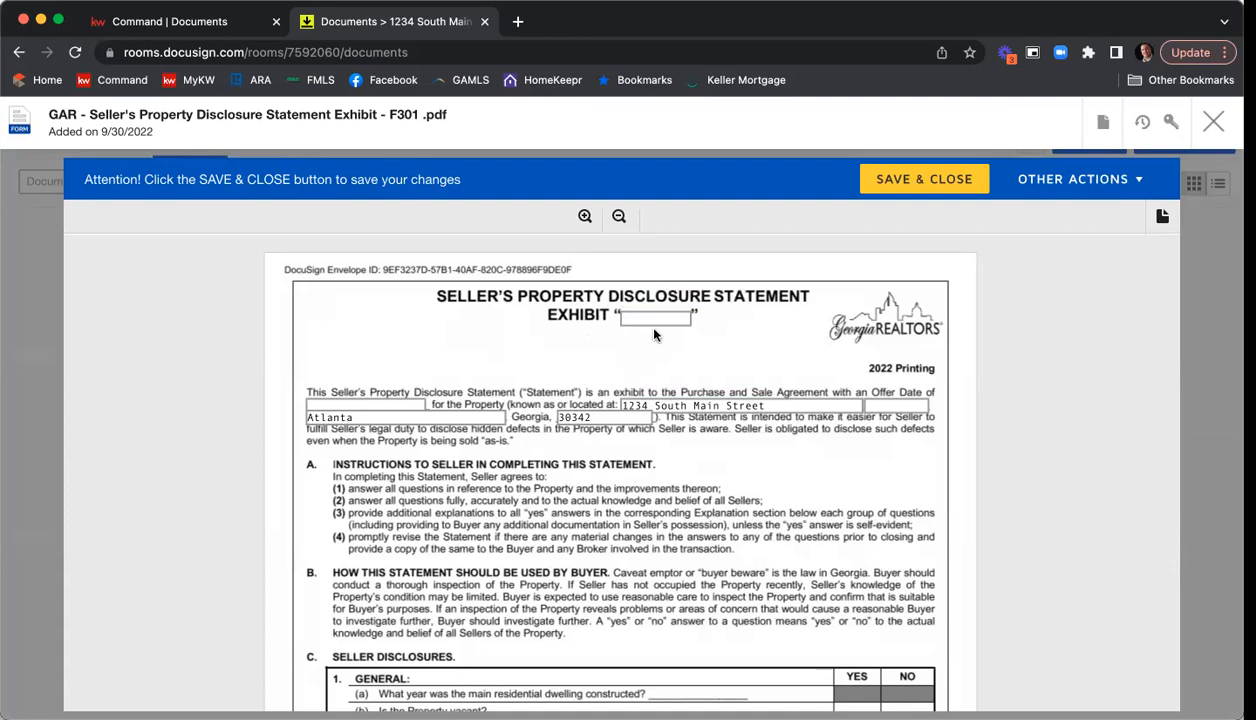
scroll(555, 340, "down", 2)
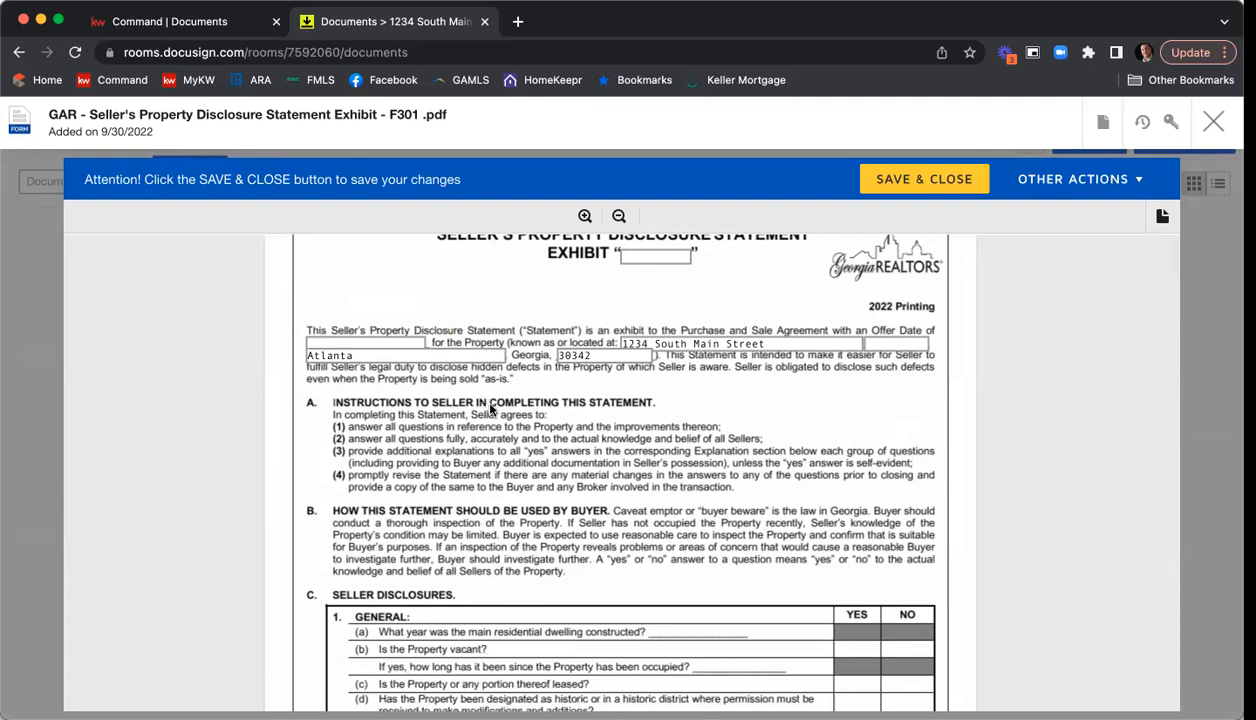
scroll(756, 412, "down", 5)
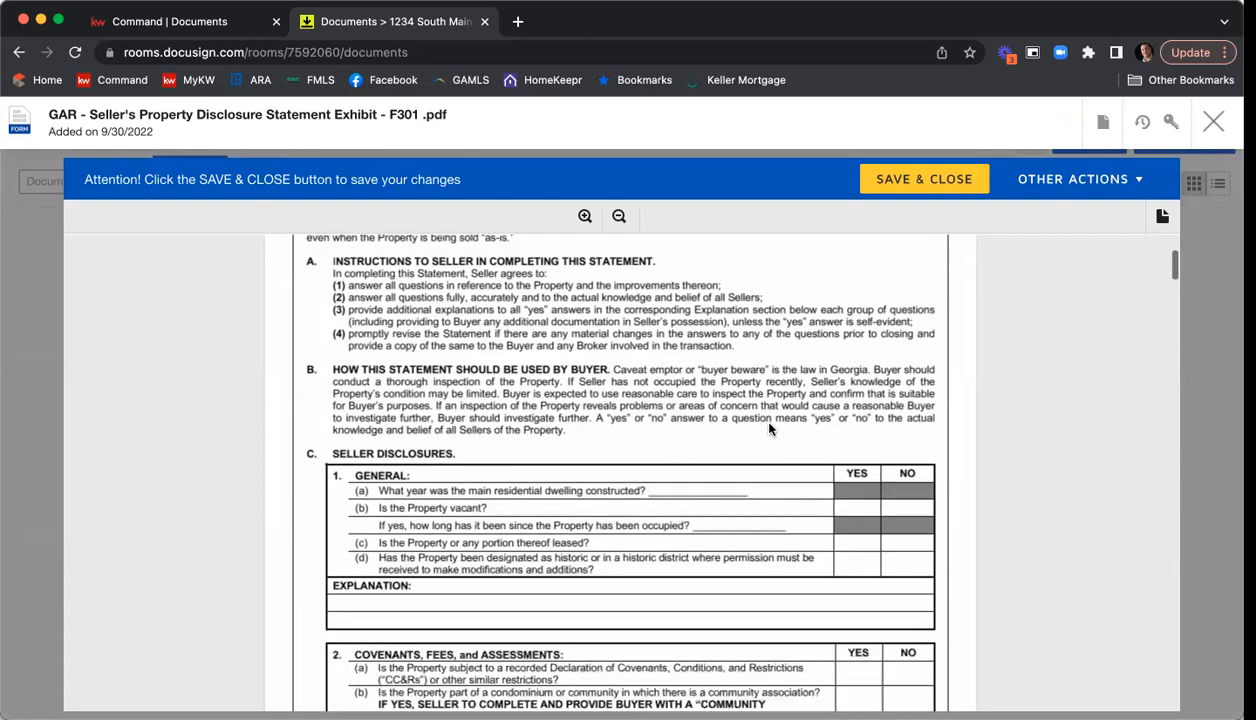
scroll(633, 451, "down", 1)
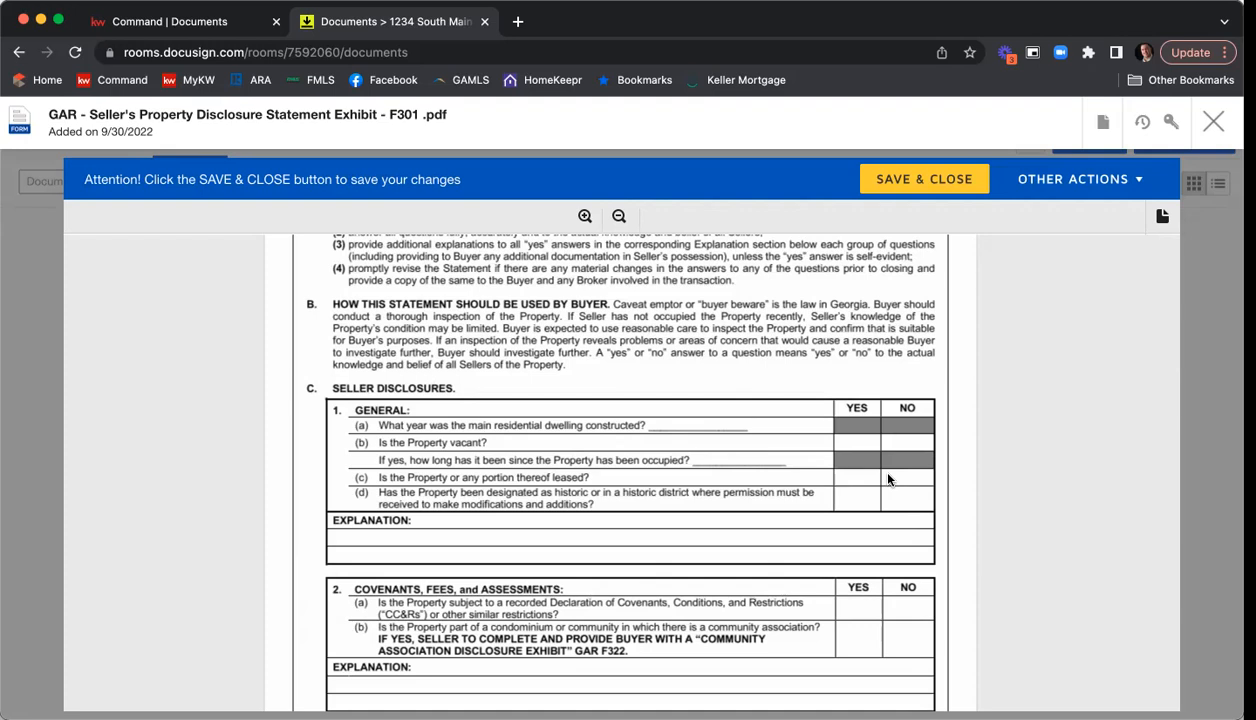
scroll(694, 428, "down", 3)
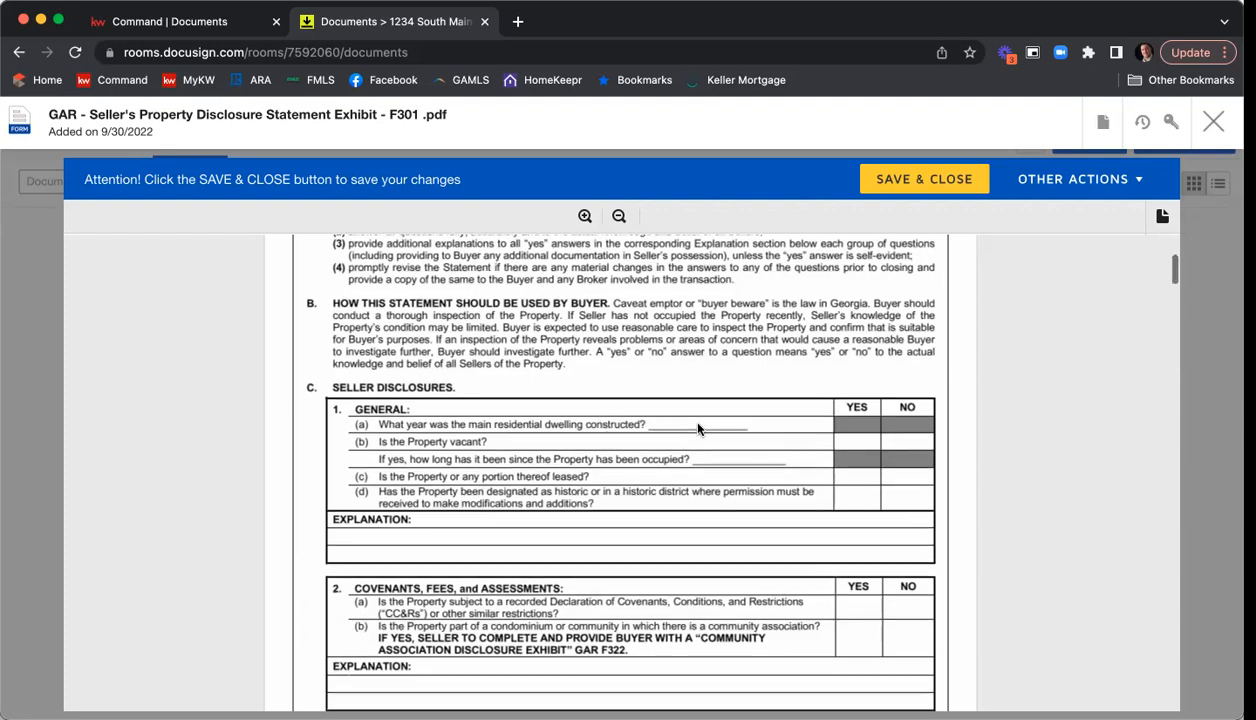
scroll(818, 476, "down", 6)
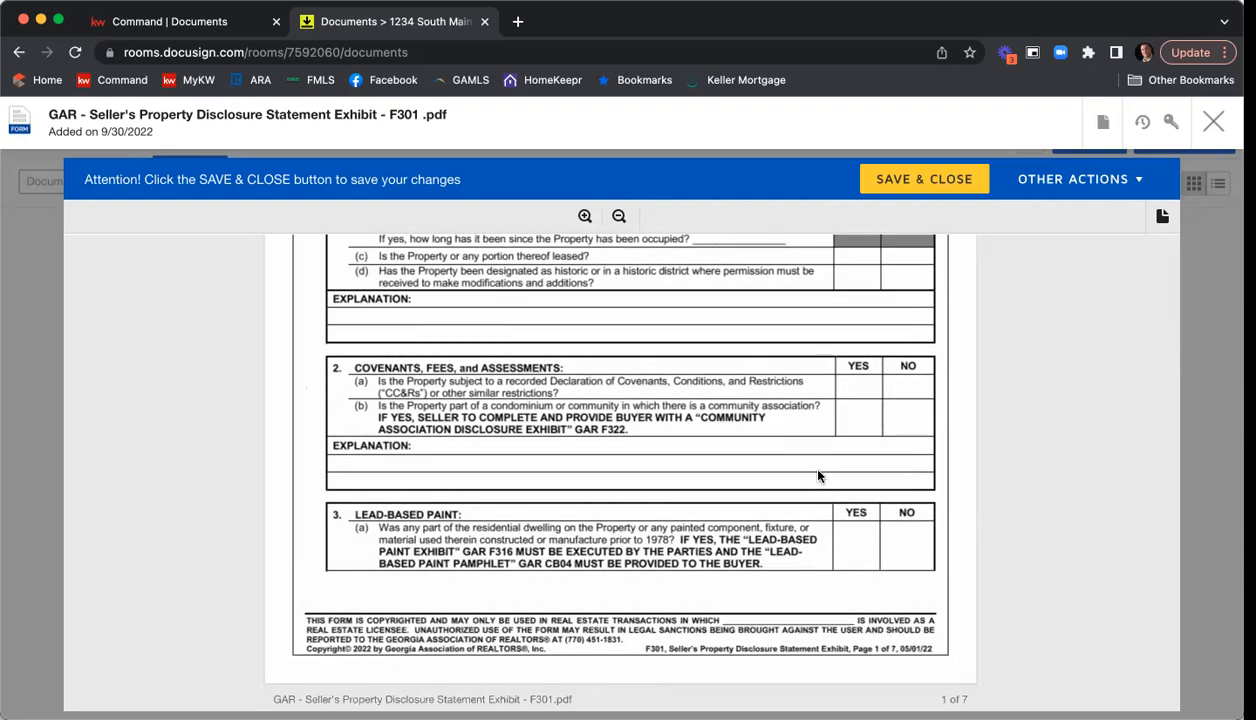
scroll(818, 474, "down", 15)
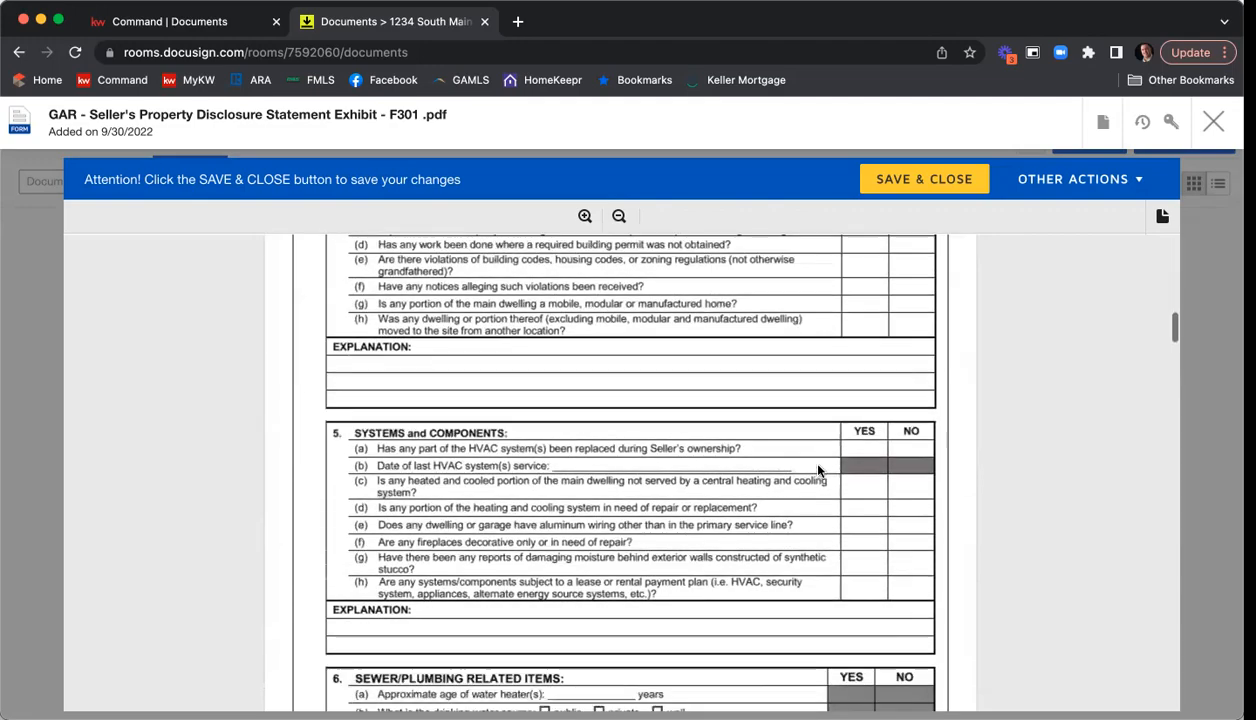
scroll(820, 467, "down", 15)
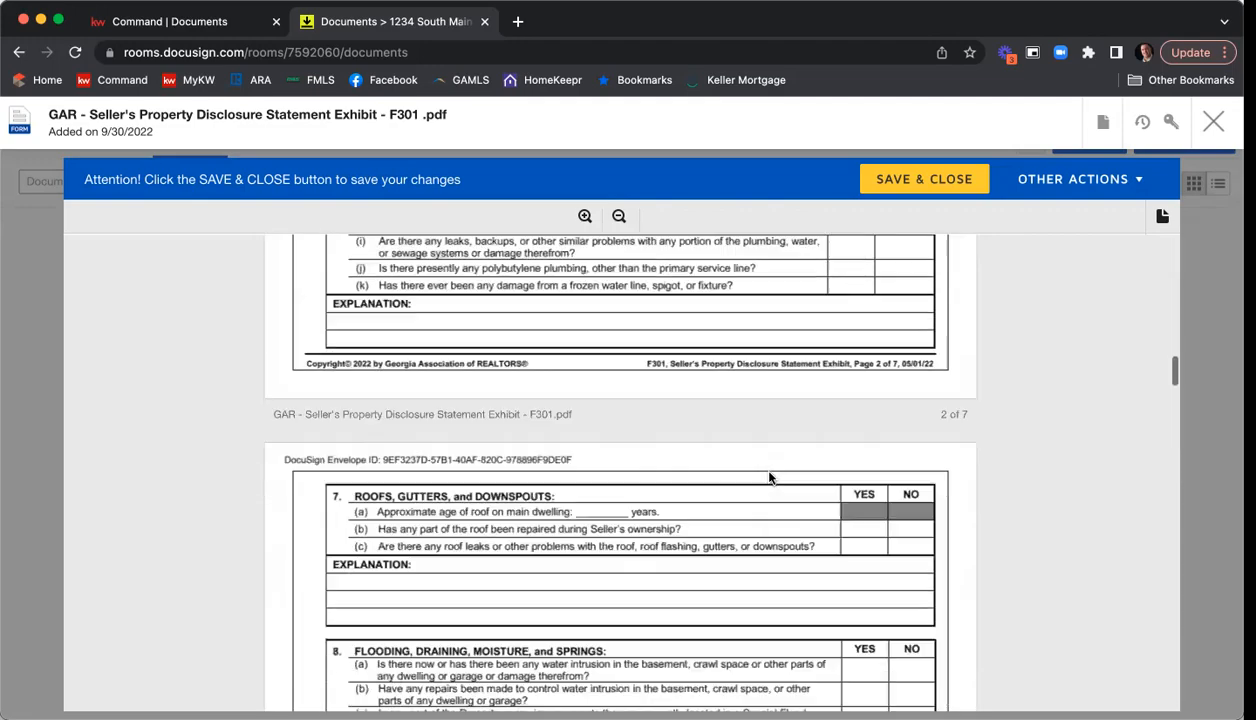
scroll(771, 477, "down", 18)
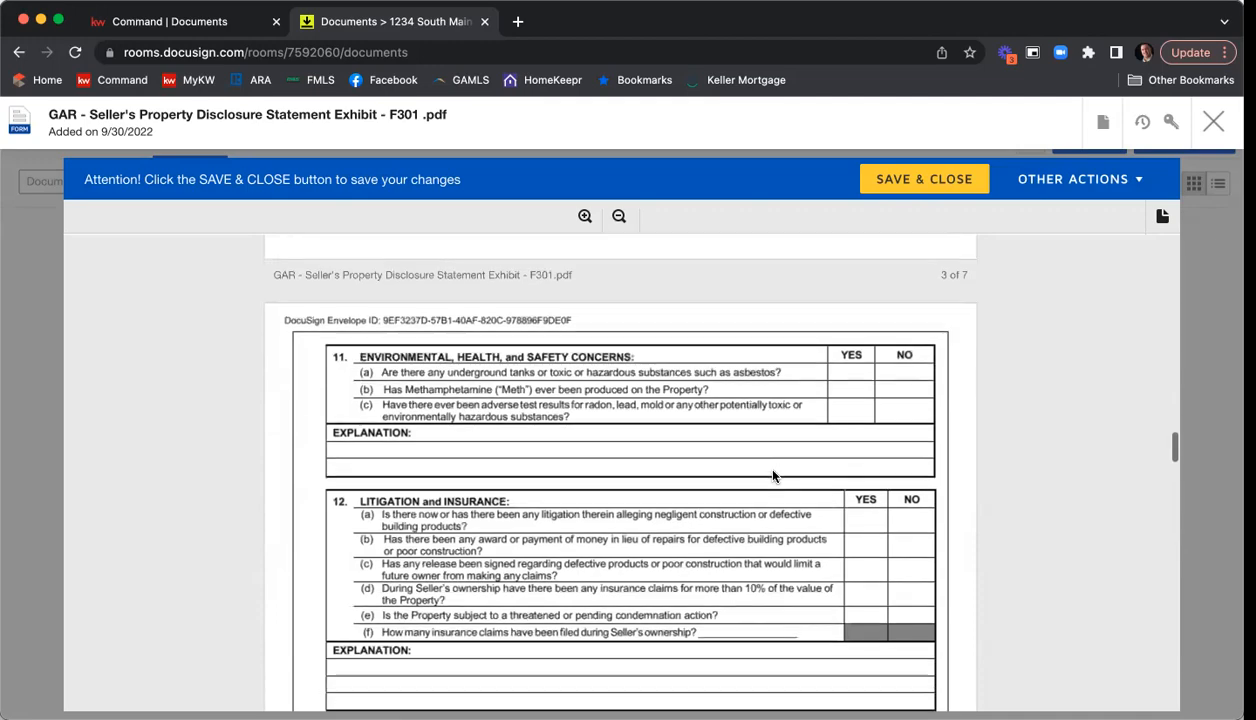
scroll(772, 476, "down", 15)
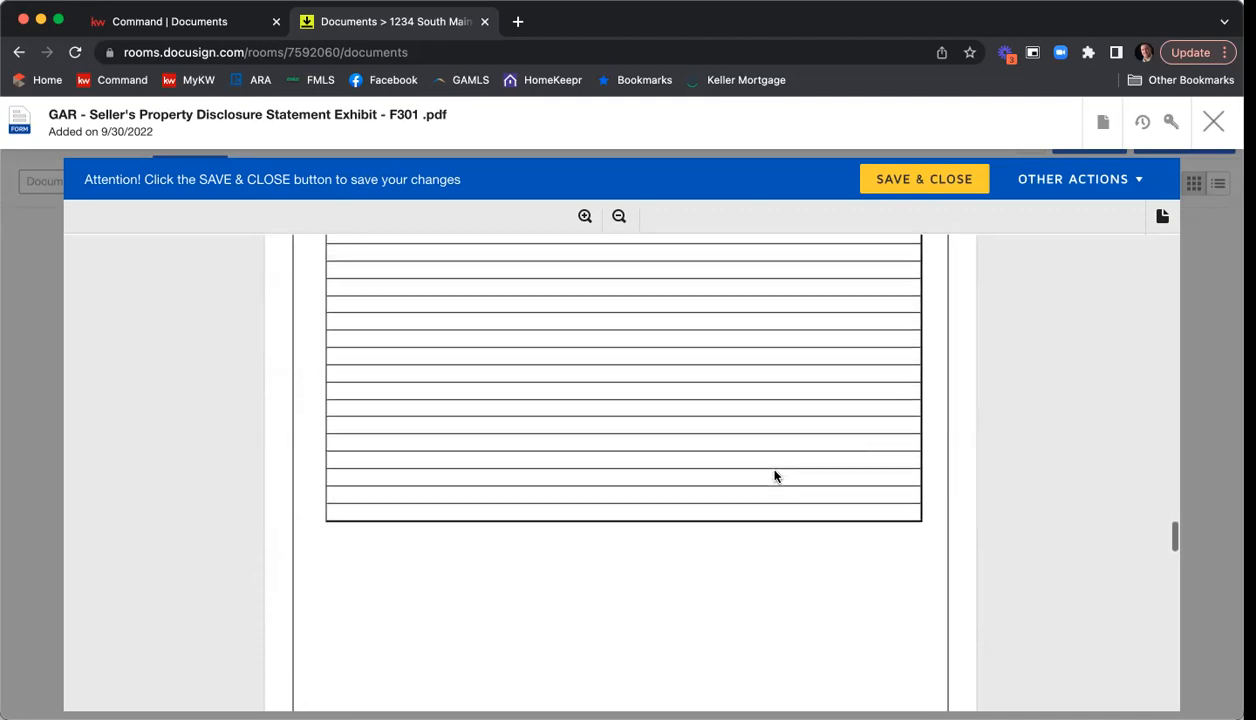
scroll(775, 473, "down", 15)
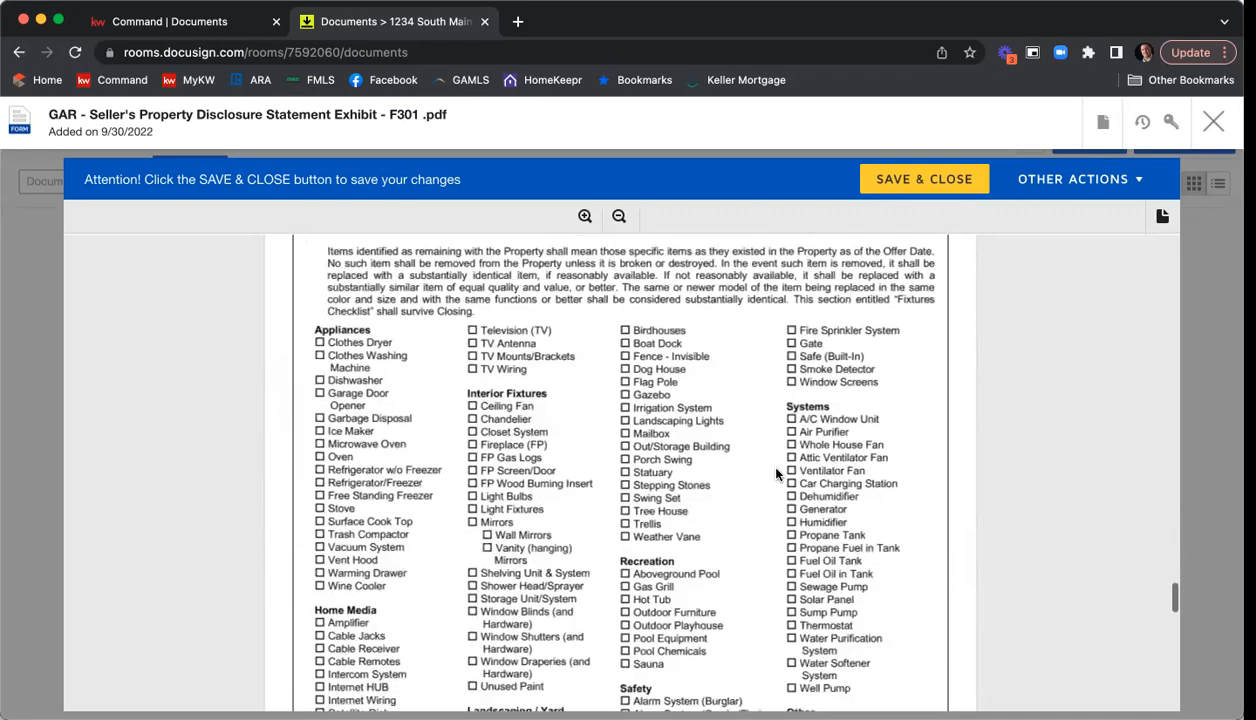
scroll(777, 473, "down", 10)
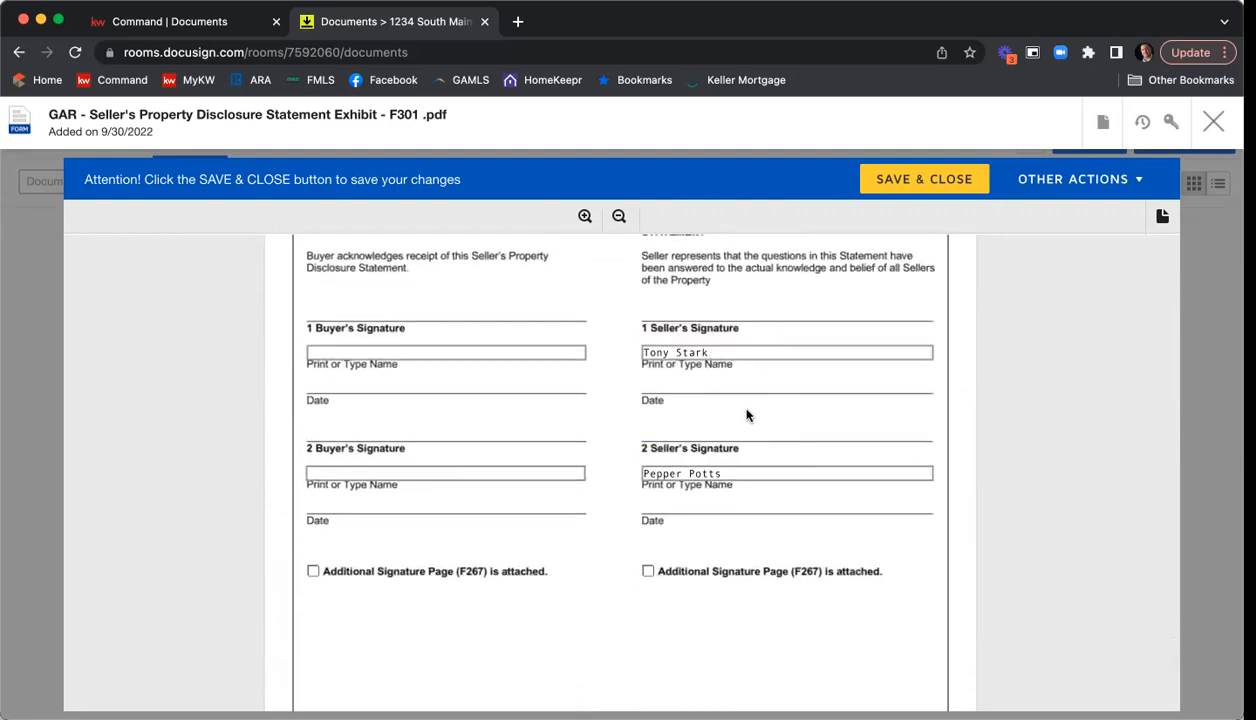
scroll(740, 438, "down", 1)
scroll(740, 438, "up", 1)
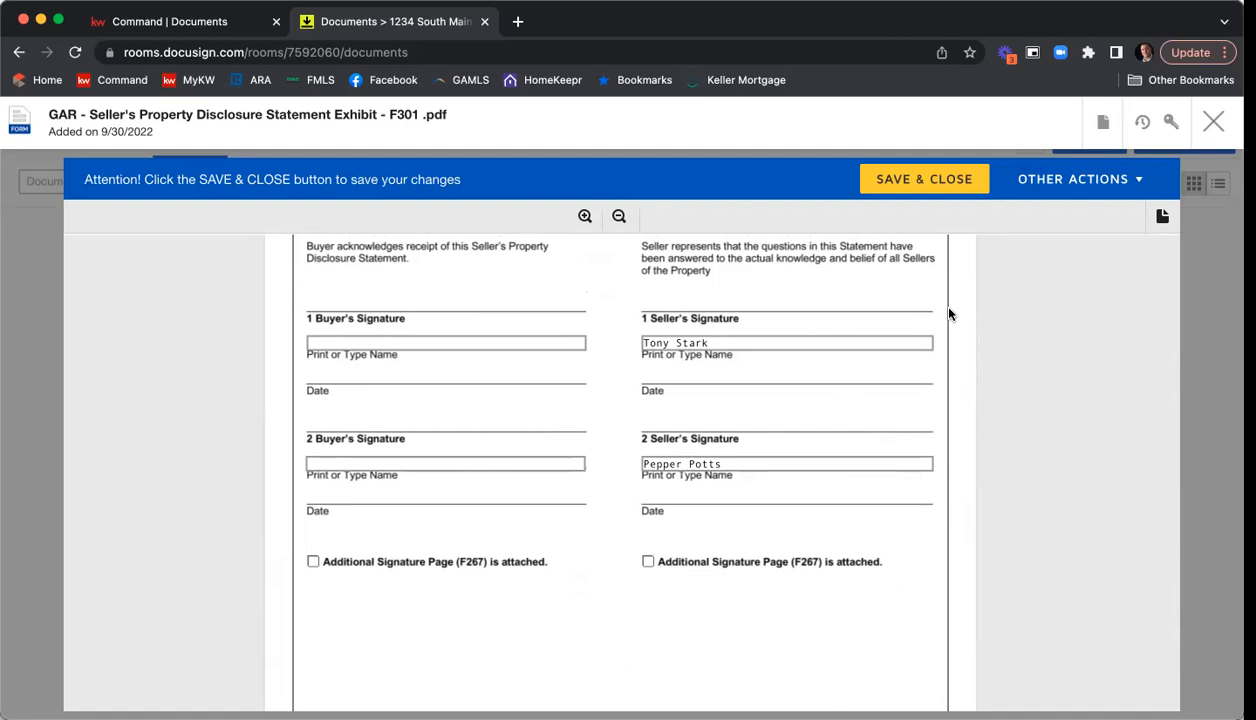
Save and close the Seller's Property Disclosure Statement Exhibit without filling in any fields.
scroll(805, 354, "down", 5)
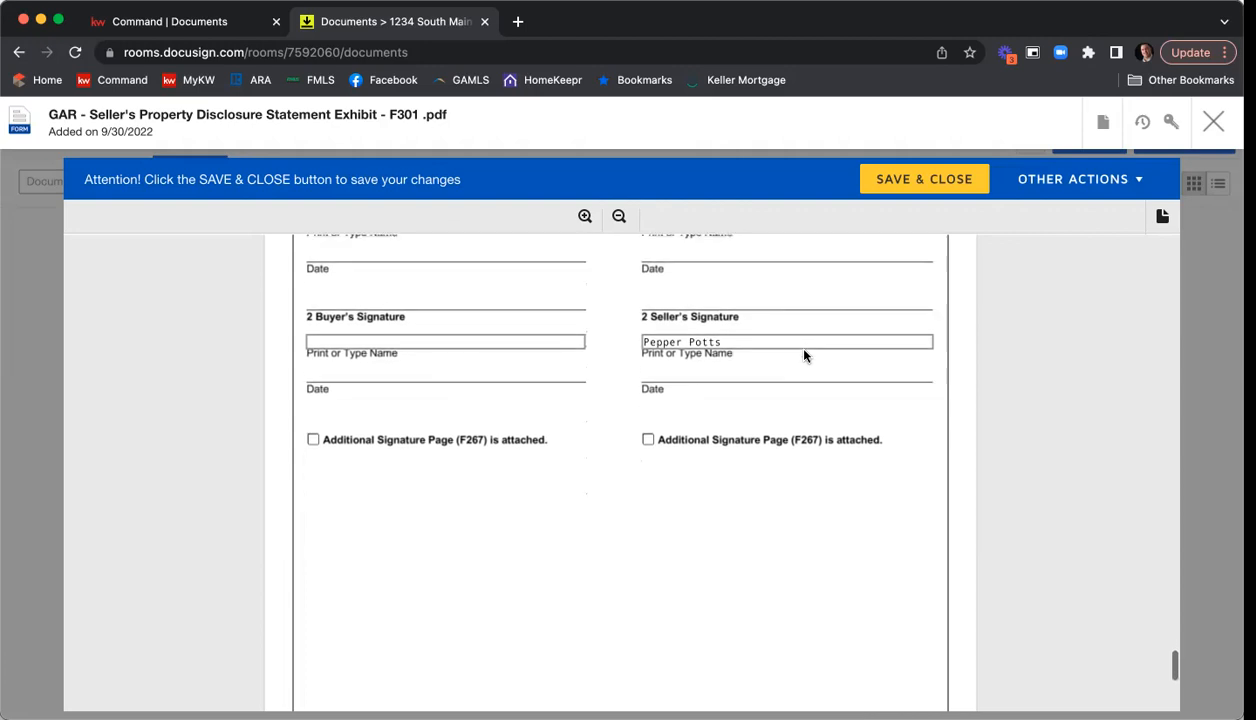
scroll(805, 356, "down", 1)
scroll(805, 361, "down", 3)
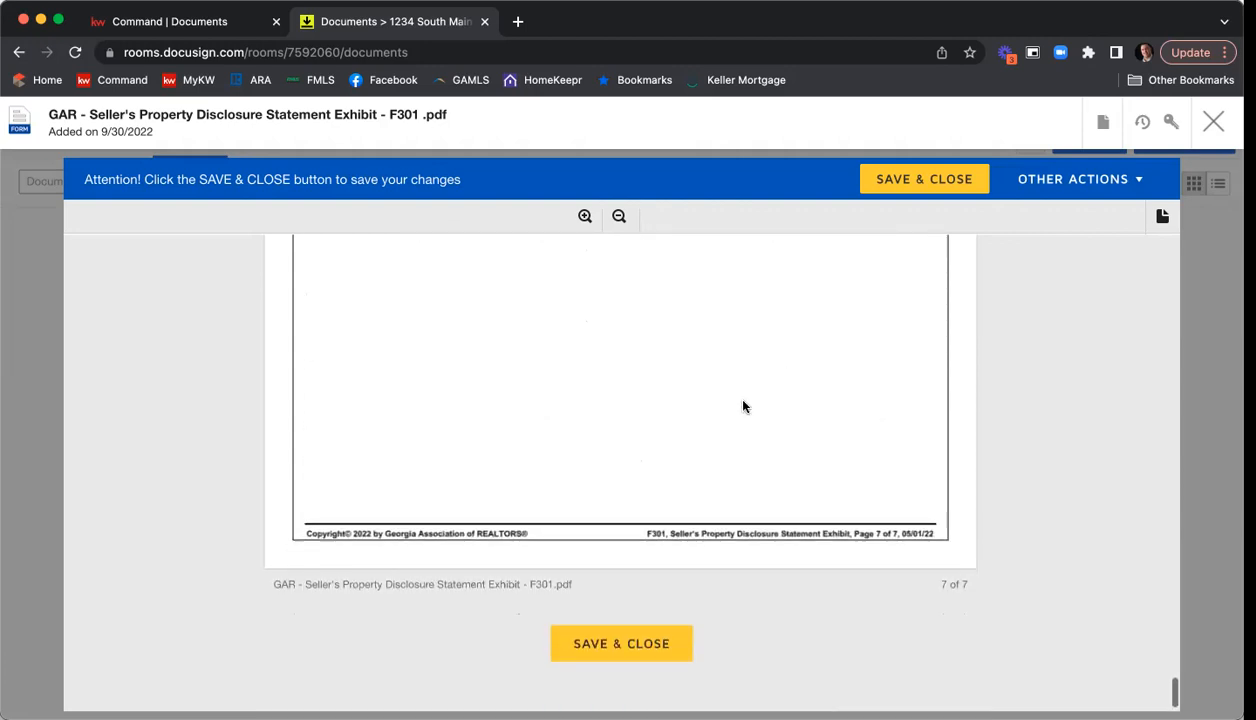
left_click(644, 643)
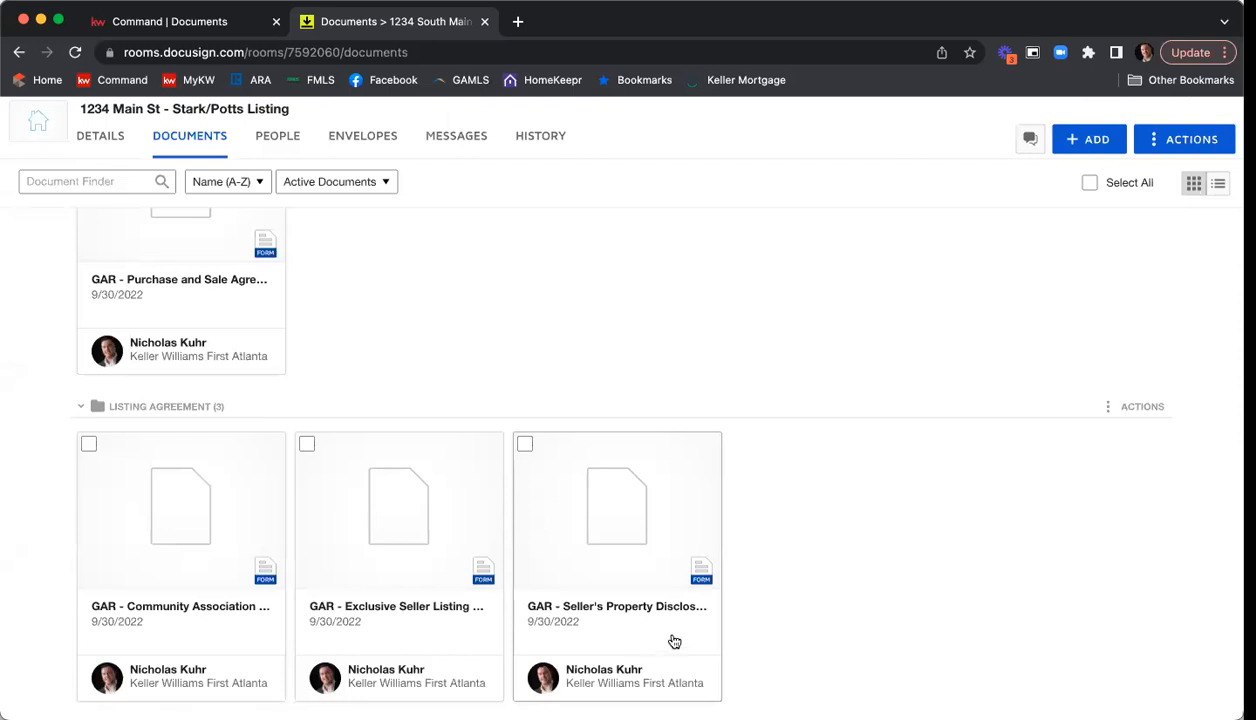
Open the Community Association Disclosure Exhibit (F322), examine its association, assessment, litigation and signature sections, and save and close it.
left_click(181, 514)
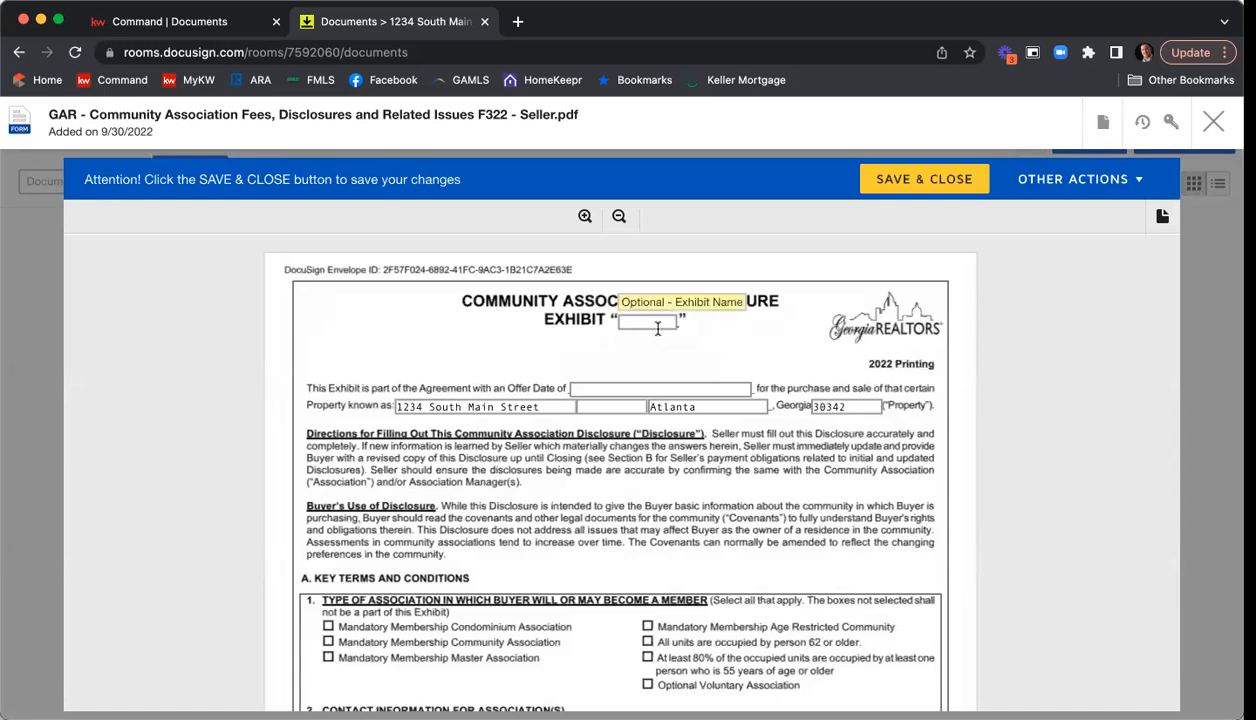
scroll(645, 345, "down", 1)
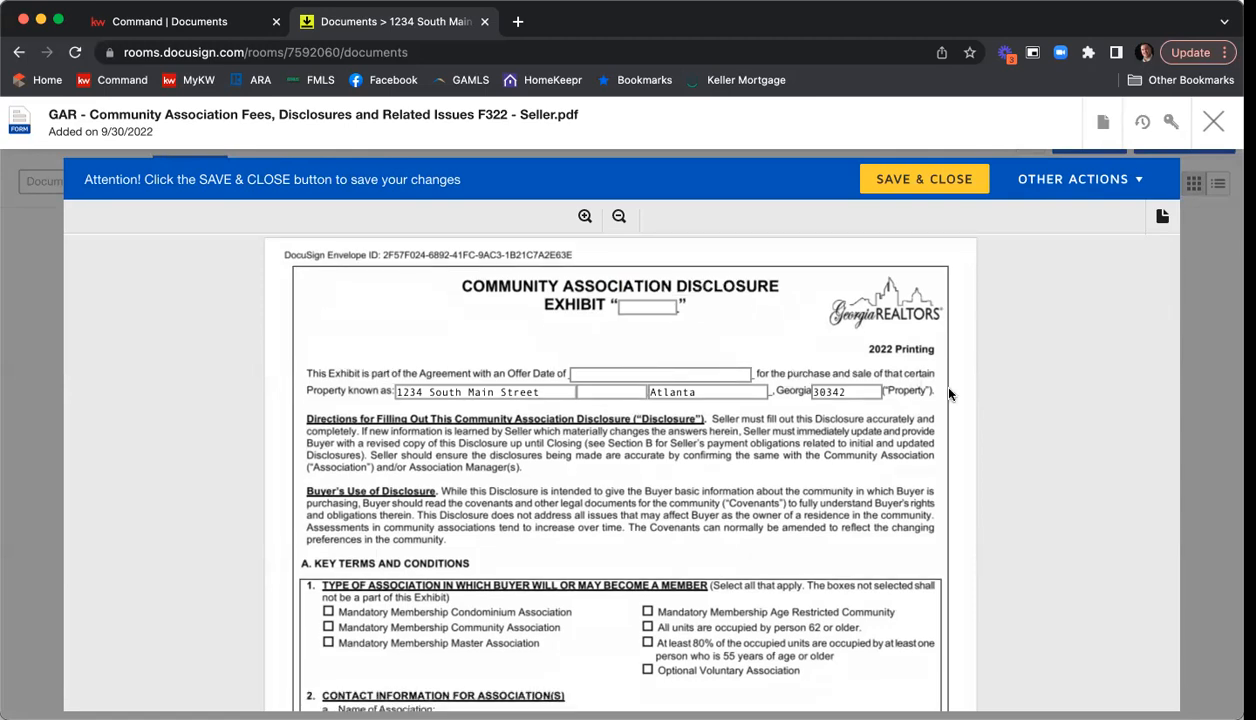
scroll(954, 392, "down", 3)
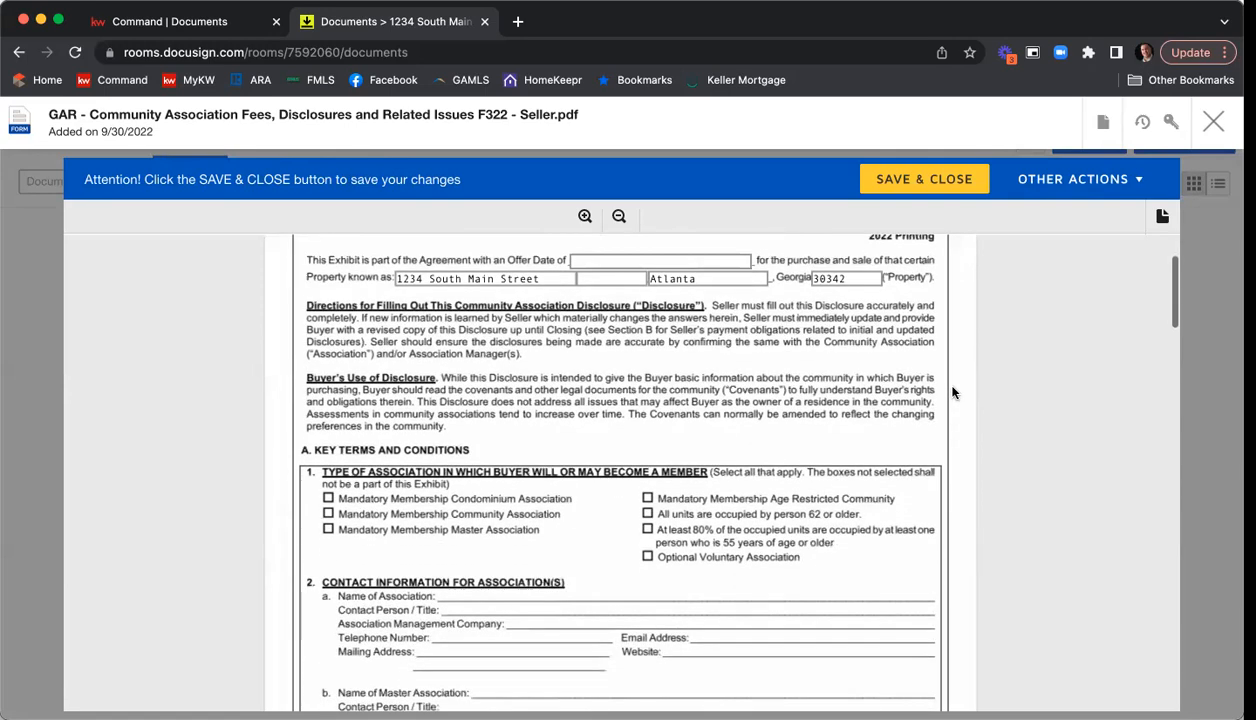
scroll(951, 394, "down", 3)
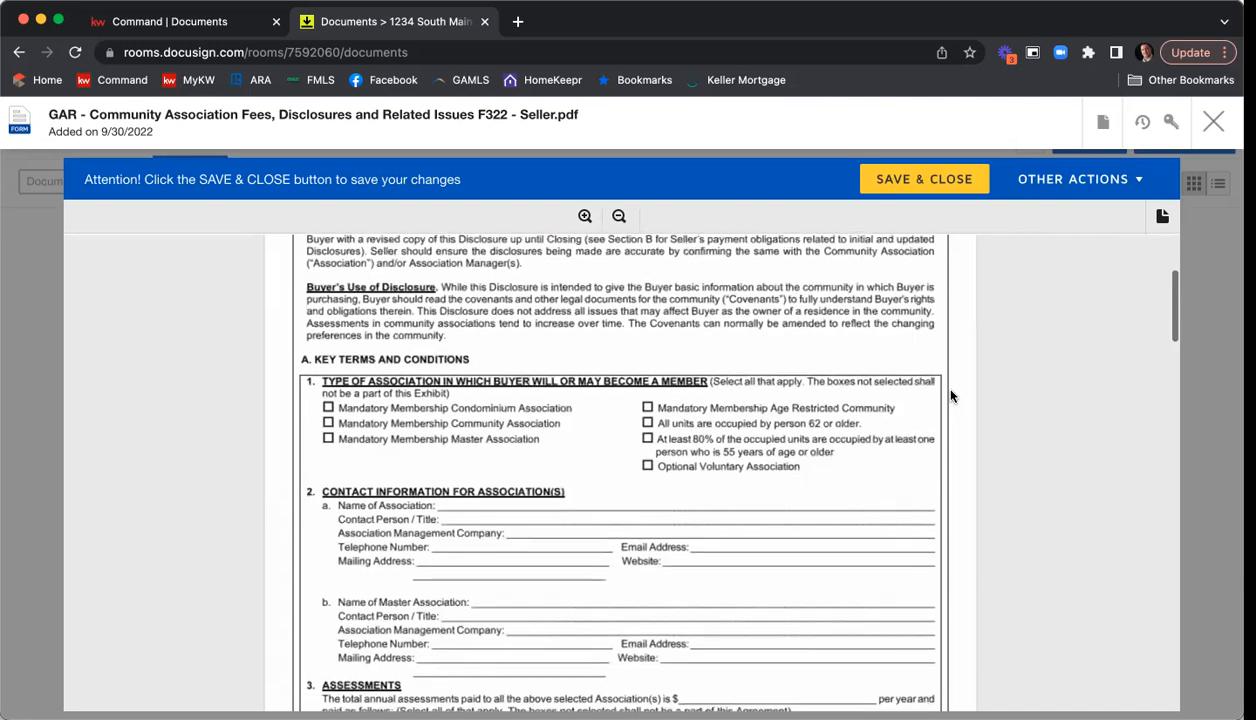
scroll(950, 395, "down", 3)
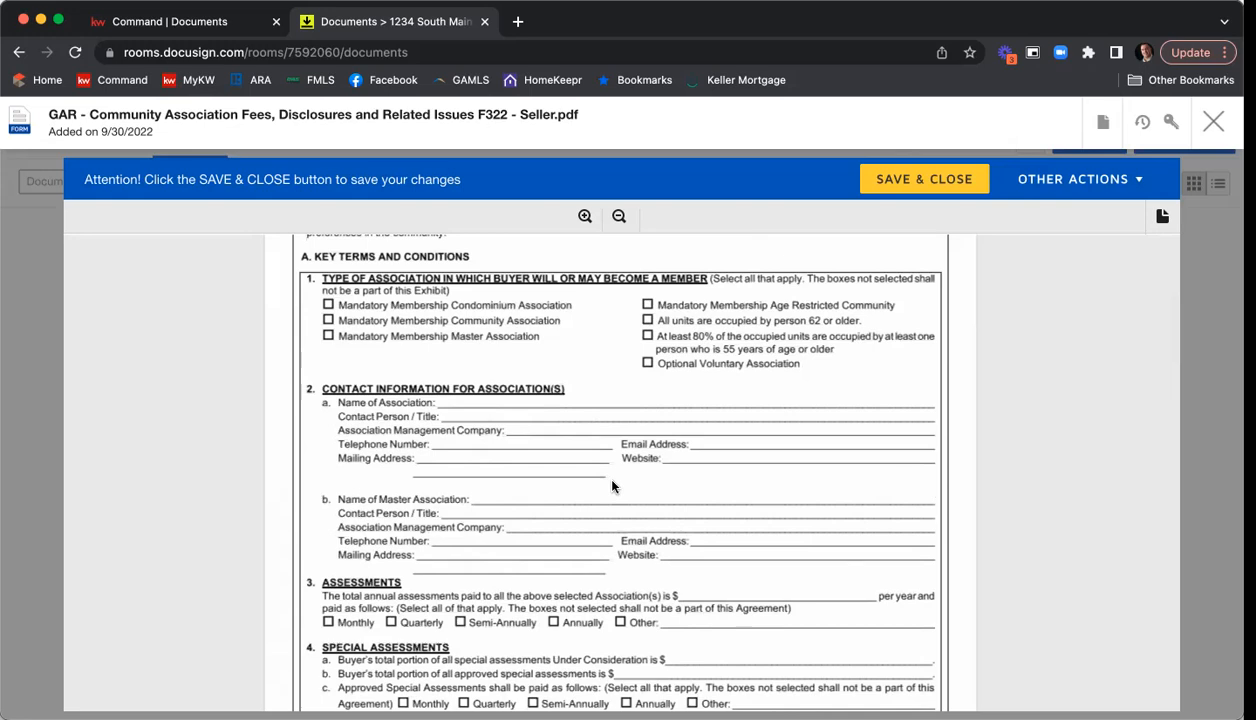
scroll(765, 423, "down", 5)
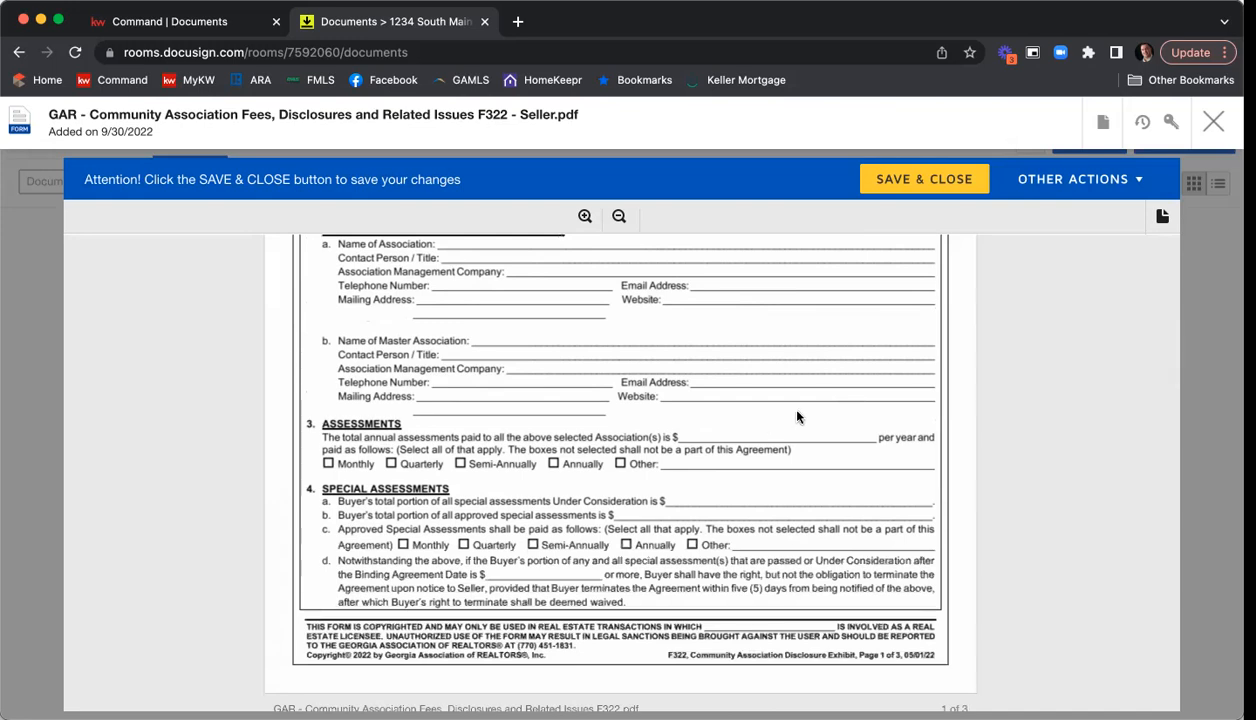
scroll(800, 417, "down", 4)
scroll(805, 417, "down", 12)
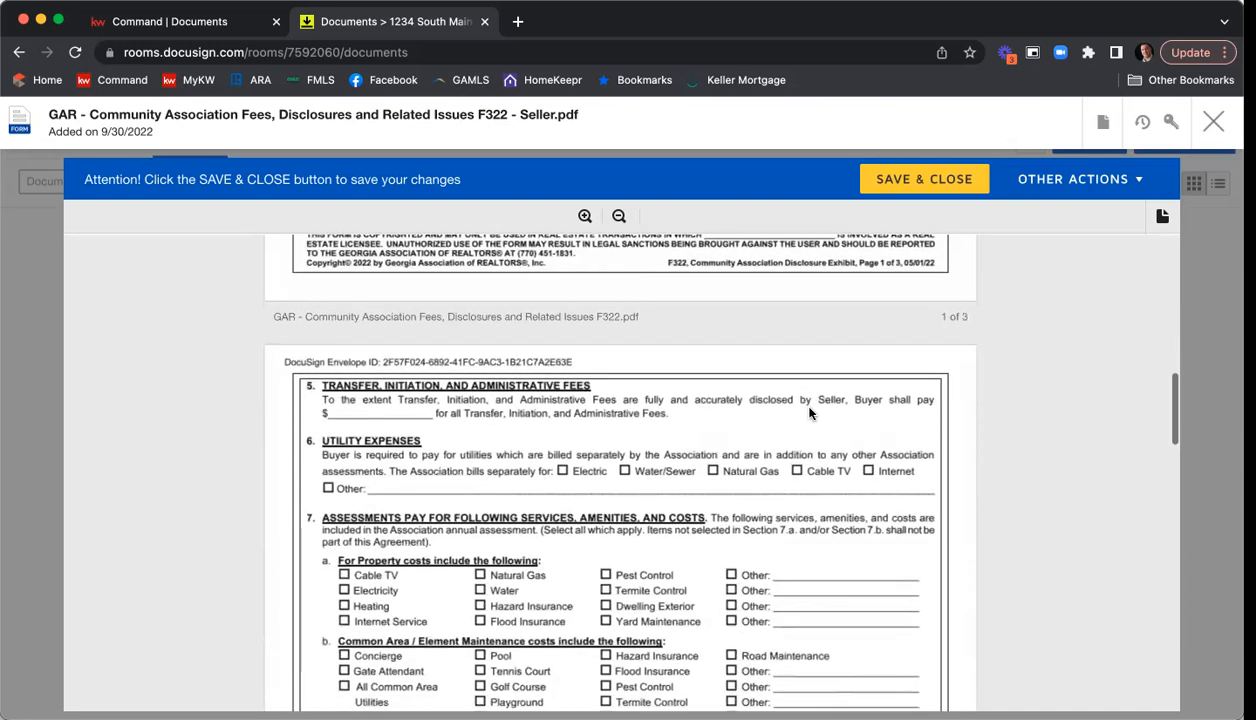
scroll(810, 413, "down", 6)
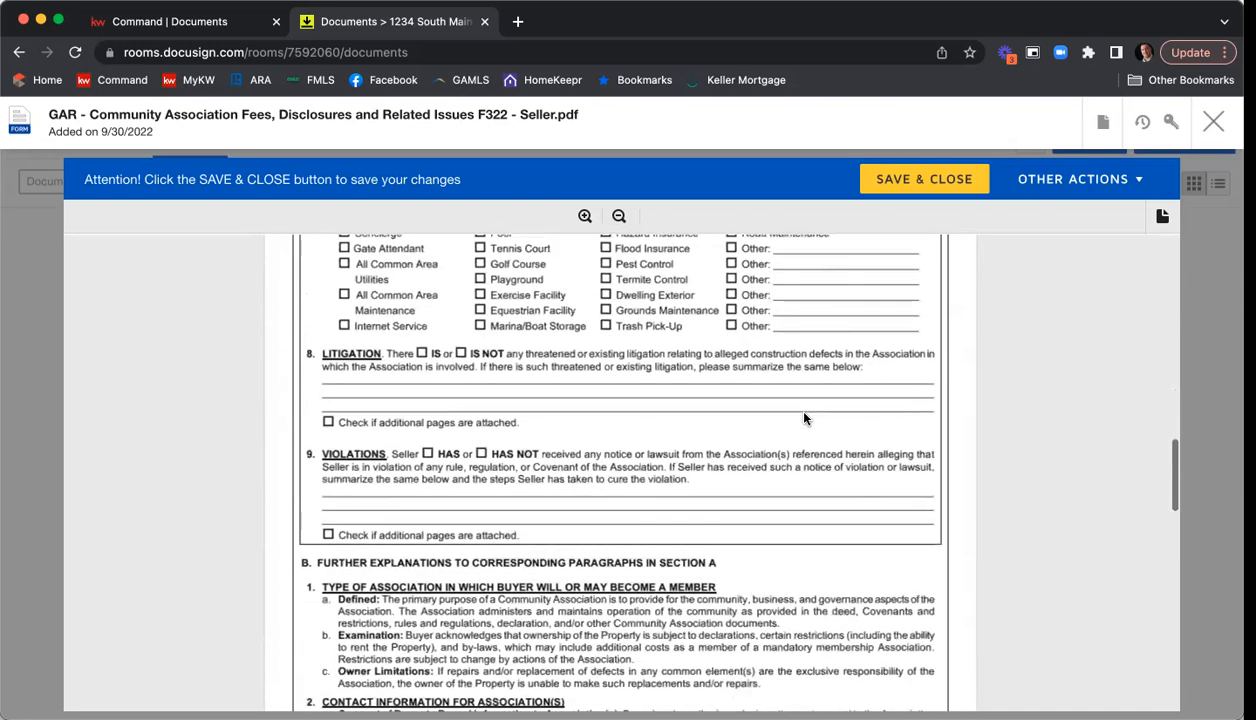
scroll(805, 418, "down", 15)
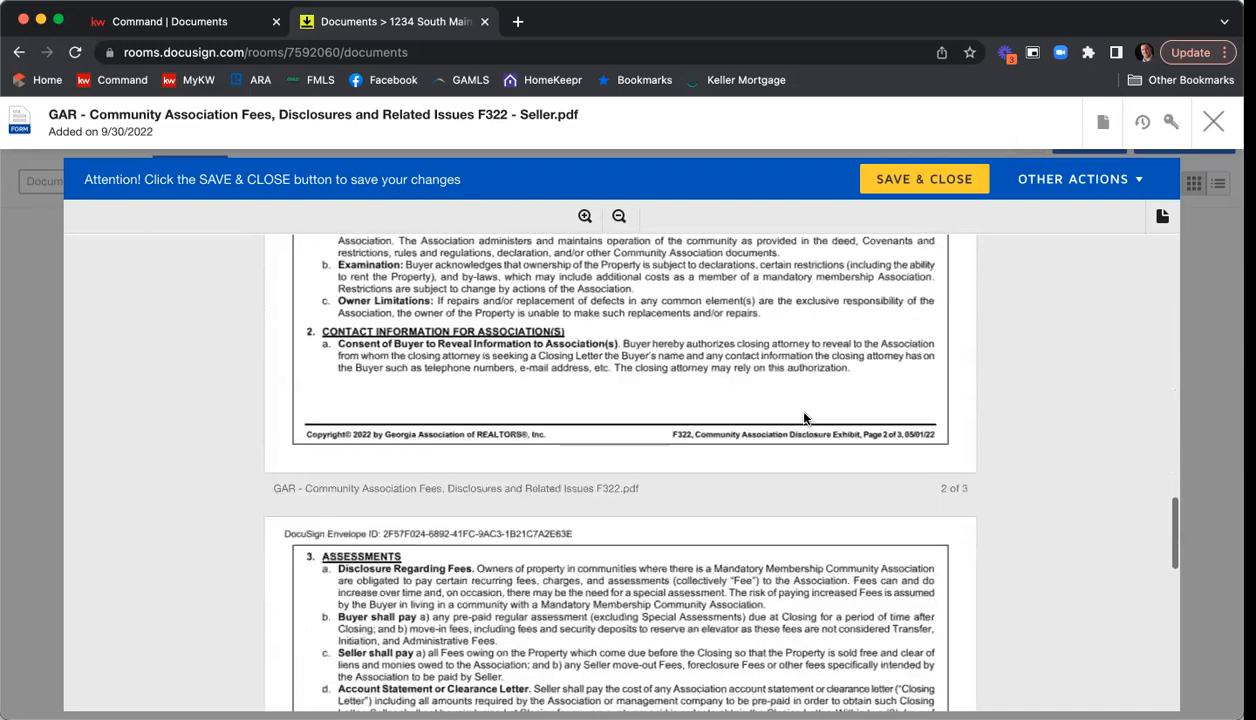
scroll(805, 418, "down", 15)
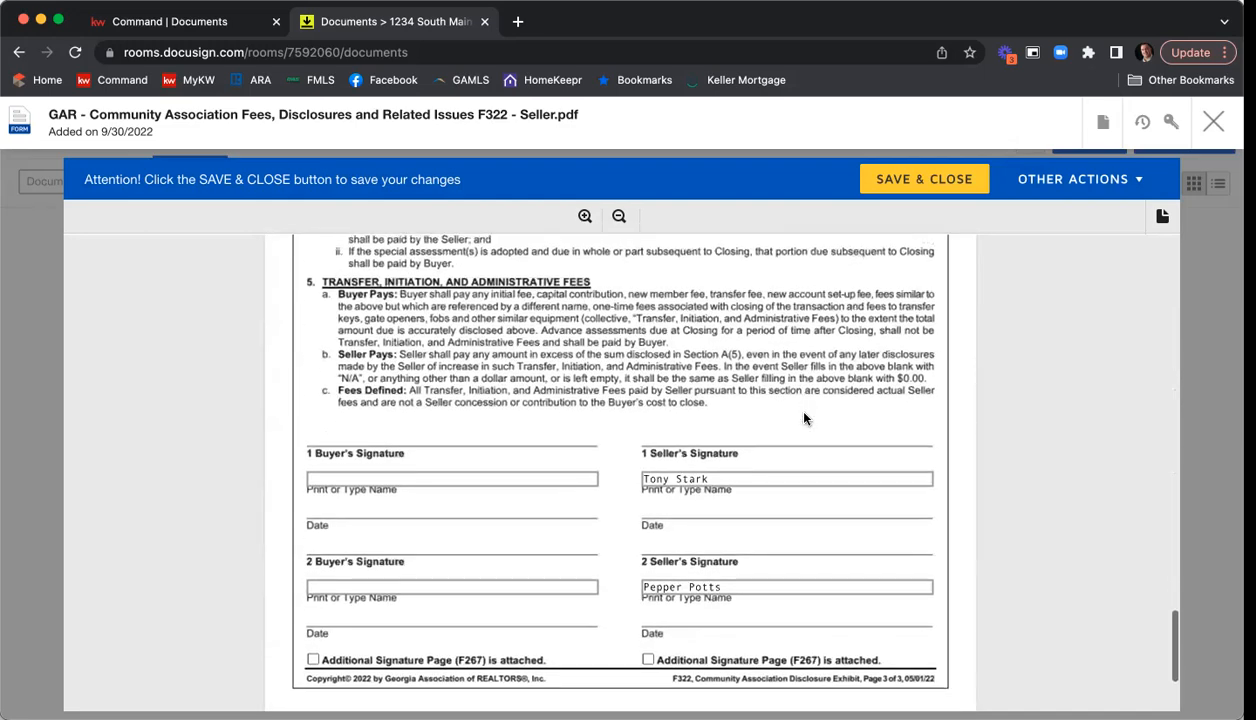
scroll(805, 418, "down", 2)
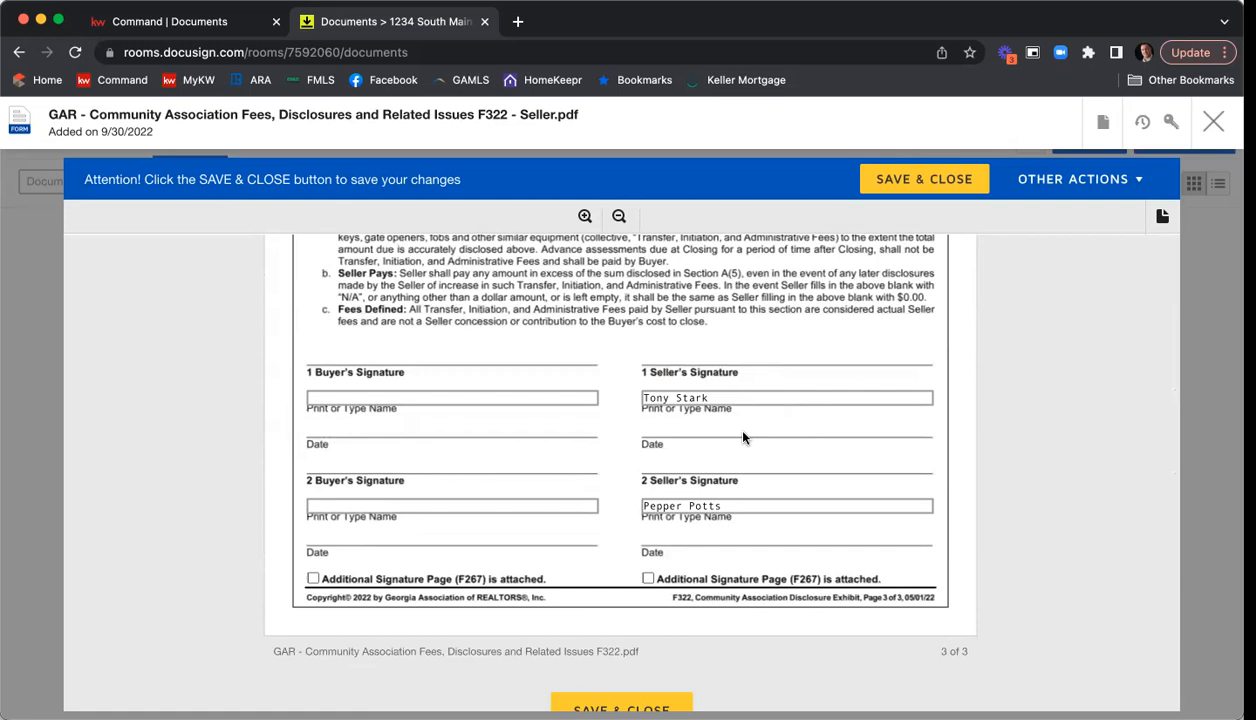
scroll(745, 436, "down", 2)
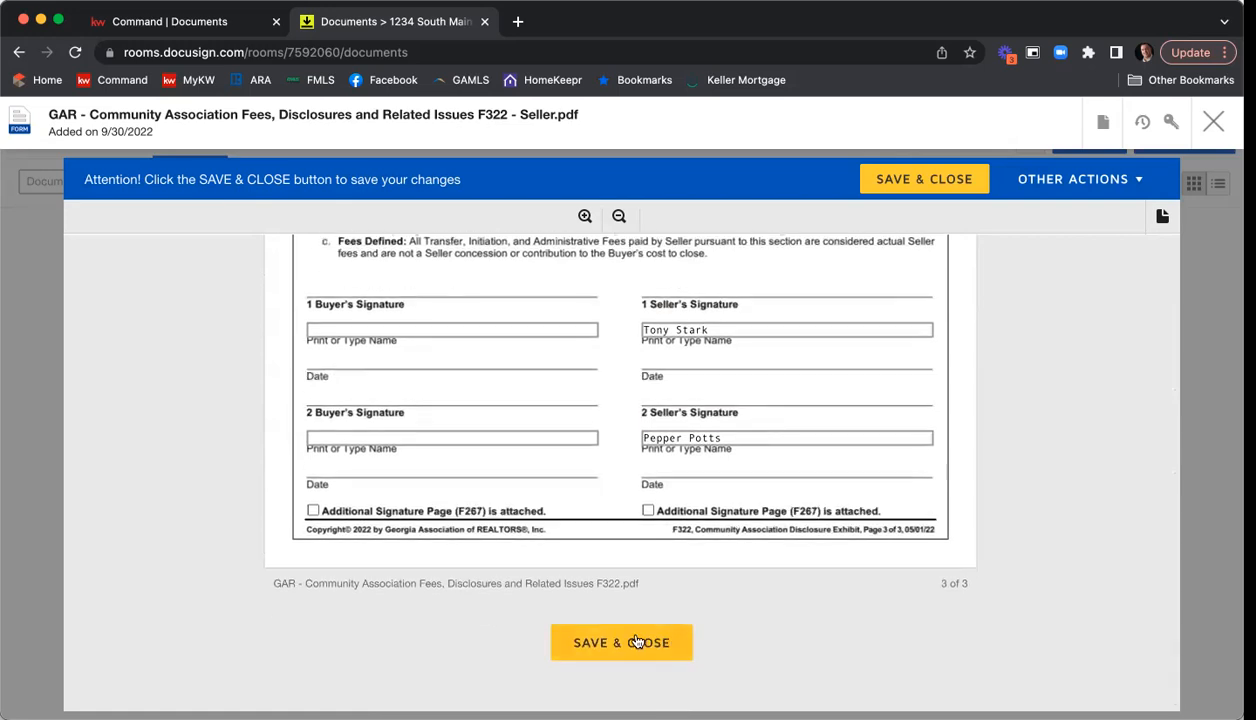
left_click(637, 641)
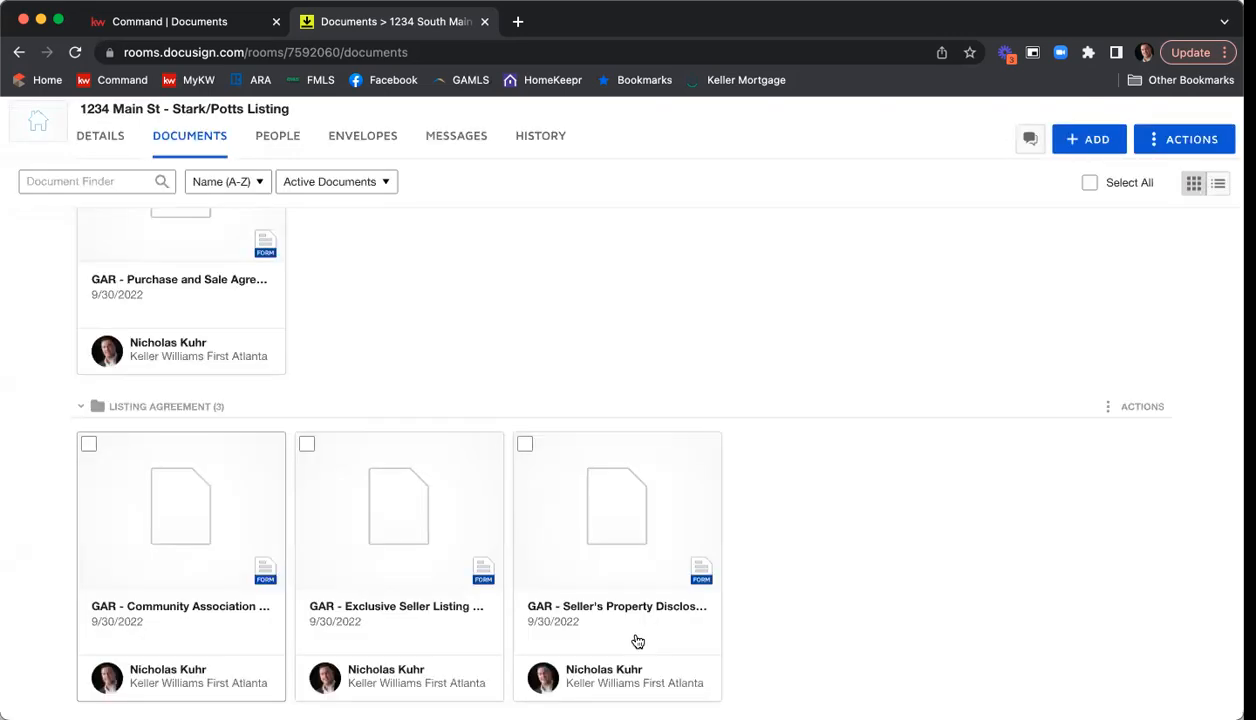
Open the Purchase and Sale Agreement (F201) from the Contract folder and set the offer date to 09/30/2022.
scroll(903, 532, "down", 1)
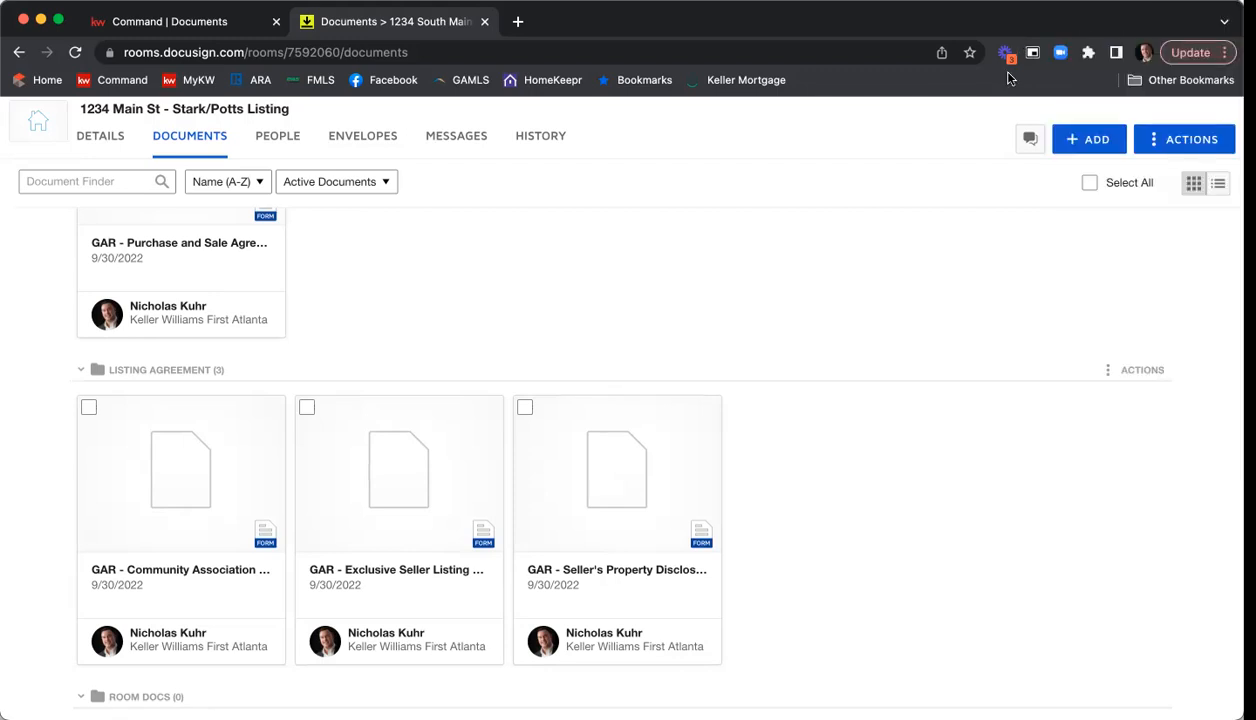
scroll(868, 300, "up", 1)
scroll(868, 300, "up", 4)
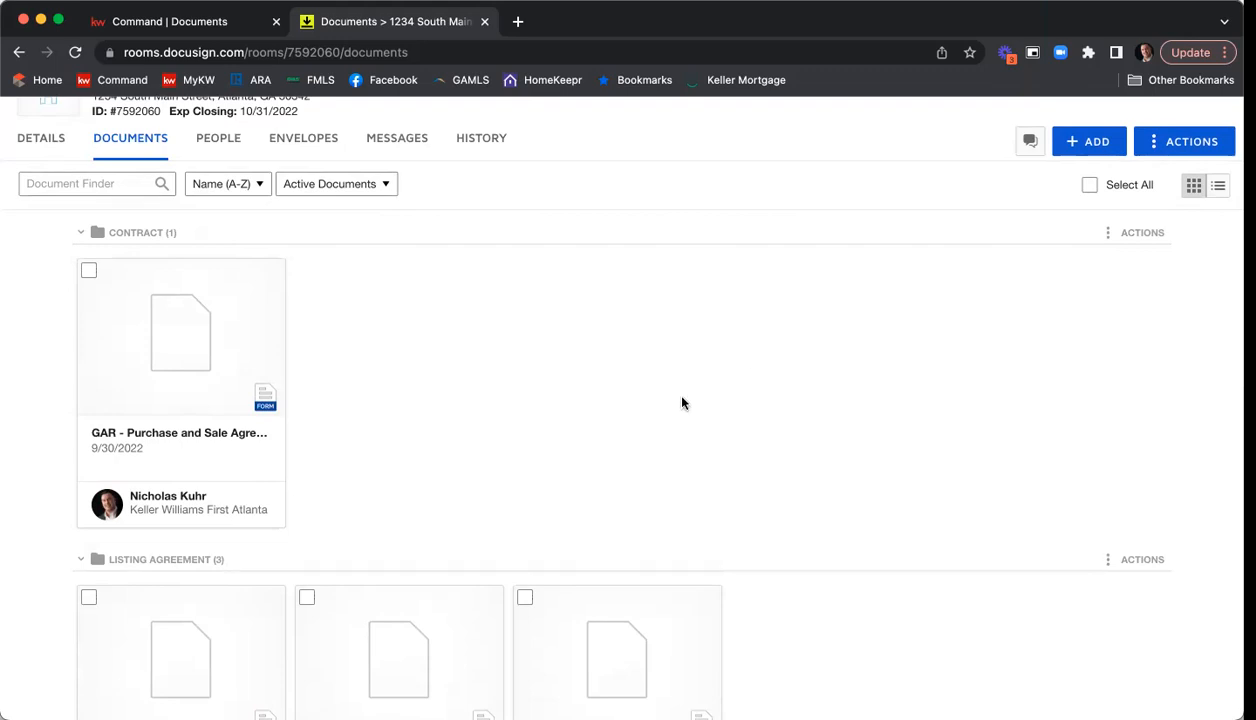
left_click(178, 336)
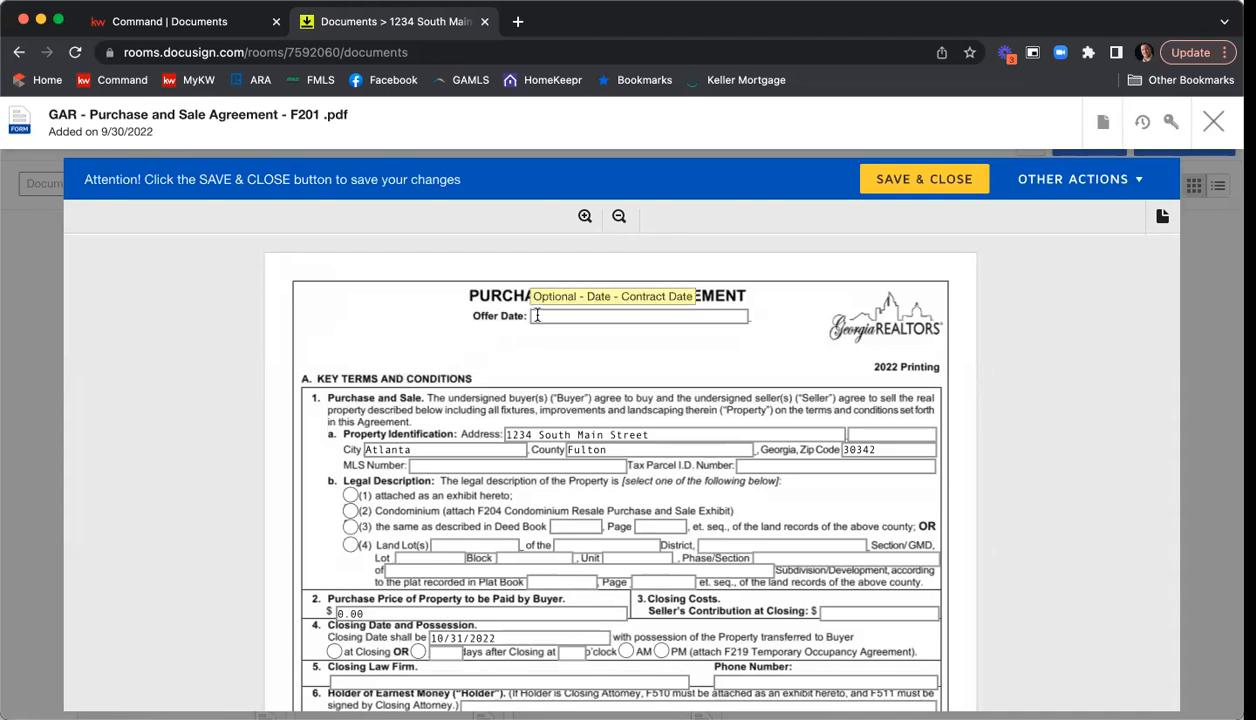
left_click(600, 316)
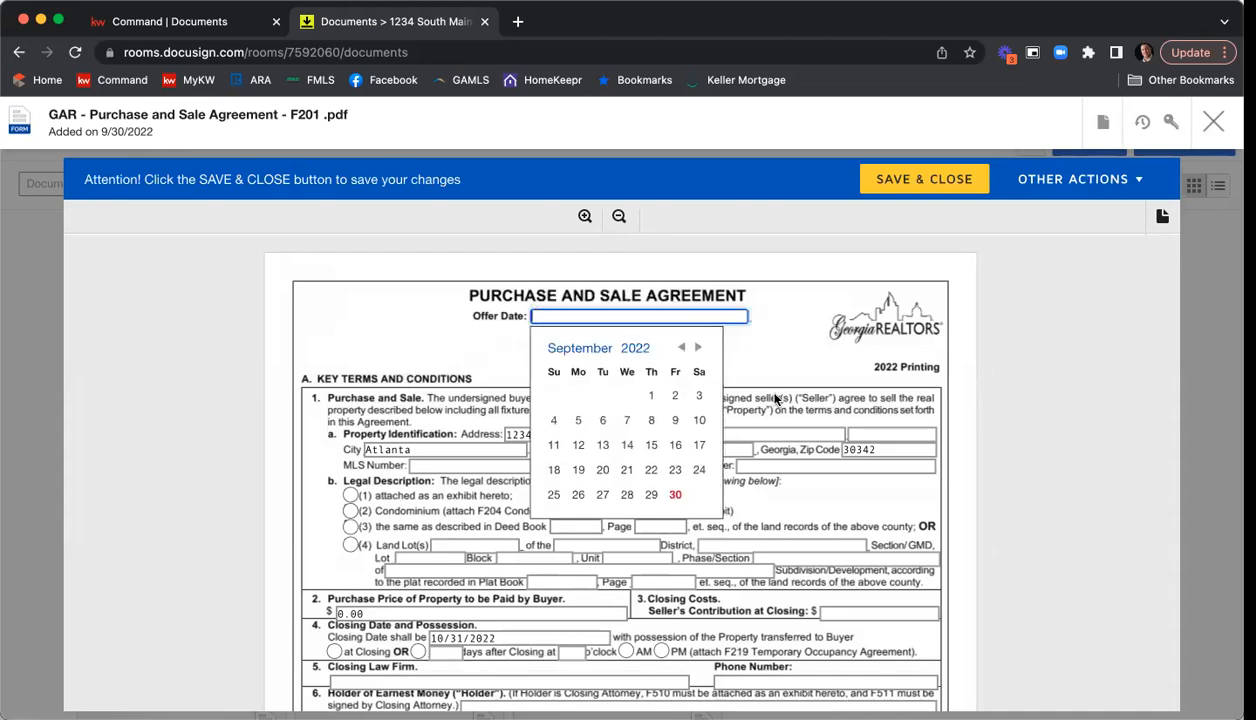
left_click(675, 494)
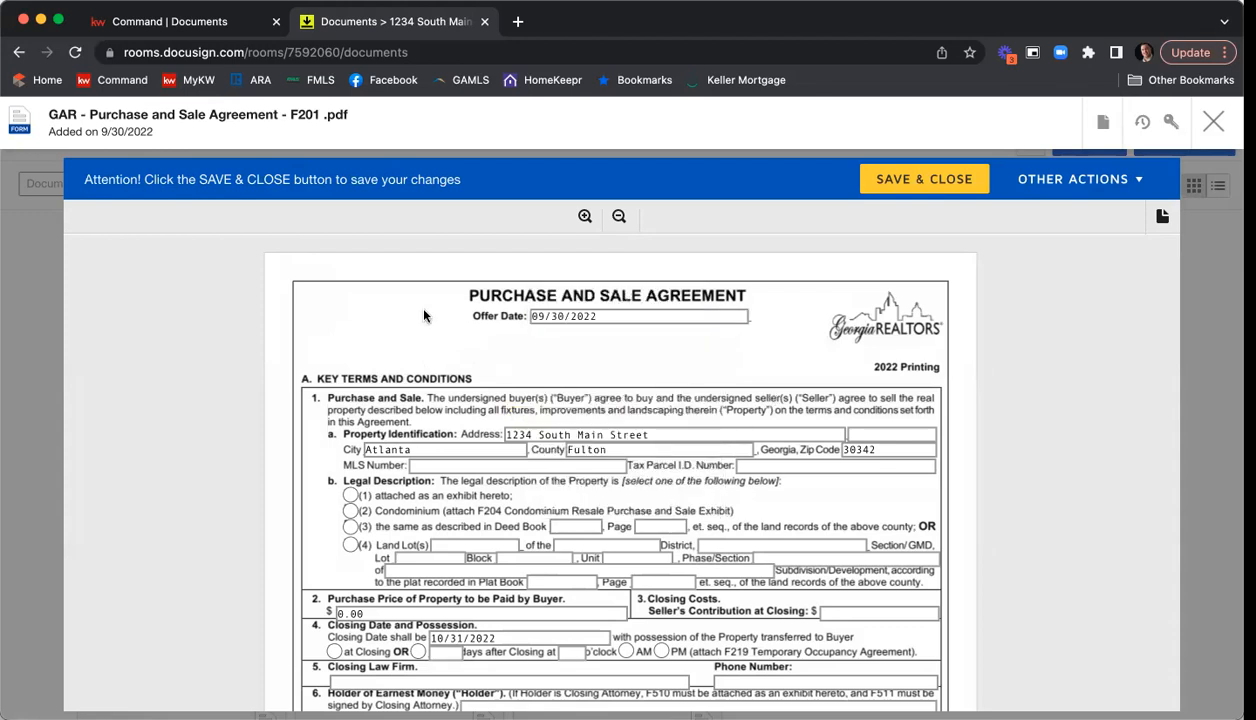
Enter MLS number 7898465 and the property's tax parcel I.D. number, and mark the legal description as attached as an exhibit.
scroll(424, 315, "down", 1)
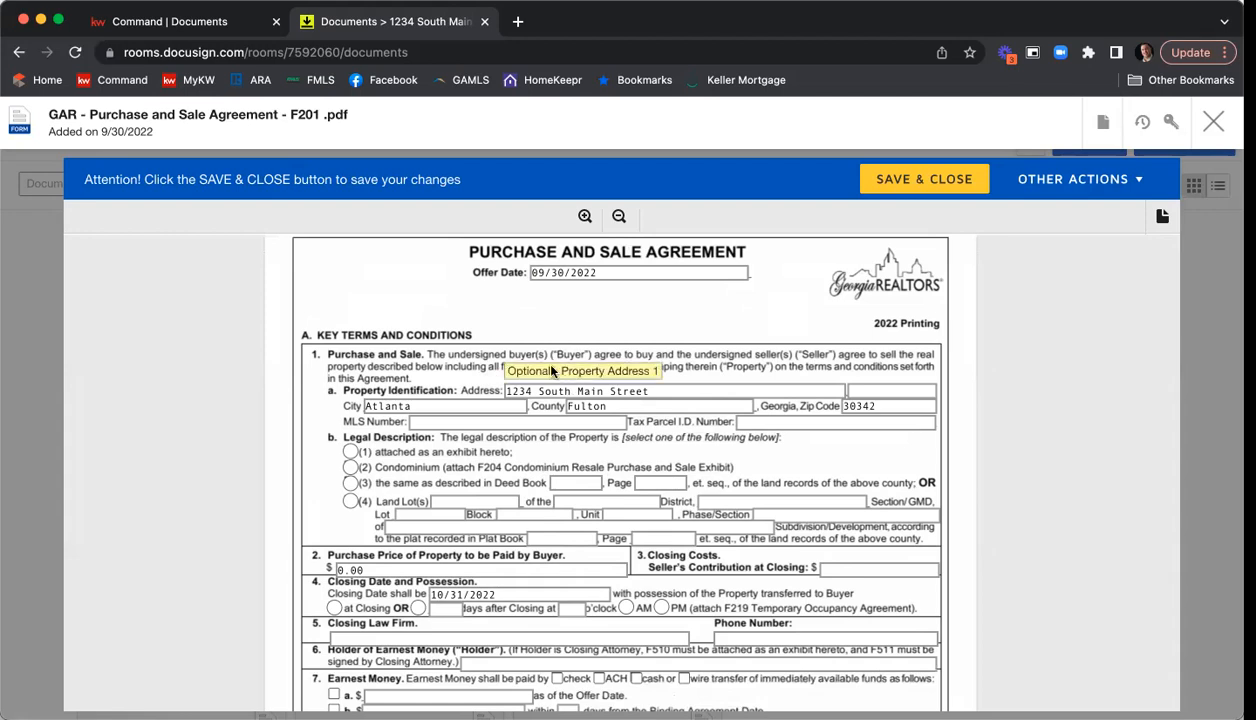
scroll(412, 272, "down", 1)
left_click(412, 358)
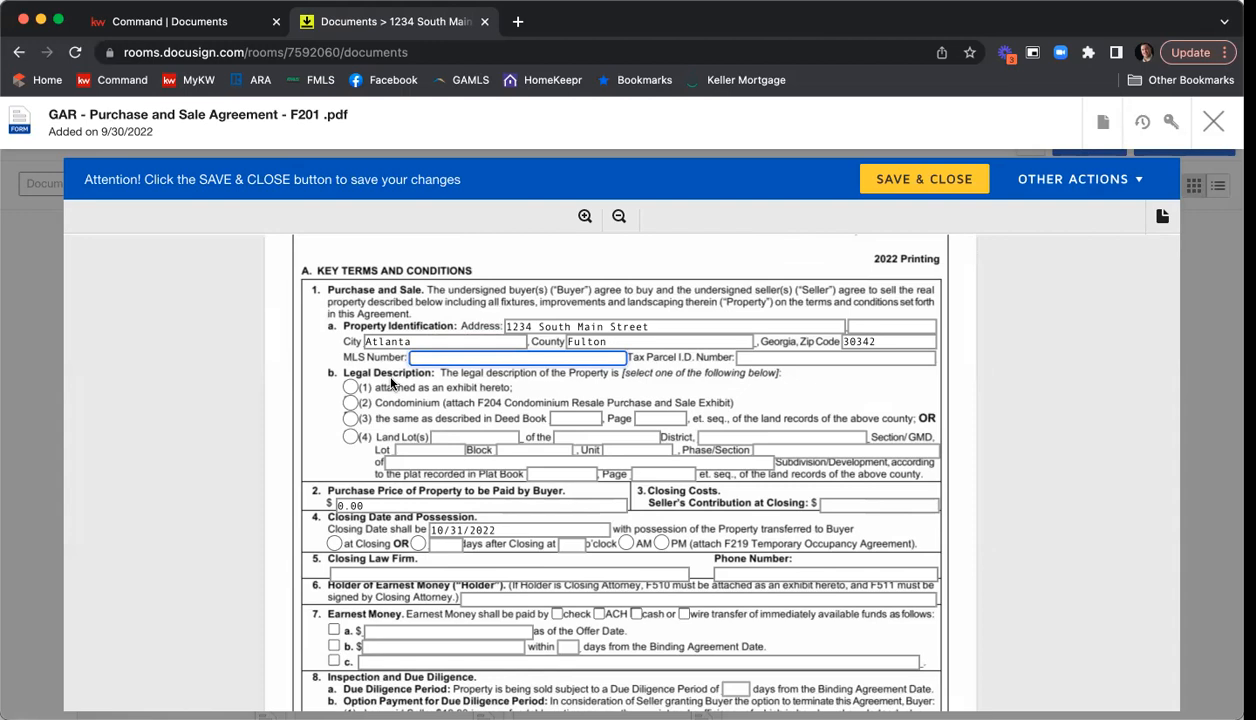
type("7898465")
left_click(740, 360)
type("4561346876")
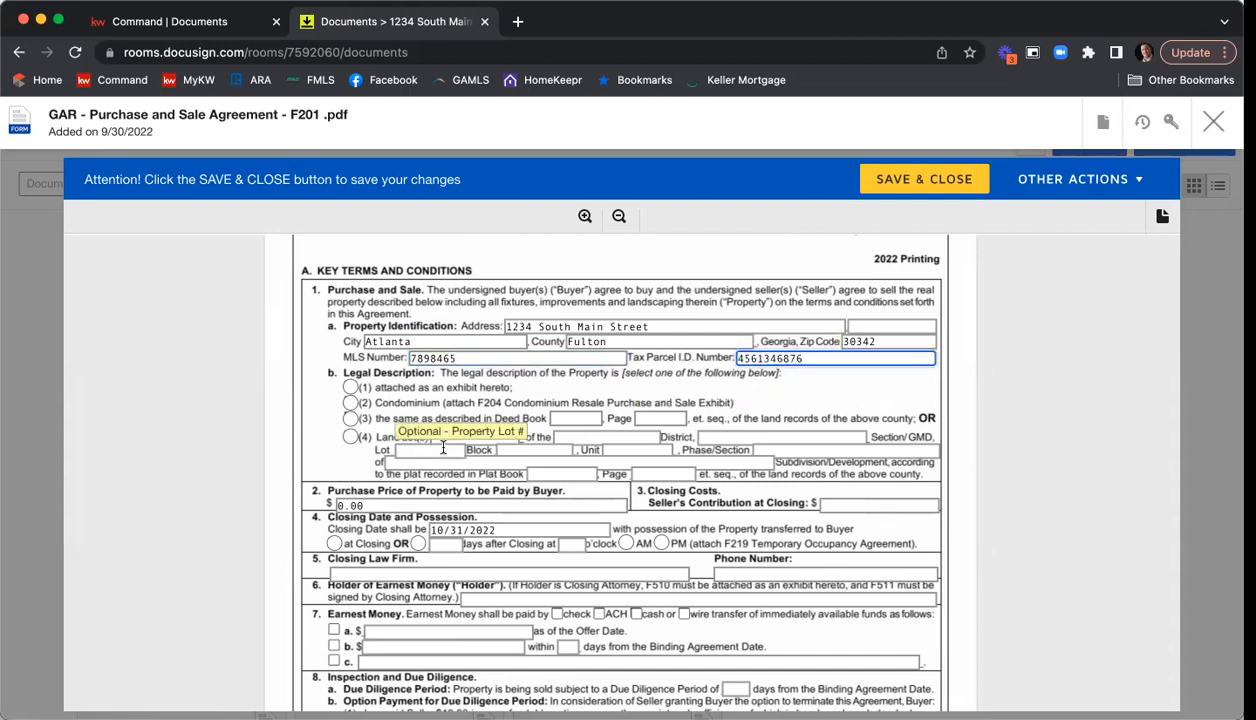
scroll(296, 346, "down", 2)
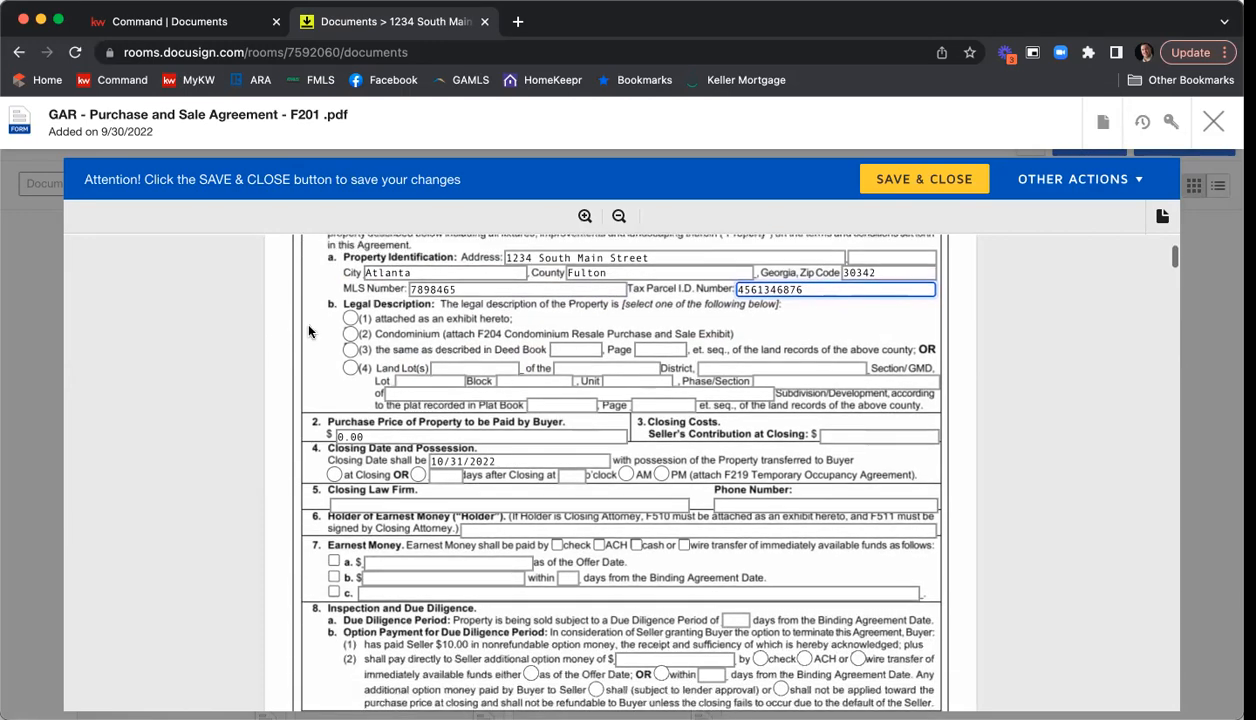
left_click(349, 318)
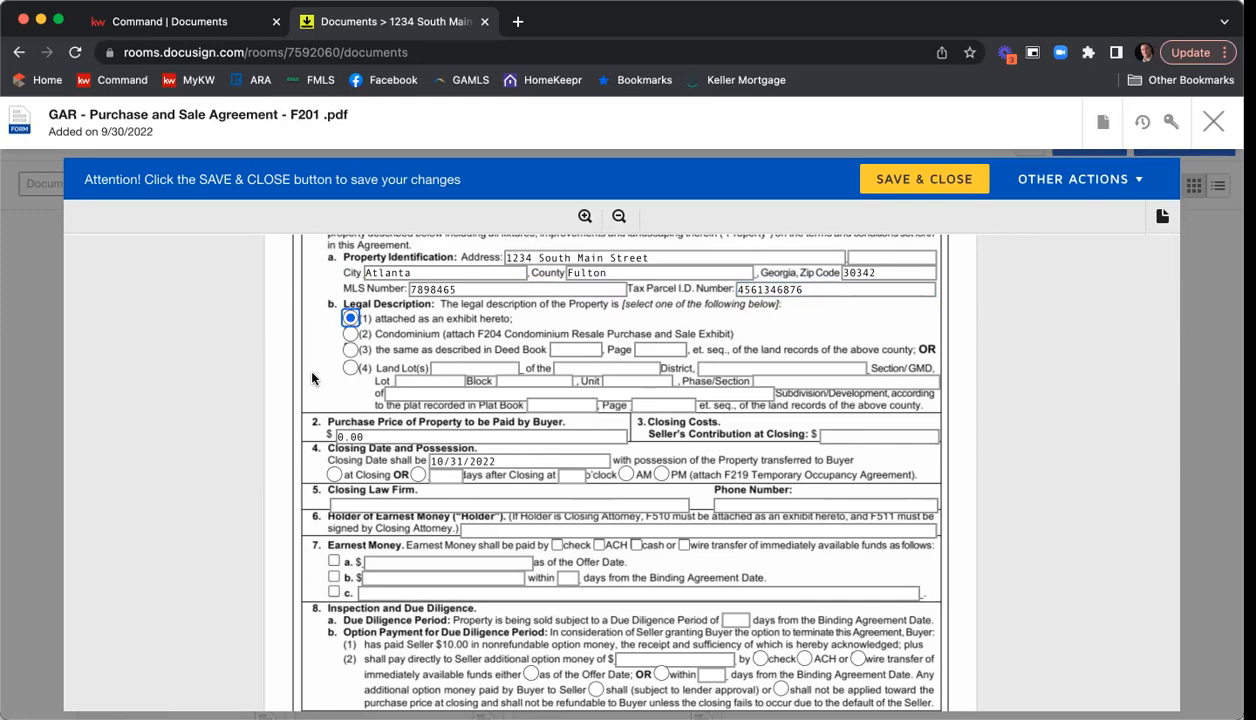
Set the buyer's purchase price to 410000 and the seller's contribution at closing to 3500.
scroll(312, 378, "down", 2)
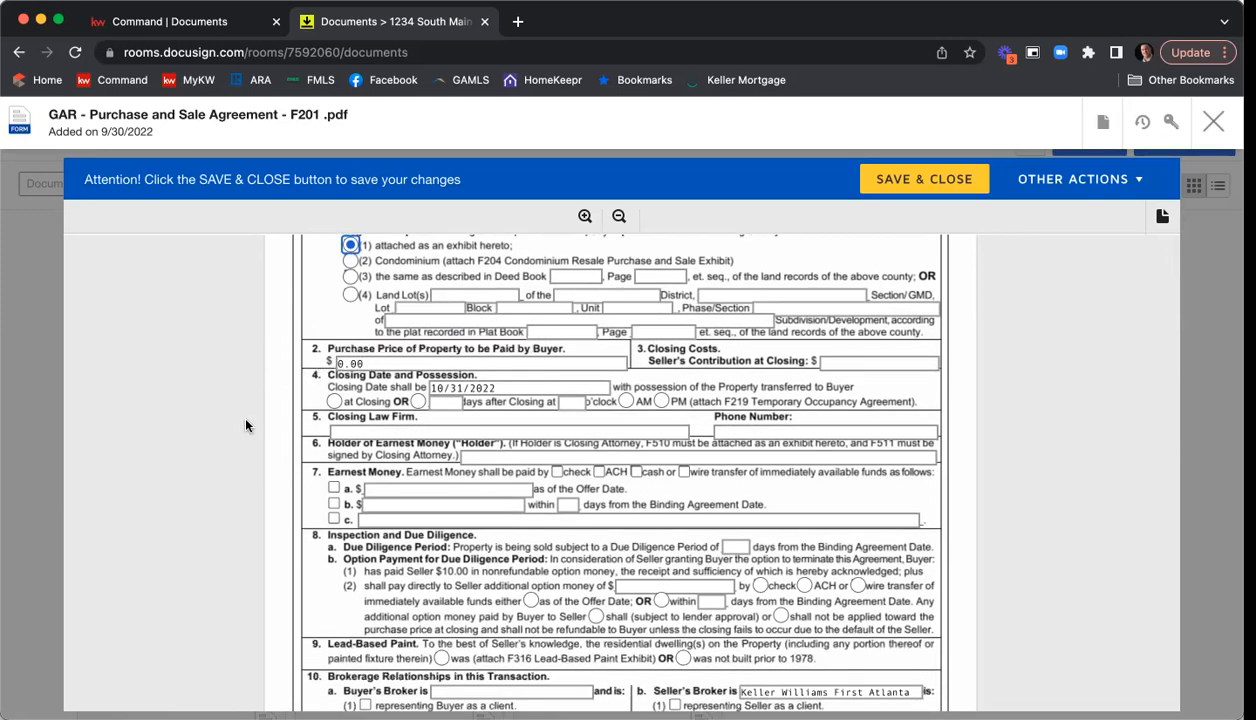
left_click(355, 364)
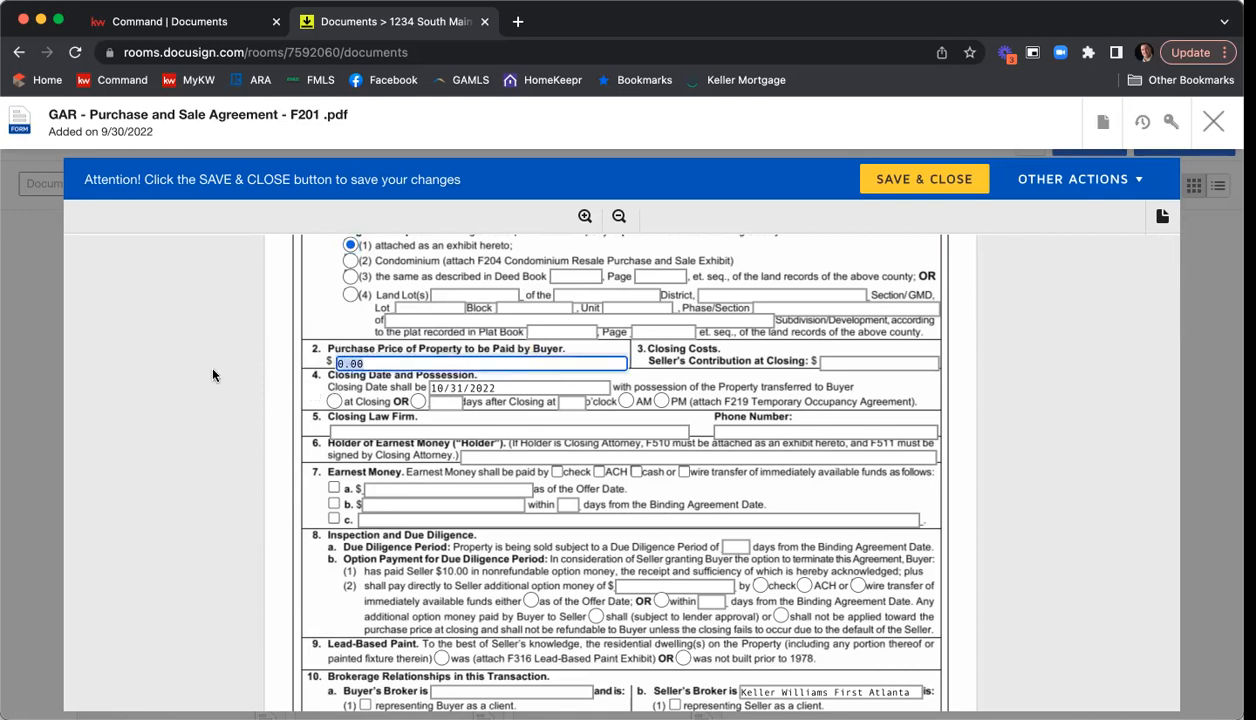
type("410000")
left_click(876, 362)
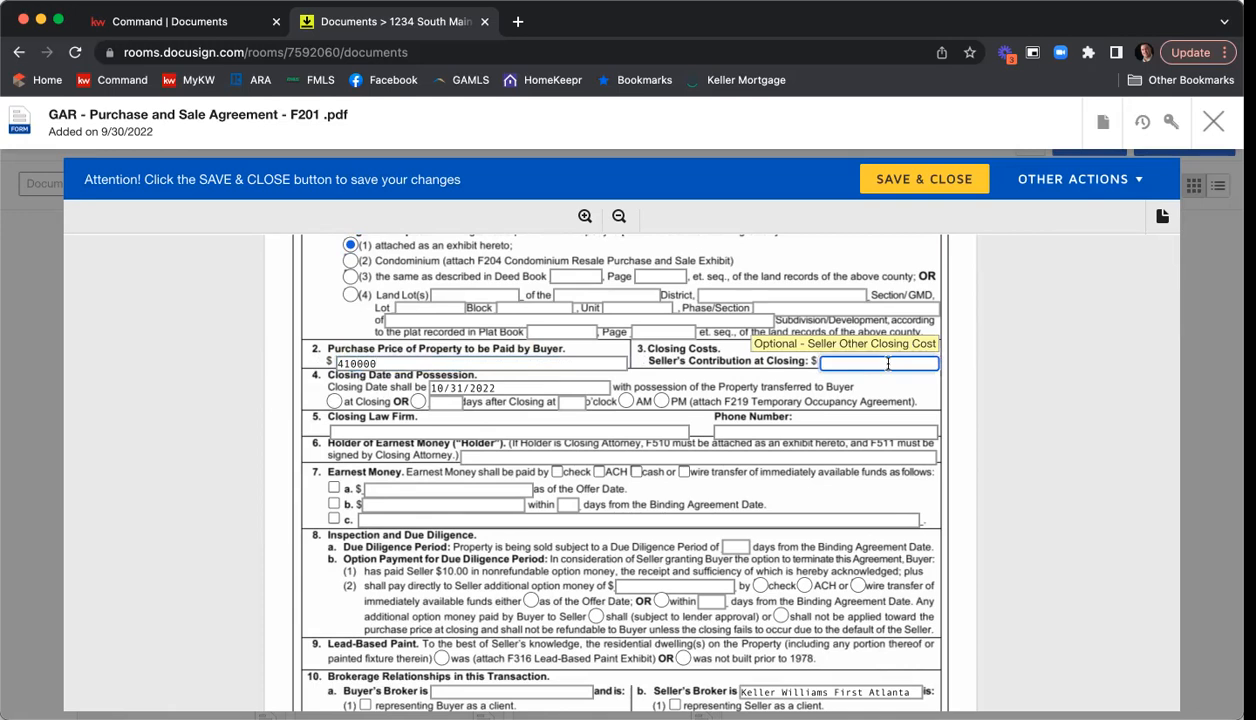
type("3500")
left_click(978, 401)
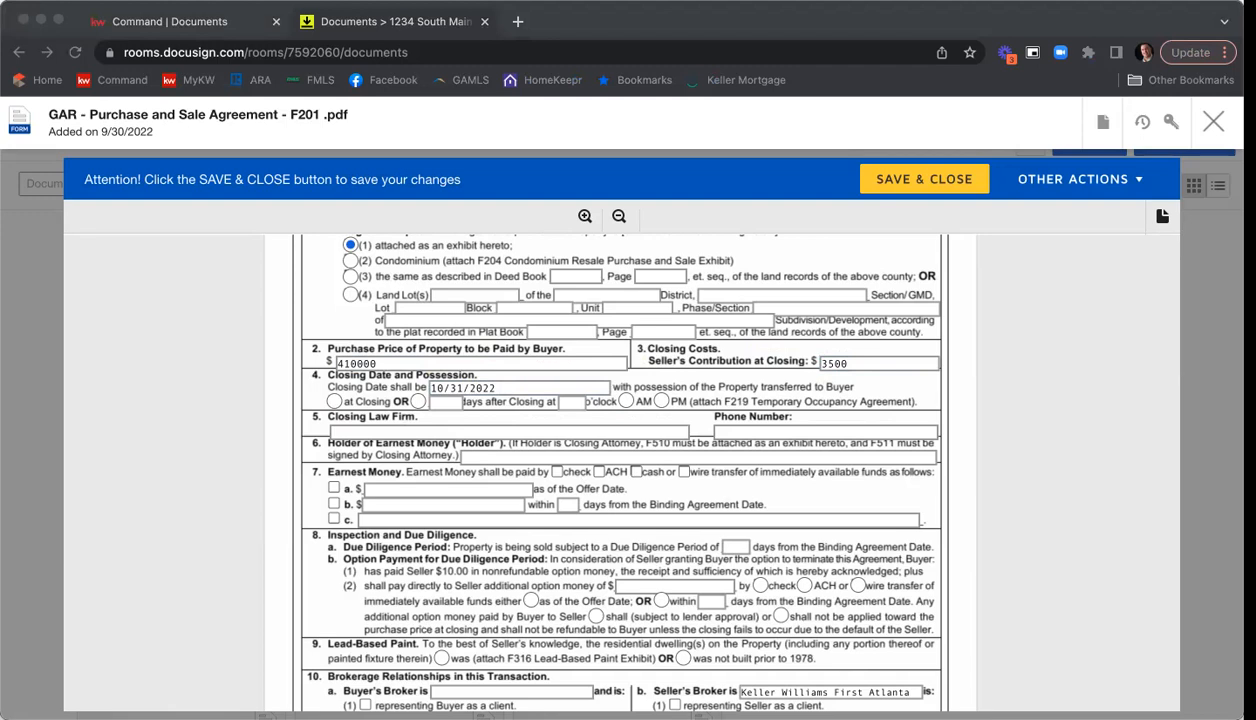
Set the closing date to 10/28/2022 and choose possession transferred to the buyer at closing.
left_click(450, 386)
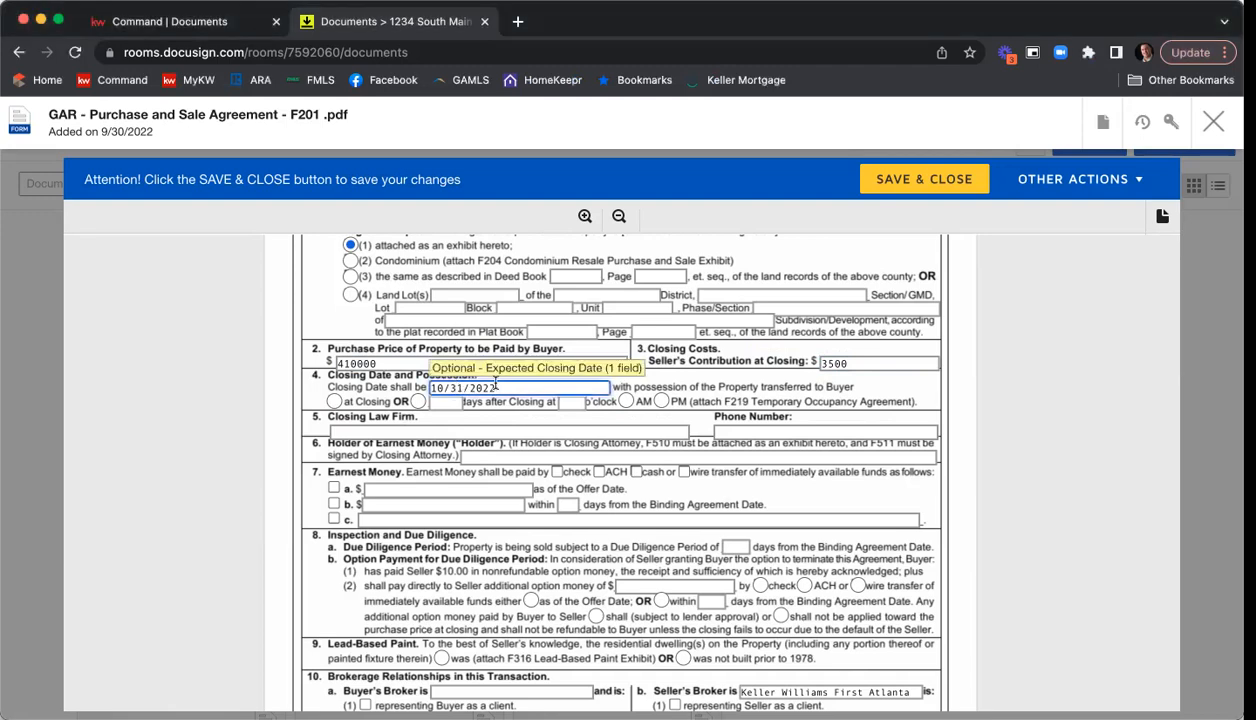
key("BackSpace")
key("BackSpace")
type("28")
left_click(333, 401)
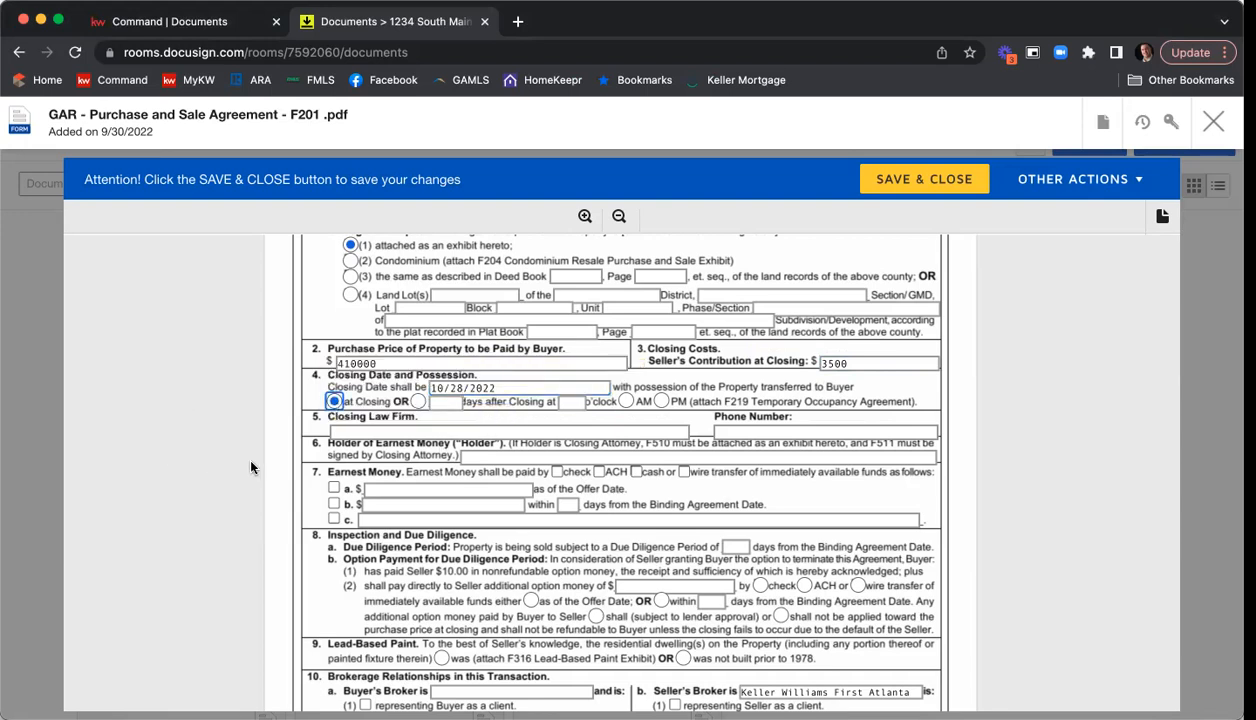
Enter "C&B - Glenridge" as the closing law firm and fill in the firm's phone number.
left_click(341, 431)
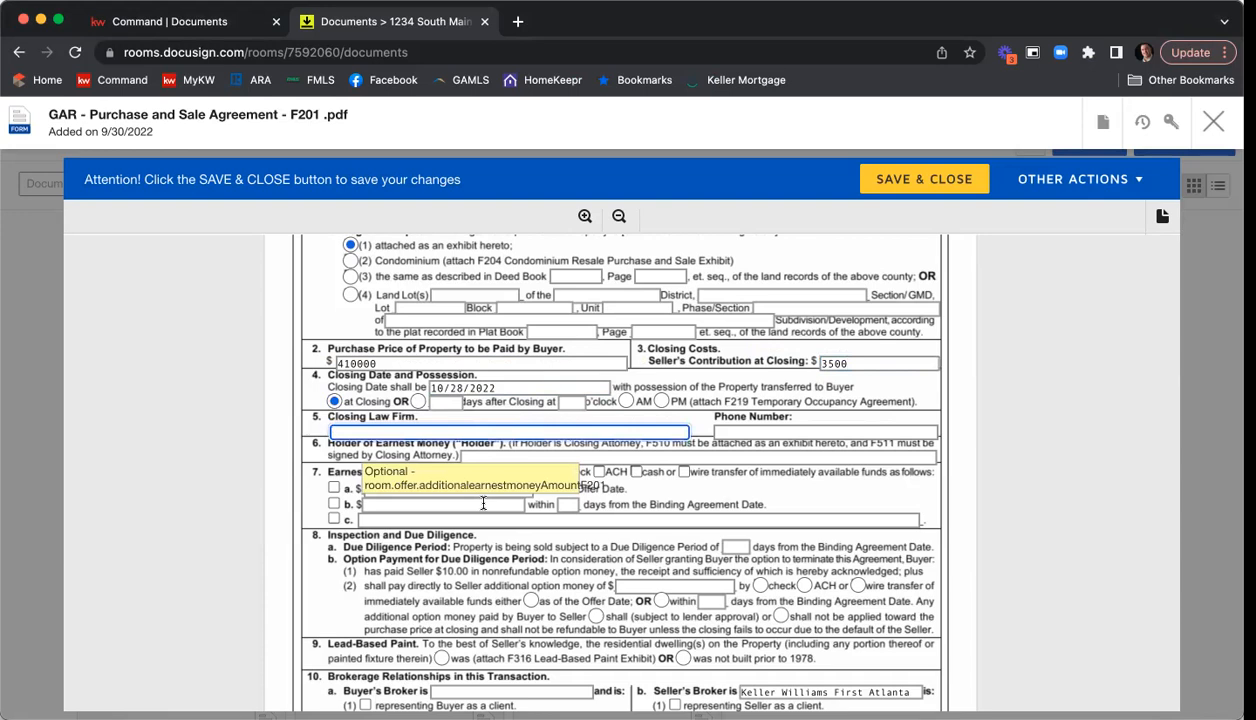
type("C&B - Glenridge")
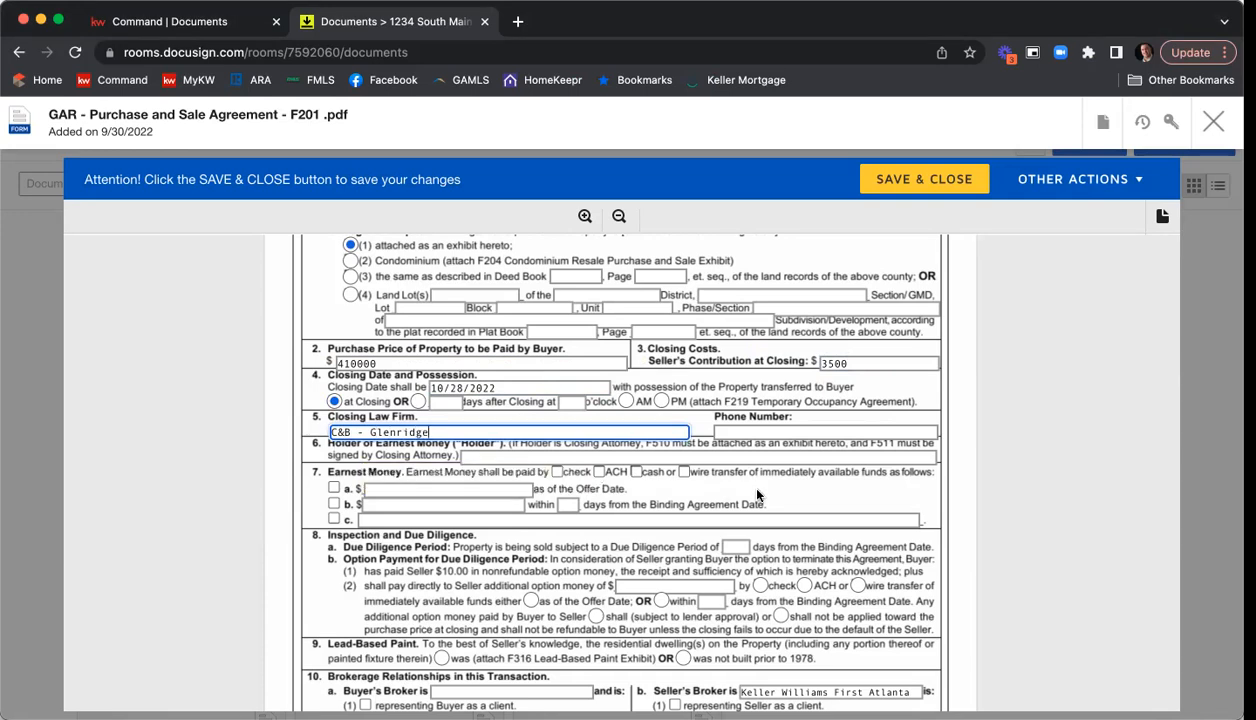
left_click(750, 430)
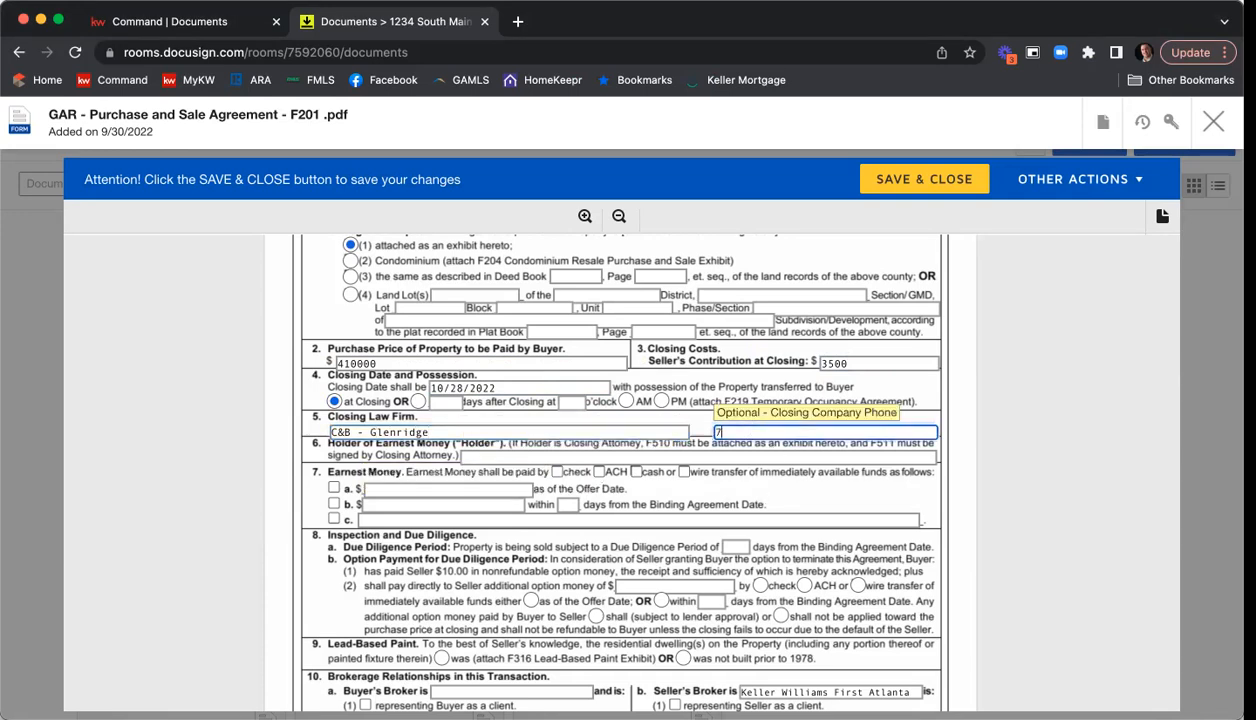
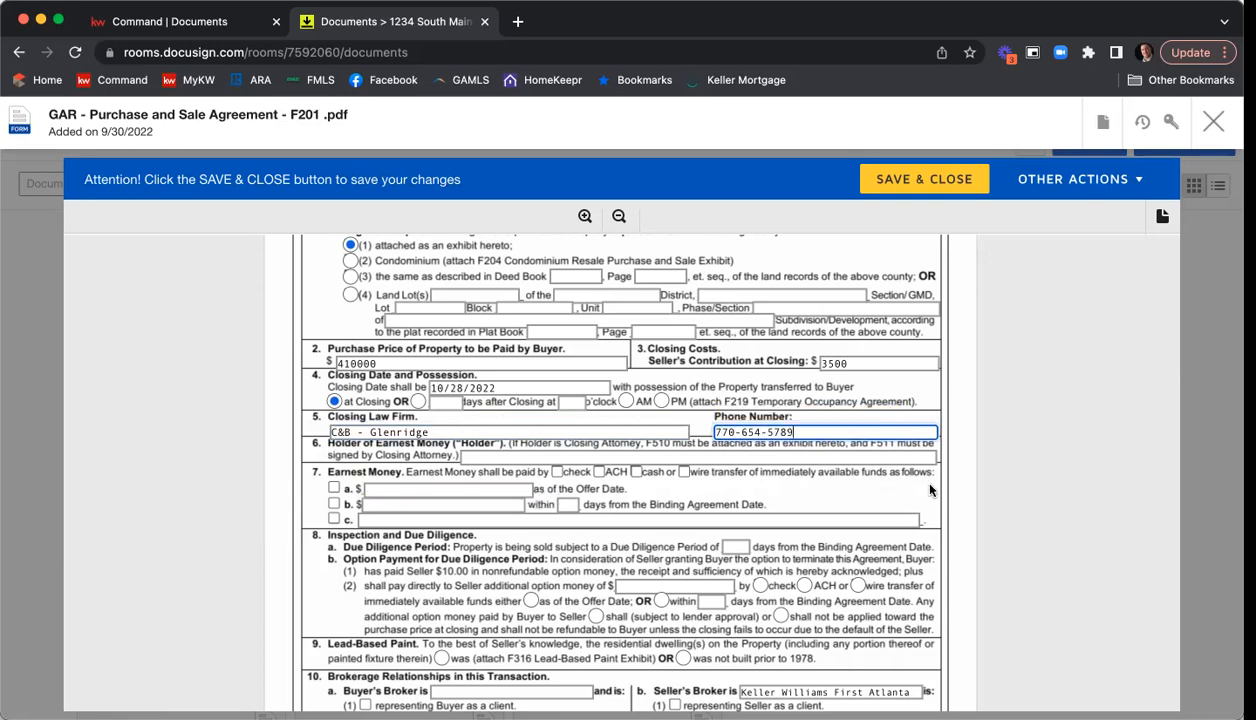
Enter "KWFA" as the holder of earnest money in section 6.
scroll(912, 474, "down", 1)
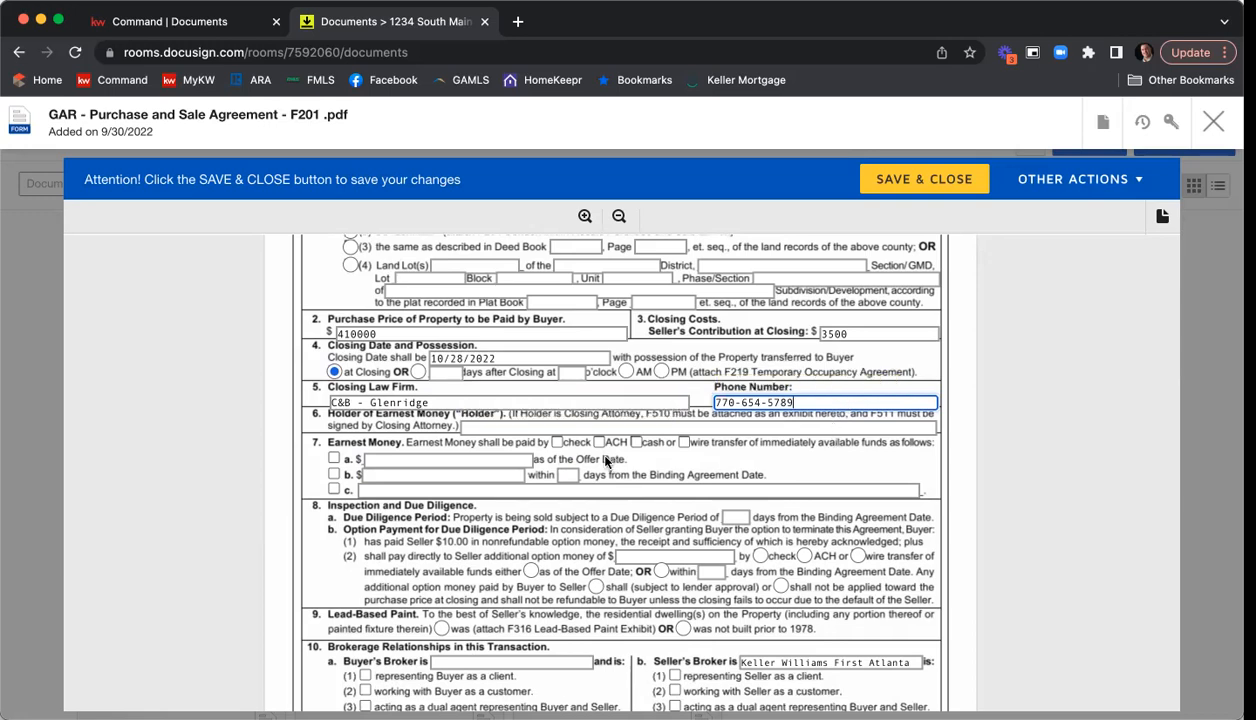
left_click(490, 429)
type("KWFA")
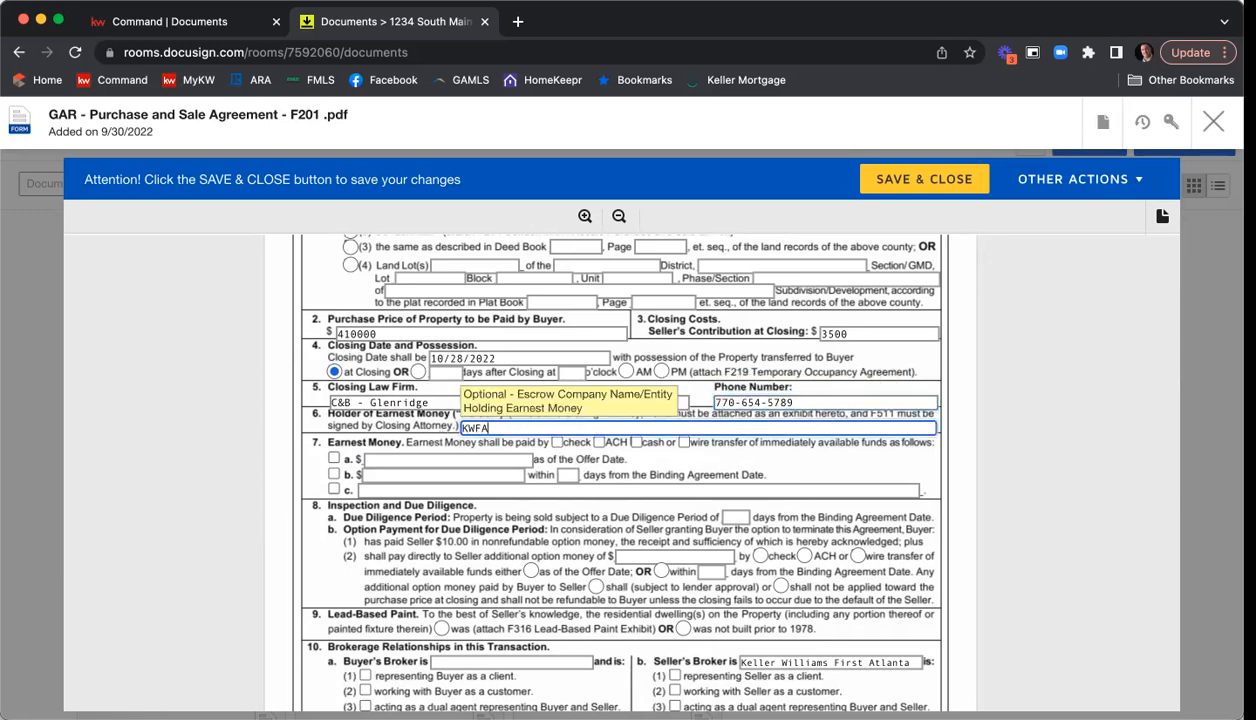
Set the earnest money in section 7 as paid by check, using option b with $4500 within 3 days from the Binding Agreement Date.
left_click(558, 443)
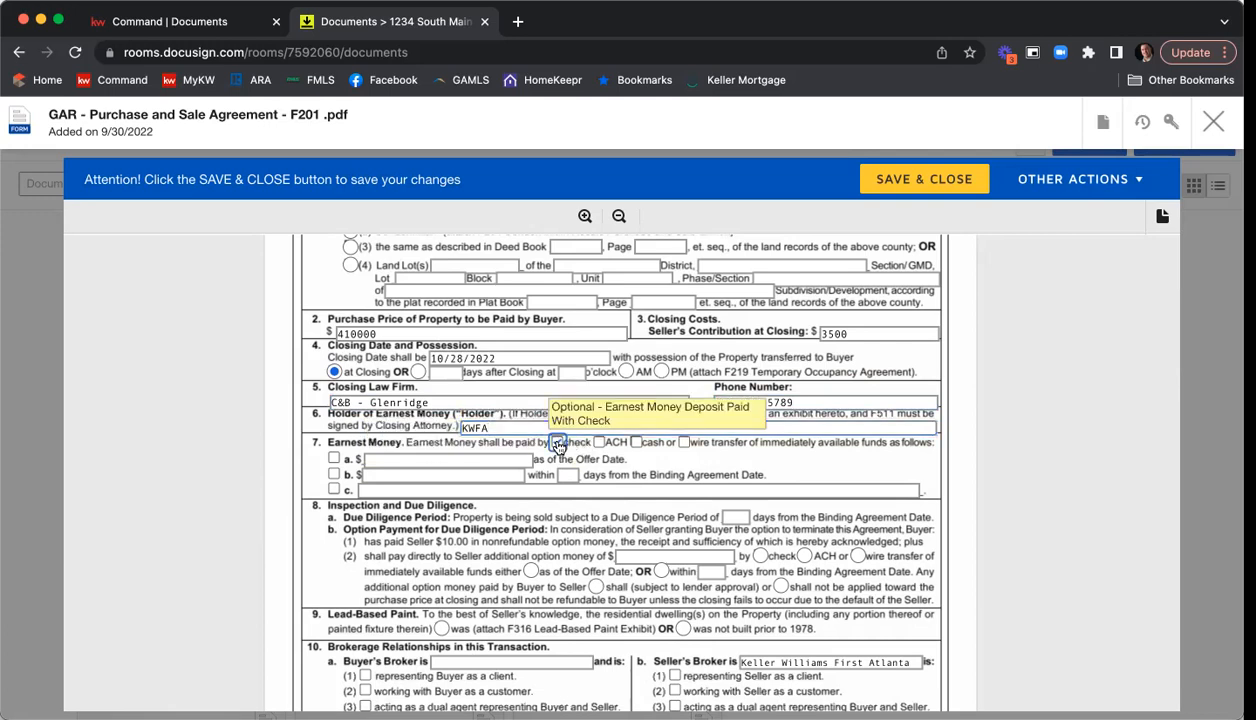
left_click(333, 474)
left_click(568, 475)
type("3")
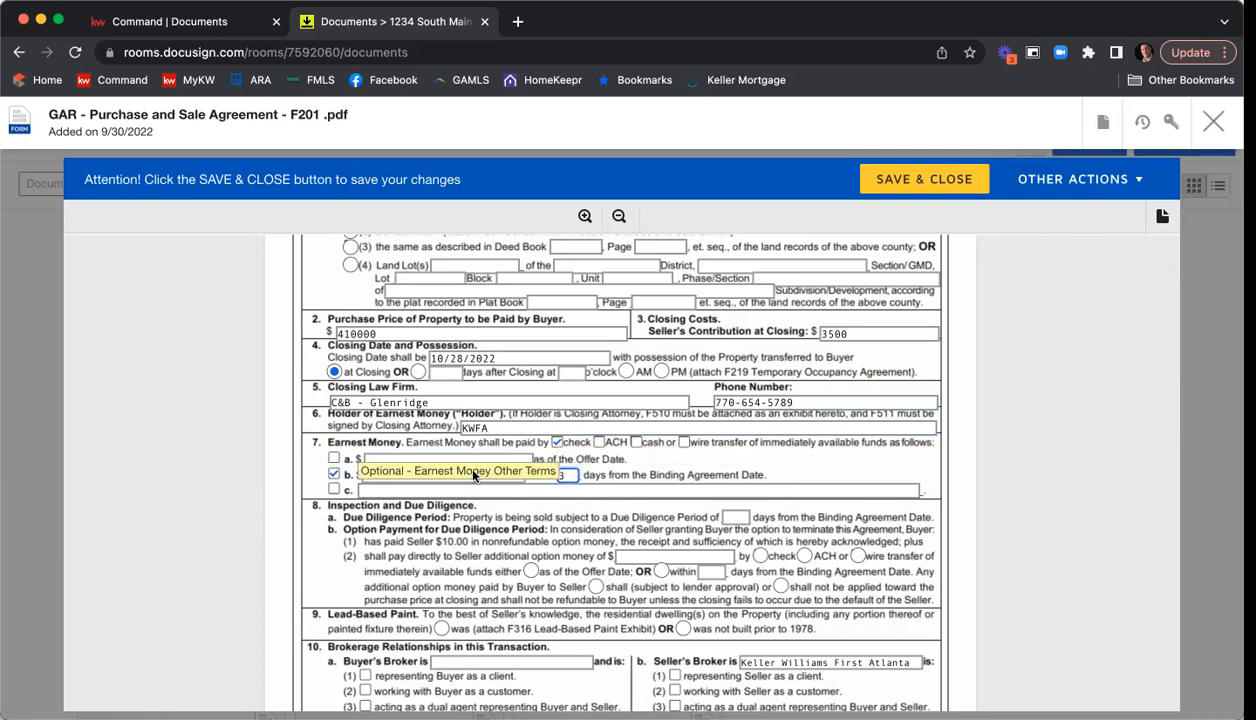
left_click(401, 479)
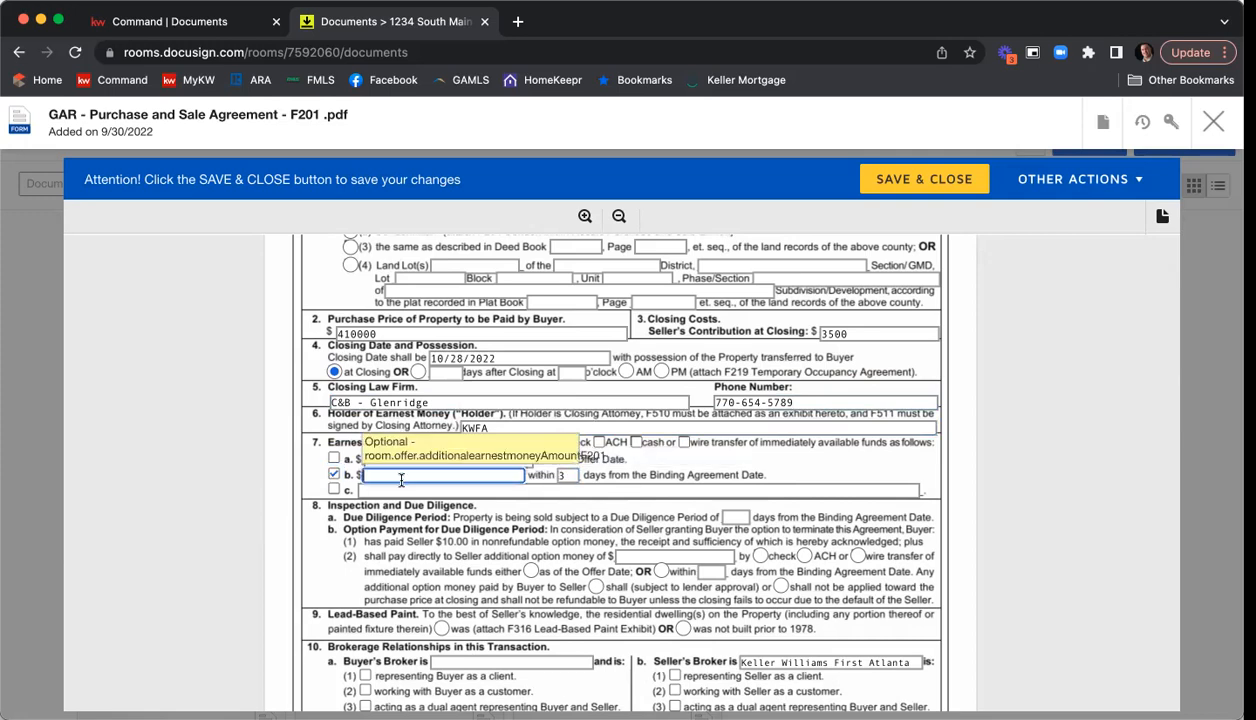
type("4500")
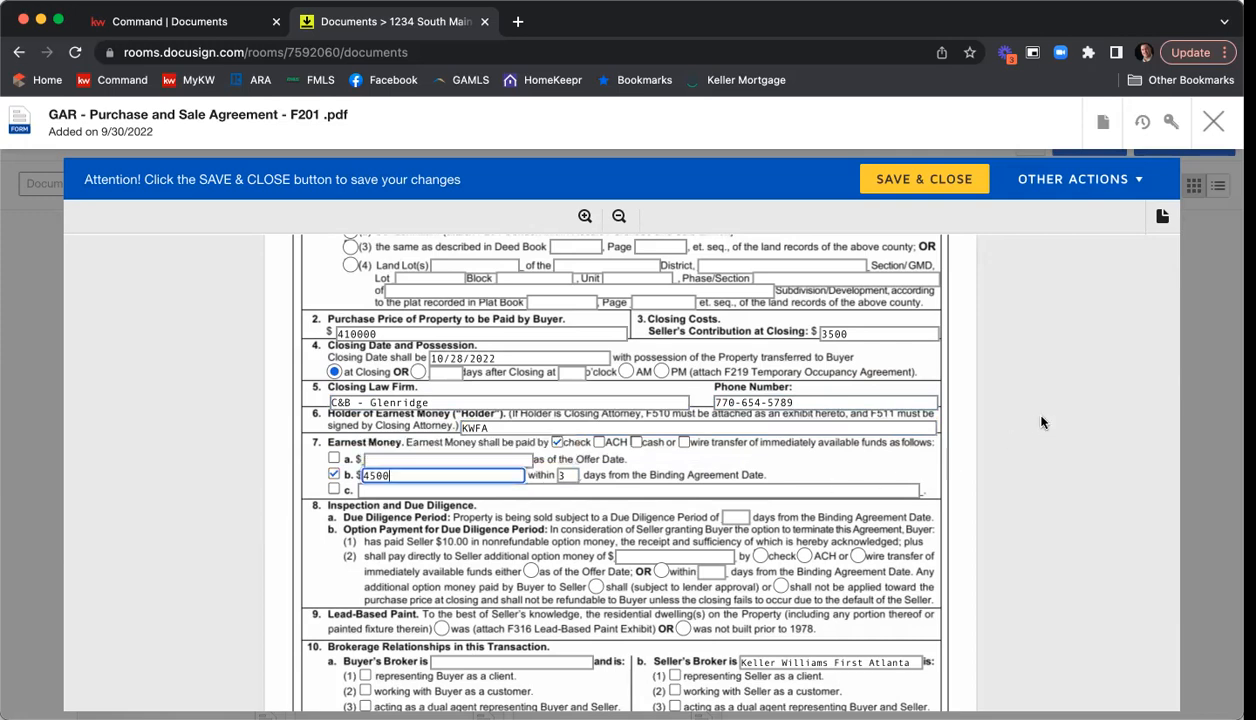
left_click(1071, 392)
Set the due diligence period to 10 days and mark the dwelling as not built prior to 1978 under Lead-Based Paint.
scroll(1075, 389, "down", 3)
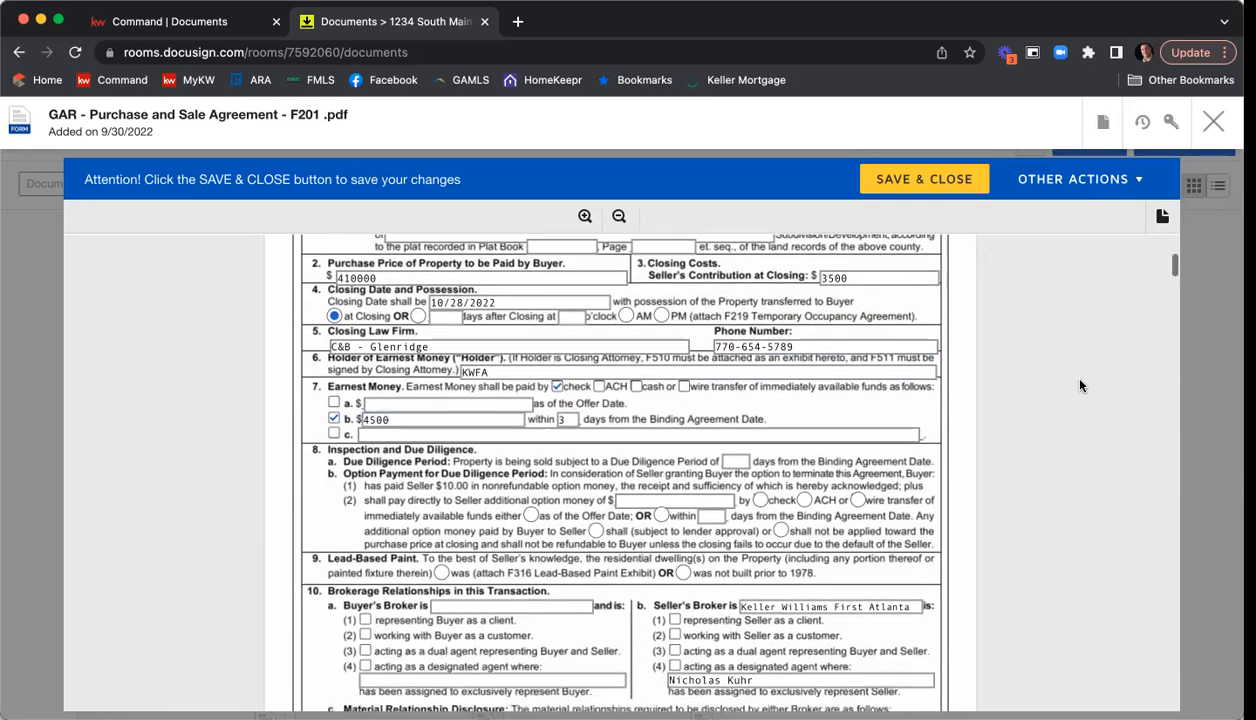
scroll(1079, 385, "down", 1)
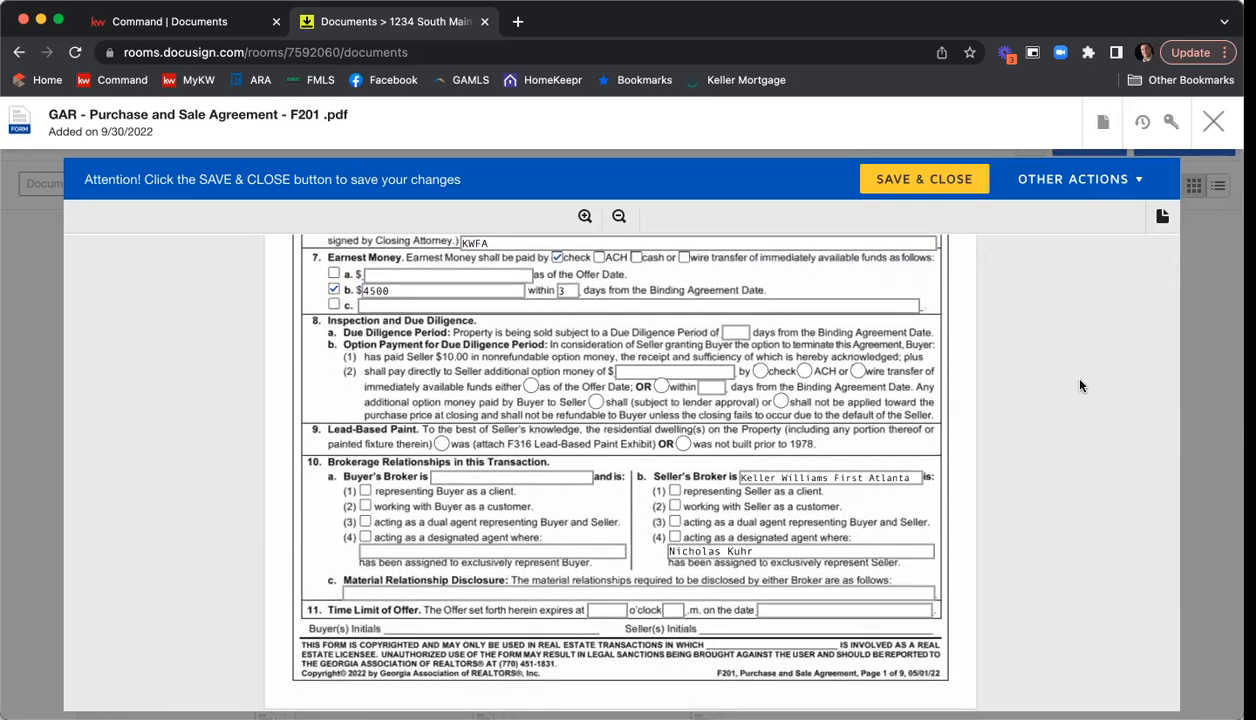
scroll(1079, 385, "down", 1)
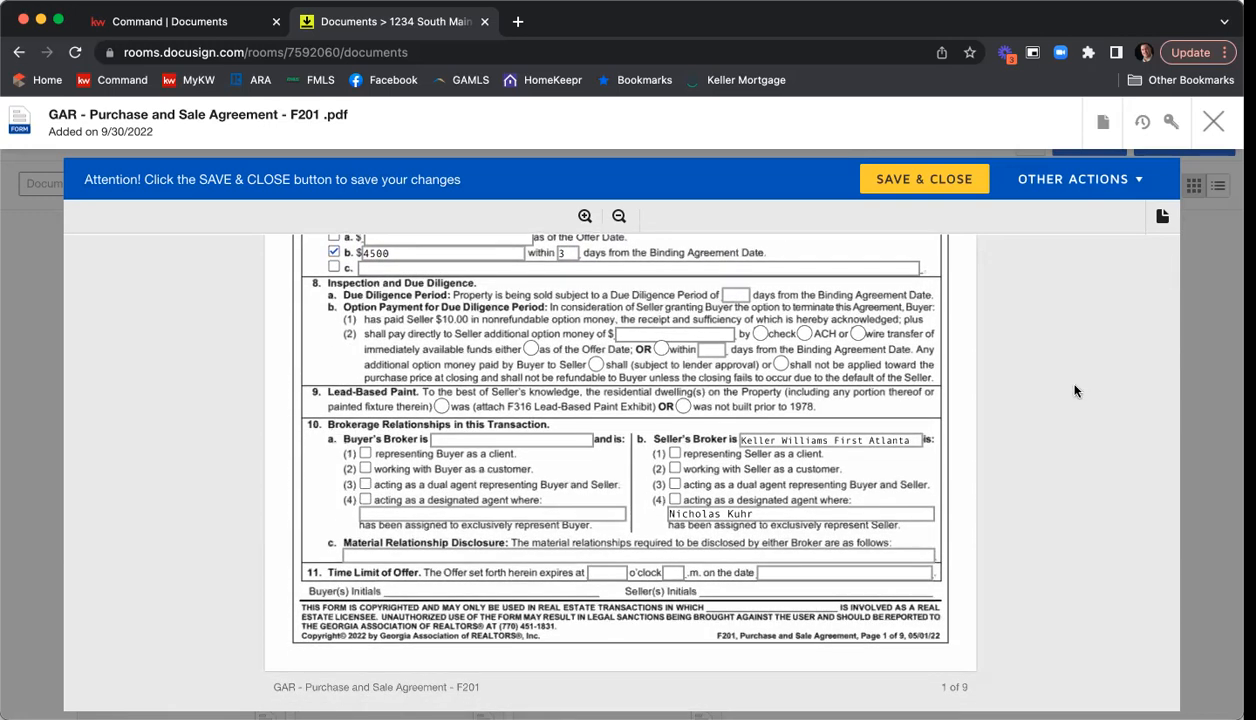
left_click(728, 297)
type("10")
scroll(1011, 335, "down", 1)
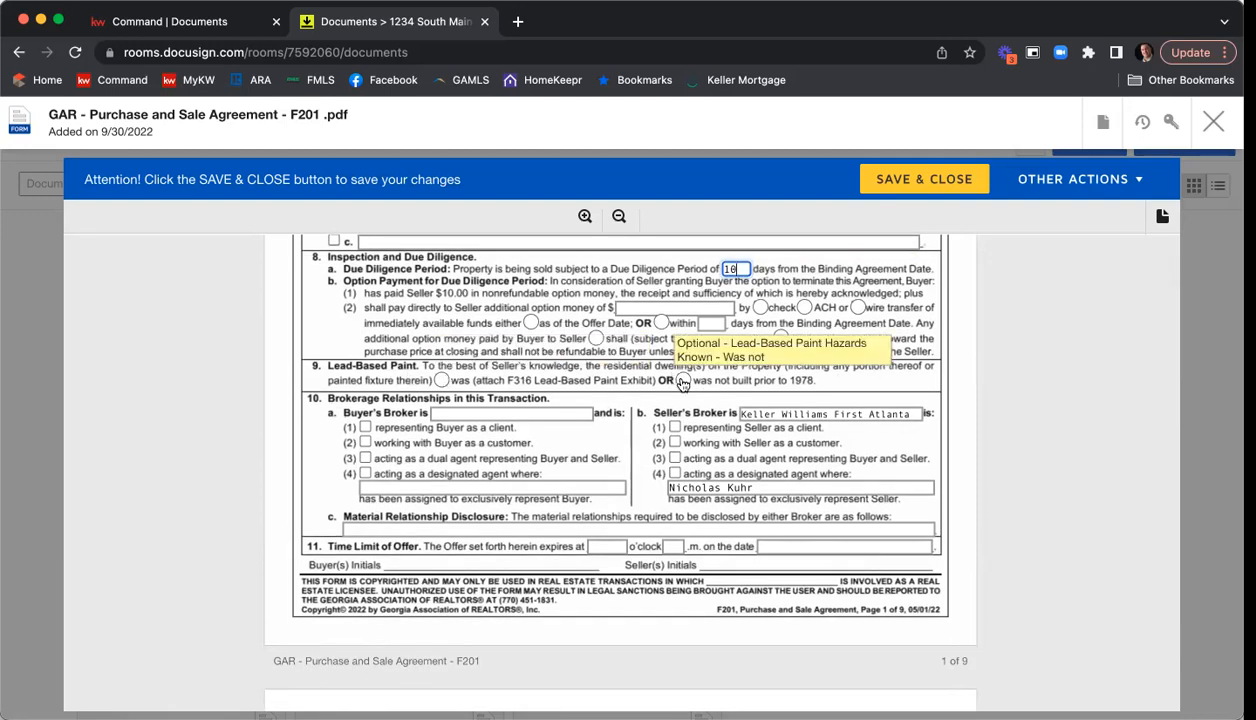
left_click(683, 381)
Mark the seller's broker as representing the seller as a client, and enter "Harry Norman" as buyer's broker representing the buyer as a client.
scroll(666, 420, "down", 1)
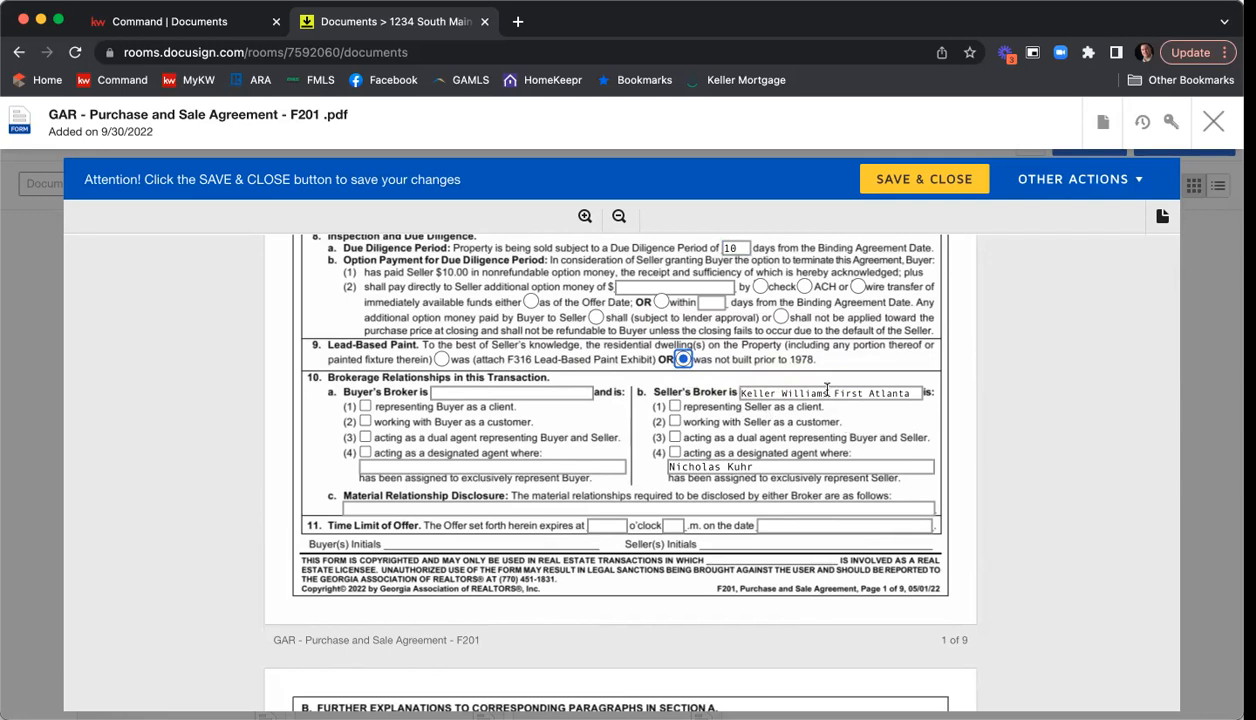
left_click(676, 406)
left_click(464, 395)
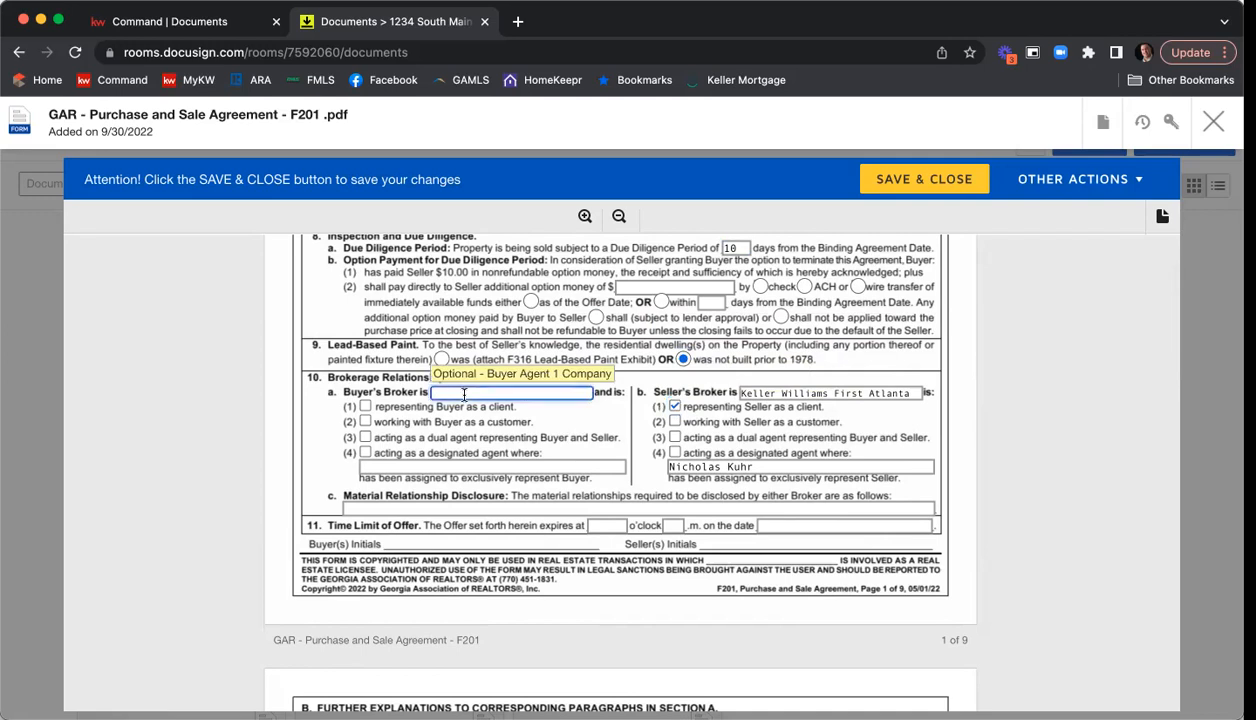
type("Harry N")
type("ro")
key("BackSpace")
type("orman")
left_click(367, 407)
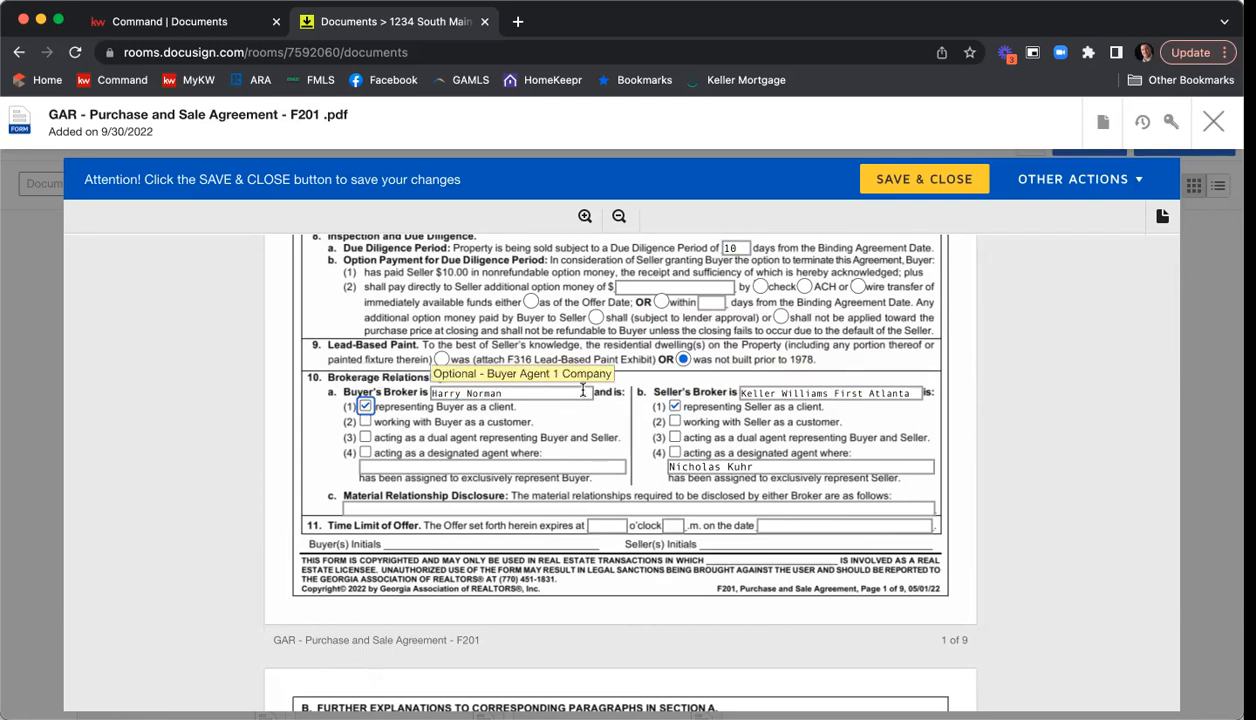
Enter "N/A" for the material relationship disclosure in section 10.
scroll(583, 390, "down", 2)
left_click(376, 420)
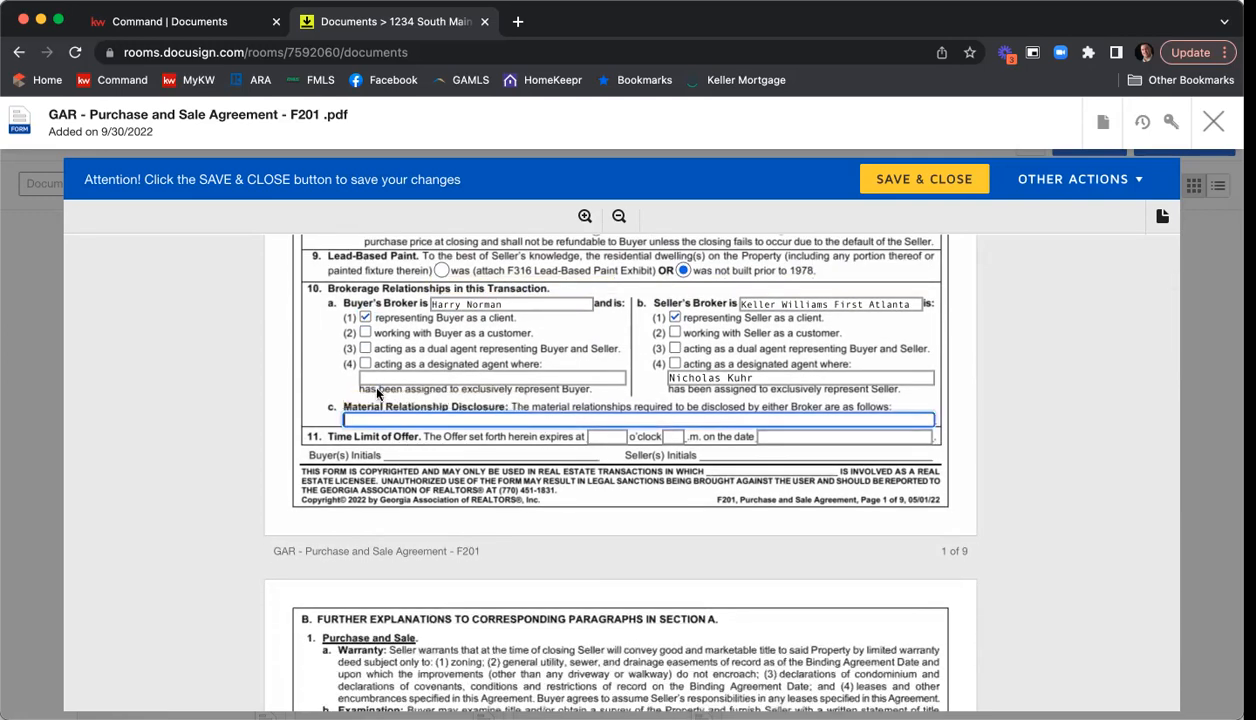
left_click(386, 378)
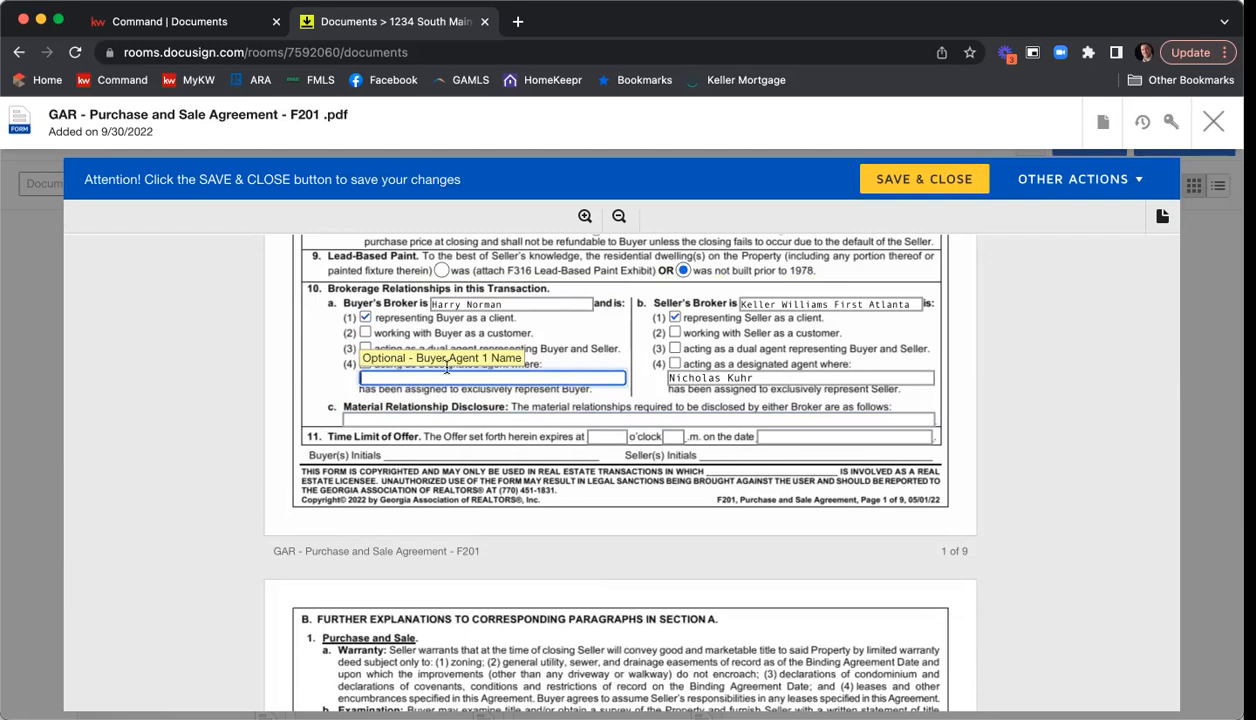
left_click(396, 416)
type("N/A")
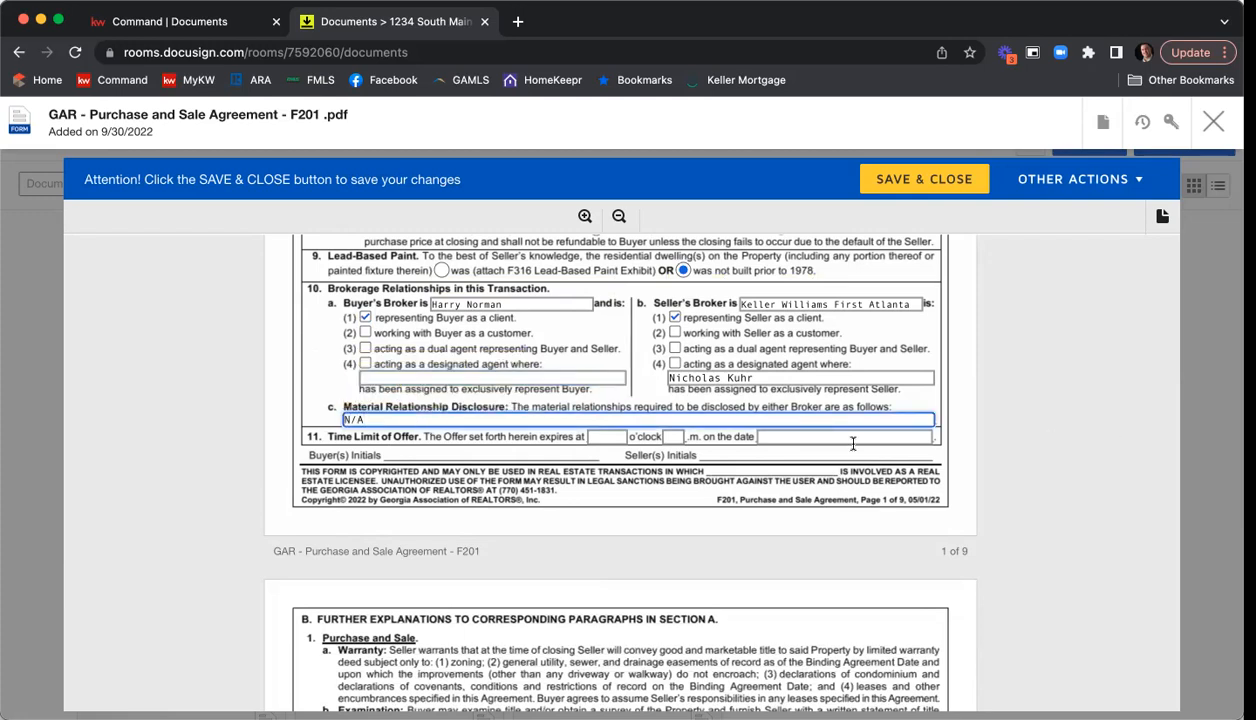
Set the time limit of the offer to expire at 12 o'clock p.m. on 10/1/2022.
left_click(606, 436)
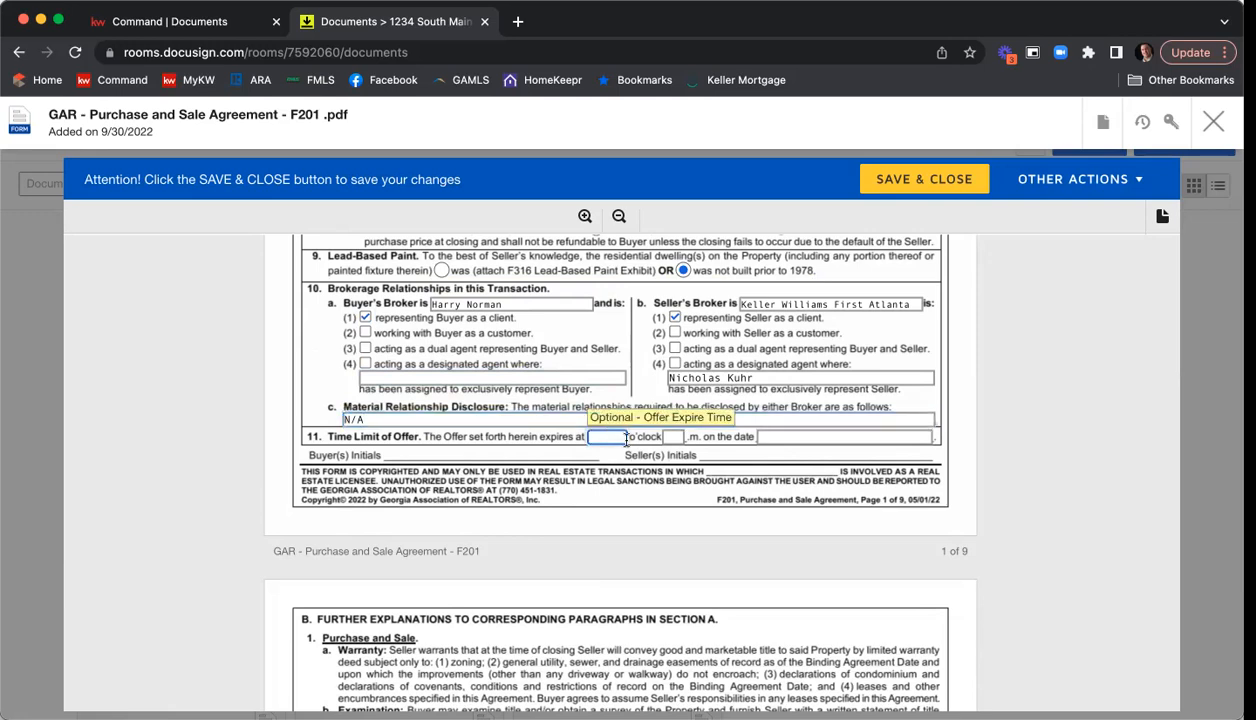
type("12")
key("Tab")
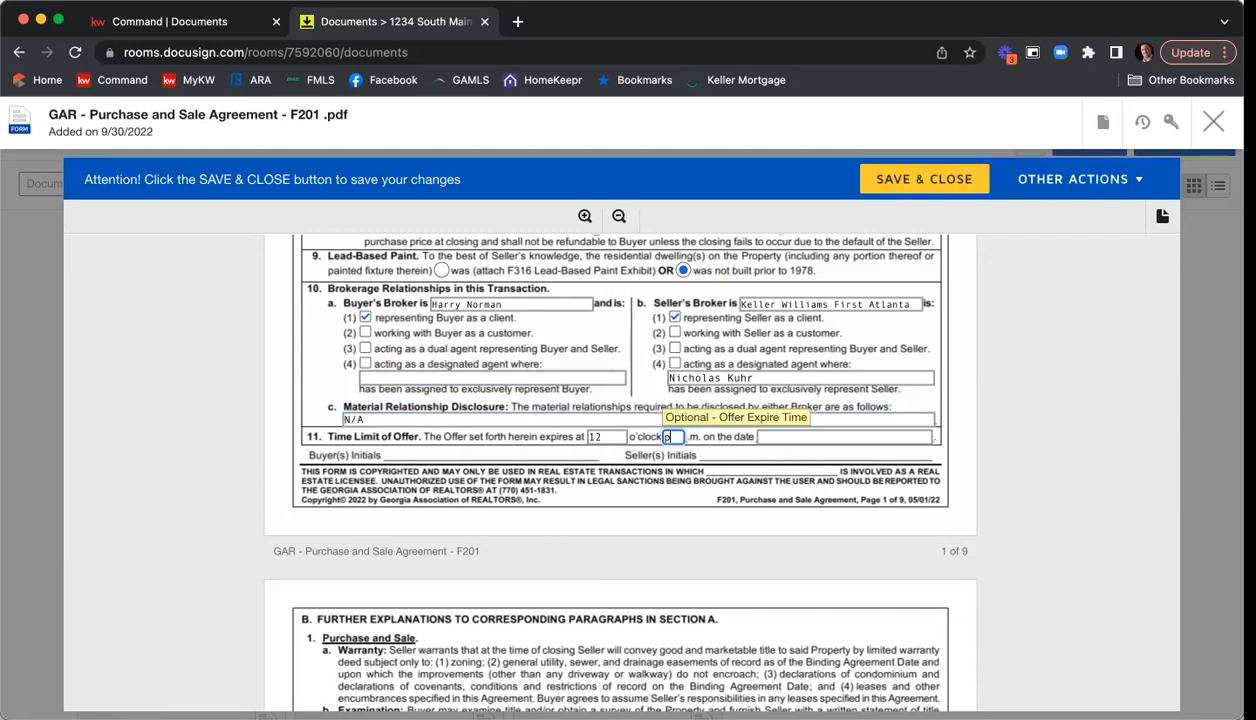
key("Tab")
type("10/")
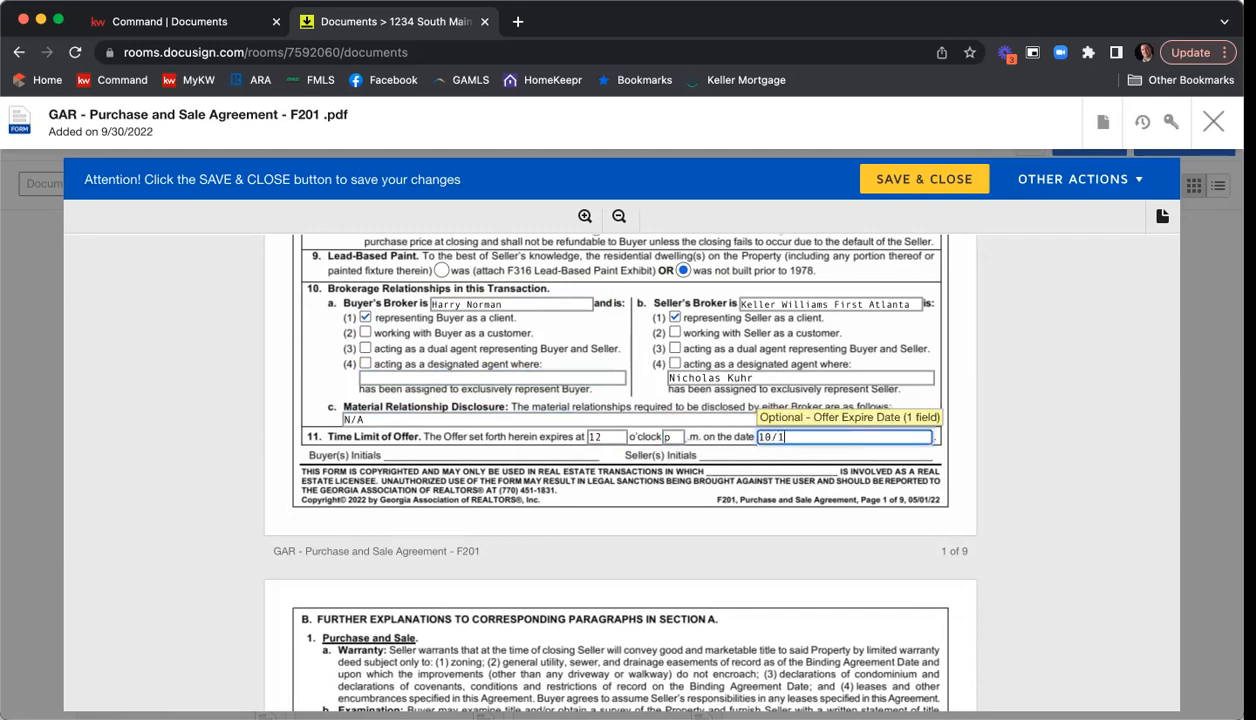
type("1/2022")
left_click(982, 398)
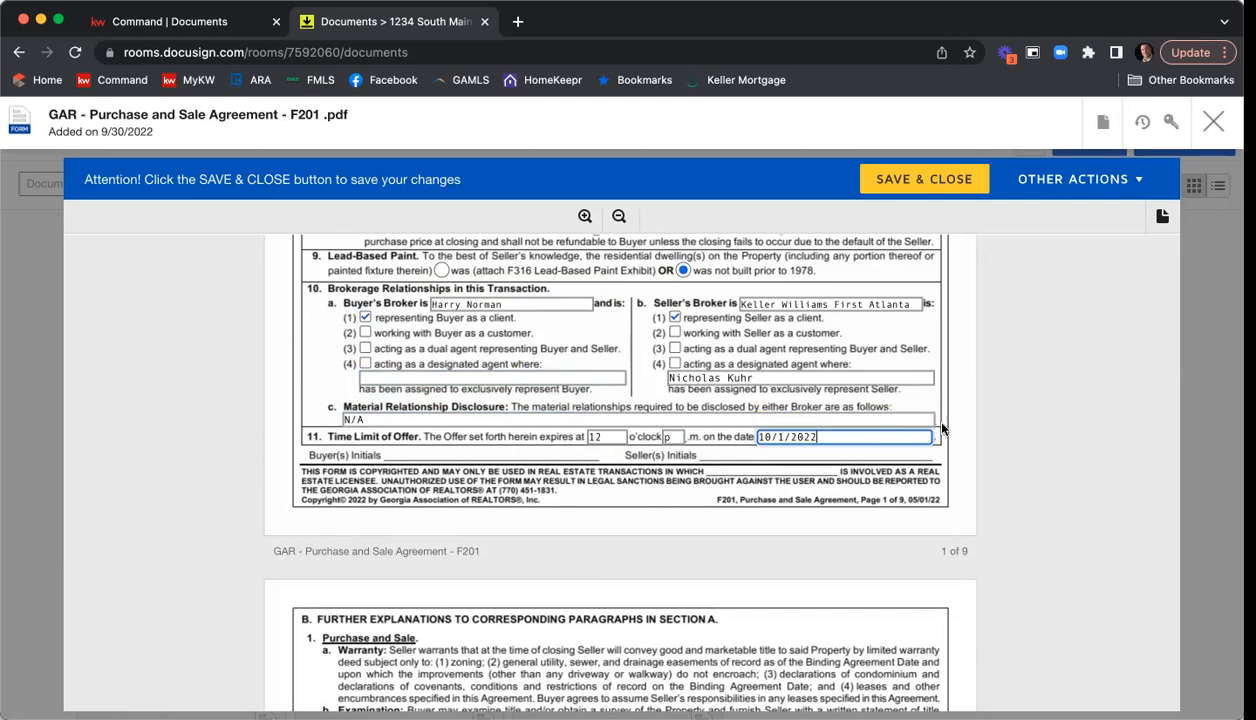
Clear the "A" from the Other entry in the Exhibits and Addenda list in section 8.
scroll(998, 386, "down", 10)
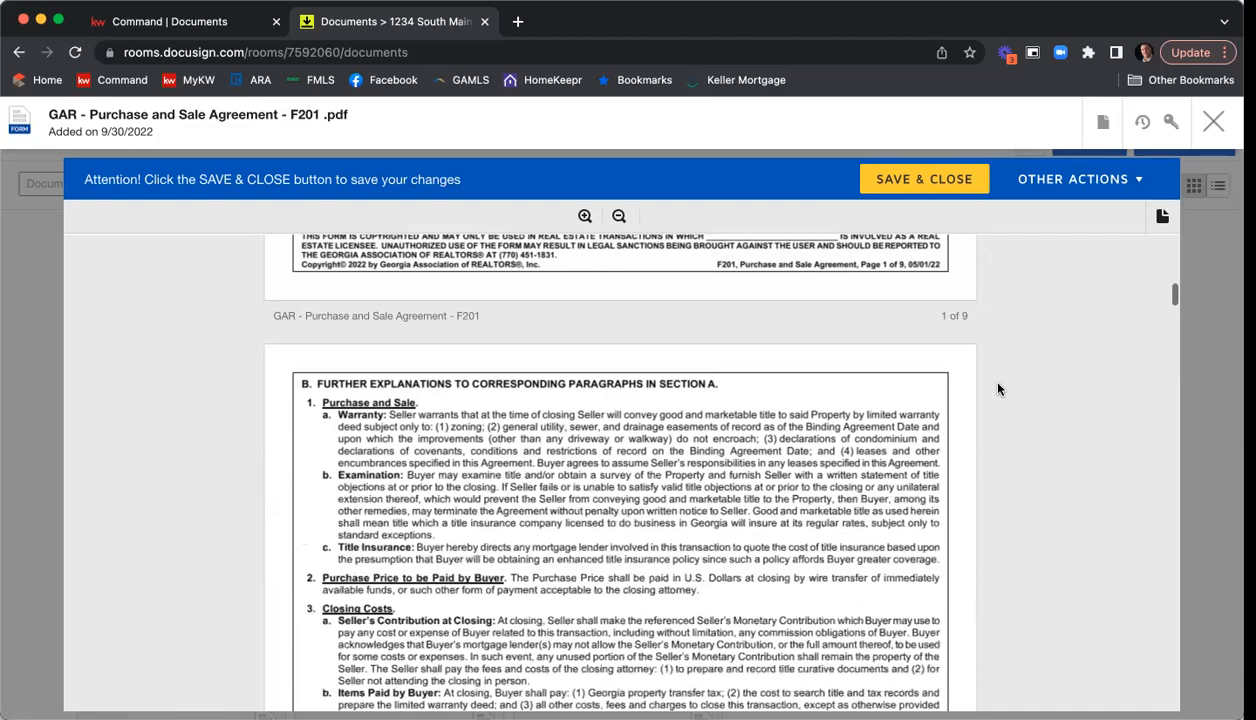
scroll(1001, 389, "down", 10)
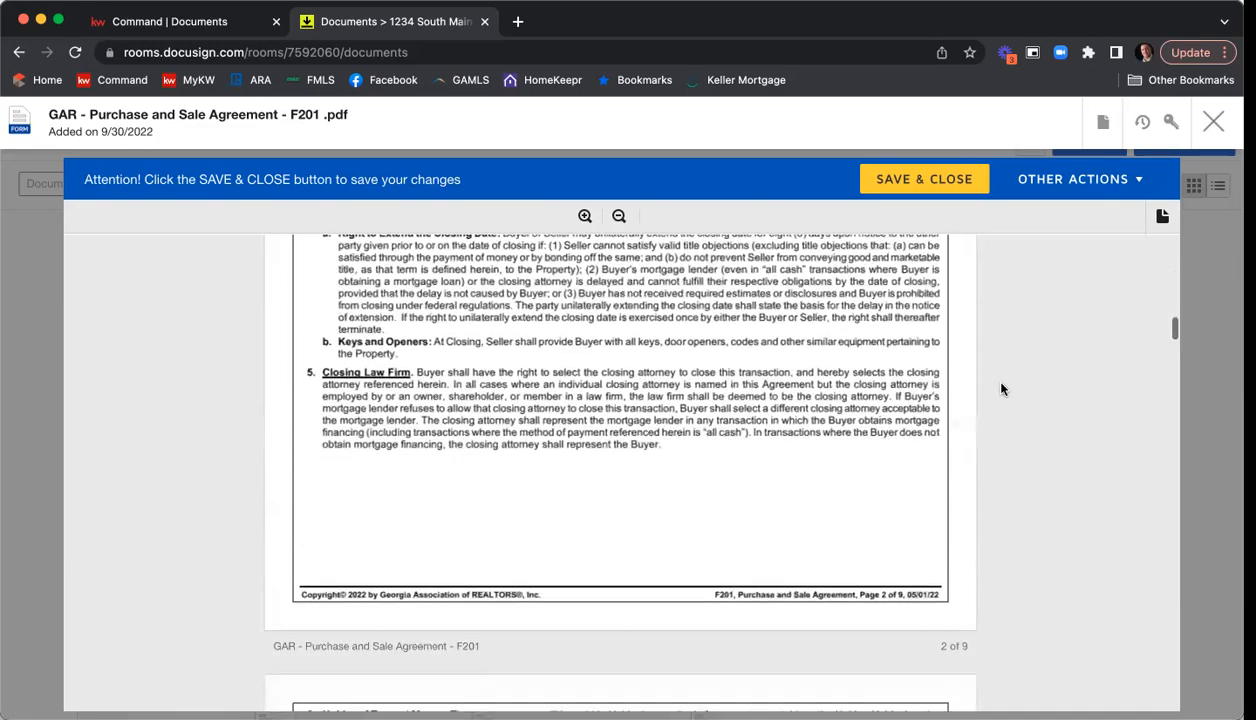
scroll(1001, 389, "down", 10)
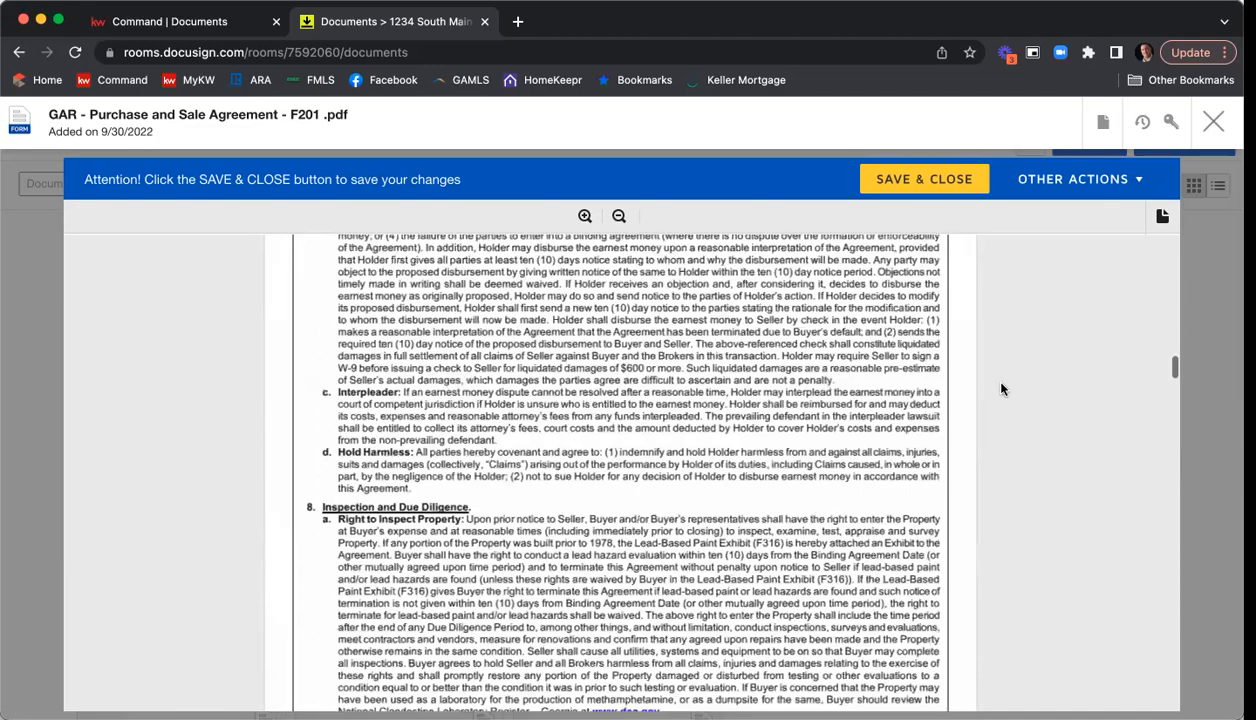
scroll(1001, 389, "down", 10)
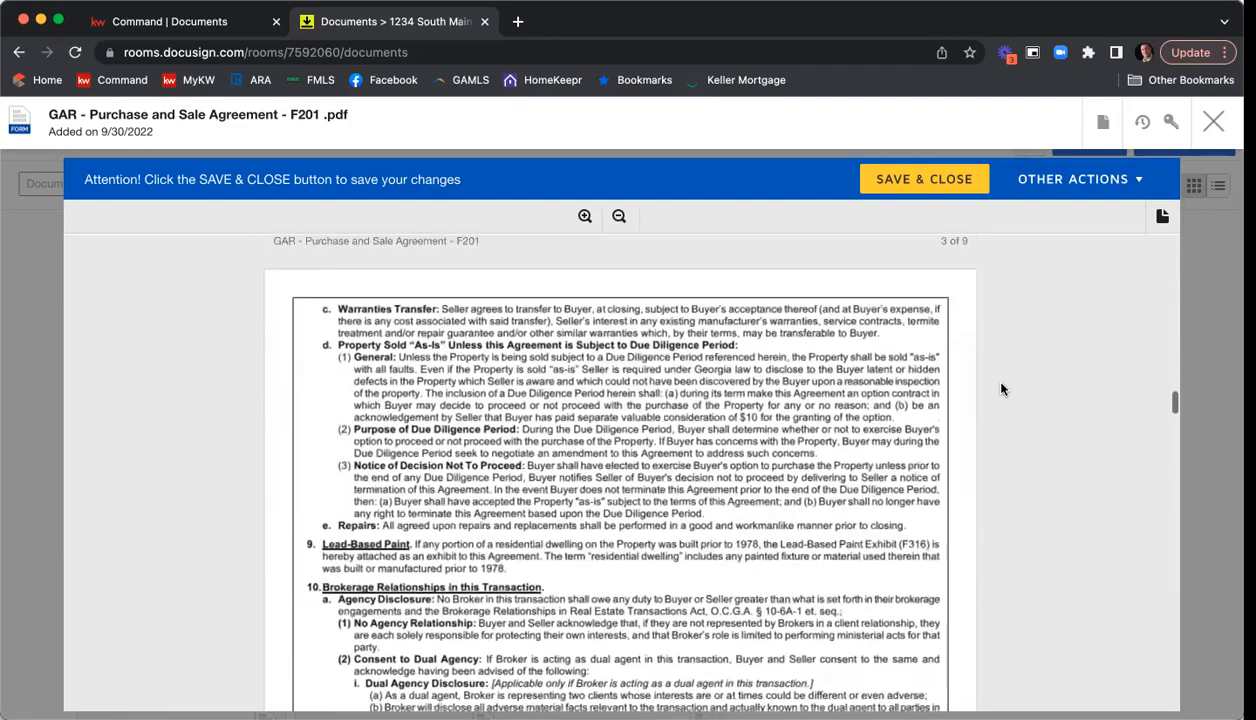
scroll(1001, 389, "down", 10)
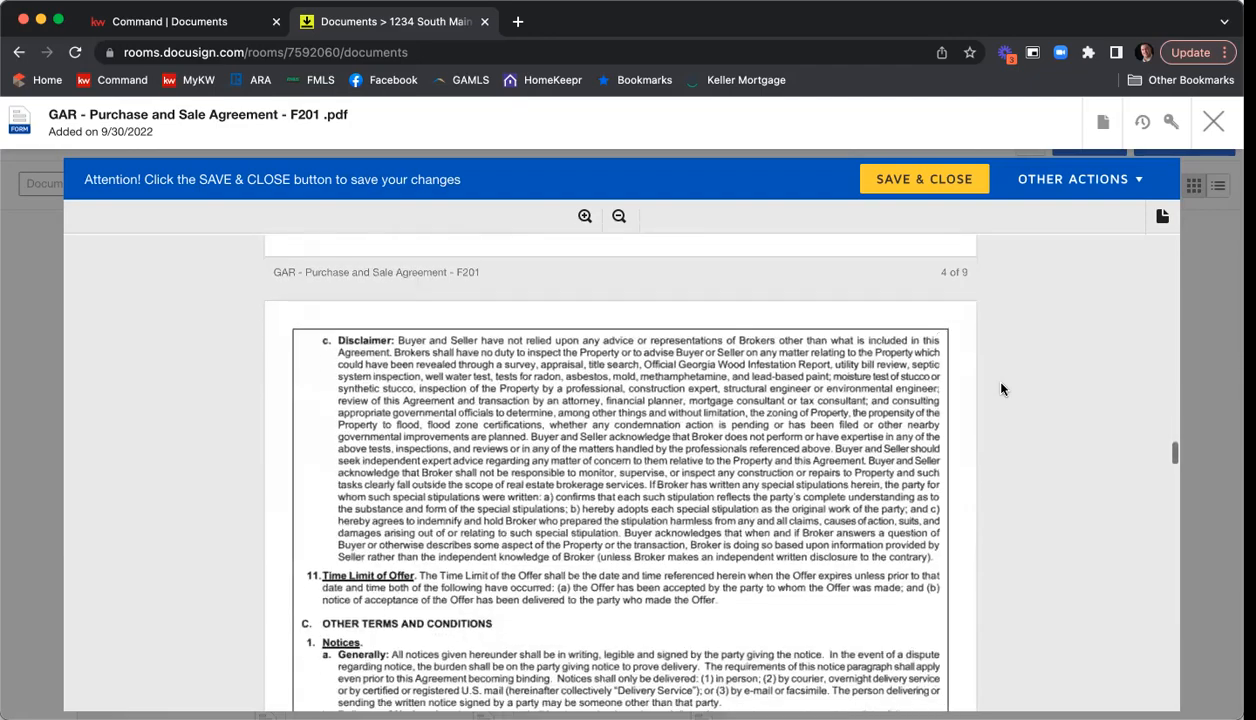
scroll(1001, 389, "down", 10)
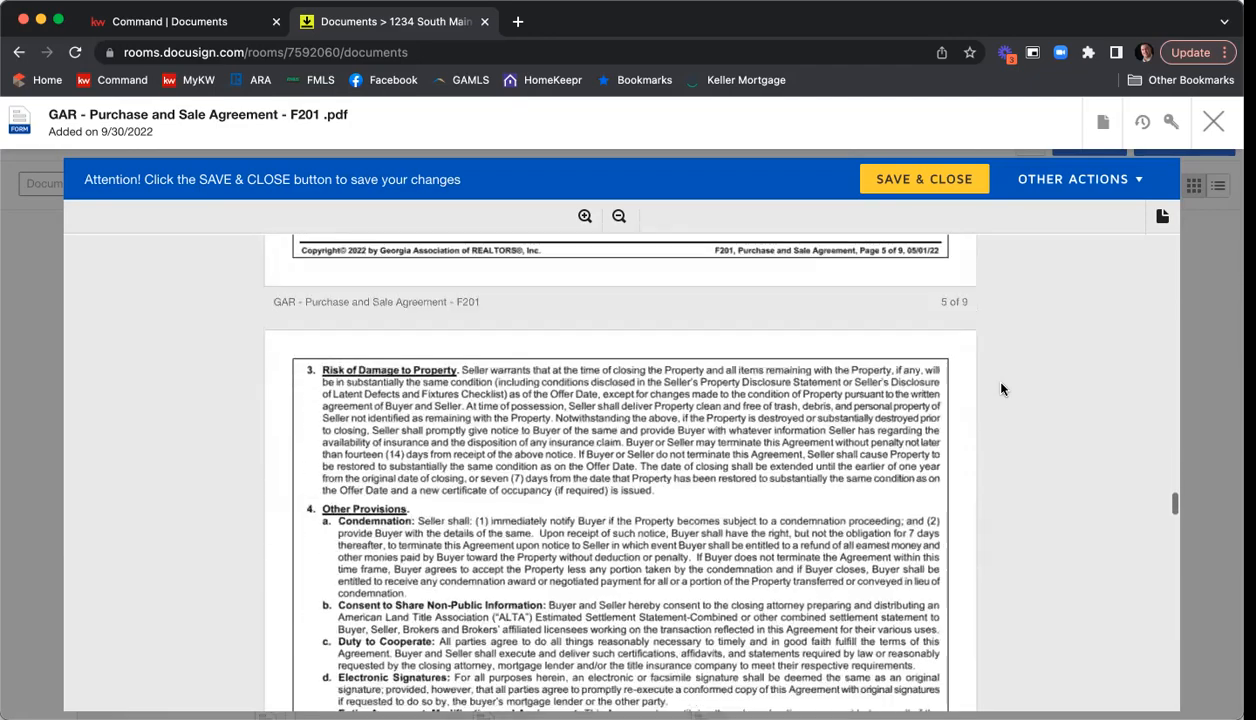
scroll(1001, 389, "down", 10)
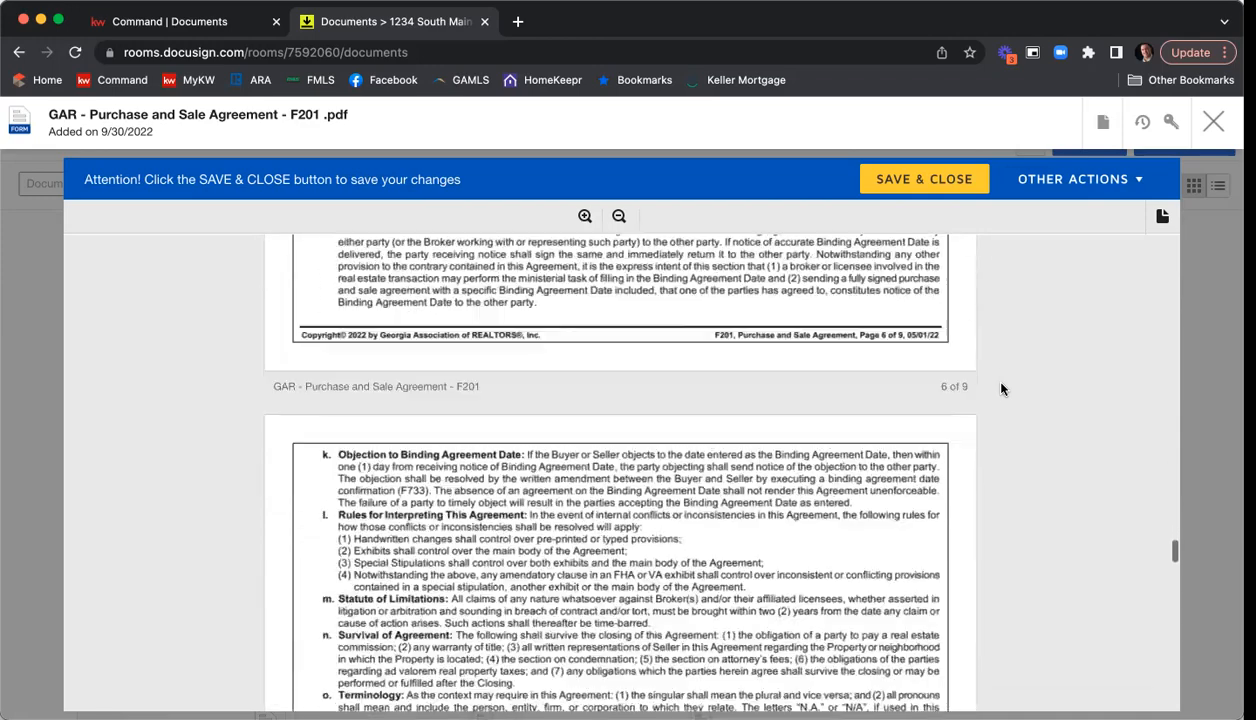
scroll(1001, 389, "down", 8)
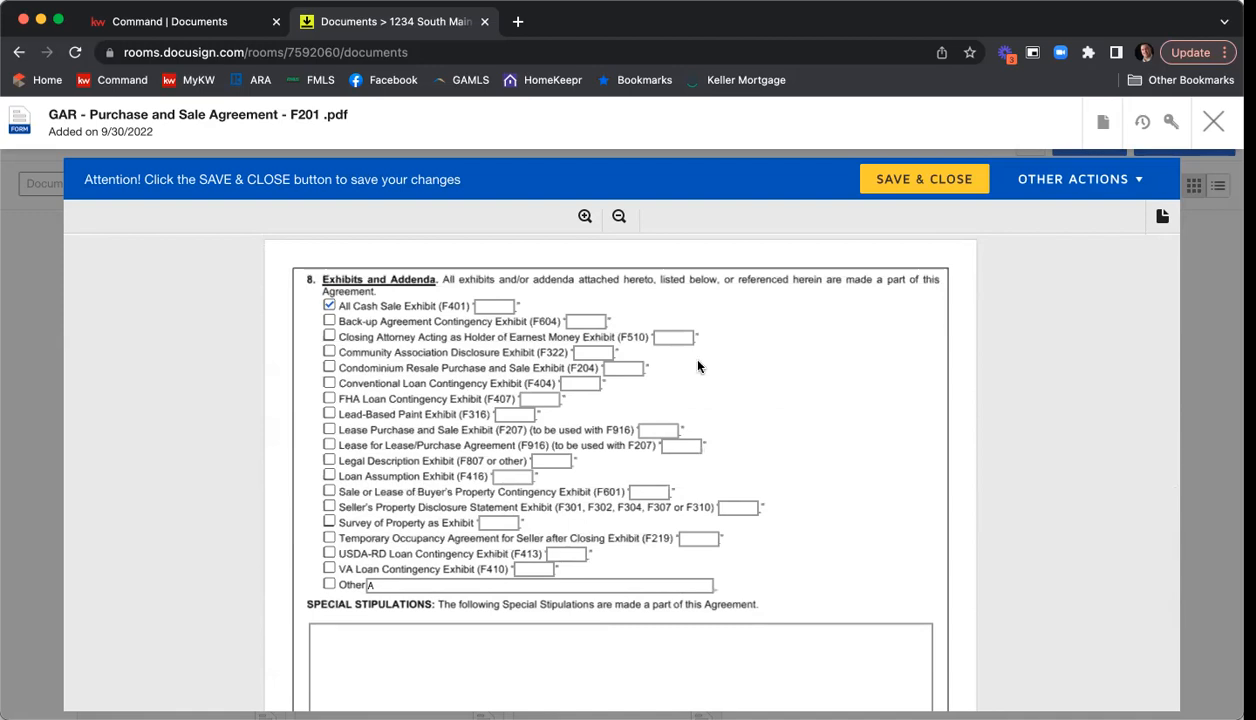
left_click(330, 307)
left_click(330, 307)
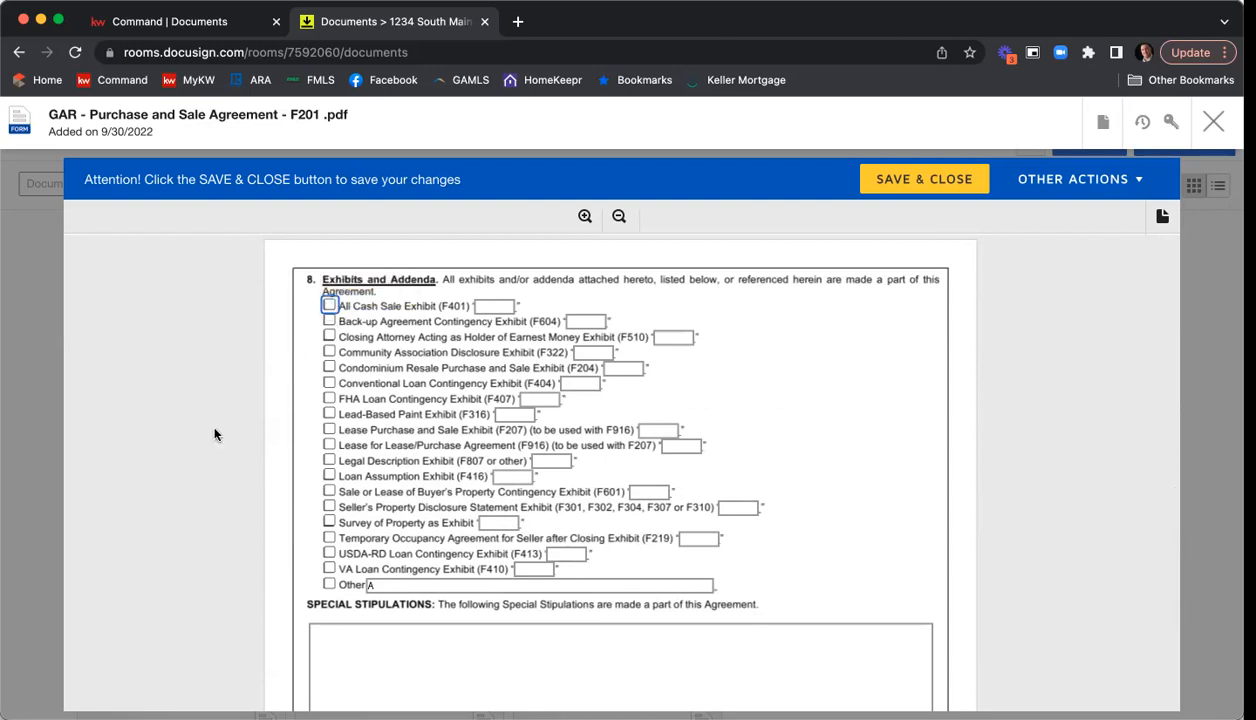
left_click(450, 585)
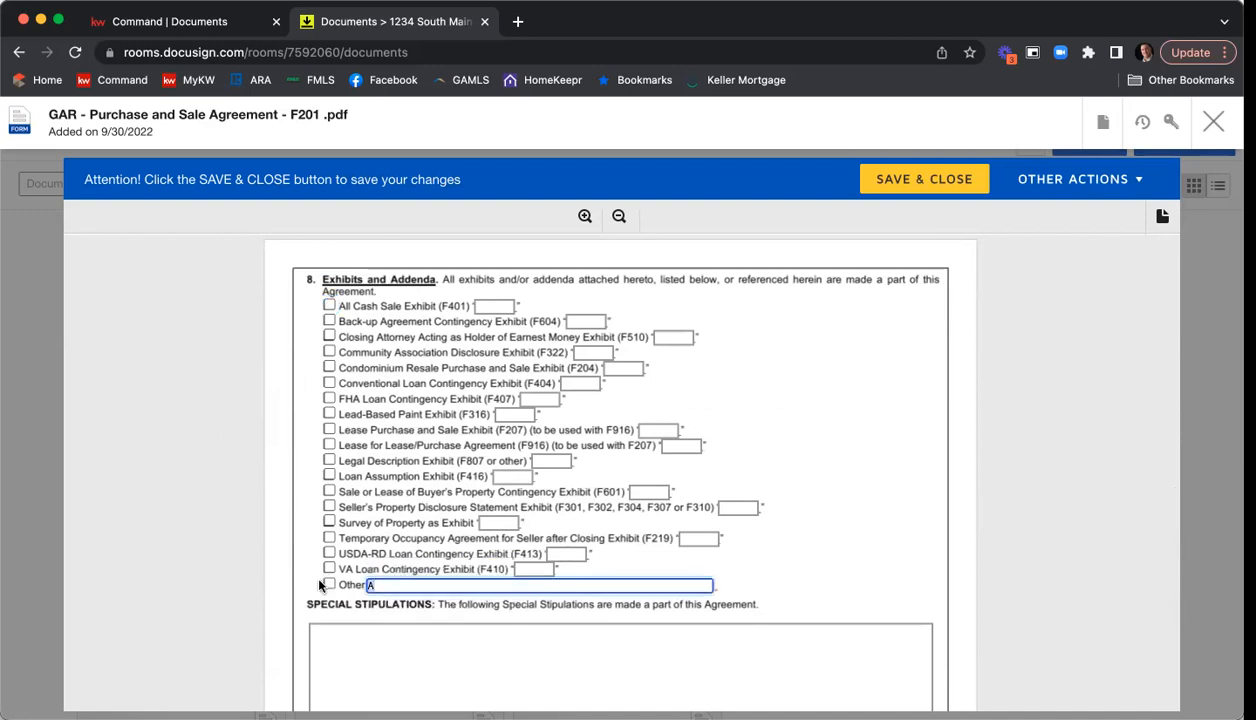
key("BackSpace")
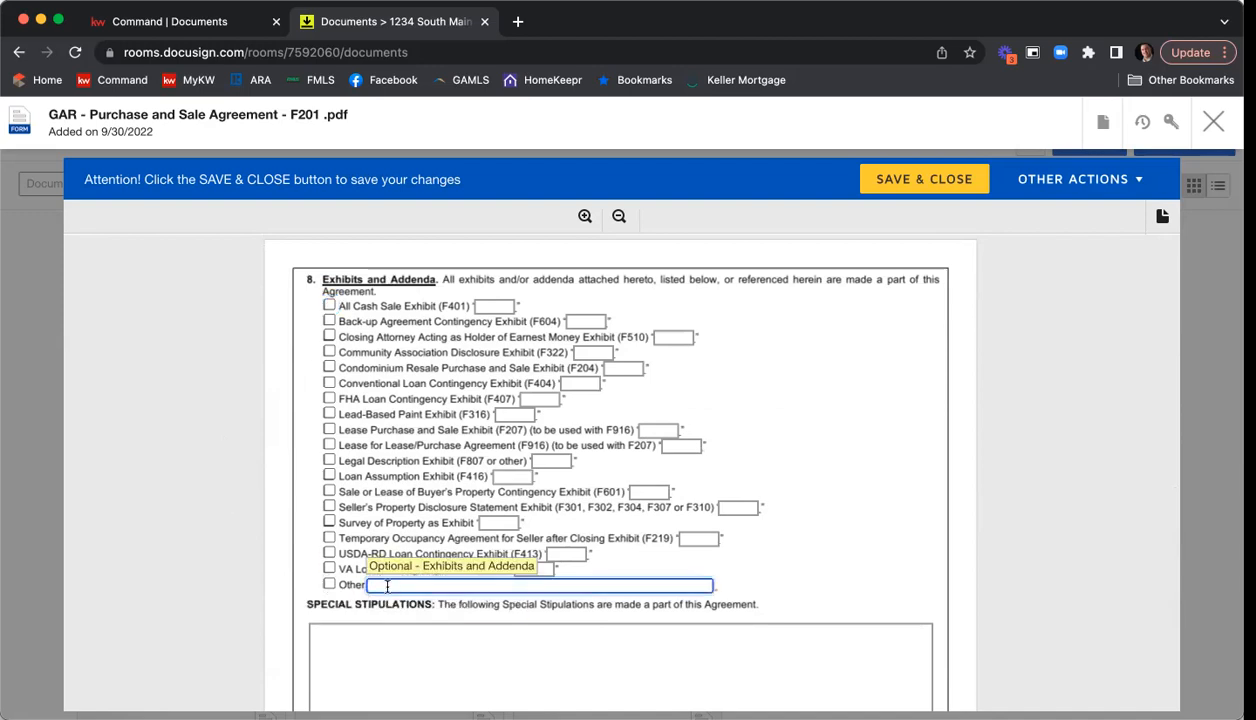
Check the Seller's Property Disclosure Statement, Community Association Disclosure (F322) and Legal Description (F807 or other) exhibits.
left_click(330, 509)
left_click(330, 509)
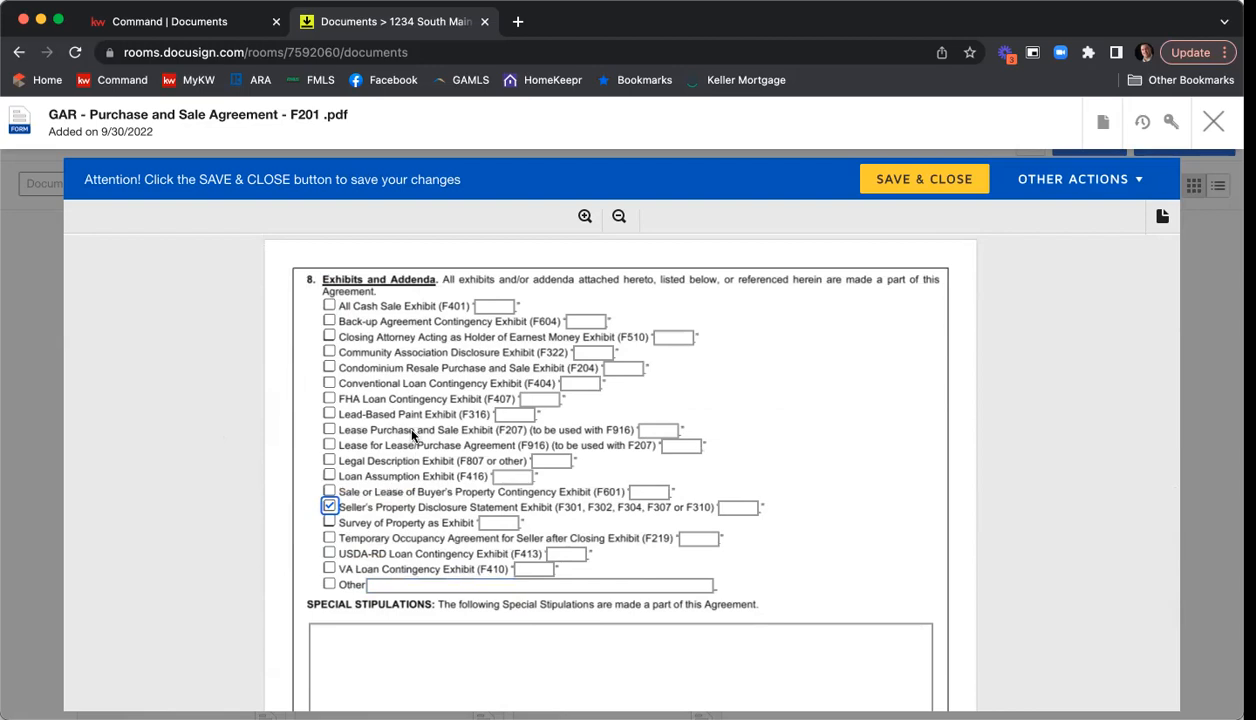
left_click(331, 353)
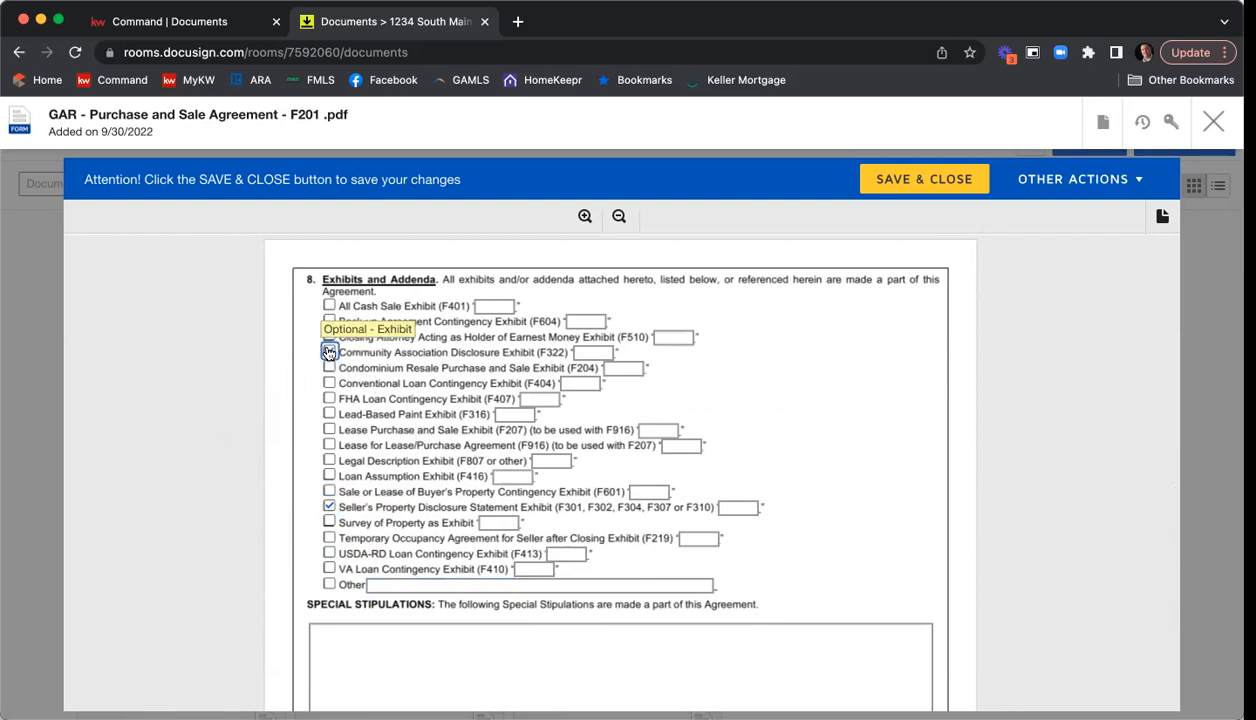
left_click(330, 461)
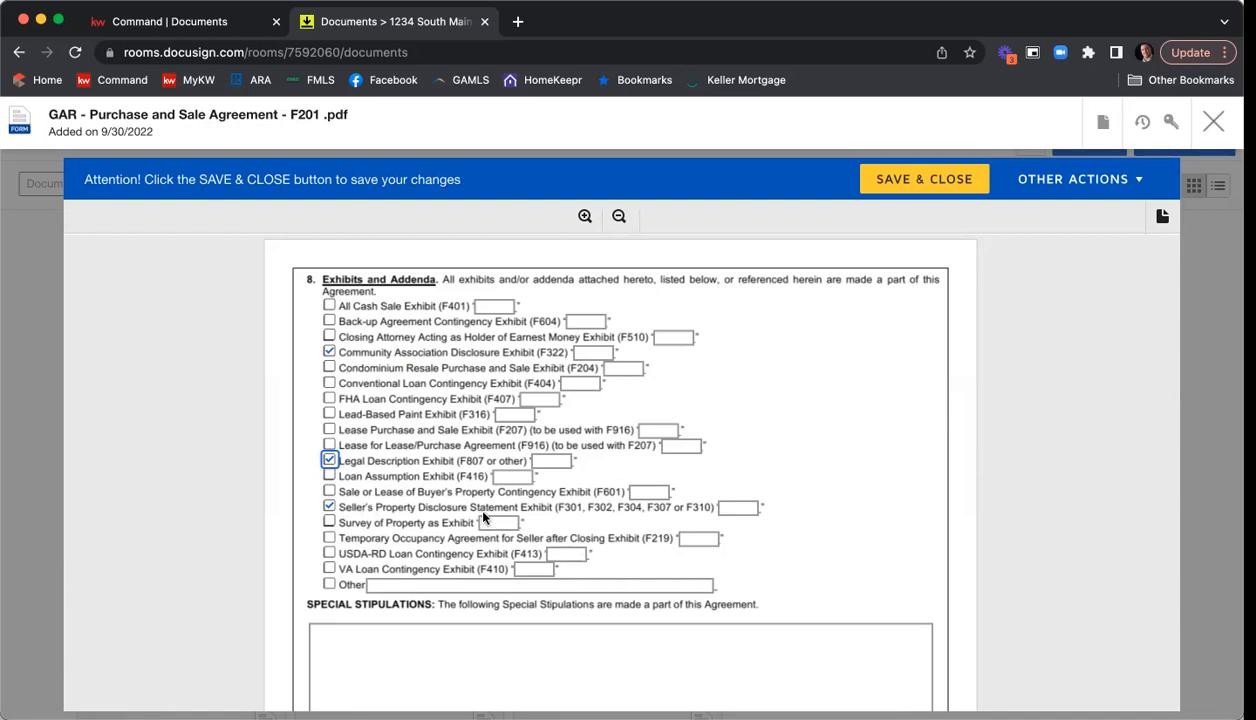
Label the Seller's Property Disclosure Statement exhibit "A", the Community Association Disclosure exhibit "B" and the Legal Description exhibit "C".
left_click(739, 508)
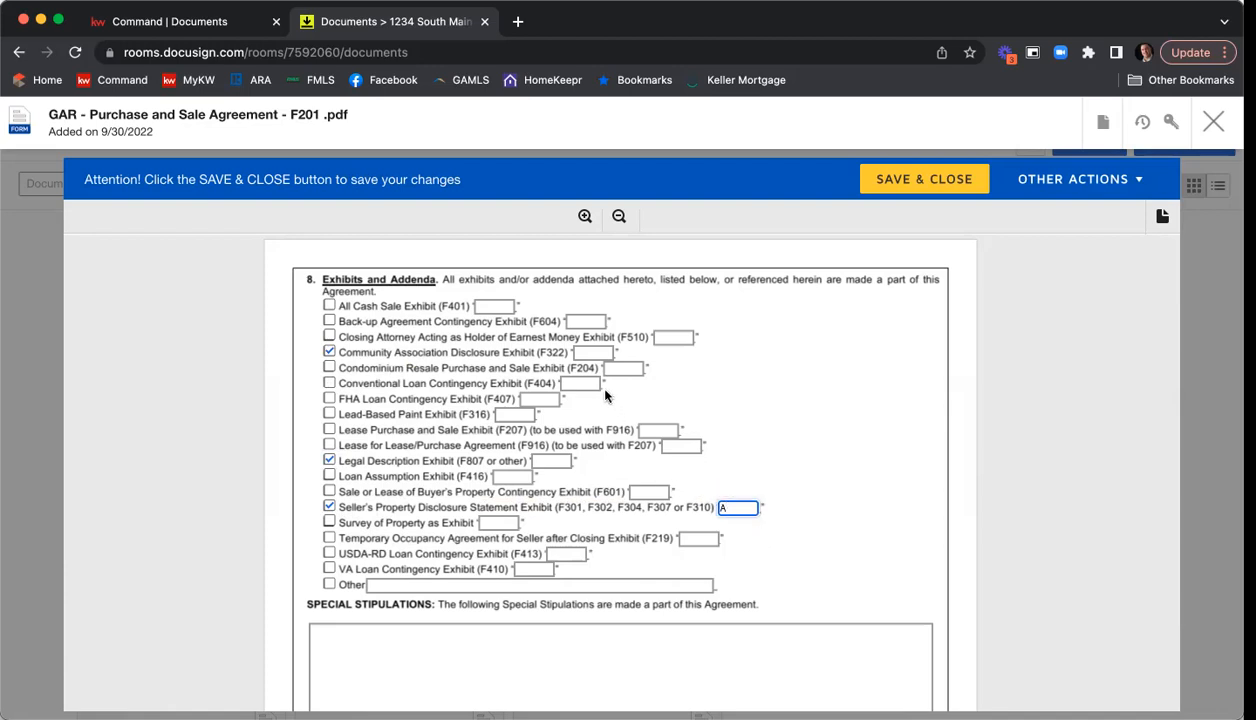
left_click(590, 353)
type("B")
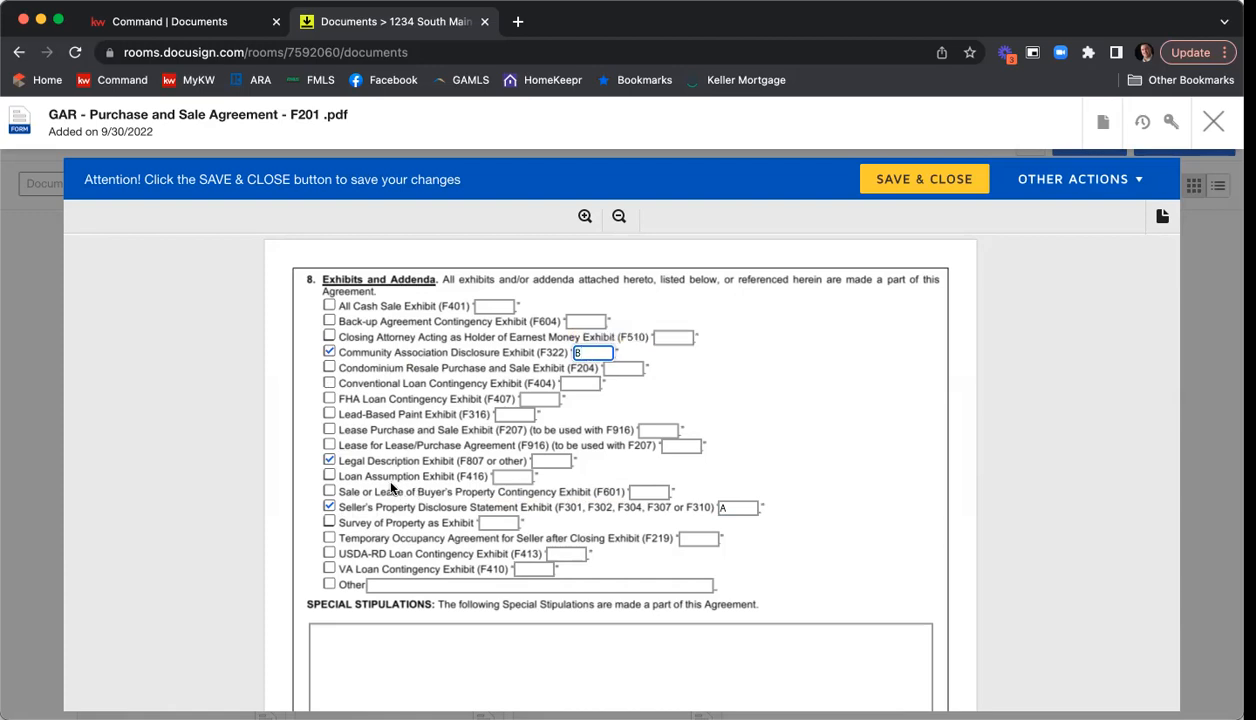
left_click(563, 460)
type("C")
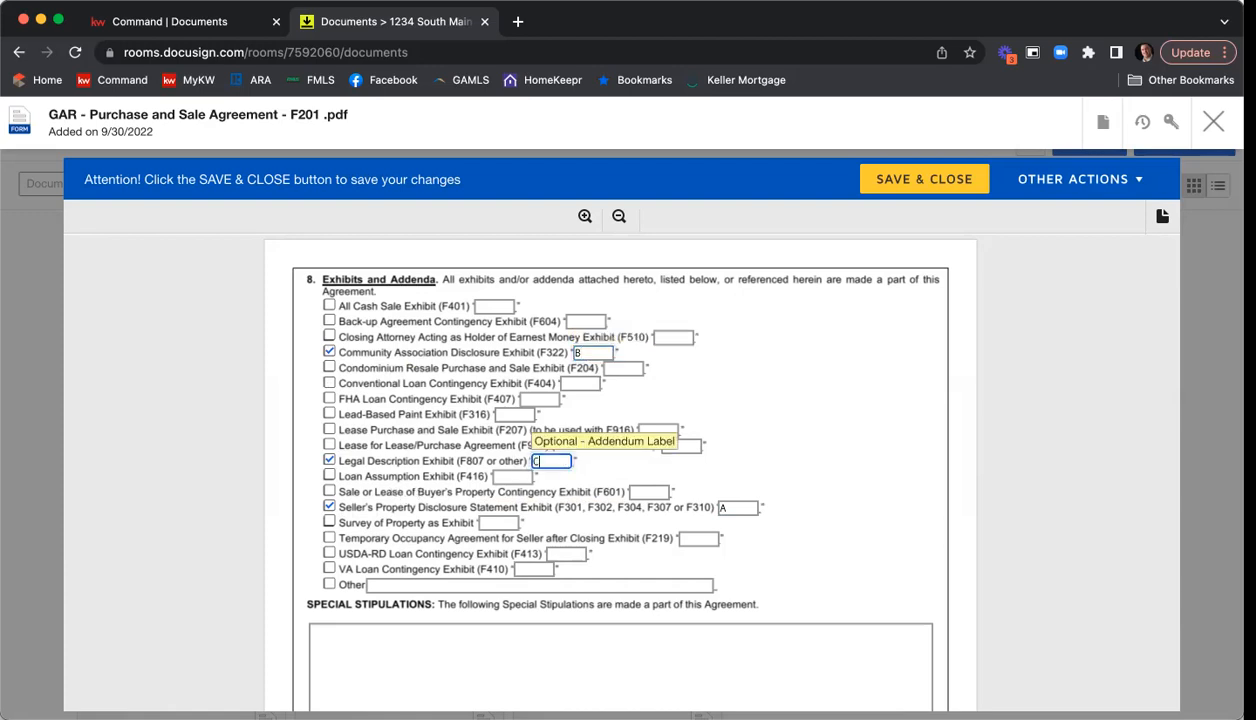
Enter "1. You can type in any stipulation" in the Special Stipulations of the Purchase and Sale Agreement, followed by a blank line.
left_click(893, 463)
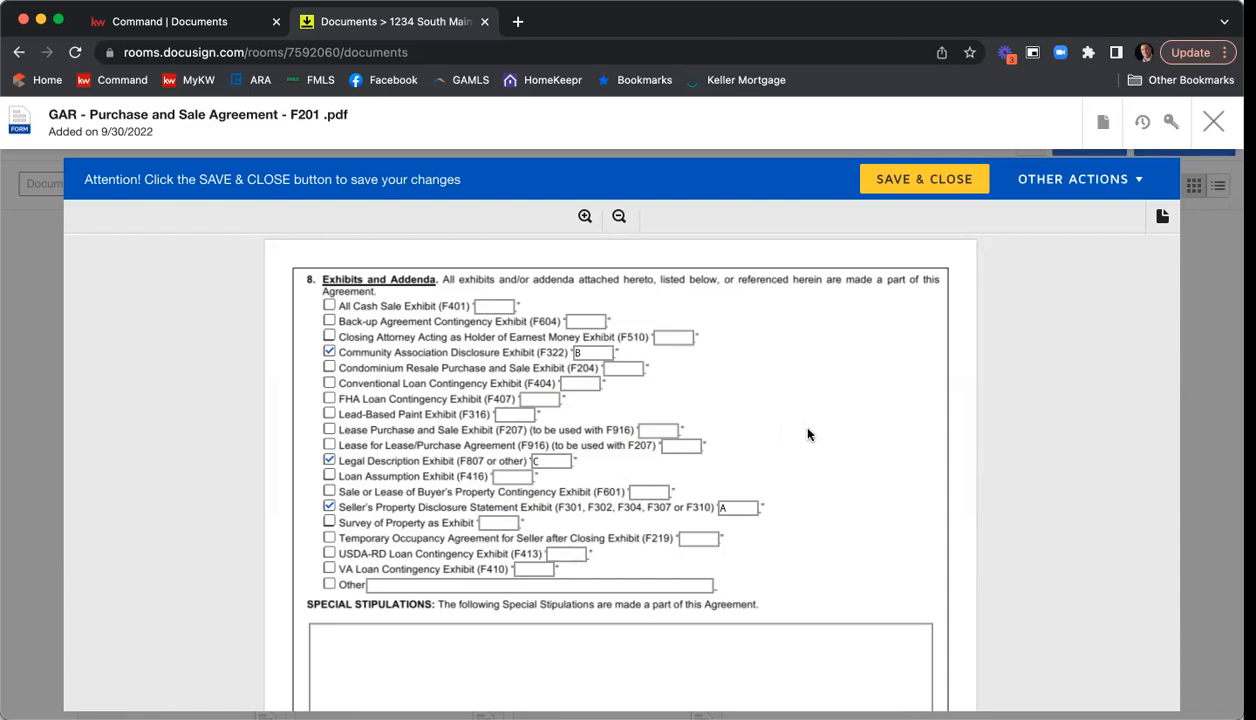
scroll(808, 434, "down", 3)
scroll(811, 432, "down", 2)
scroll(250, 458, "down", 5)
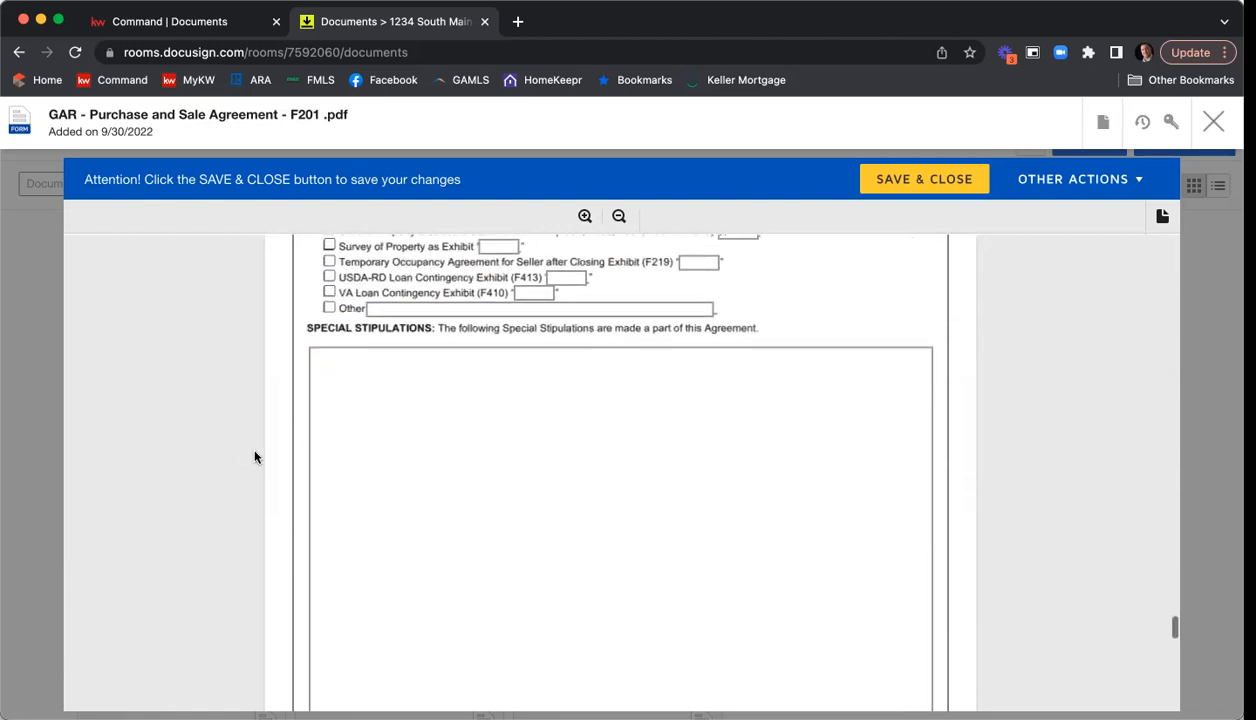
scroll(254, 455, "up", 4)
scroll(254, 455, "up", 1)
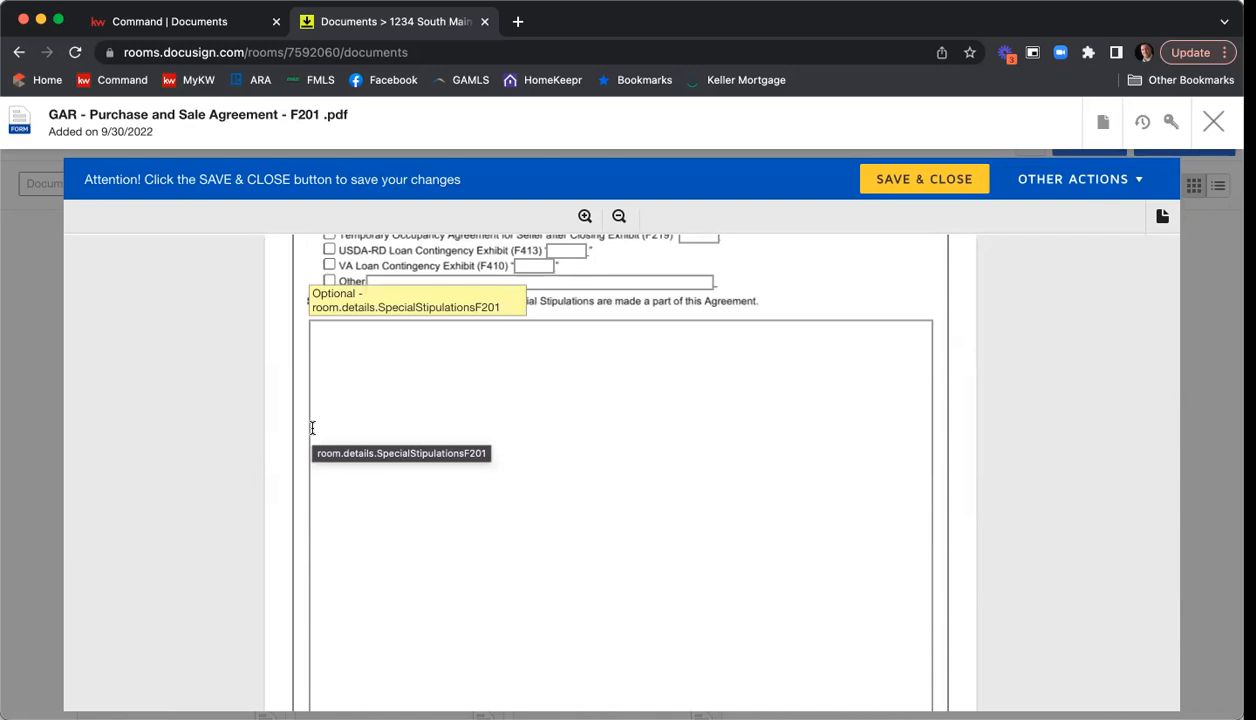
left_click(350, 391)
type("1. You can type in an")
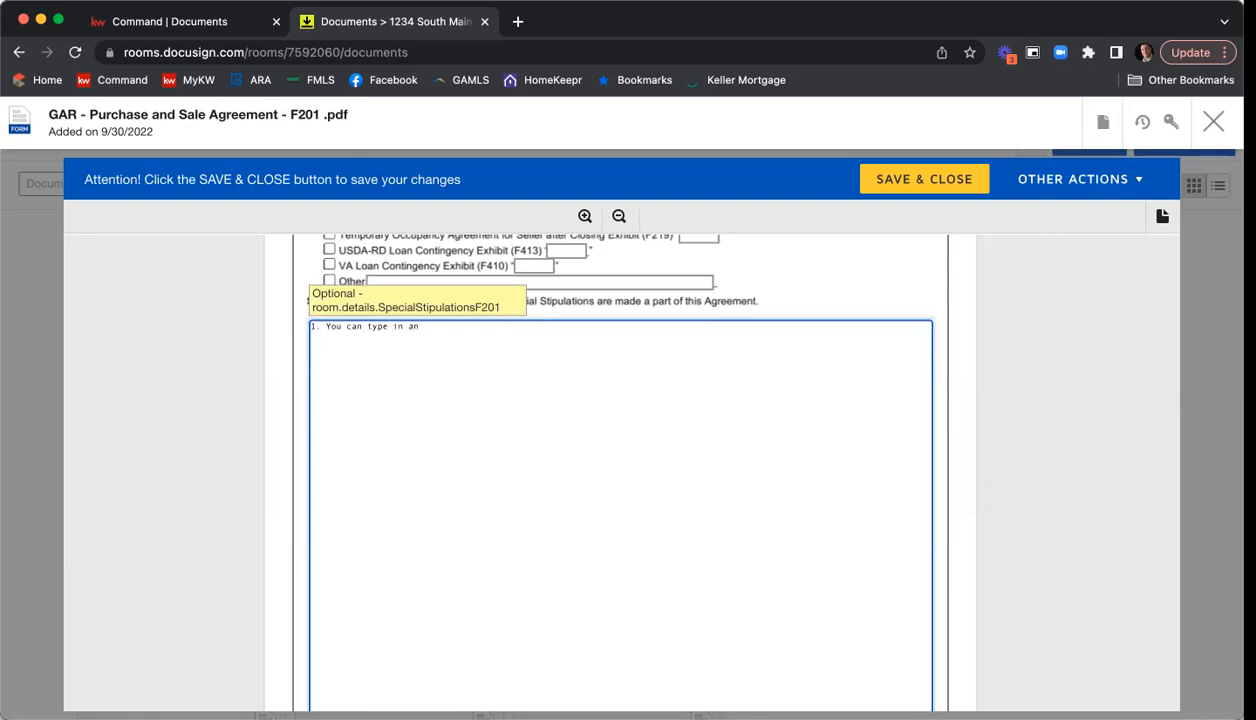
type("y stipulation")
key("Return")
key("Return")
Add the special stipulation "2. All parties acknowledge and agree that closing will occur on or before 10/28/20222.".
type("2. All parties acknolw")
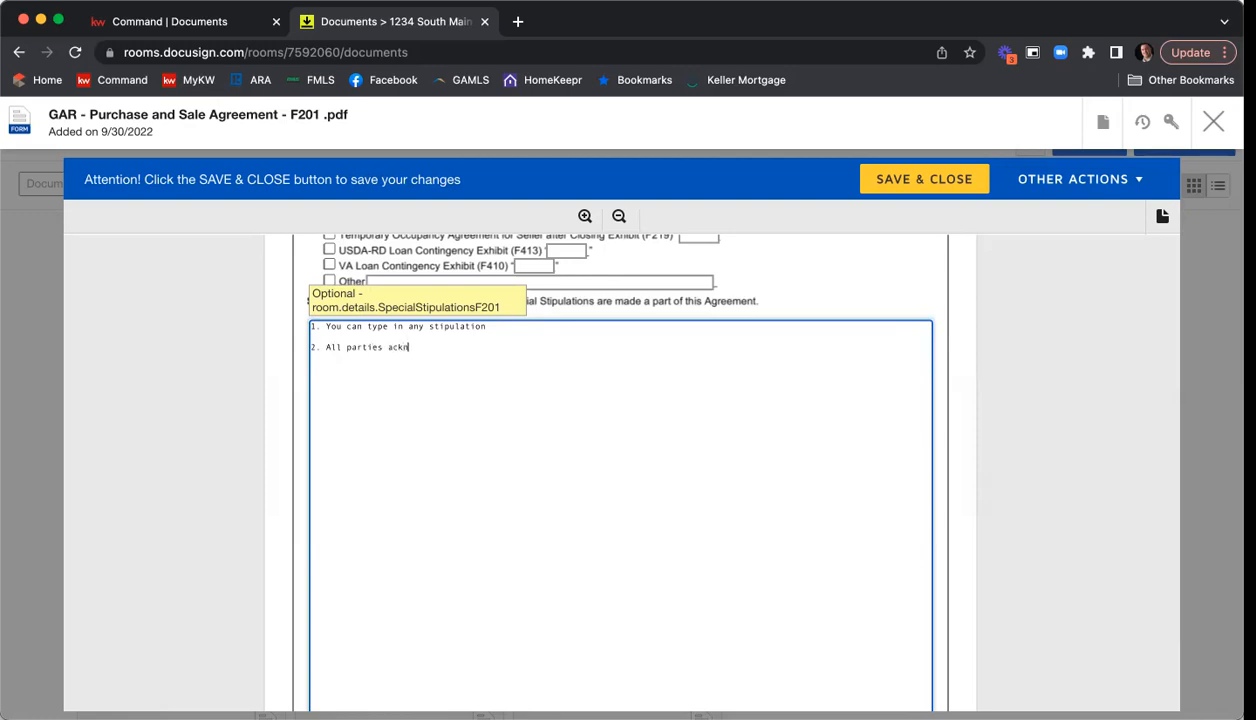
key("BackSpace")
key("BackSpace")
key("BackSpace")
type("owledge and agree that closing will occur on or before 10/28/20222.")
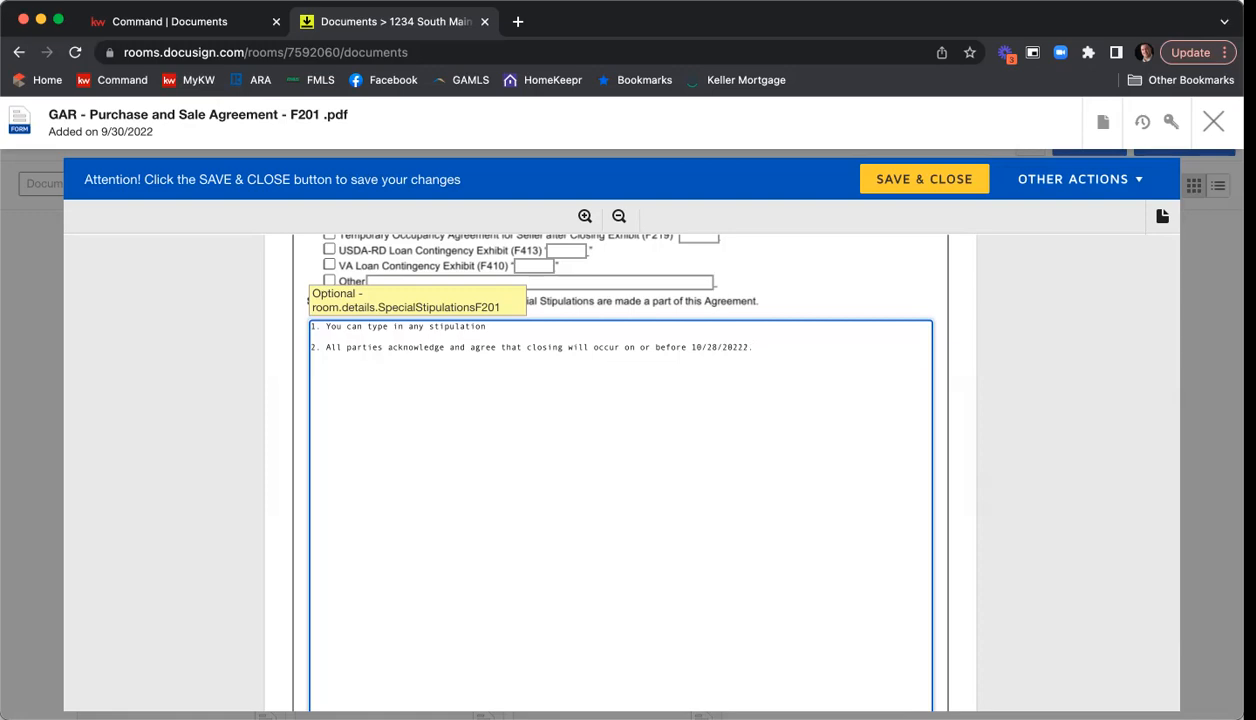
Add a third special stipulation reading "3. Lots of stipulations".
type("3. You")
key("BackSpace")
key("BackSpace")
key("BackSpace")
type("Lots of stuf")
key("BackSpace")
key("BackSpace")
type("ipulations")
Set the REALTOR Membership to "Atlanta" in the Seller's Broker/Affiliated Licensee Contact Information on page 9.
scroll(1017, 337, "down", 8)
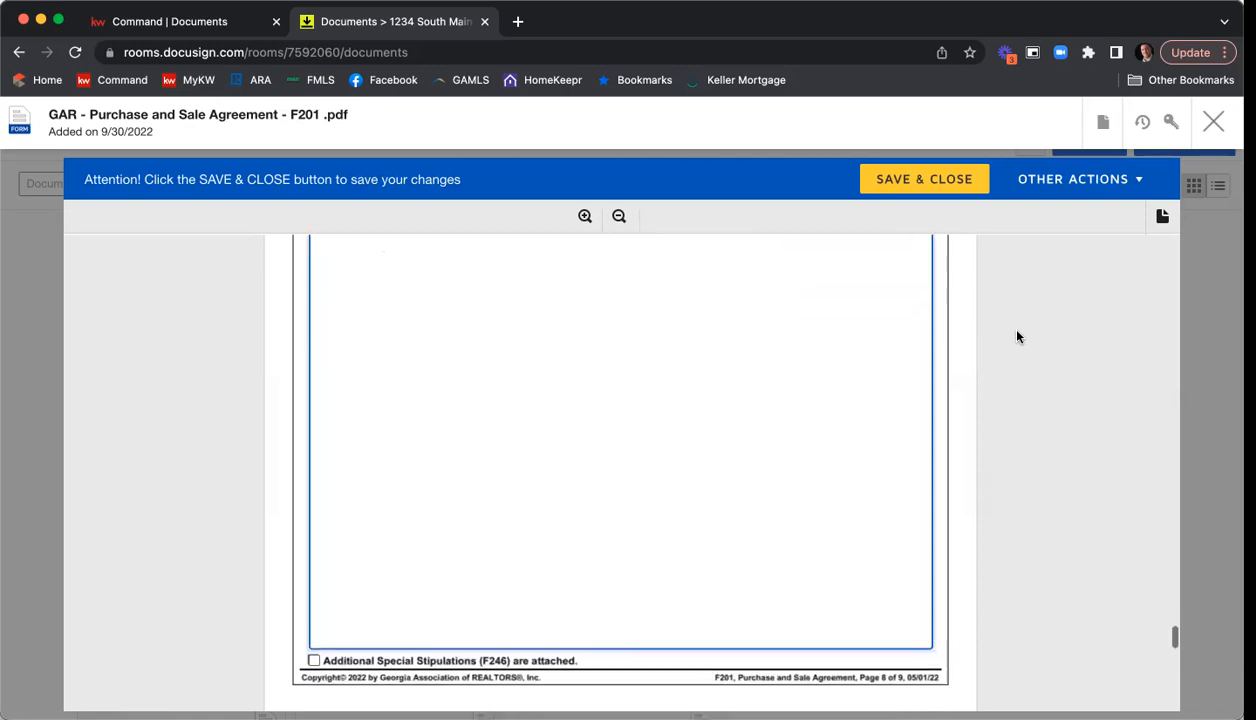
scroll(1017, 337, "down", 5)
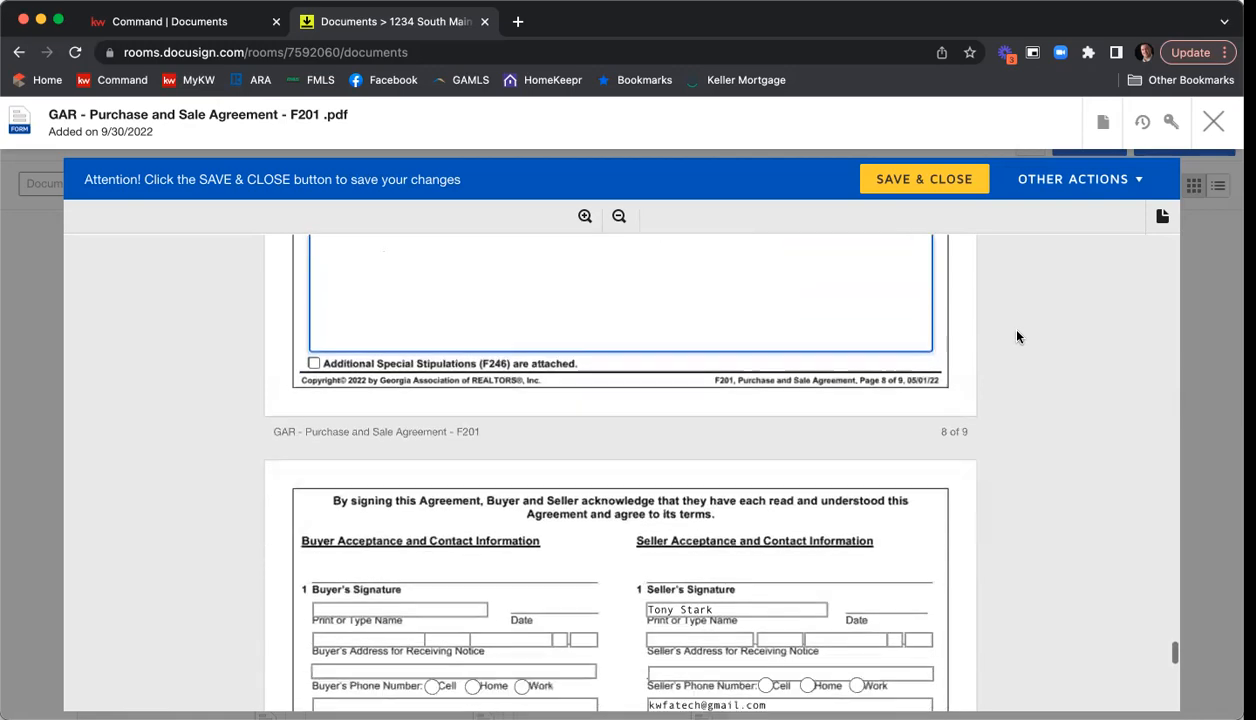
scroll(1017, 337, "down", 2)
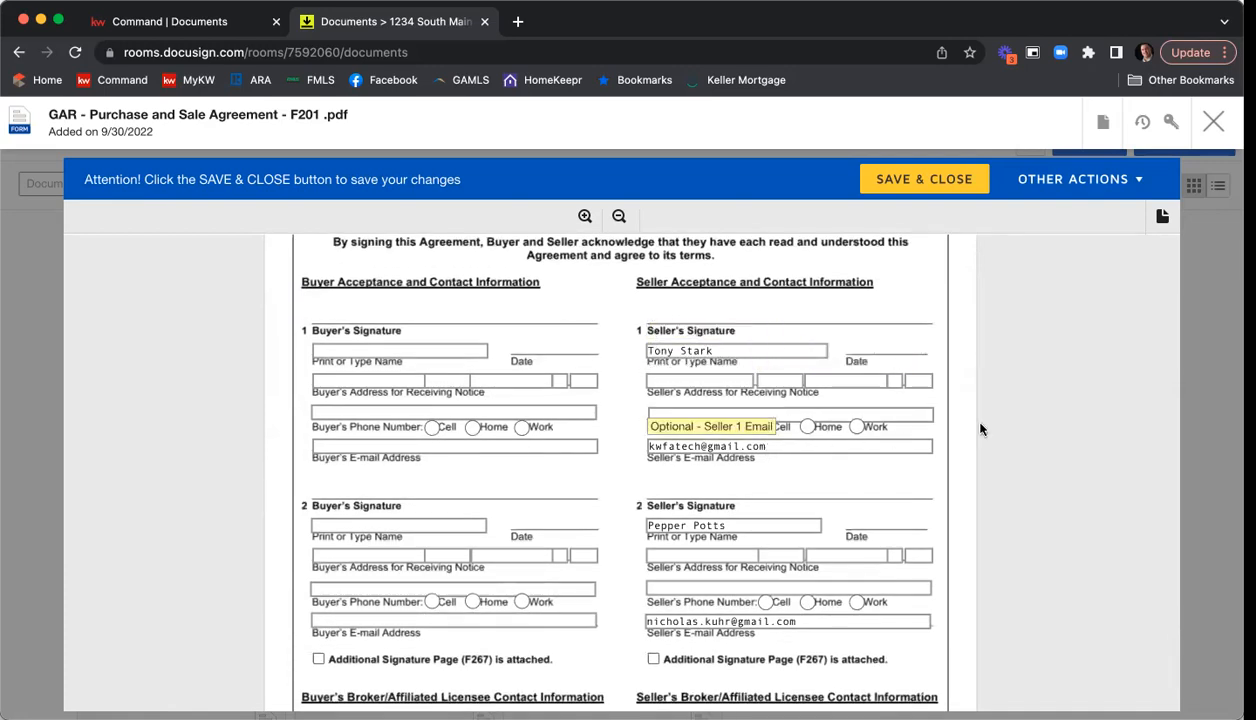
scroll(1013, 413, "down", 1)
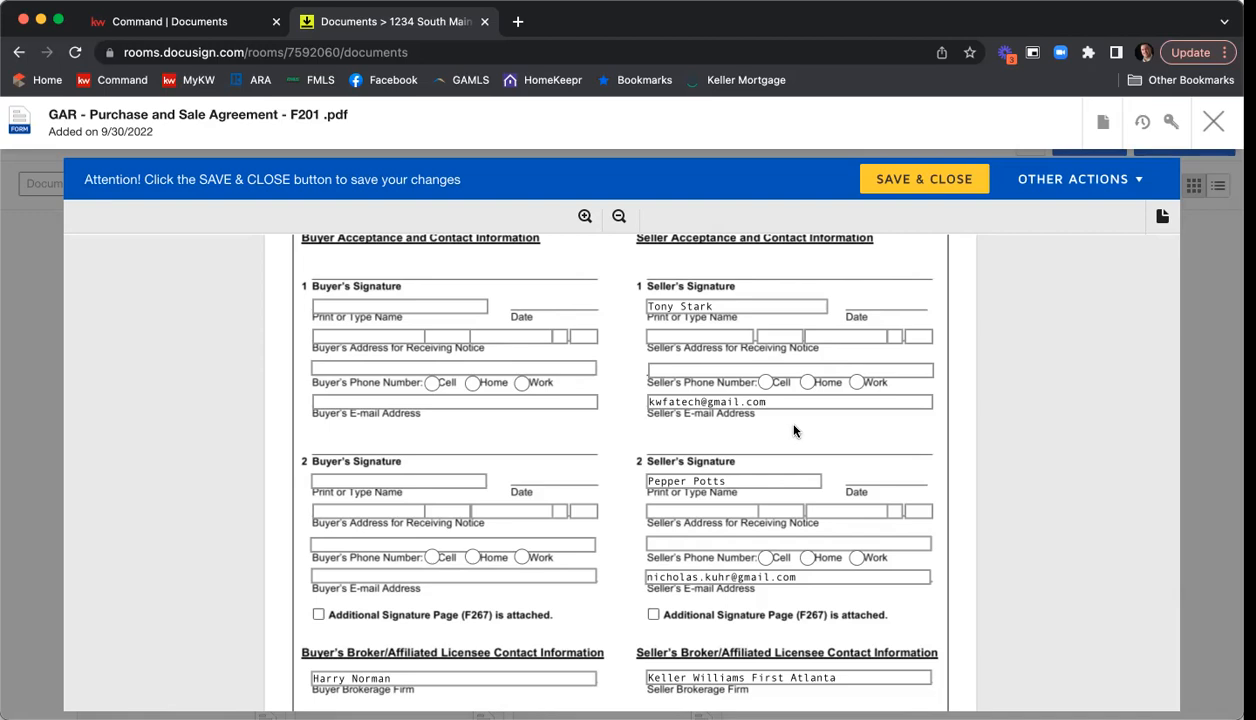
scroll(1034, 389, "down", 4)
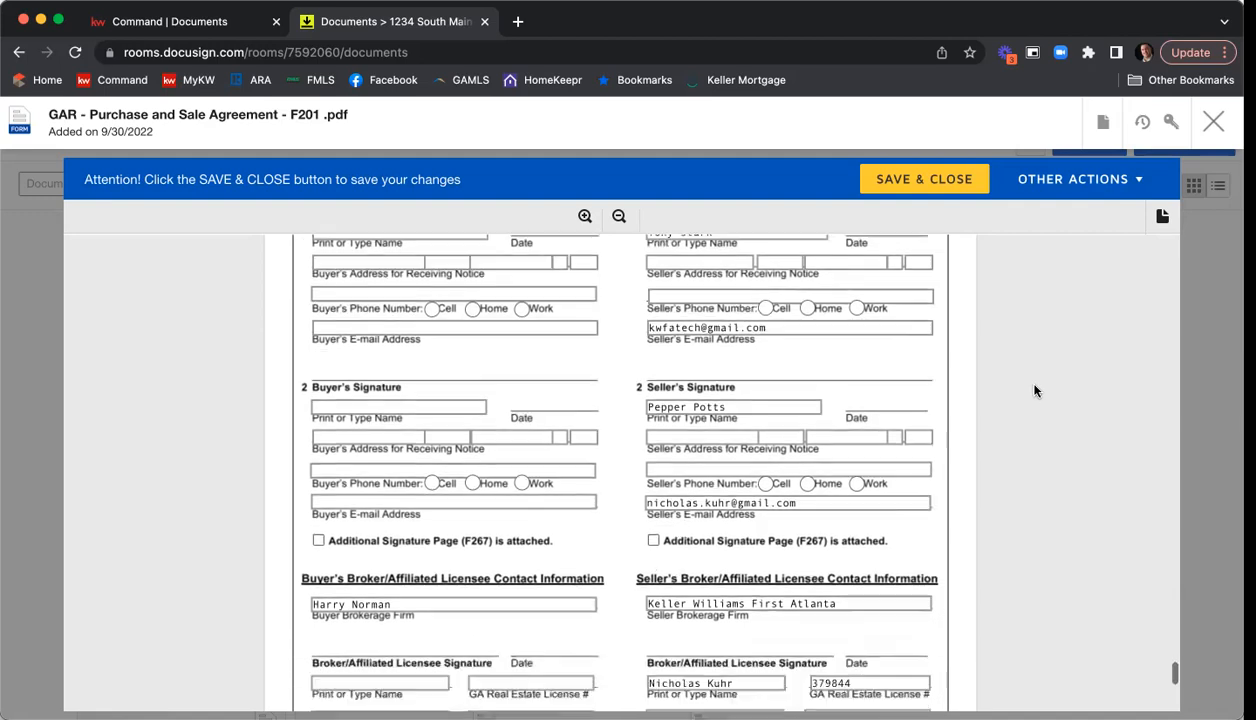
scroll(1034, 389, "down", 5)
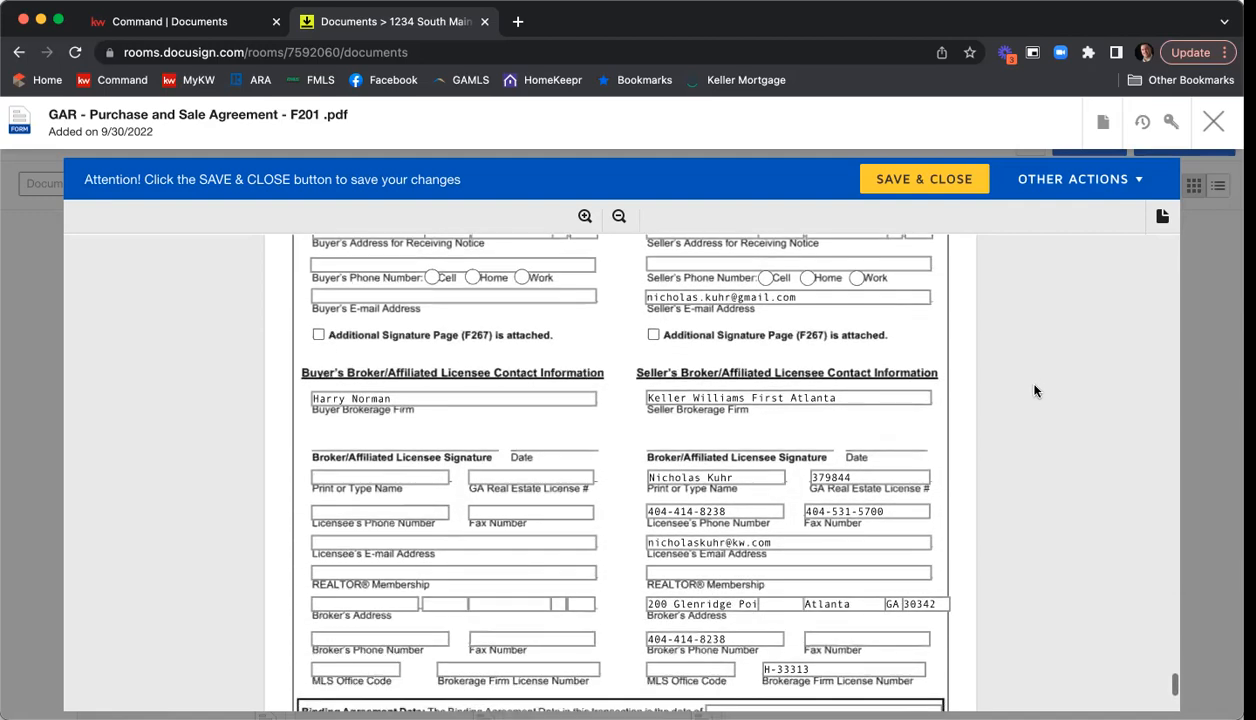
left_click(720, 466)
type("Atlanta")
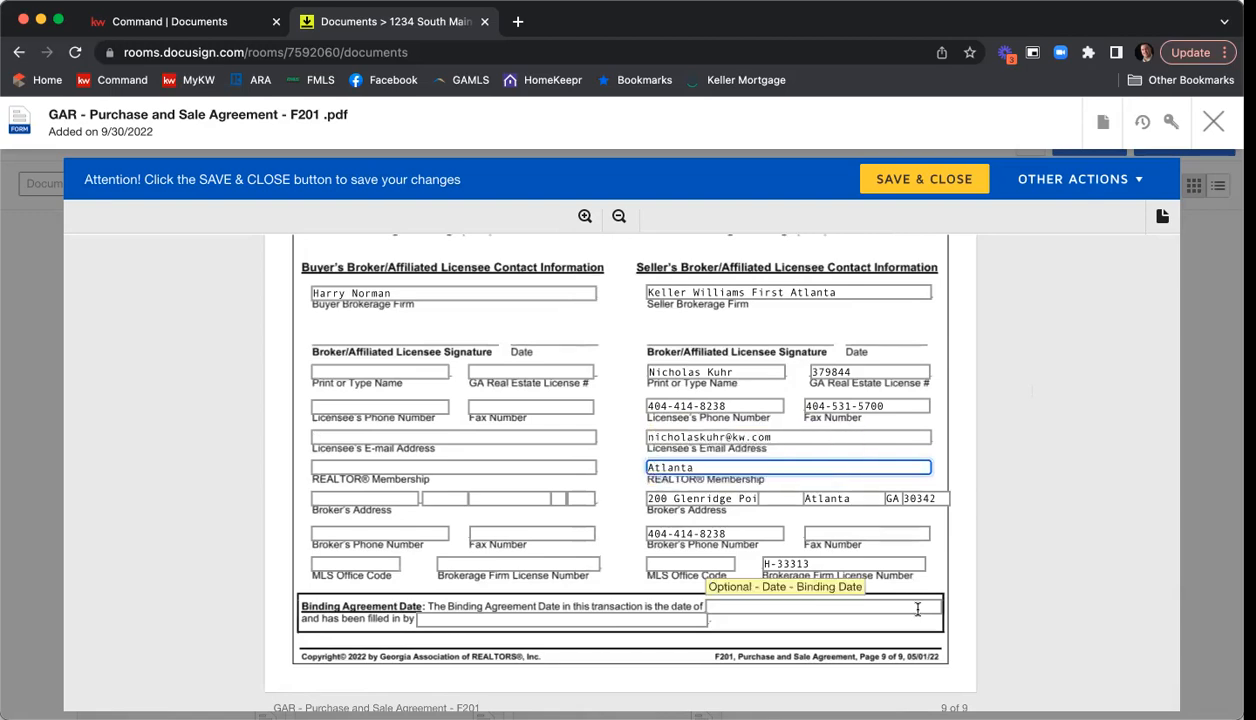
Enter the seller brokerage's fax number and set its MLS Office Code to "KWFA01".
left_click(862, 534)
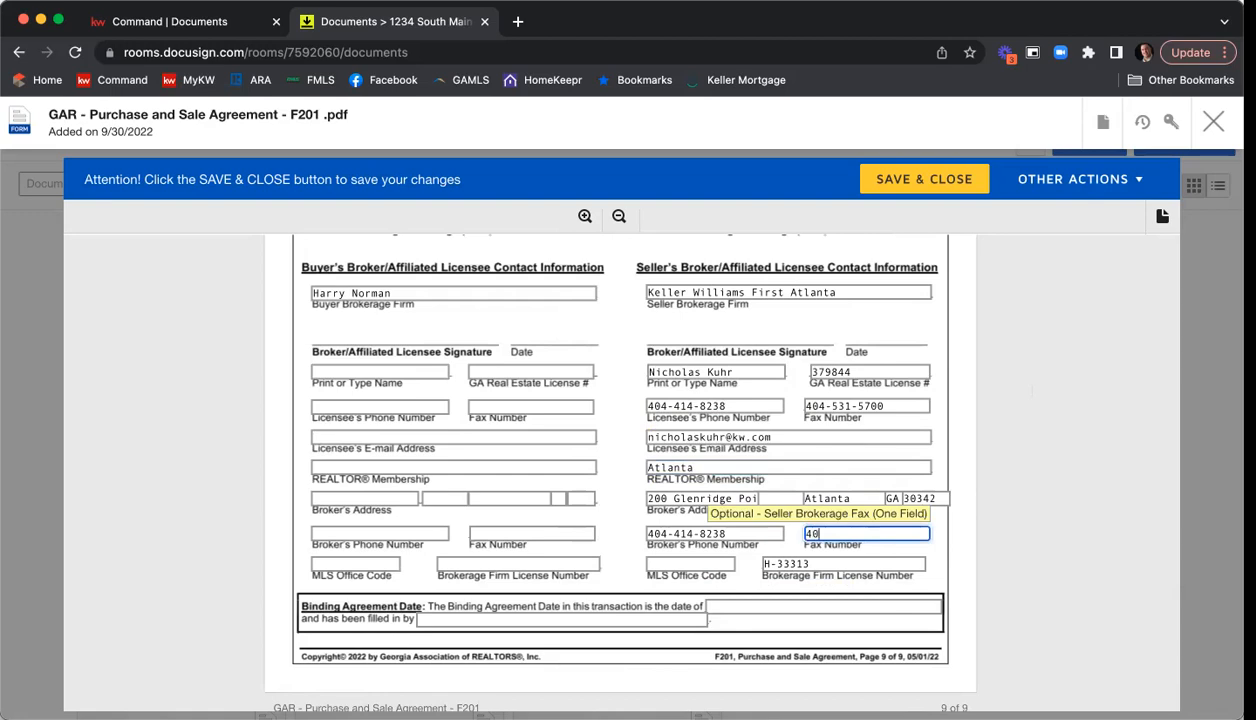
left_click(673, 562)
type("KWFA01")
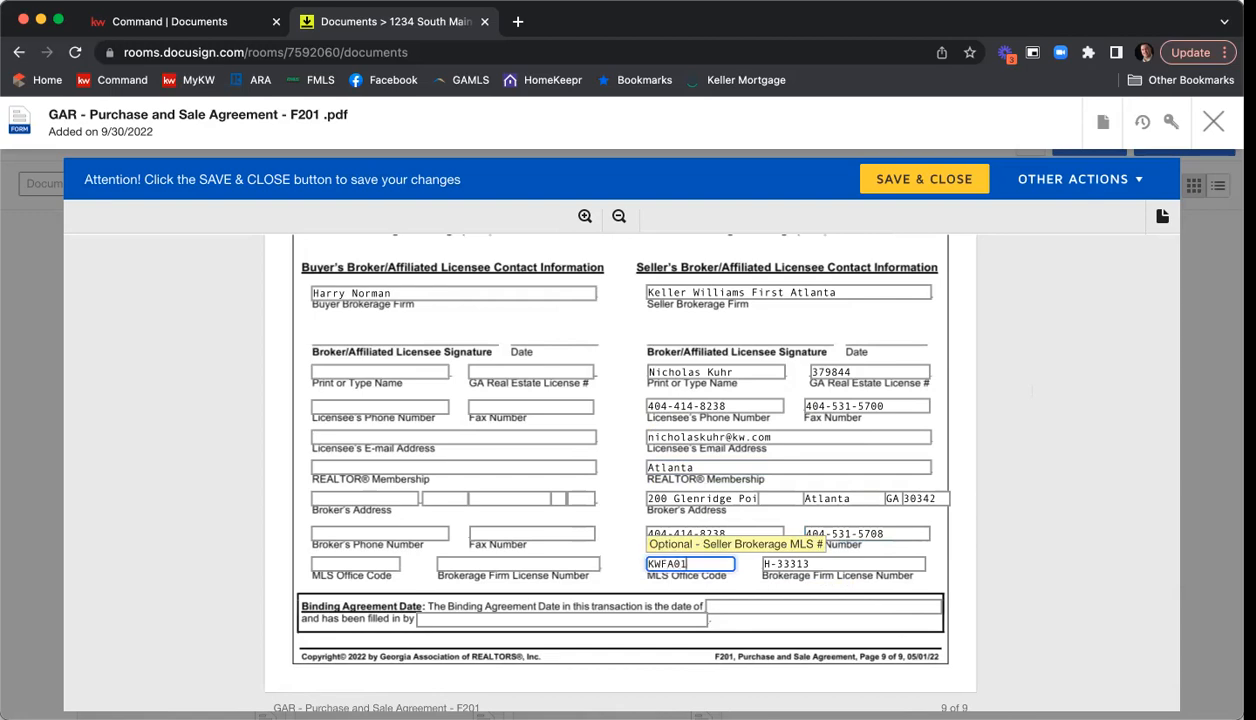
Save and close the Purchase and Sale Agreement form.
left_click(1062, 514)
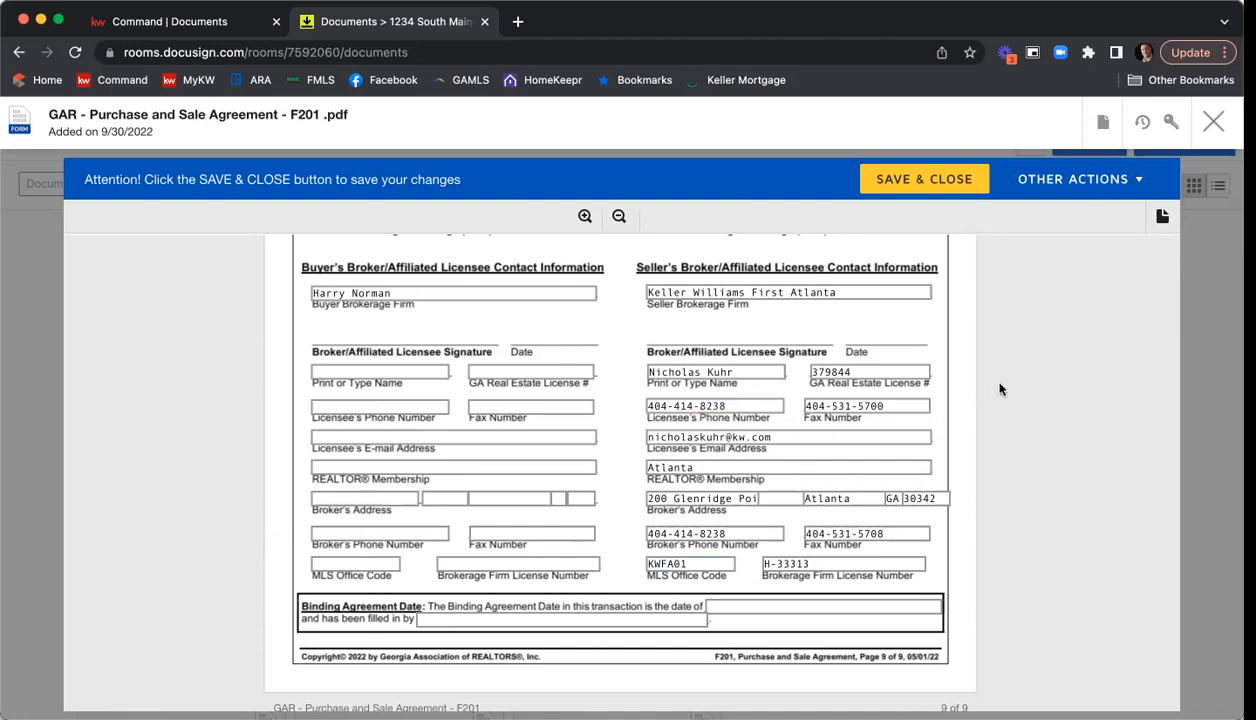
scroll(1083, 362, "down", 5)
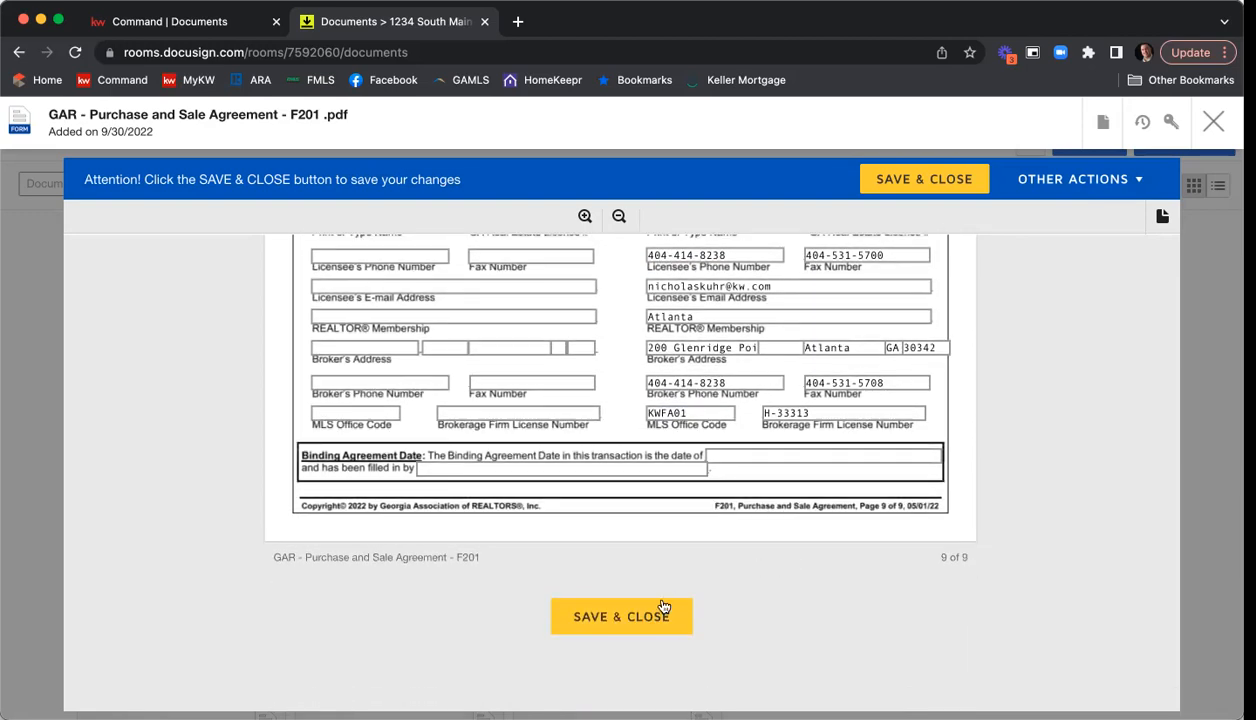
left_click(651, 620)
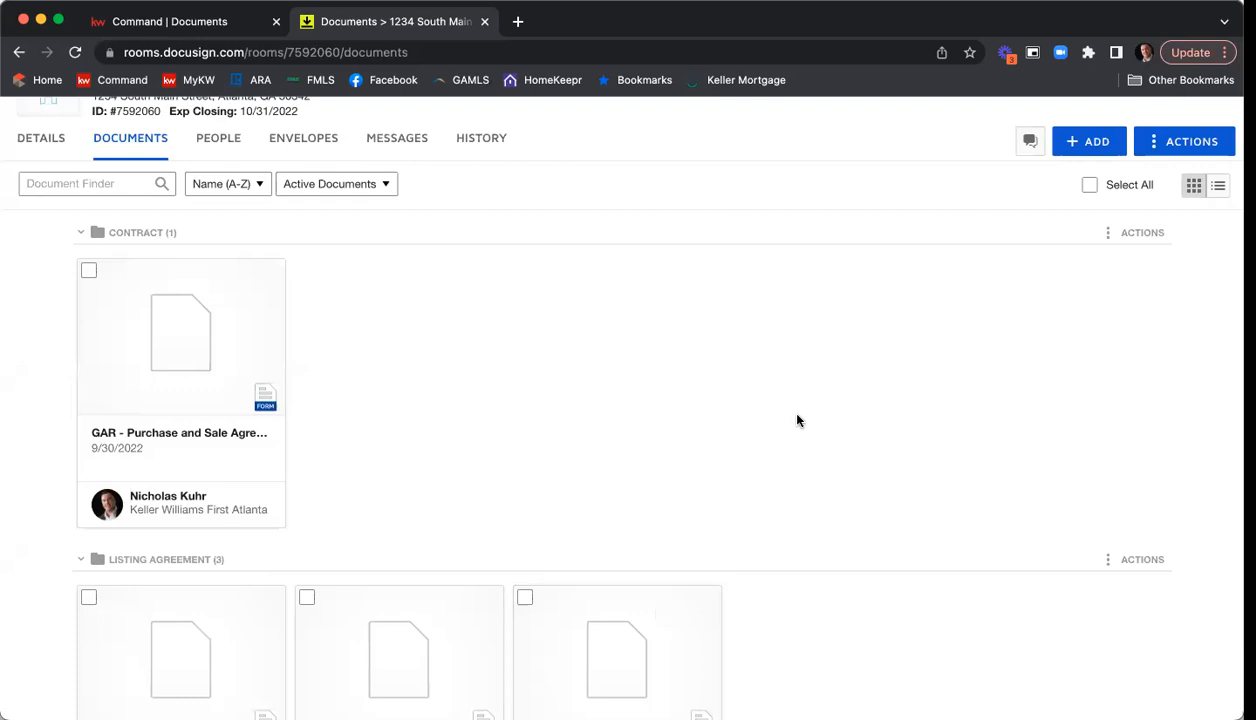
Select the Purchase and Sale Agreement and the Community Association form among the room's documents.
scroll(877, 395, "up", 1)
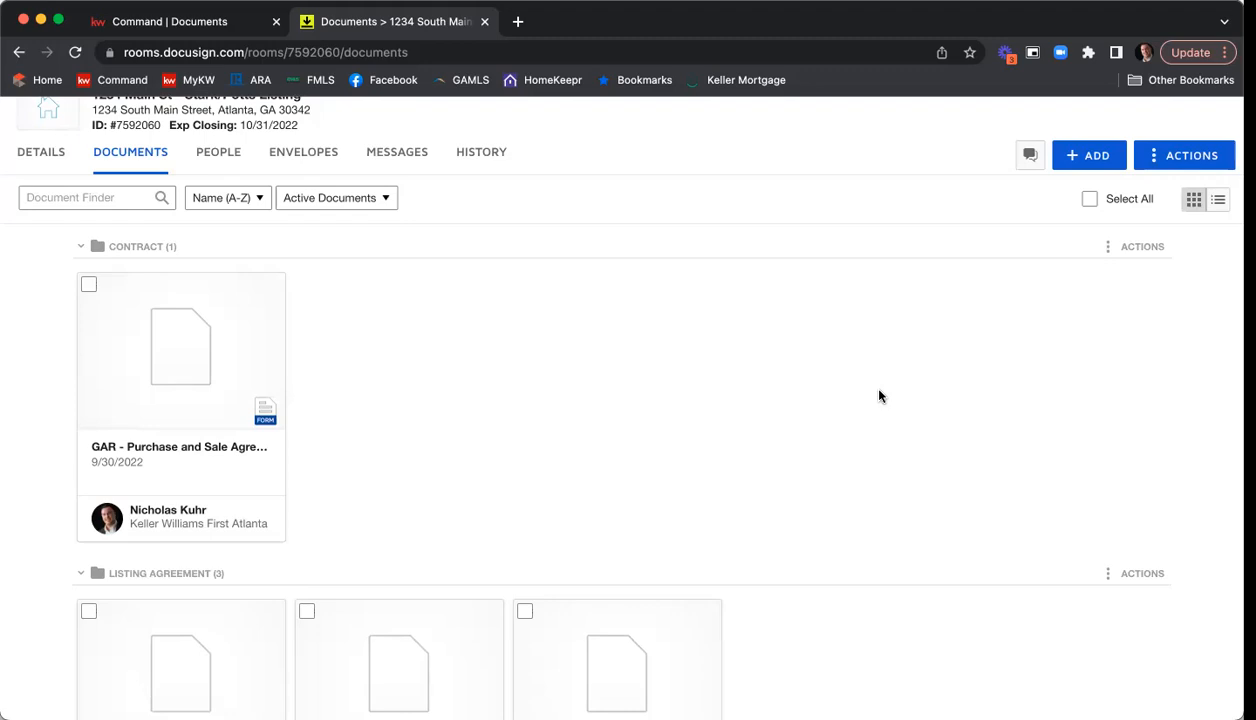
left_click(1061, 37)
scroll(560, 320, "down", 1)
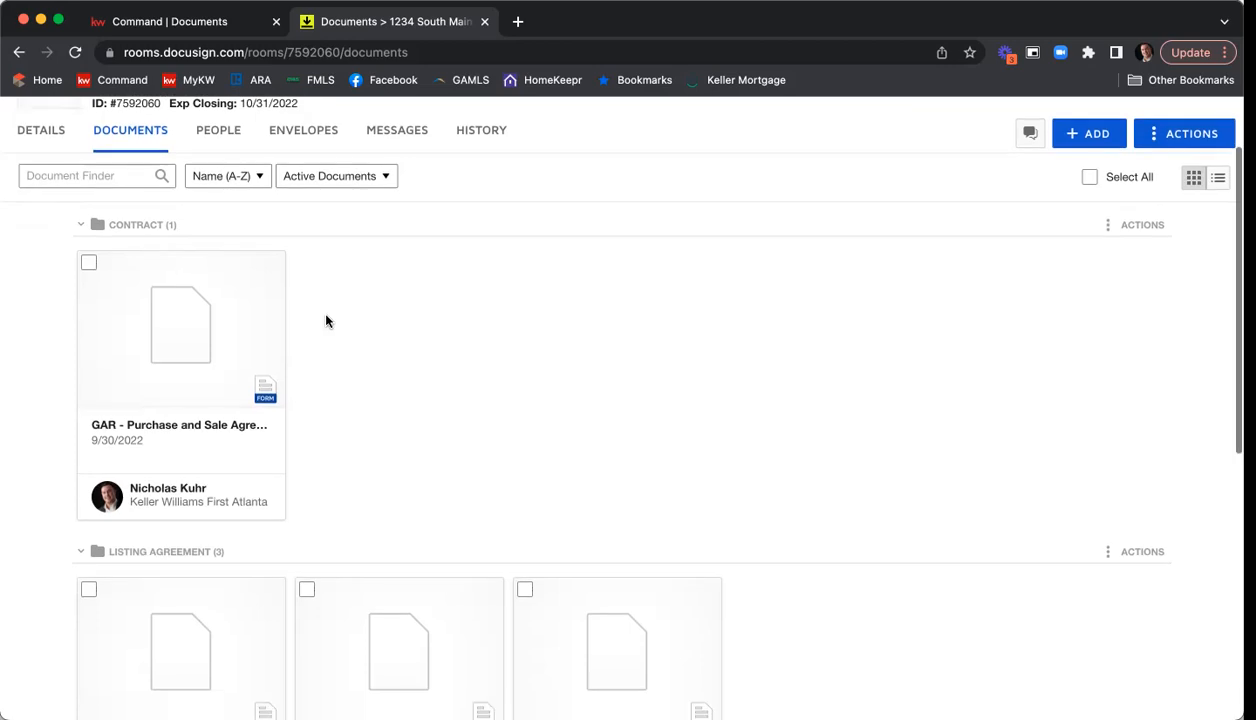
left_click(88, 263)
scroll(449, 280, "down", 2)
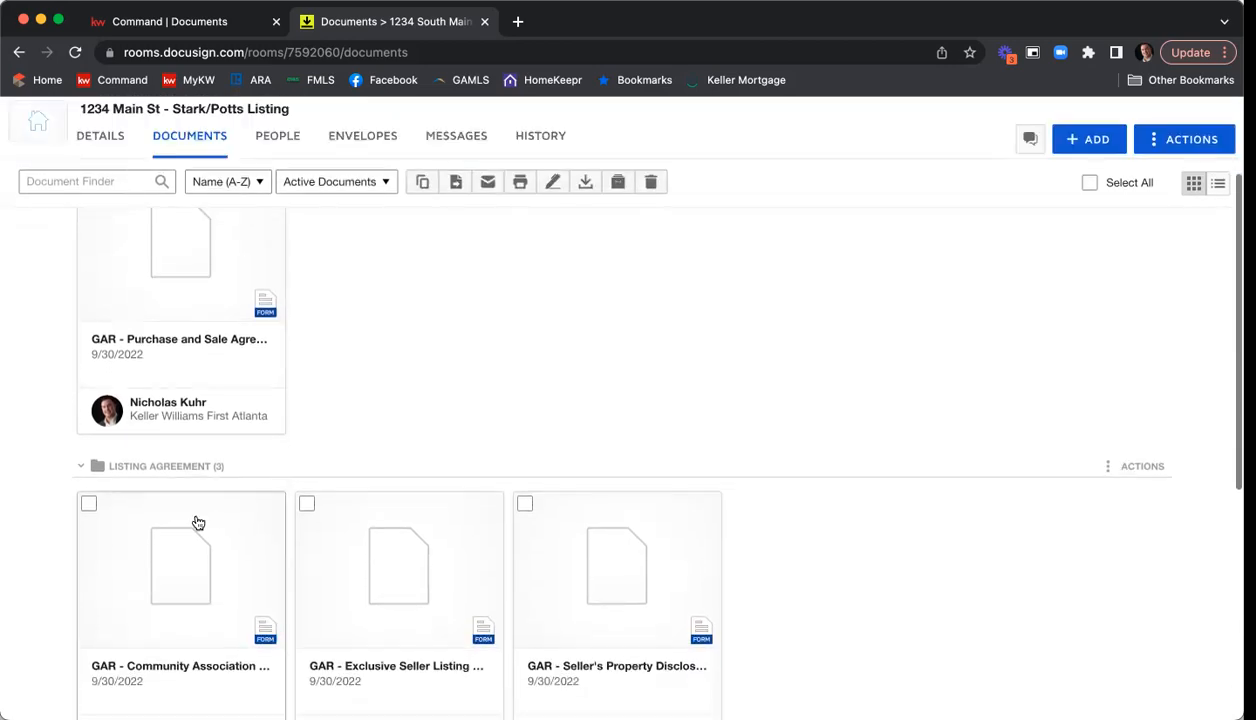
left_click(90, 509)
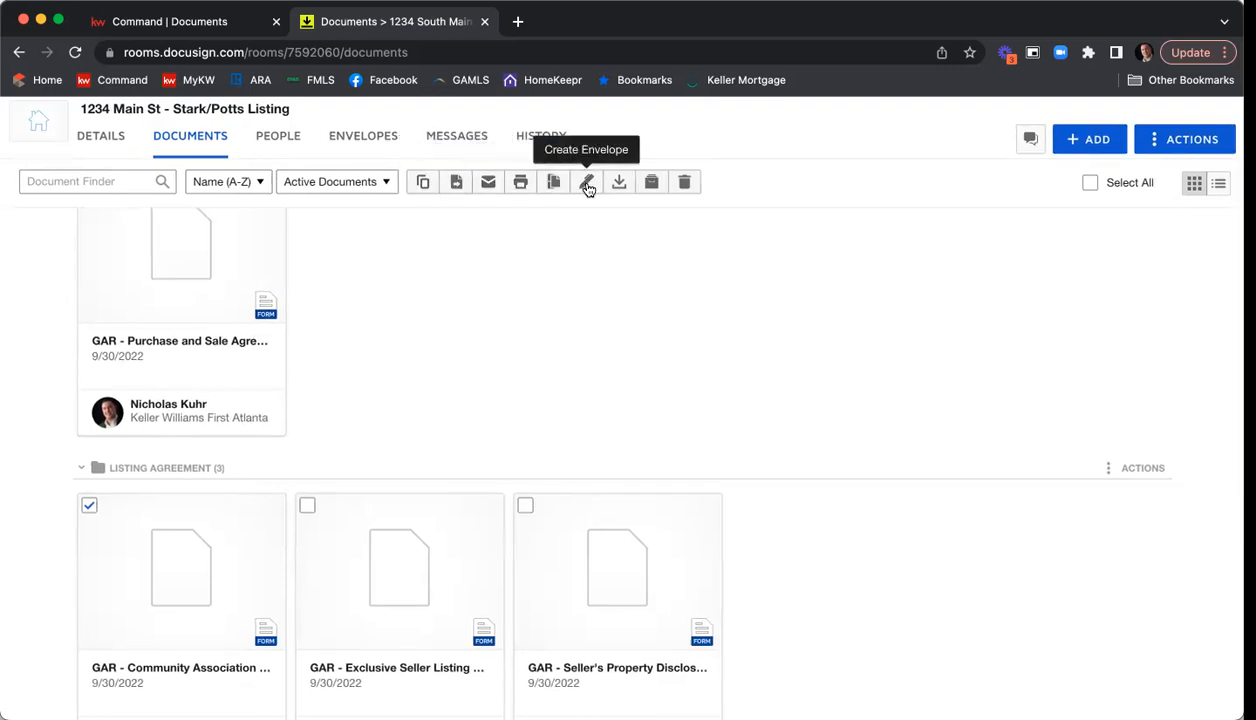
scroll(588, 189, "up", 1)
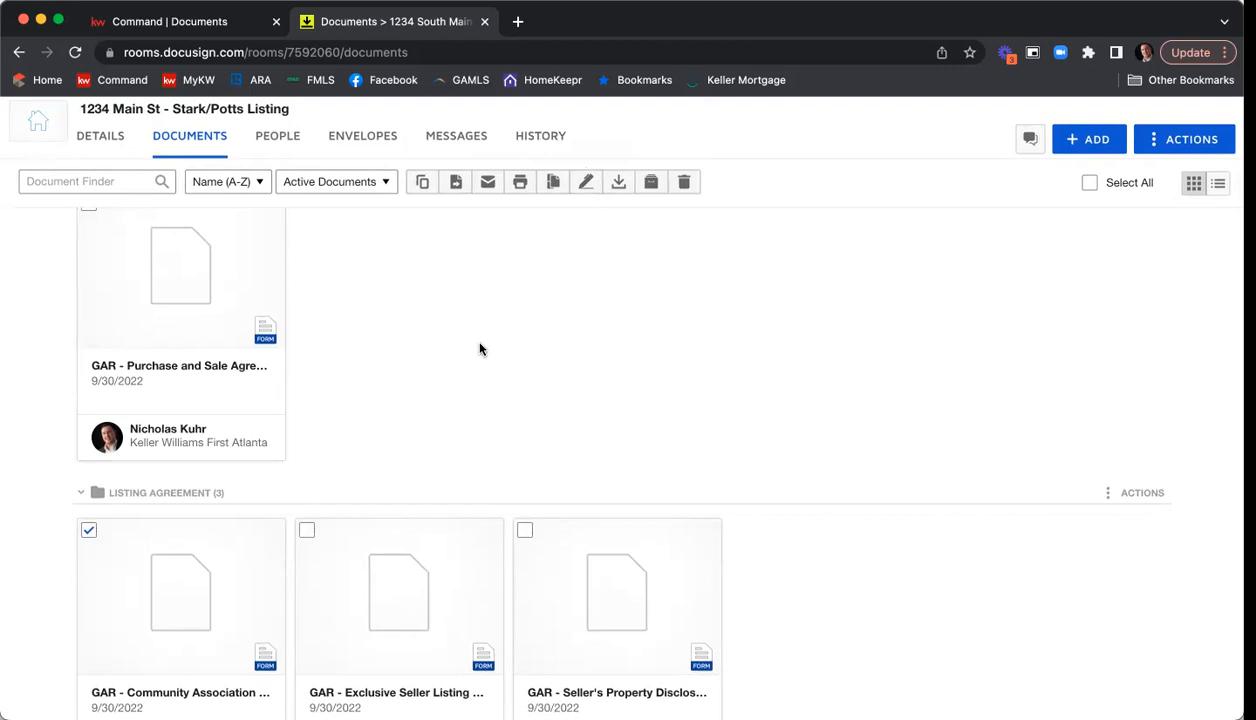
scroll(479, 348, "up", 3)
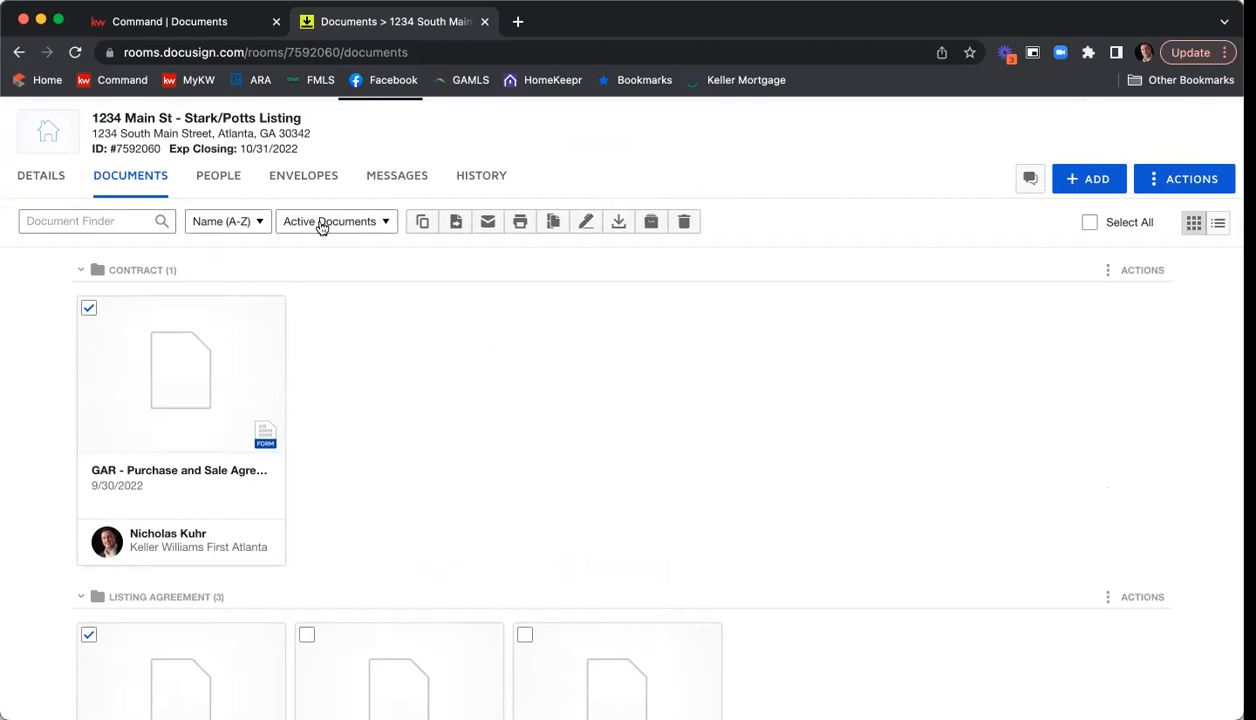
Create a new envelope for the room and select the GAR Purchase and Sale Agreement F201 from the Contract folder's documents.
left_click(306, 182)
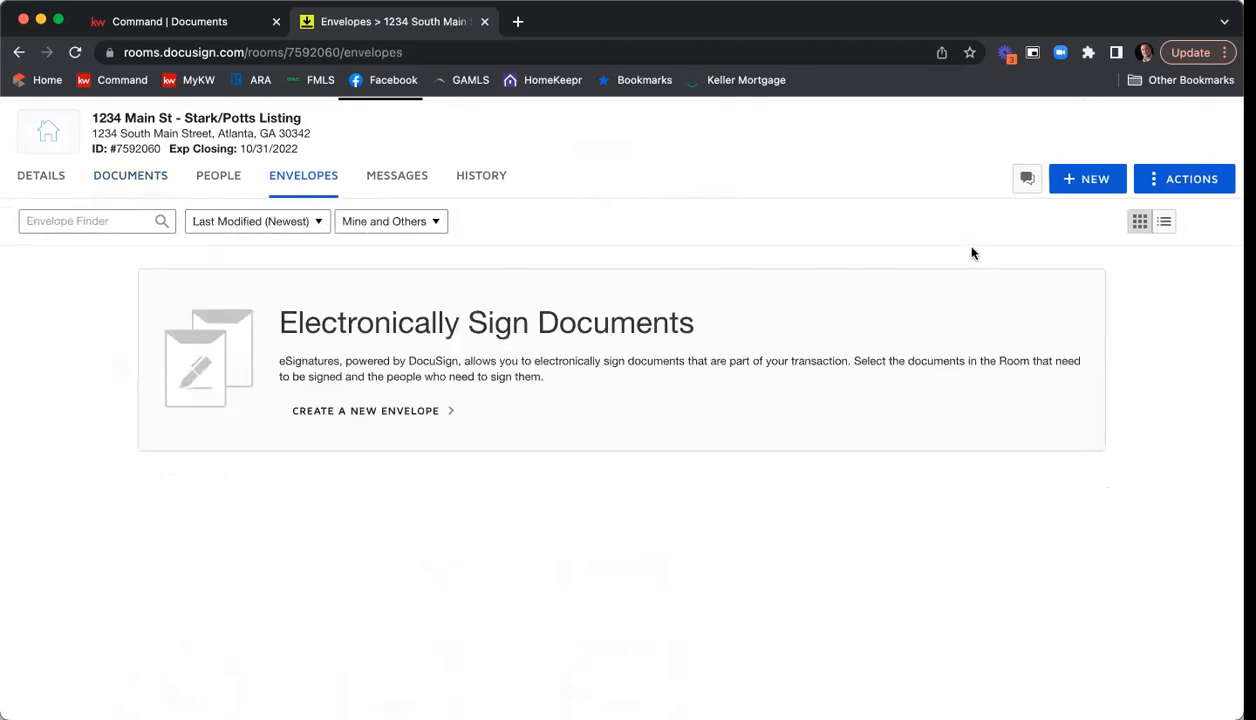
left_click(1091, 182)
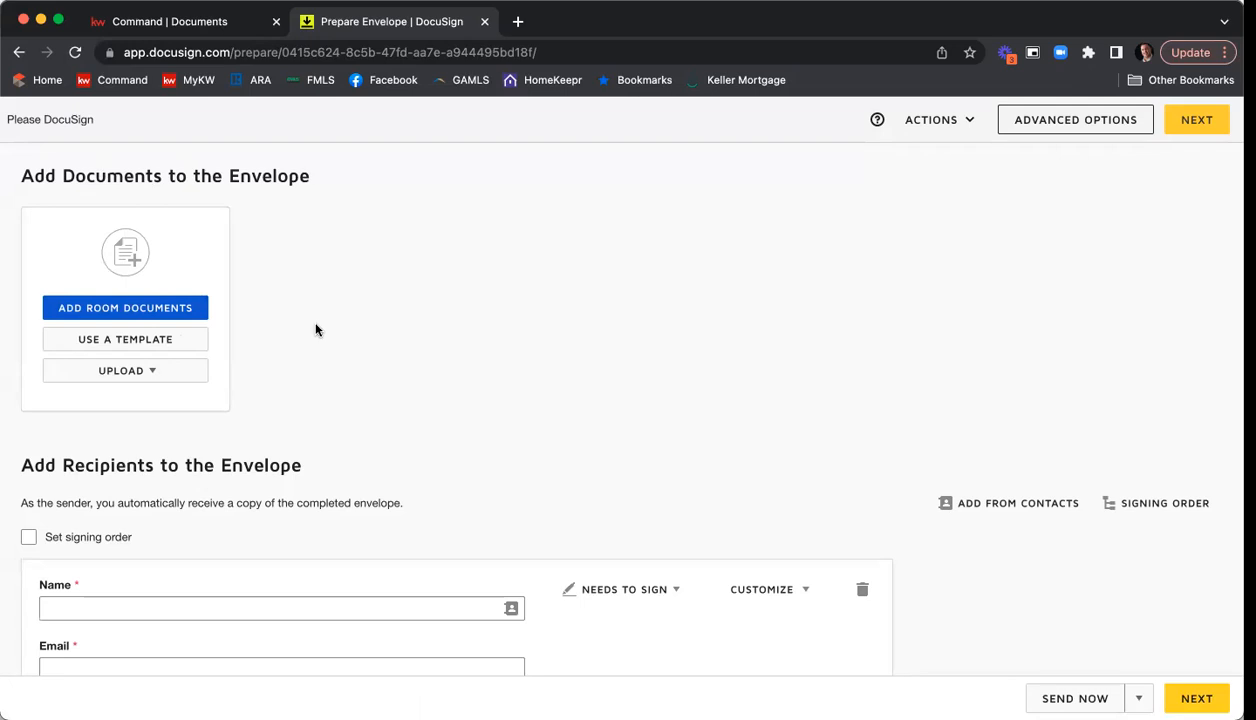
left_click(153, 310)
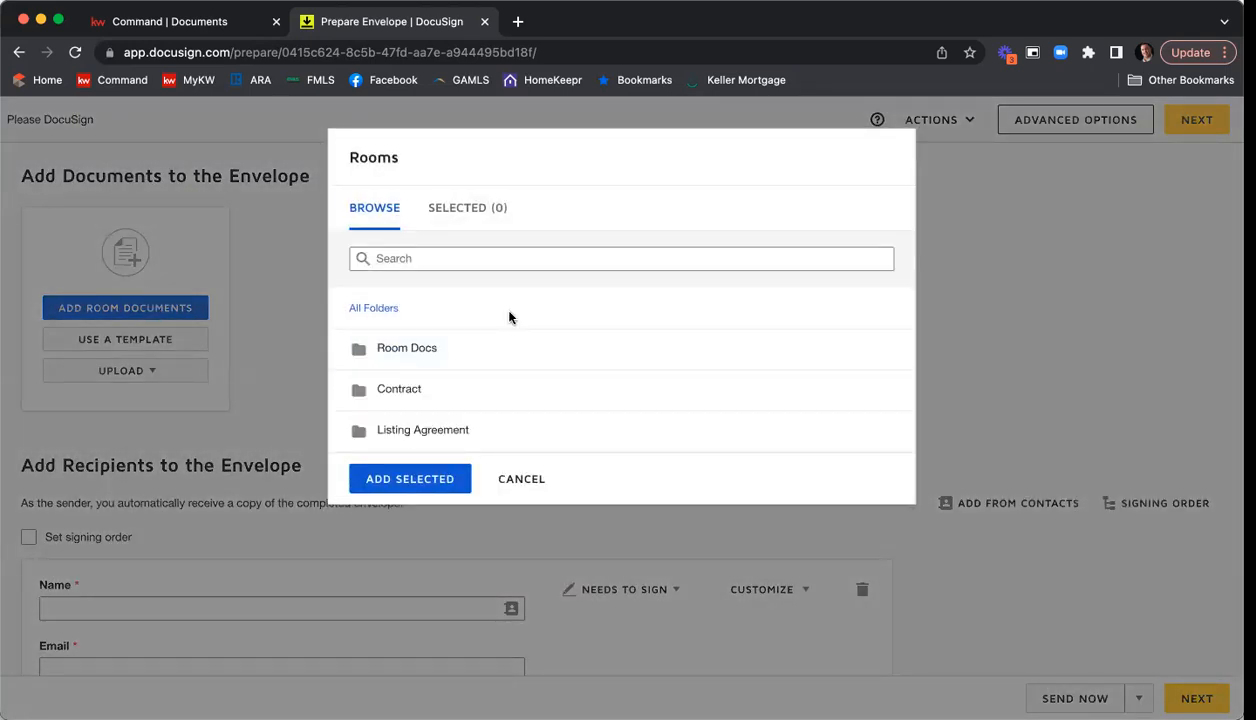
left_click(417, 349)
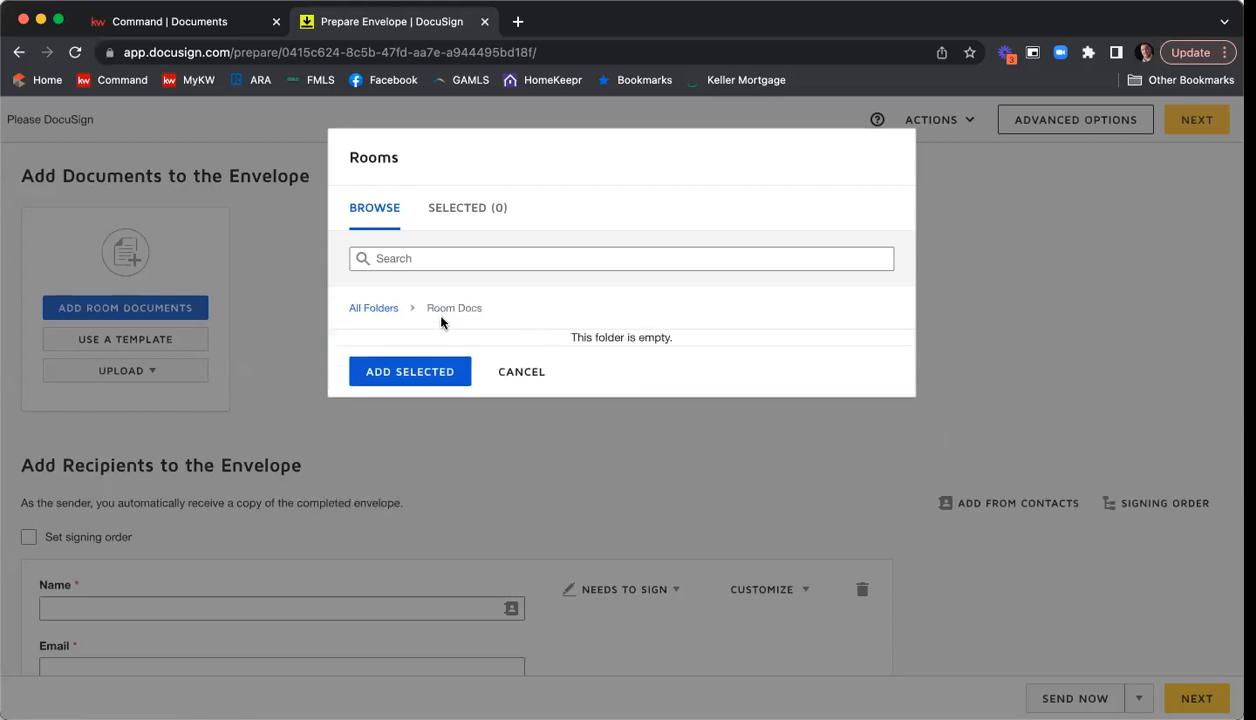
left_click(390, 316)
left_click(401, 393)
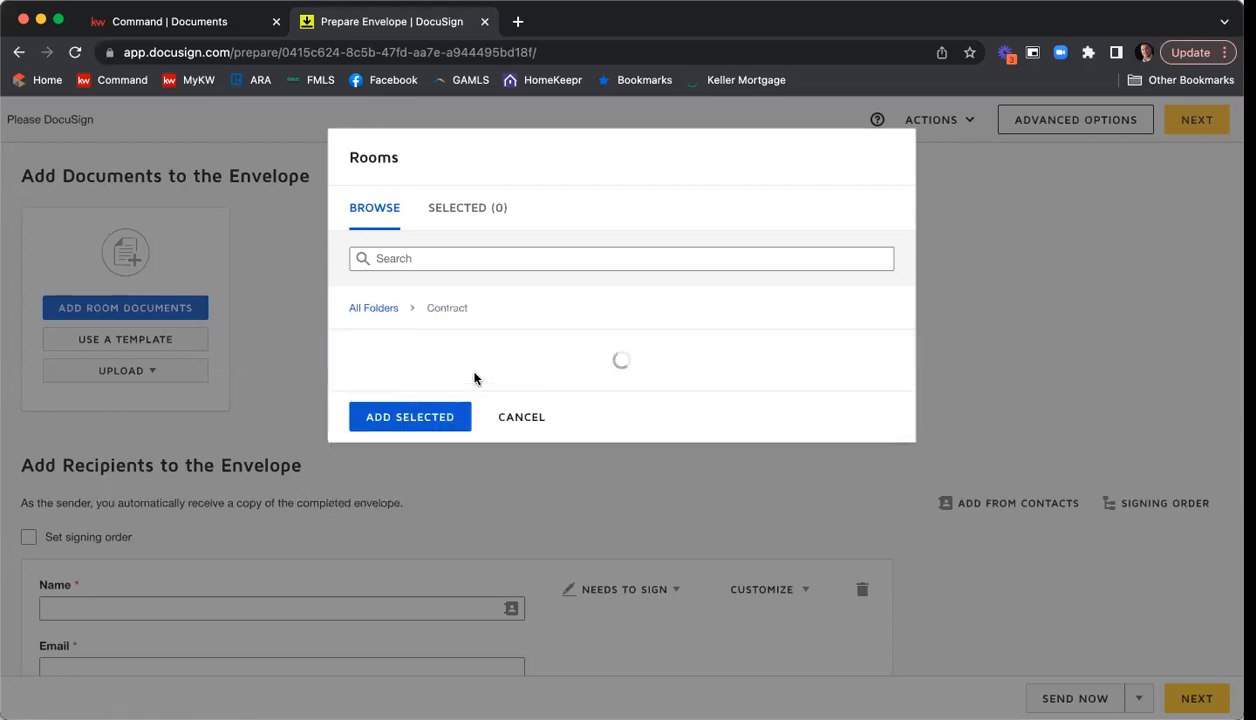
left_click(356, 383)
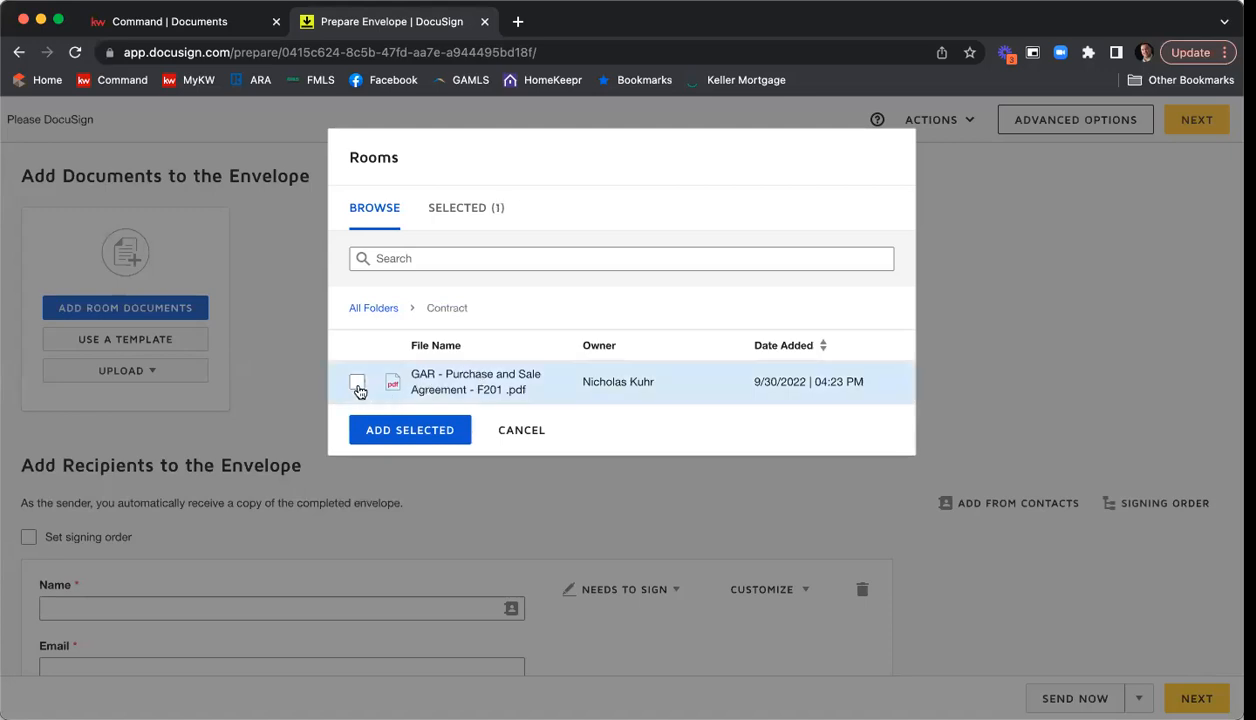
Select the F322, F101 and F301 forms in the Listing Agreement folder and add all selected room documents to the envelope.
left_click(373, 308)
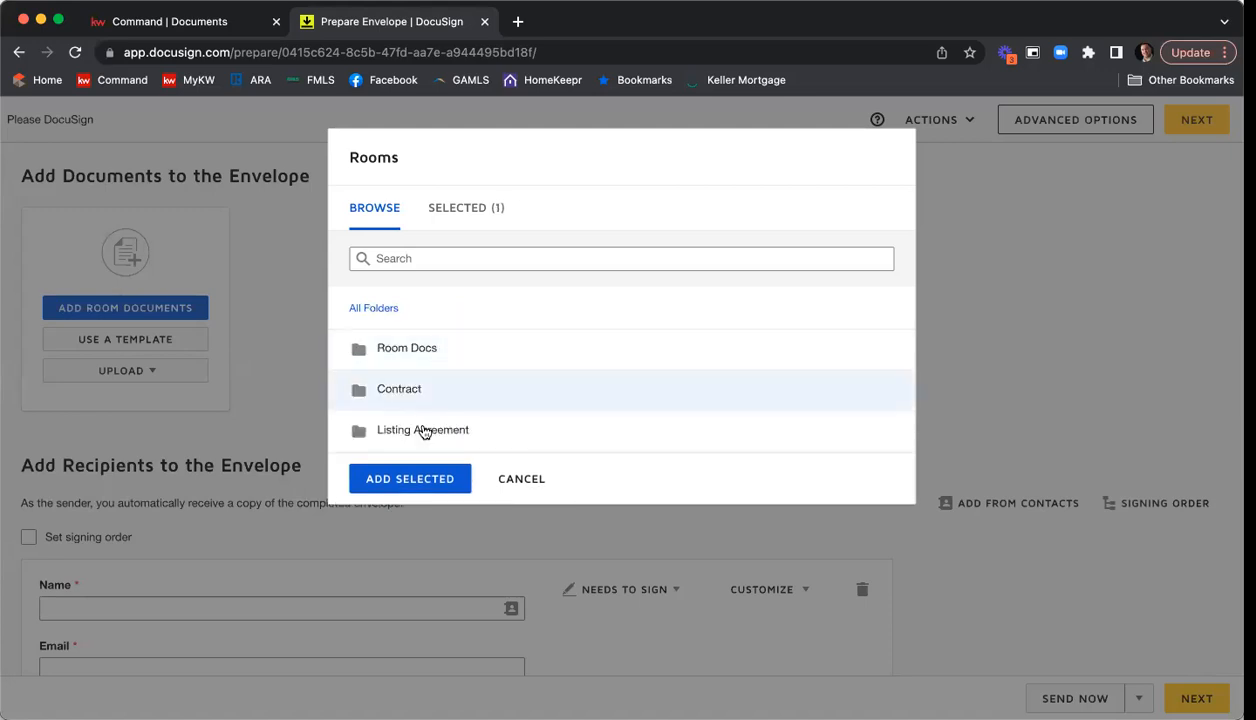
left_click(422, 430)
left_click(356, 397)
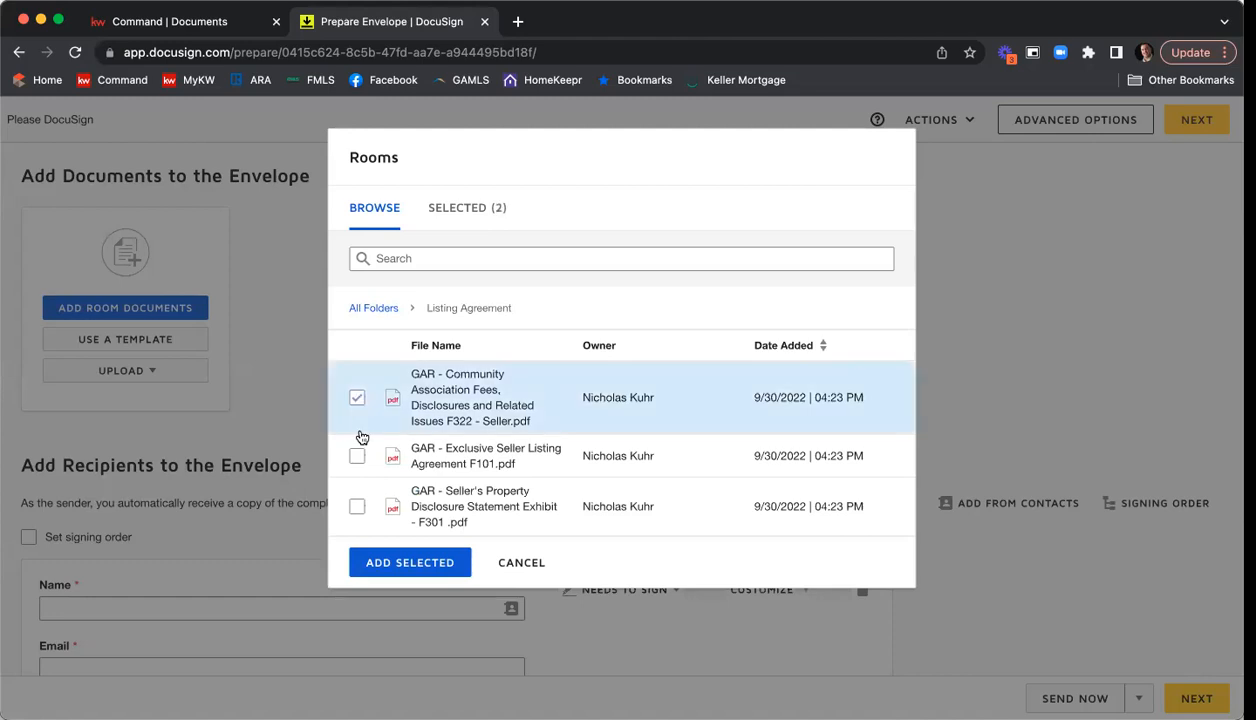
left_click(356, 456)
left_click(356, 506)
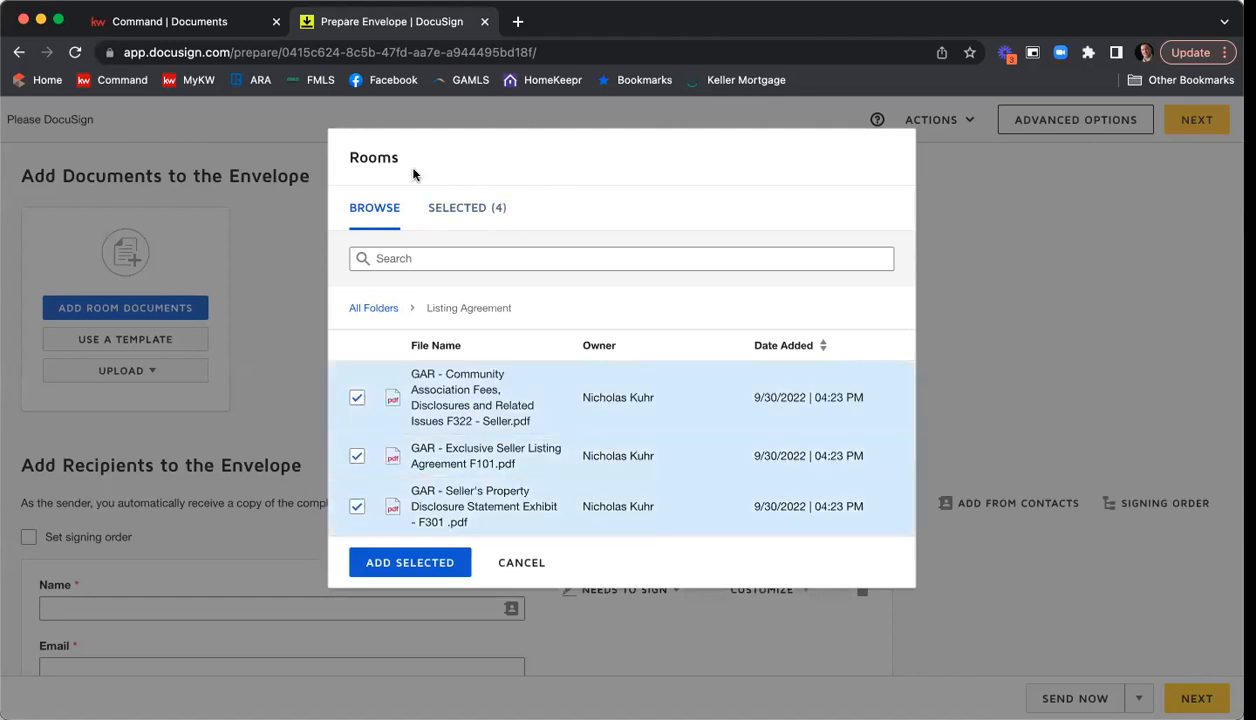
left_click(421, 561)
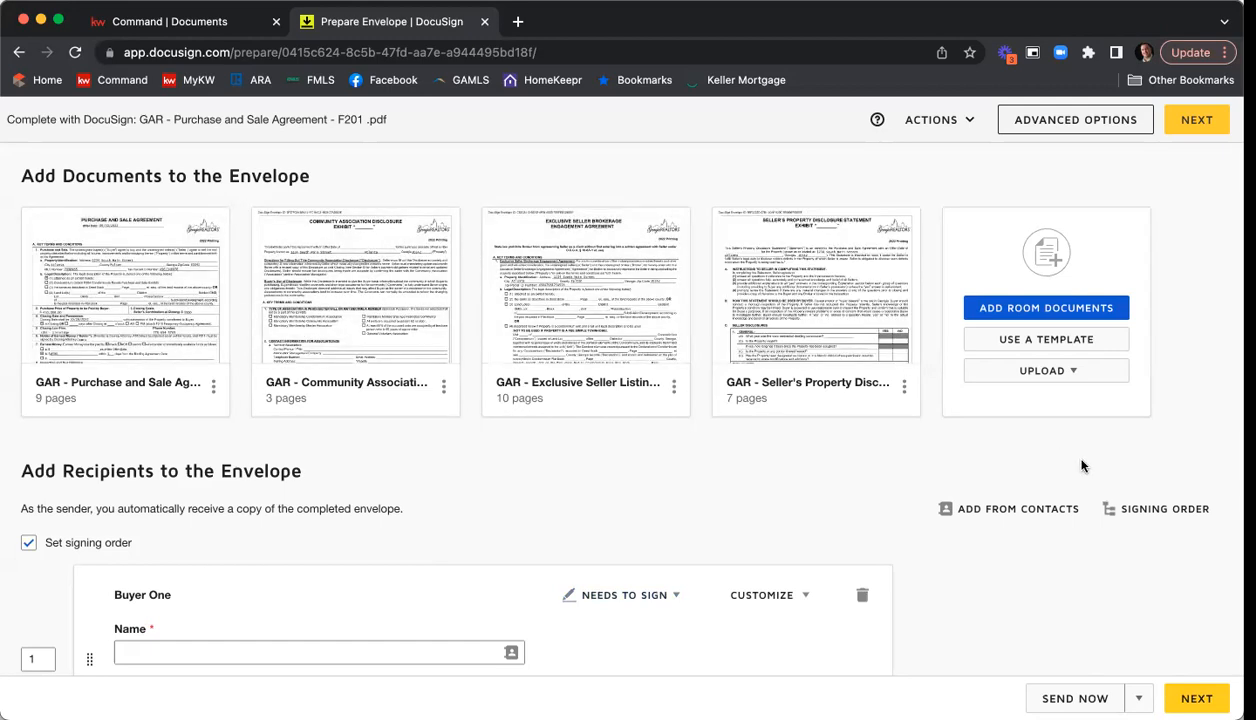
Browse the templates shared with the account for the envelope and sort them alphabetically by name.
left_click(1057, 342)
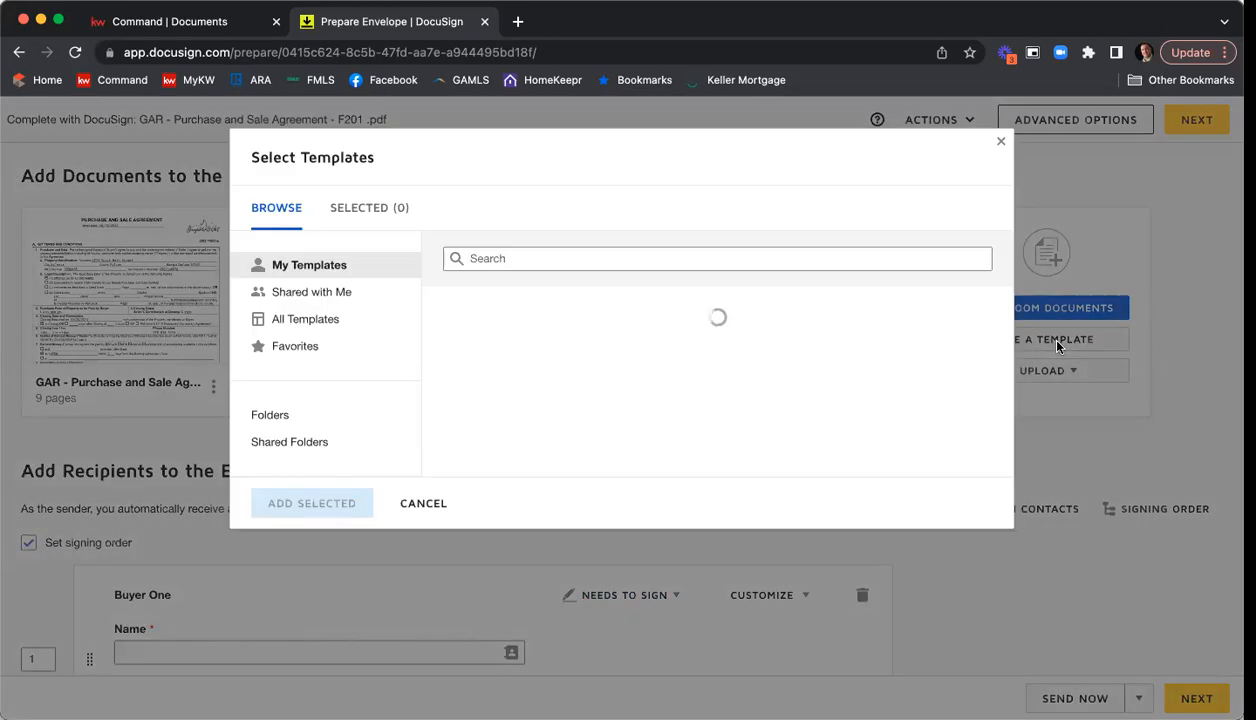
left_click(337, 293)
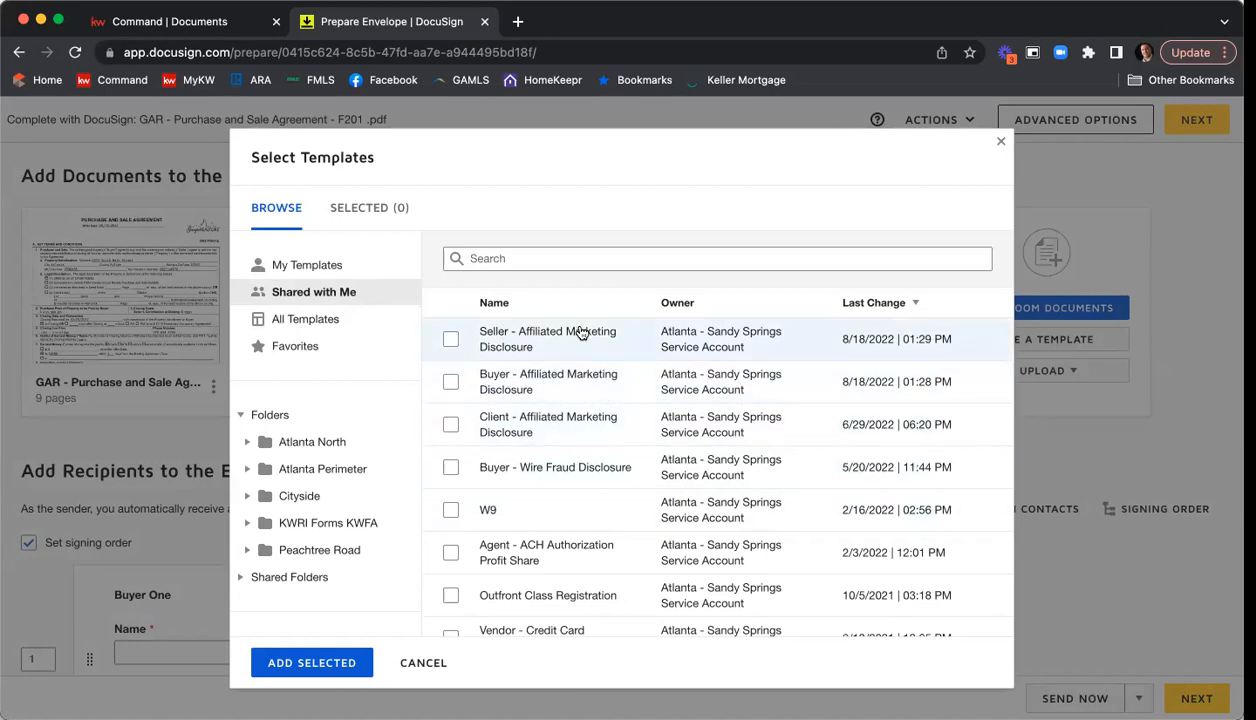
left_click(505, 305)
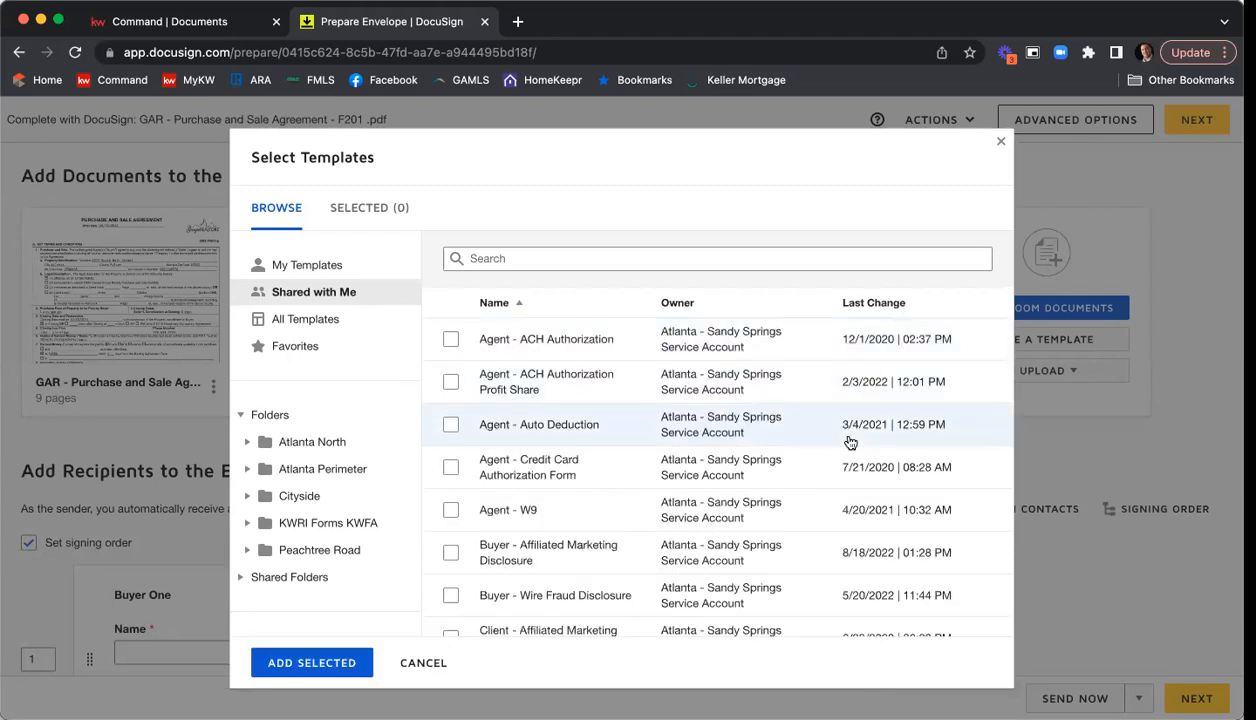
scroll(765, 335, "down", 3)
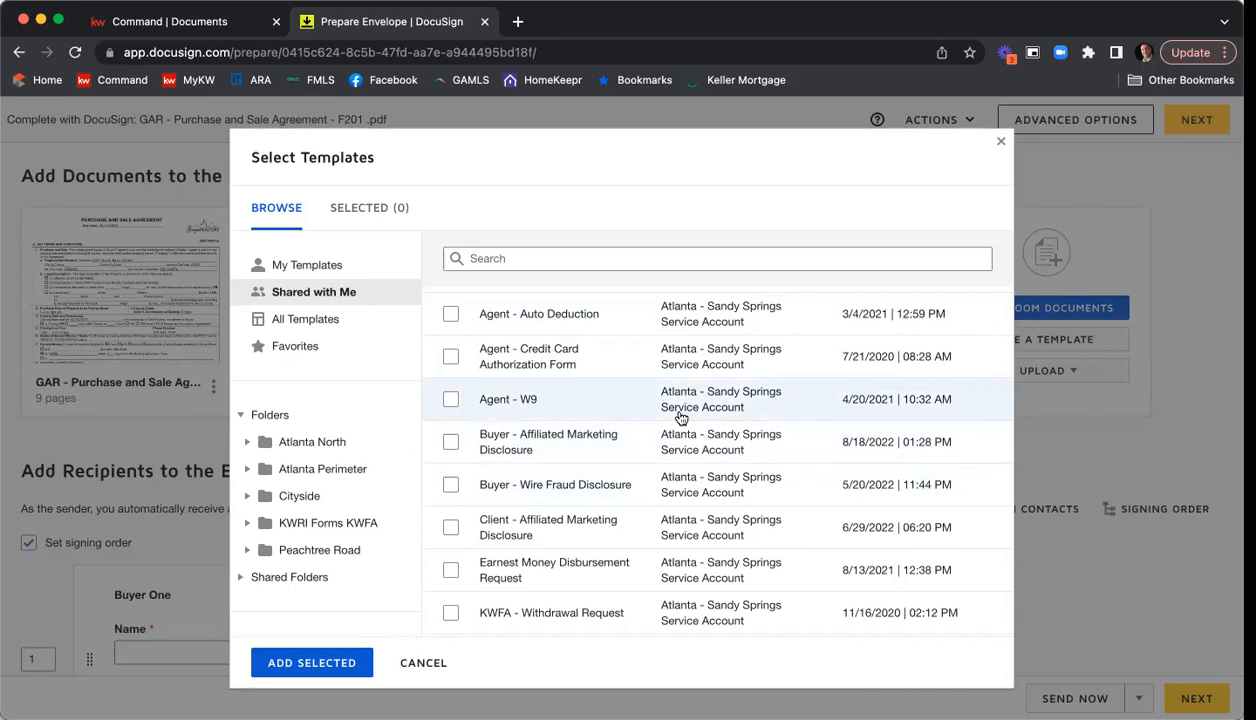
scroll(600, 340, "down", 5)
scroll(680, 418, "down", 4)
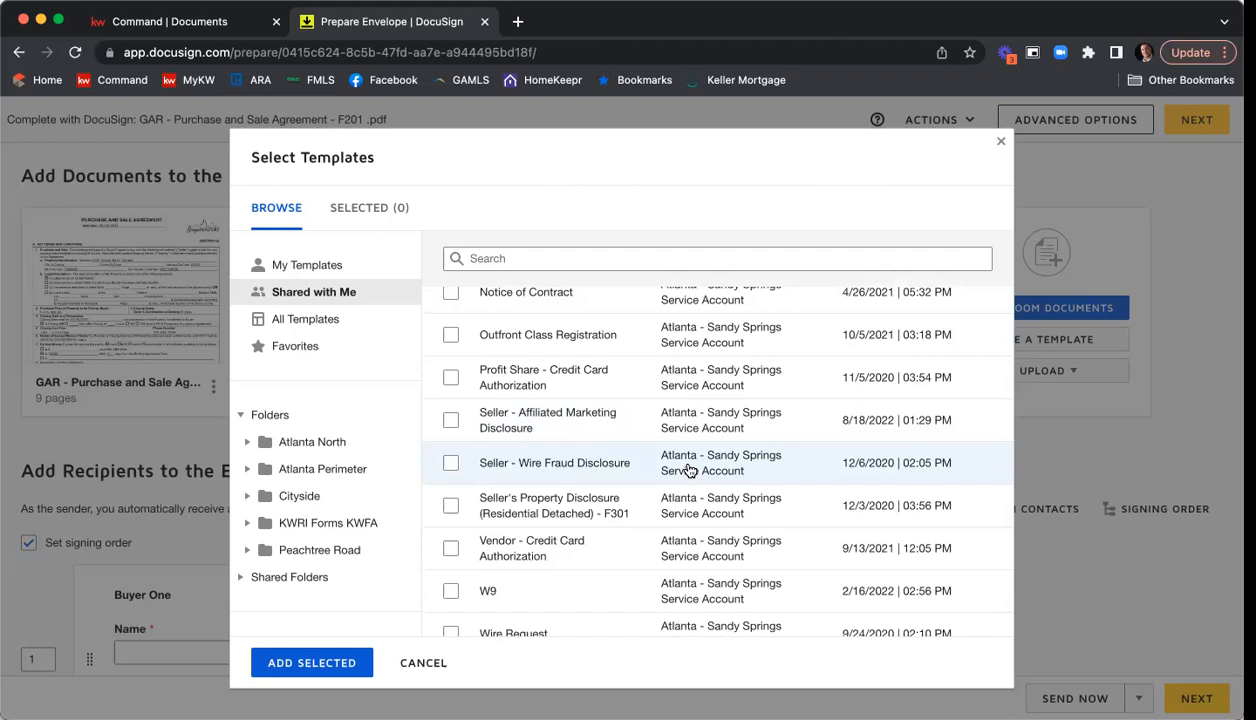
scroll(688, 470, "up", 8)
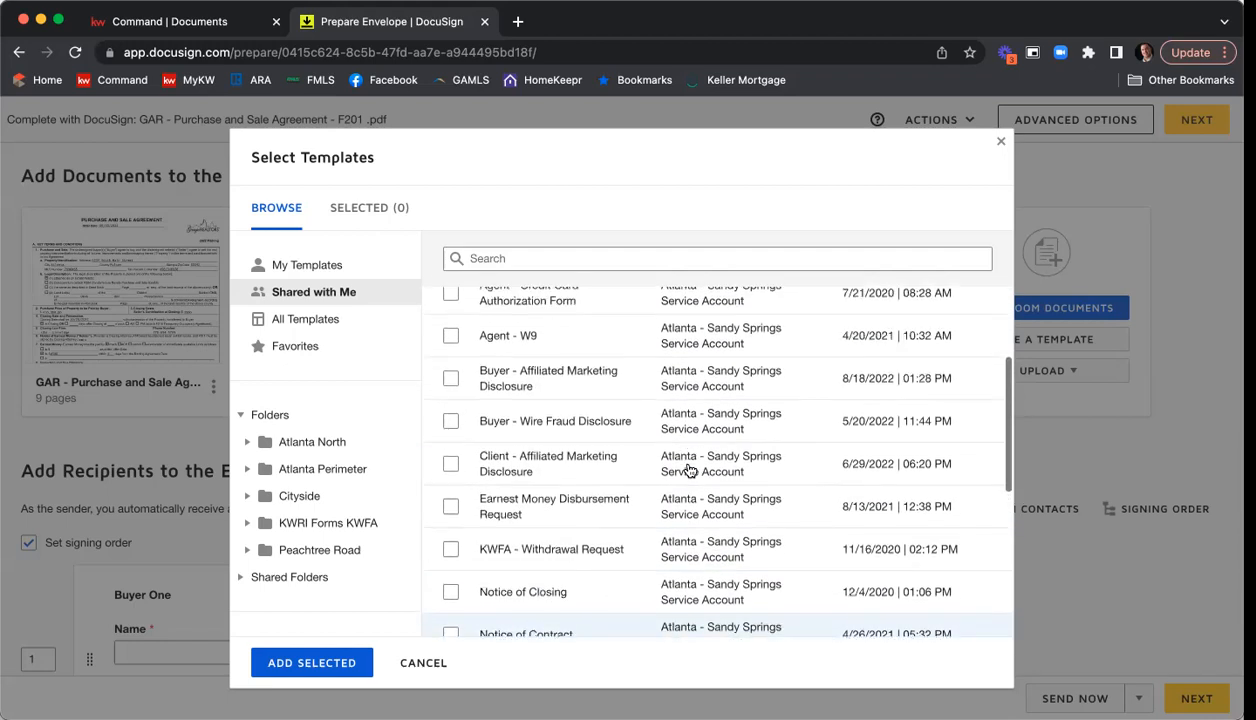
scroll(688, 470, "up", 3)
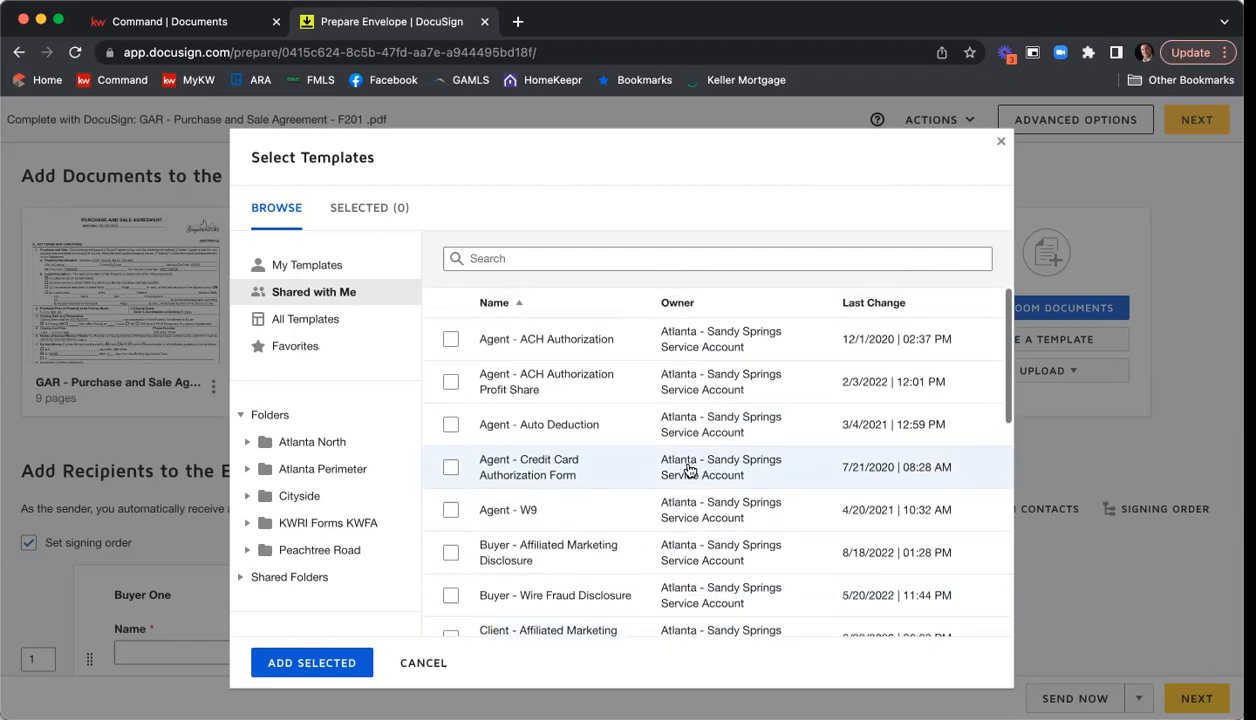
Add the shared templates Seller - Affiliated Marketing Disclosure and Seller - Wire Fraud Disclosure to the envelope.
scroll(688, 470, "down", 3)
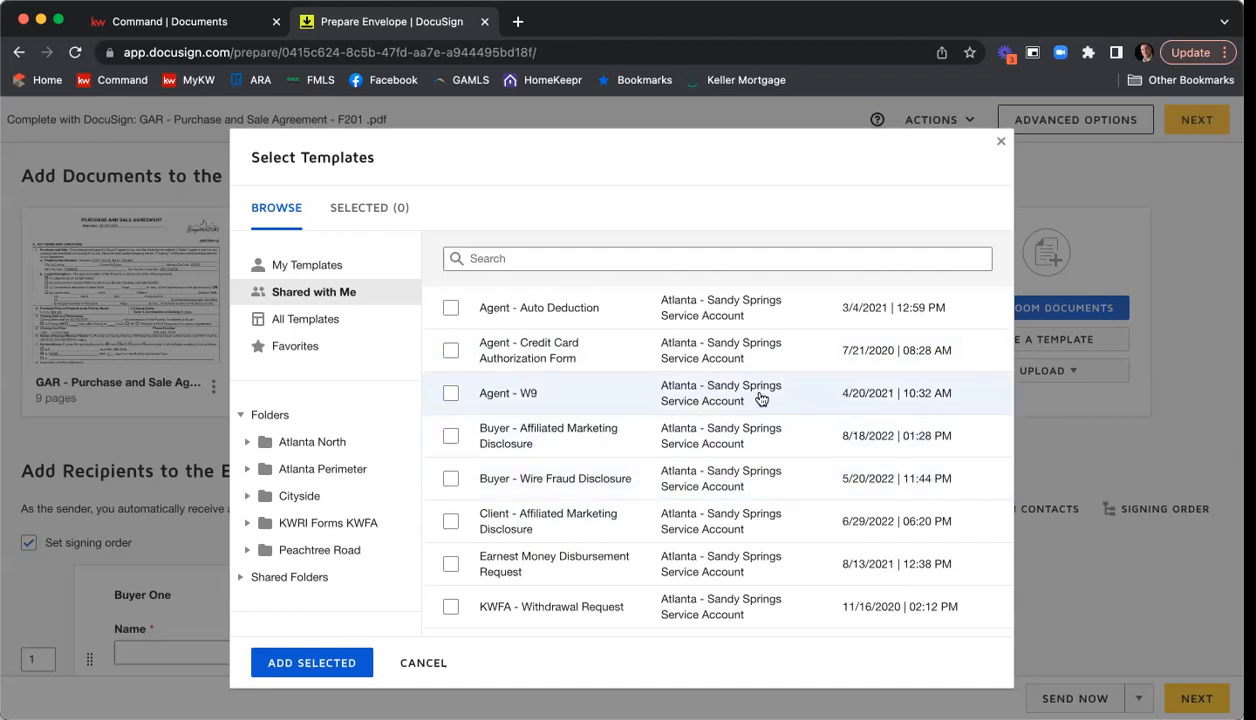
scroll(758, 399, "down", 5)
scroll(758, 399, "down", 3)
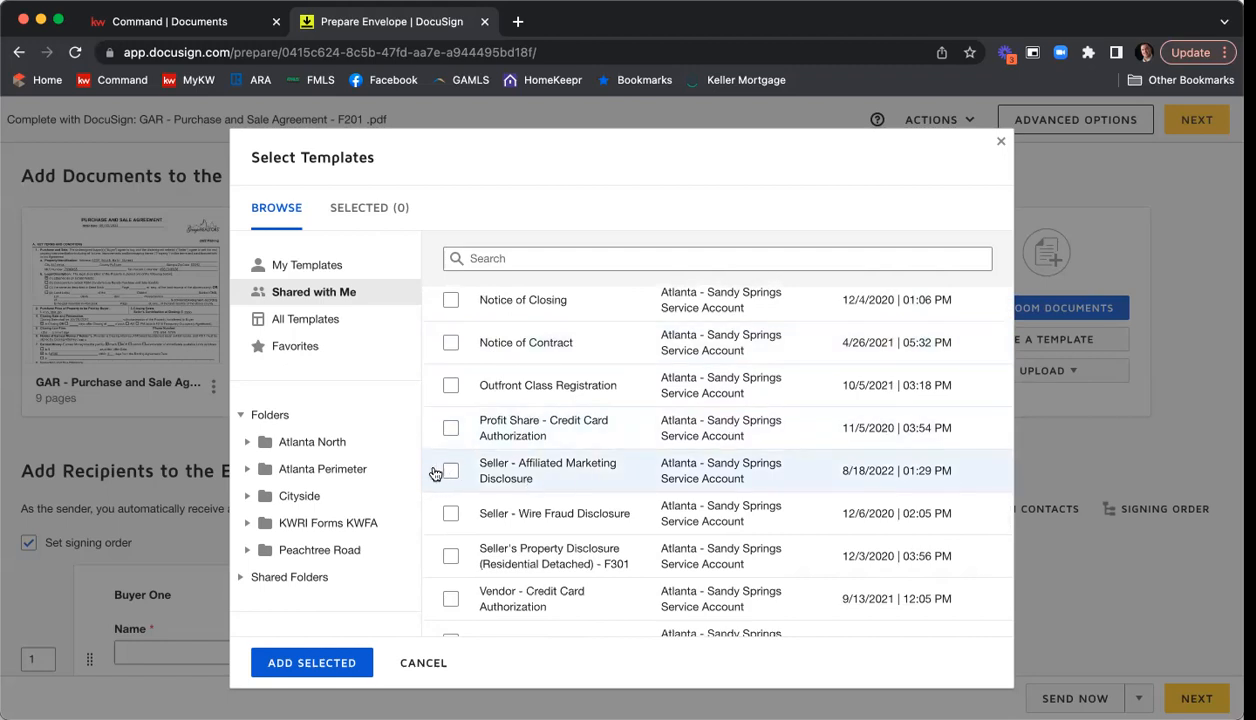
left_click(449, 471)
left_click(450, 513)
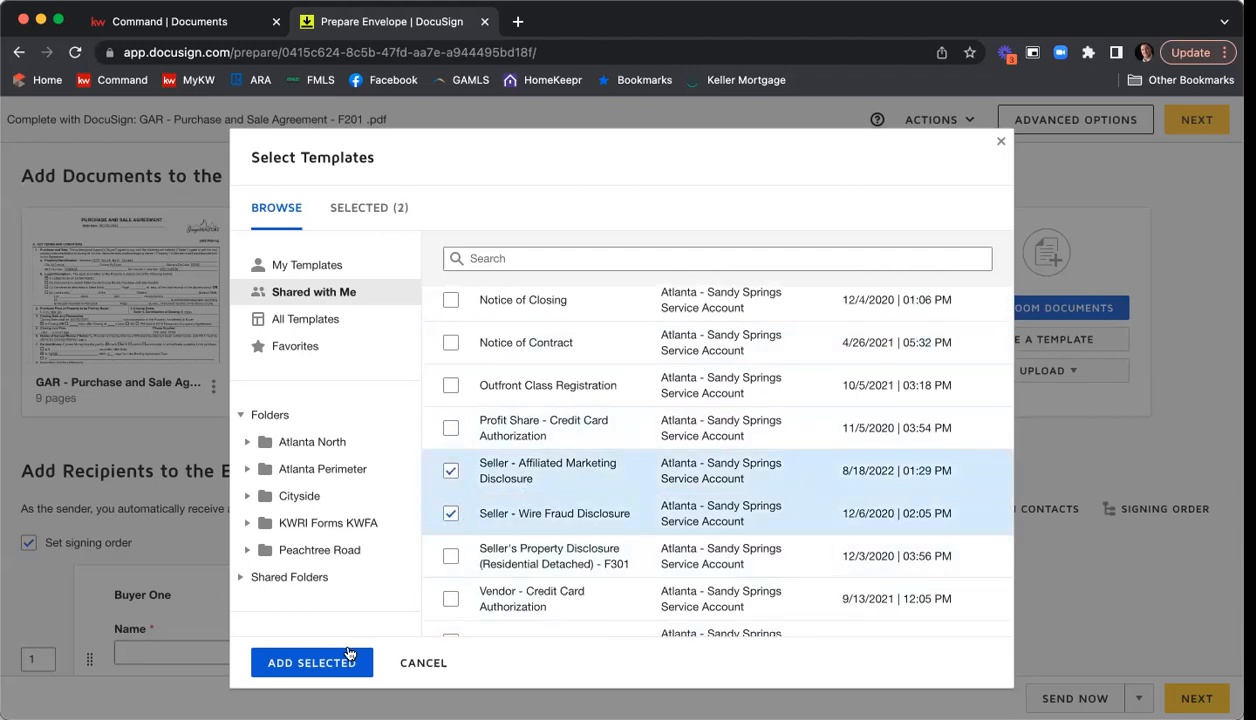
left_click(311, 662)
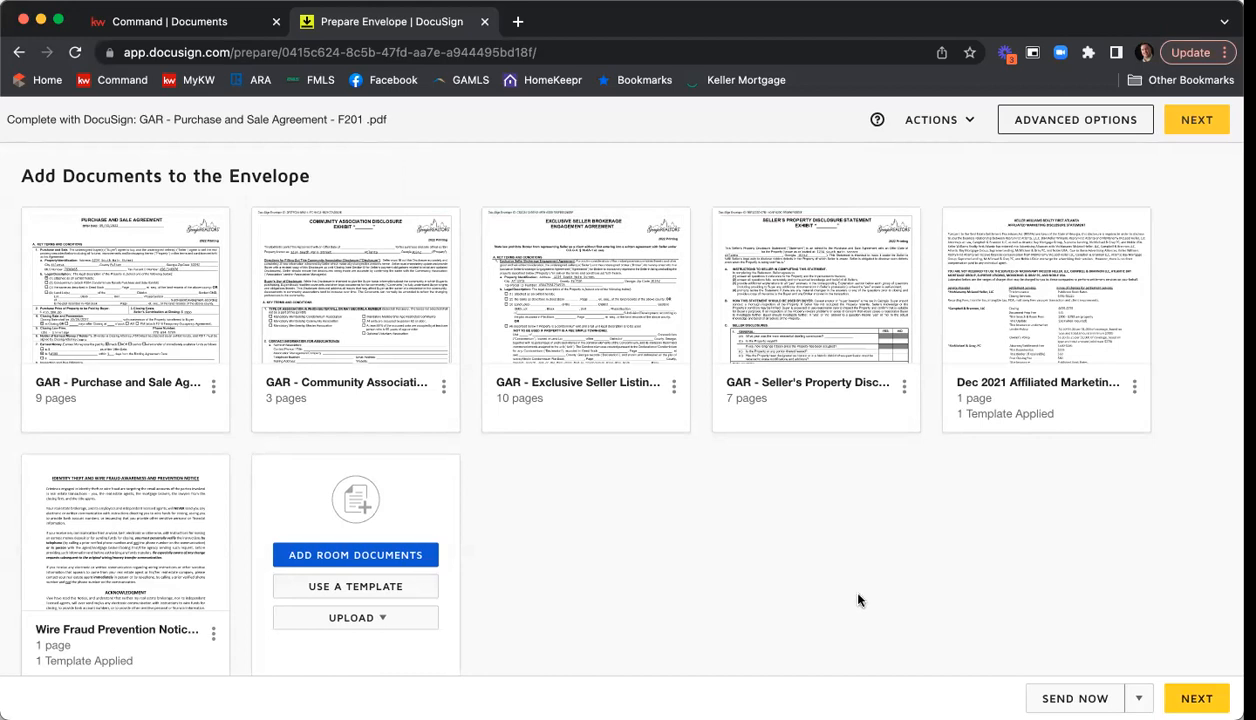
Reorder the envelope documents to Exclusive Seller Listing, Seller's Property Disclosure, Community Association, Affiliated Marketing, Wire Fraud, and Purchase and Sale Agreement last.
mouse_move(601, 341)
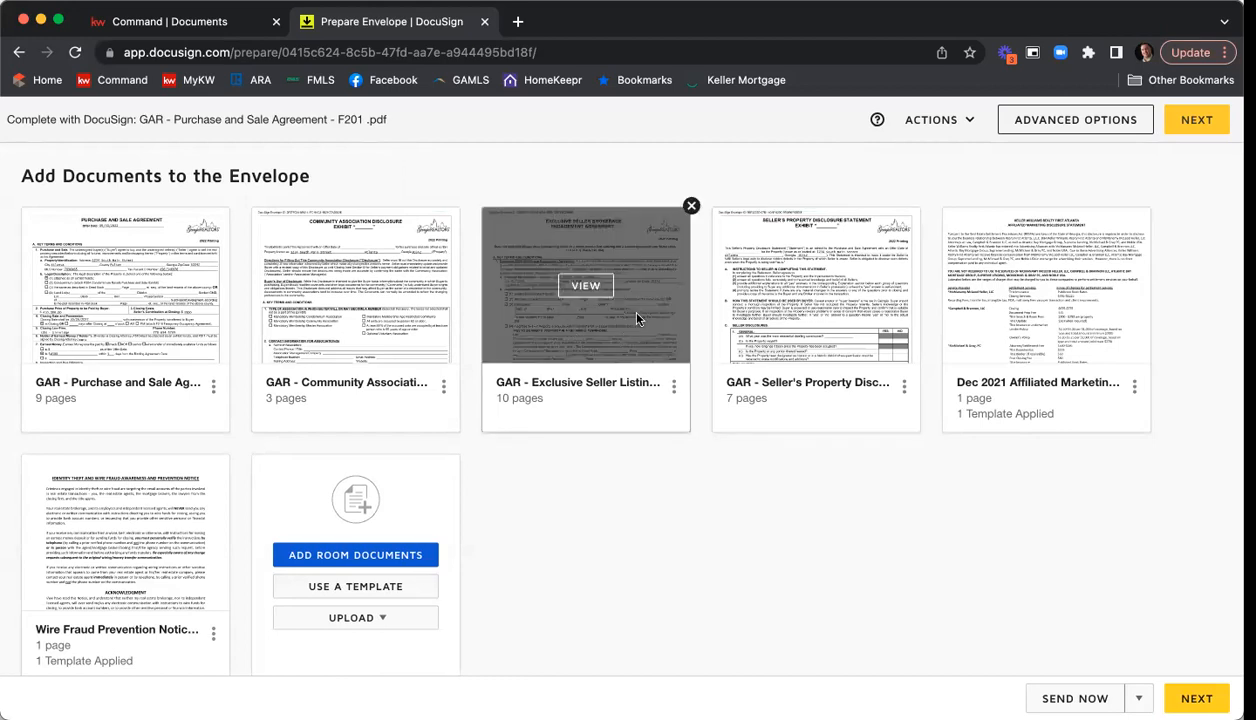
left_click_drag(637, 318, 198, 326)
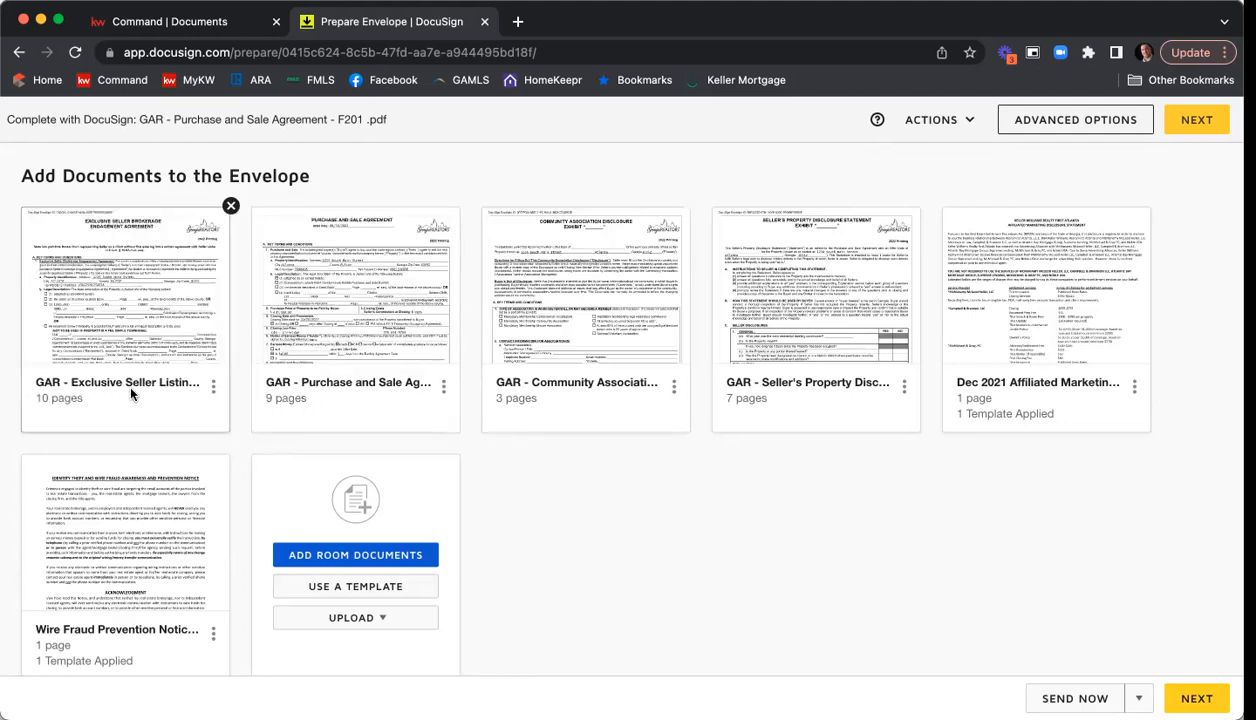
left_click_drag(802, 320, 422, 339)
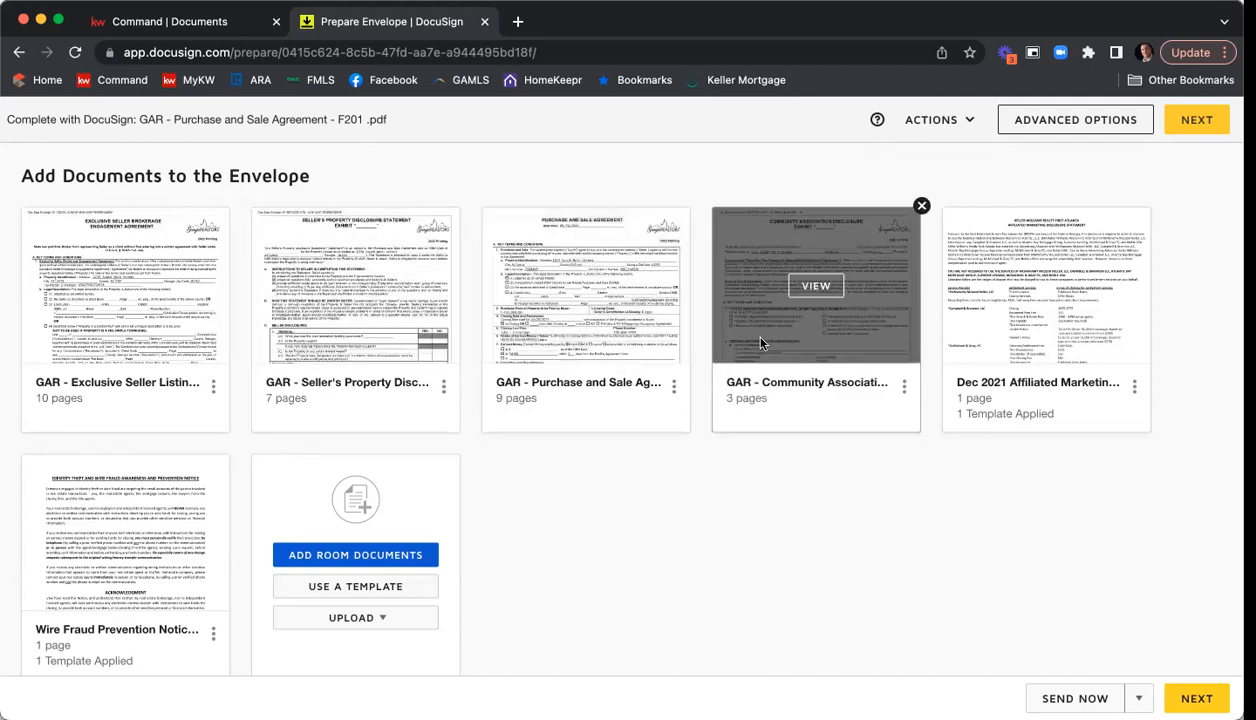
left_click_drag(797, 327, 569, 328)
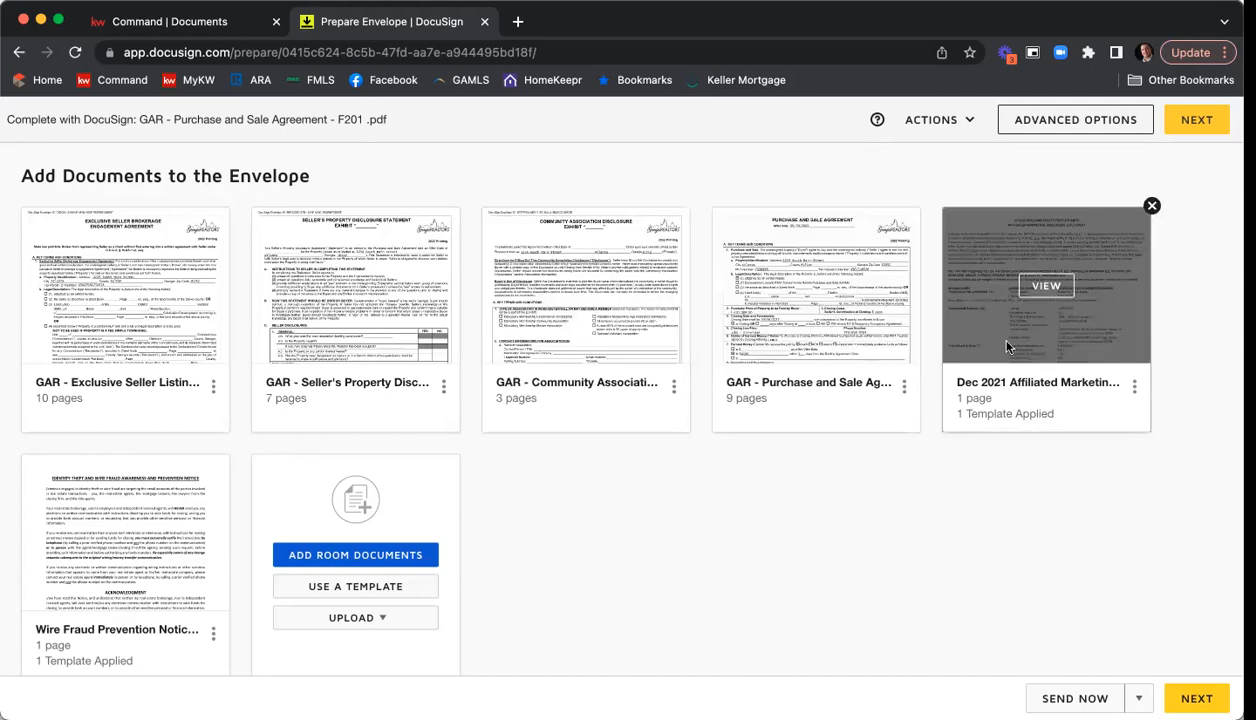
left_click_drag(895, 345, 211, 567)
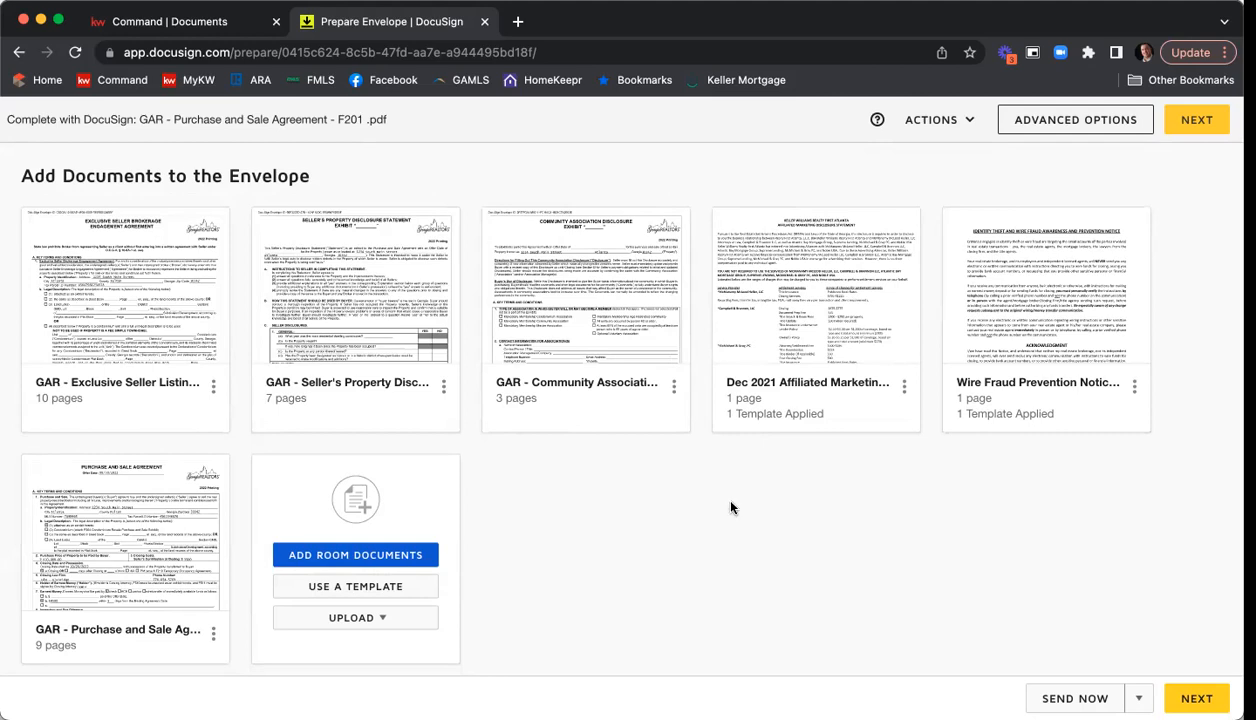
Check which upload sources are available for adding more documents to the envelope, without uploading anything.
scroll(746, 505, "down", 1)
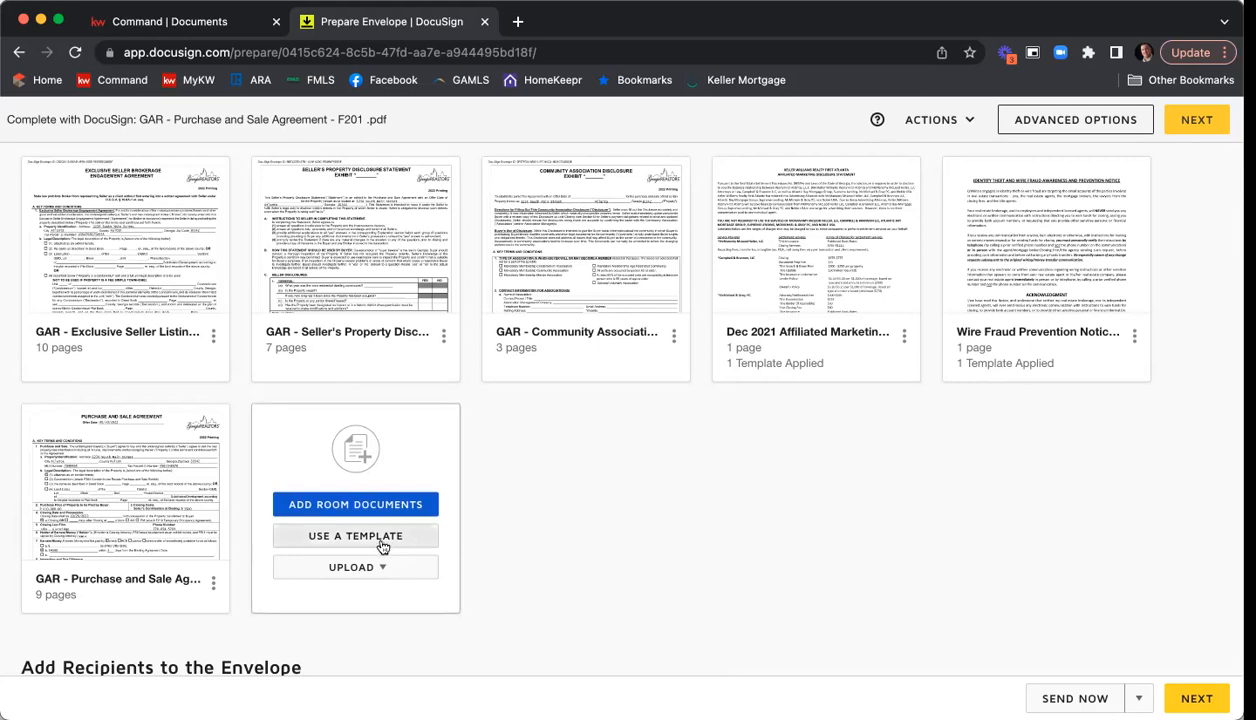
left_click(368, 576)
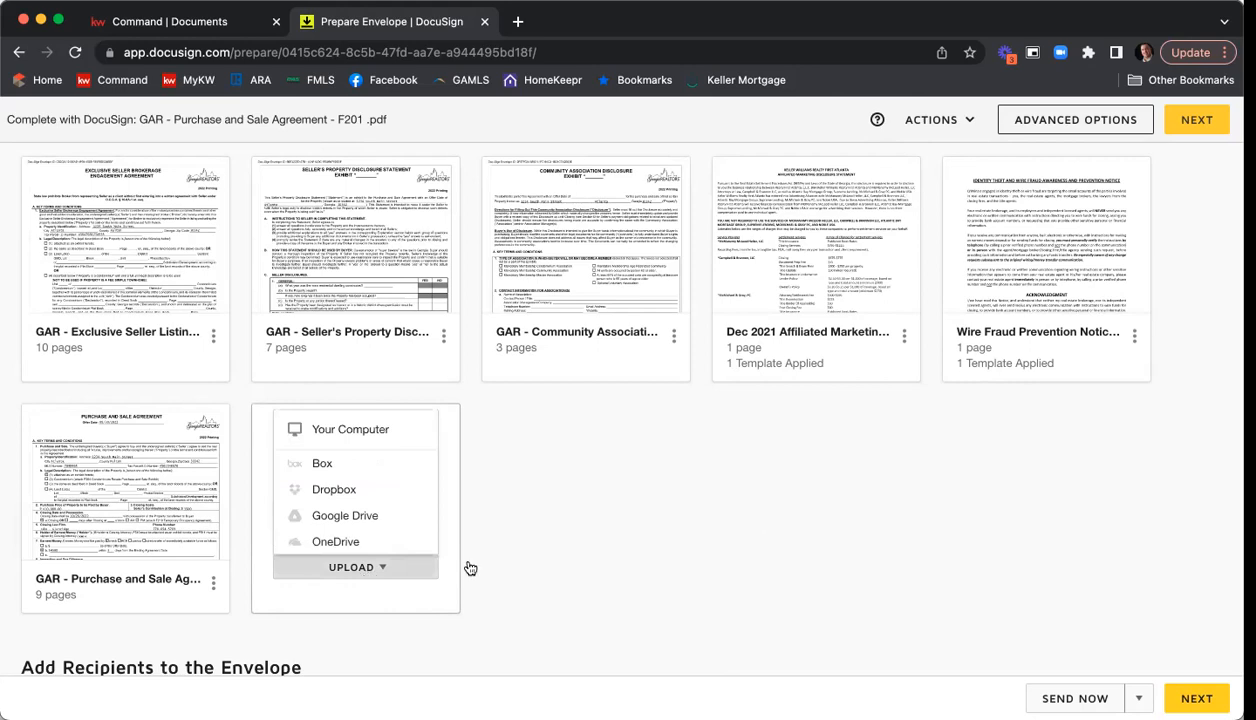
left_click(614, 510)
Review the buyer, seller and agent recipient roles and their signing order in the envelope.
scroll(763, 457, "down", 1)
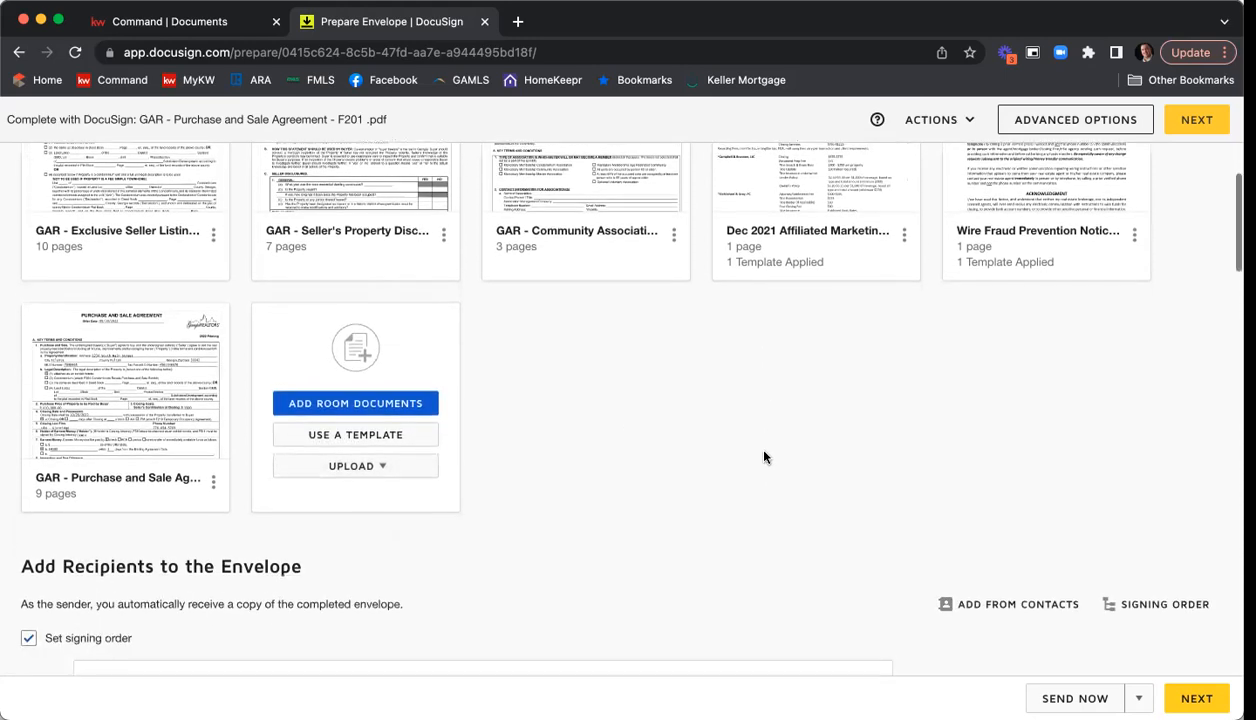
scroll(776, 443, "down", 3)
scroll(800, 370, "down", 3)
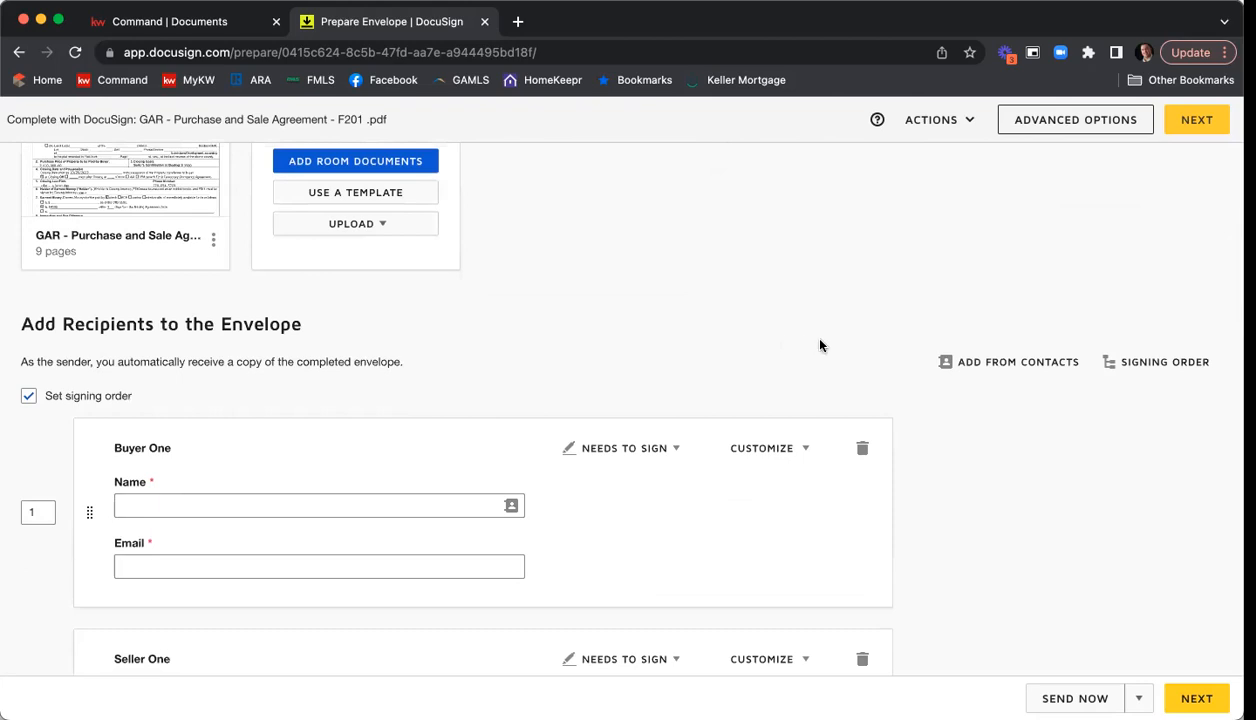
scroll(800, 362, "down", 1)
scroll(804, 358, "up", 2)
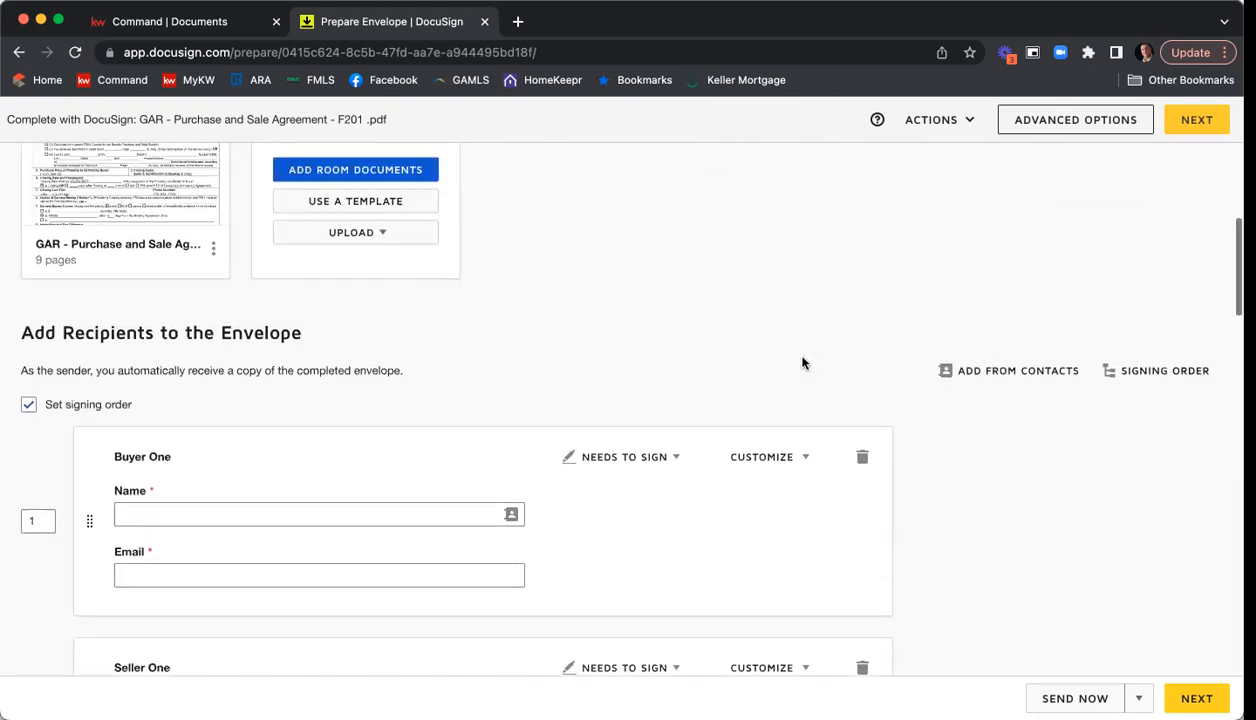
scroll(810, 350, "down", 4)
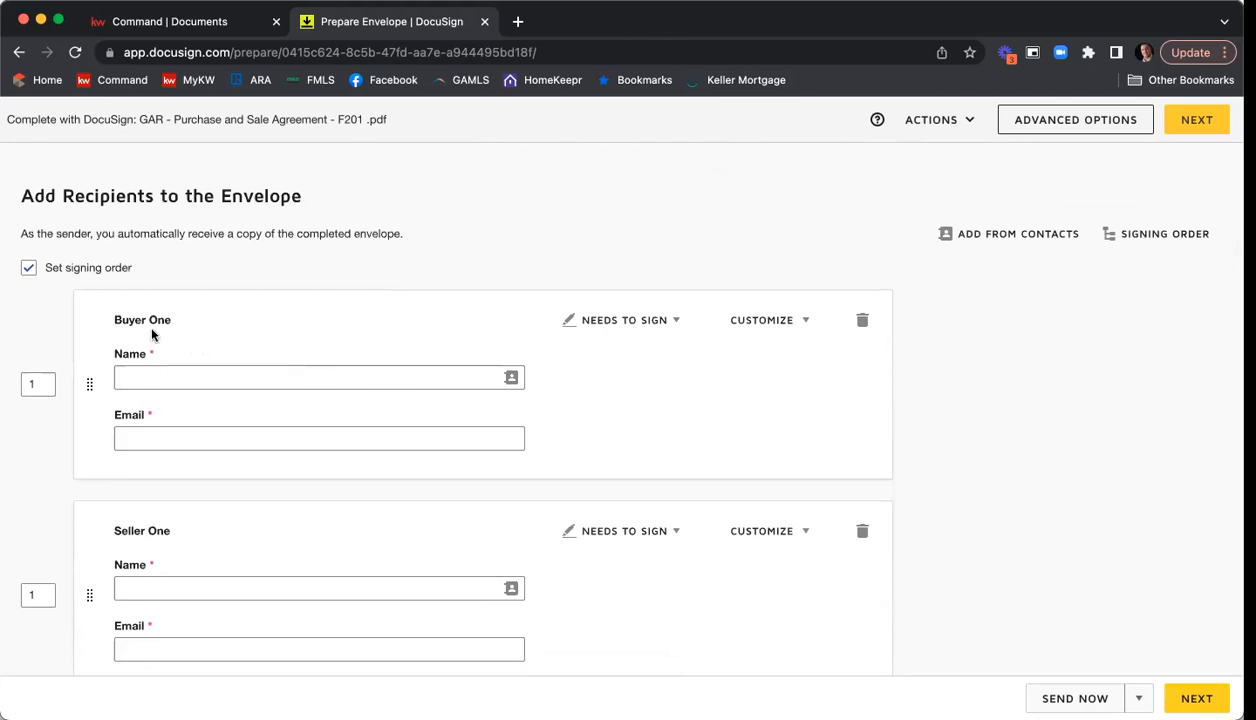
scroll(175, 334, "down", 1)
scroll(176, 420, "down", 6)
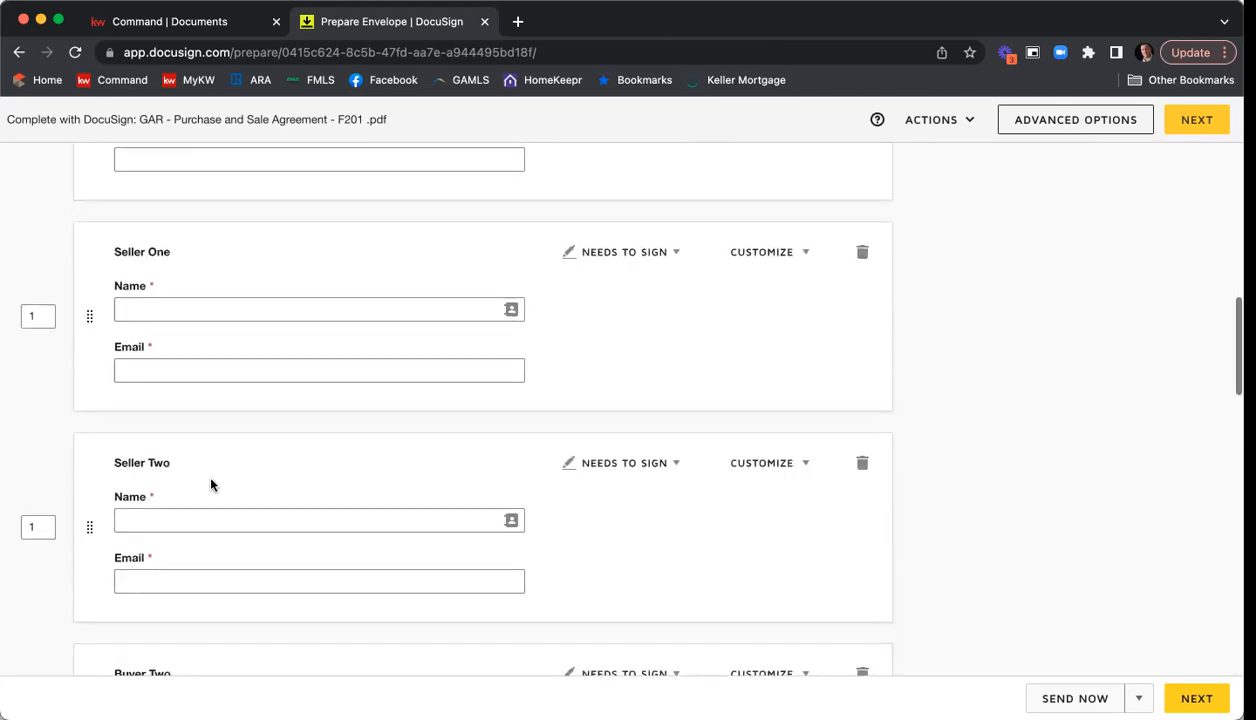
scroll(215, 474, "down", 9)
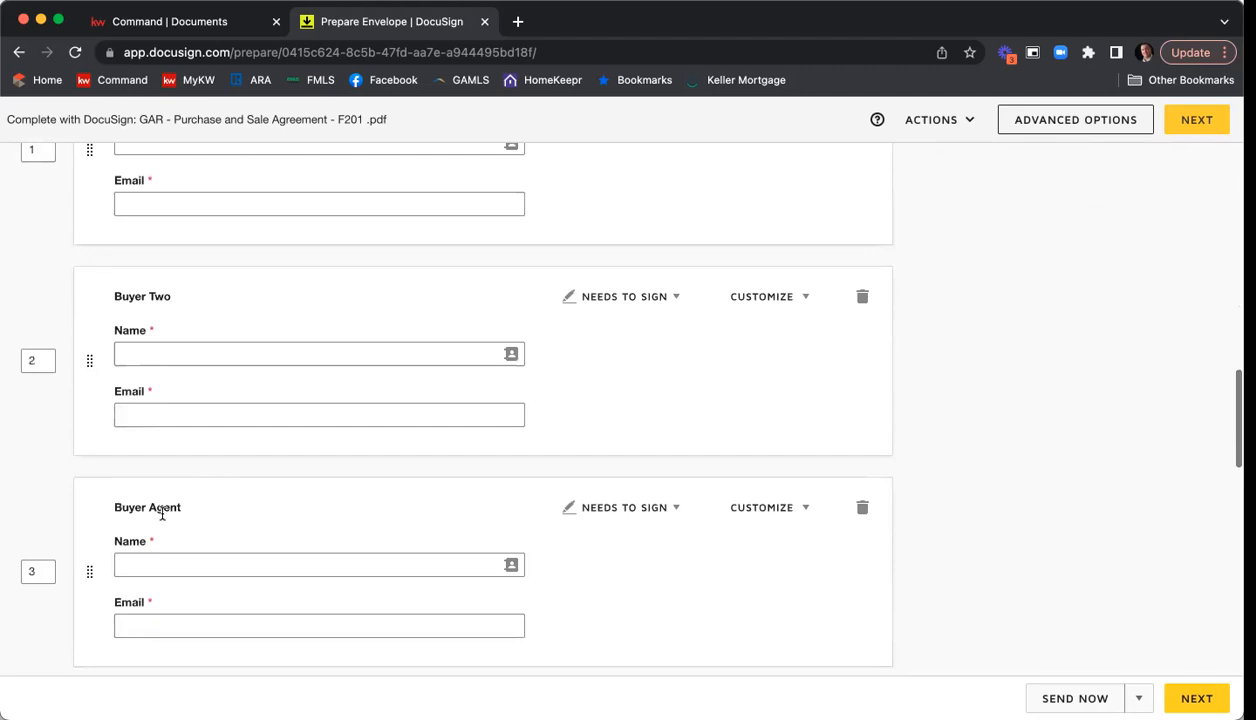
scroll(160, 517, "down", 2)
scroll(165, 512, "up", 10)
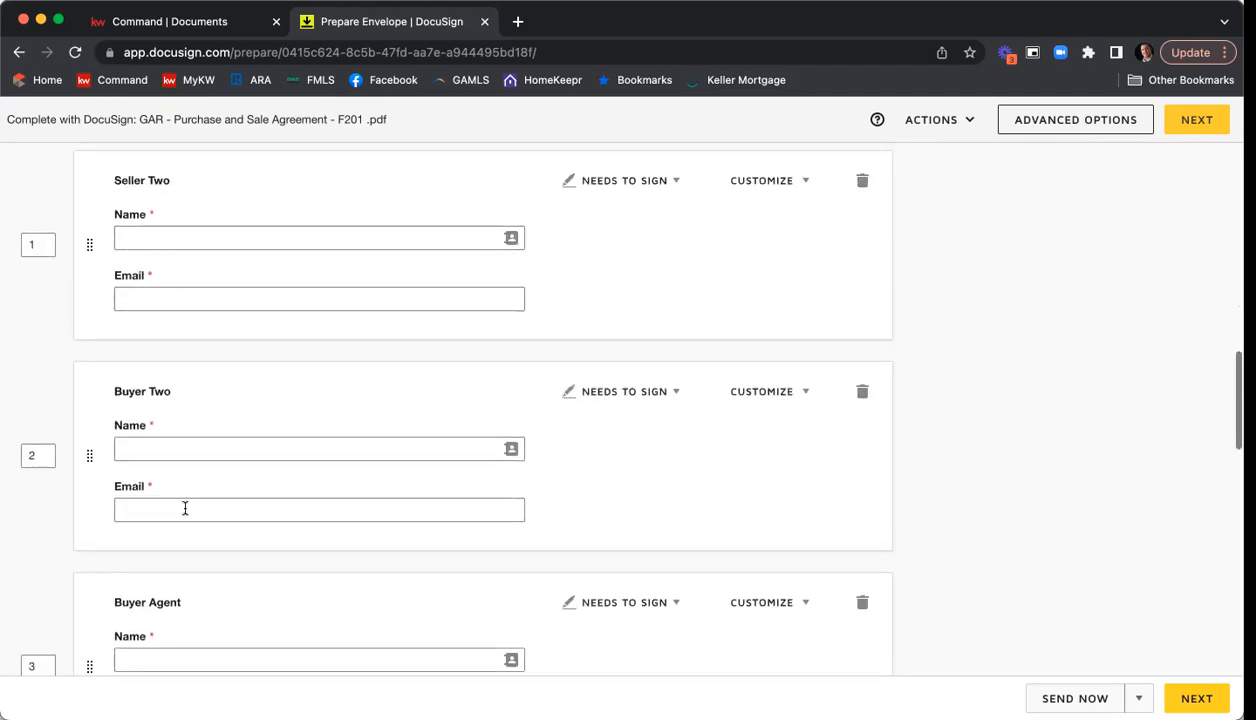
scroll(205, 512, "up", 6)
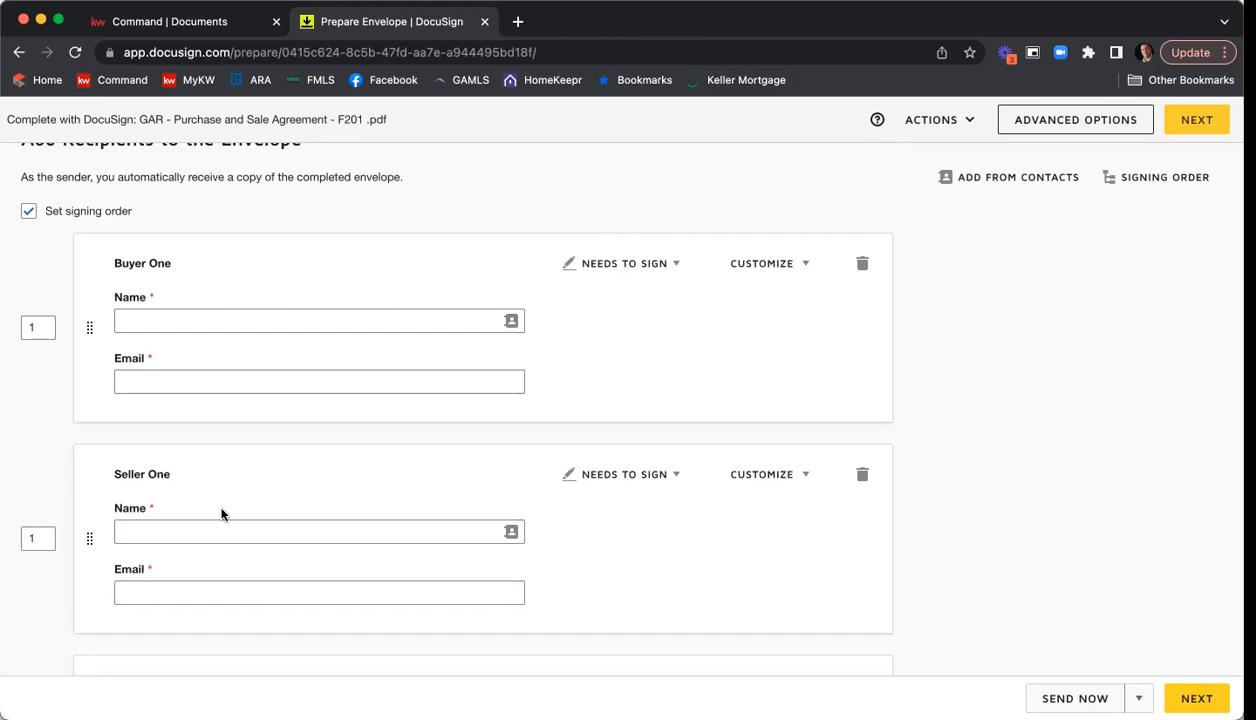
Delete the Buyer One and Buyer Two recipients together with their assigned fields.
scroll(221, 514, "up", 1)
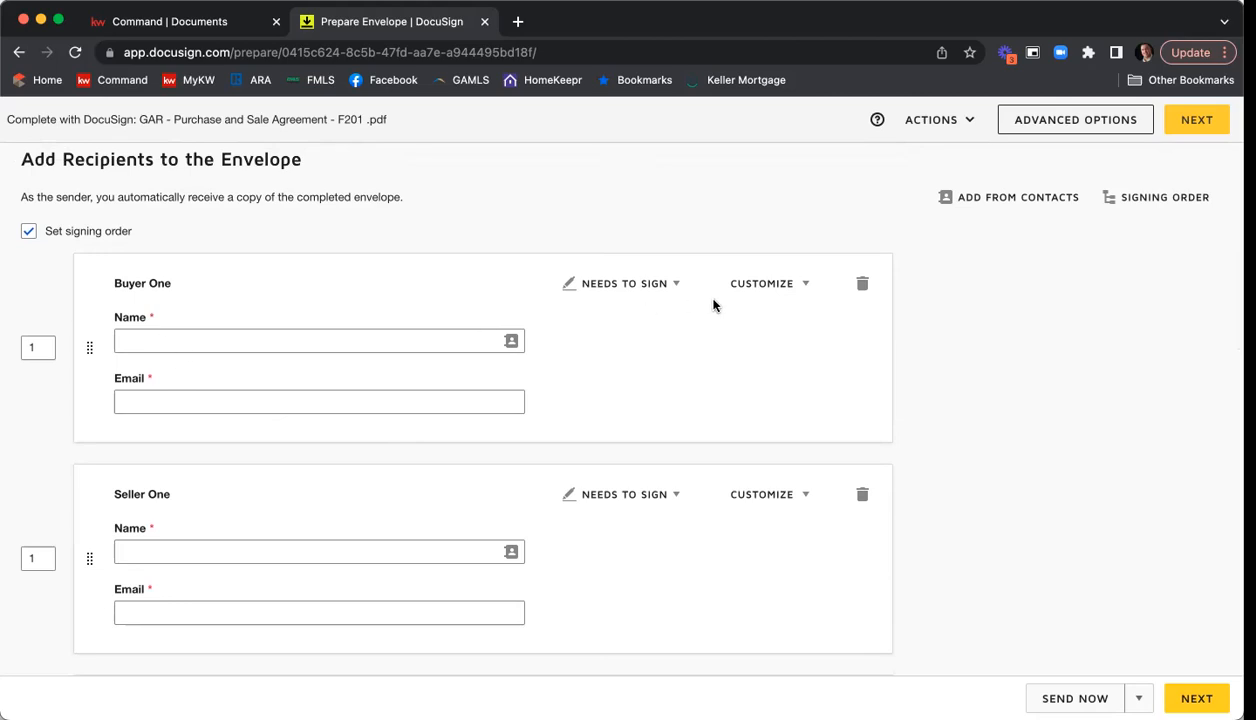
left_click(863, 287)
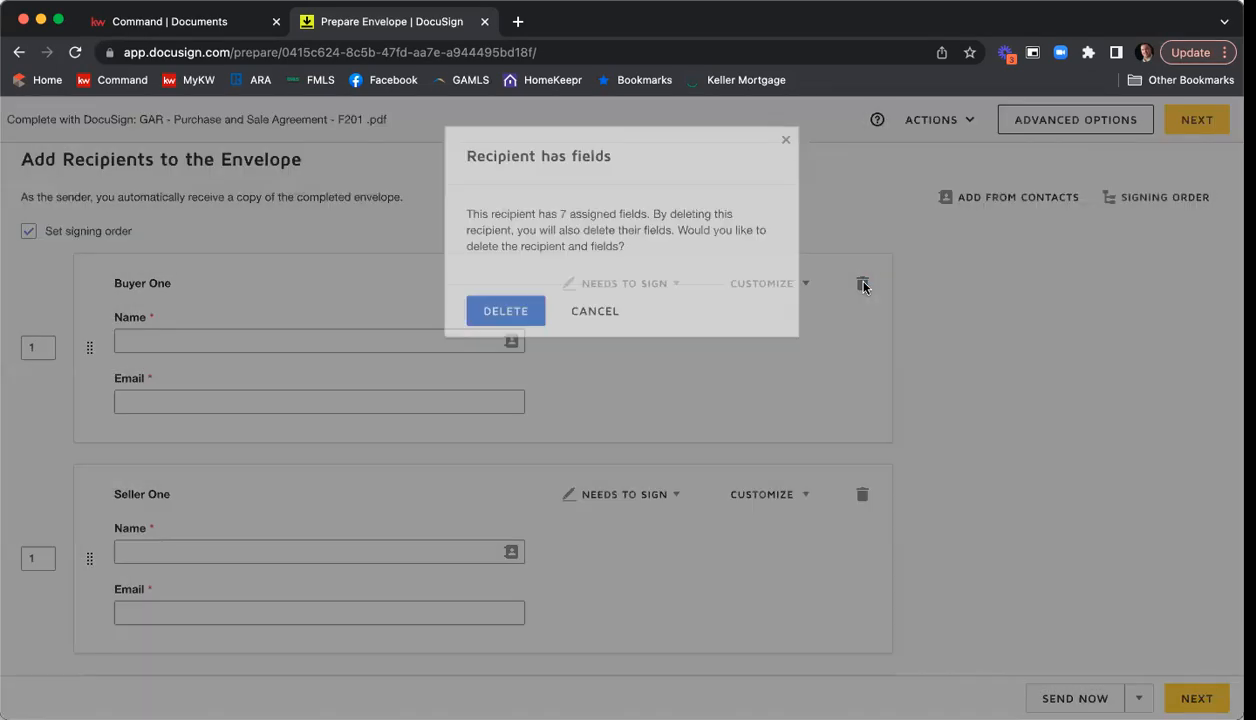
left_click(532, 311)
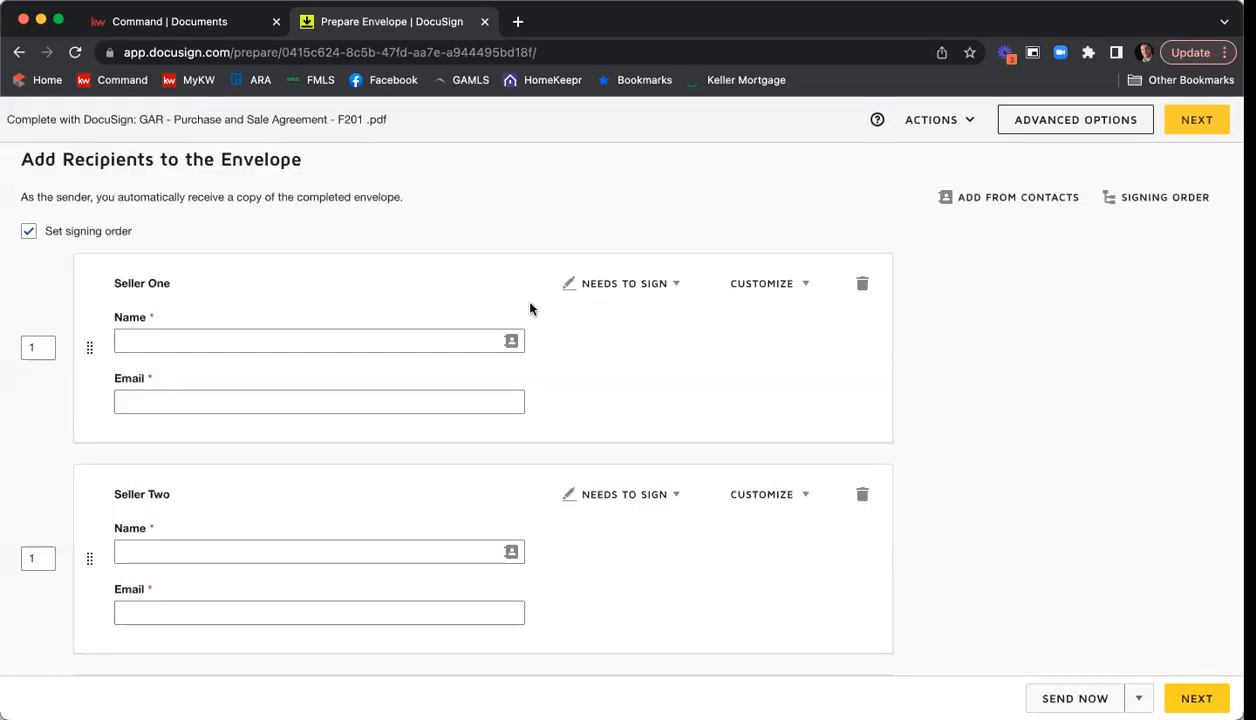
scroll(738, 308, "down", 2)
scroll(741, 308, "down", 4)
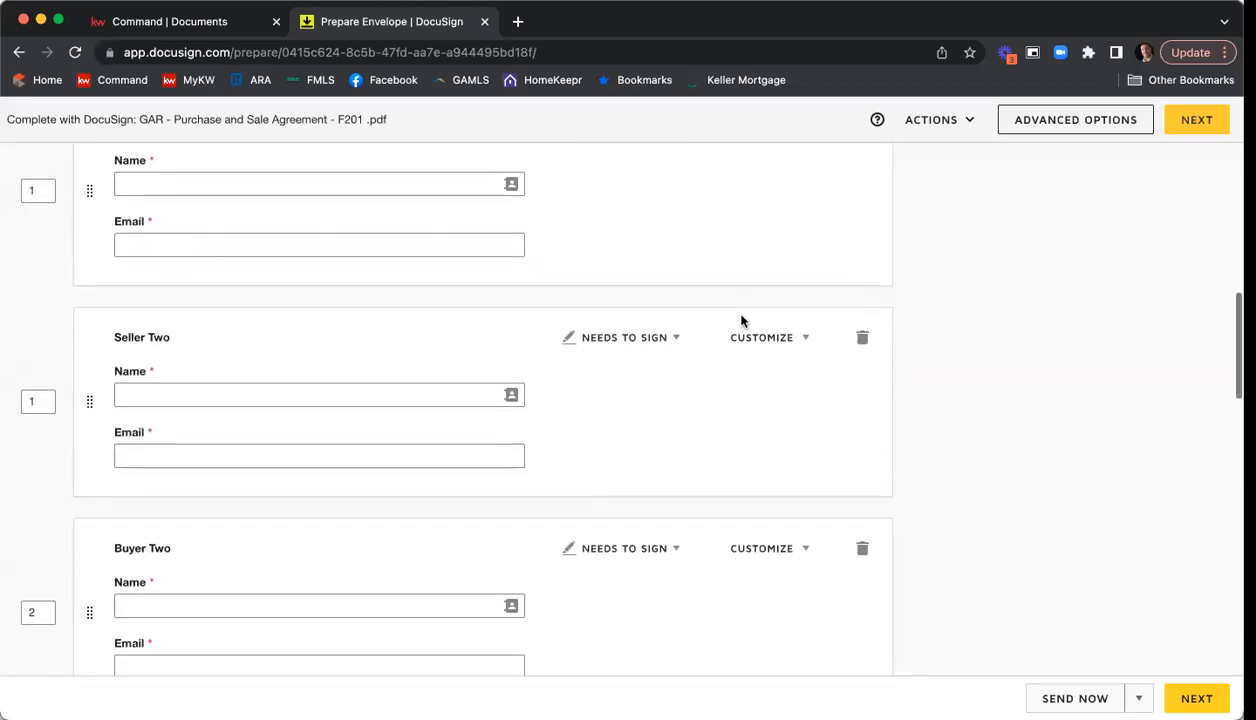
left_click(863, 444)
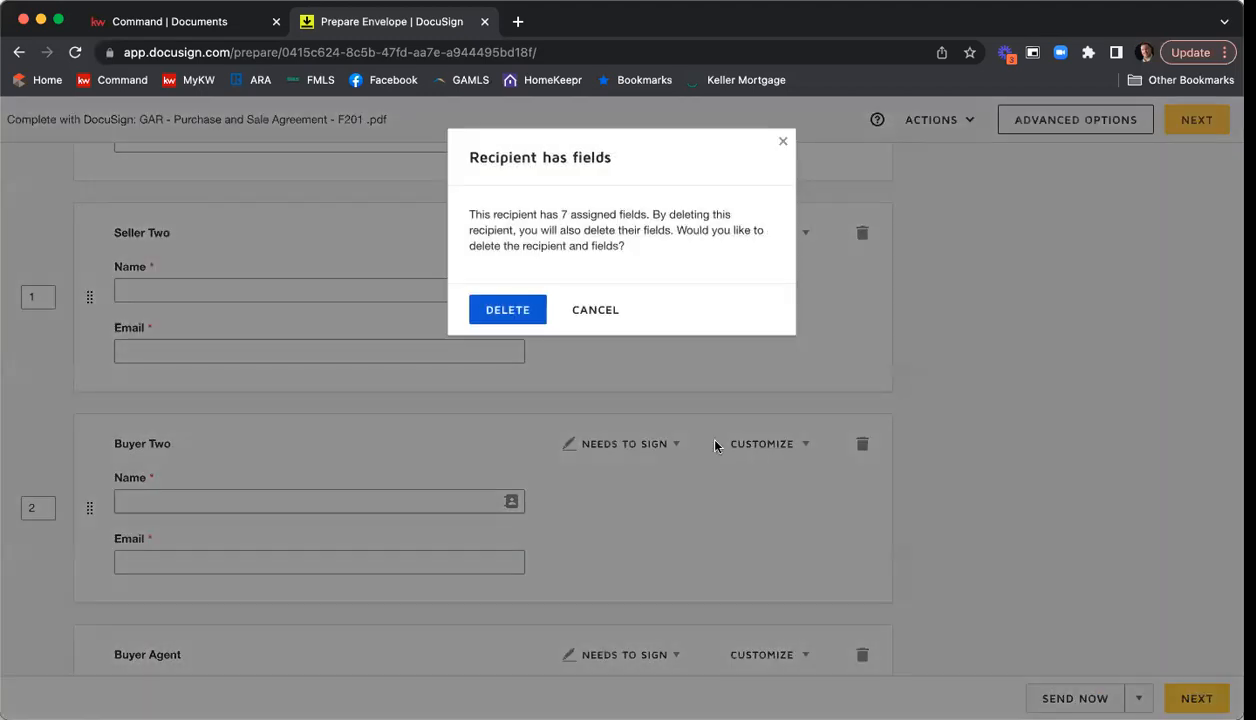
left_click(521, 313)
Delete the Buyer Agent recipient and its assigned fields, and check the remaining seller and listing agent recipients.
scroll(722, 316, "down", 3)
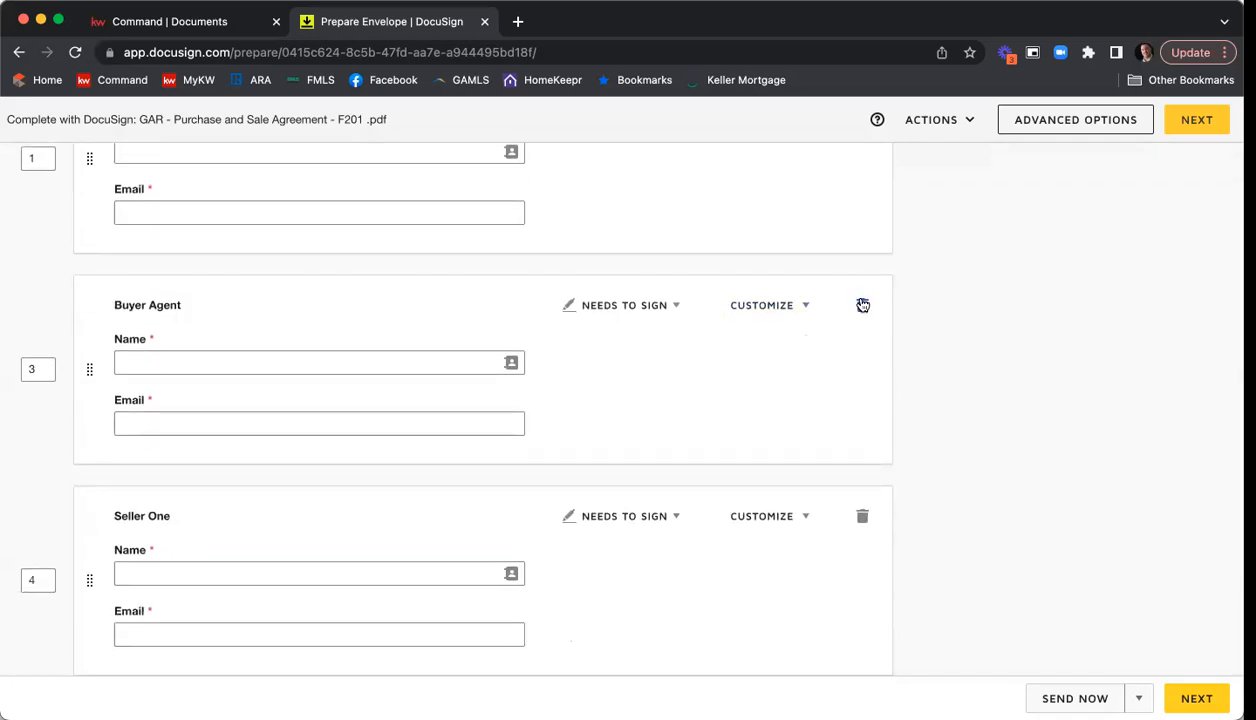
left_click(863, 304)
left_click(529, 316)
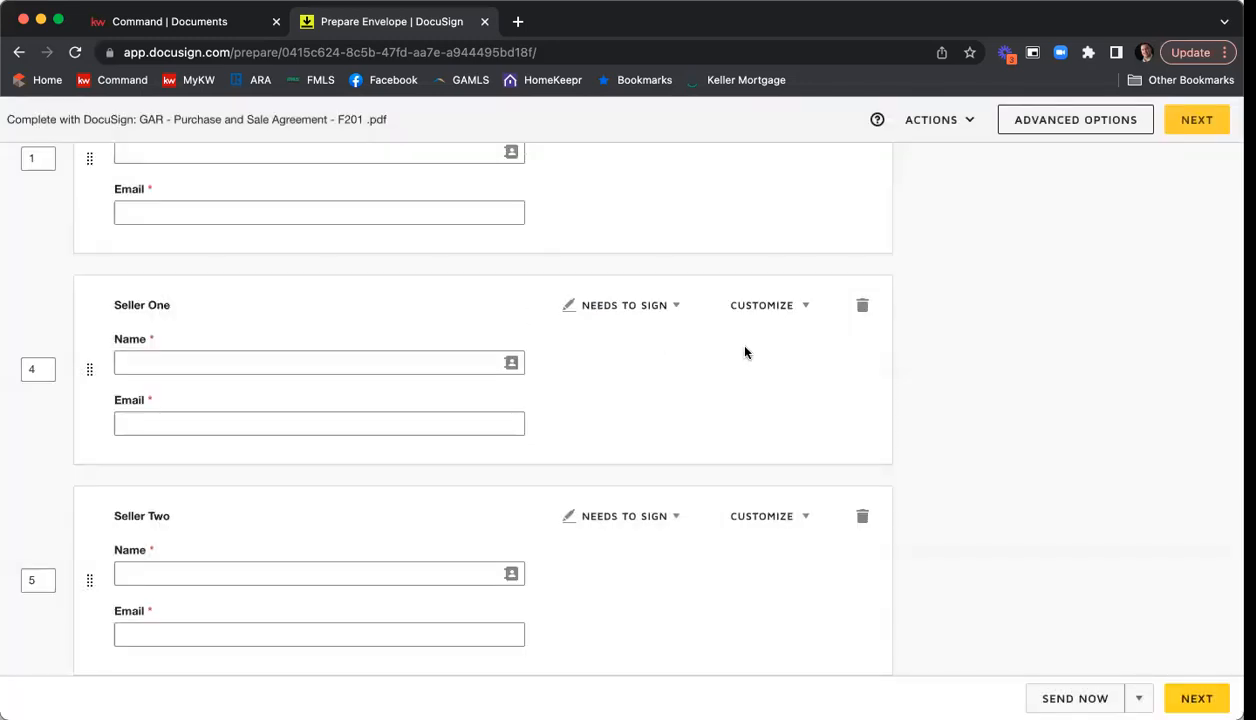
scroll(749, 352, "up", 2)
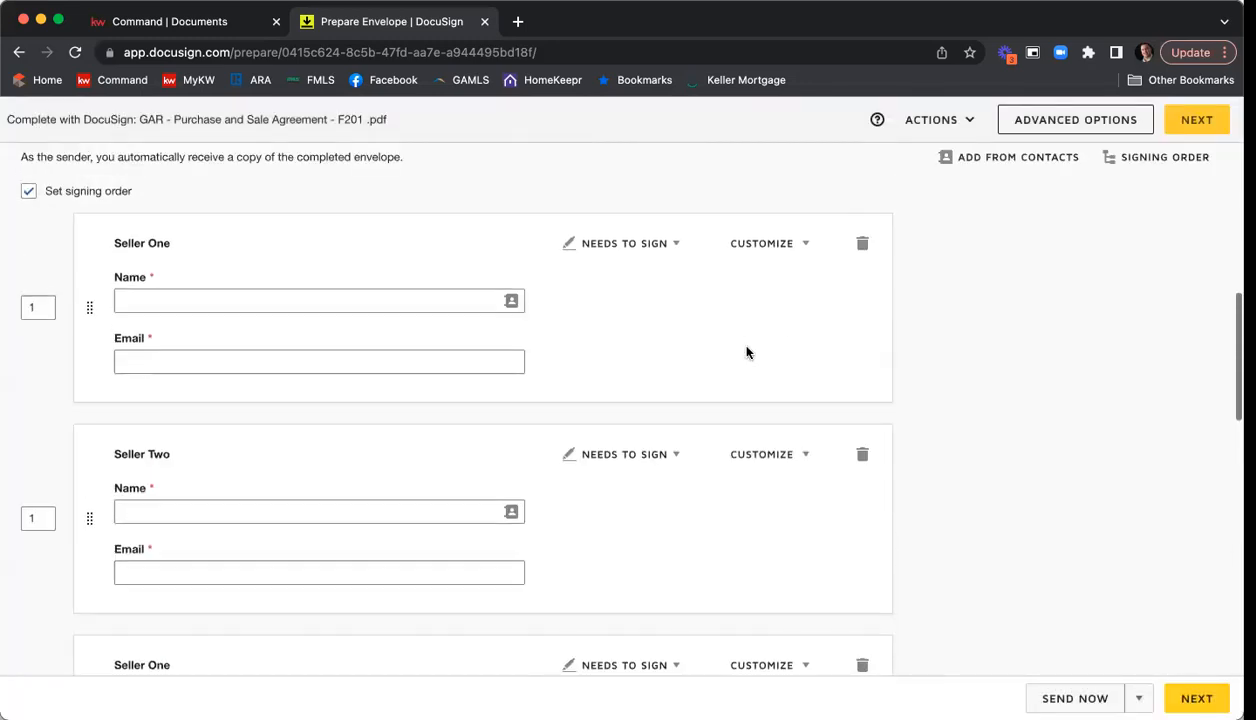
scroll(749, 351, "down", 5)
scroll(749, 350, "down", 3)
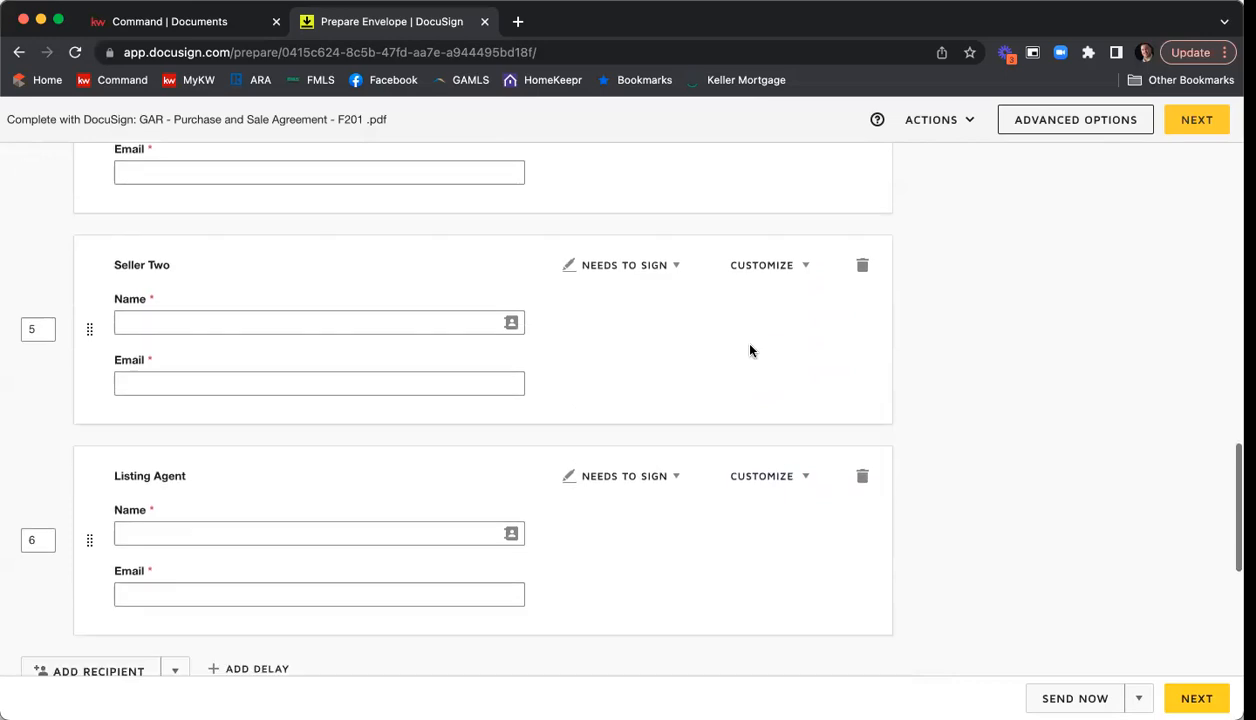
Fill in the first Seller One recipient's name and email from the Seller 1 entry in Room Contacts.
scroll(689, 347, "up", 4)
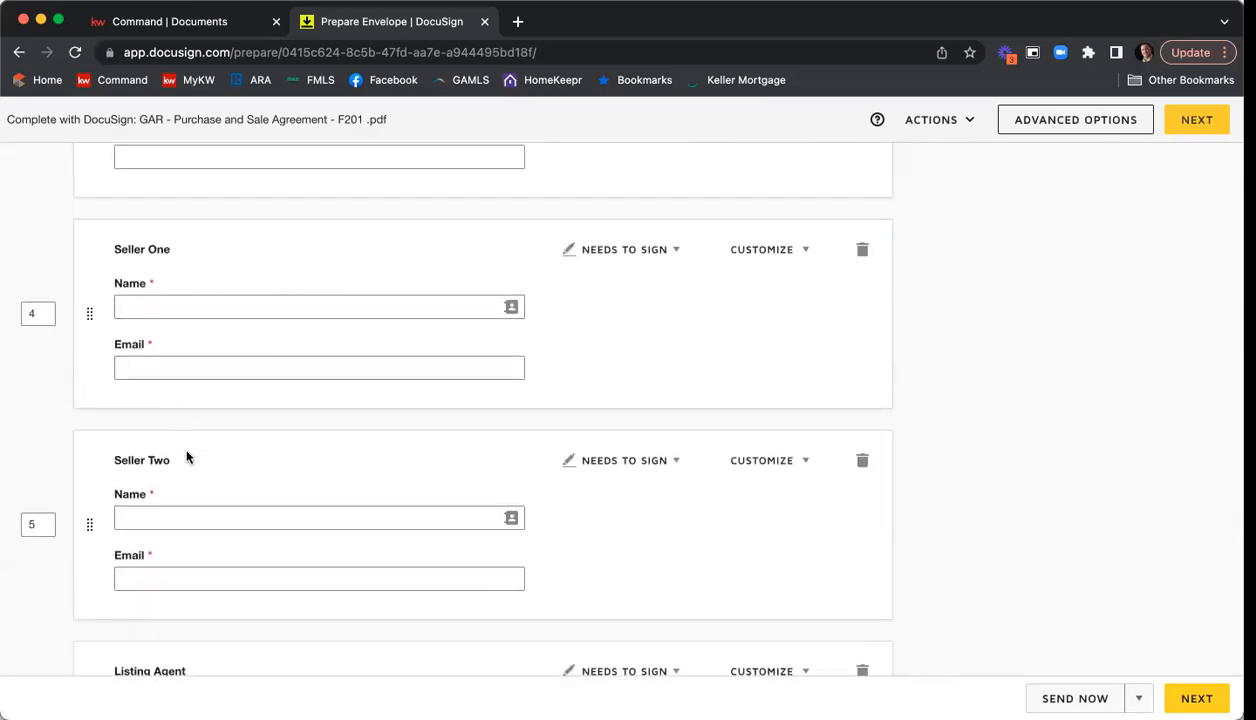
scroll(316, 361, "up", 3)
scroll(275, 270, "up", 2)
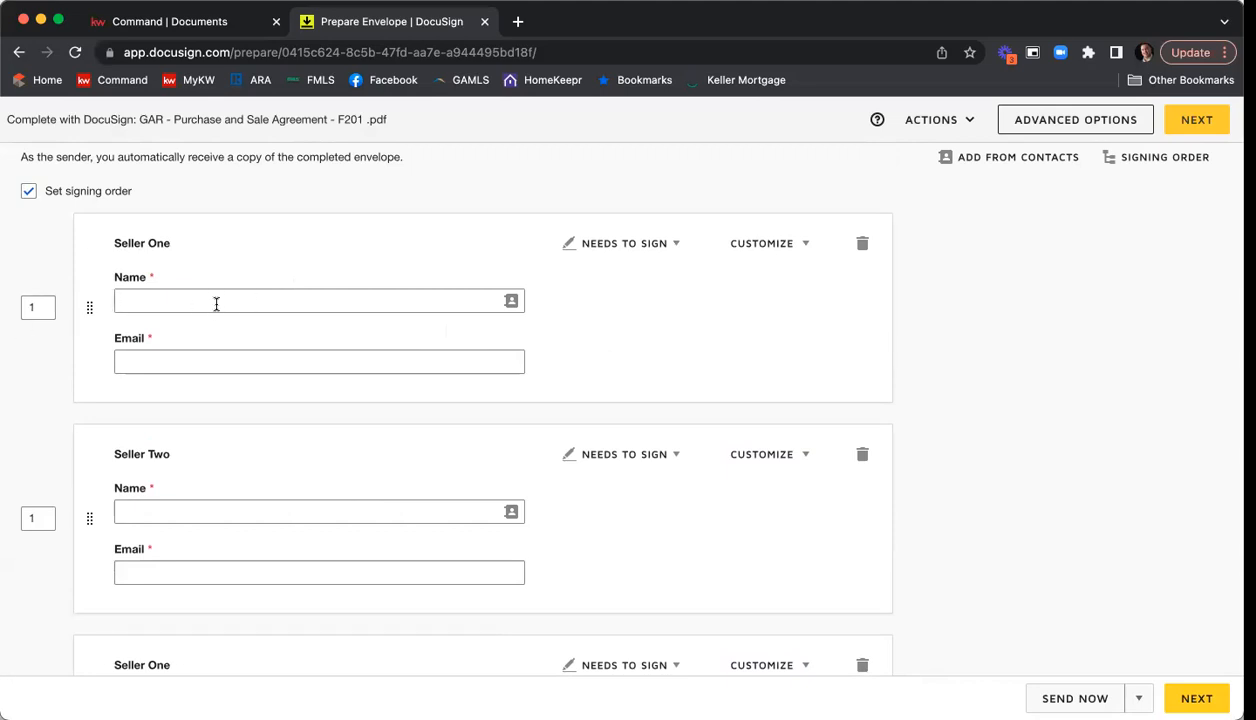
left_click(437, 300)
left_click(510, 301)
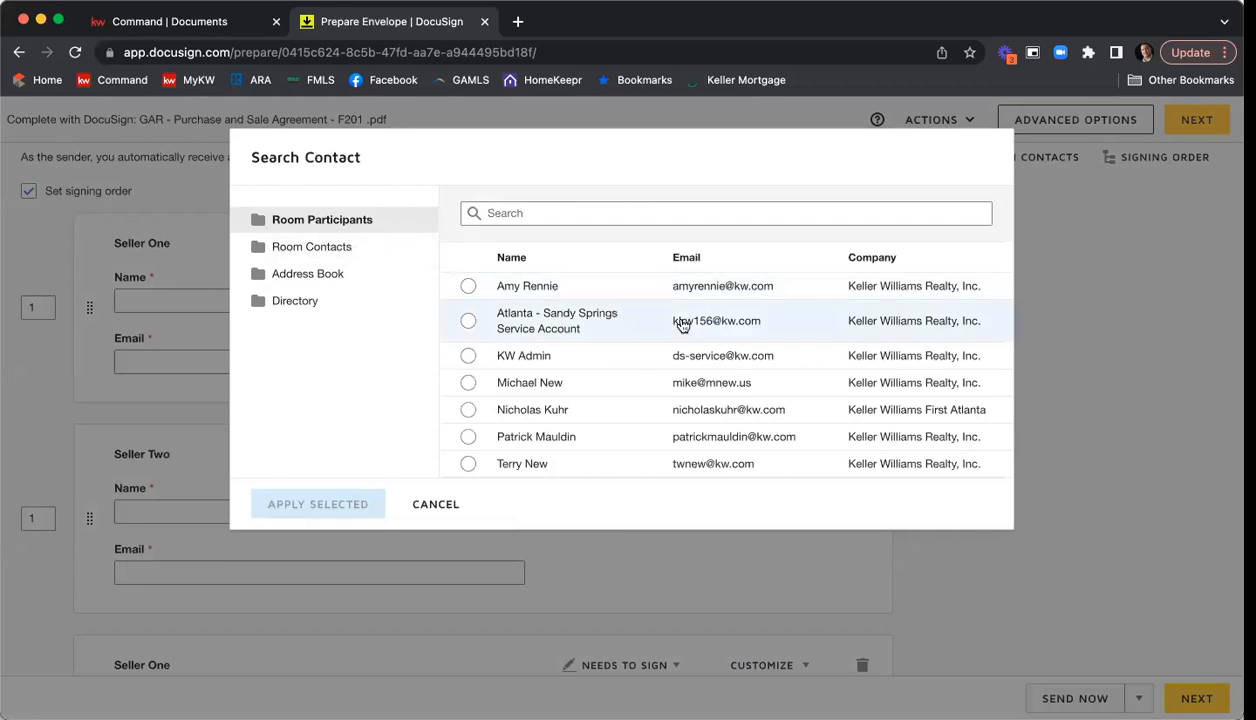
left_click(348, 255)
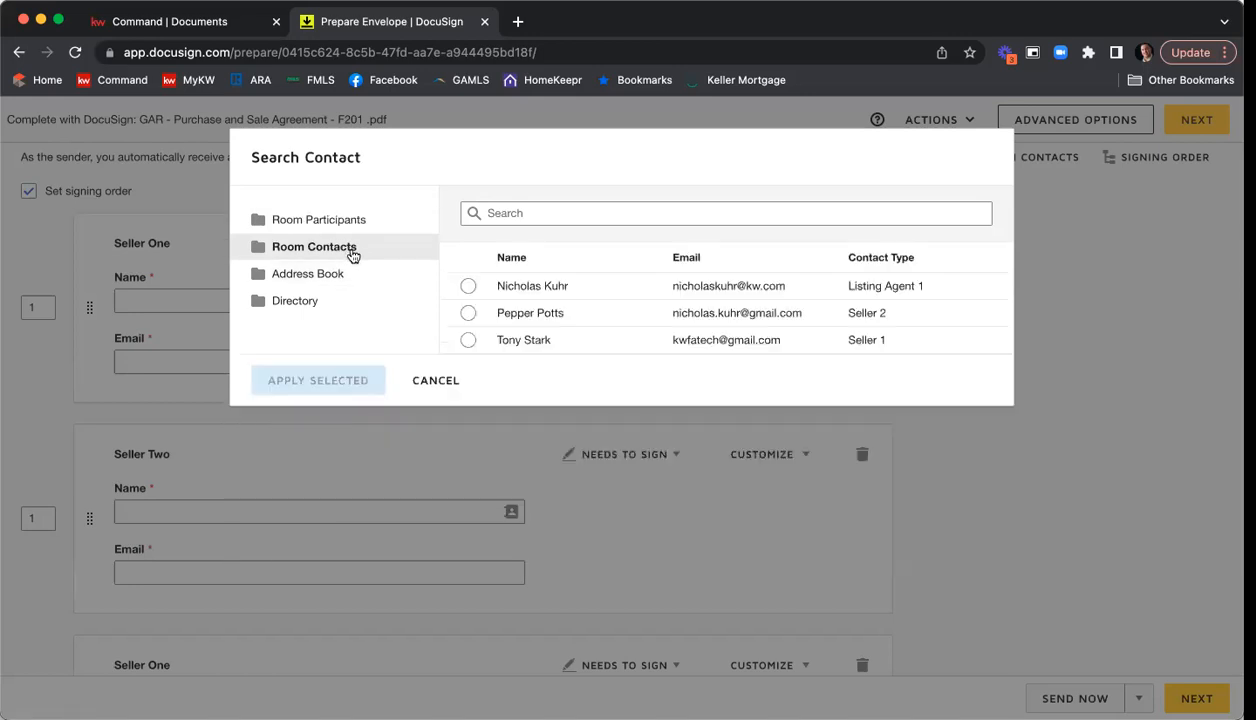
left_click(467, 341)
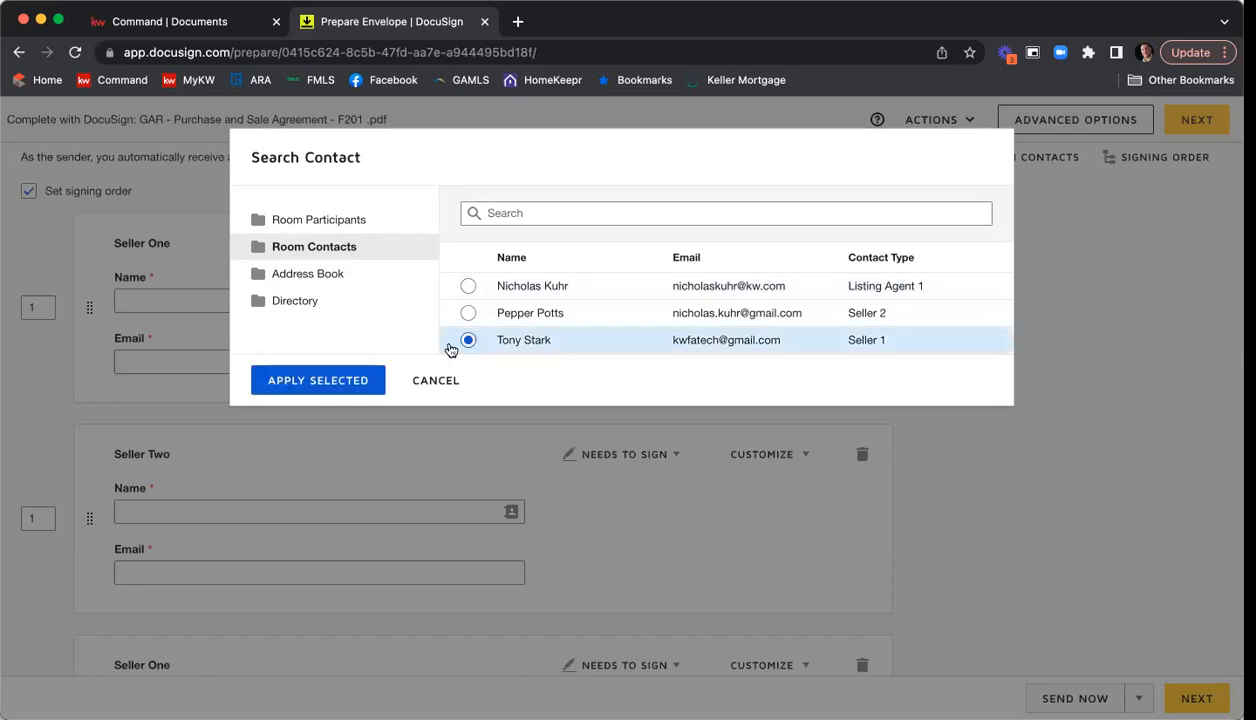
left_click(356, 381)
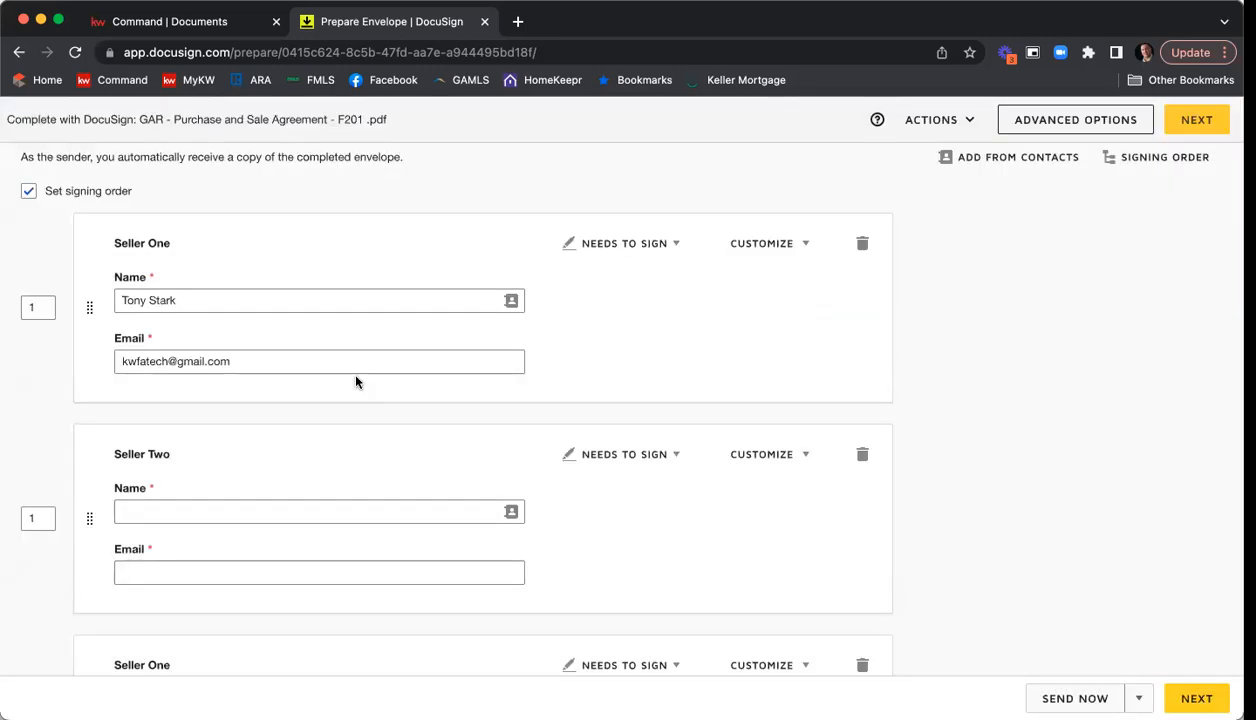
Fill in the Seller Two recipient's name and email from the Seller 2 entry in Room Contacts.
scroll(480, 430, "down", 2)
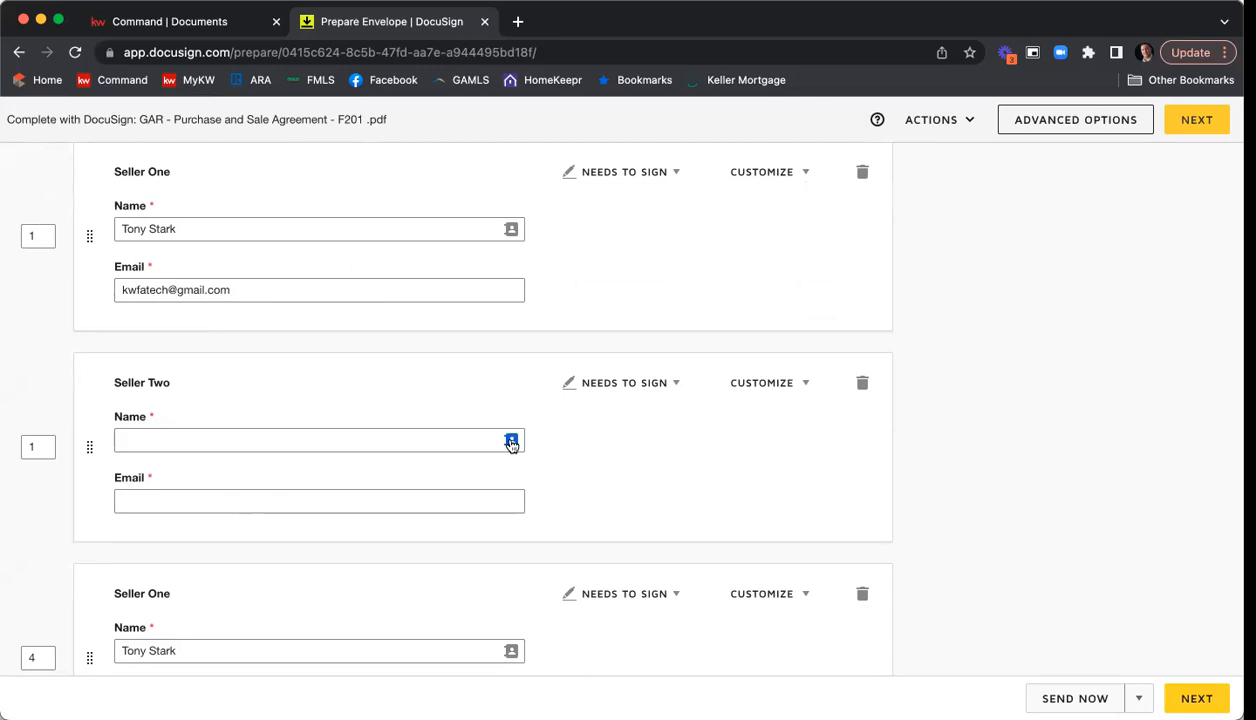
scroll(510, 441, "down", 1)
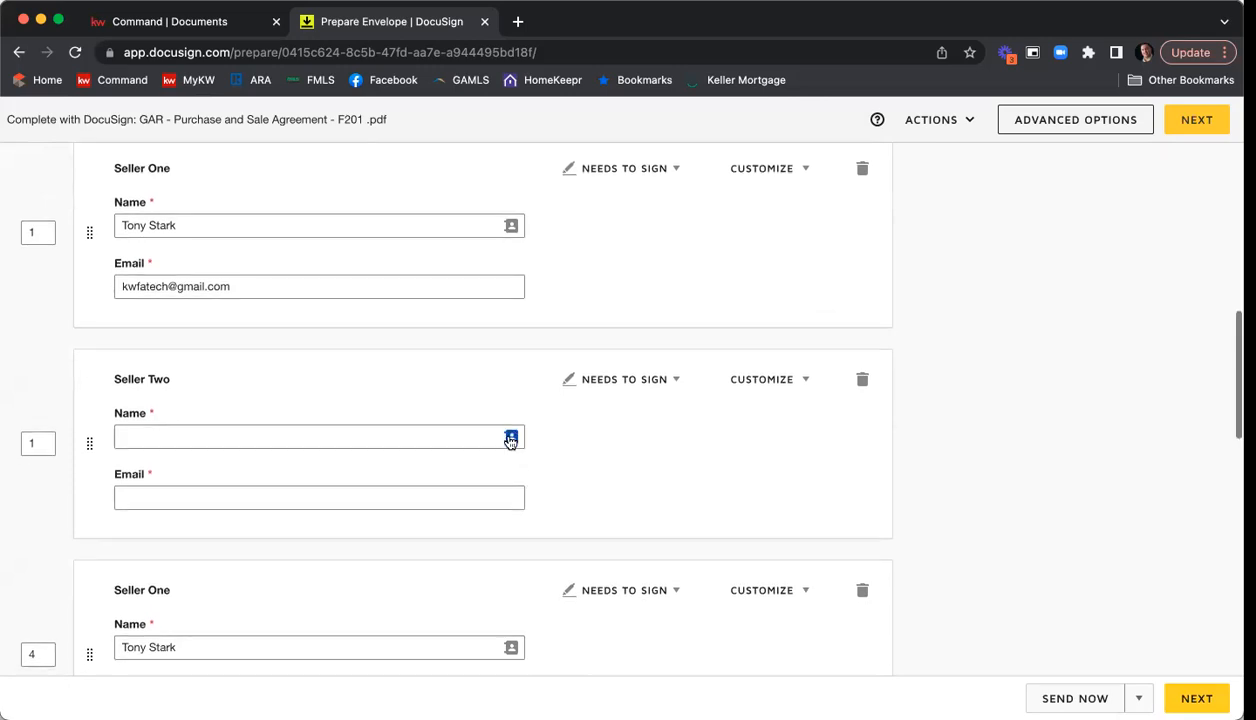
left_click(510, 441)
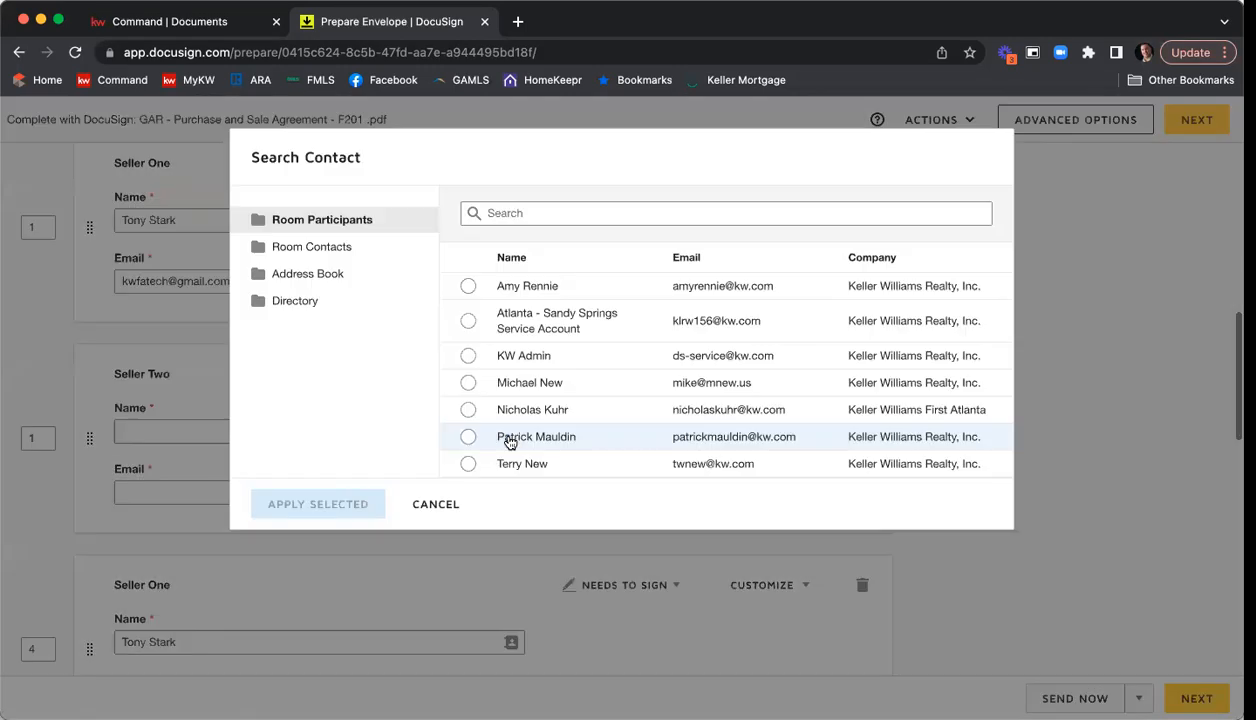
left_click(340, 247)
left_click(469, 316)
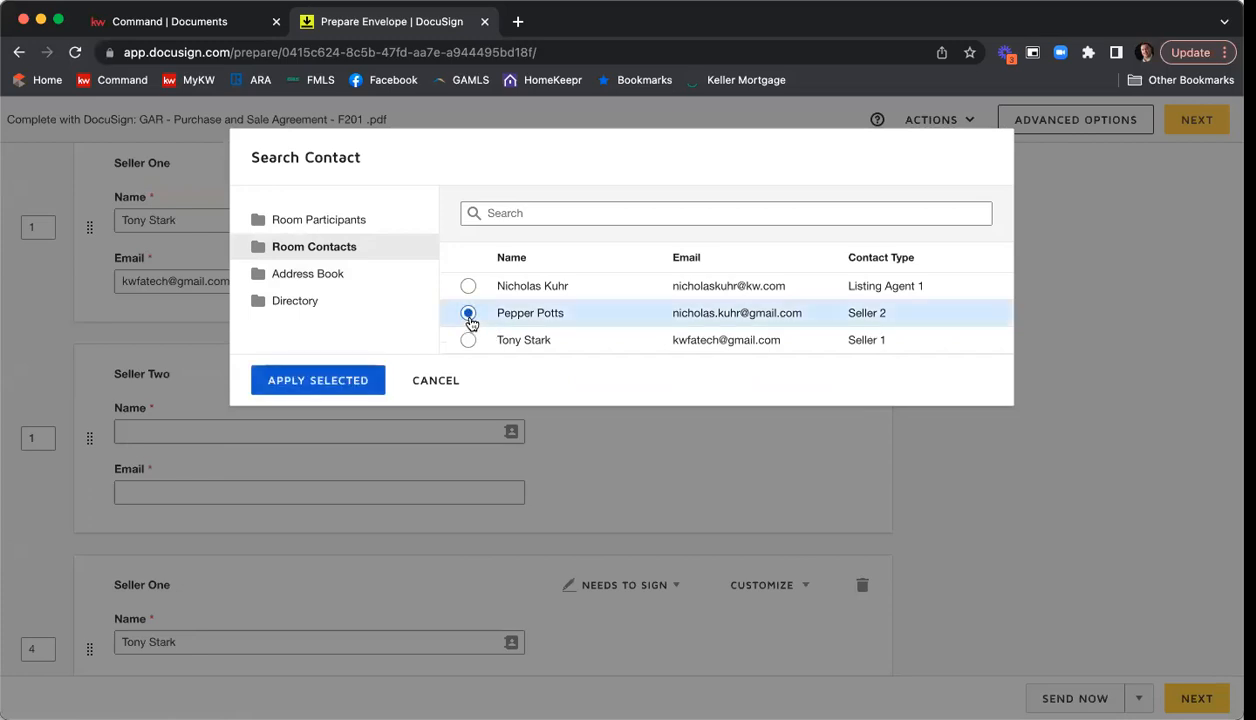
left_click(342, 376)
Fill in the Listing Agent recipient's name and email from the Listing Agent 1 entry in Room Contacts.
scroll(713, 396, "down", 3)
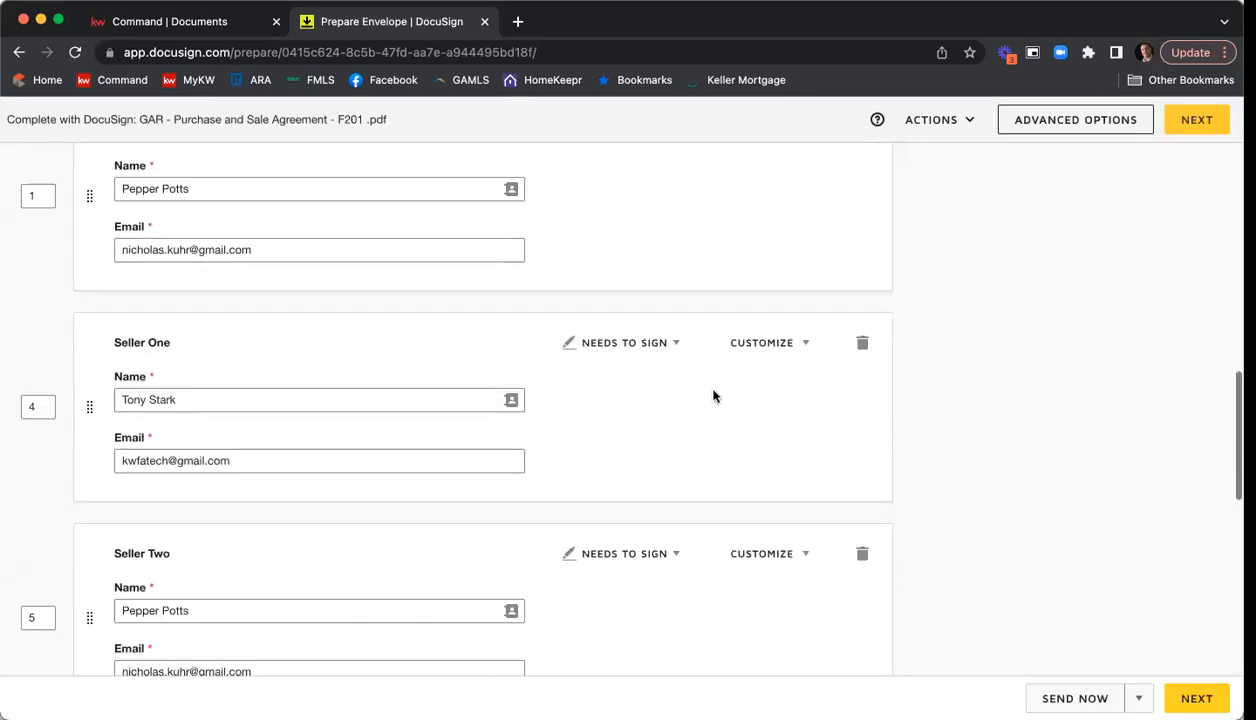
scroll(703, 384, "down", 3)
scroll(705, 384, "down", 2)
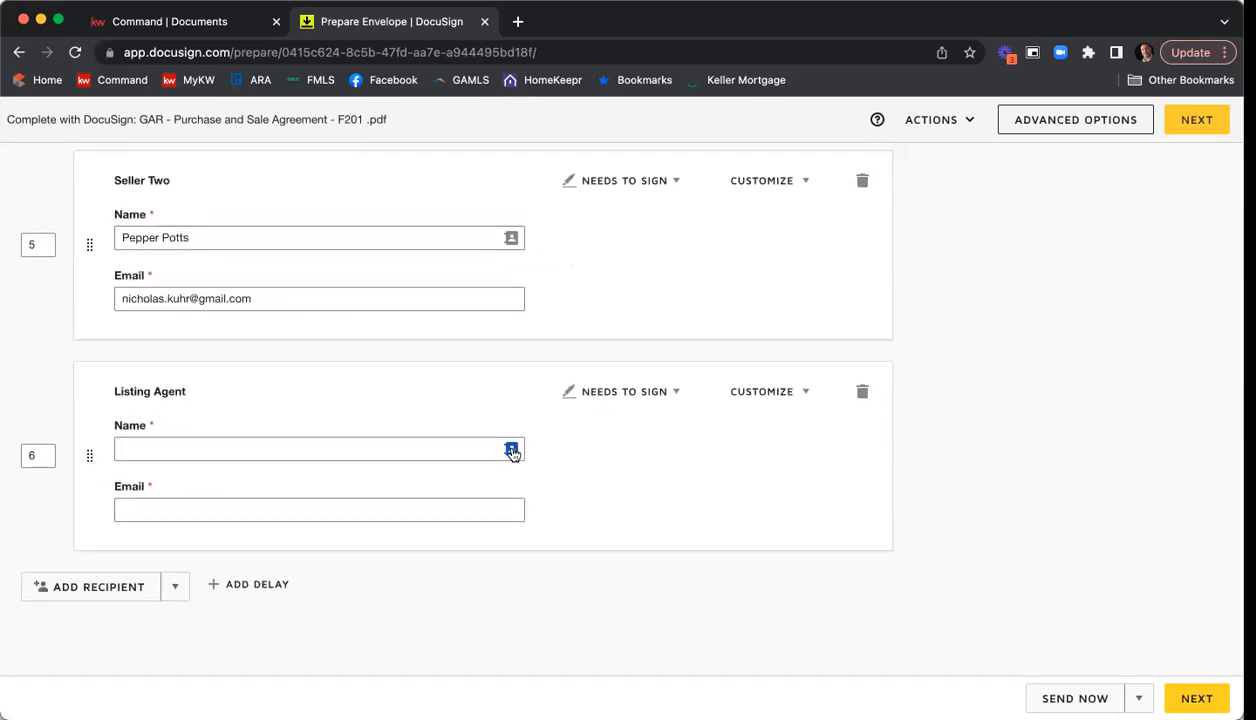
left_click(512, 452)
left_click(330, 247)
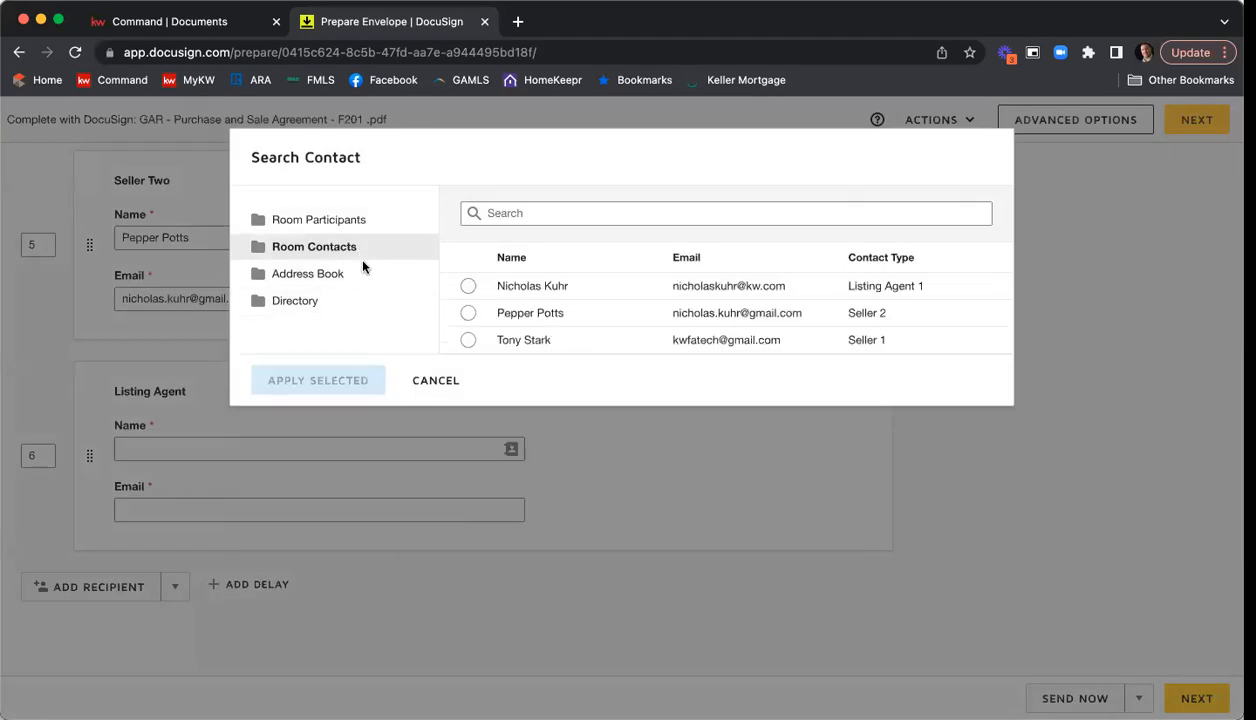
left_click(467, 288)
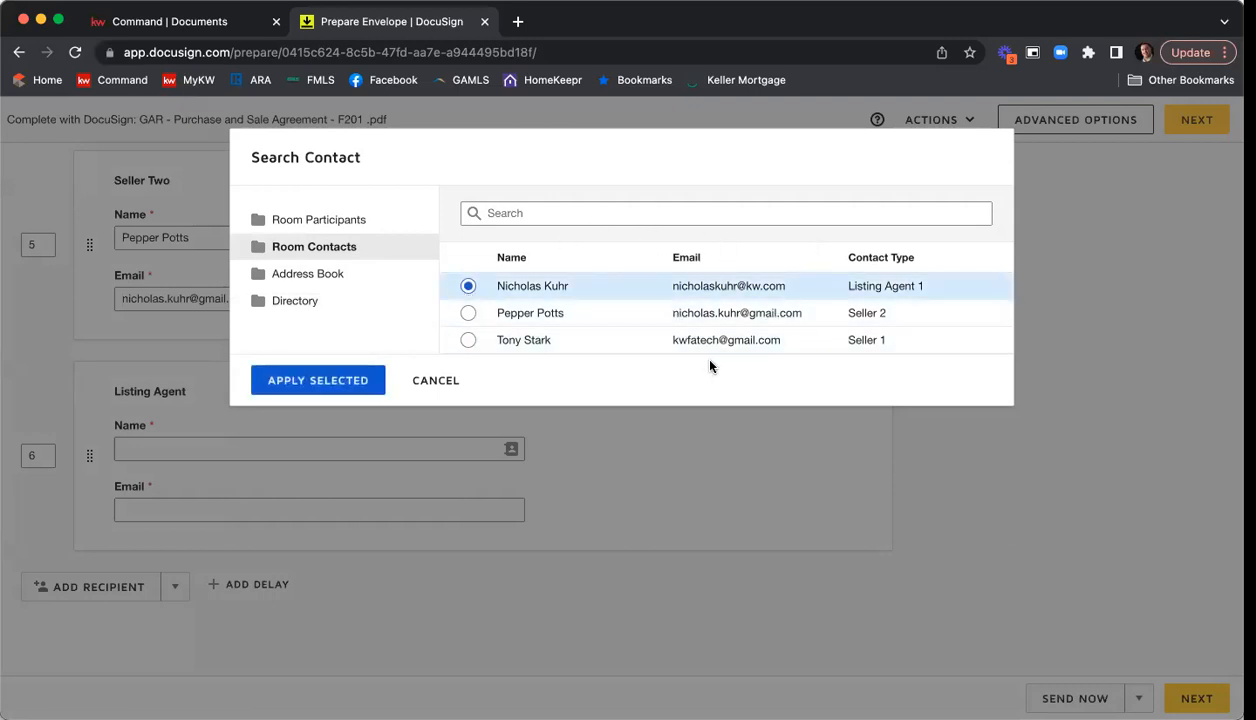
left_click(316, 382)
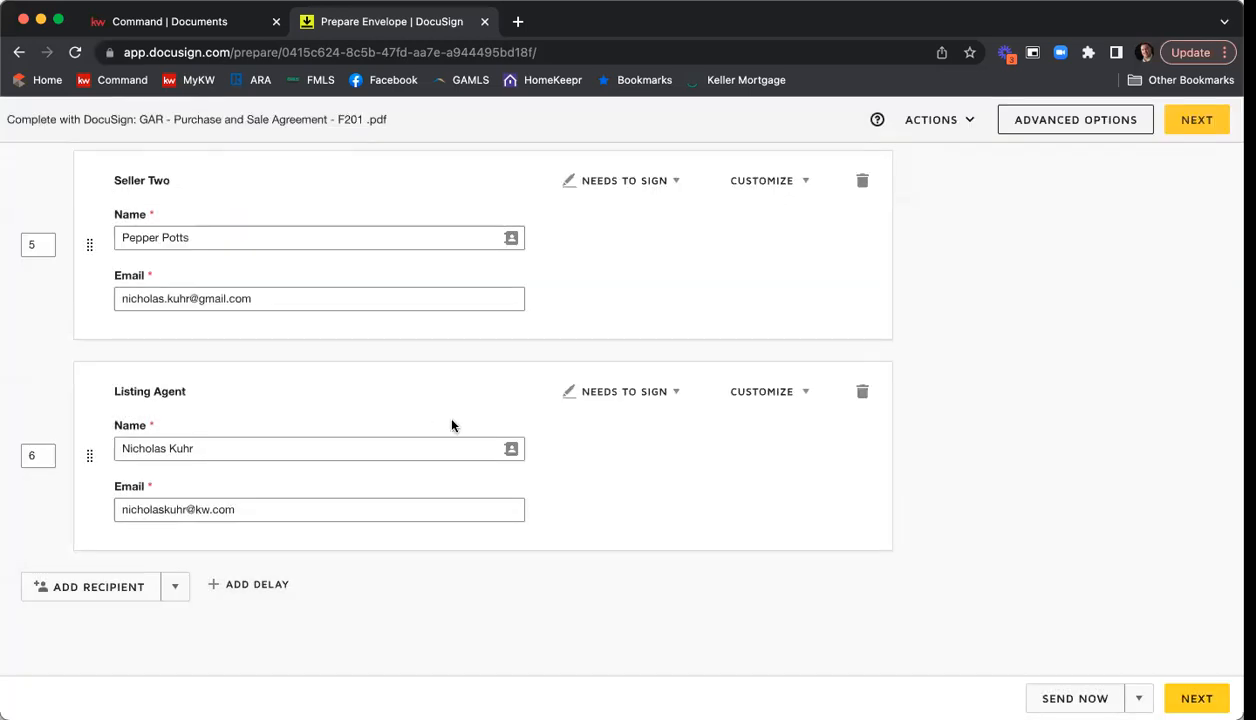
Set the signing order of the first Seller Two recipient to 2.
scroll(878, 455, "up", 5)
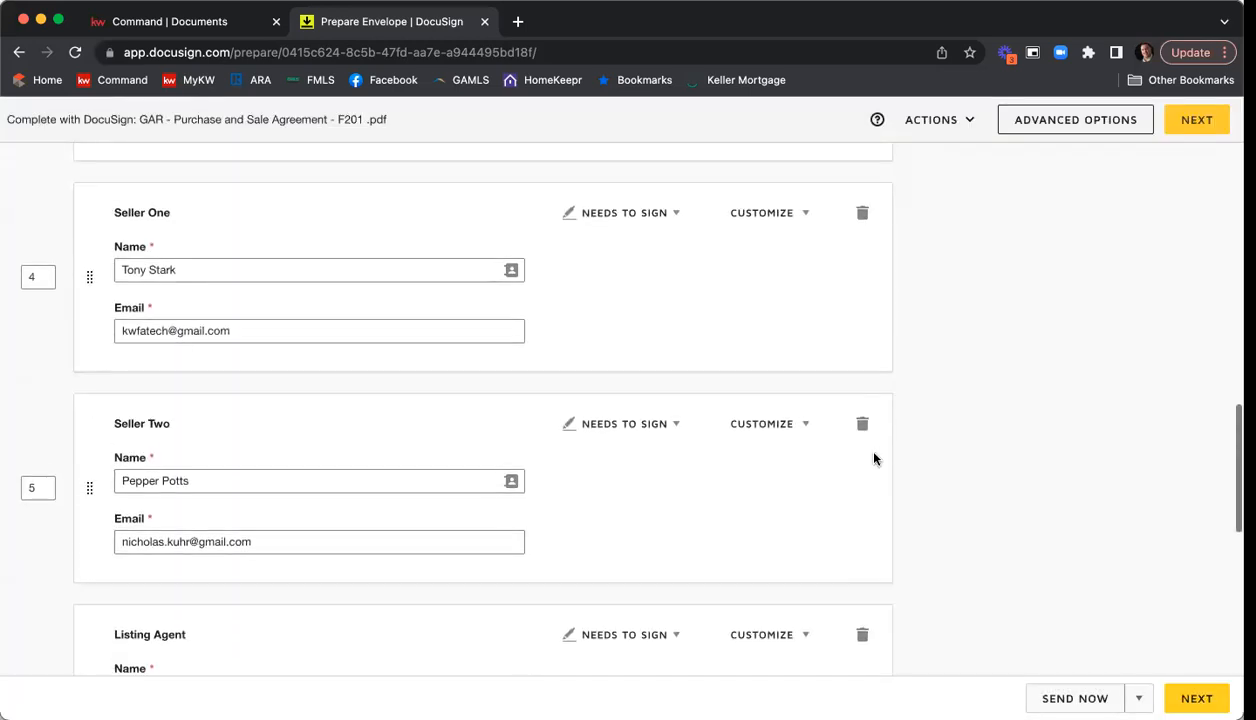
scroll(872, 460, "up", 5)
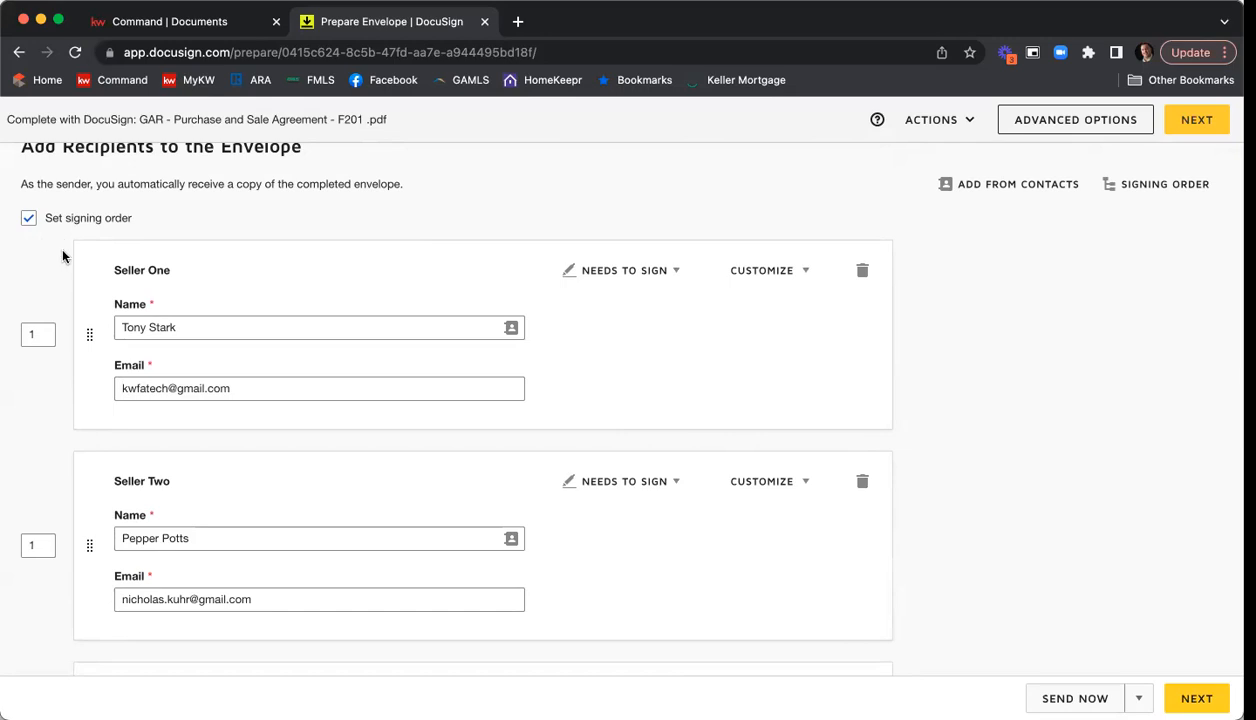
scroll(62, 257, "down", 1)
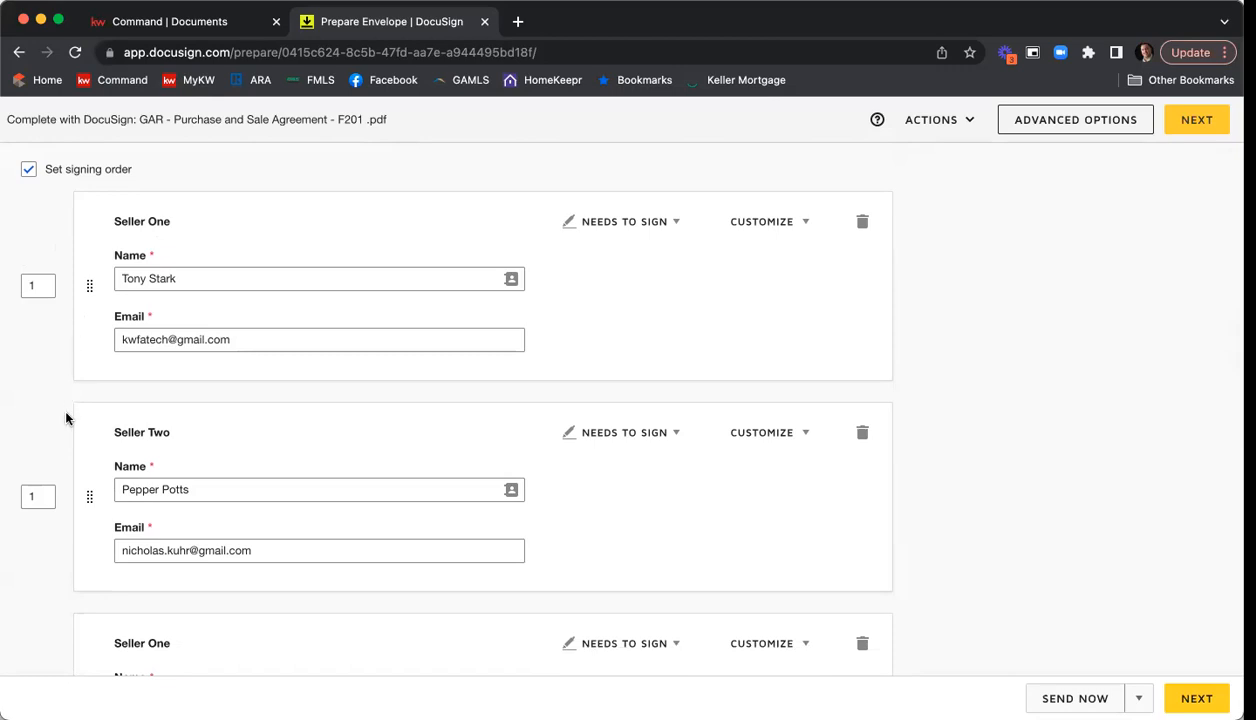
scroll(67, 415, "down", 2)
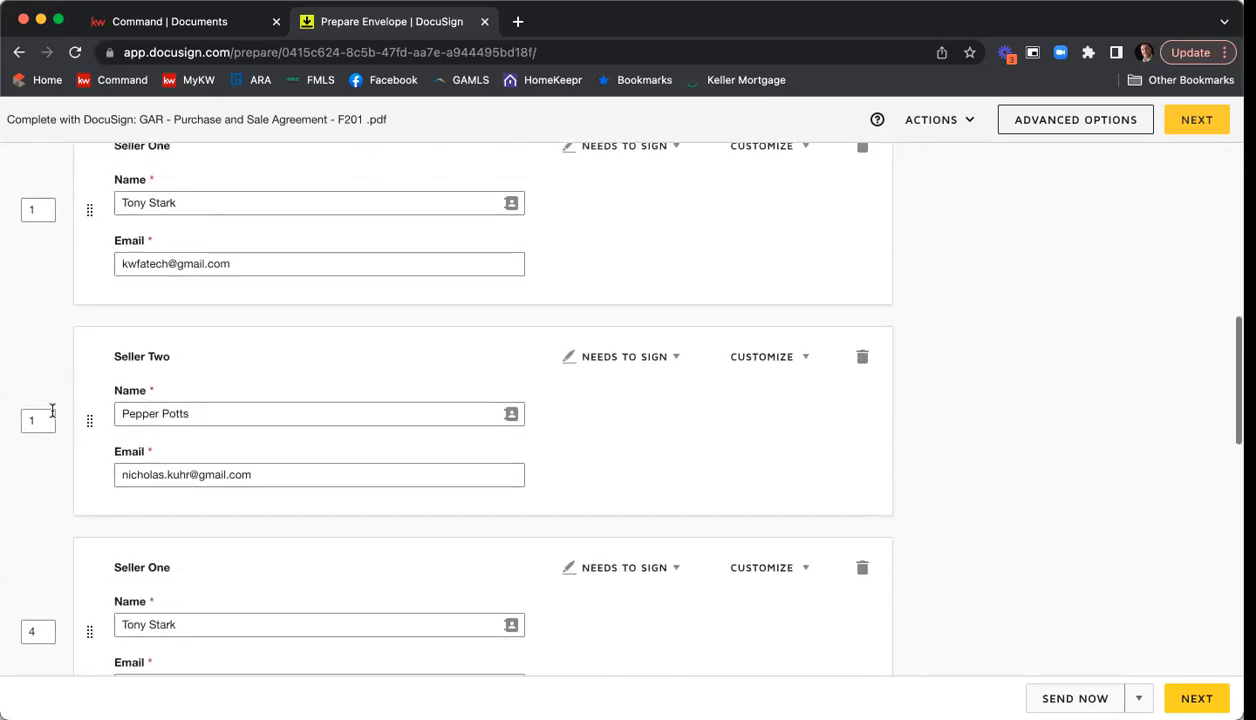
left_click_drag(47, 418, 5, 416)
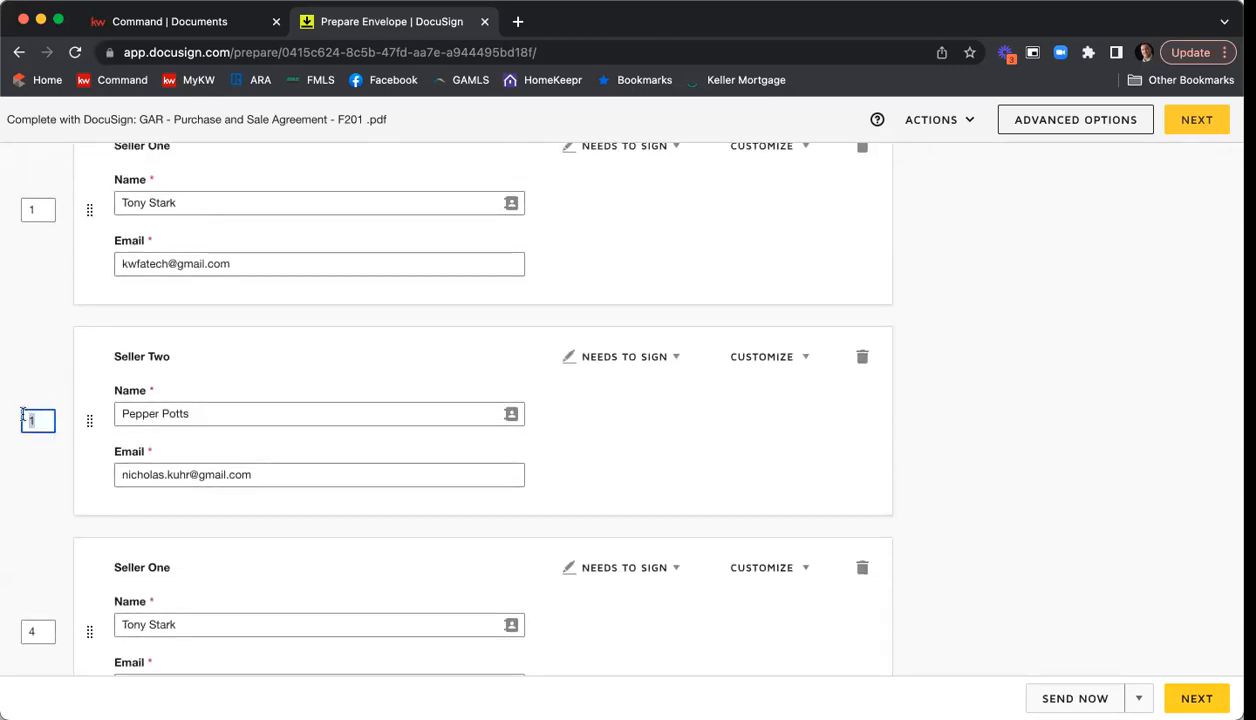
type("2")
left_click(57, 332)
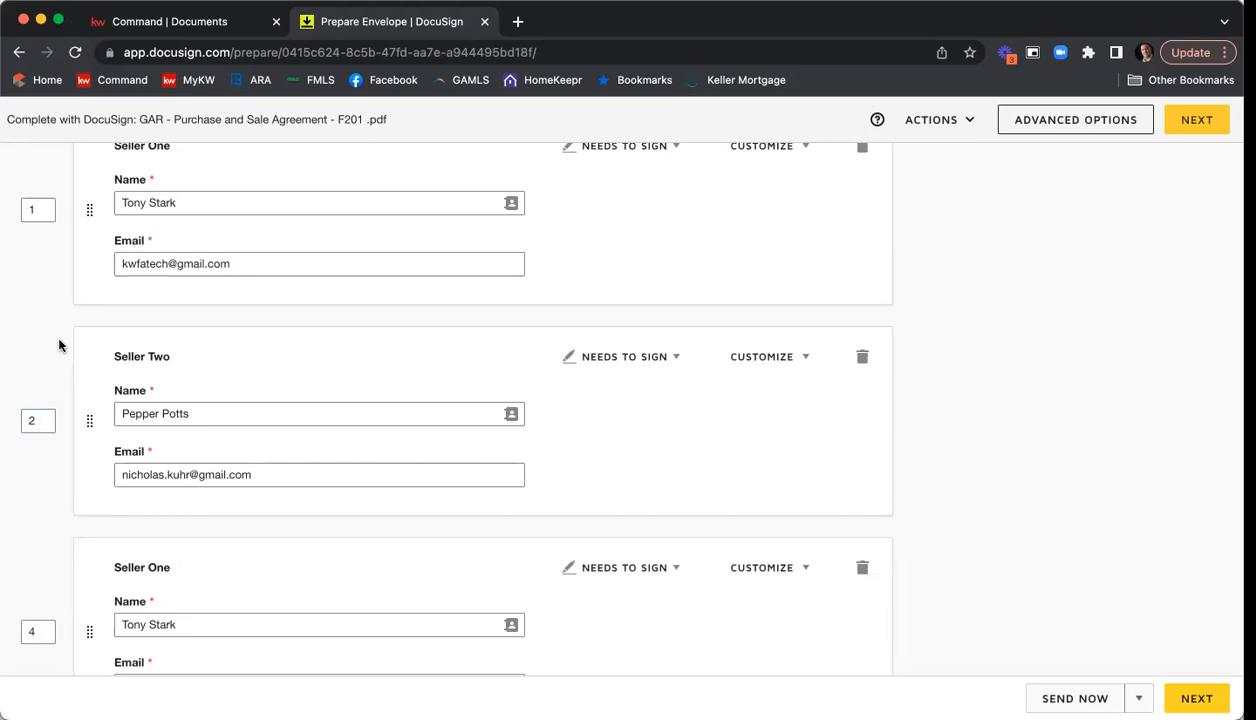
Set the signing order of the duplicate Seller One recipient to 1.
scroll(57, 338, "down", 3)
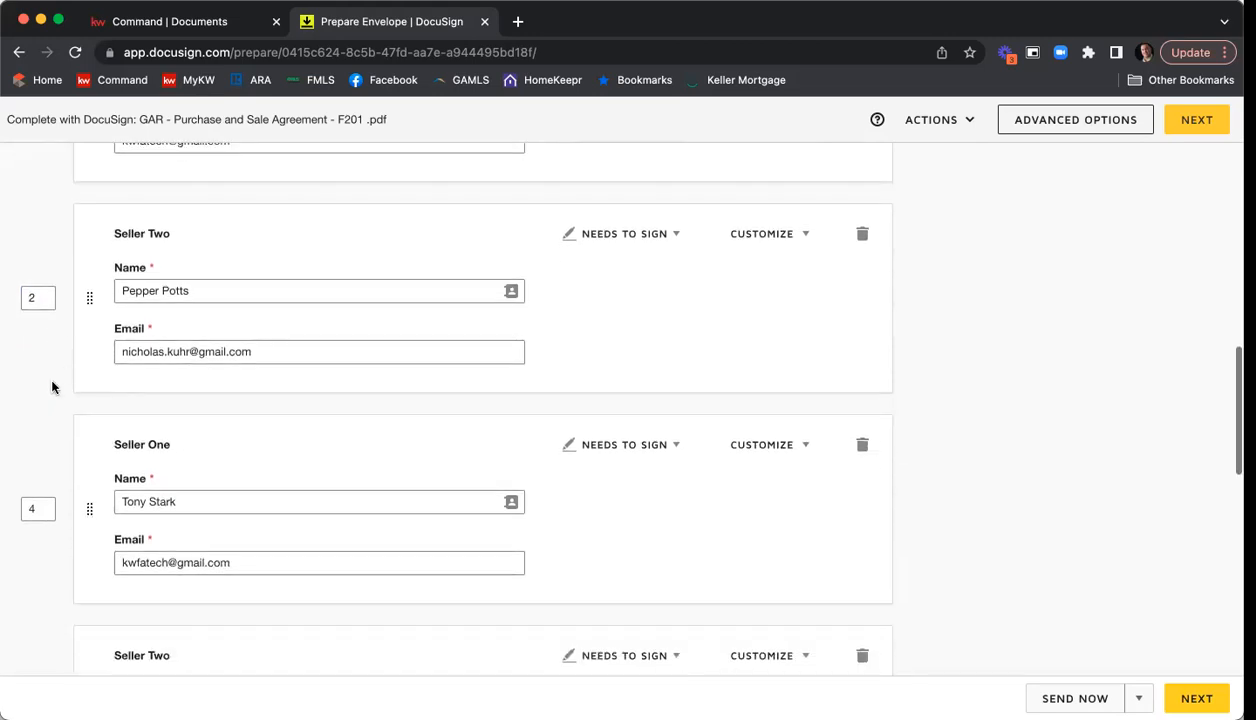
scroll(53, 385, "up", 3)
scroll(52, 385, "up", 3)
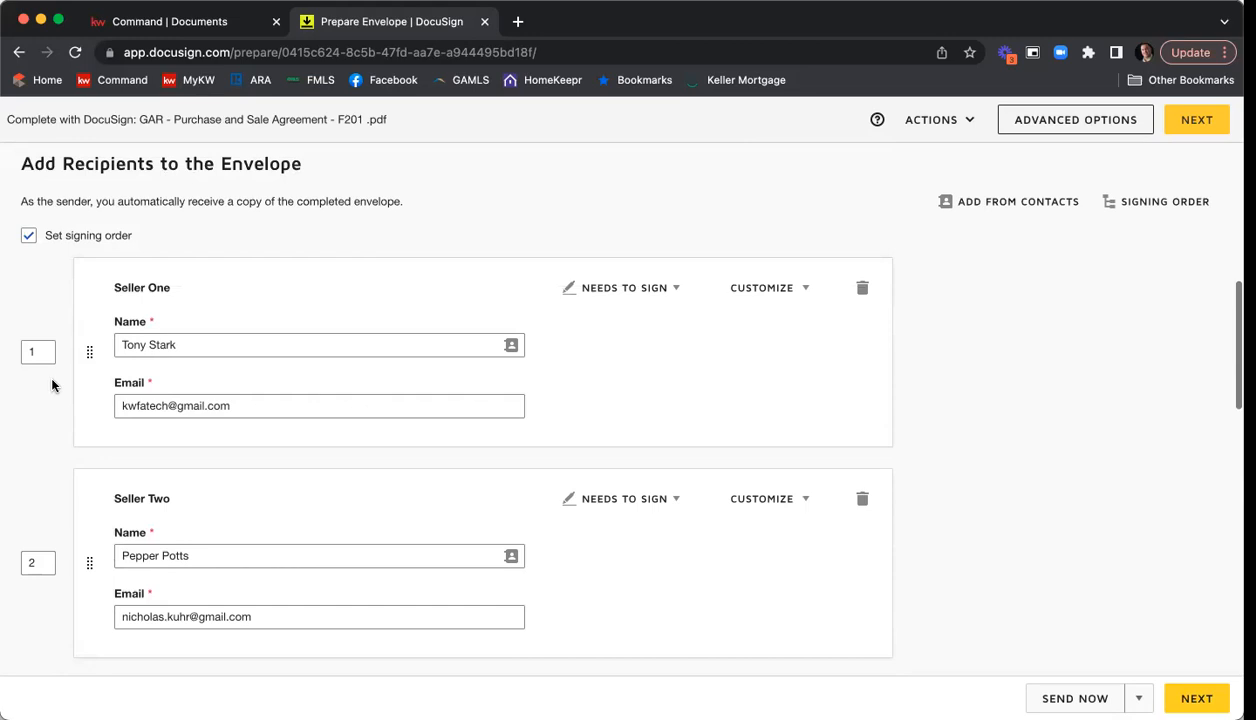
scroll(52, 385, "down", 3)
scroll(52, 384, "down", 5)
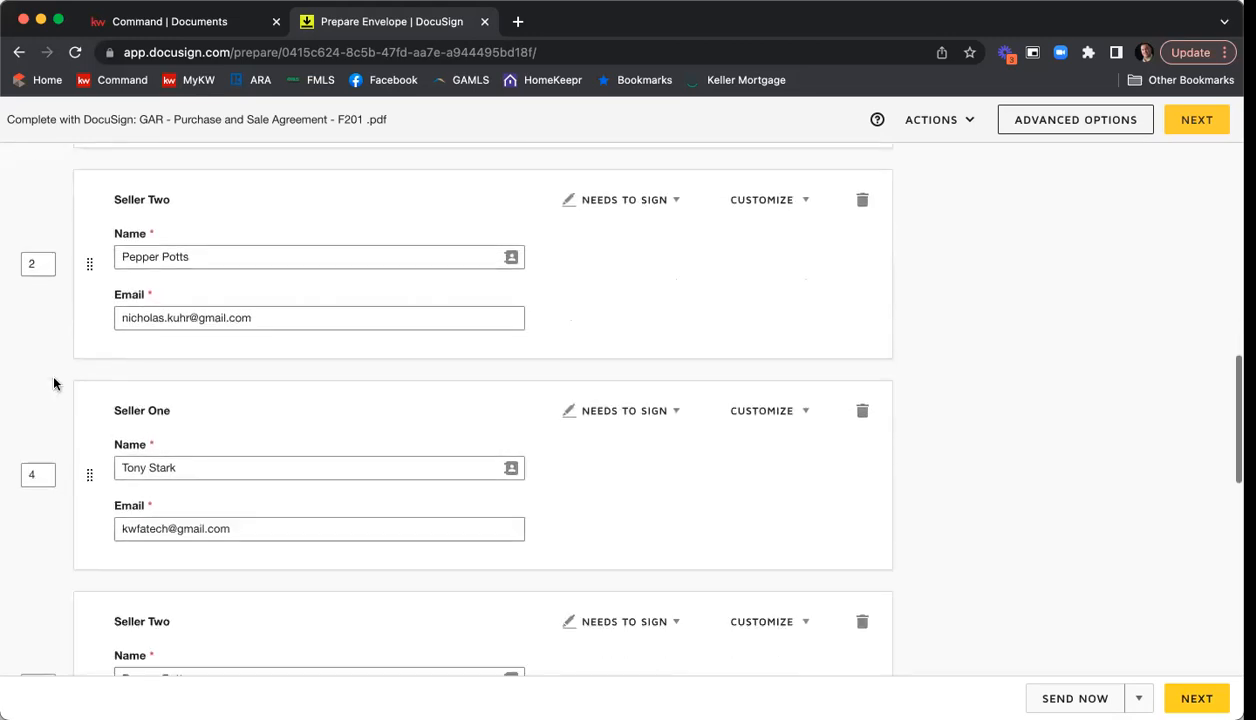
left_click_drag(42, 455, 3, 457)
type("1")
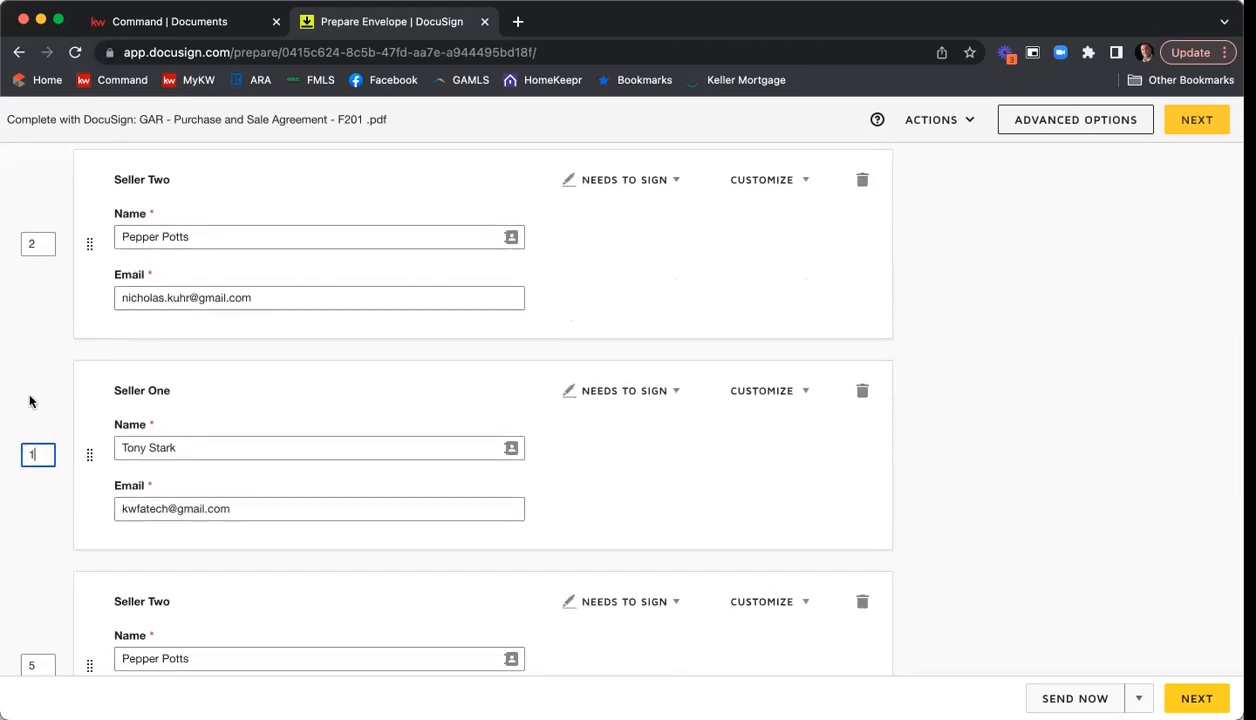
Set the signing order of the duplicate Seller Two recipient to 2 and of the Listing Agent to 3.
left_click_drag(40, 457, 17, 463)
left_click(40, 457)
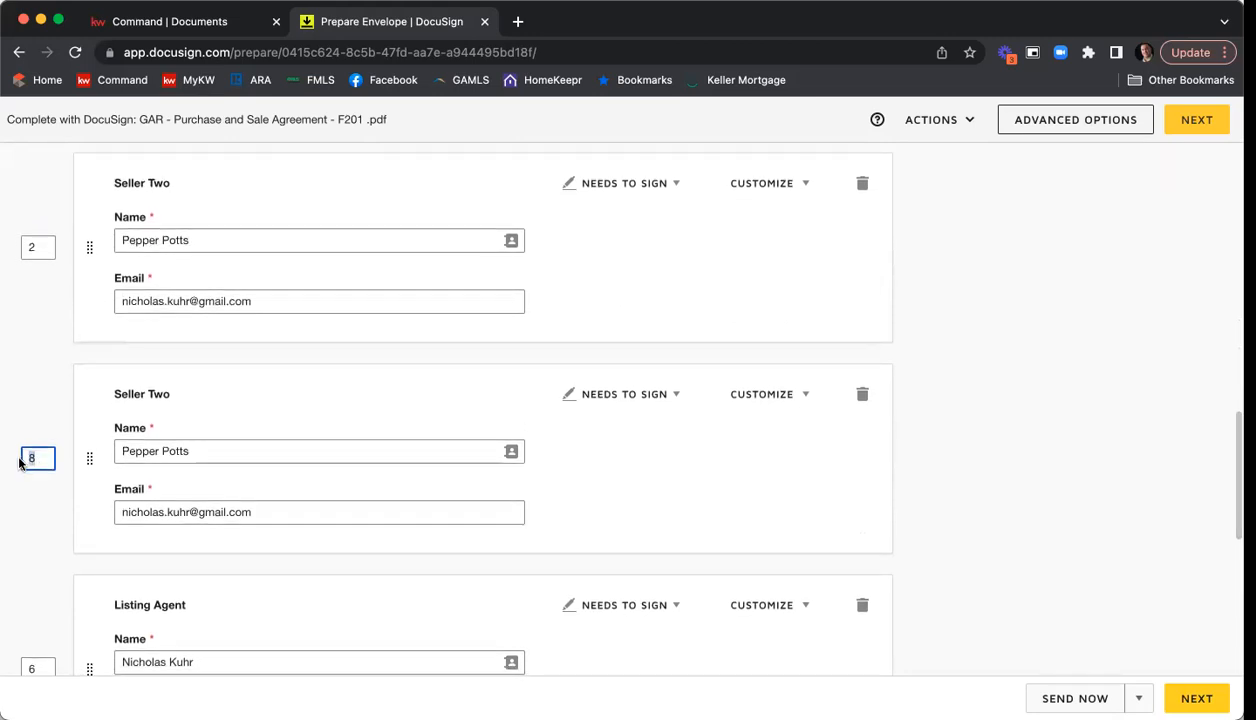
type("2")
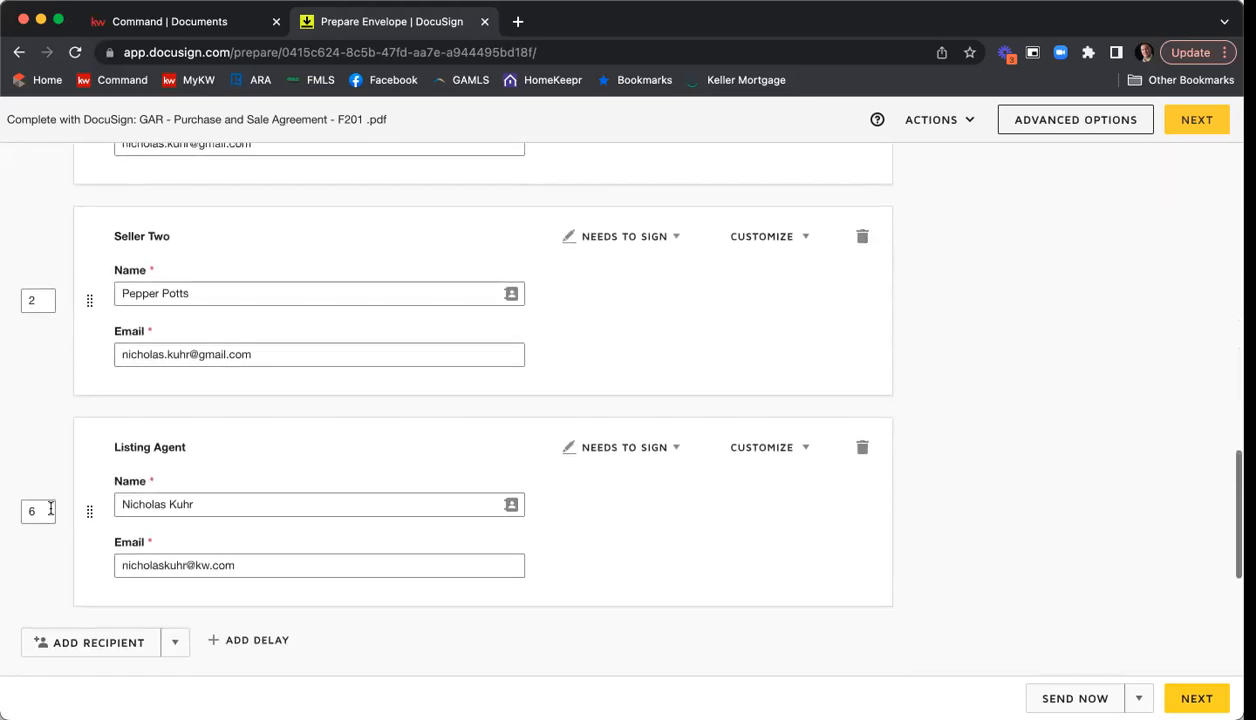
left_click(40, 510)
left_click_drag(38, 510, 20, 511)
type("3")
Show the available signing action options for the first Seller One recipient.
scroll(61, 448, "up", 4)
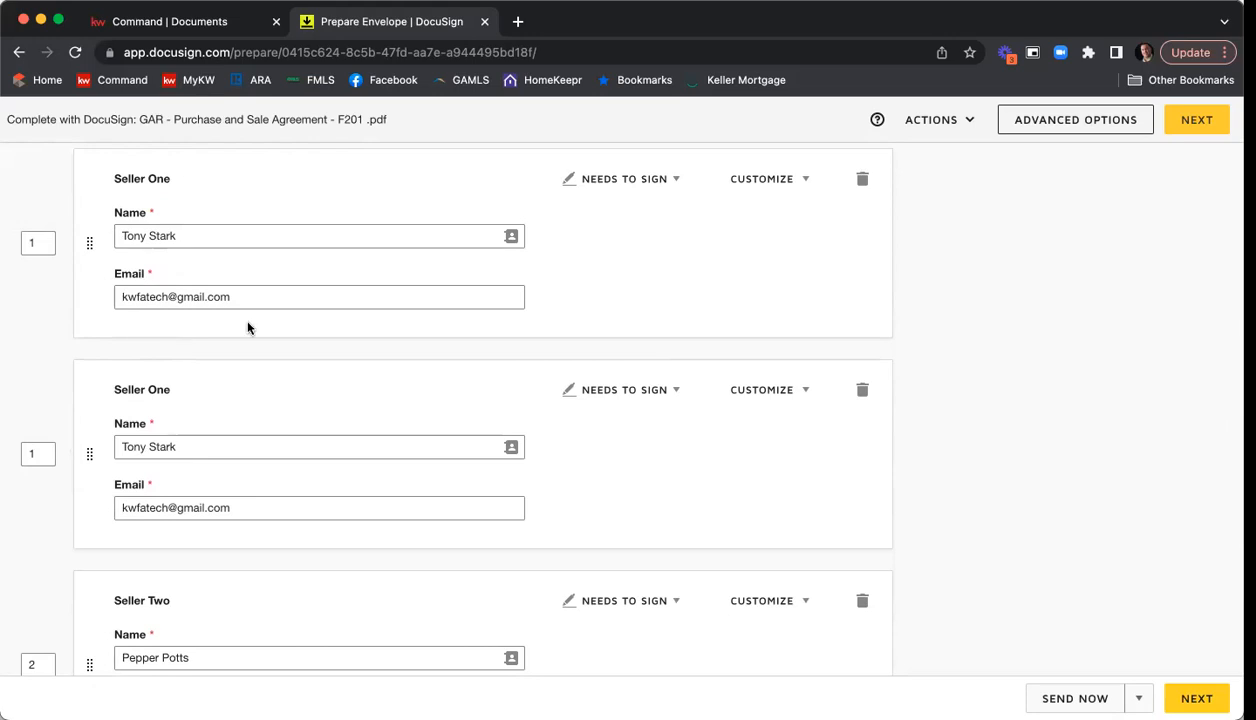
scroll(90, 240, "up", 2)
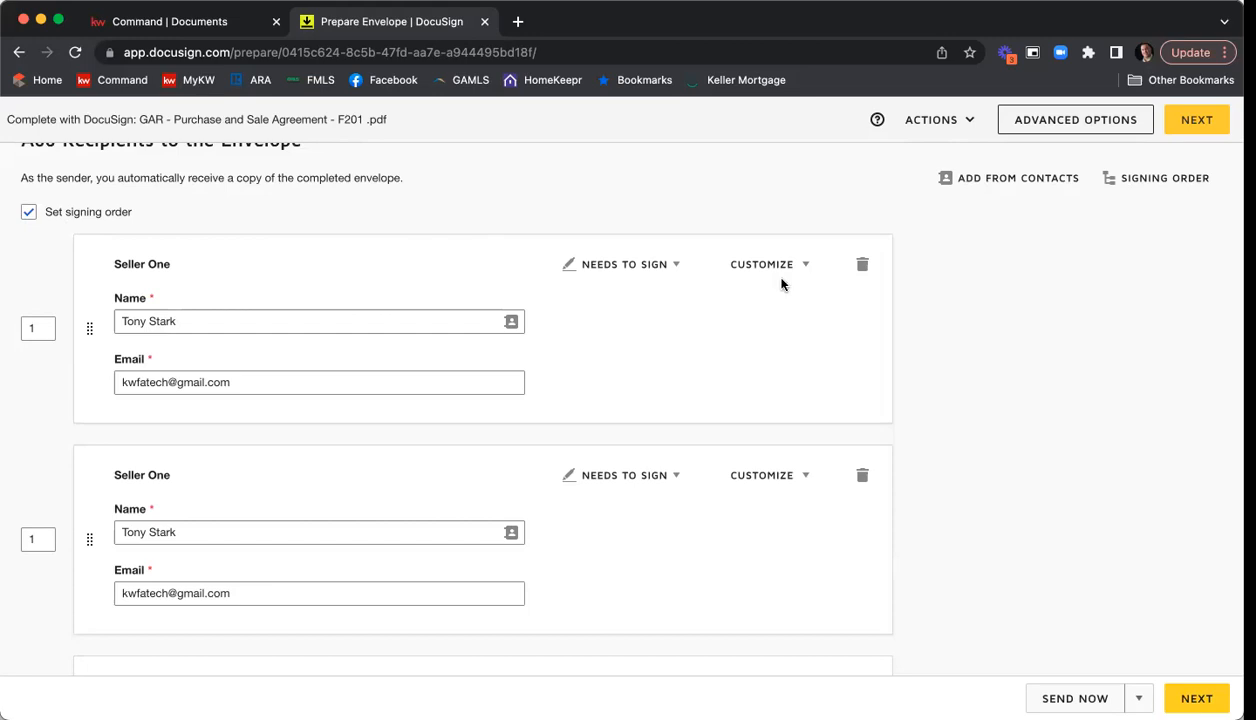
left_click(676, 266)
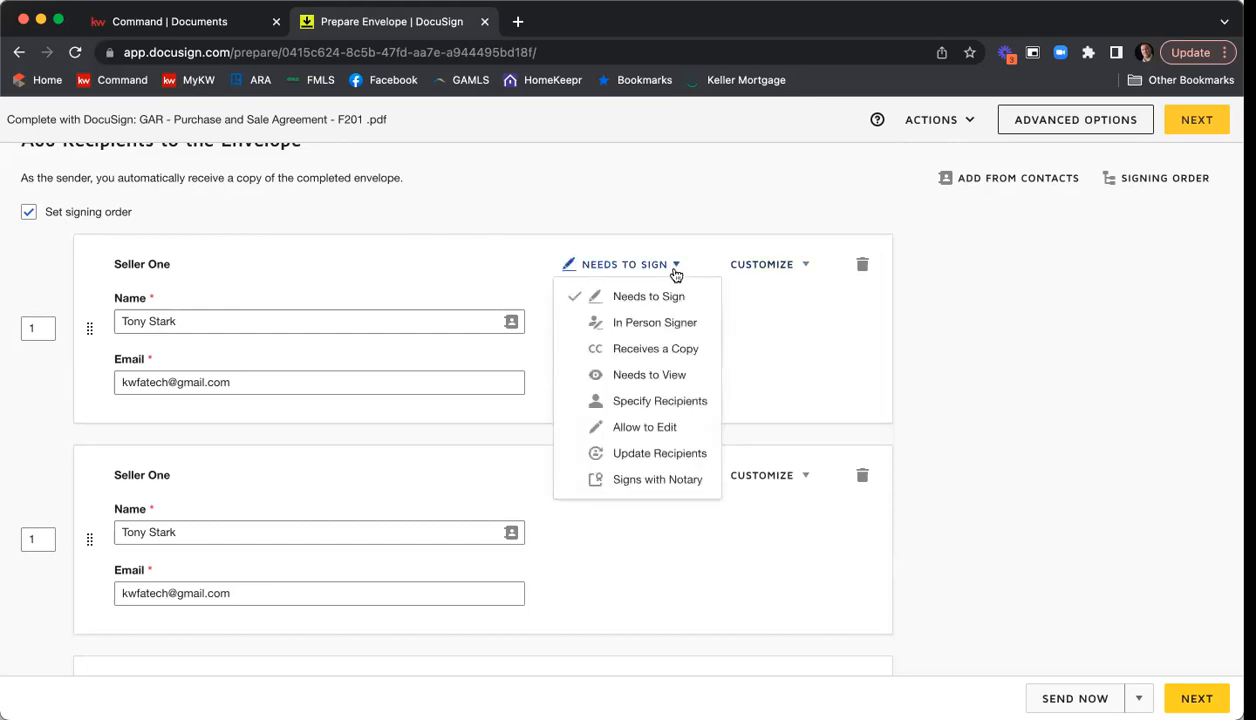
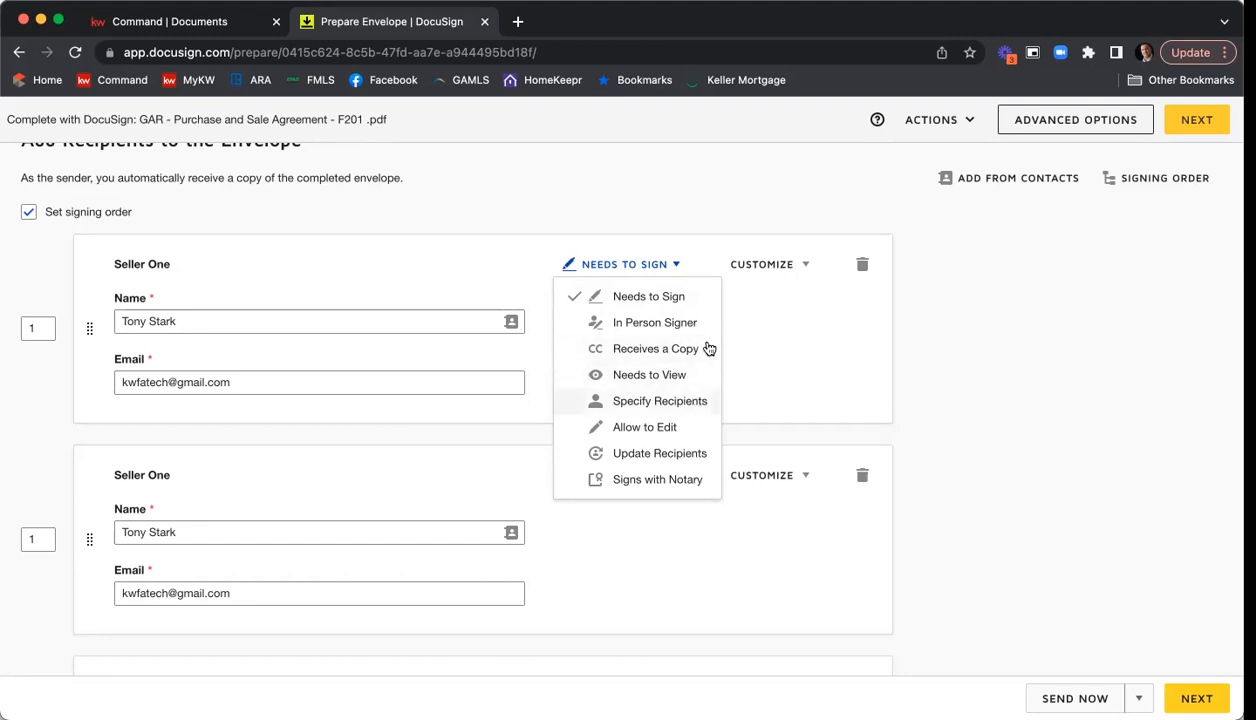
Try adding an access code for the first Seller One recipient, entering the code and removing it again.
left_click(776, 320)
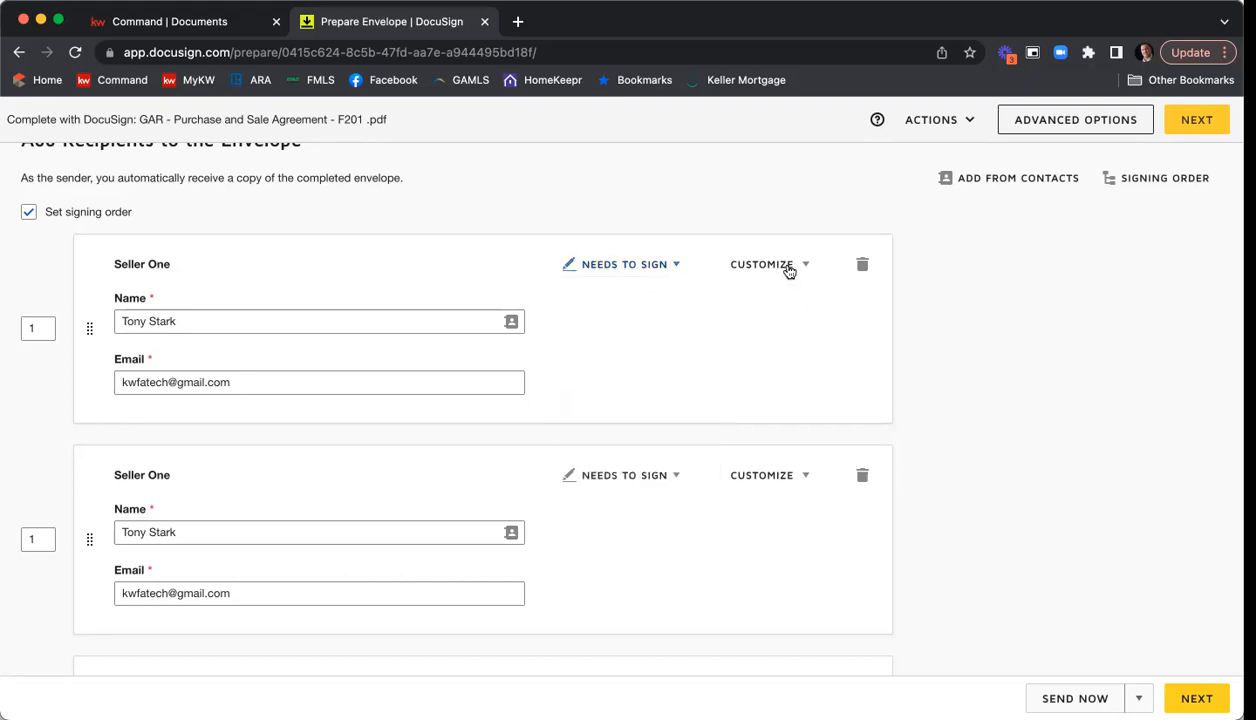
left_click(803, 267)
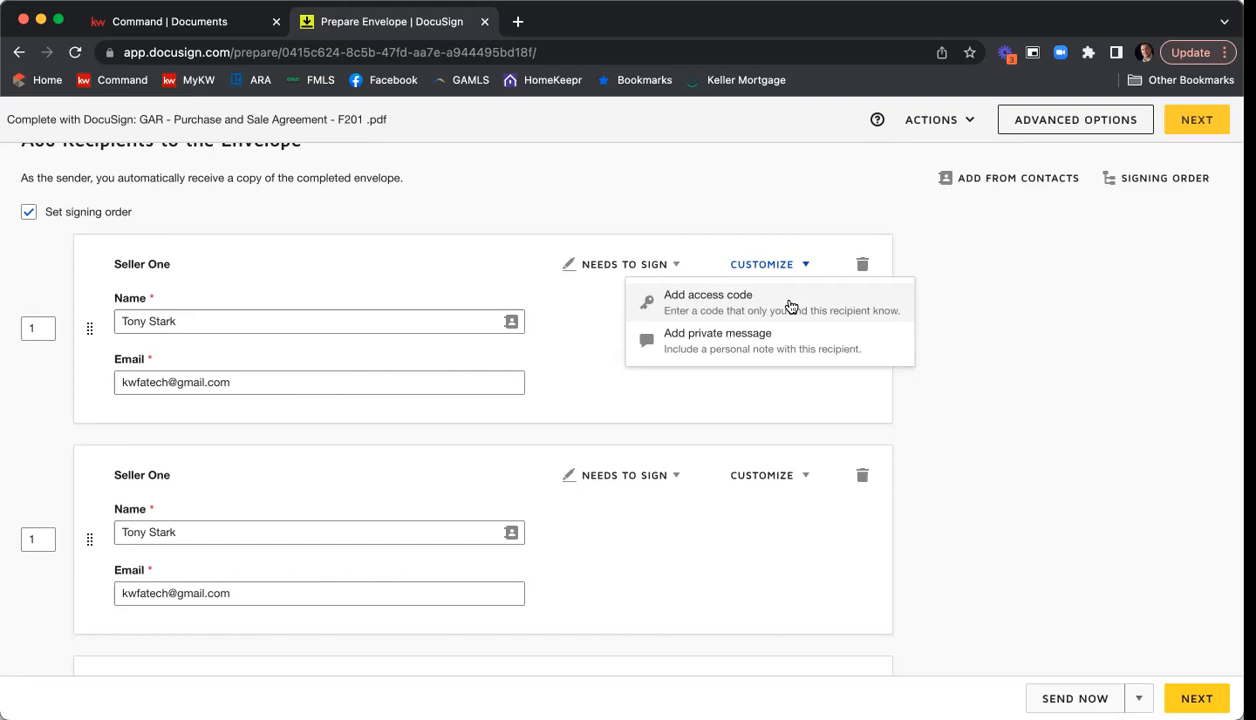
left_click(790, 306)
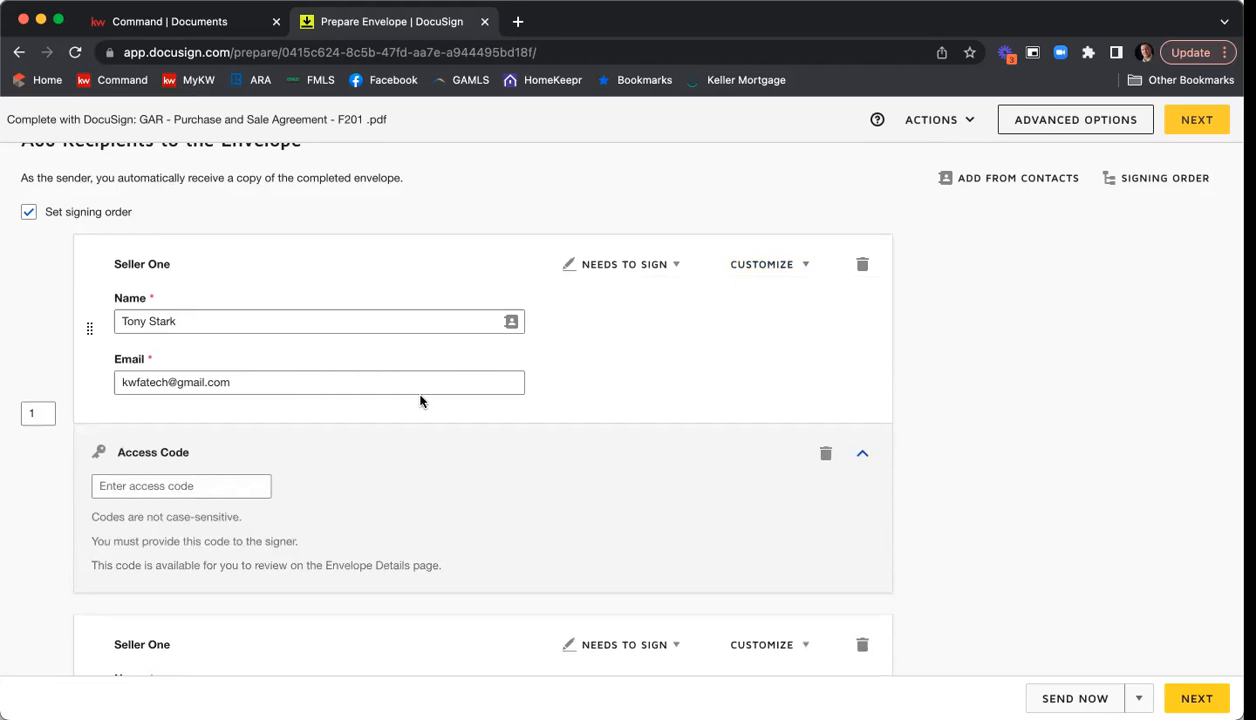
left_click(167, 480)
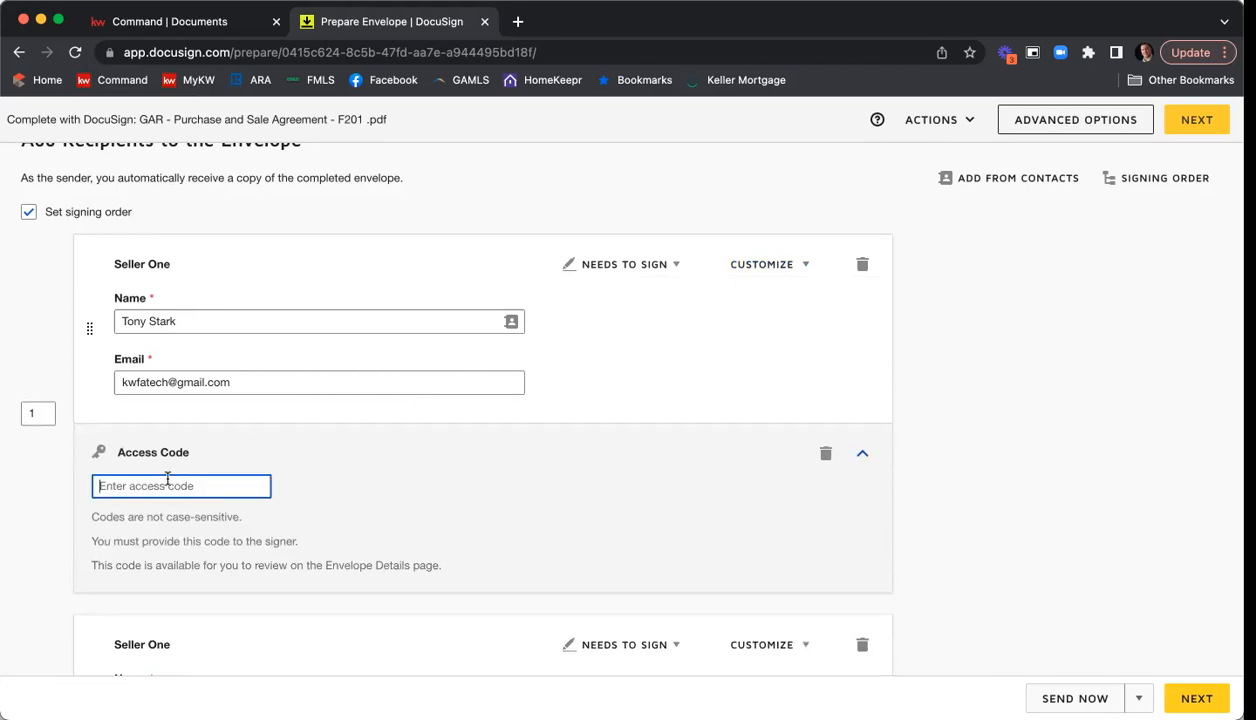
type("12345")
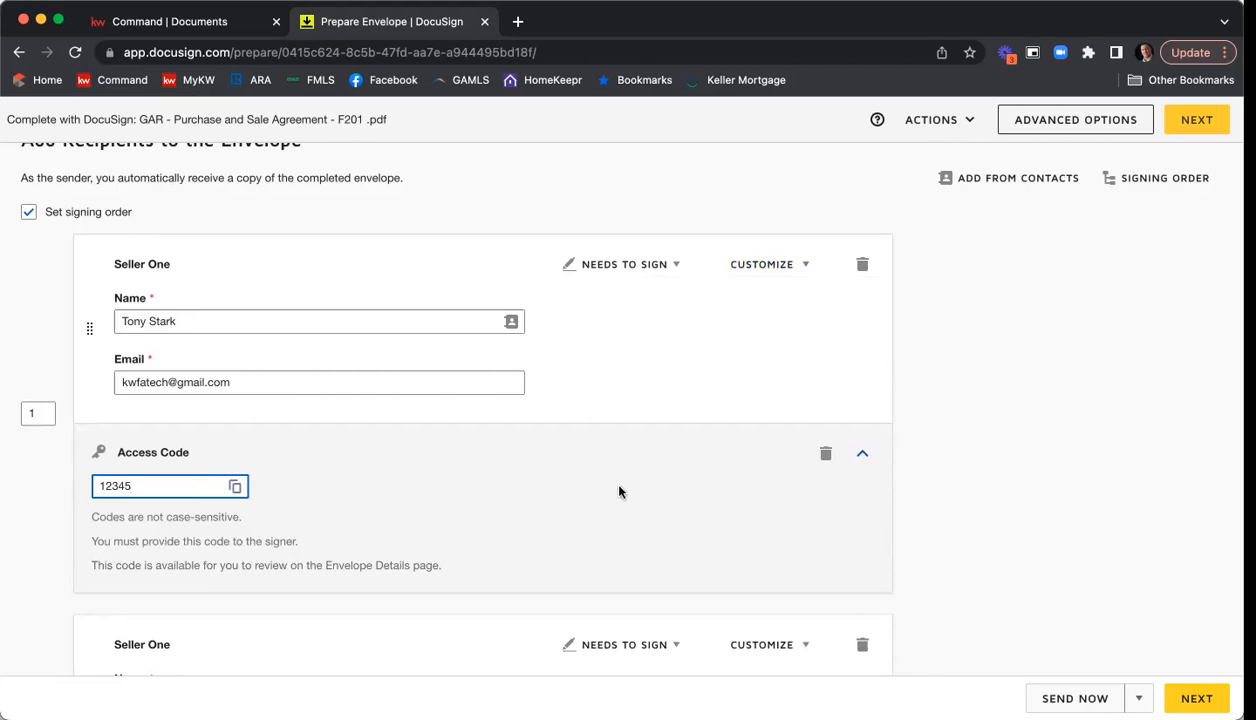
left_click(826, 455)
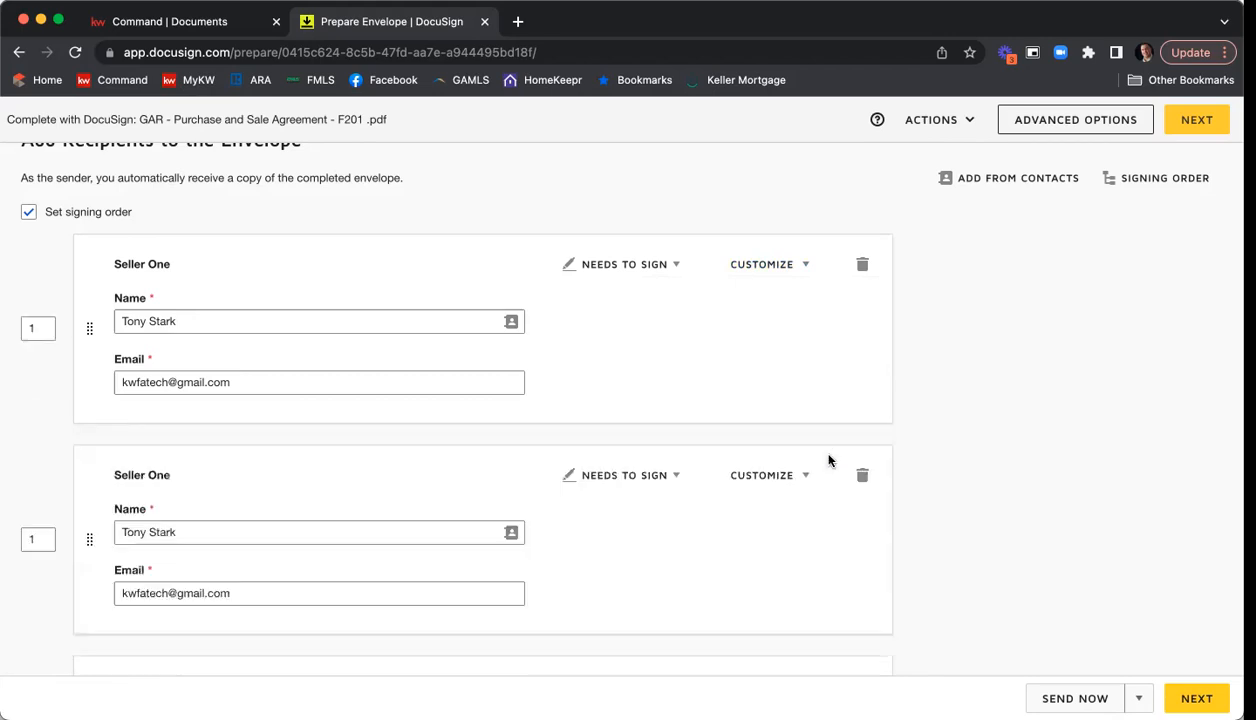
Add a private message greeting the first Seller One recipient: "Please be sure to fill in all of the information on the SPD and CAD.", signed by the agent.
left_click(776, 264)
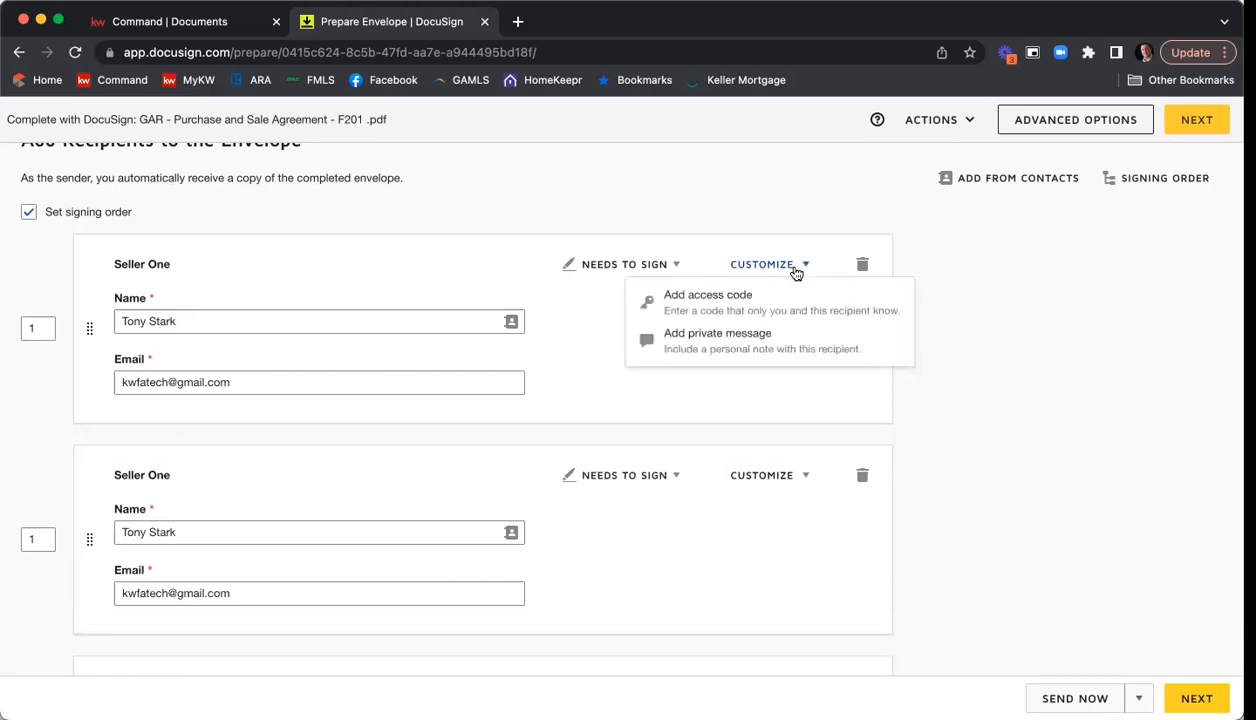
left_click(782, 352)
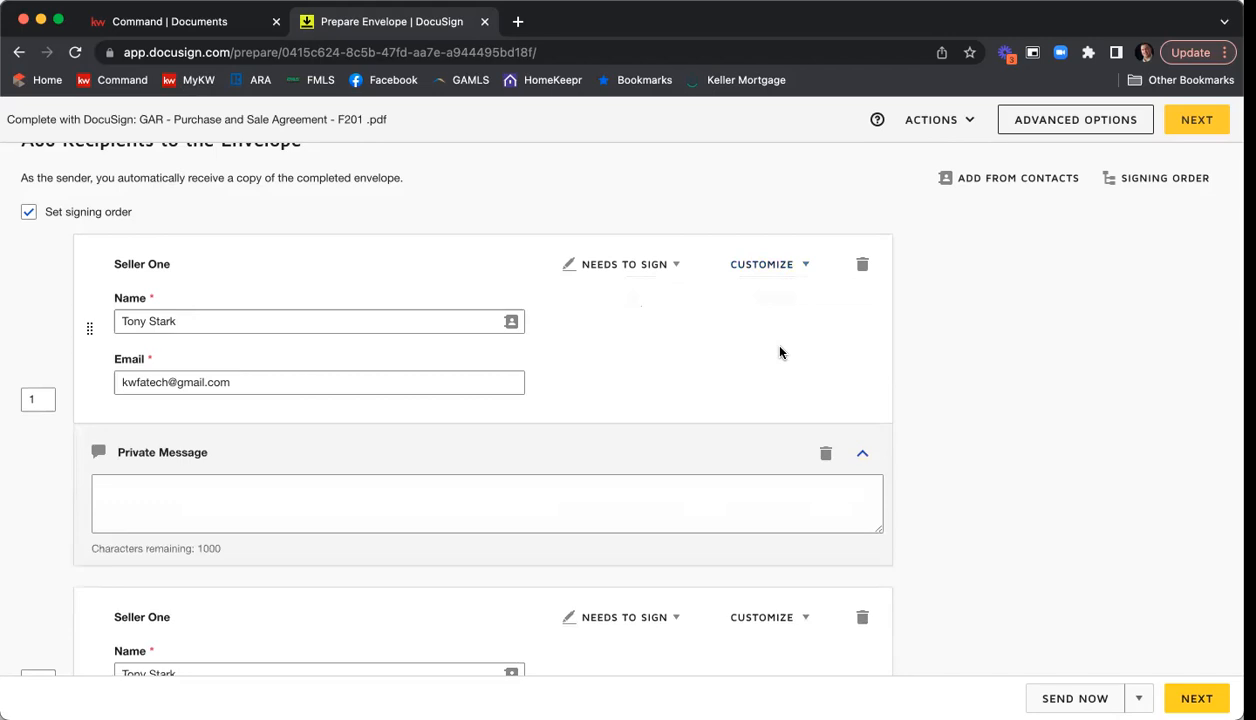
left_click(491, 497)
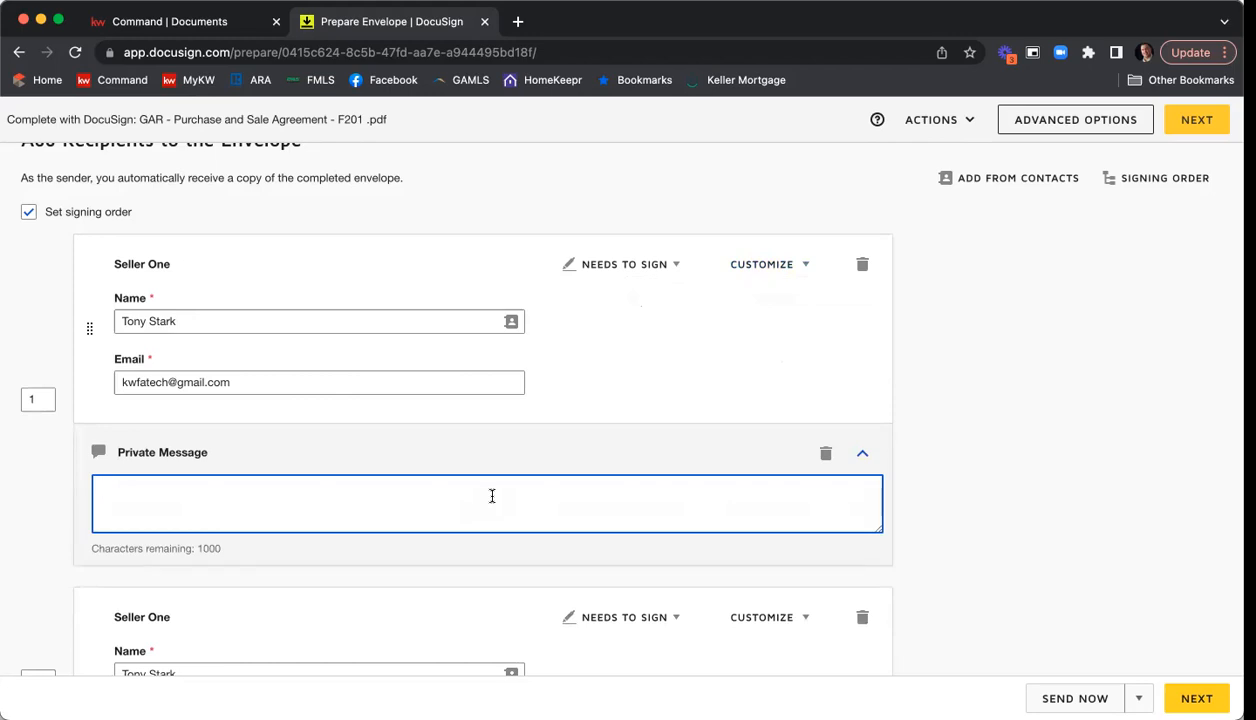
type("Hi Tony,")
key("Return")
type("Please be sure to f")
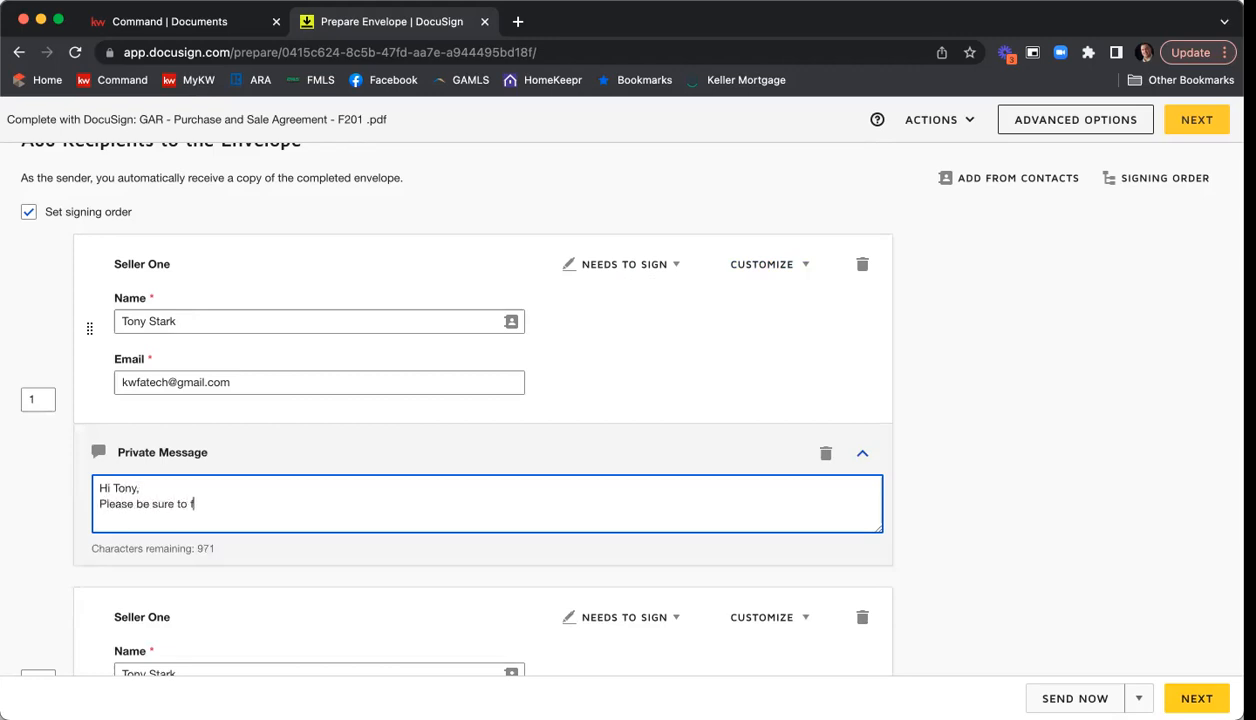
type("ill in all of the information on the SPD ")
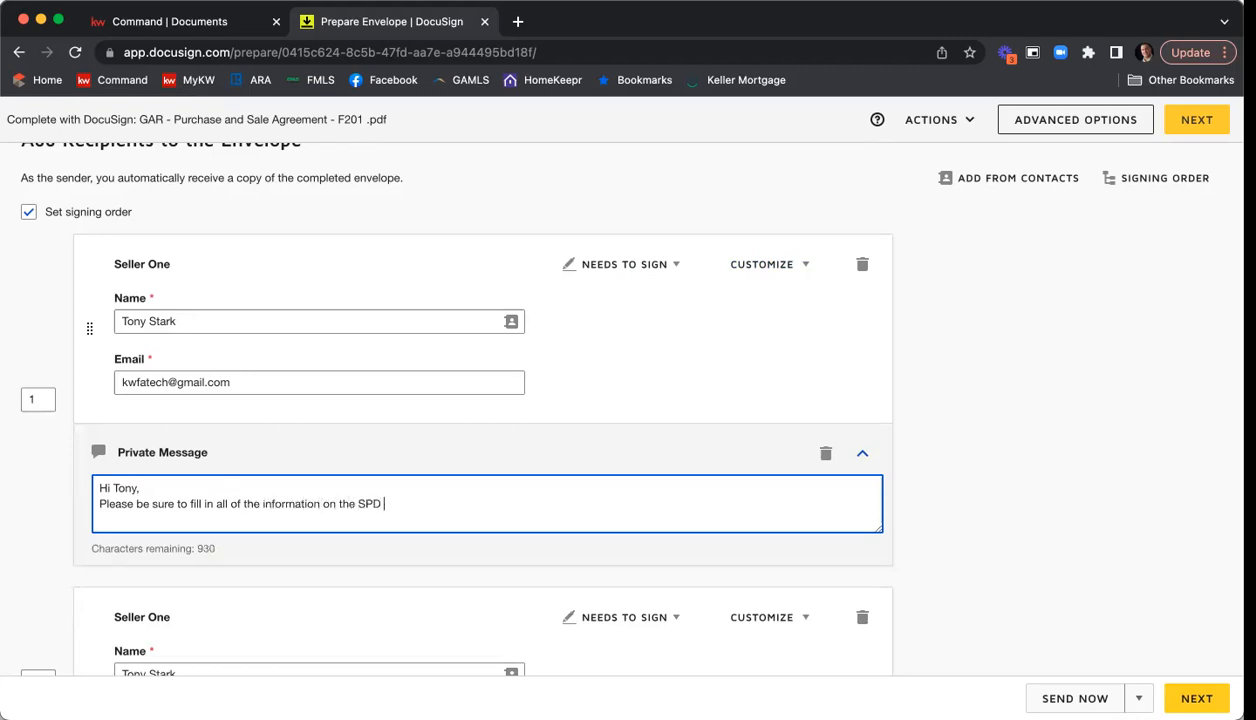
type("and CAD.")
key("Return")
type("Thank you,")
key("Return")
type("Nick")
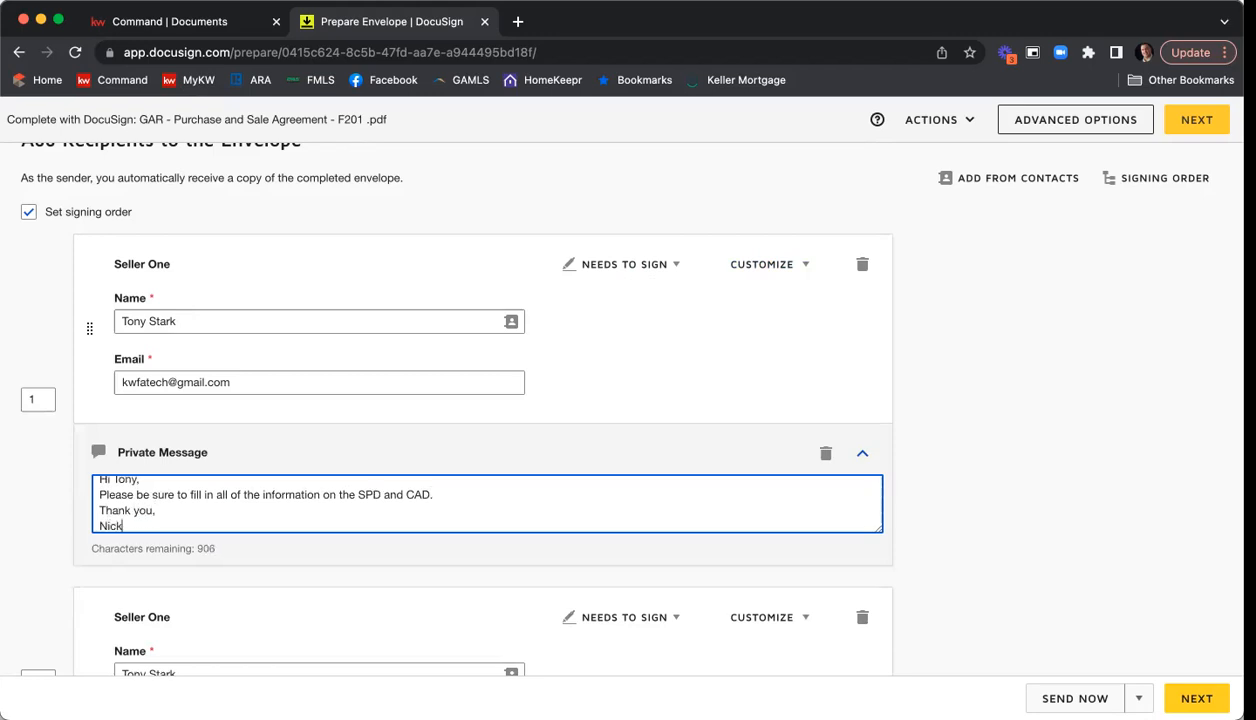
left_click(1055, 352)
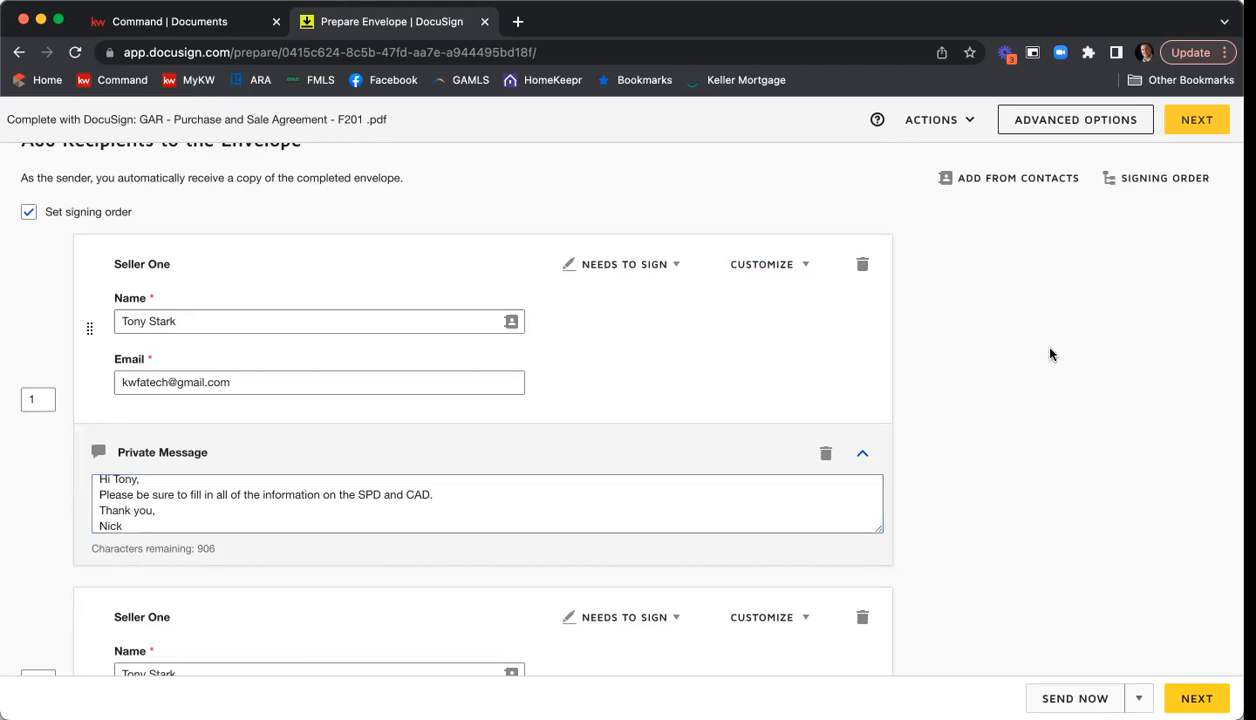
Replace the email subject for all recipients with "Please Docusign", the property's street address and "ESLA & PSA".
scroll(1031, 297, "down", 1)
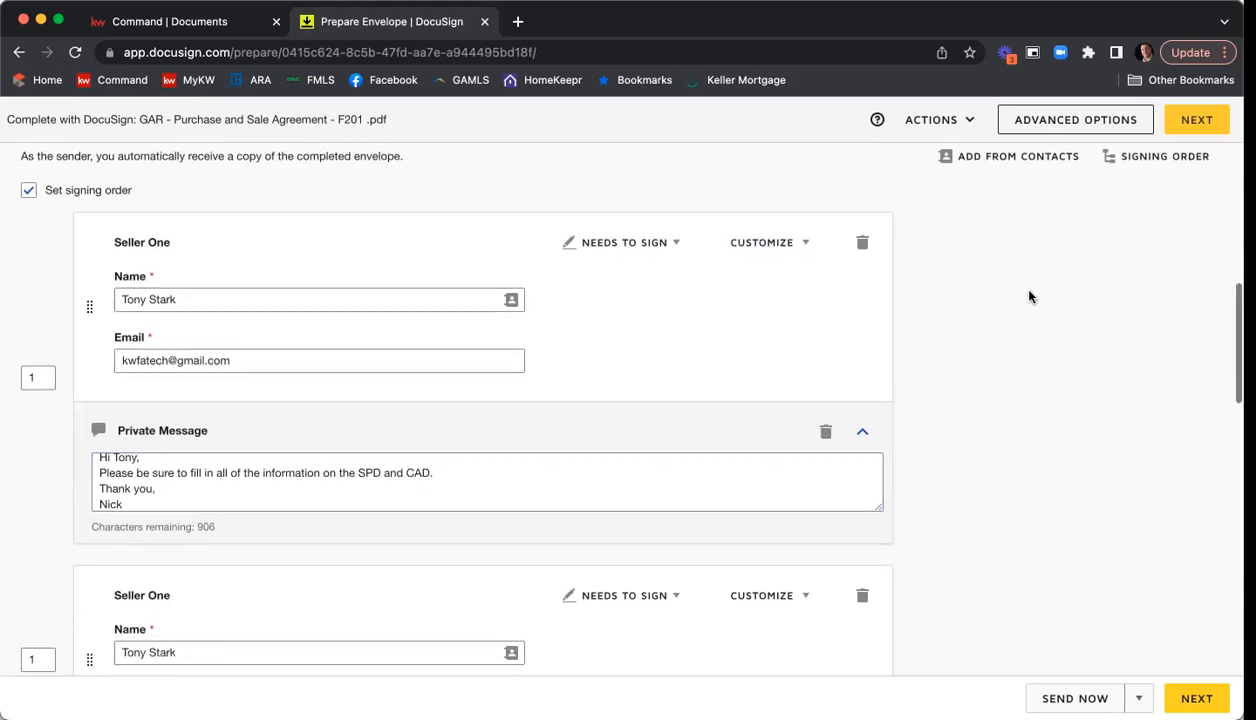
scroll(1031, 297, "down", 2)
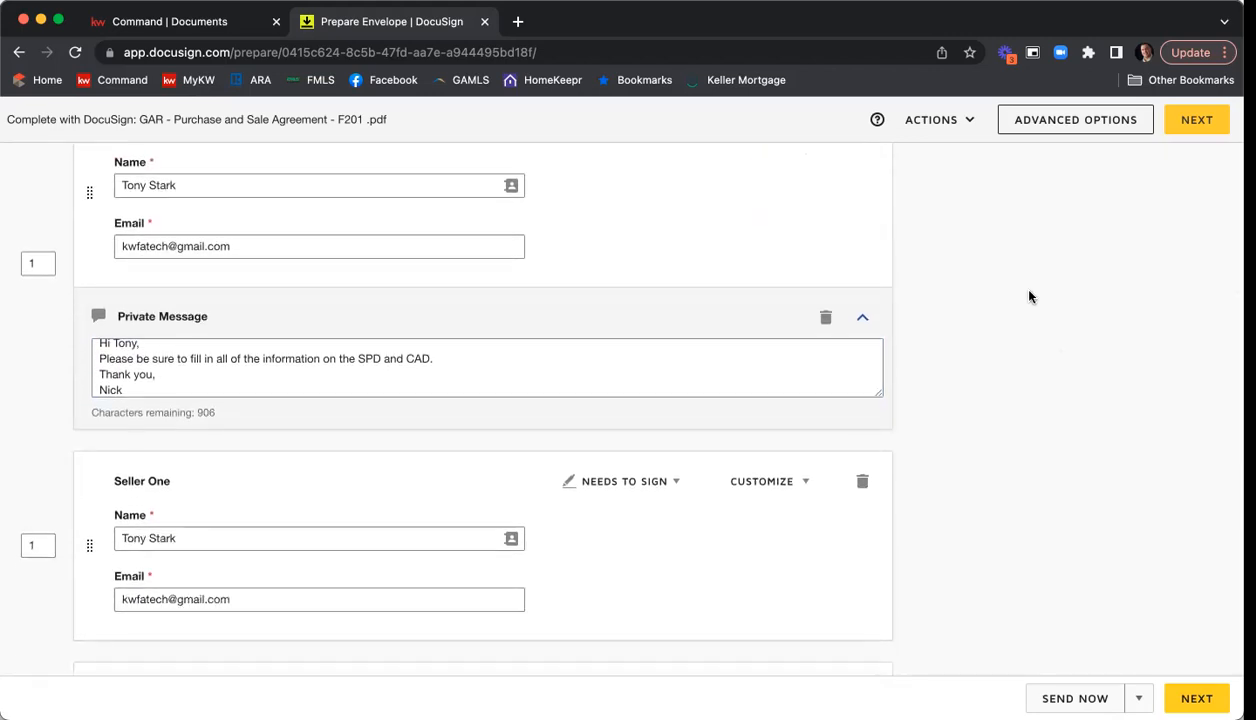
scroll(1031, 297, "up", 3)
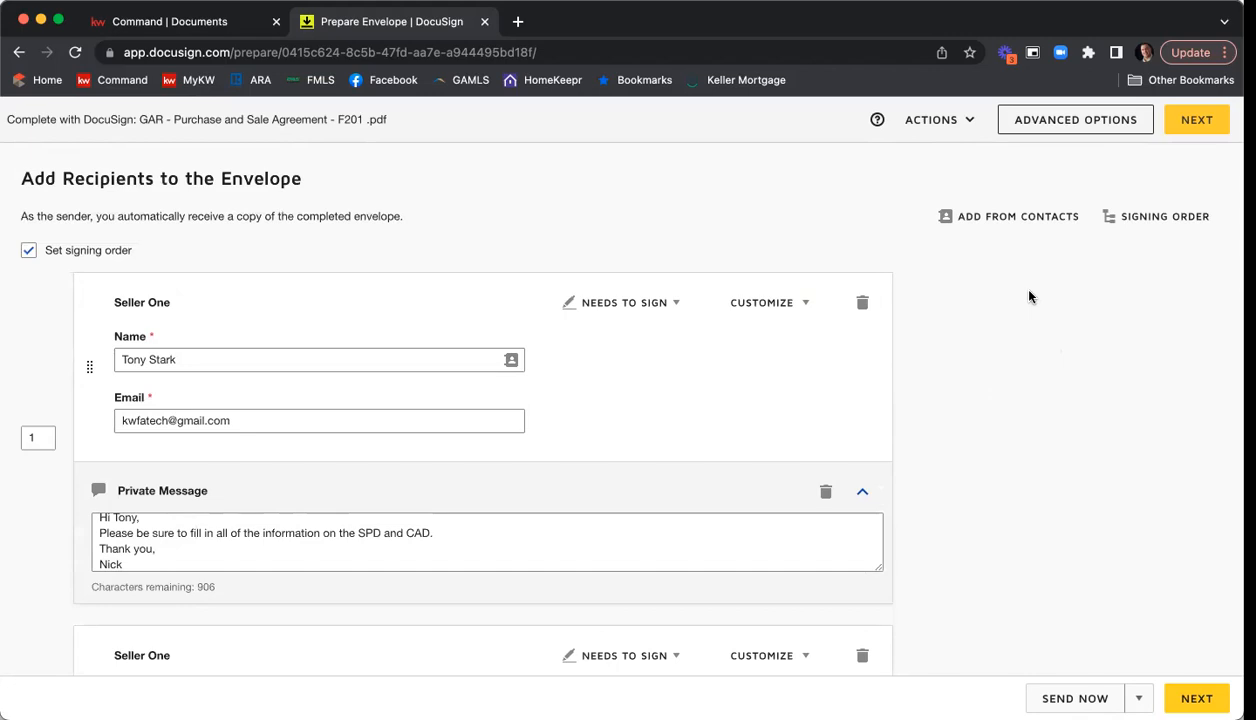
scroll(1031, 297, "down", 5)
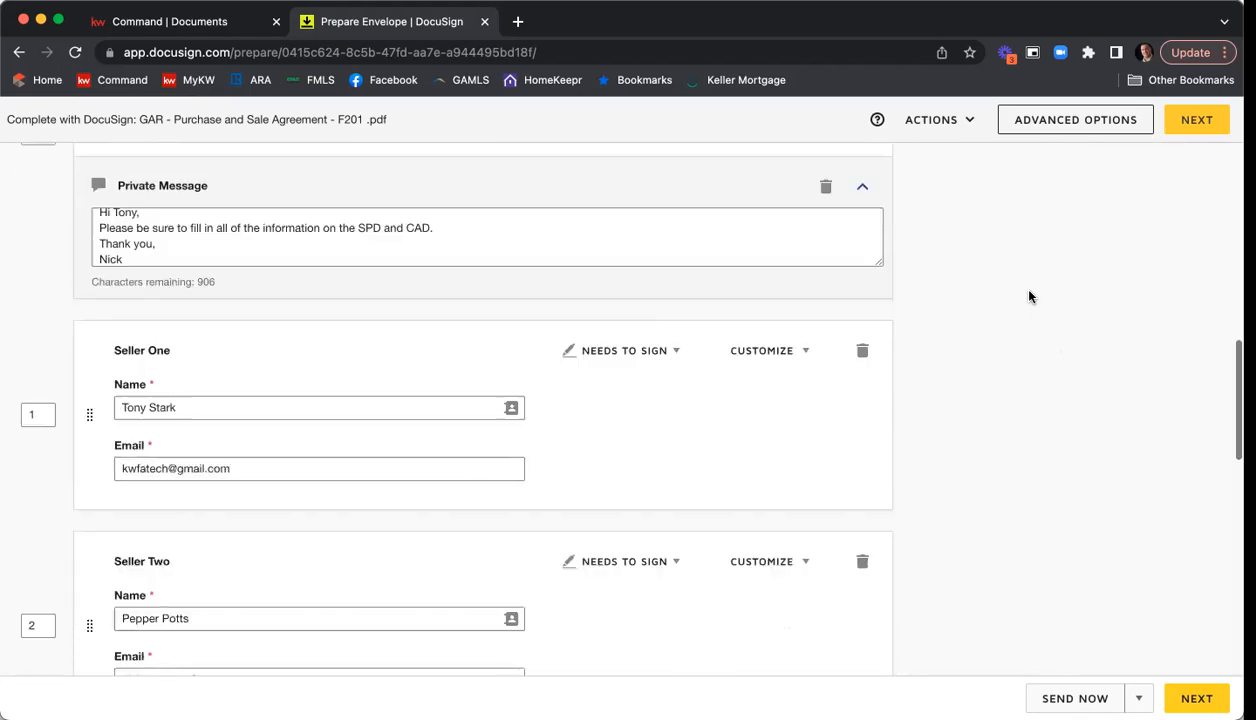
scroll(1031, 297, "down", 5)
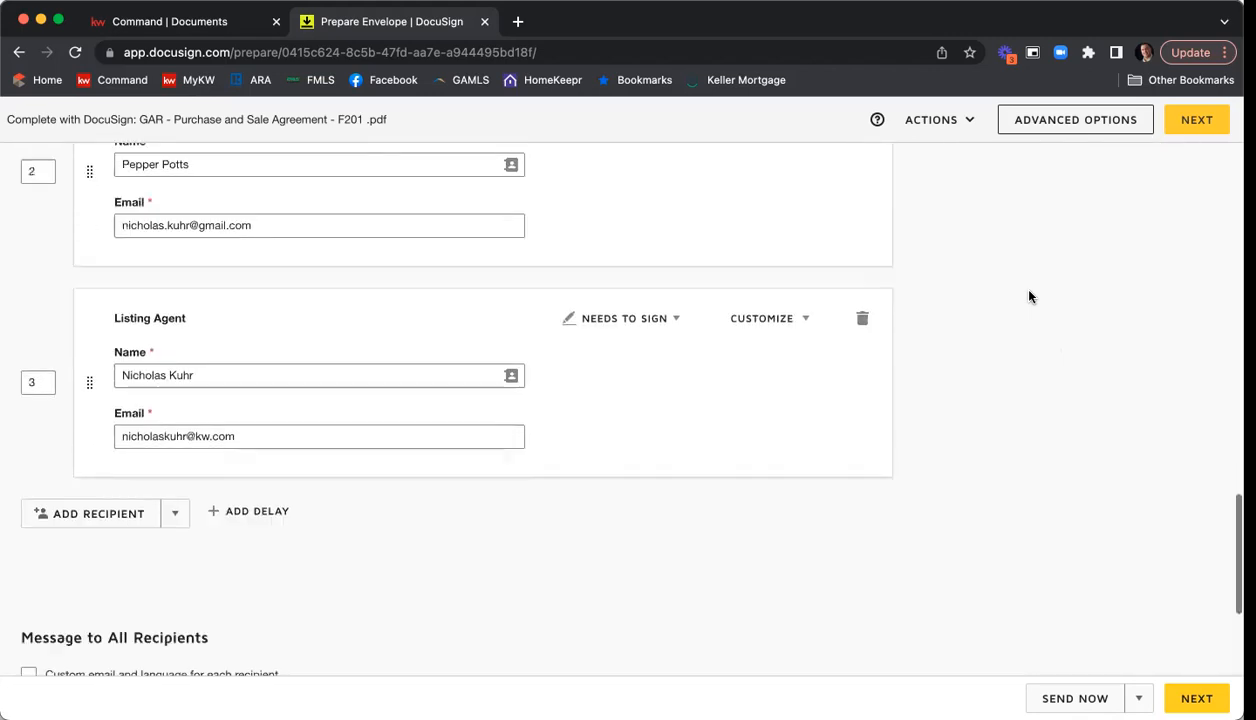
scroll(1031, 297, "down", 2)
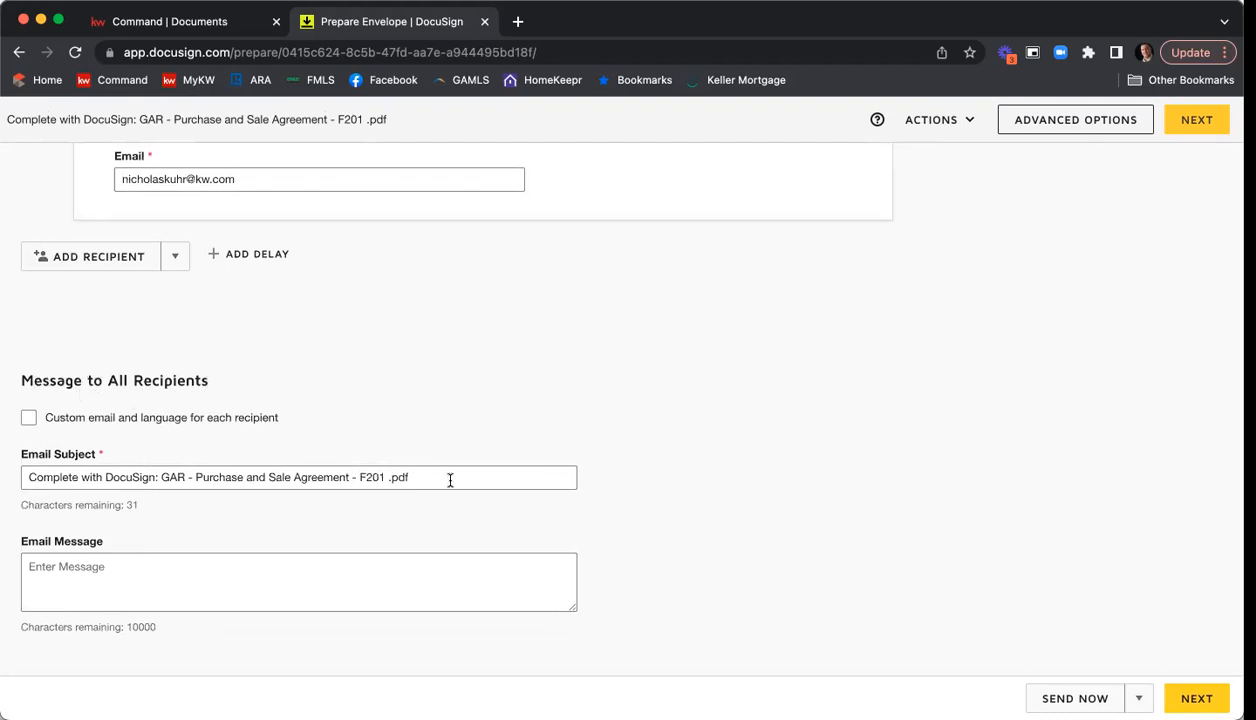
left_click_drag(446, 472, 3, 467)
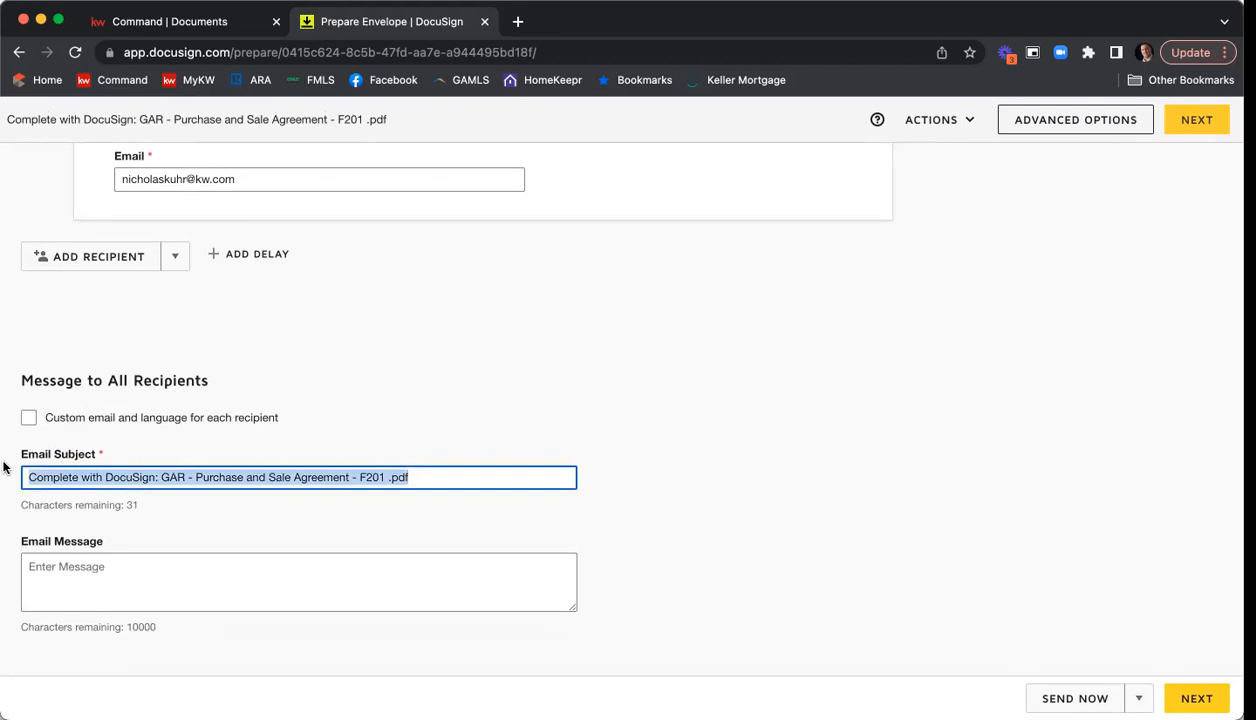
type("Please Docusign 1234 Main St ESLA & PSA")
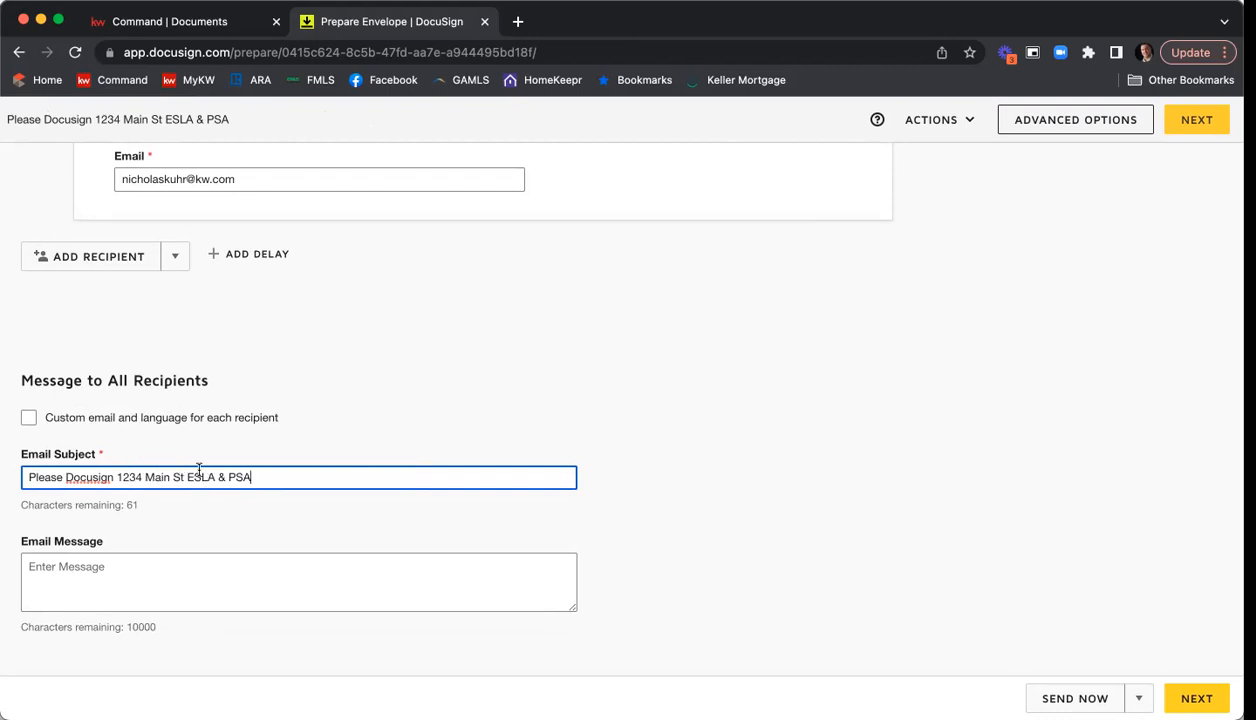
Write an email message asking both sellers to review and sign all of the forms for the home sale, with "Thank you," and the agent's first name.
left_click(195, 559)
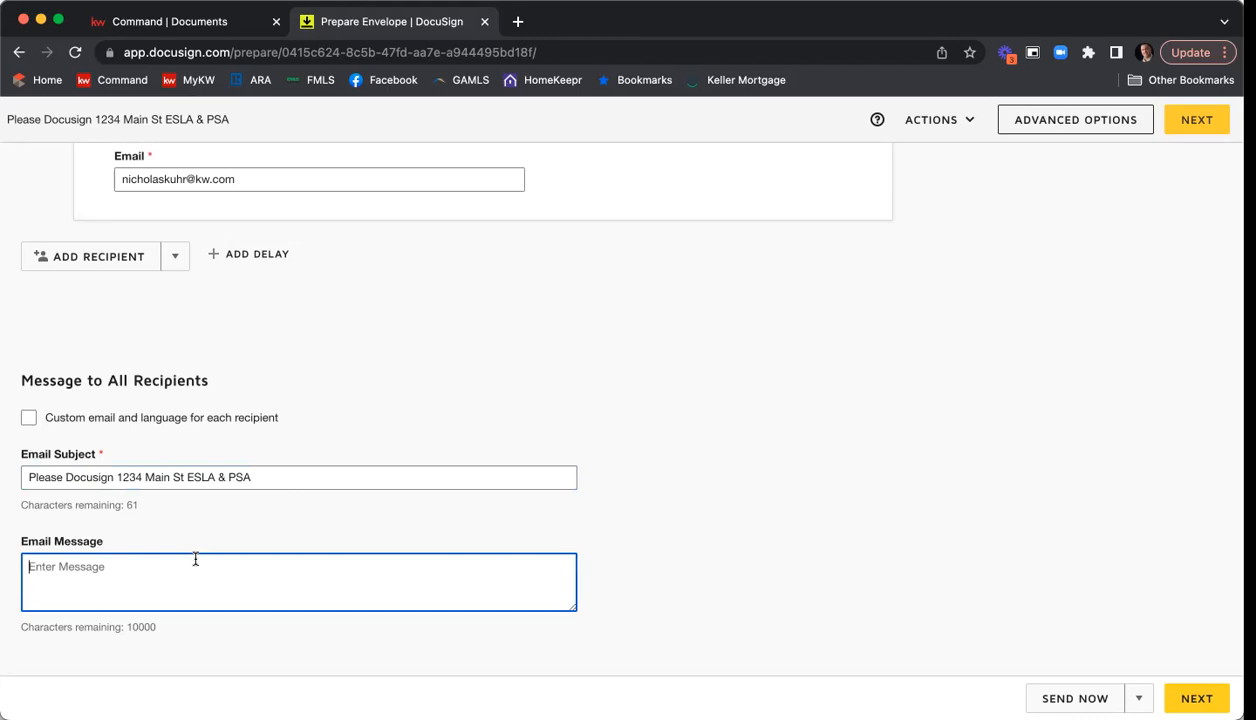
type("Hi Tony & Pepper,")
key("Return")
type("Plase")
key("BackSpace")
key("BackSpace")
key("BackSpace")
type("ease review and sign all of the forms for the sale of your home at 1243")
key("BackSpace")
key("BackSpace")
type("34 Main S")
key("Return")
type("Thank you,")
key("Return")
type("Nick")
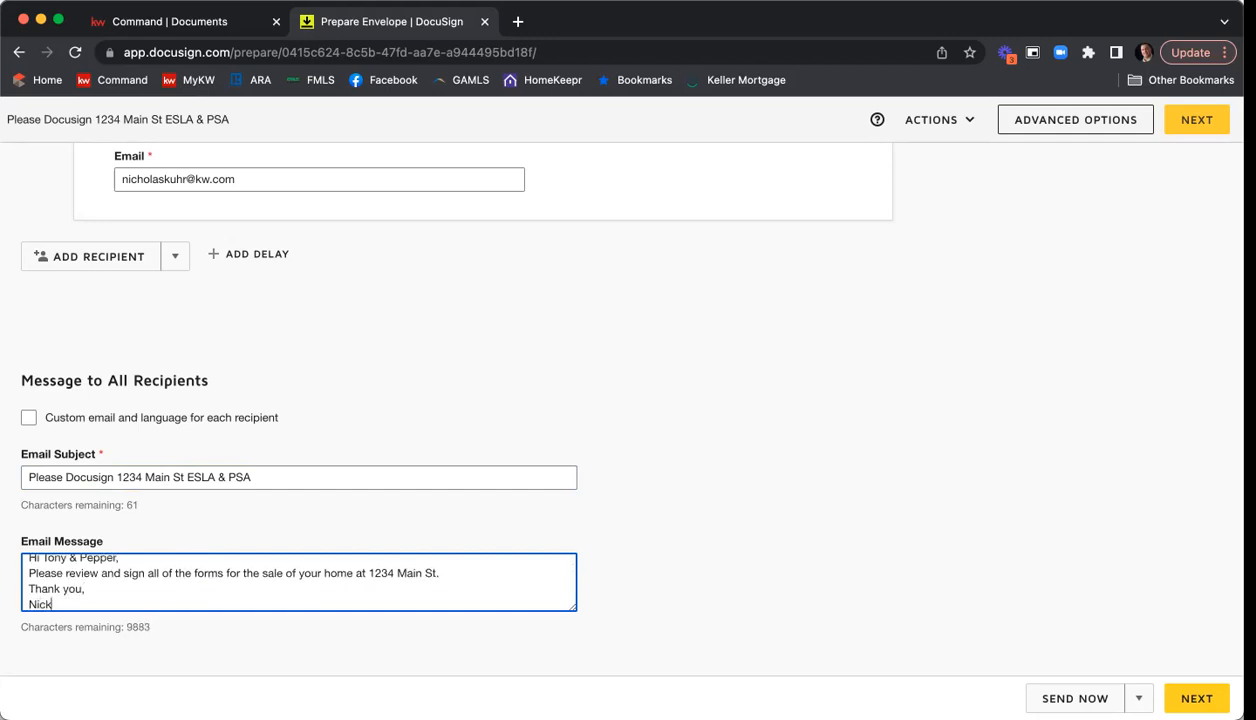
Review the envelope's documents, recipients, signing order and messages before continuing.
scroll(742, 396, "up", 3)
scroll(742, 396, "up", 15)
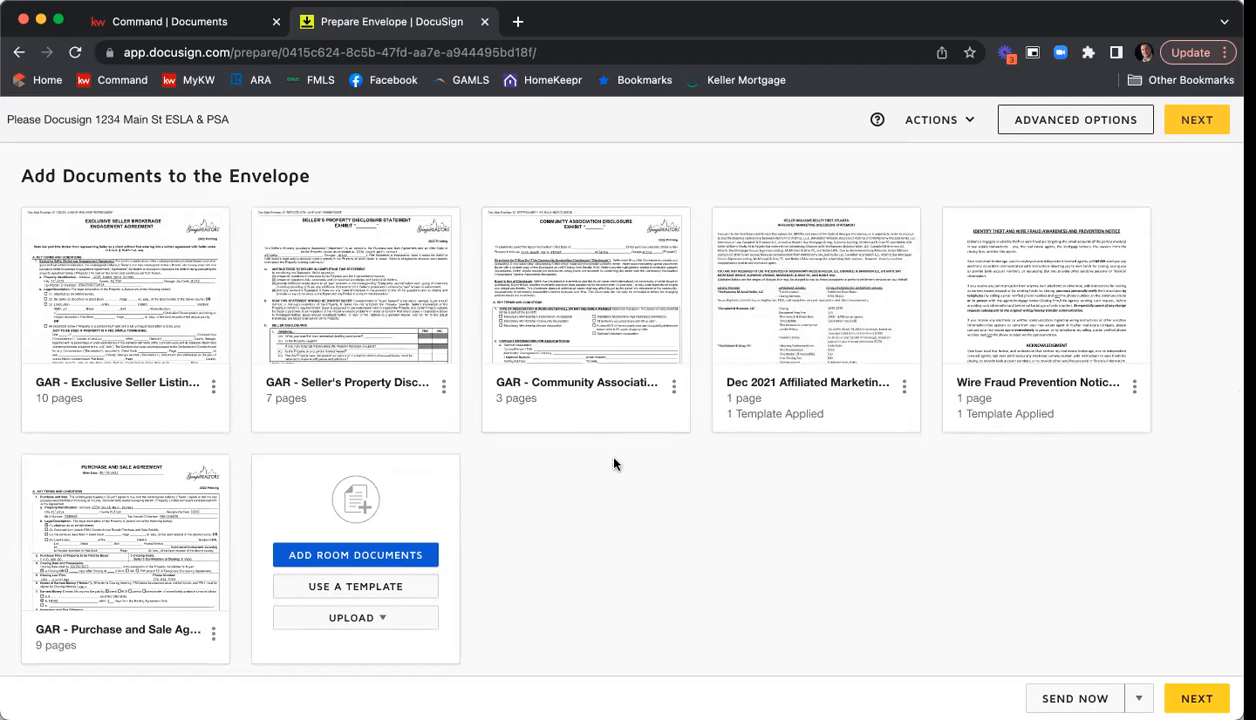
scroll(658, 448, "down", 3)
scroll(658, 448, "down", 4)
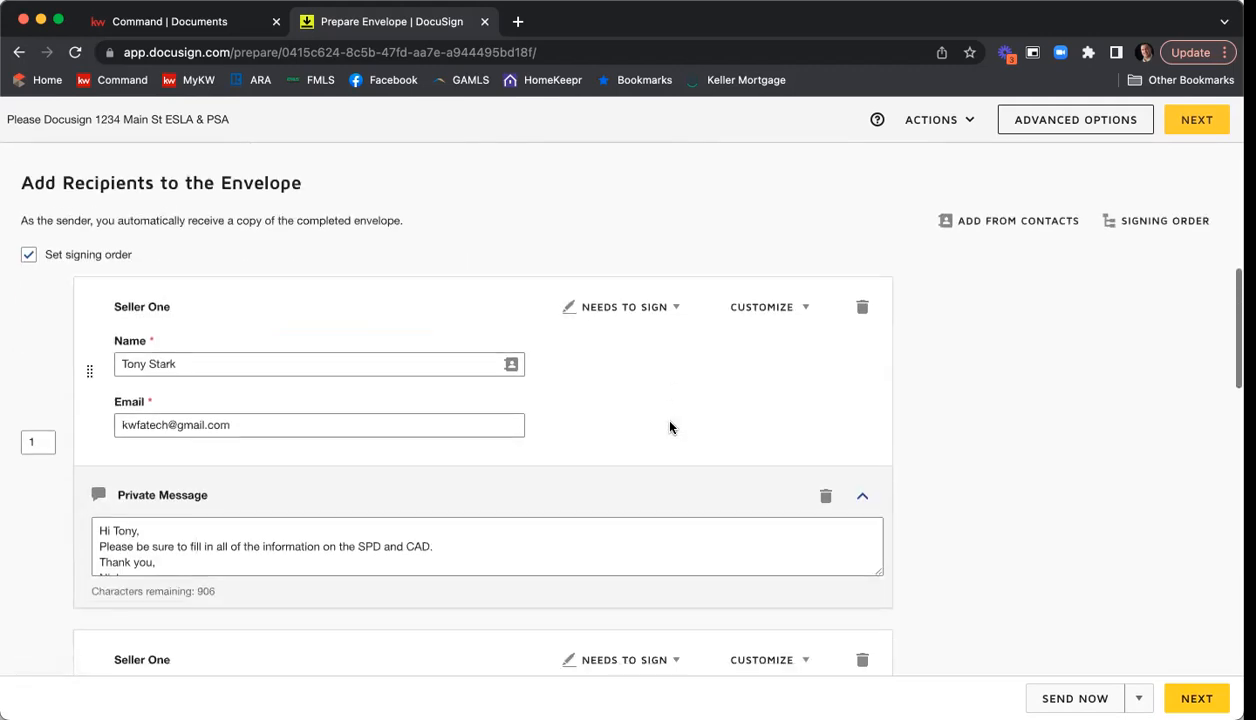
scroll(95, 380, "down", 2)
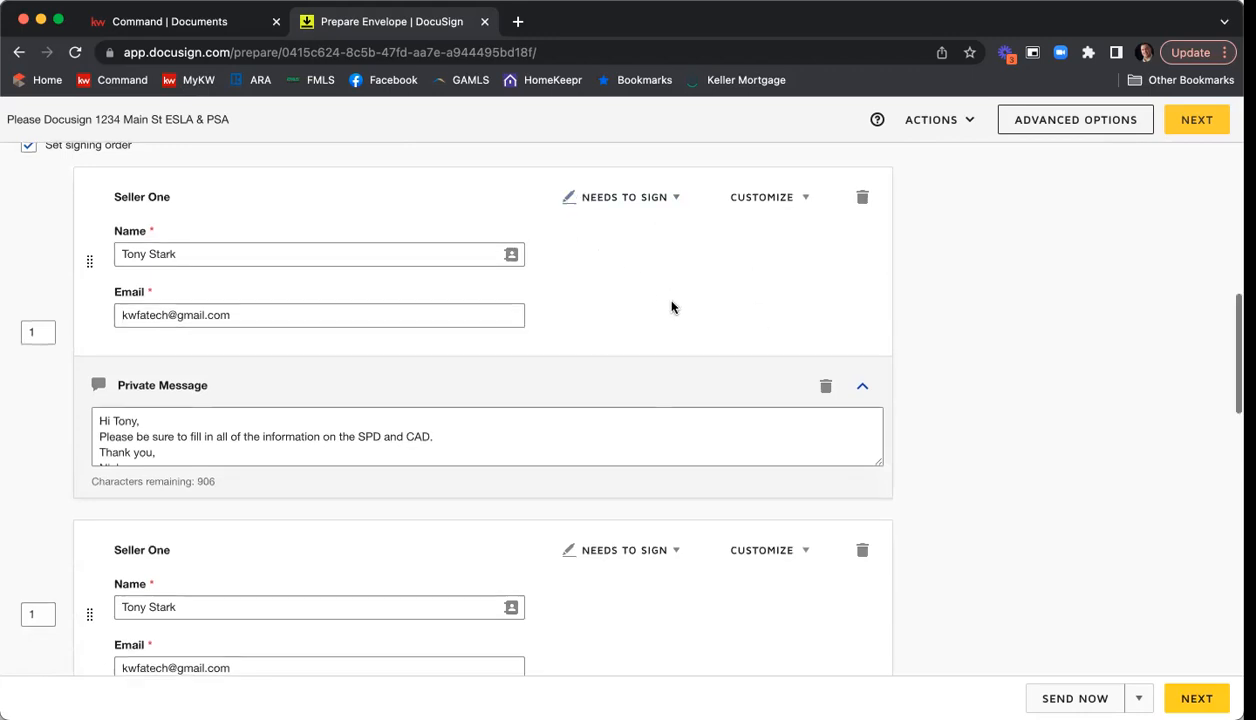
scroll(569, 350, "down", 1)
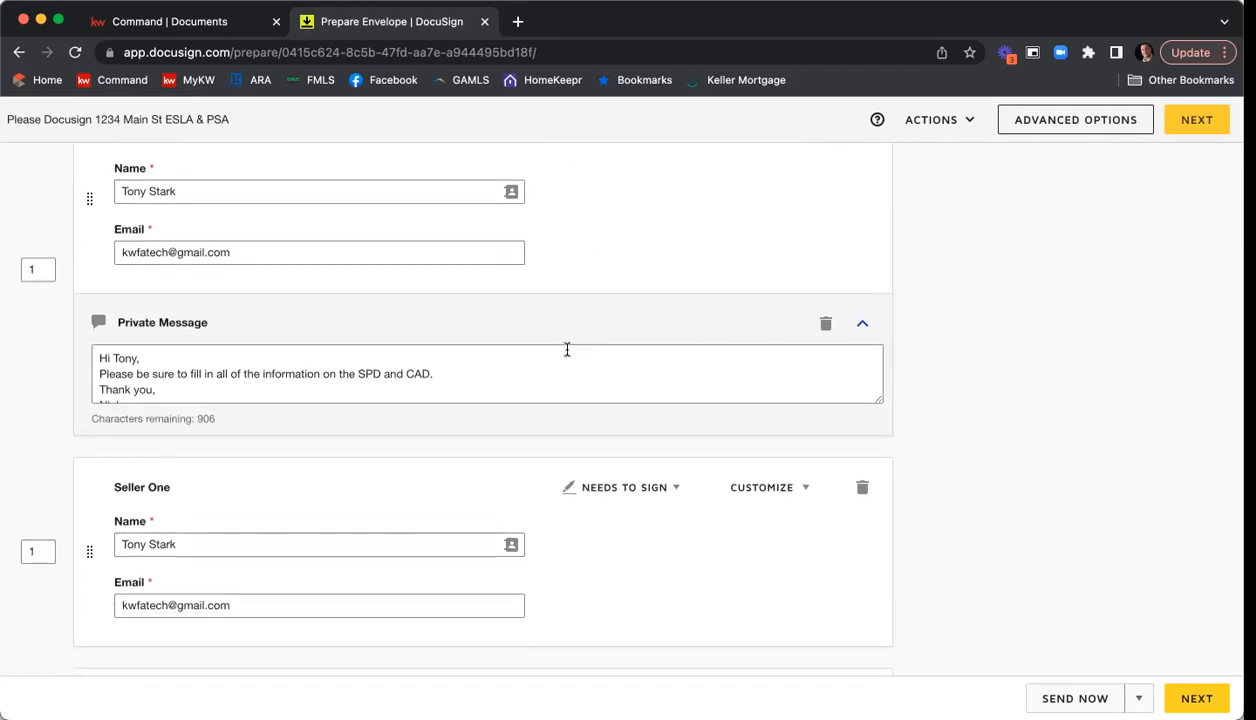
scroll(566, 349, "down", 5)
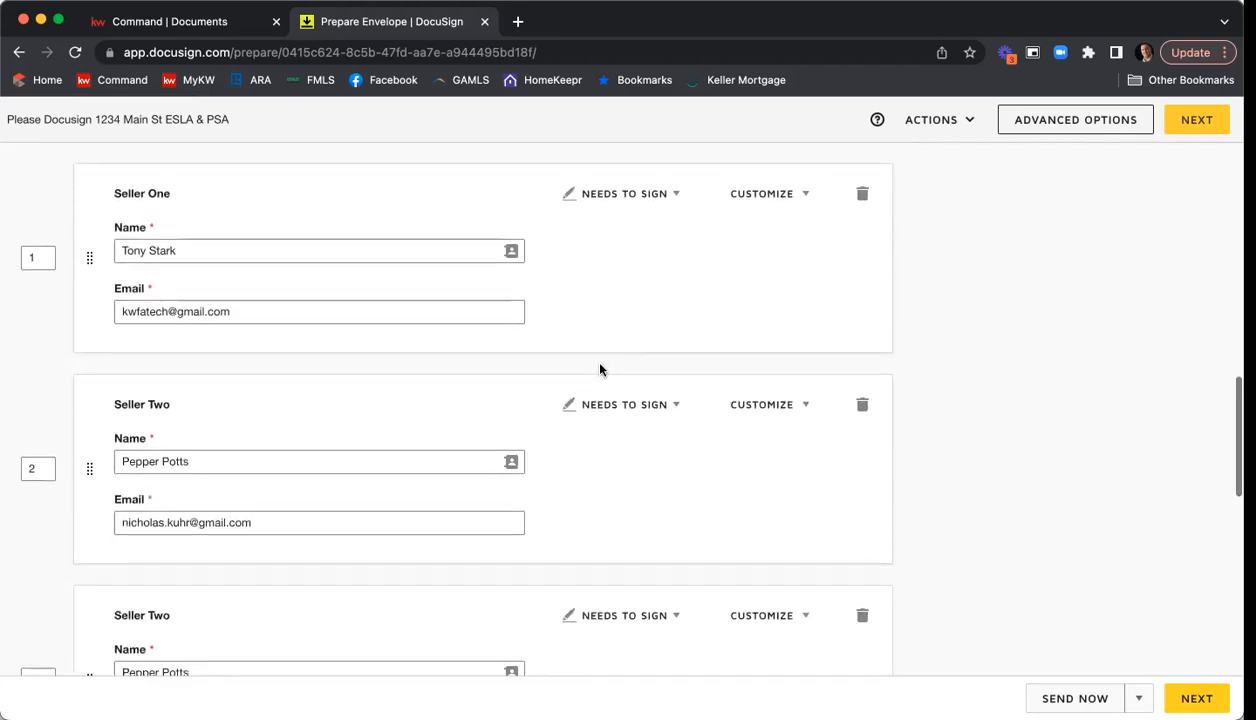
scroll(600, 370, "down", 12)
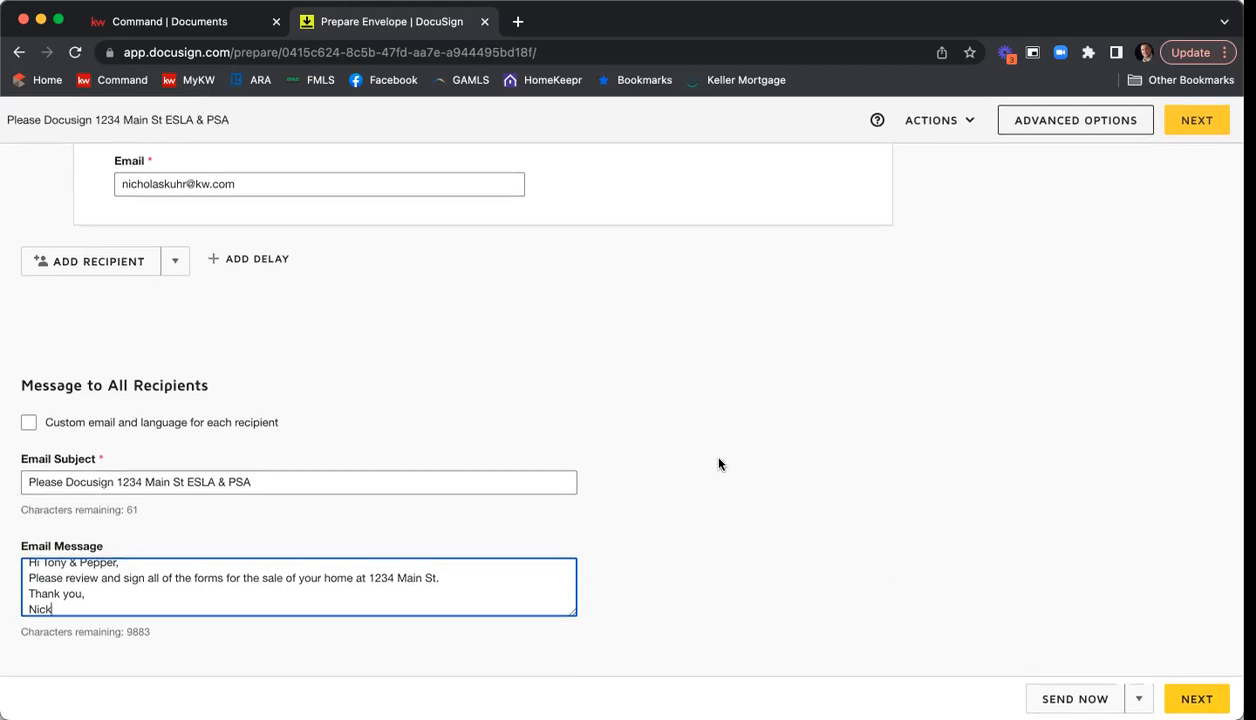
Continue to adding fields and merge the duplicate recipients.
left_click(1193, 696)
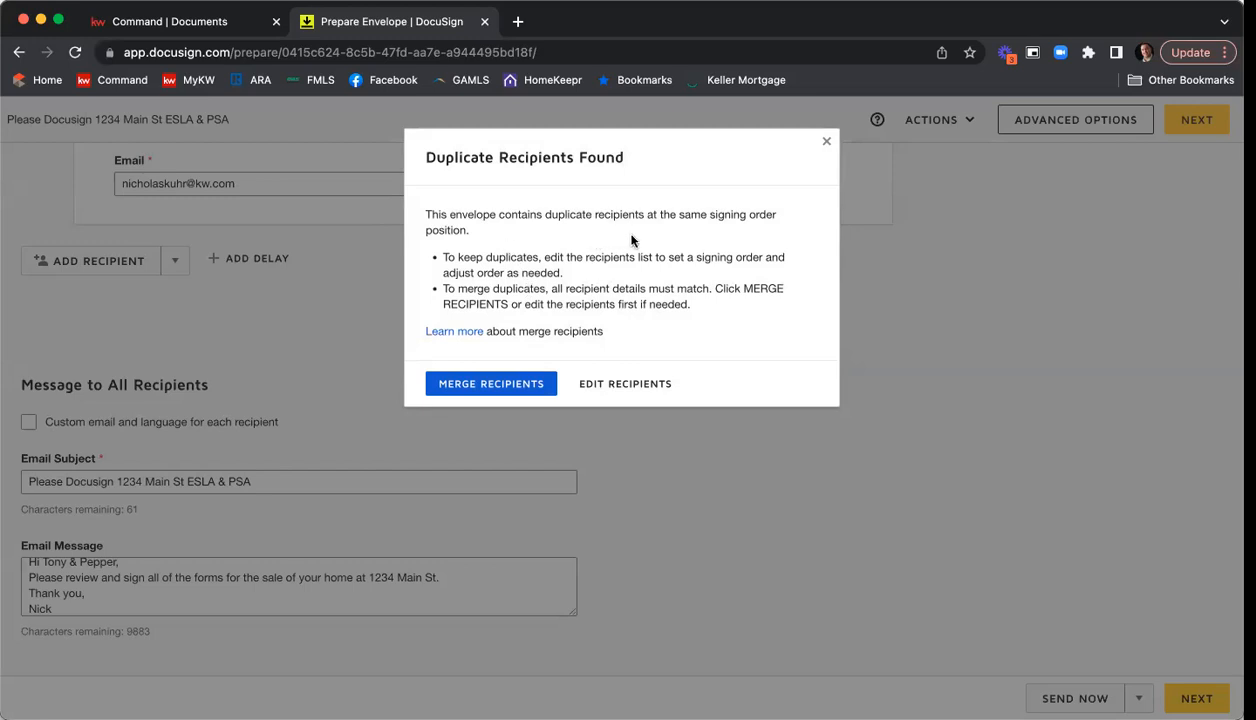
left_click(513, 390)
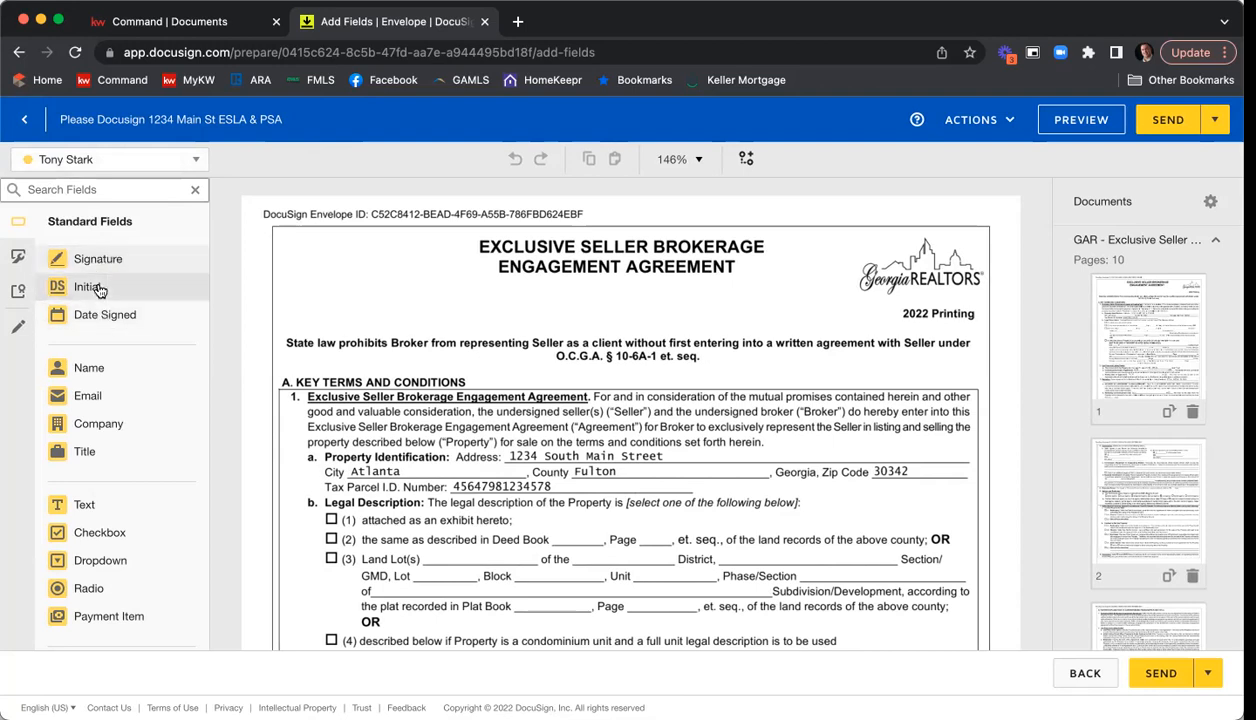
Look through the standard fields and make the Seller Two recipient the active signer for field placement.
scroll(105, 345, "down", 5)
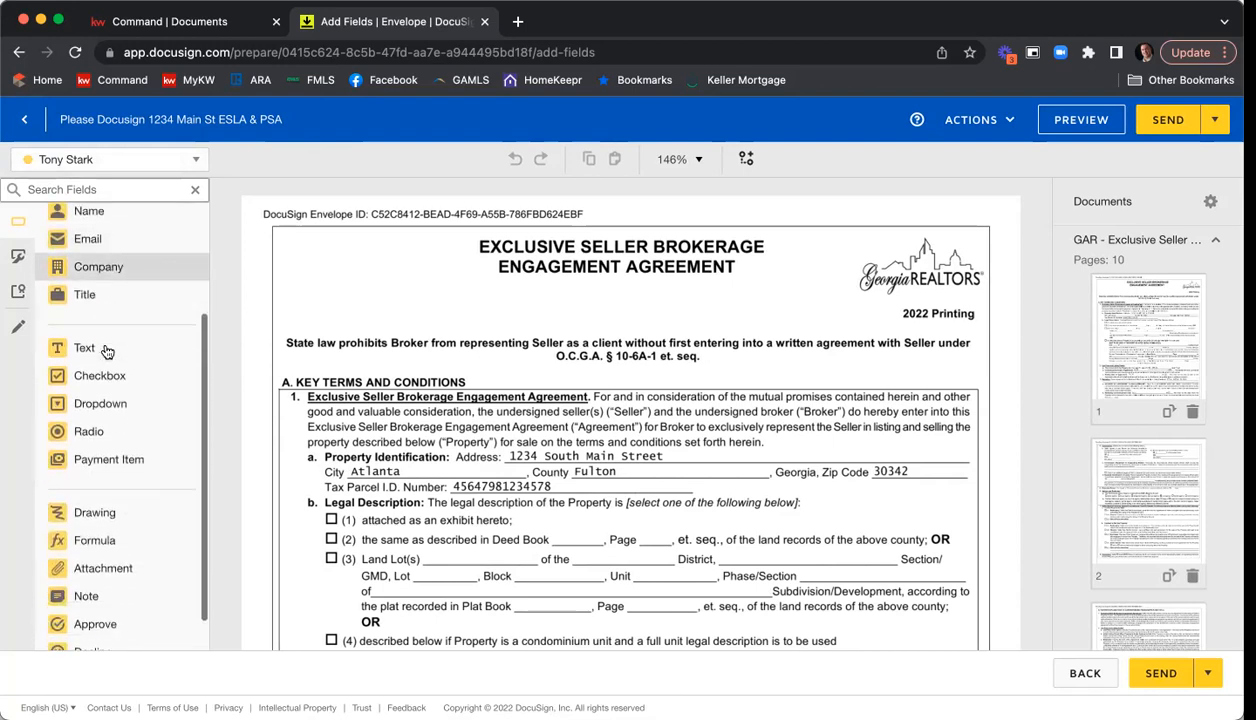
scroll(107, 350, "up", 5)
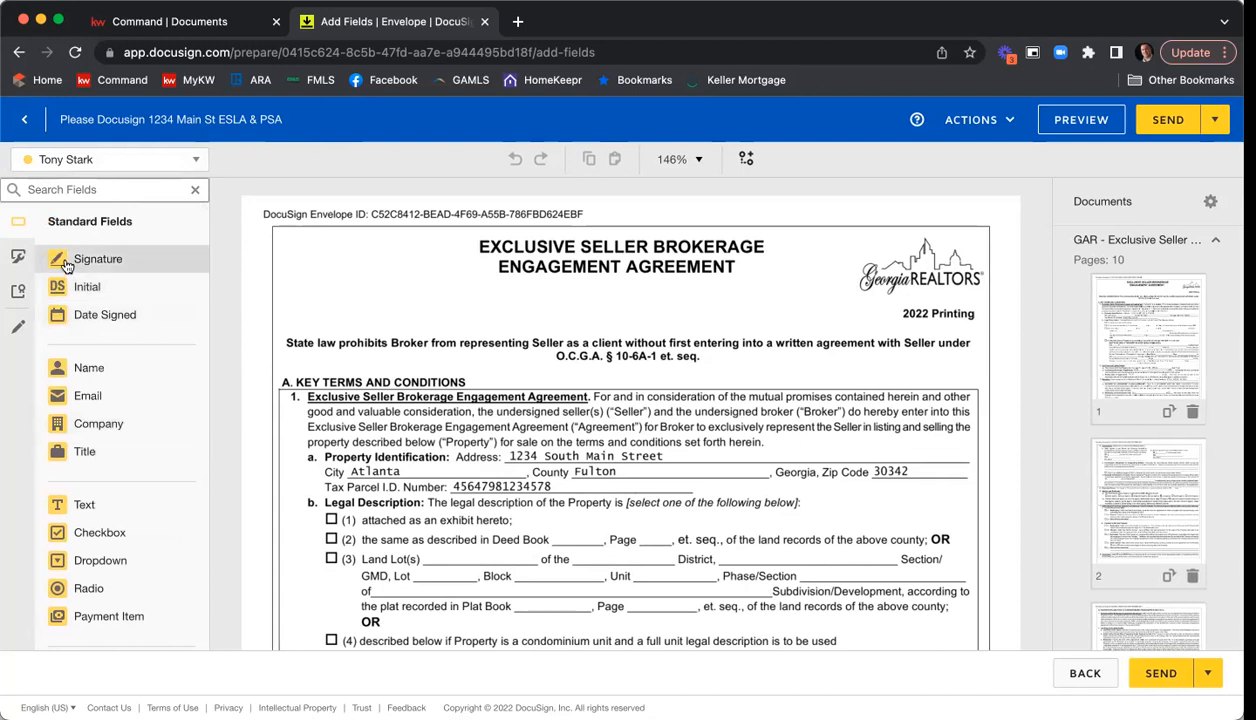
left_click(198, 162)
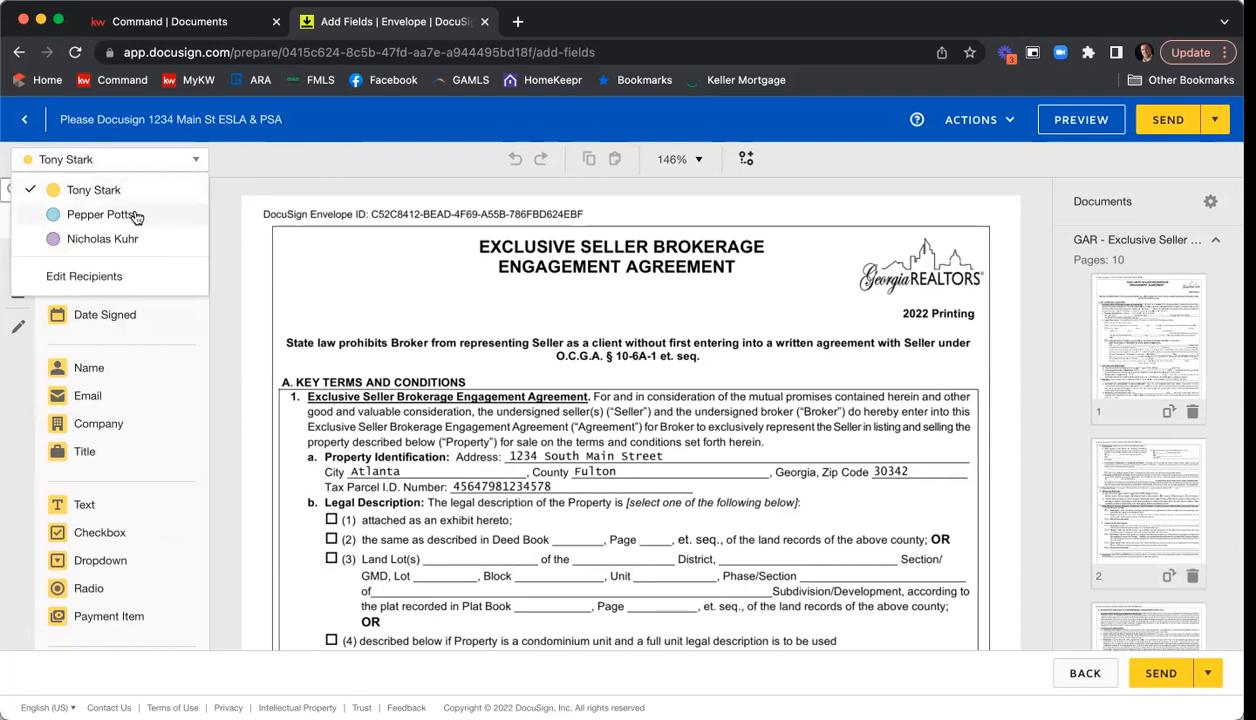
left_click(137, 216)
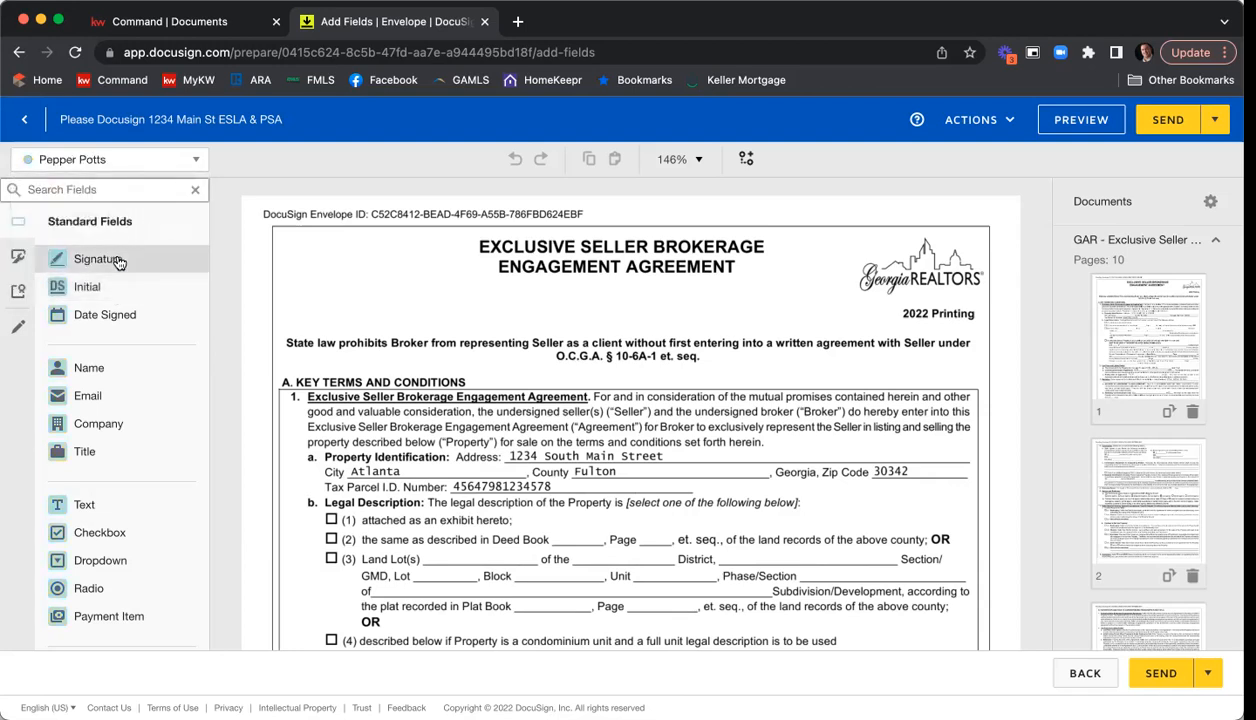
Check the field palette for the agent recipient and make Seller One the active signer.
left_click(178, 160)
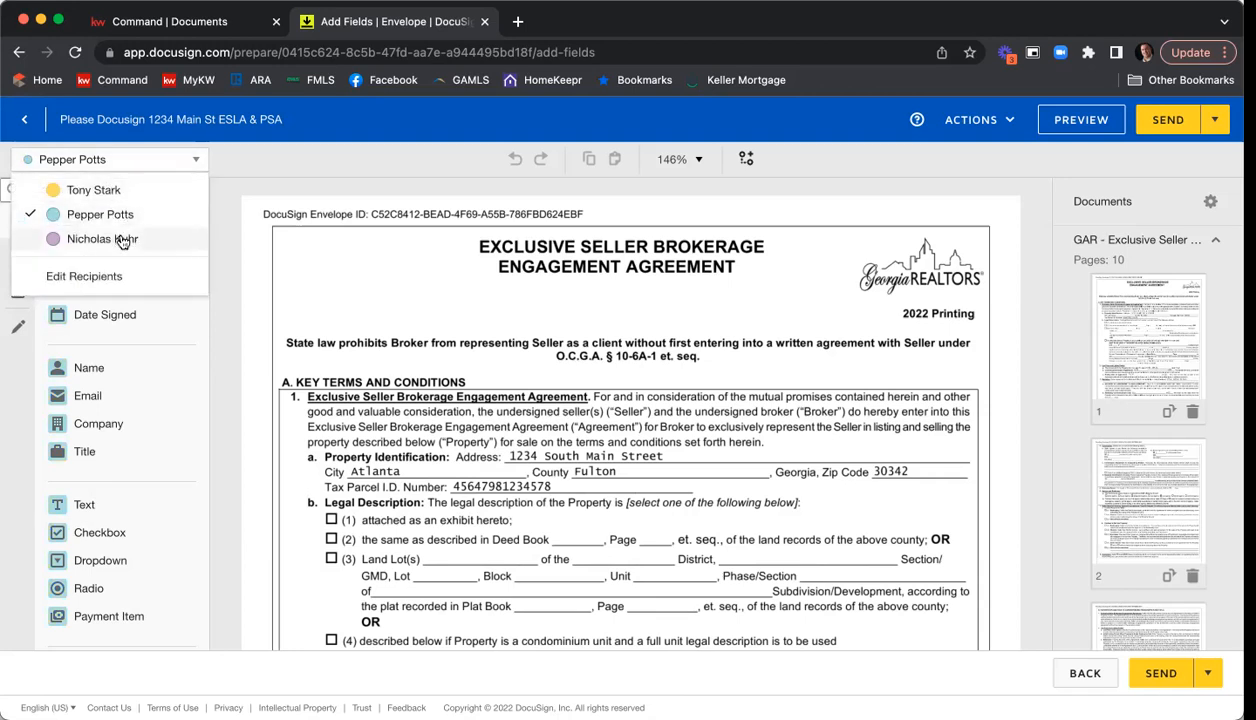
left_click(122, 241)
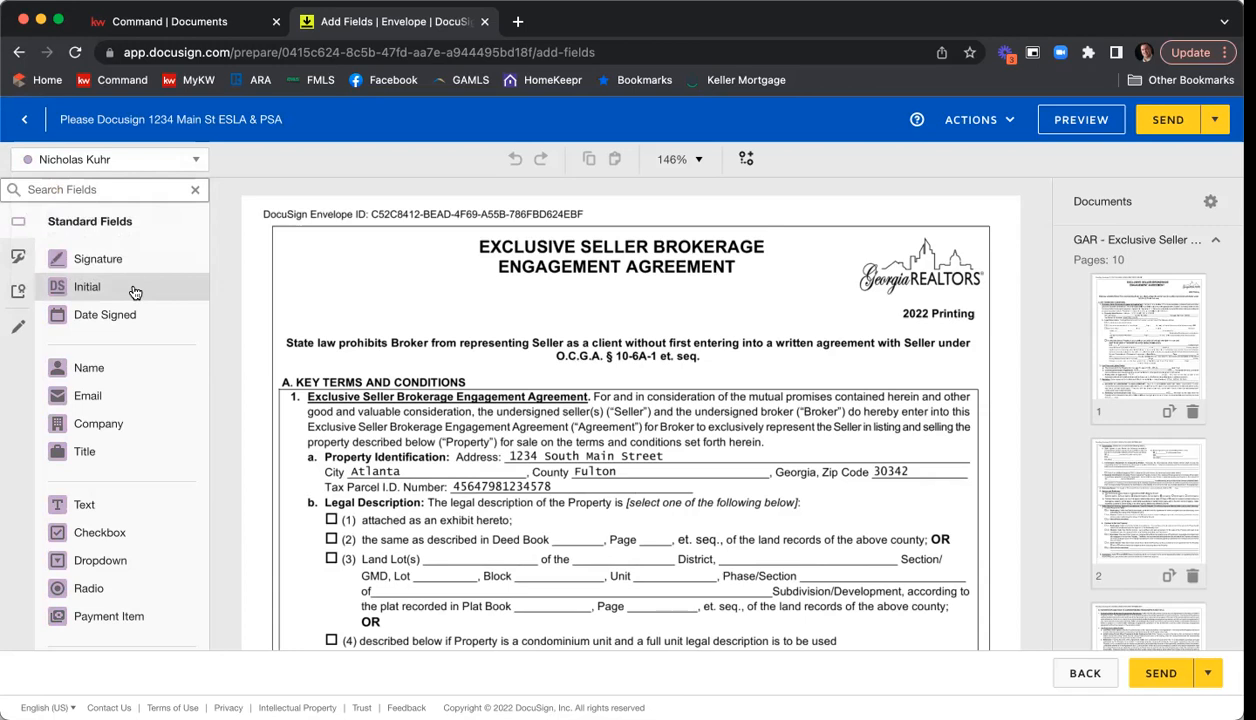
left_click(165, 168)
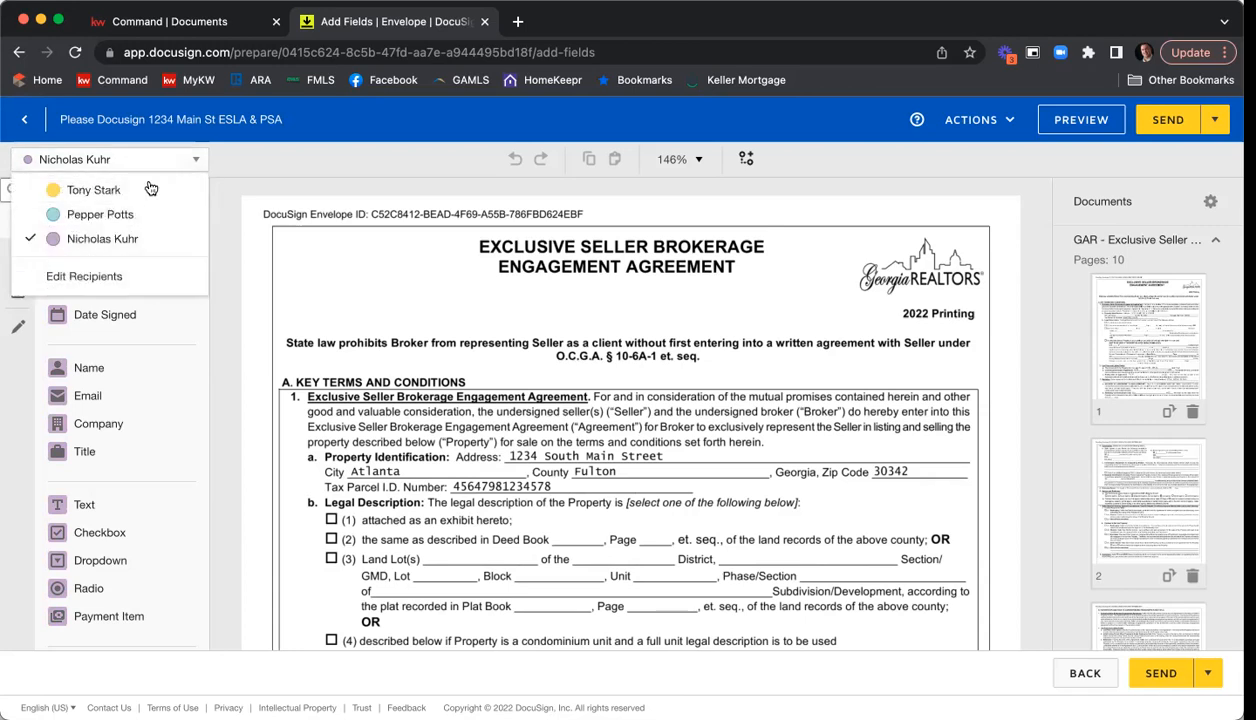
left_click(87, 191)
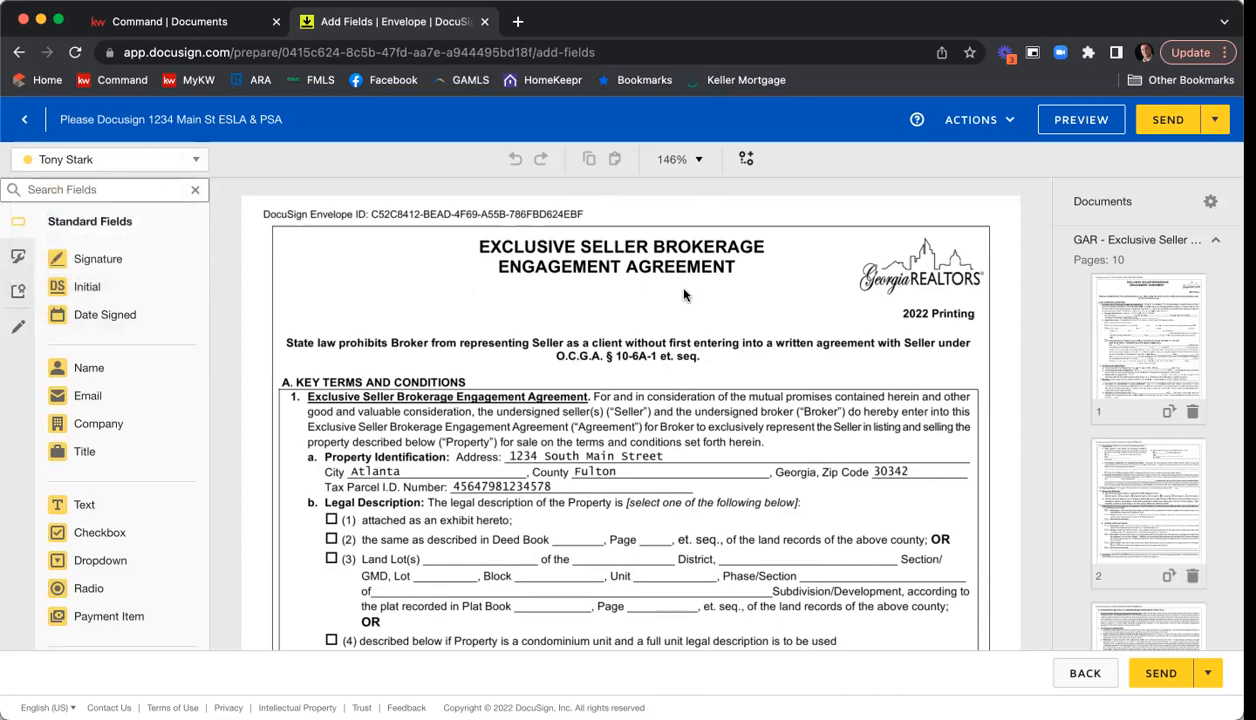
Look through page 1 of the Exclusive Seller Brokerage Engagement Agreement, including its property, list price and marketing terms.
scroll(545, 403, "down", 1)
scroll(560, 390, "down", 3)
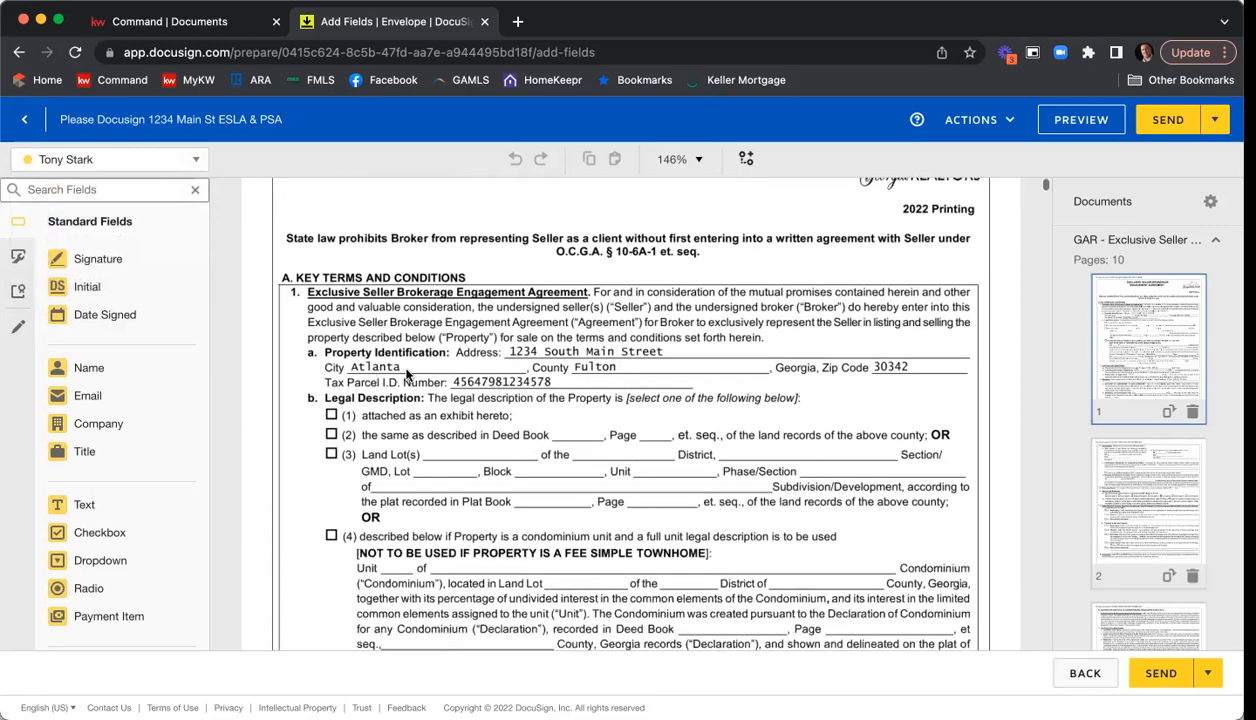
scroll(660, 367, "down", 2)
scroll(660, 367, "down", 7)
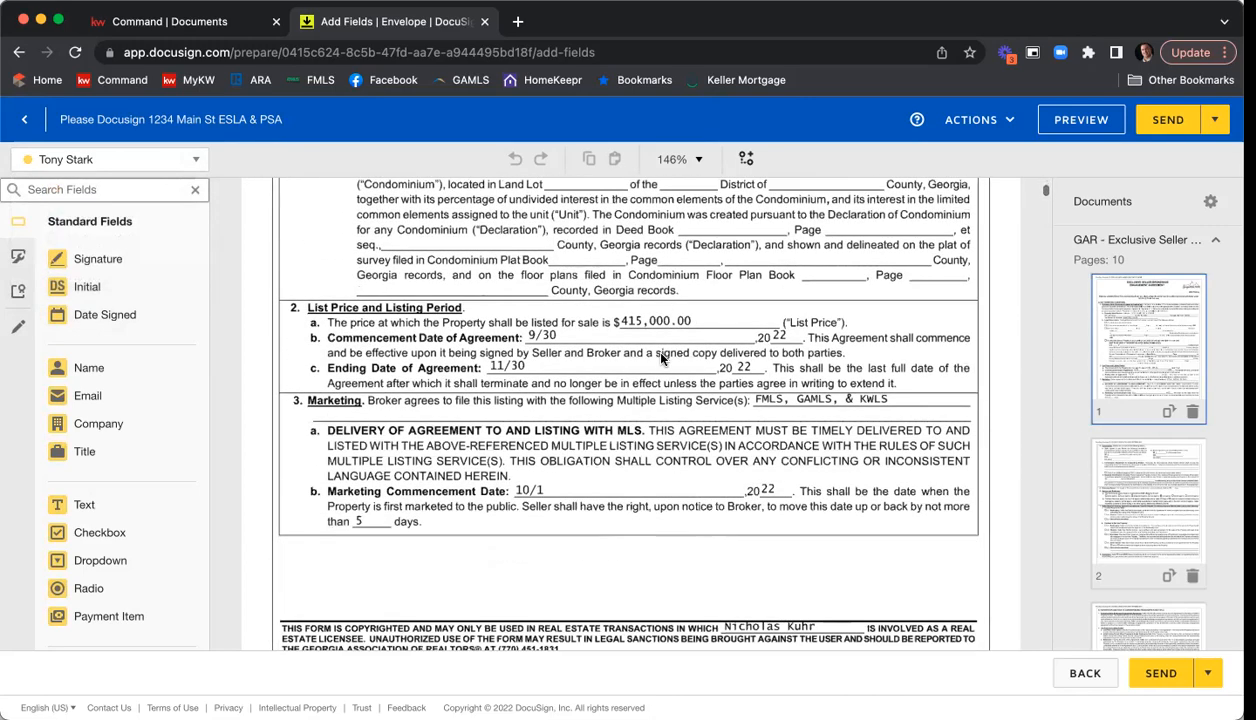
scroll(660, 357, "up", 3)
scroll(660, 357, "down", 1)
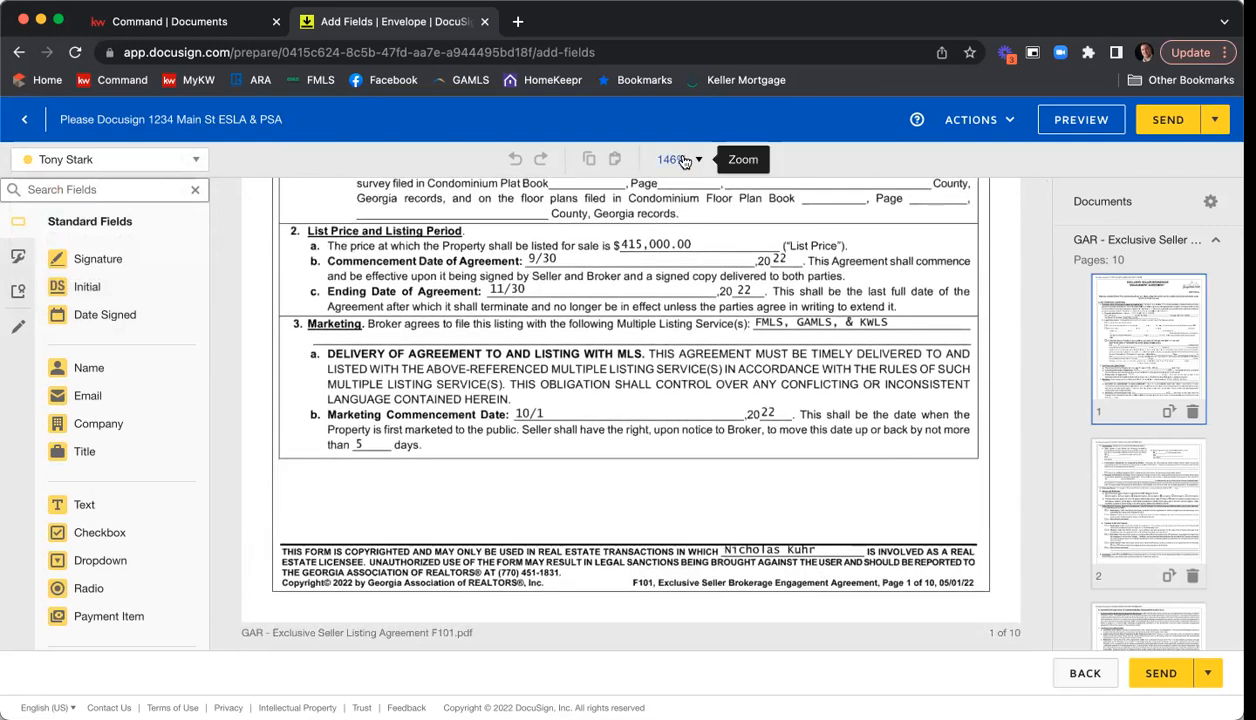
Examine the seller and broker signature and date fields on page 10 of the Exclusive Seller Listing Agreement.
left_click(1062, 240)
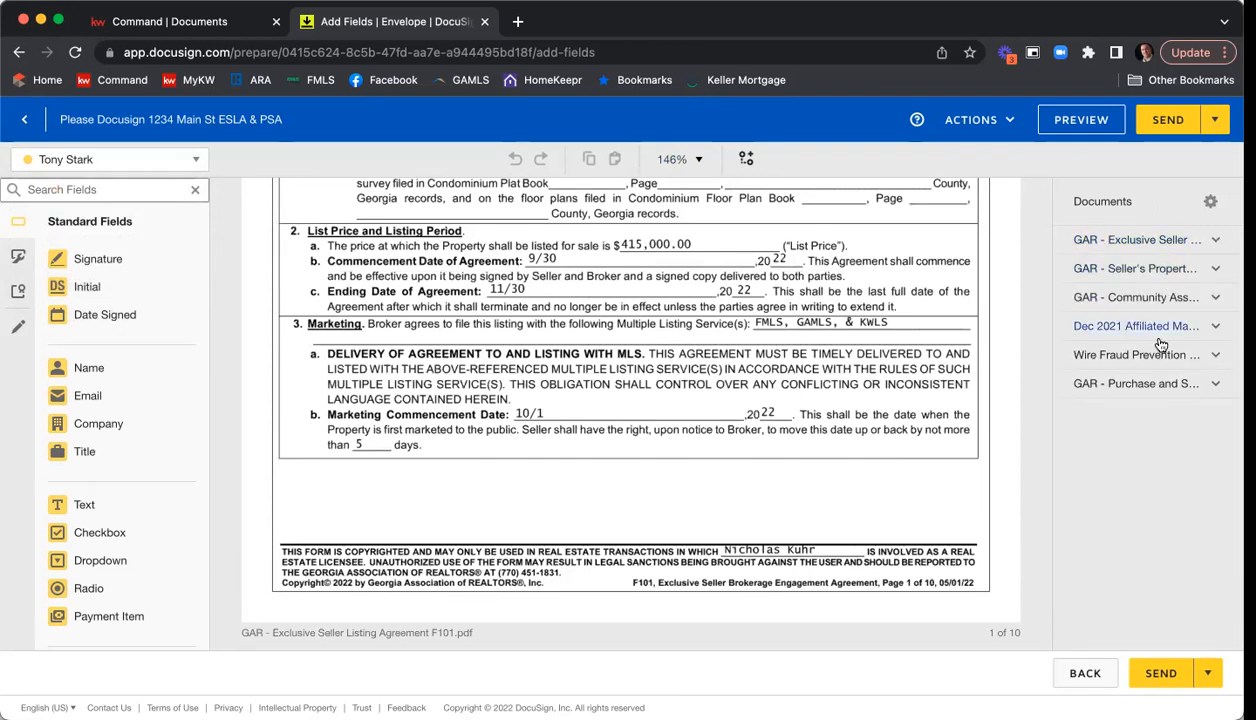
left_click(1137, 244)
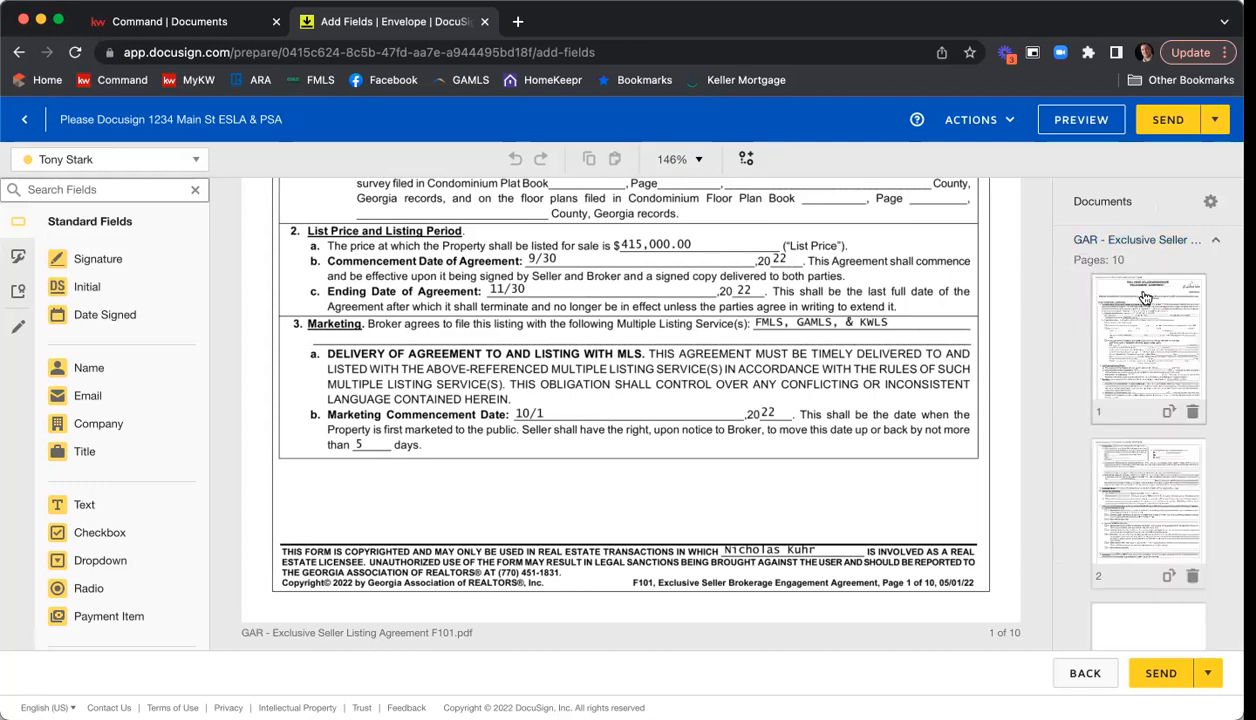
scroll(1193, 303, "down", 2)
scroll(1193, 303, "down", 5)
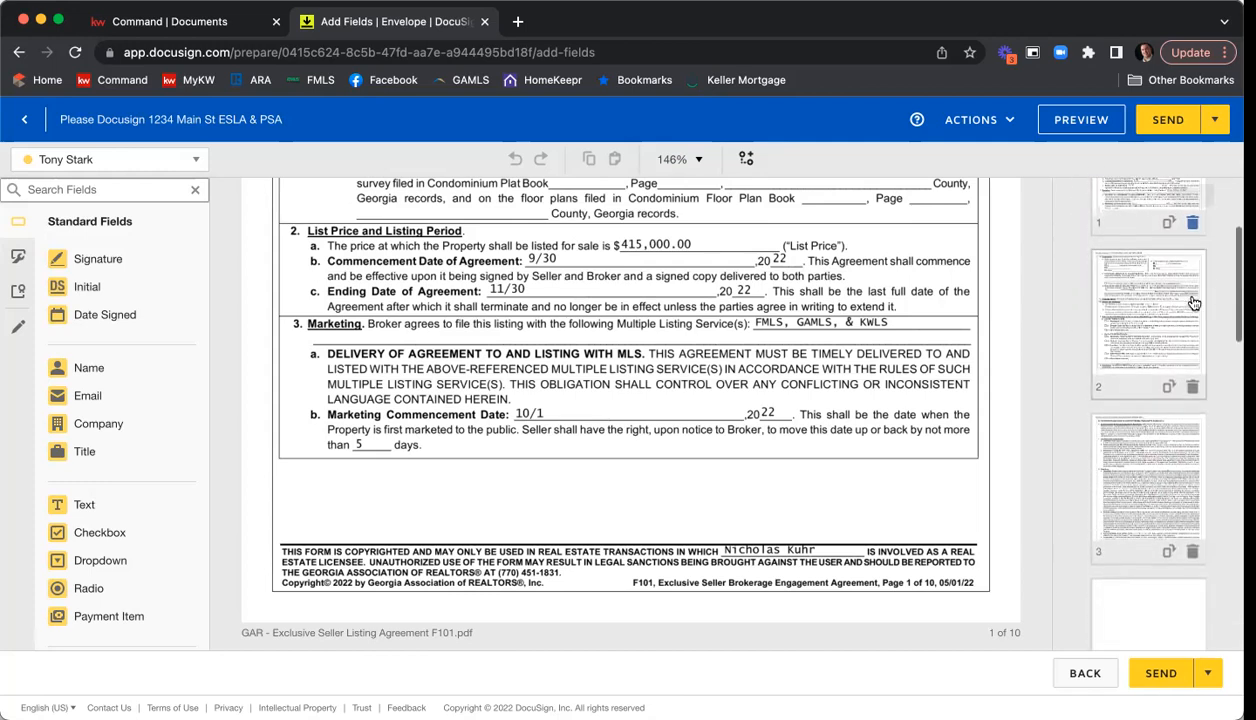
scroll(1162, 300, "down", 5)
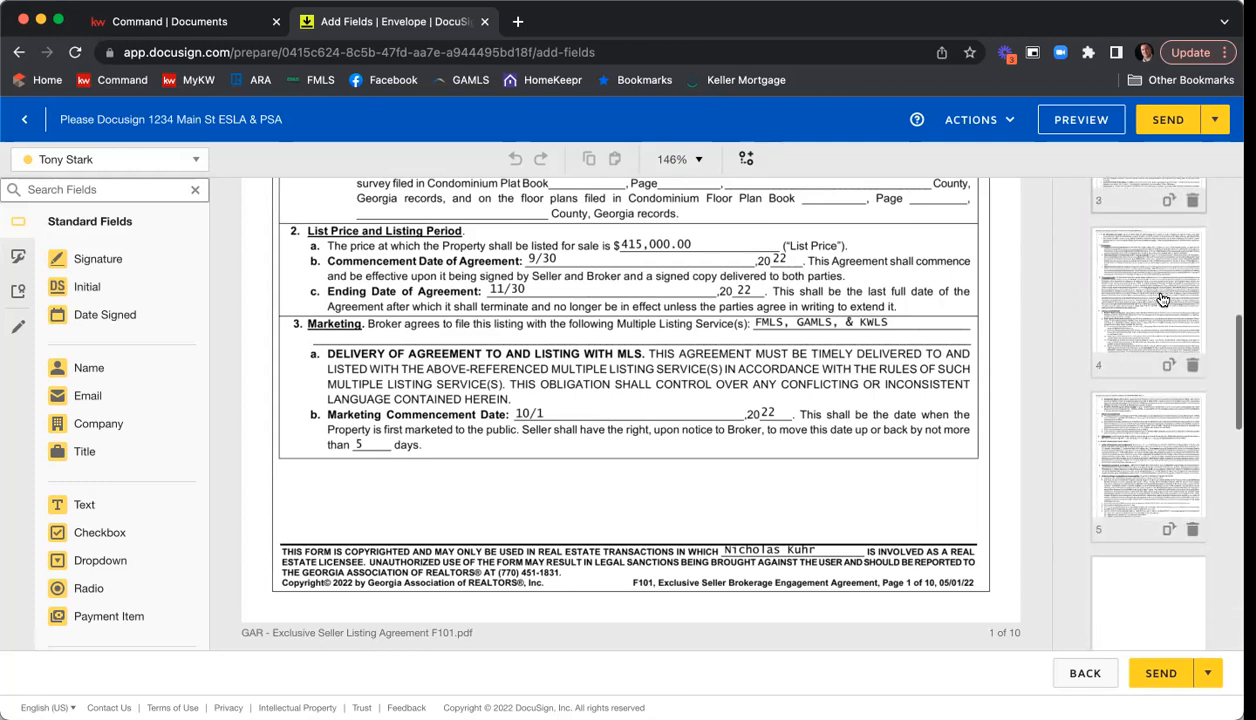
scroll(1161, 298, "down", 5)
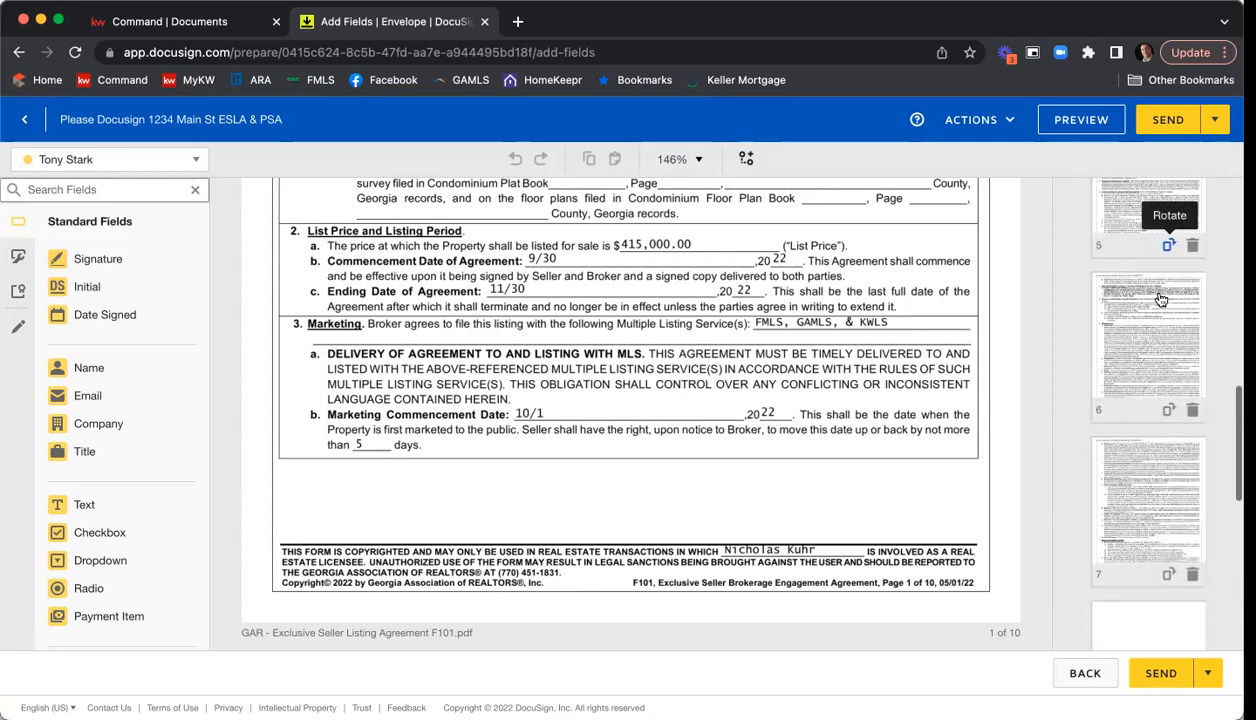
scroll(1160, 297, "down", 5)
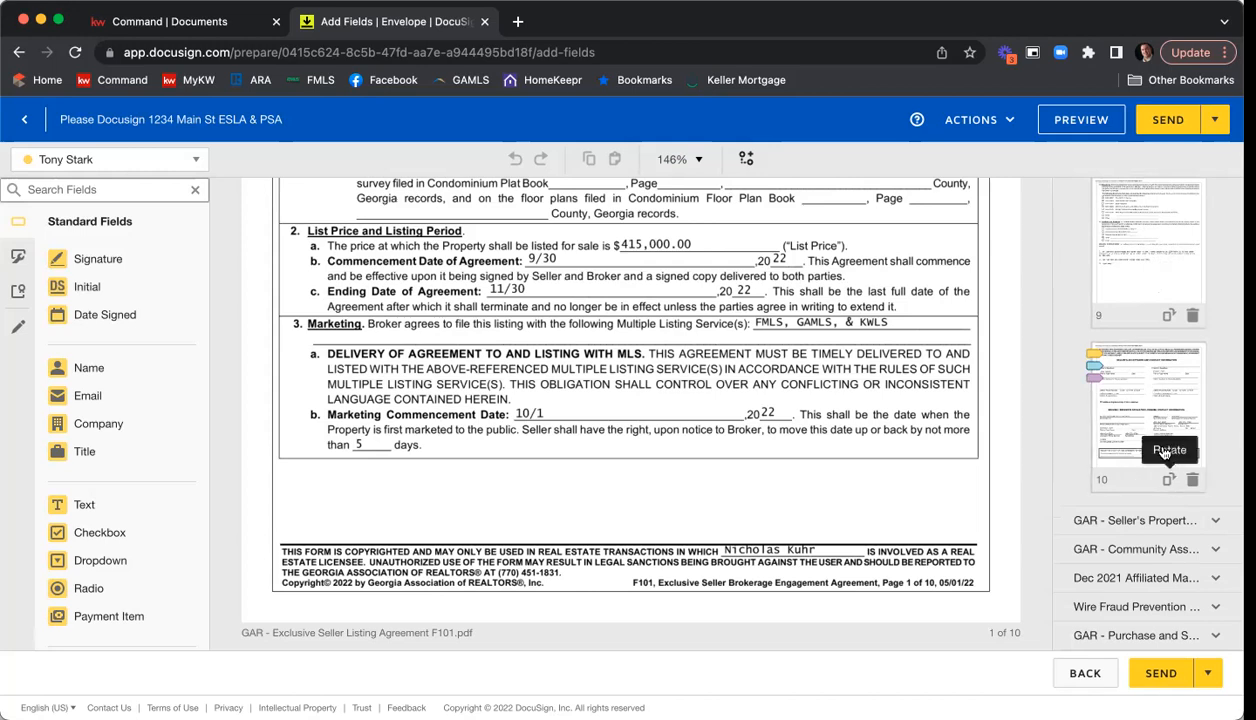
left_click(1116, 408)
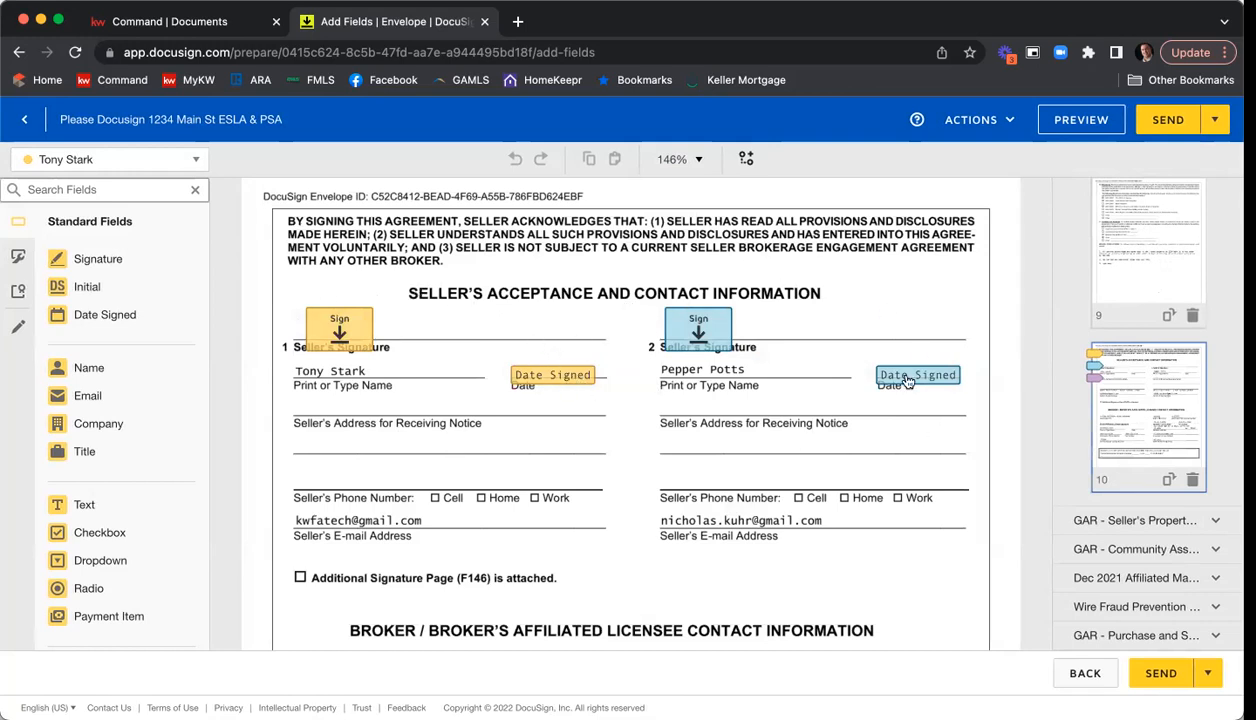
scroll(631, 293, "down", 2)
scroll(631, 293, "down", 5)
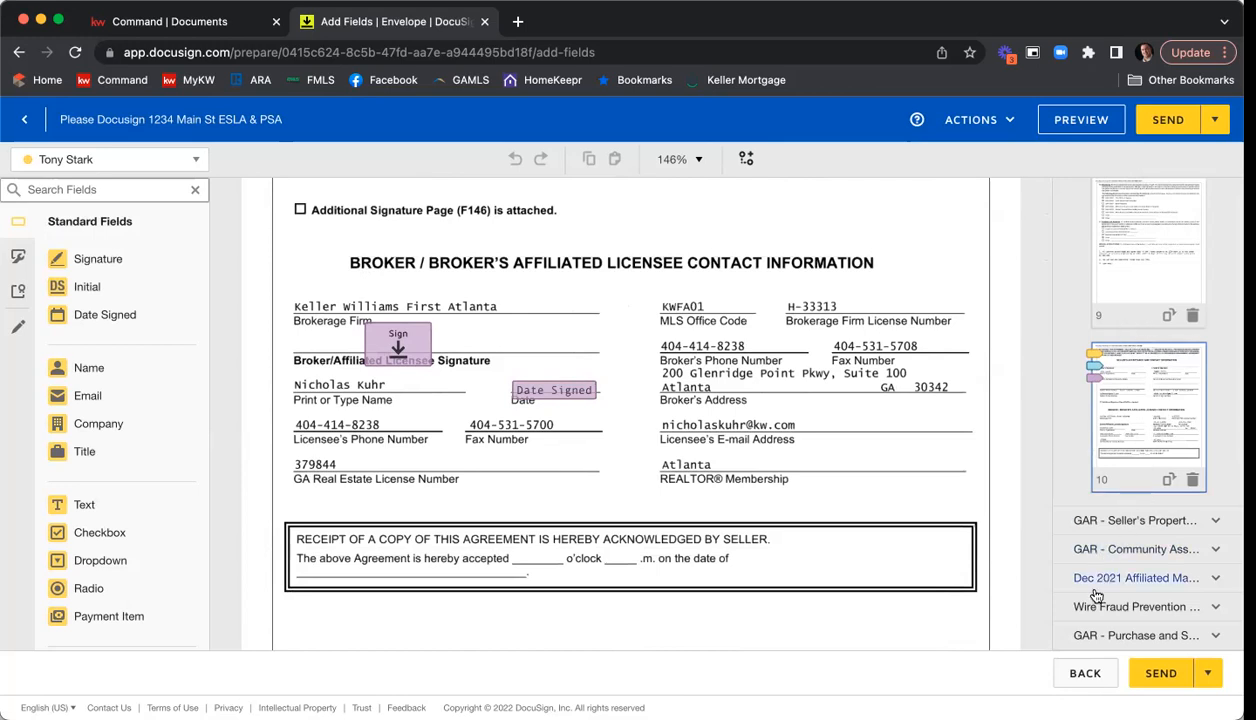
Open page 1 of the Seller's Property Disclosure and examine the text and yes/no fields assigned to Seller One.
left_click(1100, 522)
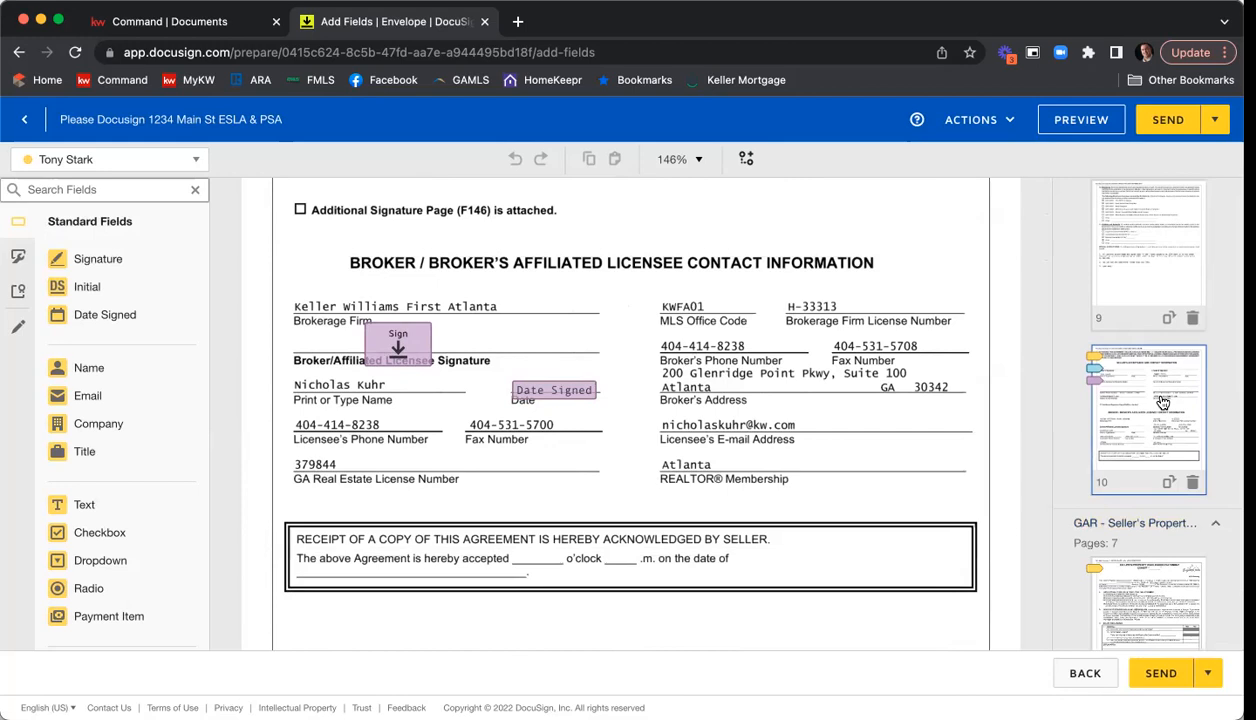
scroll(1160, 420, "down", 3)
scroll(1160, 400, "up", 1)
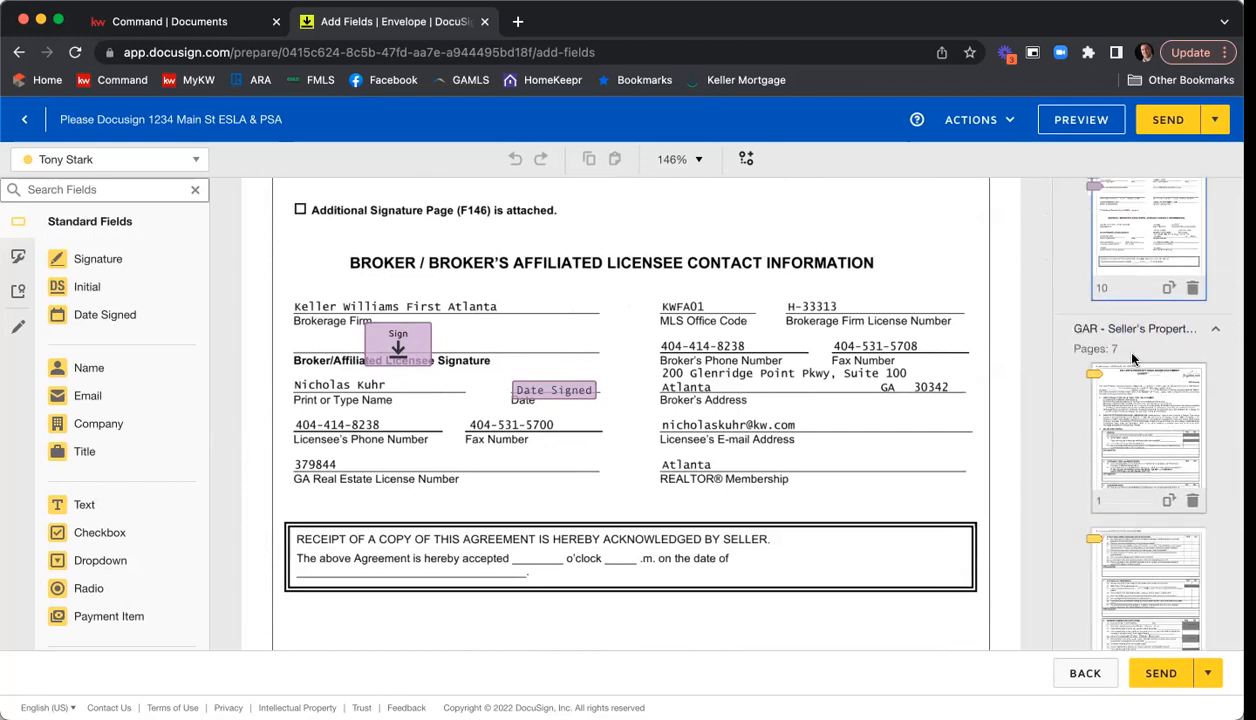
left_click(1145, 455)
scroll(898, 366, "down", 4)
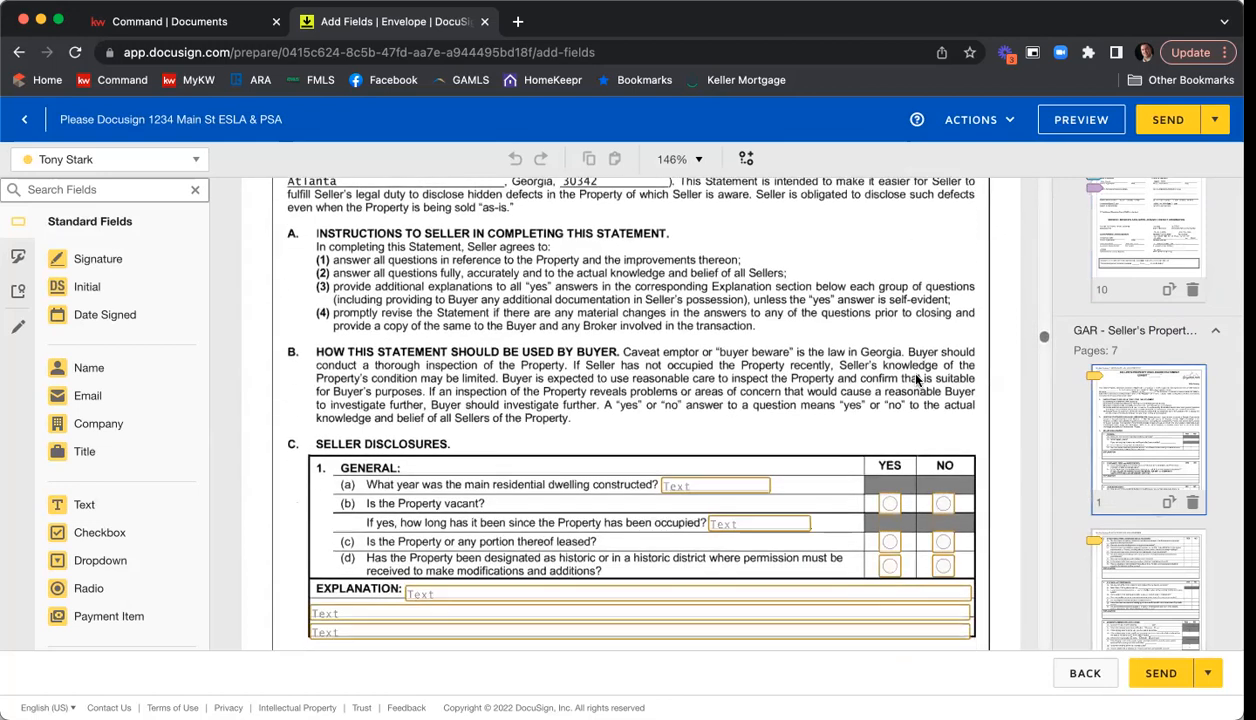
scroll(811, 321, "down", 1)
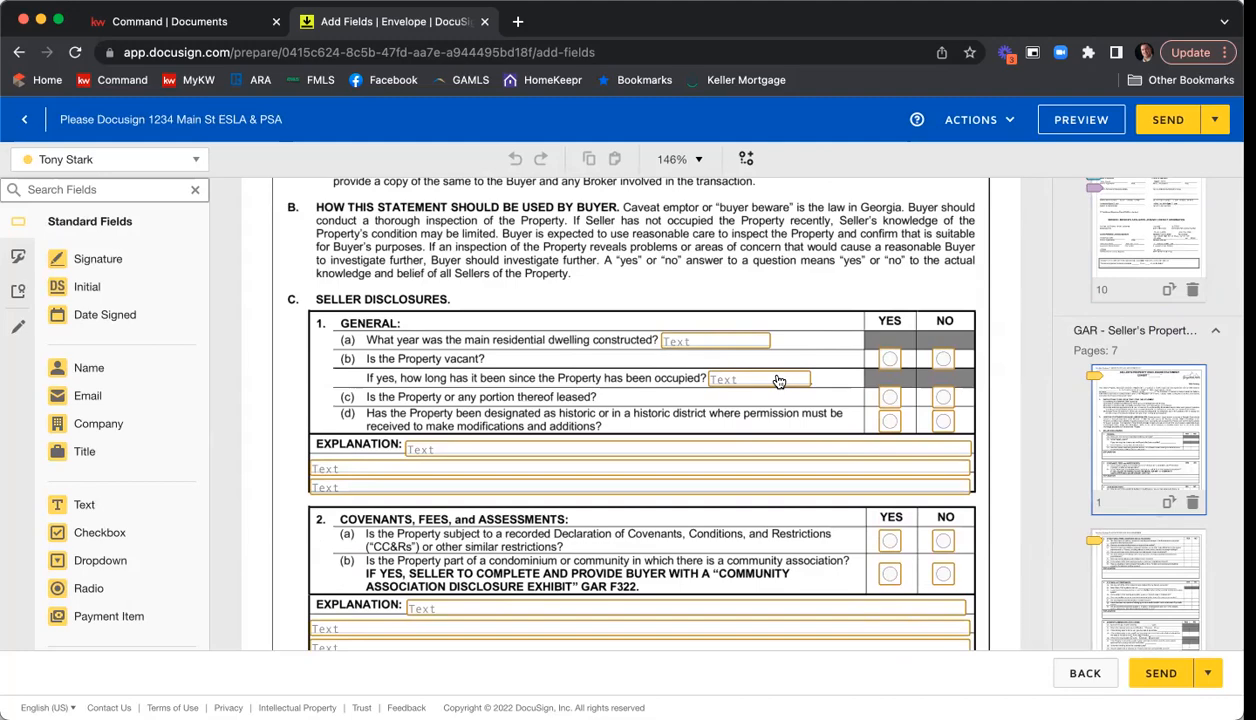
Add a checked, read-only checkbox assigned to the agent at legal description option (1), "attached as an exhibit hereto", on the listing agreement's page 1.
scroll(812, 368, "up", 15)
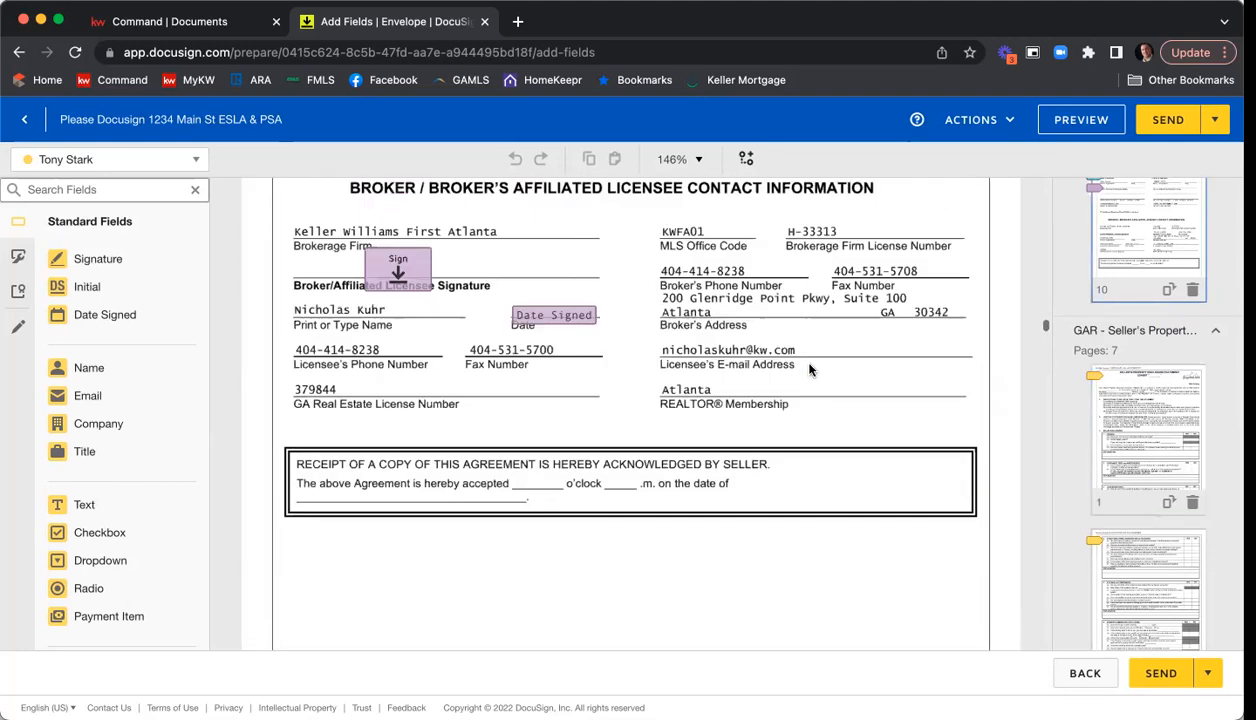
scroll(835, 381, "up", 15)
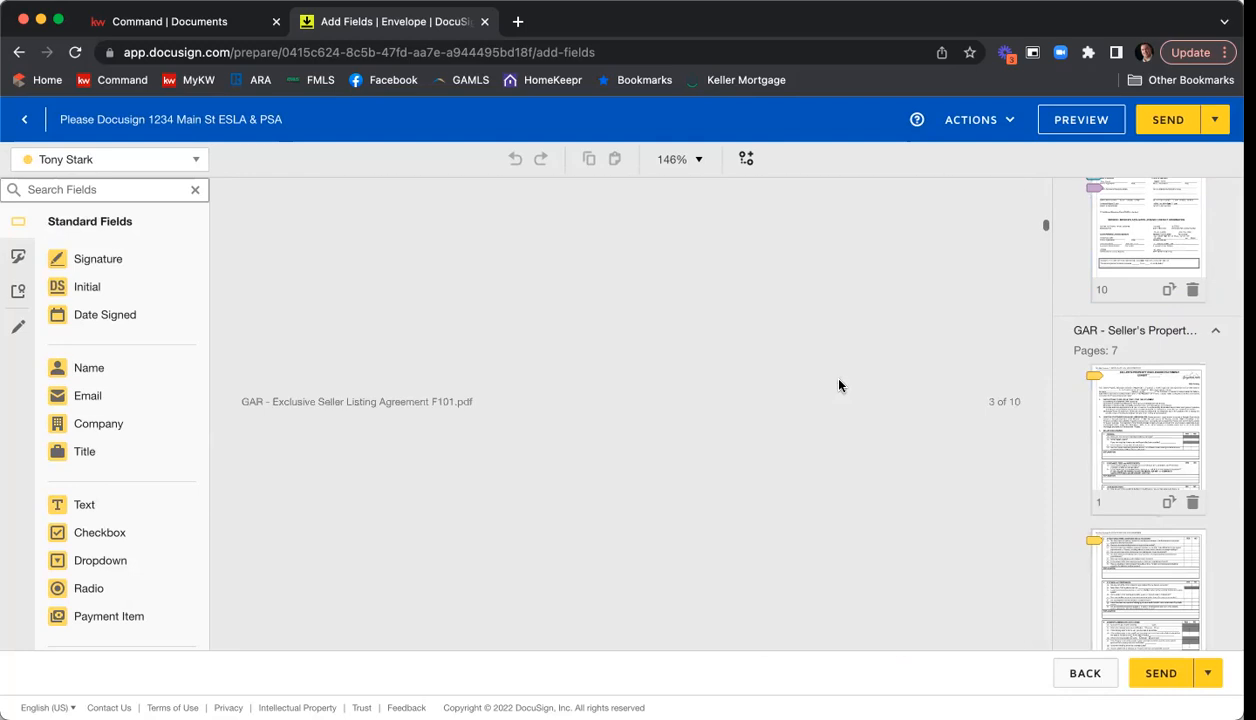
scroll(838, 383, "up", 10)
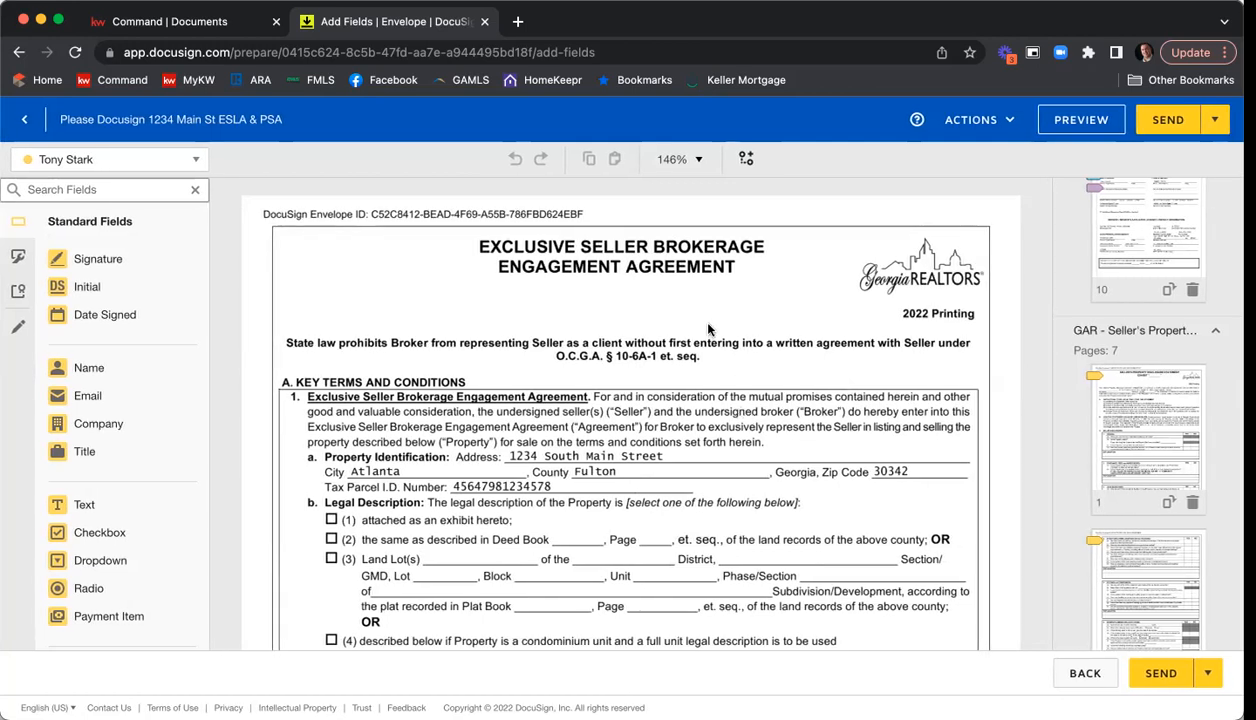
scroll(727, 291, "down", 3)
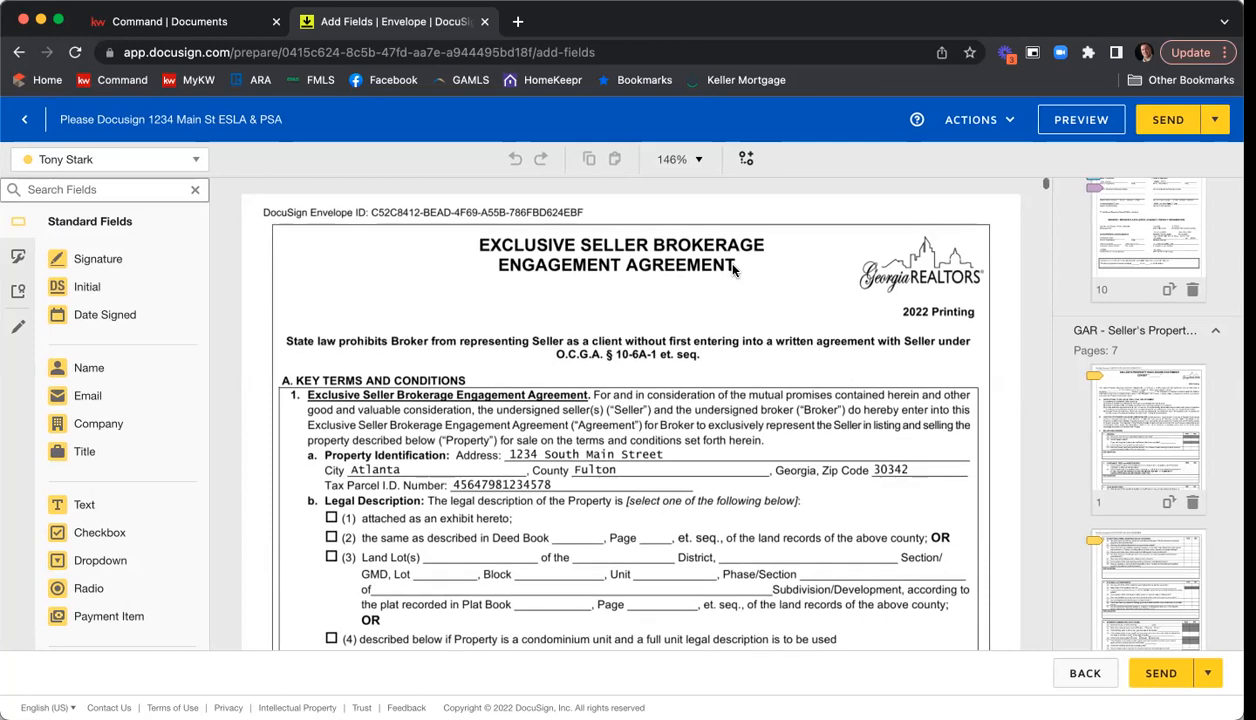
scroll(731, 272, "down", 2)
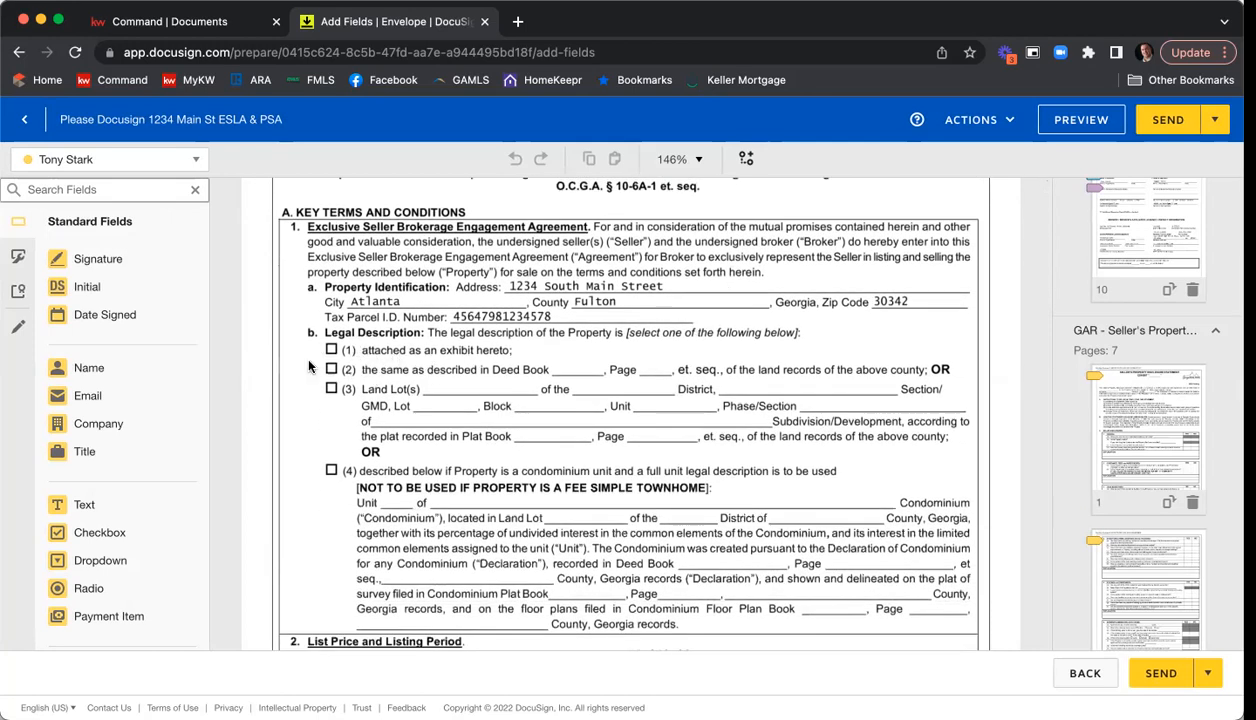
left_click(193, 161)
left_click(119, 243)
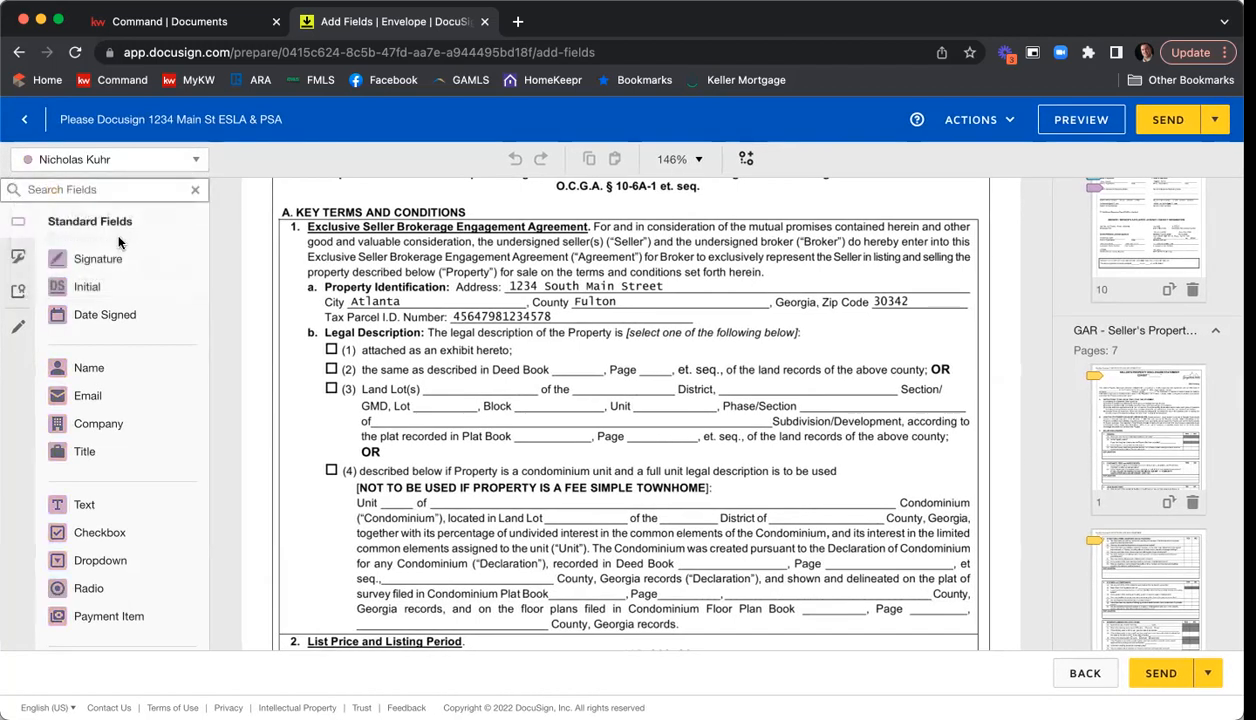
mouse_move(82, 540)
left_mouse_down()
mouse_move(285, 402)
mouse_move(328, 347)
left_mouse_up()
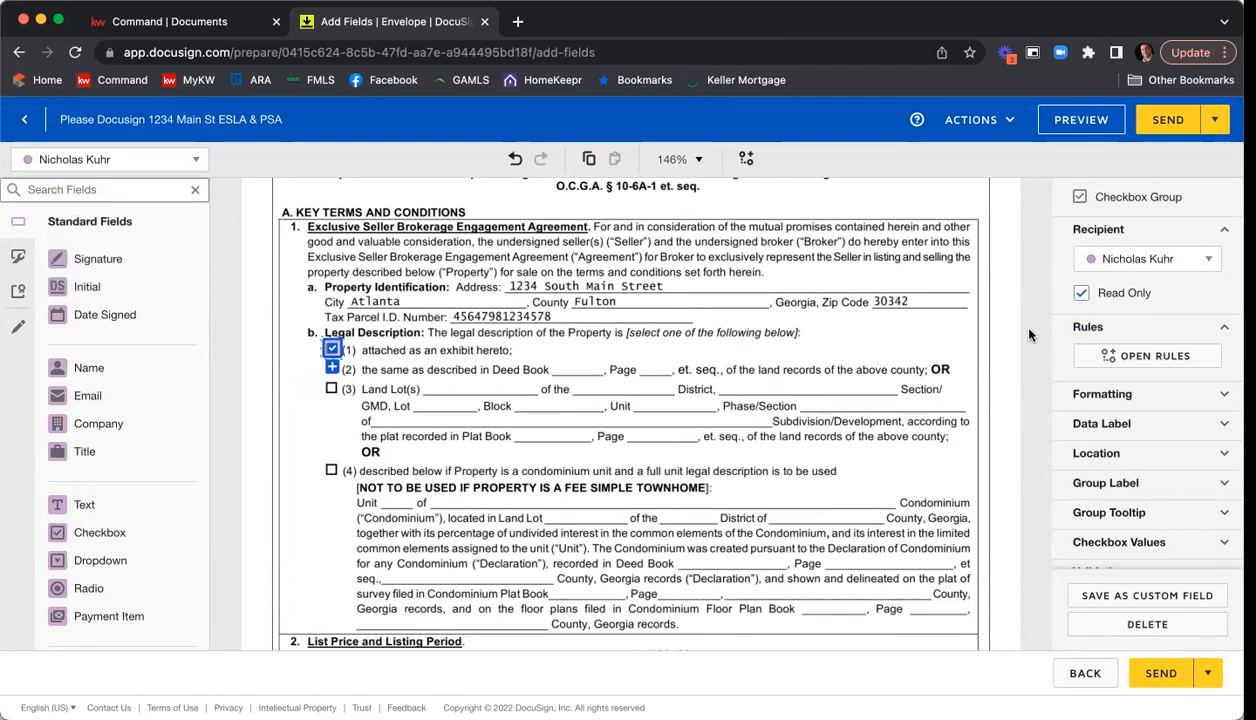
left_click(900, 366)
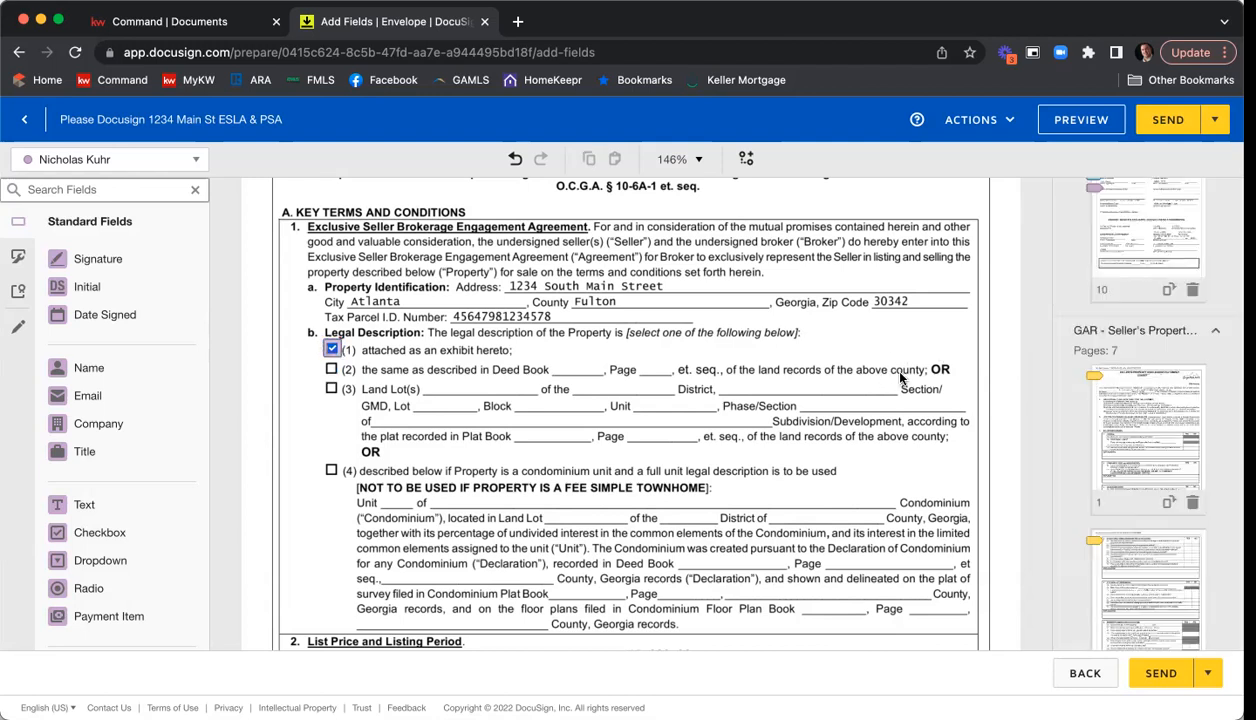
Review the rest of the listing agreement, from the commission terms and special stipulations to the seller and broker signature fields on page 10.
scroll(878, 308, "down", 2)
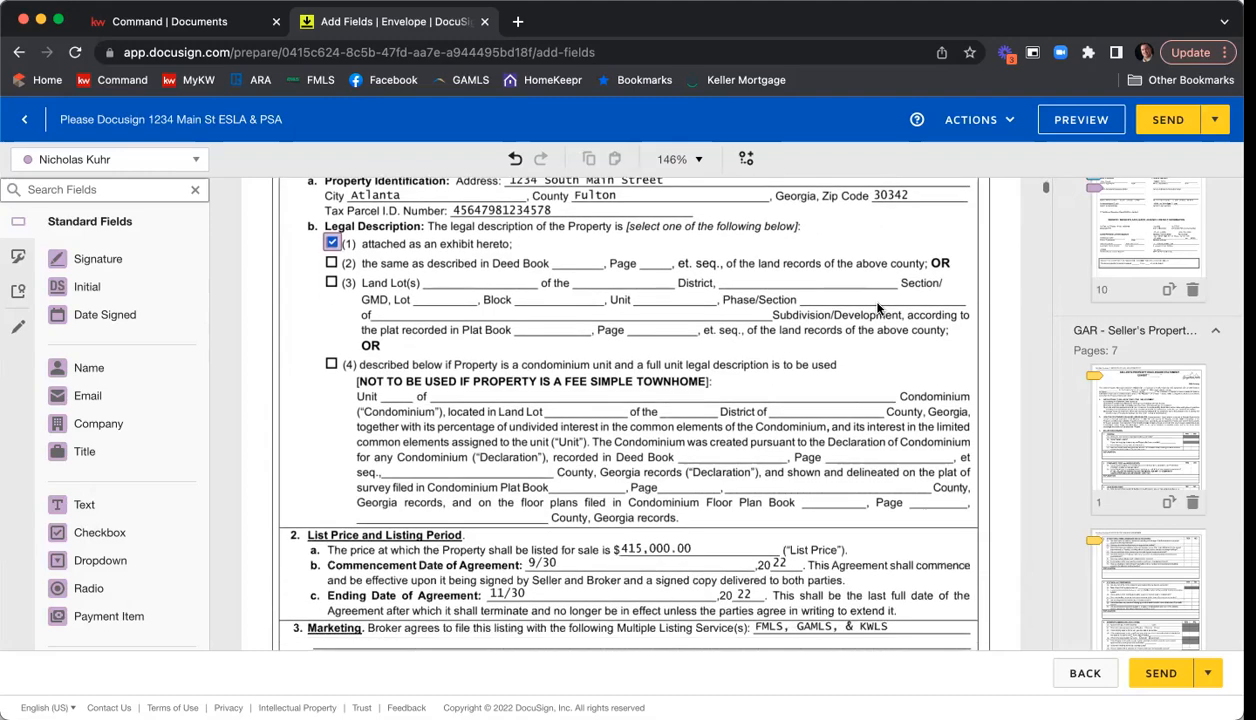
scroll(878, 308, "down", 2)
scroll(878, 308, "down", 2)
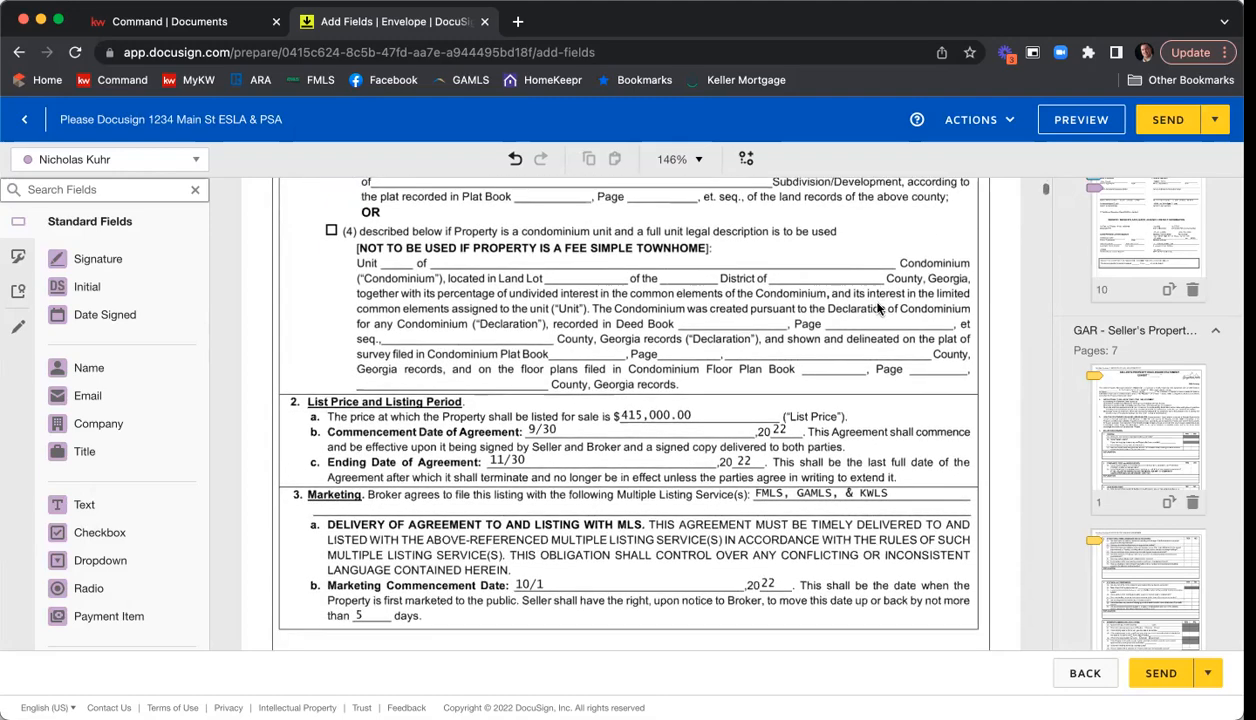
scroll(878, 308, "down", 8)
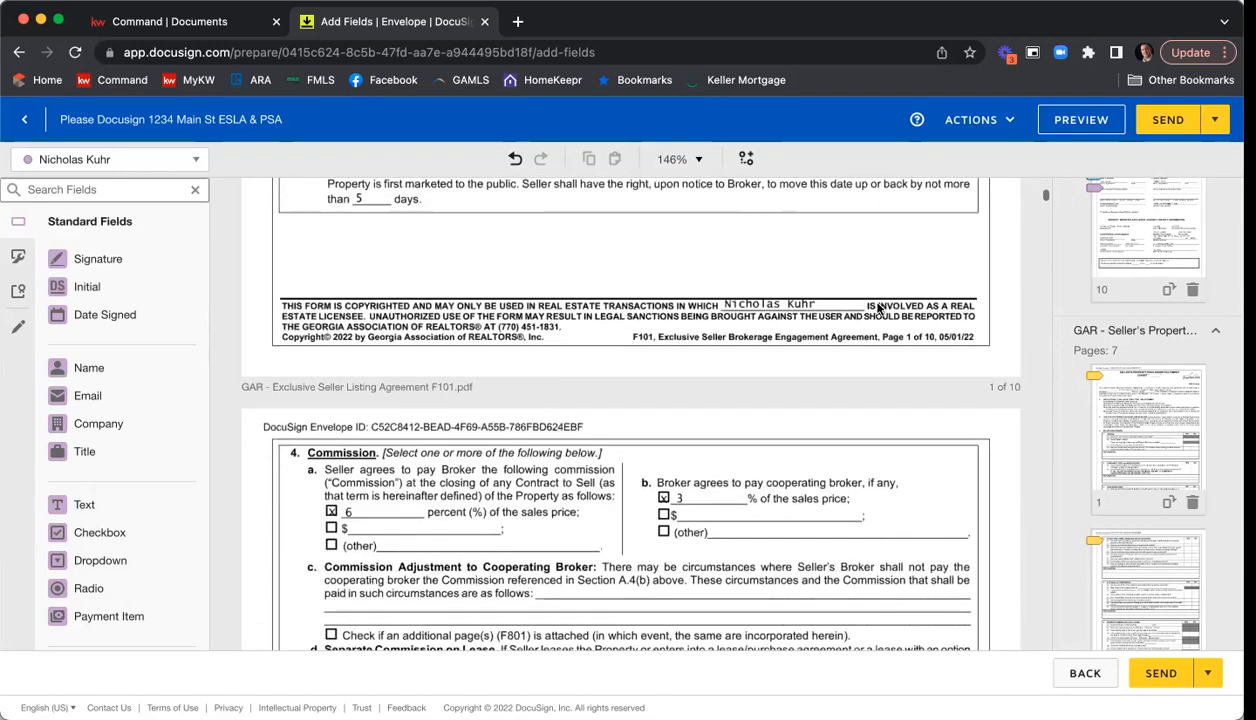
scroll(878, 308, "down", 2)
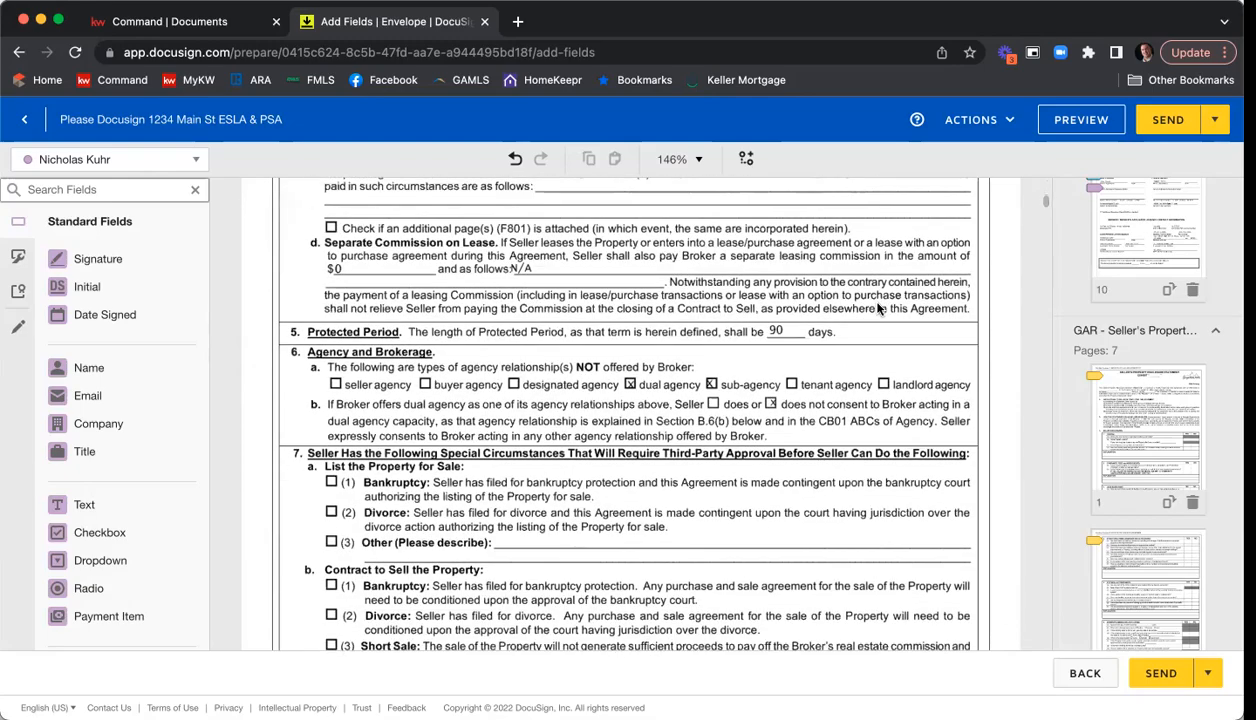
scroll(878, 308, "down", 10)
scroll(878, 308, "down", 10)
scroll(878, 310, "down", 10)
scroll(876, 316, "down", 10)
scroll(874, 317, "down", 10)
scroll(874, 317, "down", 10)
scroll(874, 317, "down", 10)
scroll(876, 317, "down", 5)
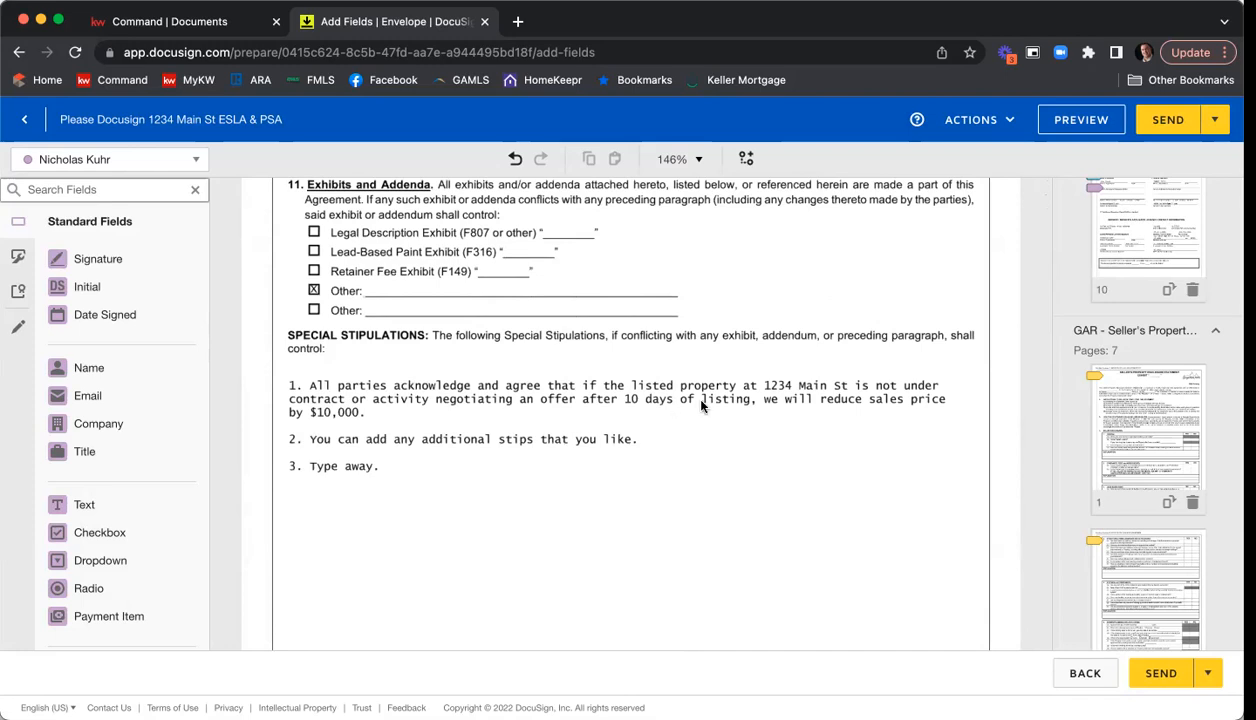
scroll(701, 405, "down", 10)
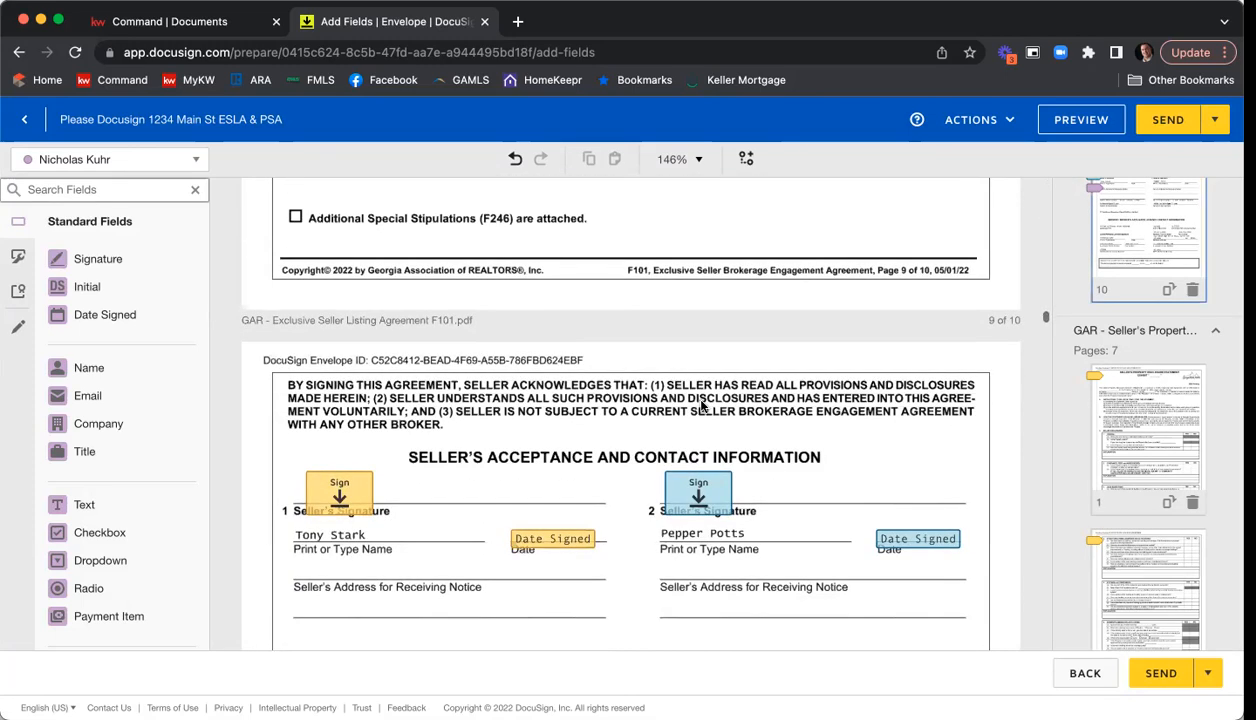
scroll(701, 405, "down", 3)
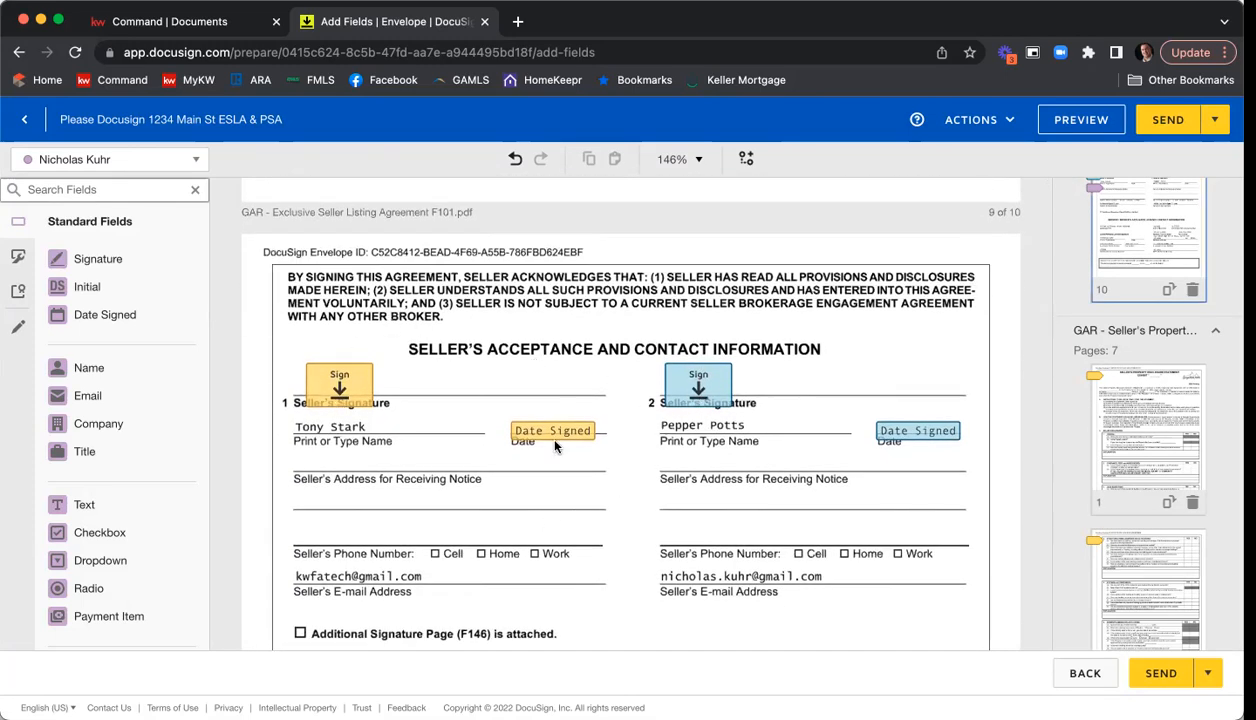
scroll(721, 451, "down", 7)
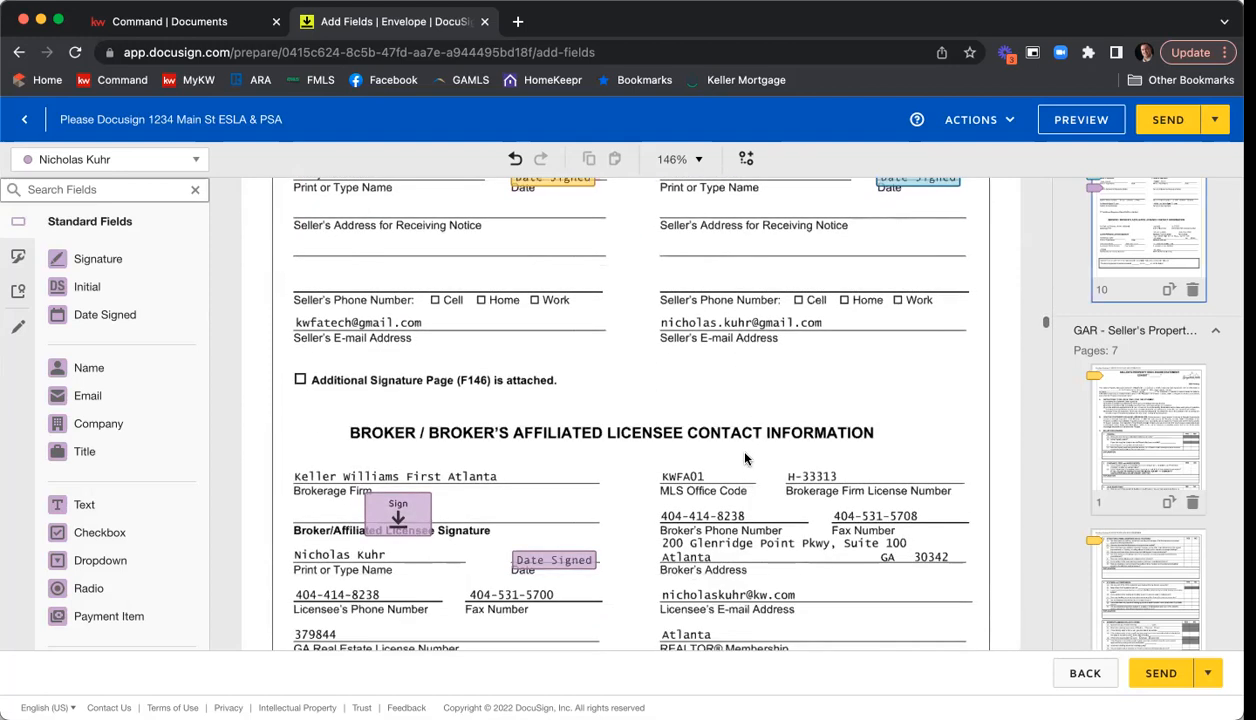
Add agent text fields on the "o'clock" and ".m." blanks and a Date Signed field on the date line of page 10's receipt box.
scroll(745, 459, "down", 6)
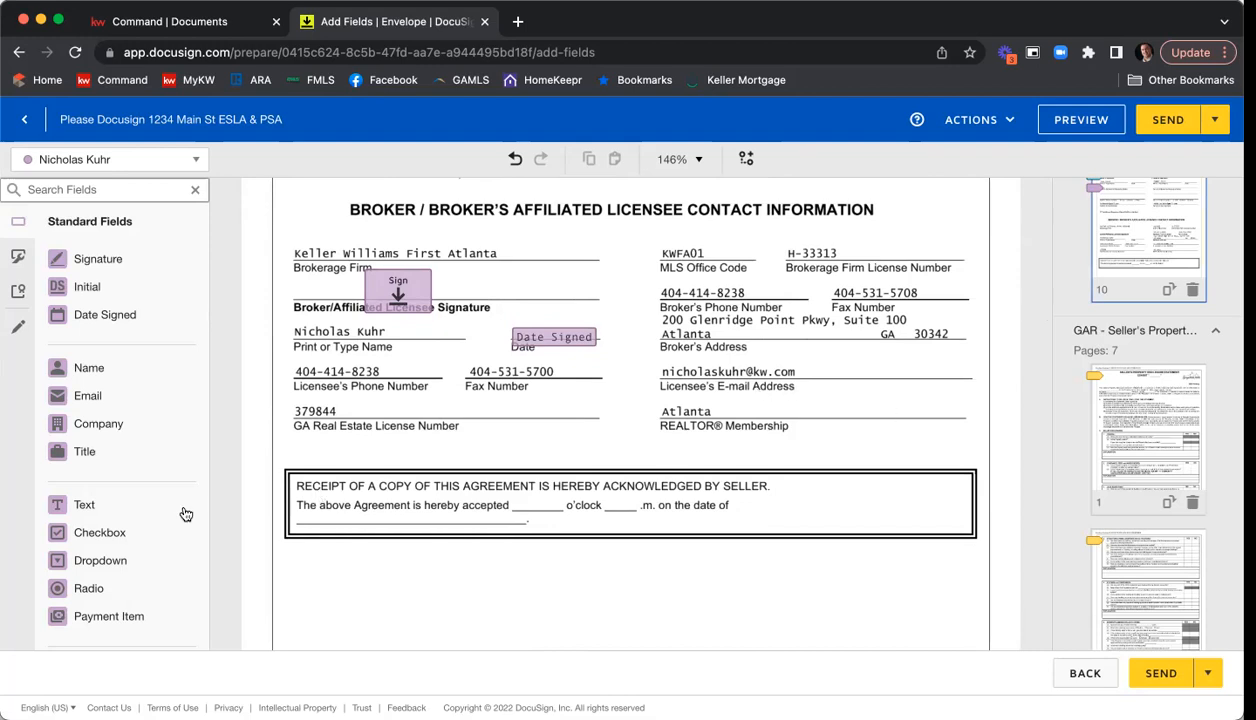
left_click_drag(86, 508, 516, 494)
left_click_drag(610, 487, 541, 505)
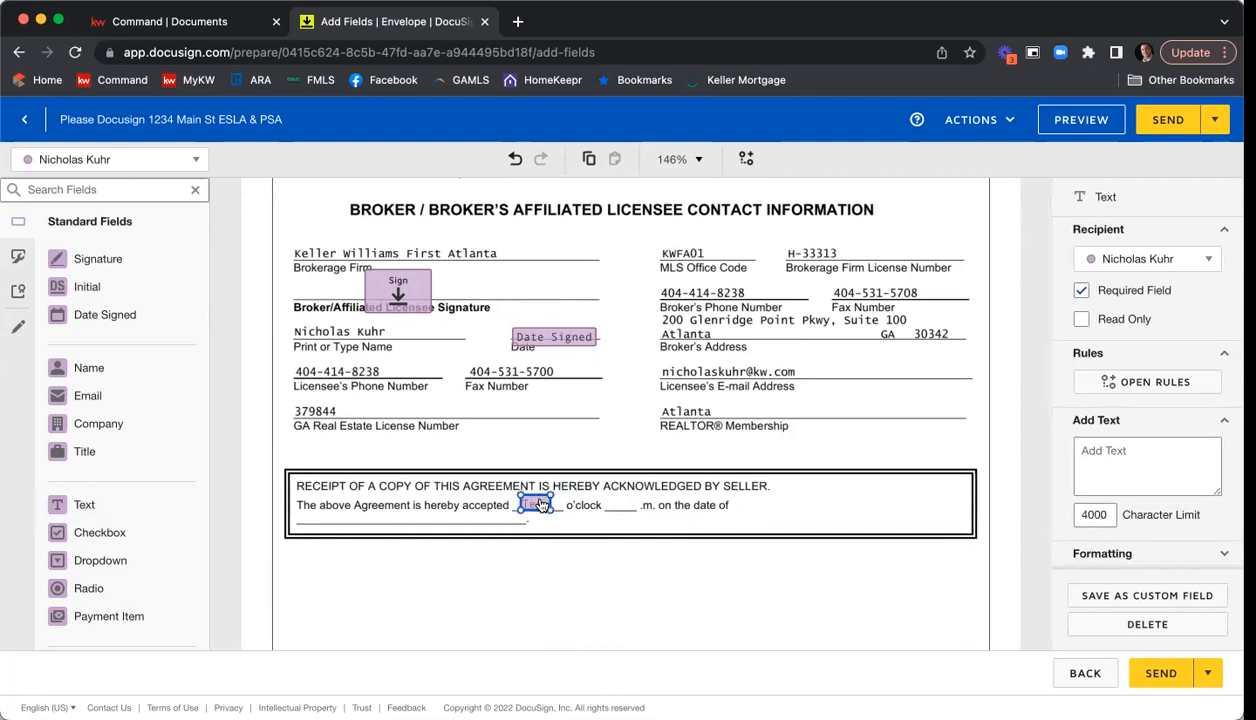
key("super+c")
key("super+v")
left_click_drag(538, 507, 619, 502)
left_click_drag(139, 333, 301, 518)
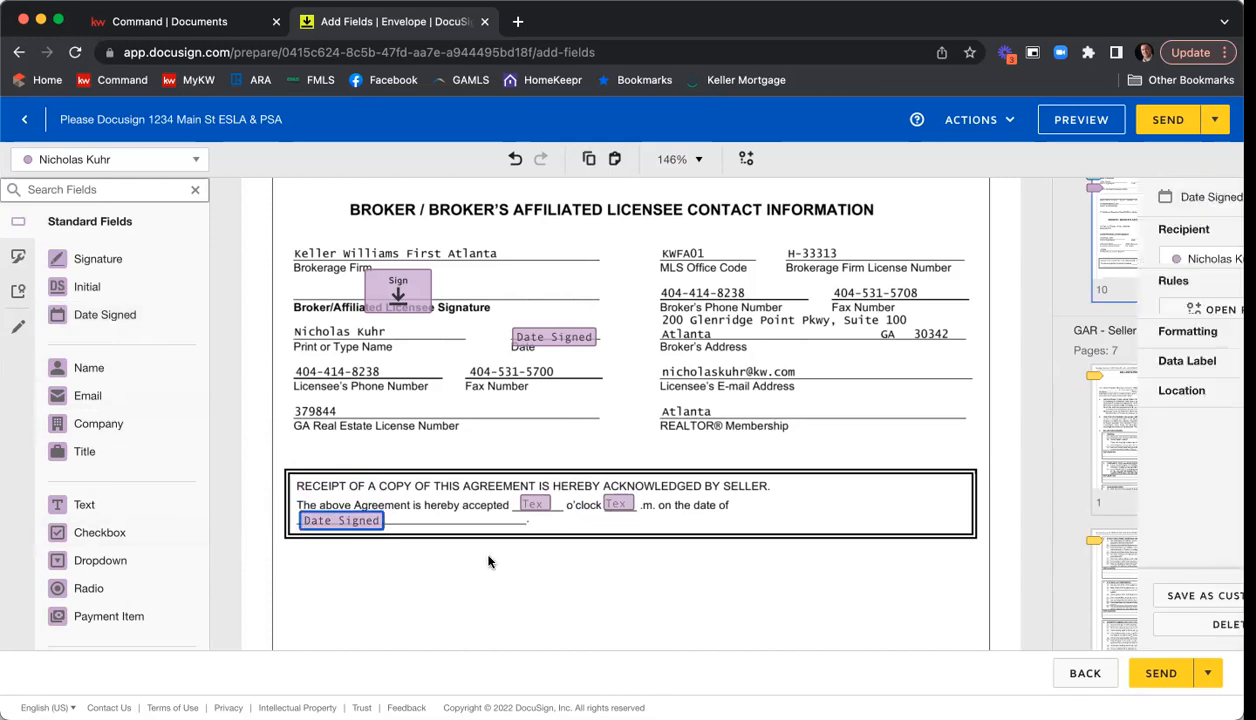
left_click(509, 566)
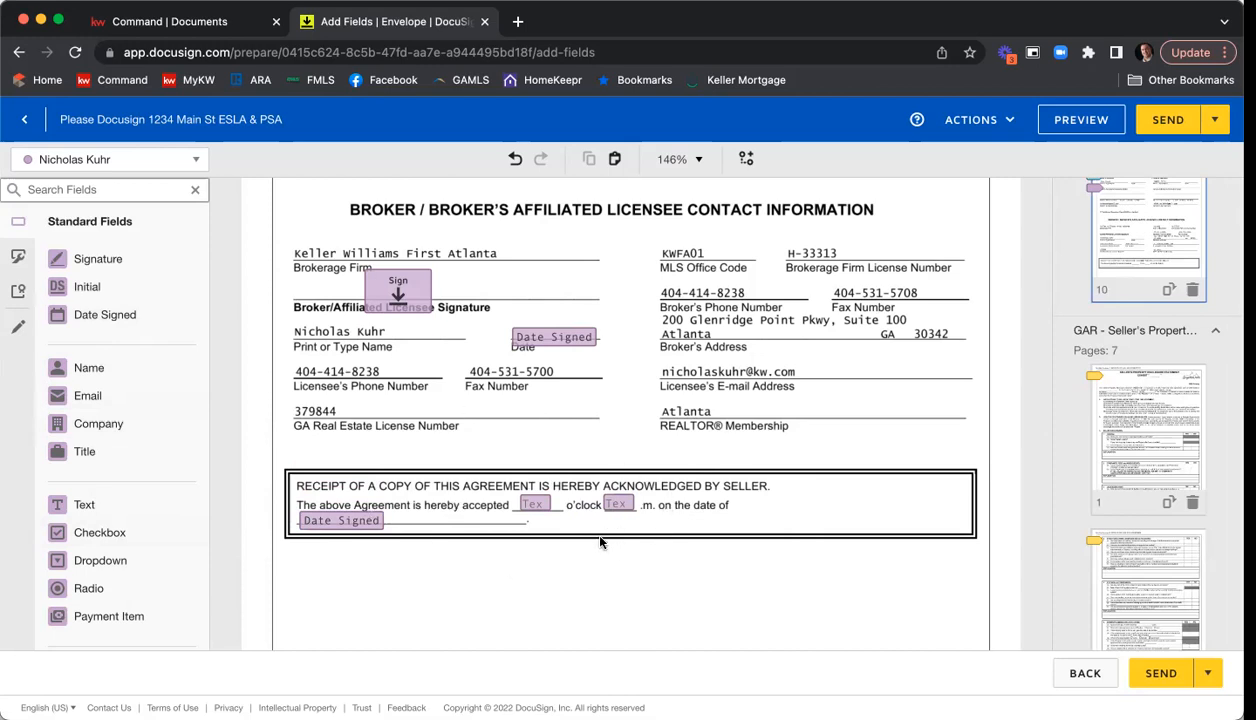
Turn the required setting of the text field before "o'clock" off and back on.
left_click(528, 503)
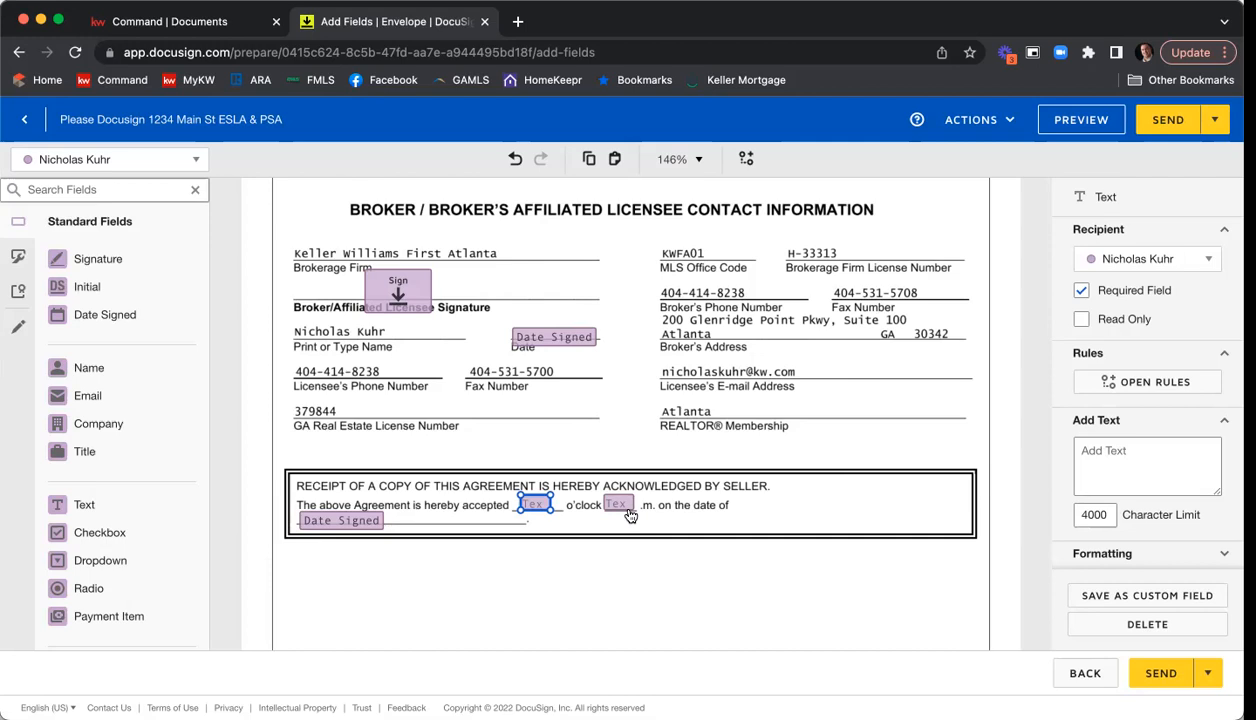
left_click(1110, 292)
left_click(620, 555)
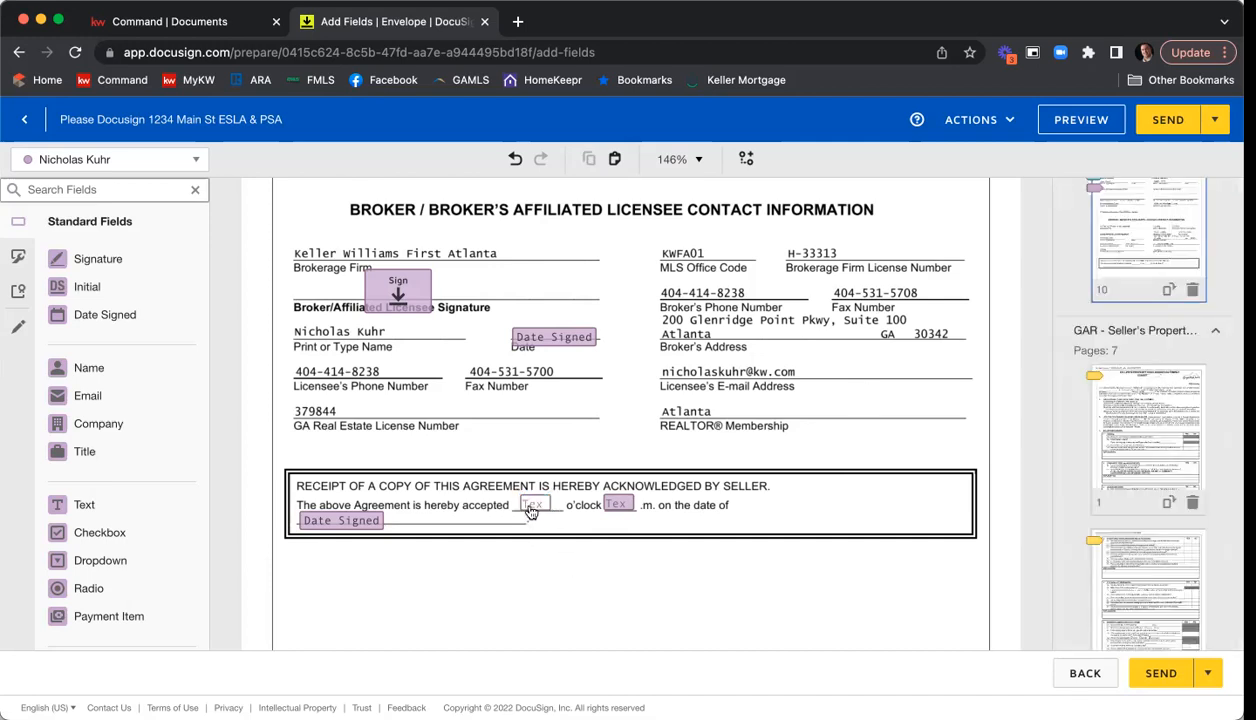
left_click(535, 505)
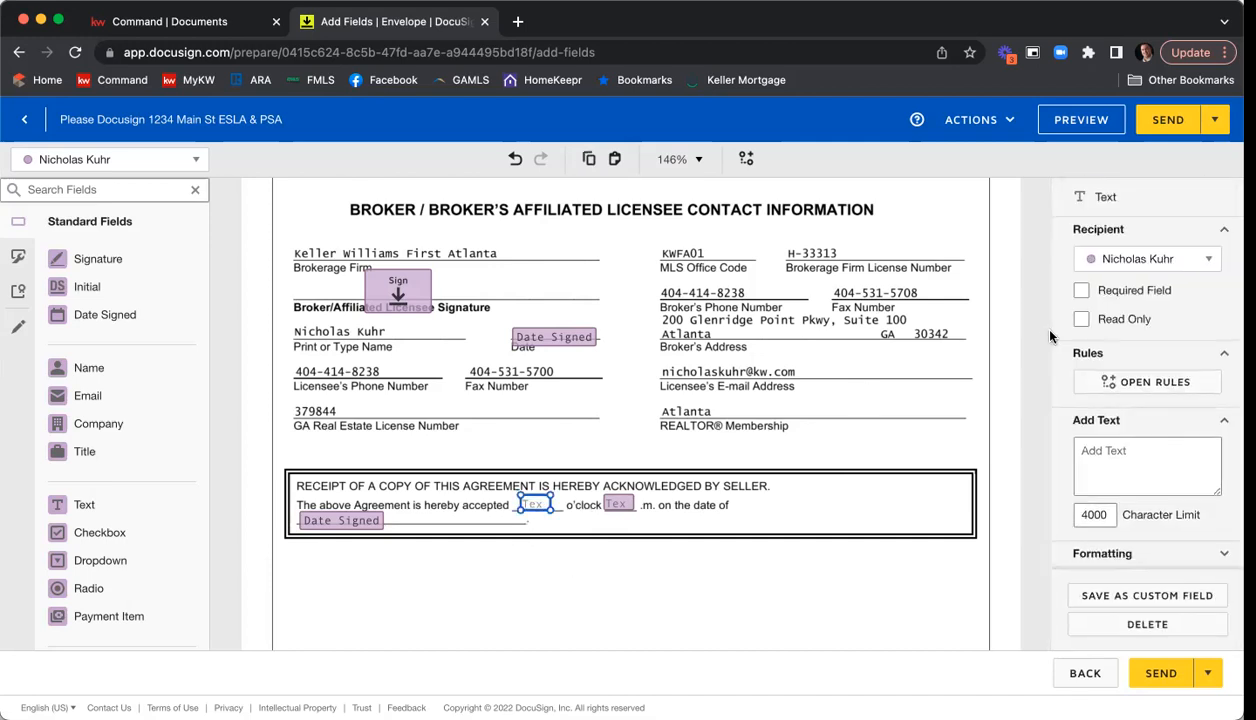
left_click(1081, 290)
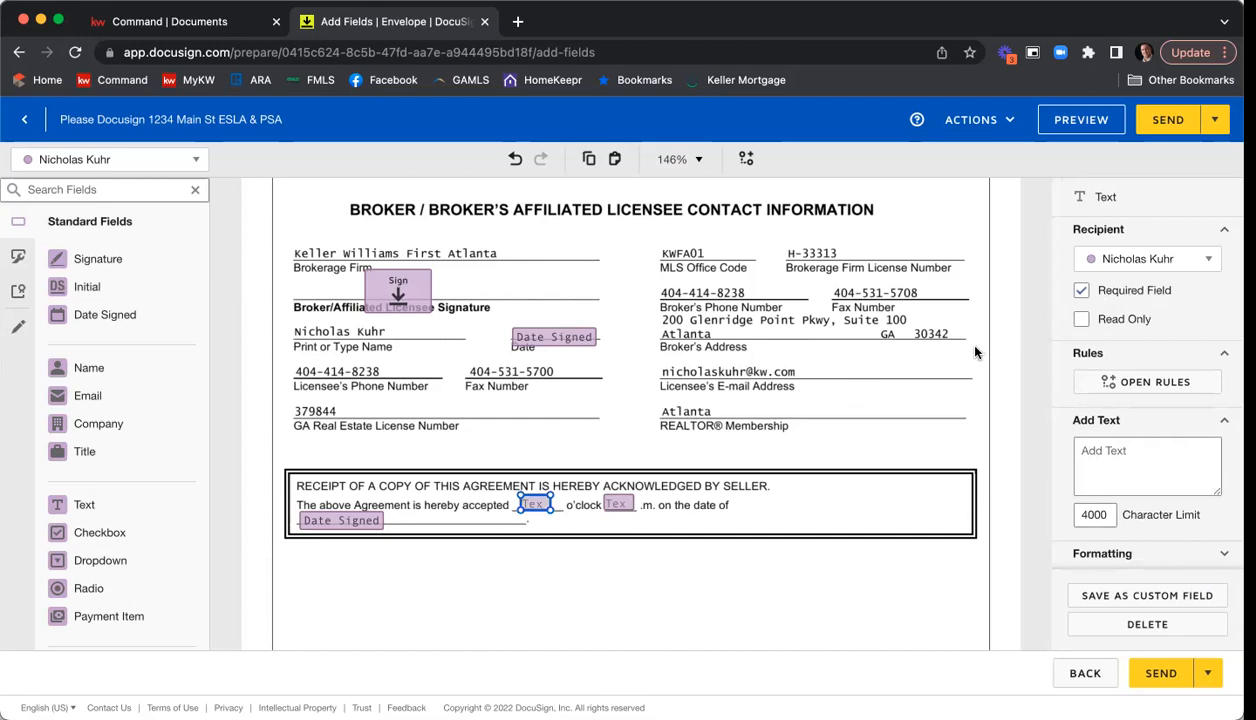
left_click(848, 399)
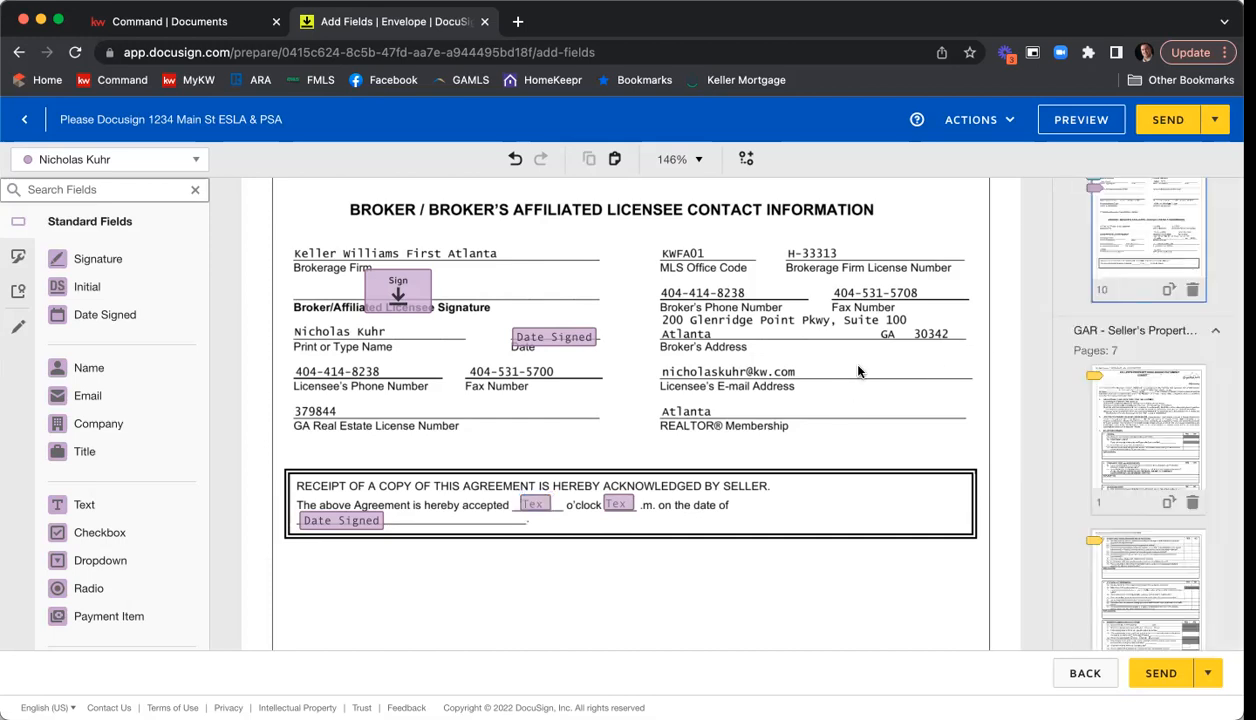
Make Seller One's text field for the year the dwelling was constructed required on page 1 of the Seller's Property Disclosure.
scroll(860, 368, "down", 5)
scroll(869, 361, "down", 10)
scroll(865, 360, "down", 2)
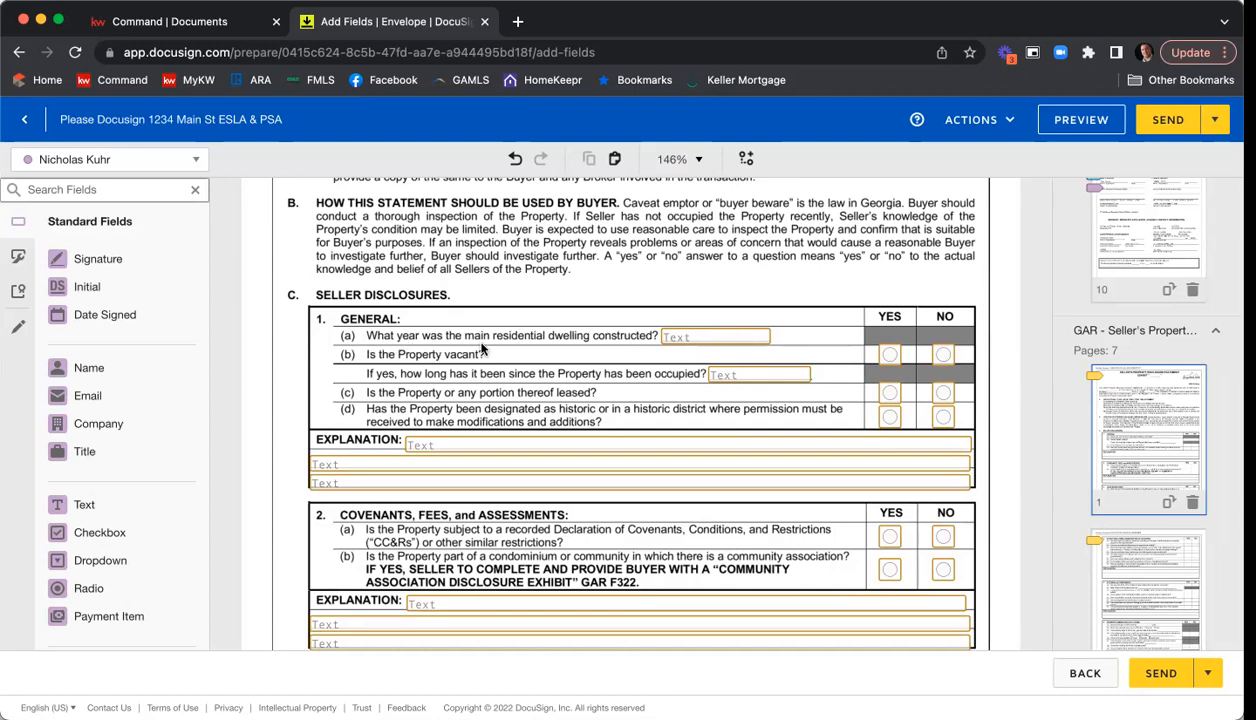
left_click(710, 340)
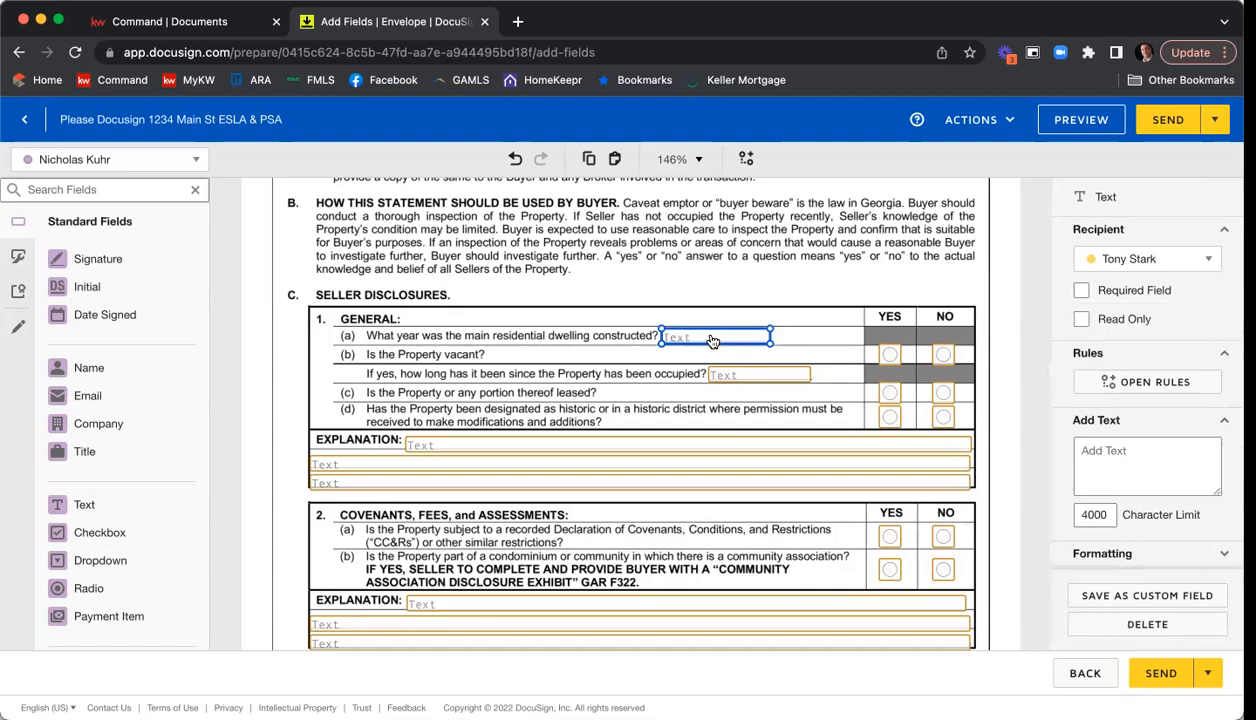
left_click(1130, 291)
left_click(623, 282)
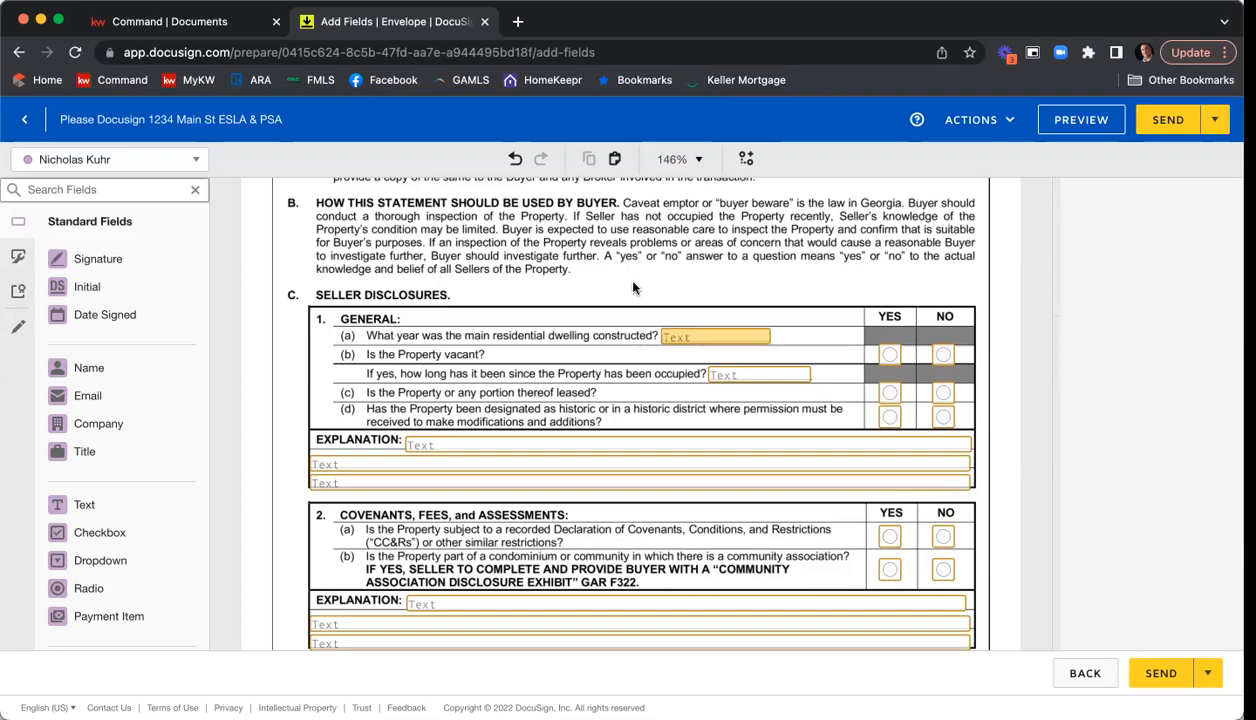
Review the remaining Seller's Property Disclosure fields, from the covenants section through the fixtures checklist to the seller signature and date fields.
scroll(605, 286, "down", 1)
scroll(603, 287, "down", 10)
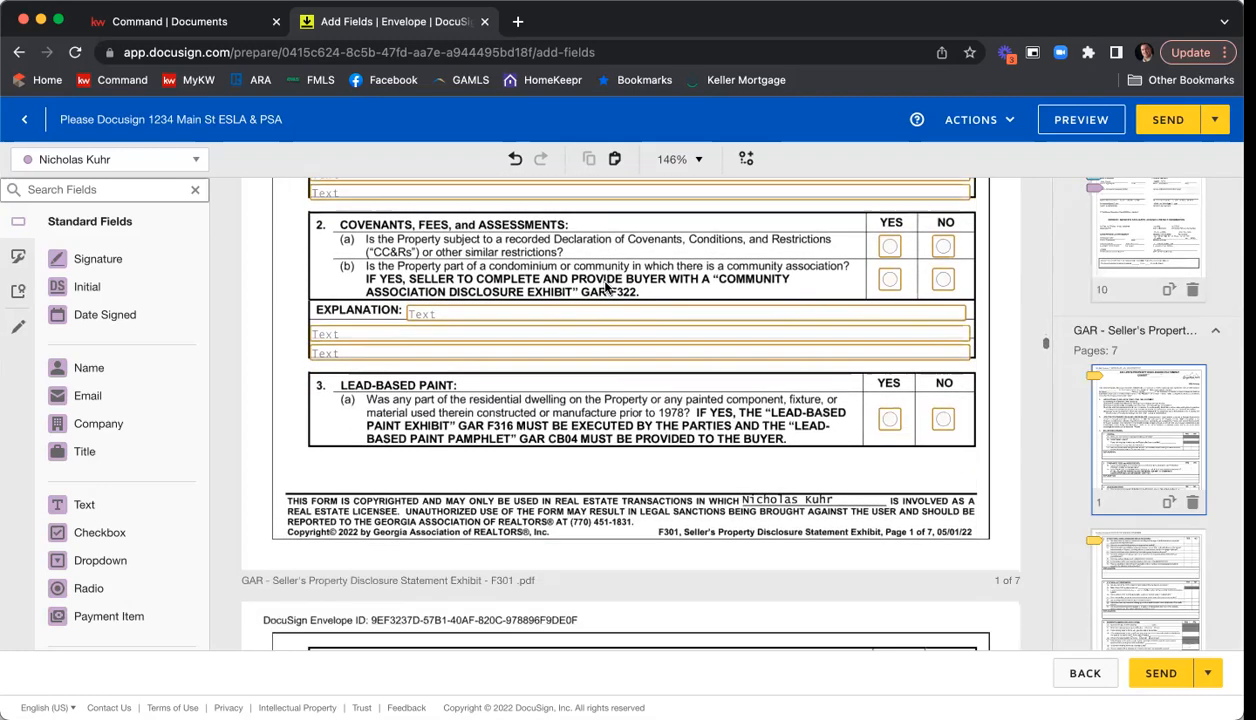
scroll(605, 289, "down", 10)
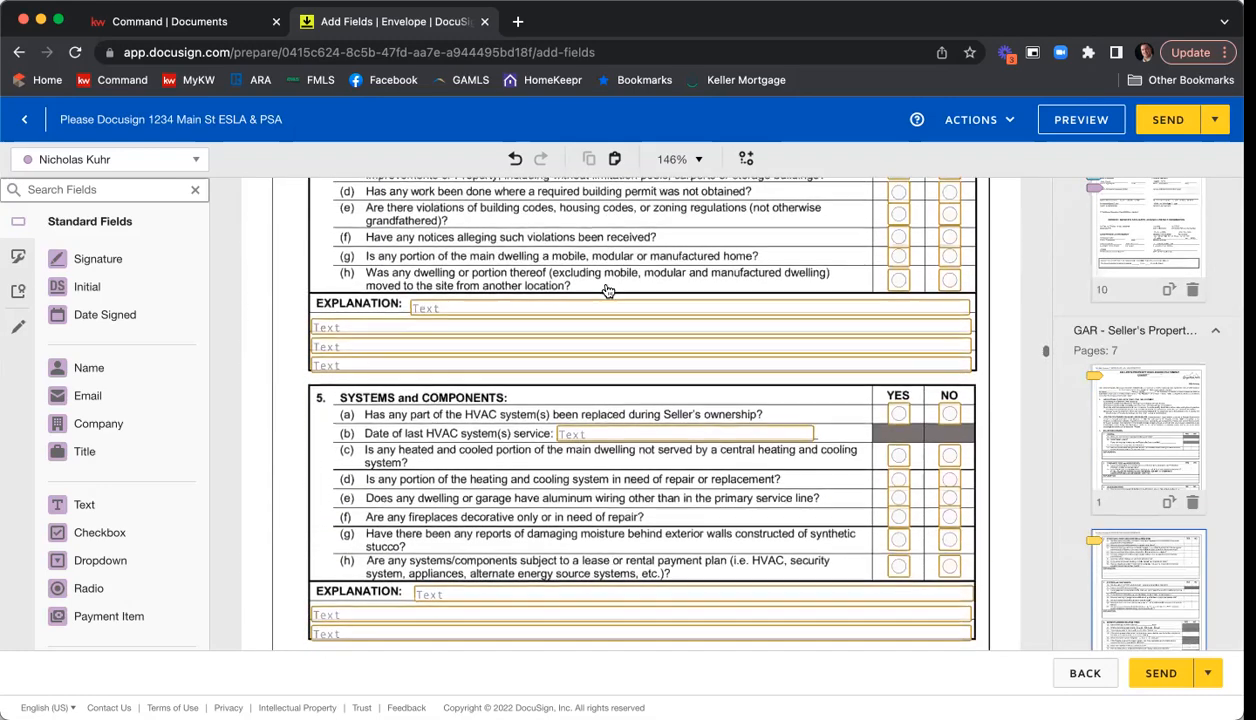
scroll(607, 290, "down", 10)
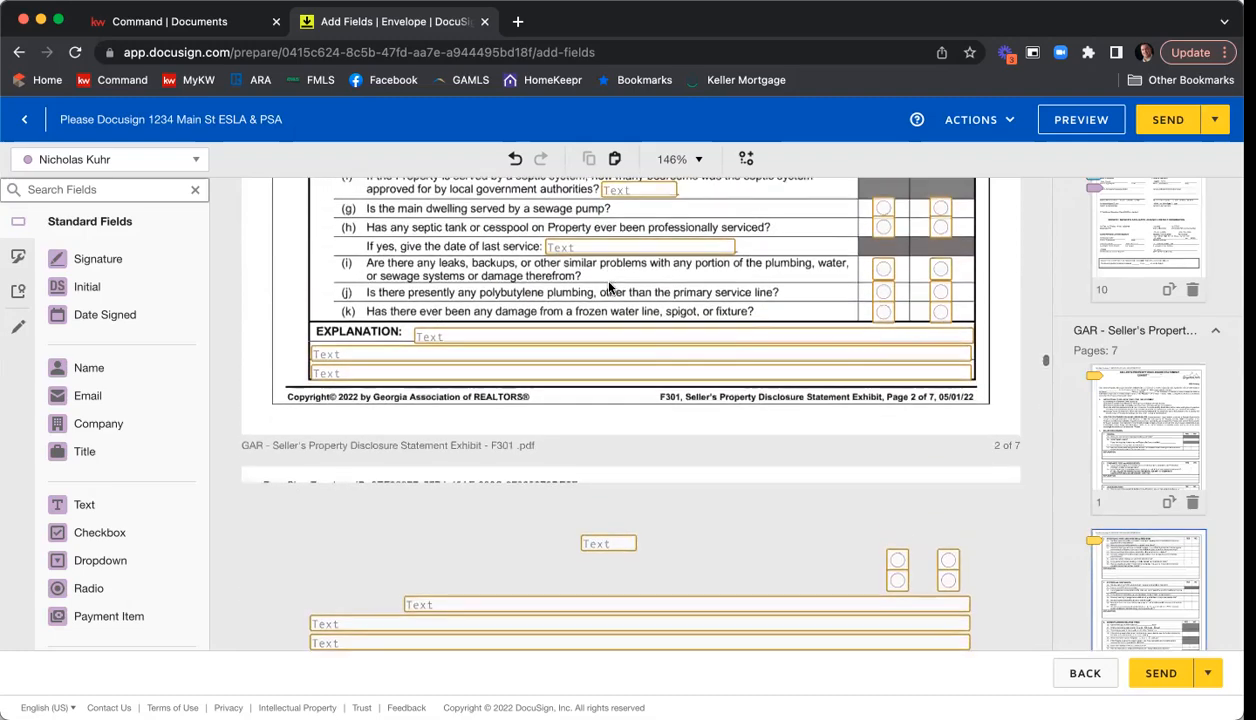
scroll(610, 288, "down", 10)
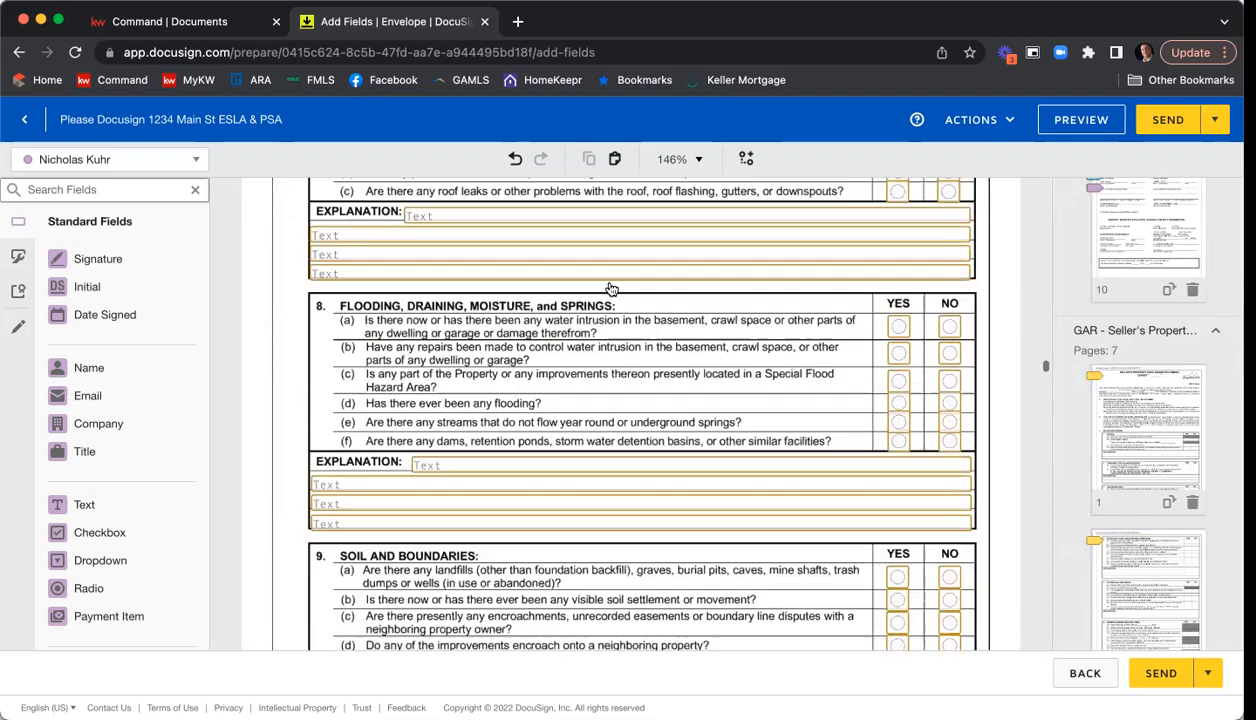
scroll(609, 287, "down", 10)
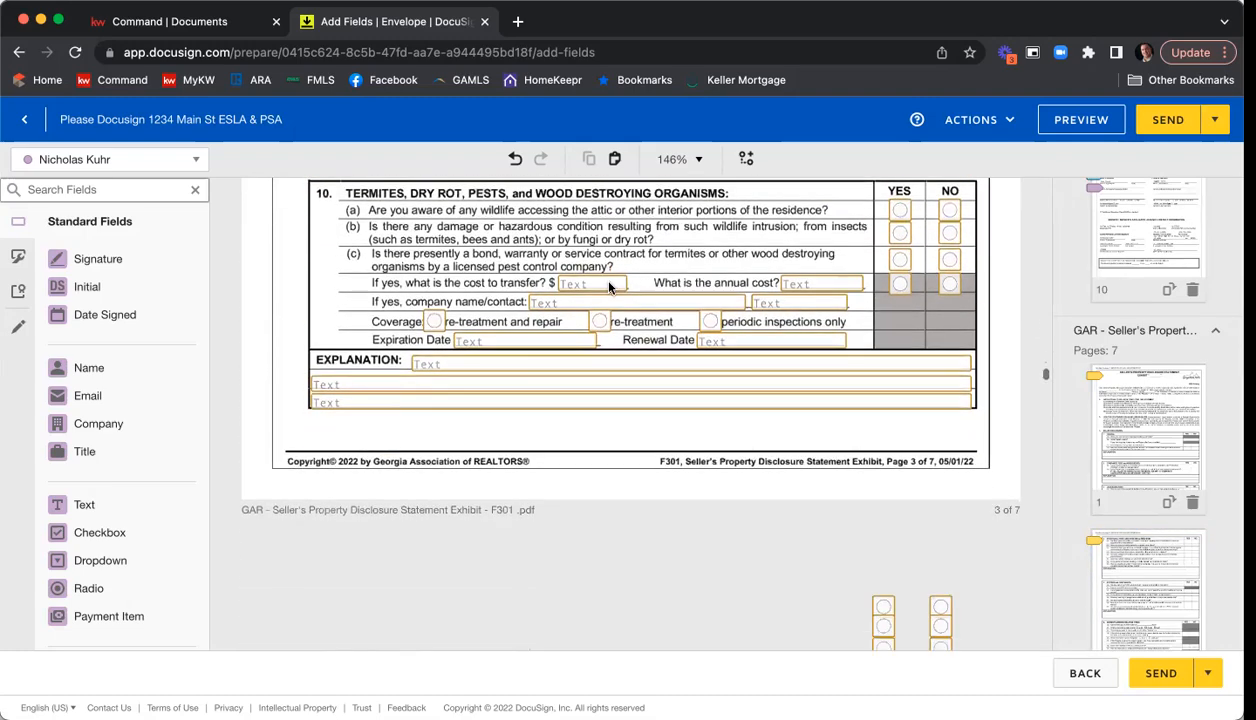
scroll(609, 287, "down", 10)
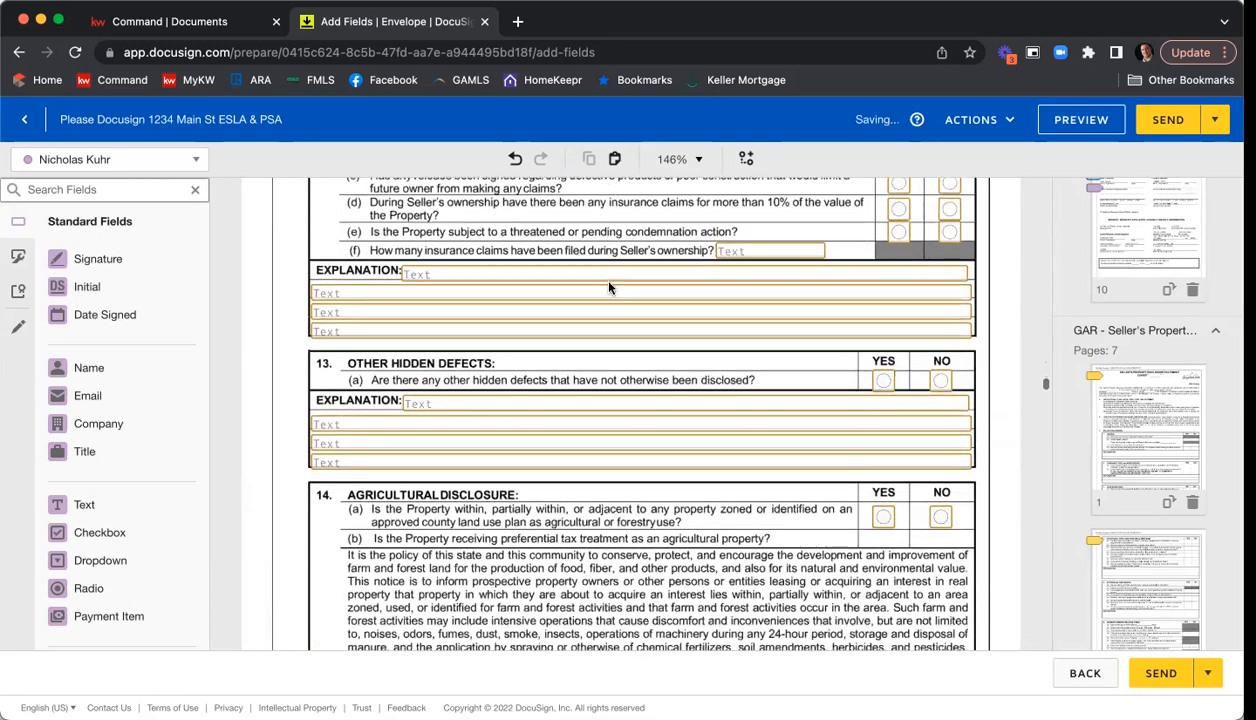
scroll(609, 287, "down", 10)
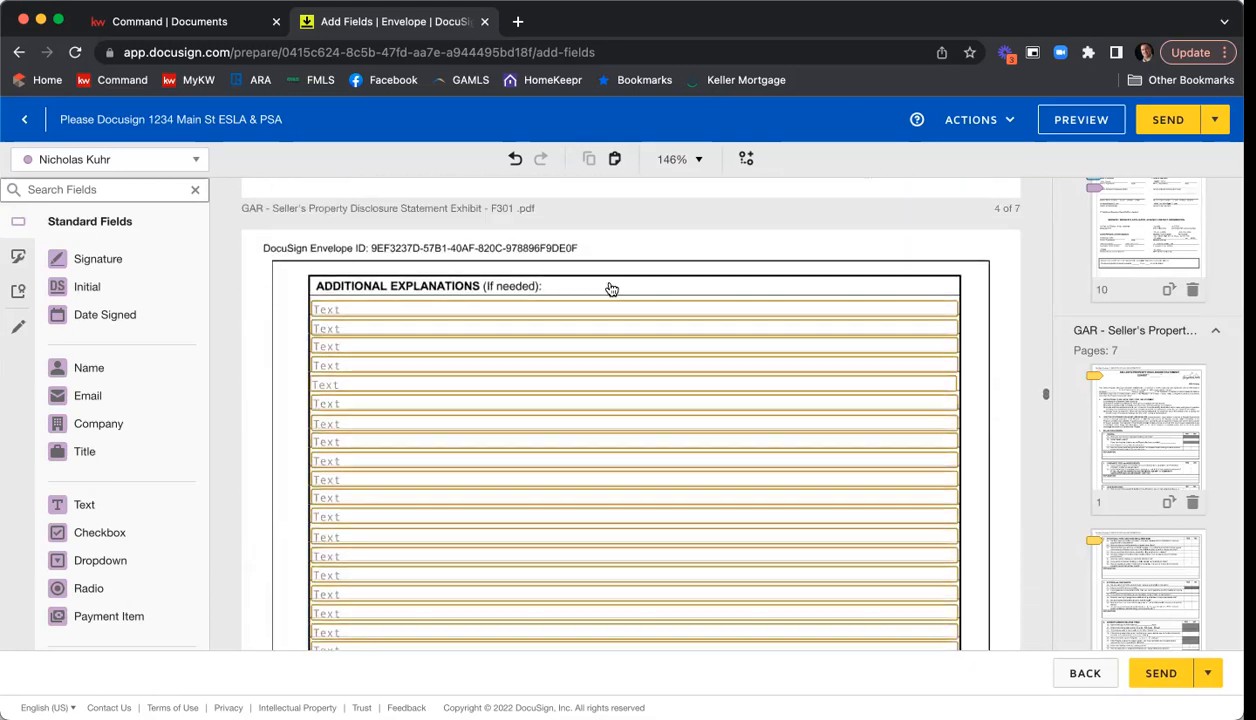
scroll(609, 287, "down", 10)
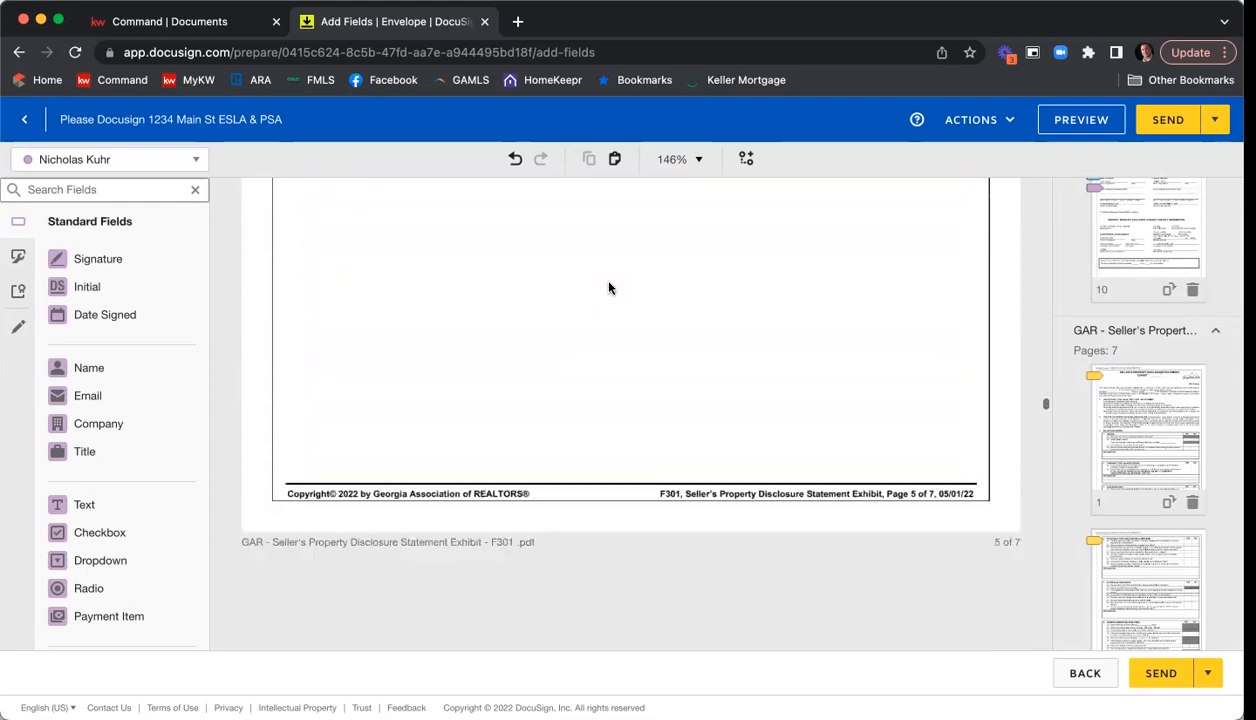
scroll(609, 287, "down", 10)
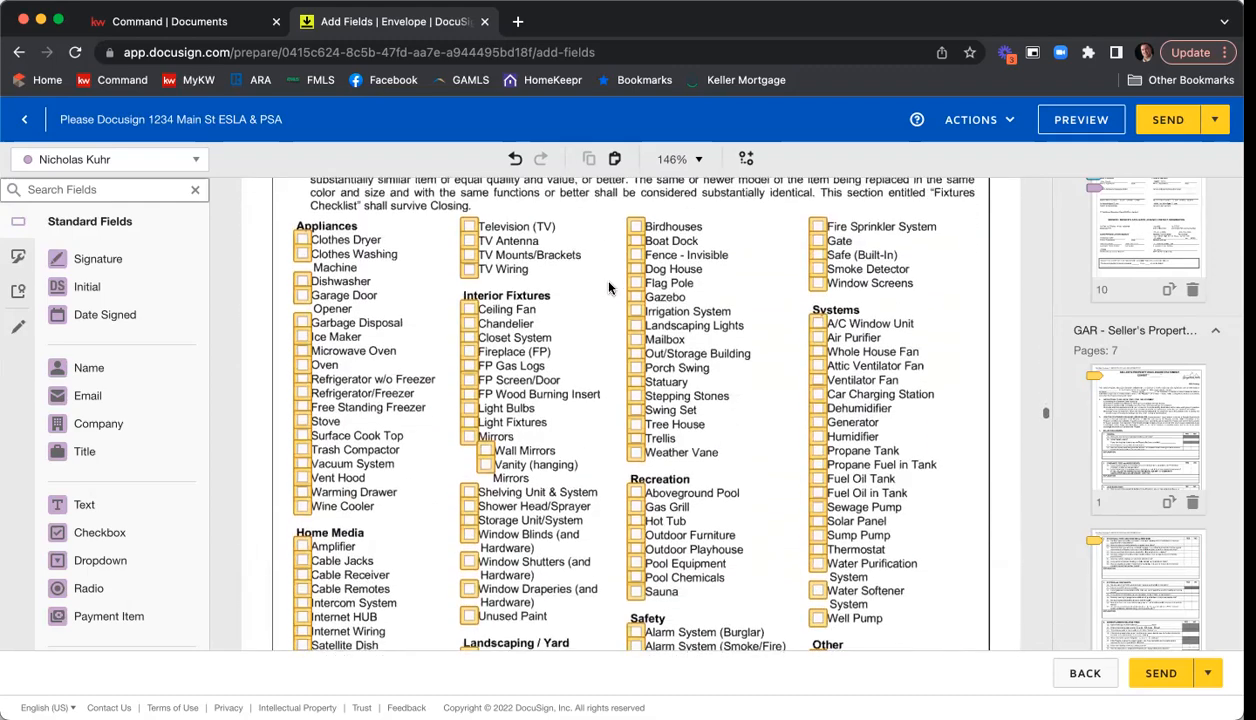
scroll(609, 287, "down", 10)
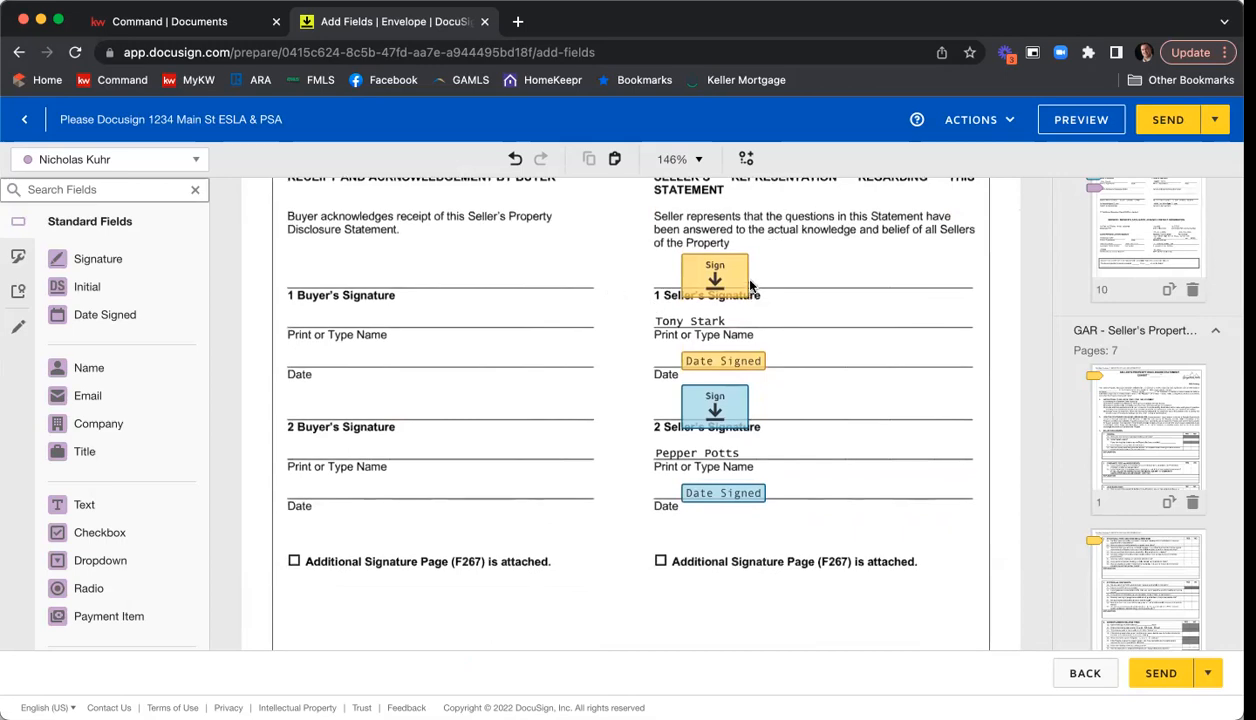
scroll(640, 361, "down", 10)
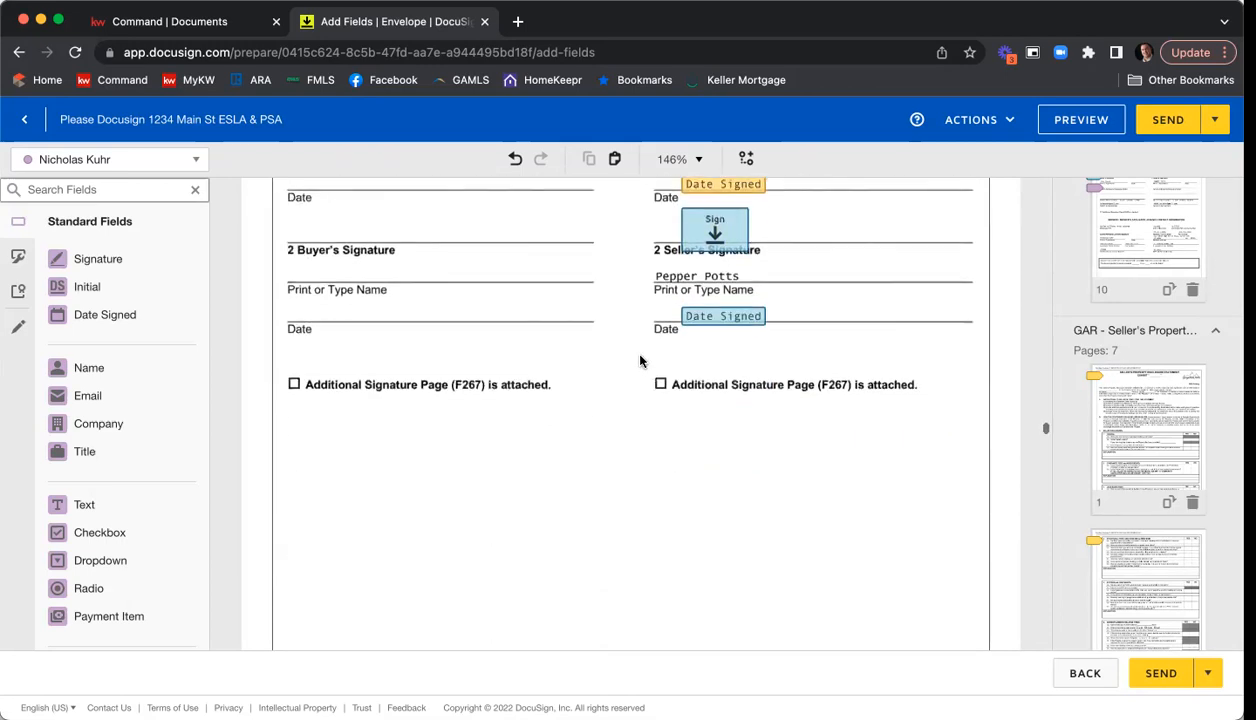
Make Seller One's Name of Association text field required on page 1 of the Community Association Disclosure.
scroll(640, 361, "down", 10)
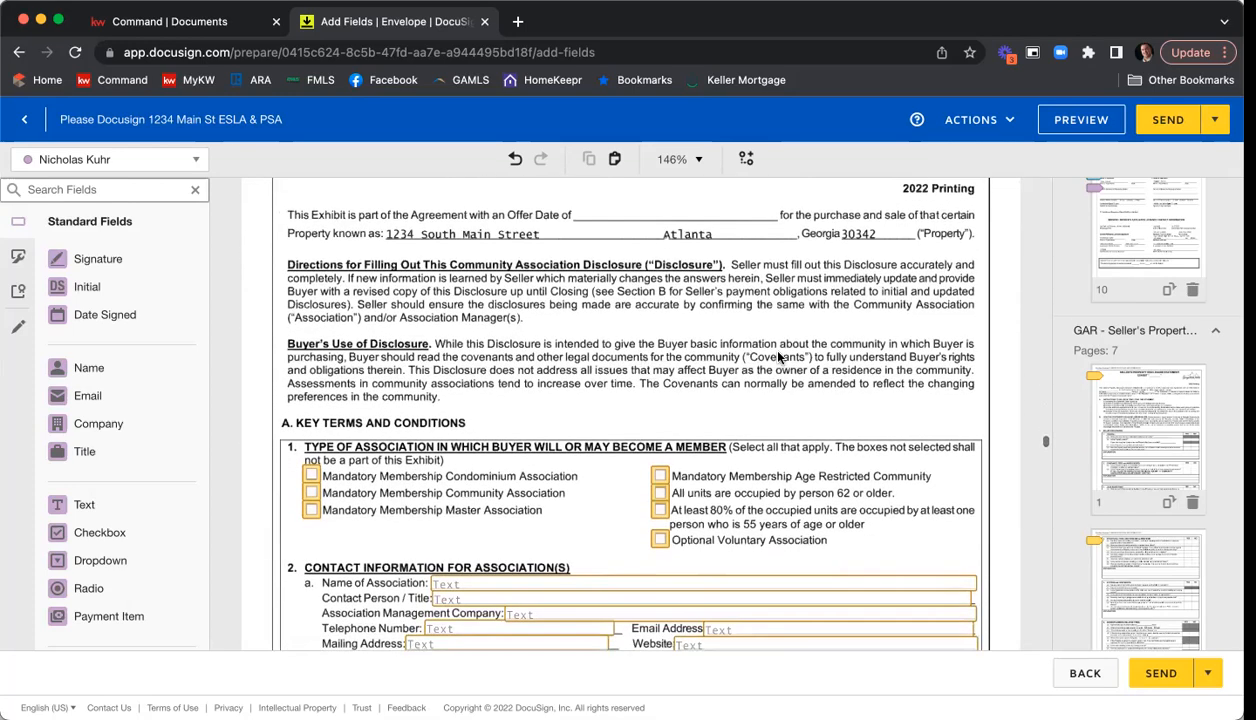
scroll(795, 355, "down", 3)
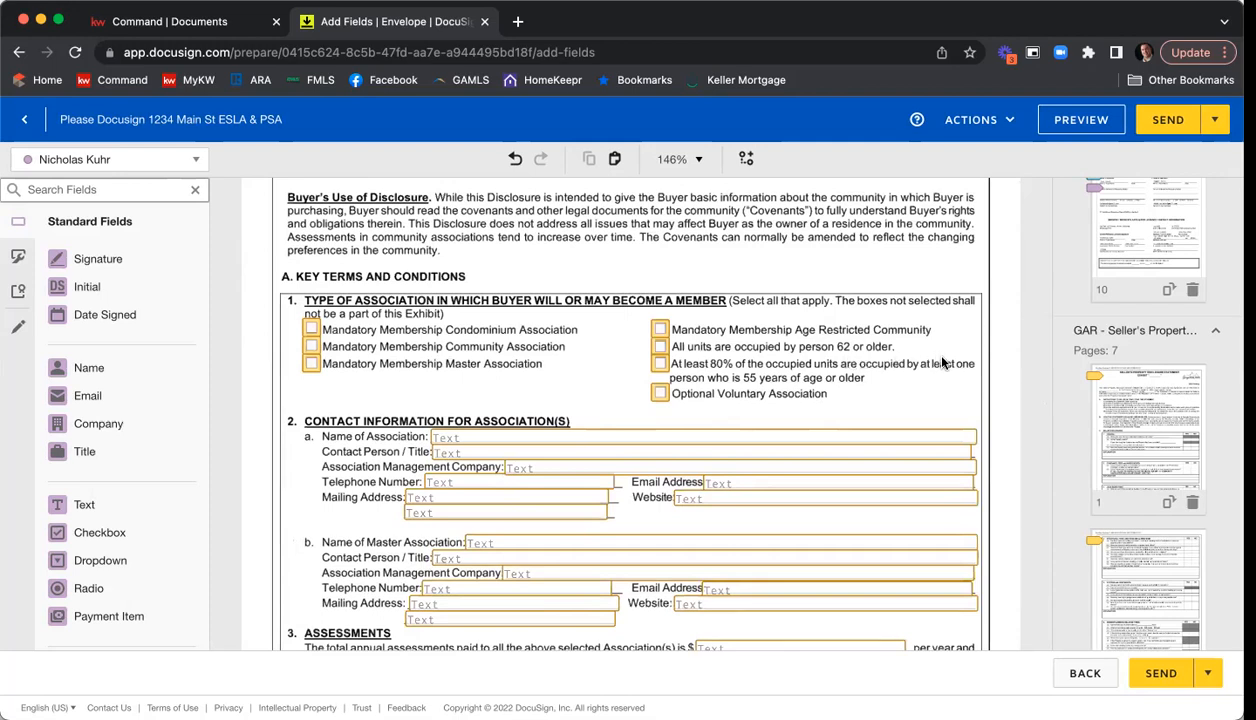
scroll(926, 356, "down", 1)
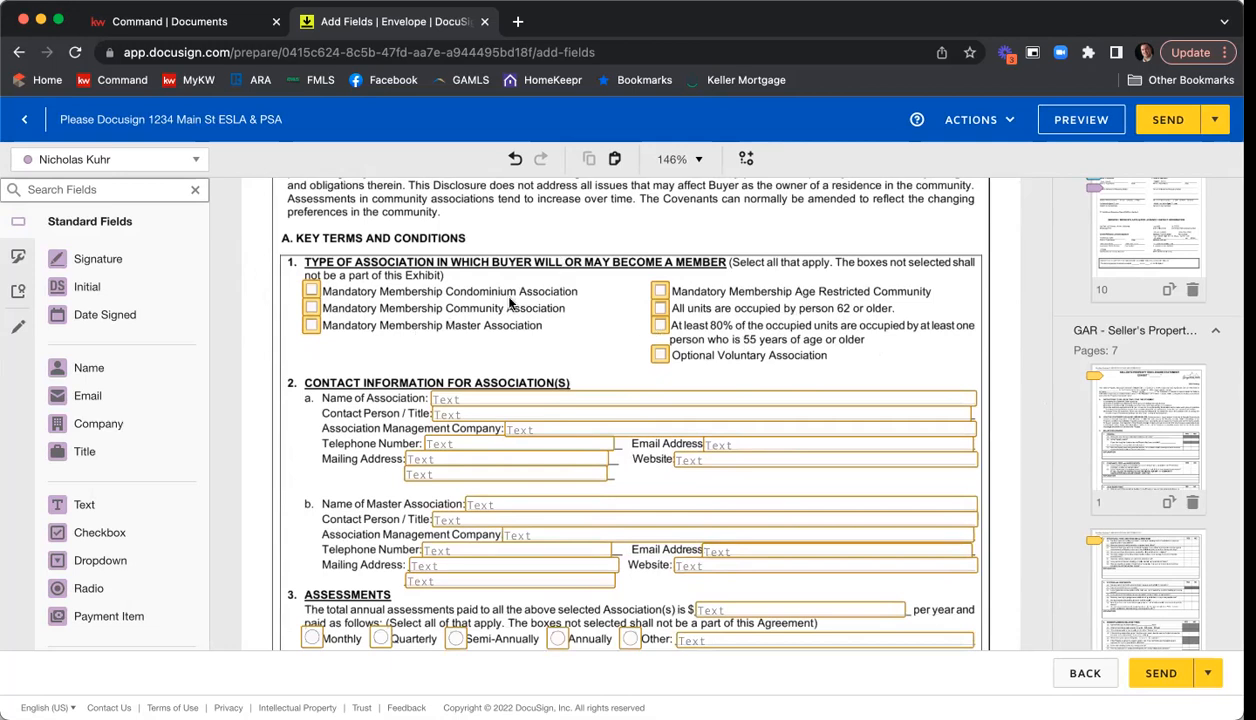
scroll(581, 293, "down", 1)
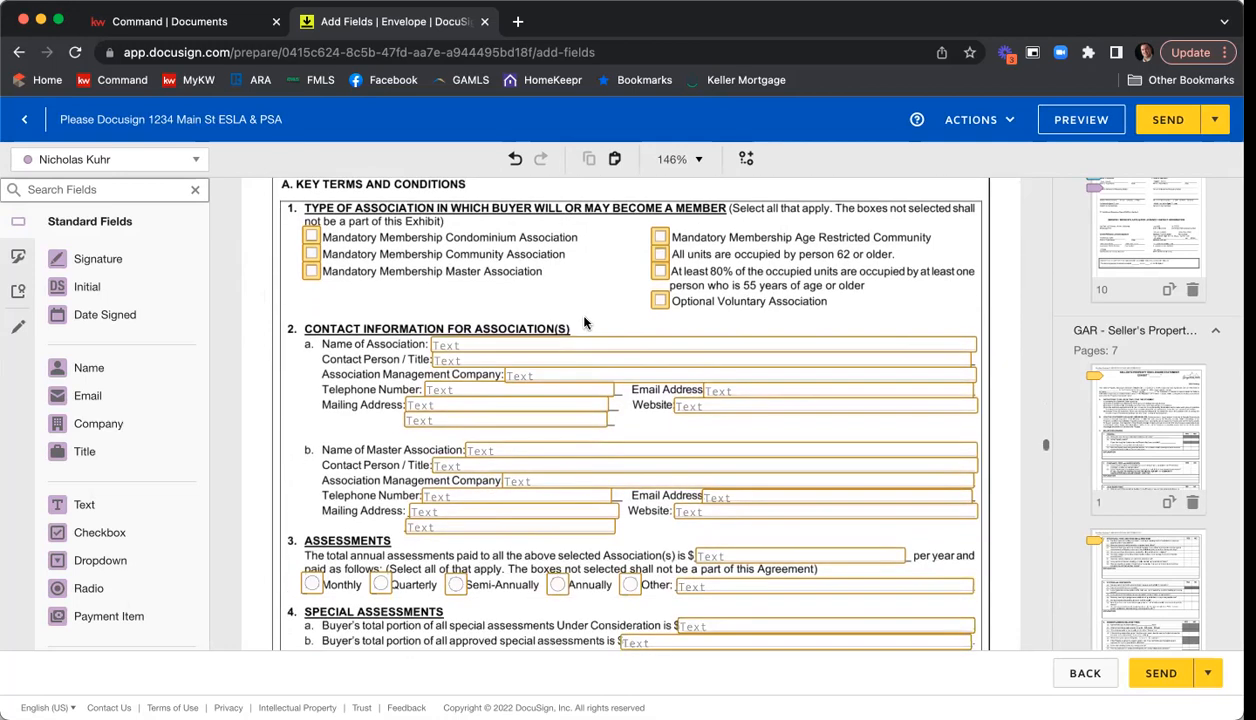
left_click(478, 345)
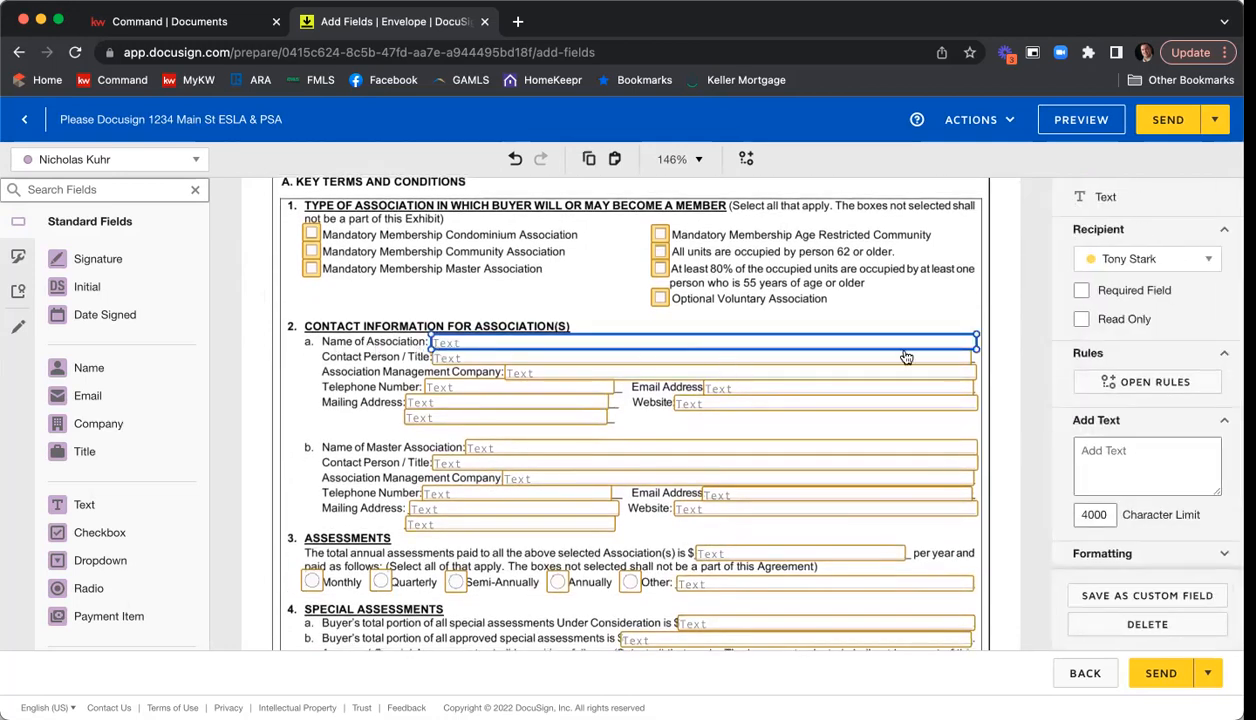
left_click(1145, 297)
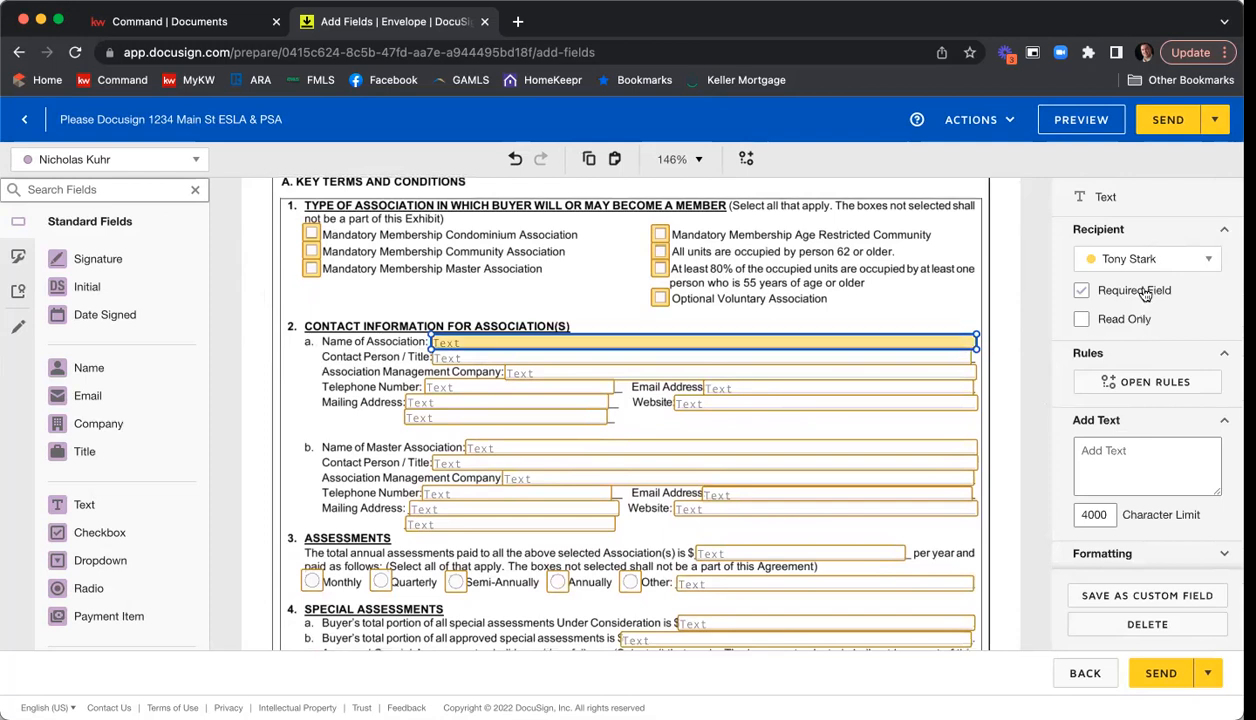
left_click(1006, 294)
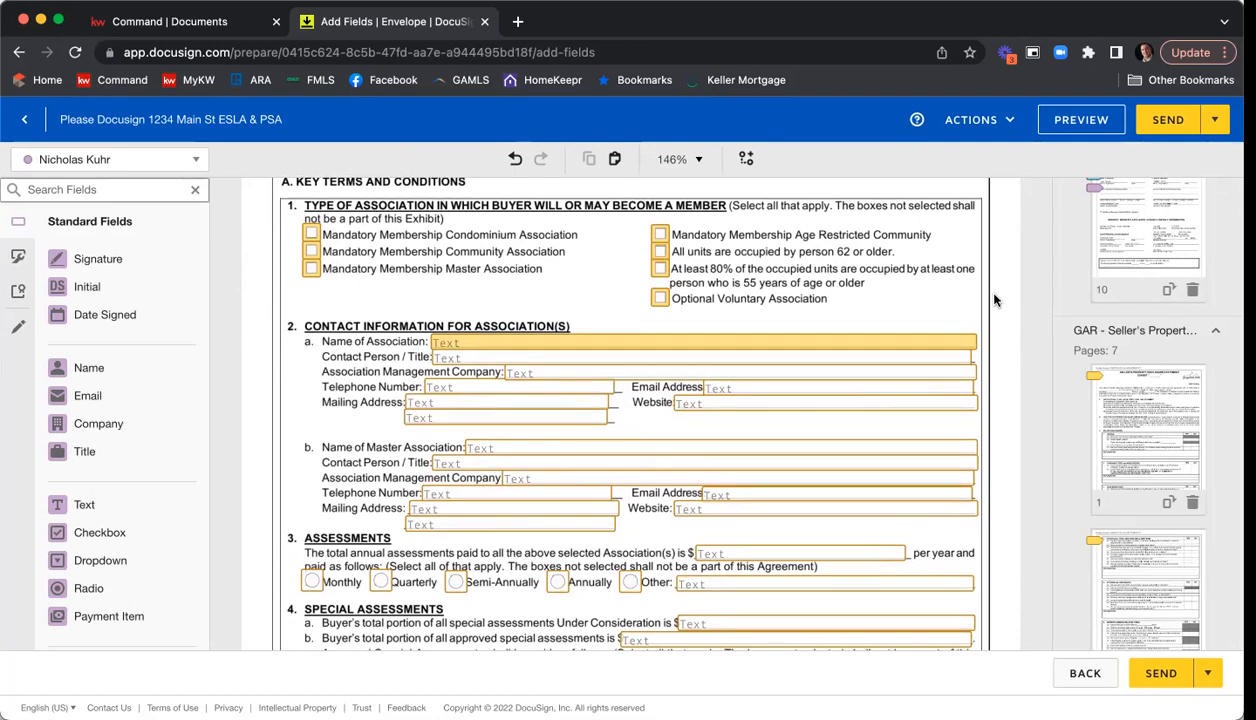
Review the rest of the Community Association Disclosure, from the assessments fields to the seller signature and date fields on page 3.
scroll(994, 300, "down", 1)
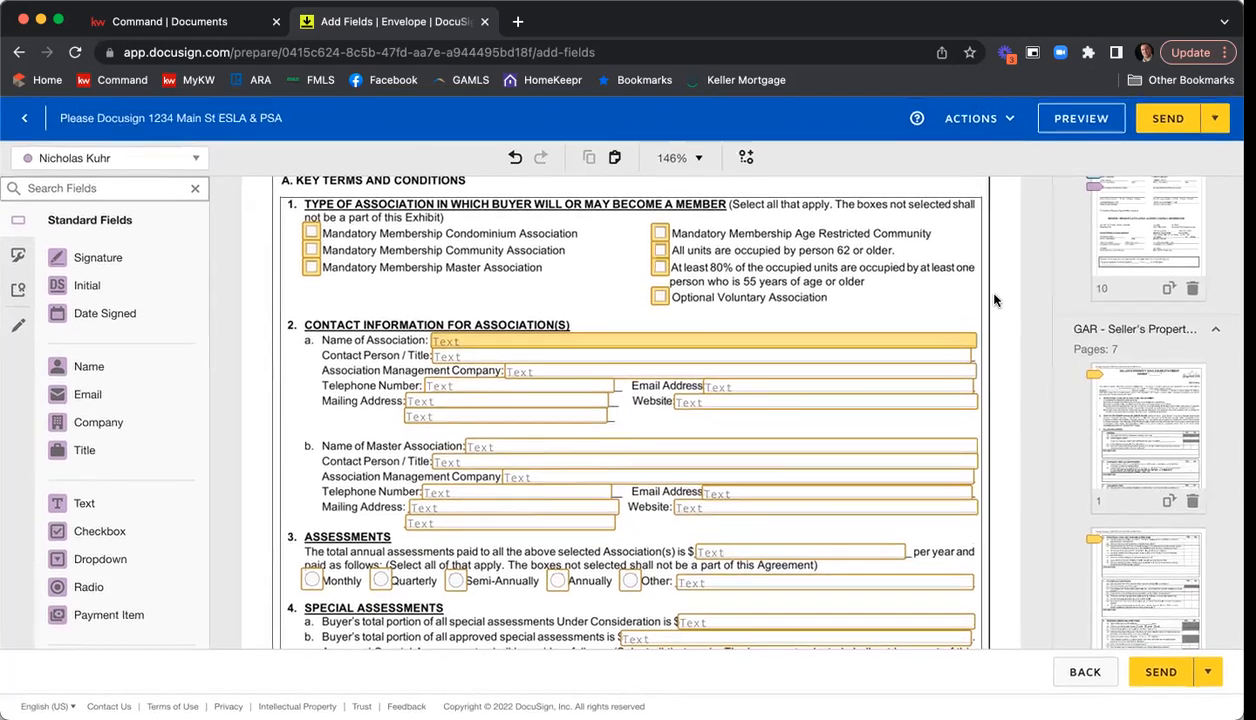
scroll(988, 280, "down", 5)
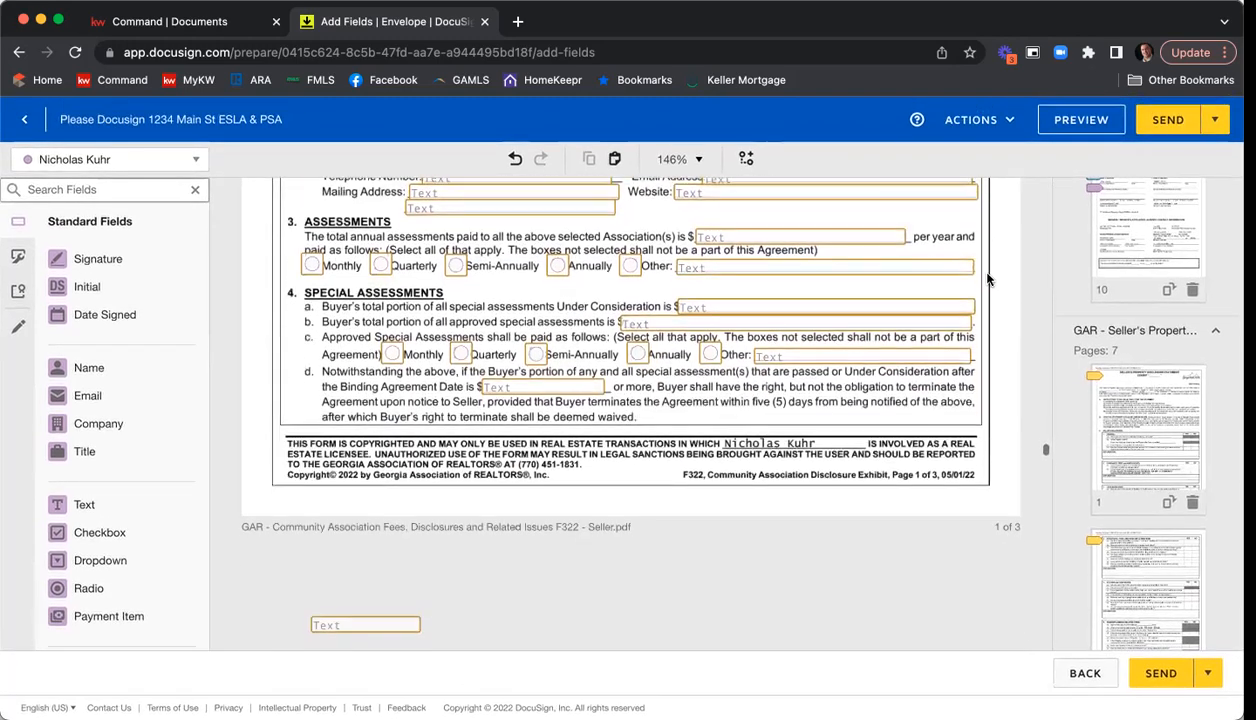
scroll(988, 295, "down", 7)
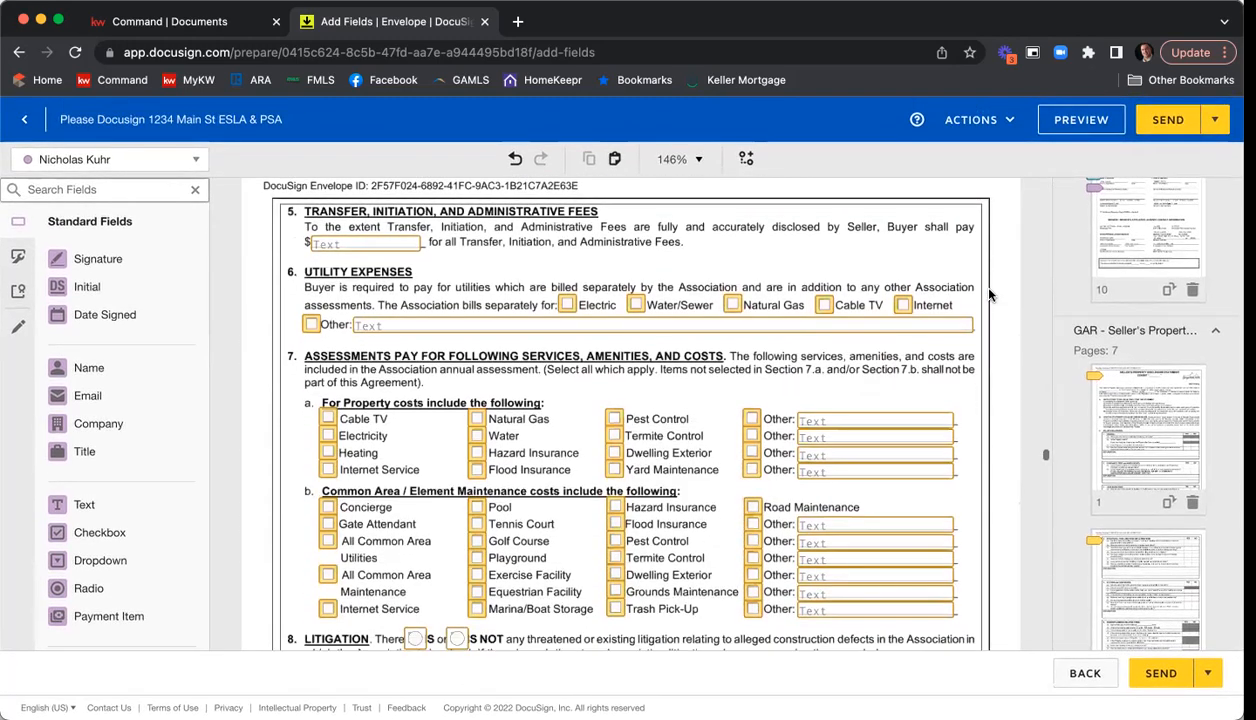
scroll(988, 296, "down", 7)
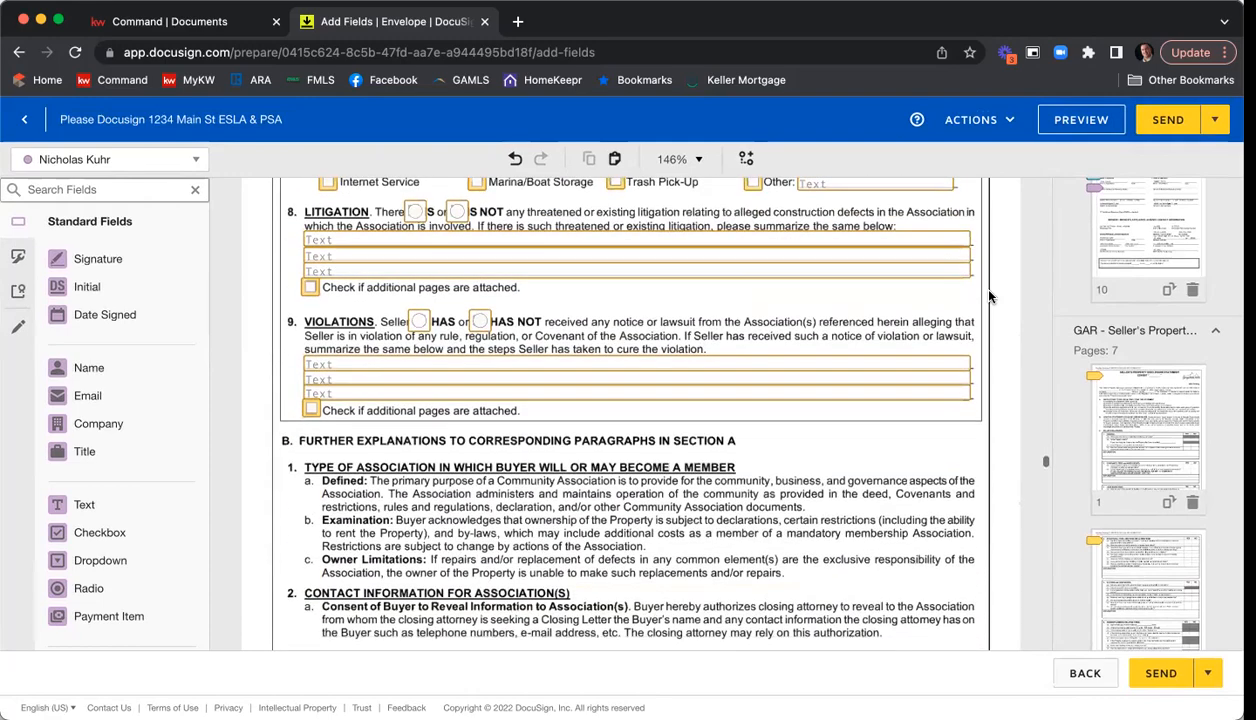
scroll(988, 296, "down", 10)
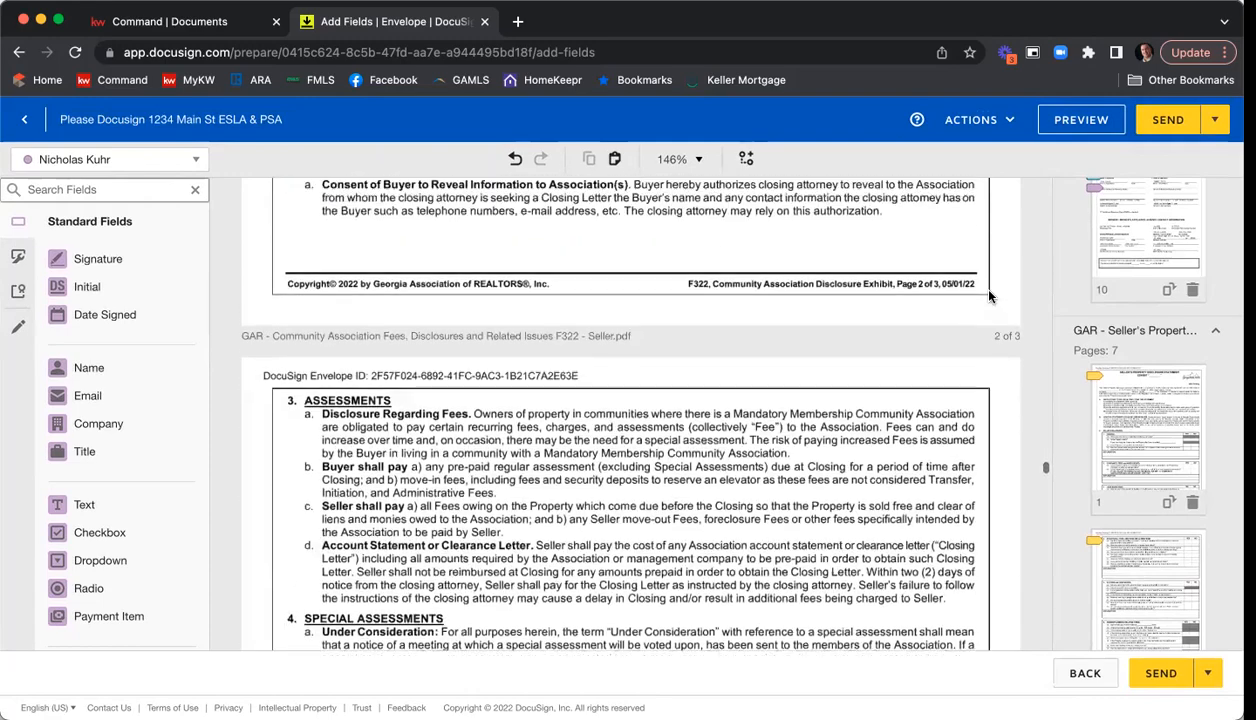
scroll(988, 296, "down", 12)
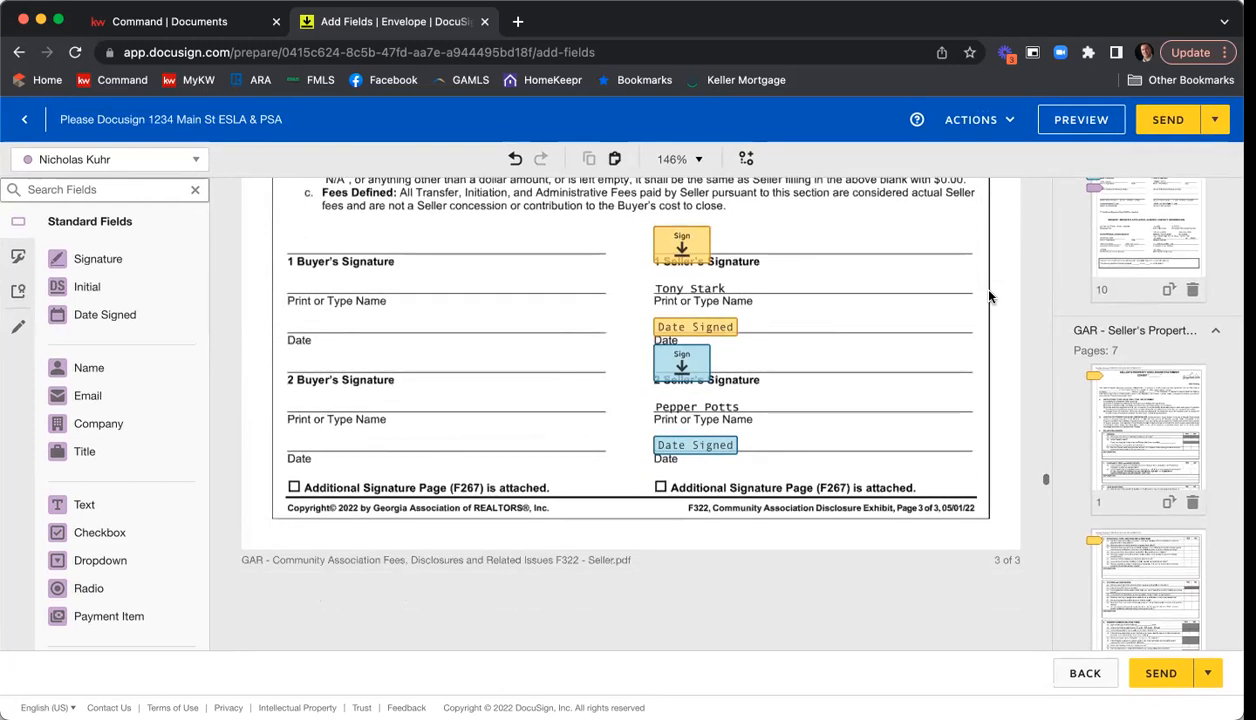
Review the seller signature, name and date fields on the Affiliated Marketing Disclosure Statement and the Wire Fraud Prevention Notice.
scroll(988, 296, "down", 6)
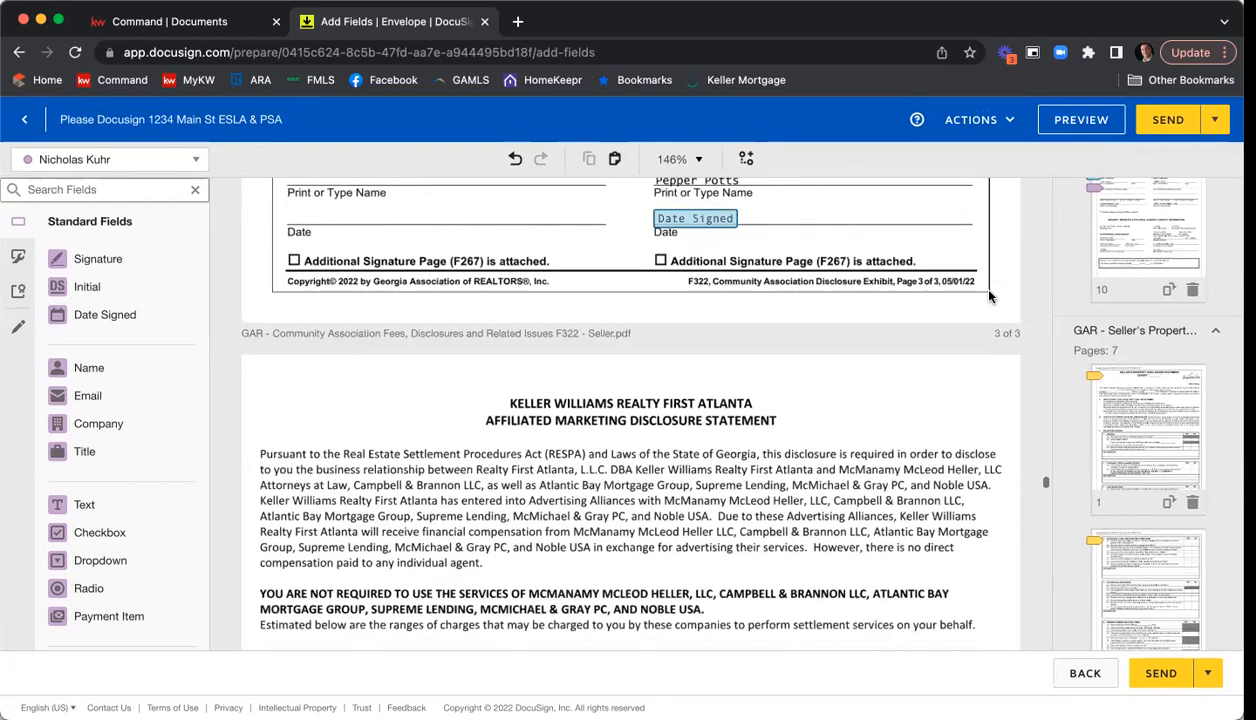
scroll(988, 296, "down", 15)
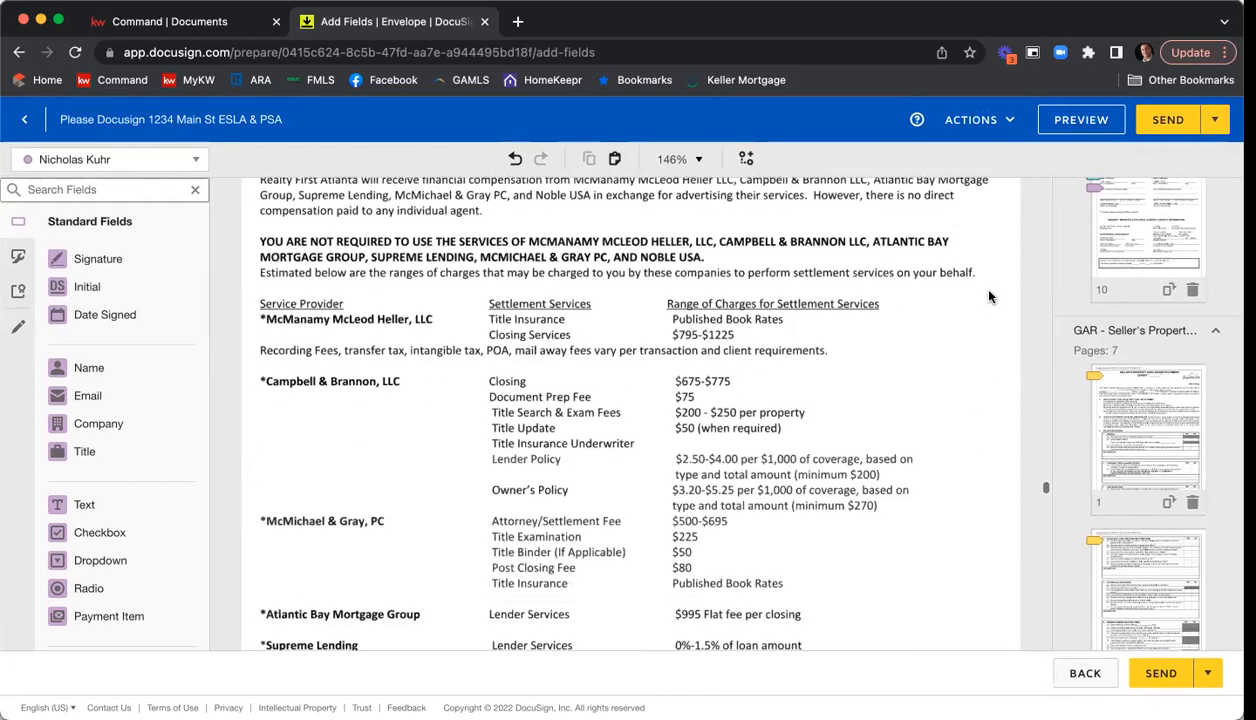
scroll(988, 296, "down", 4)
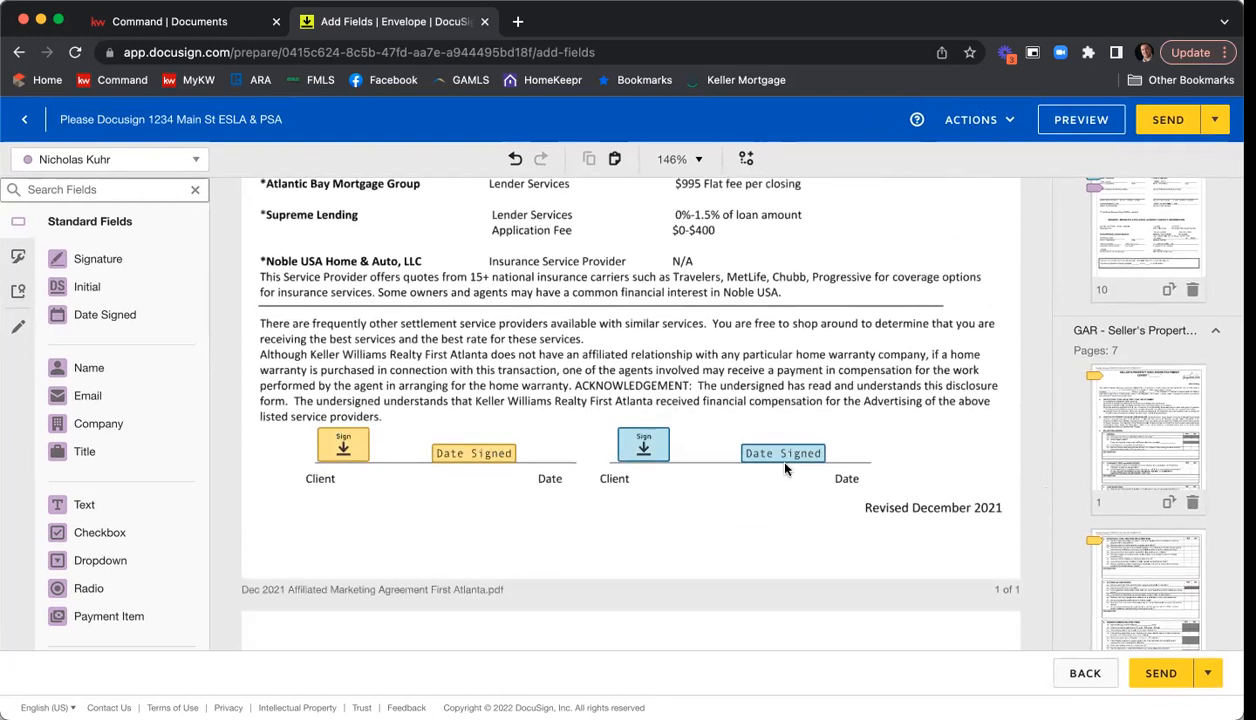
scroll(946, 362, "down", 10)
scroll(948, 364, "down", 10)
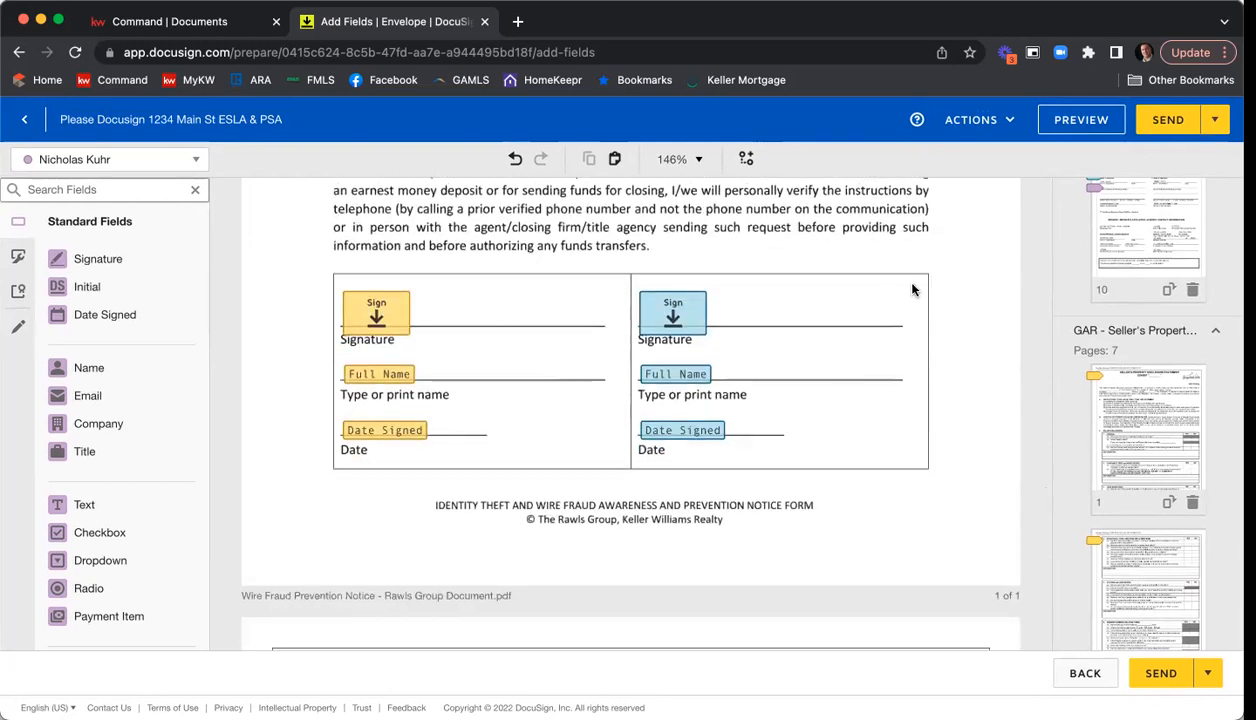
scroll(952, 316, "down", 5)
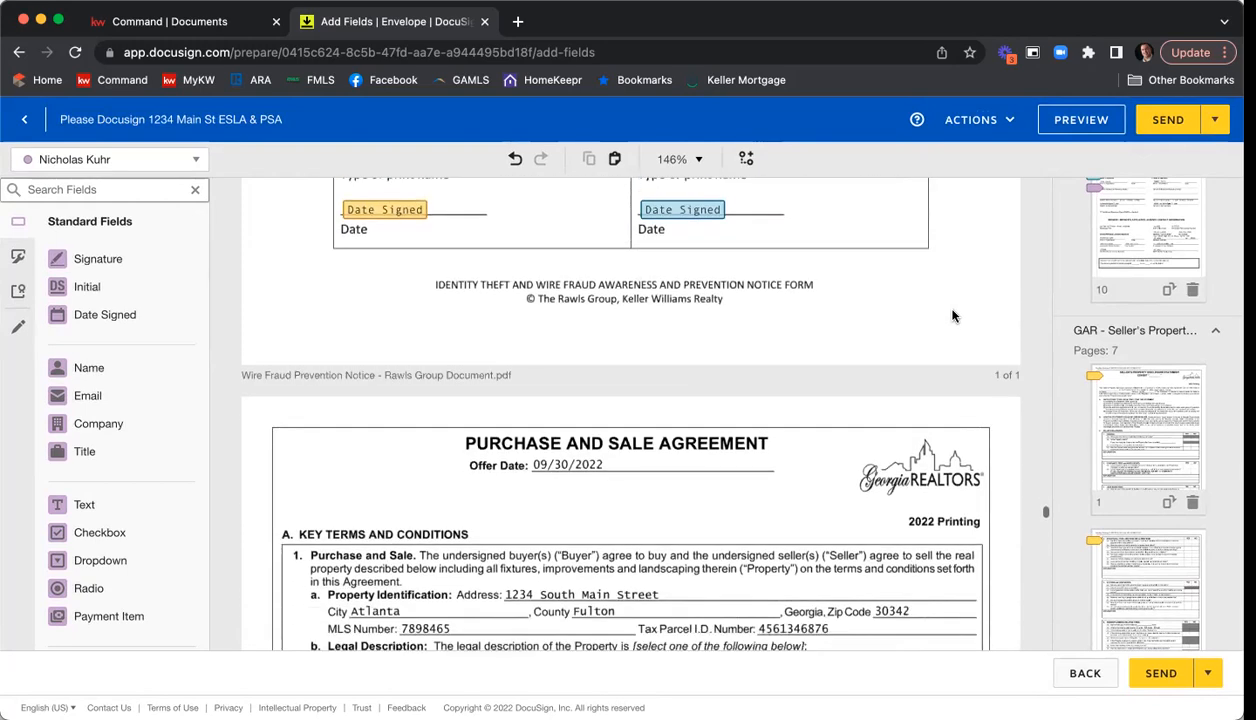
Review the Purchase and Sale Agreement from the key terms and seller initials through the exhibits and special stipulations to the signature page.
scroll(952, 316, "down", 3)
scroll(952, 316, "down", 9)
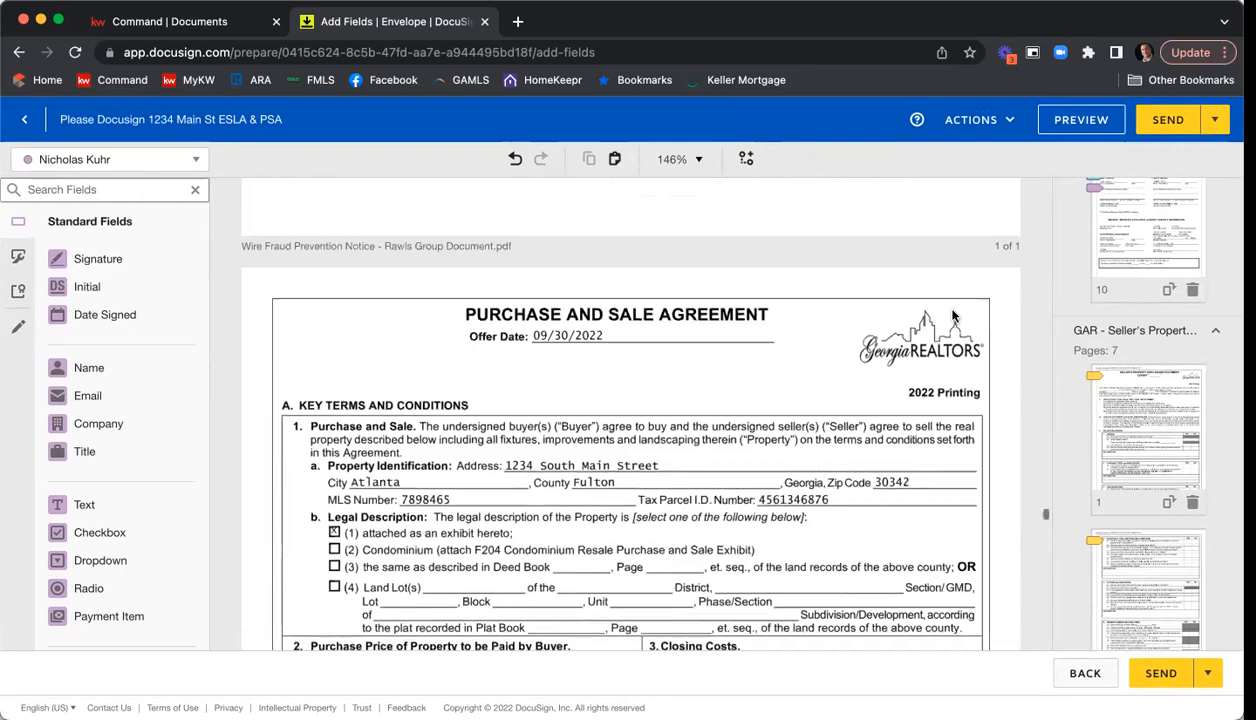
scroll(952, 316, "down", 7)
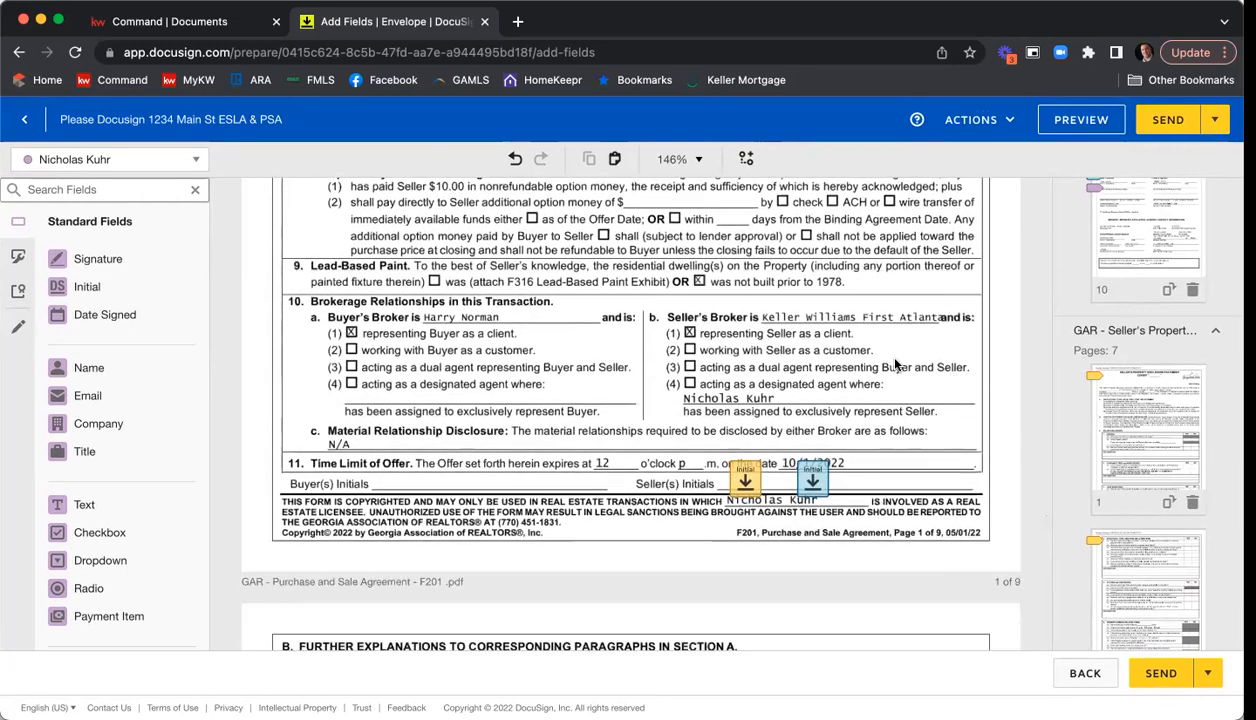
scroll(892, 352, "down", 3)
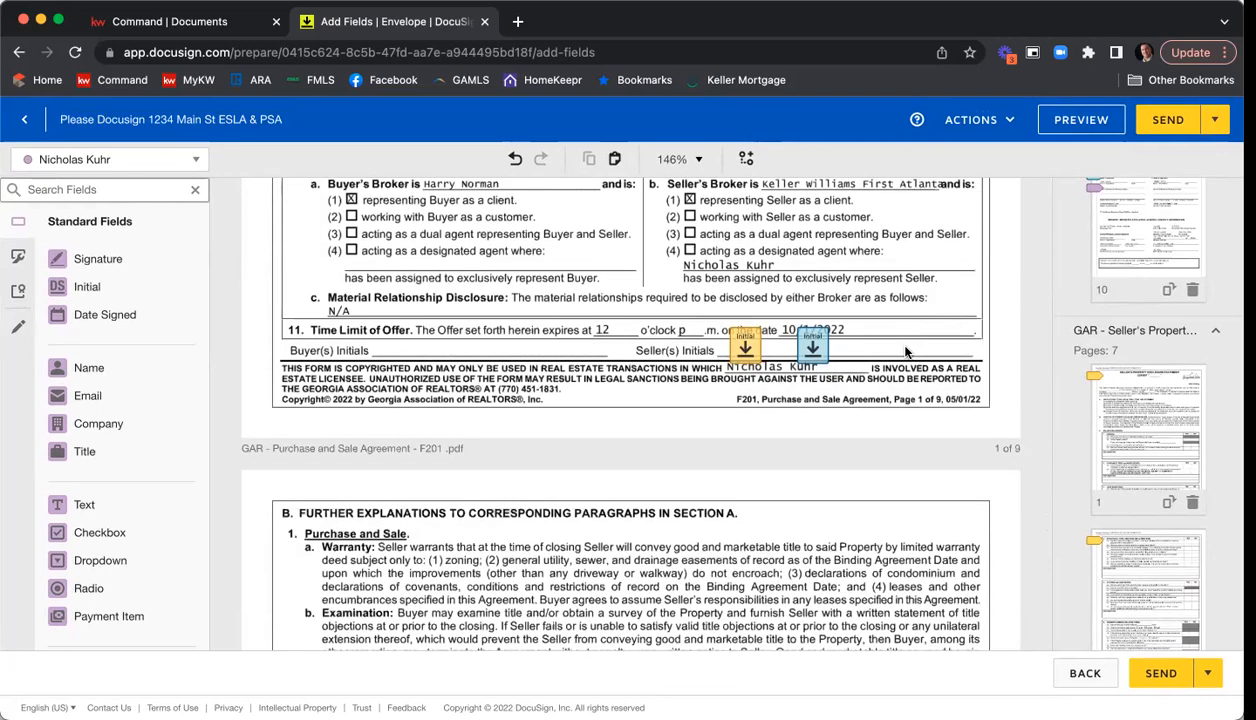
scroll(905, 350, "down", 11)
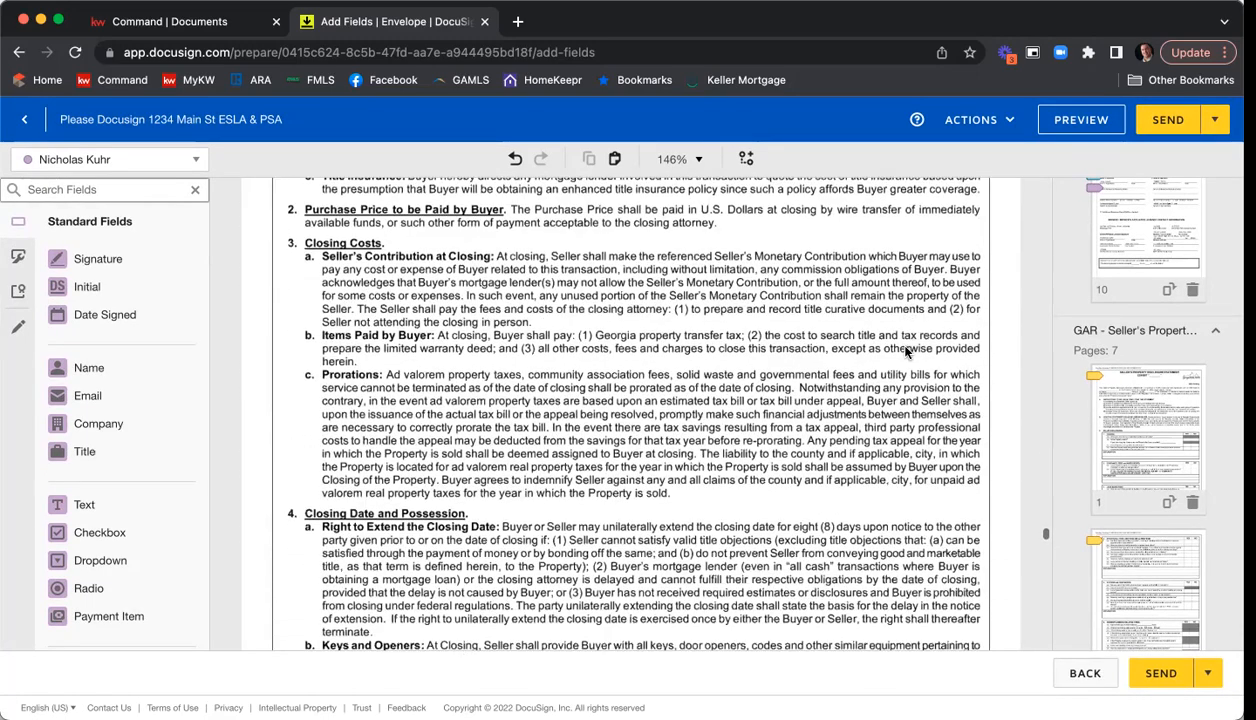
scroll(905, 350, "down", 20)
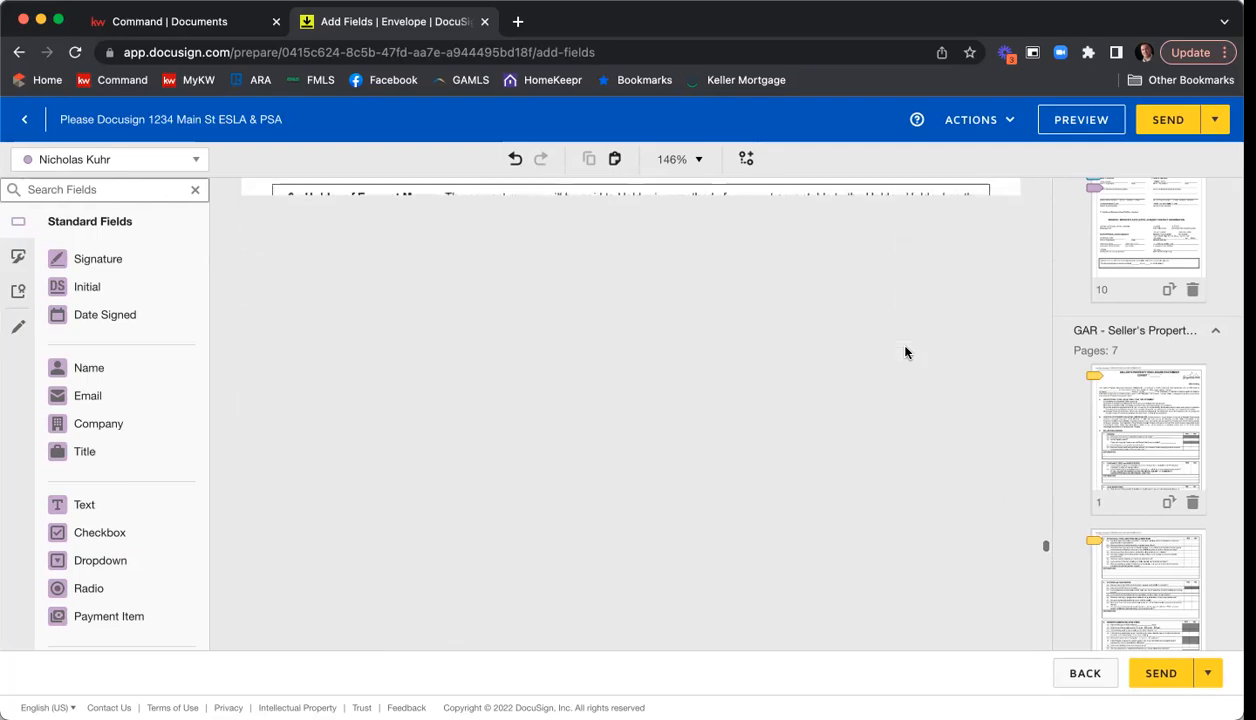
scroll(905, 352, "down", 12)
scroll(905, 350, "down", 18)
scroll(905, 350, "down", 18)
scroll(905, 352, "down", 18)
scroll(905, 352, "down", 18)
scroll(905, 350, "down", 18)
scroll(905, 350, "down", 10)
scroll(905, 350, "up", 2)
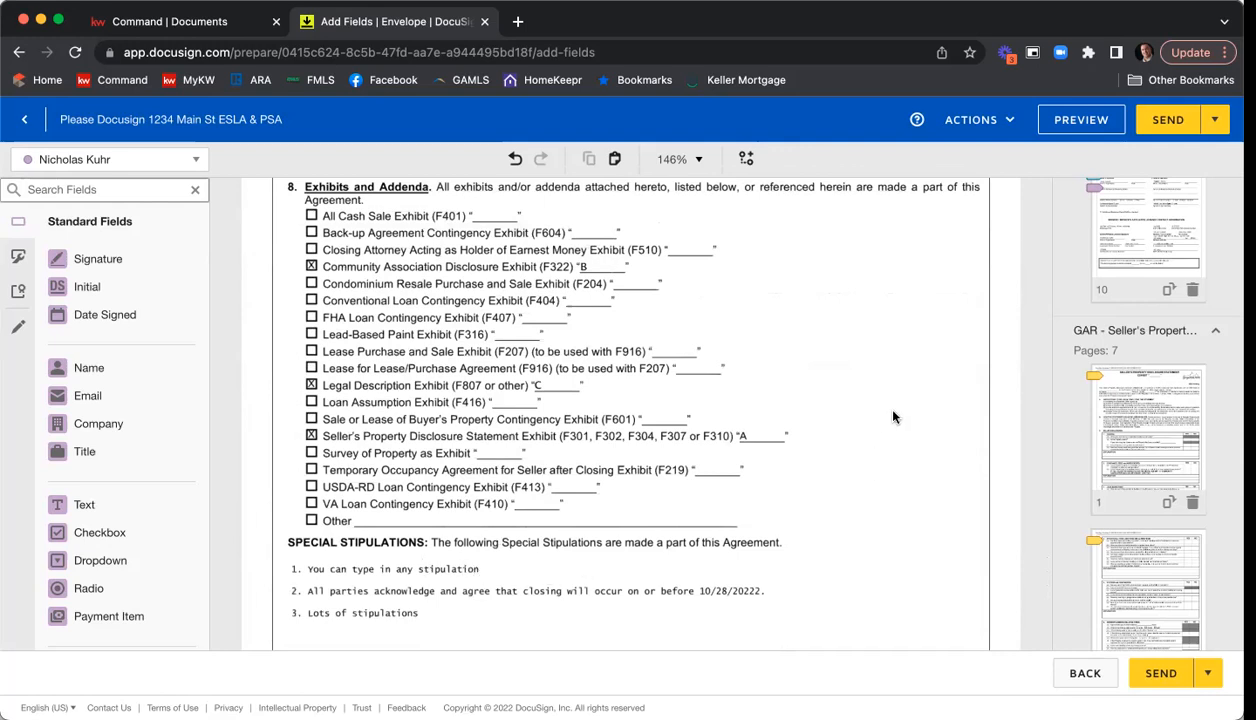
scroll(877, 419, "down", 5)
scroll(895, 417, "down", 15)
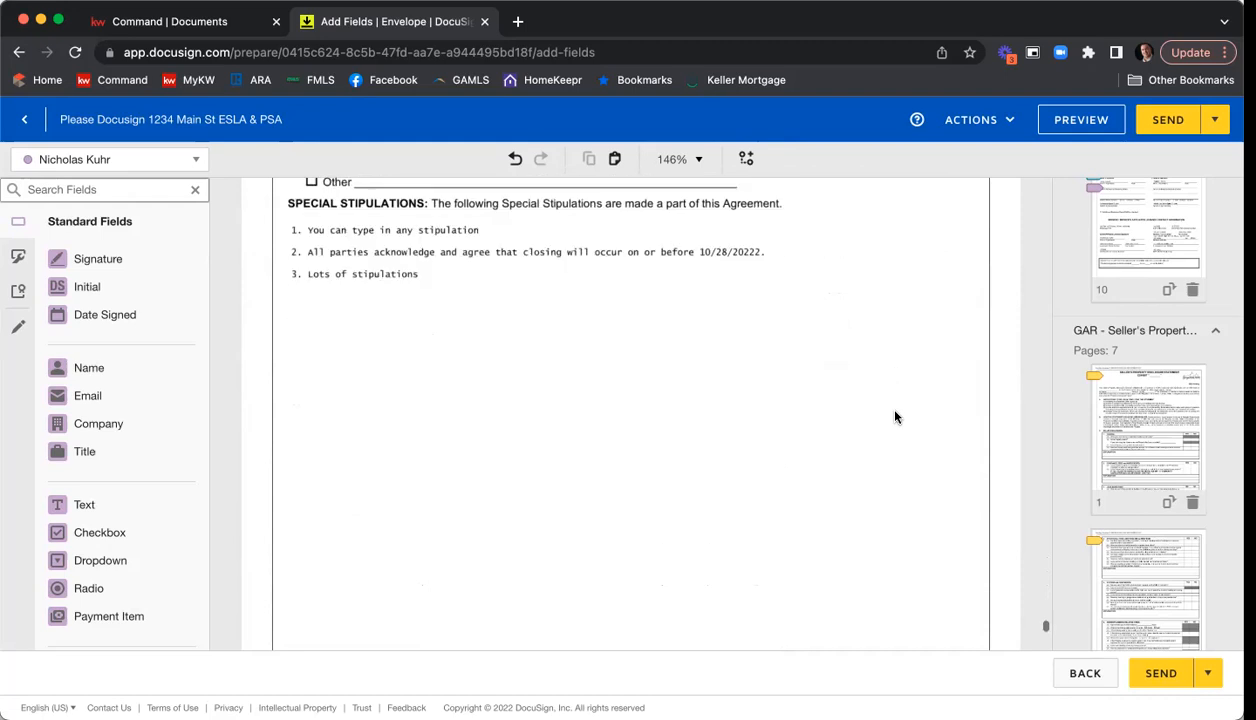
scroll(895, 417, "down", 5)
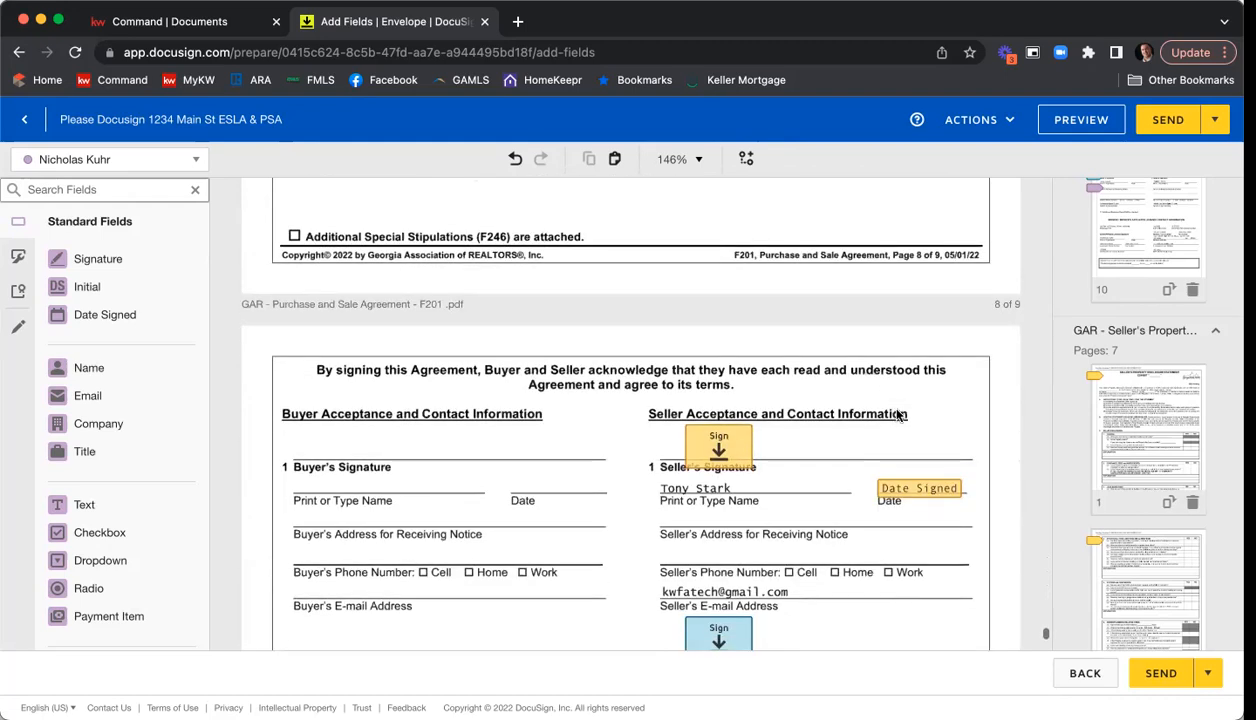
Draw a black pre-fill line across Seller One's e-mail address on page 9 of the Purchase and Sale Agreement.
scroll(995, 436, "down", 1)
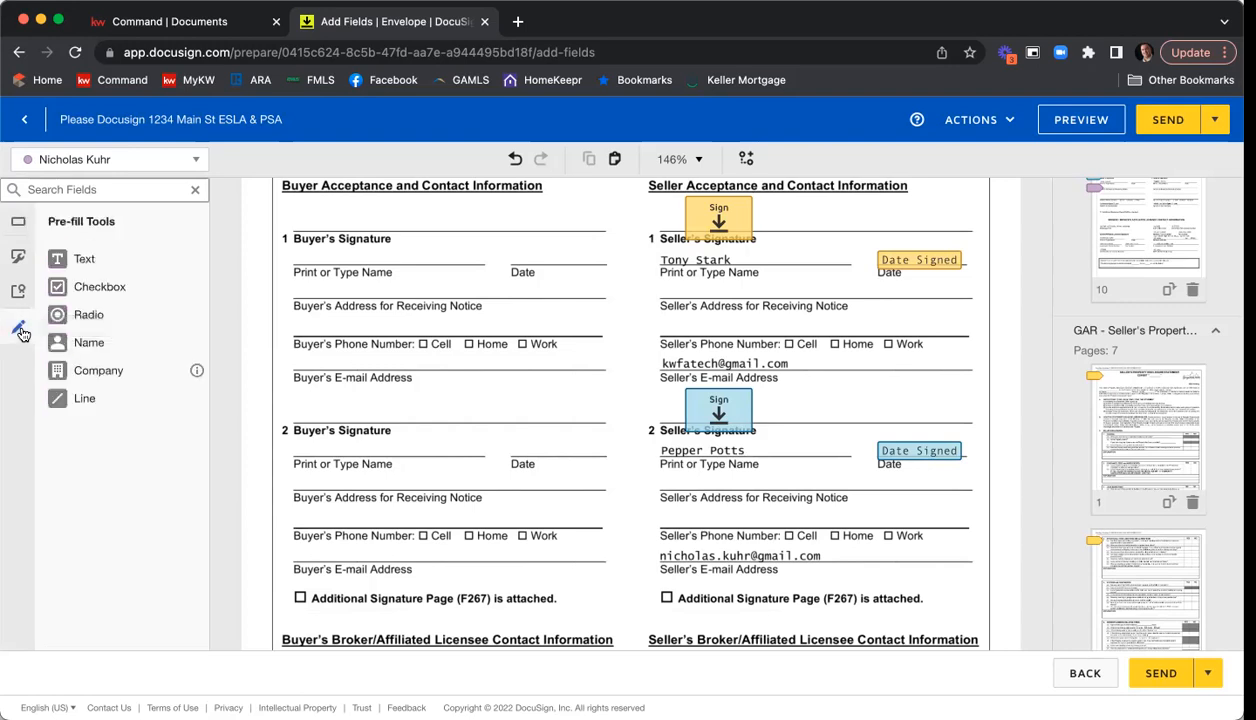
left_click(72, 400)
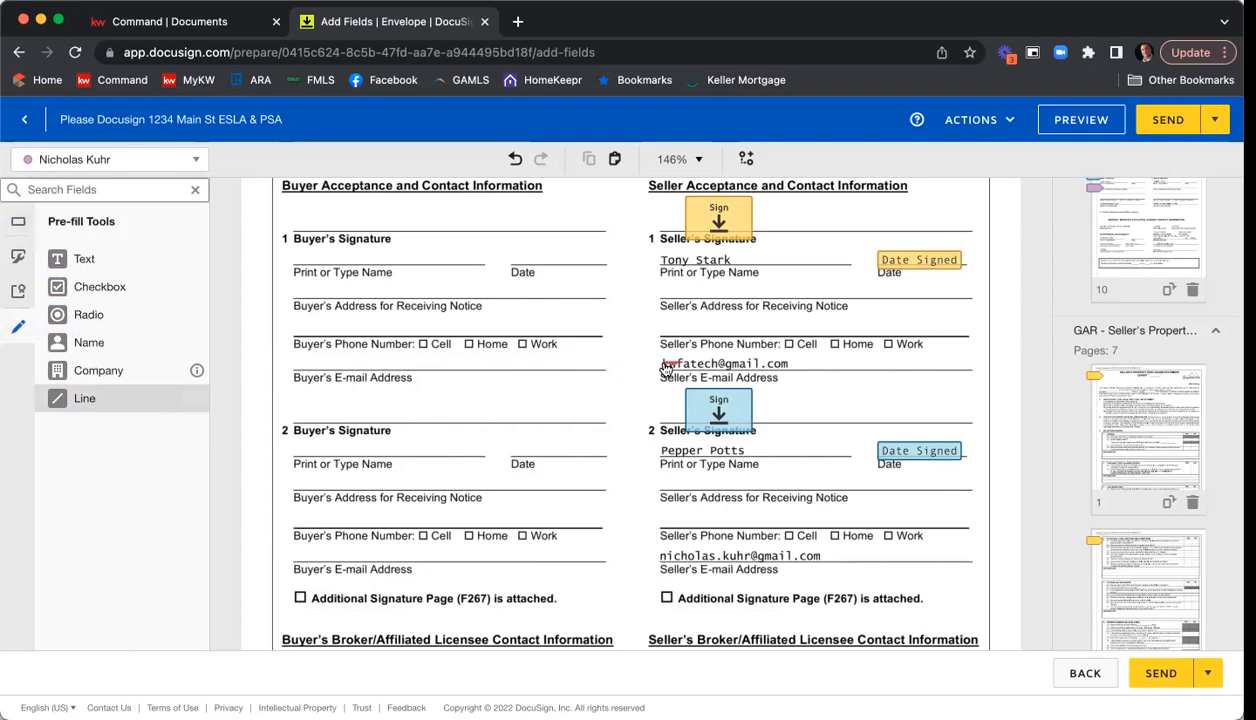
left_click_drag(662, 363, 828, 363)
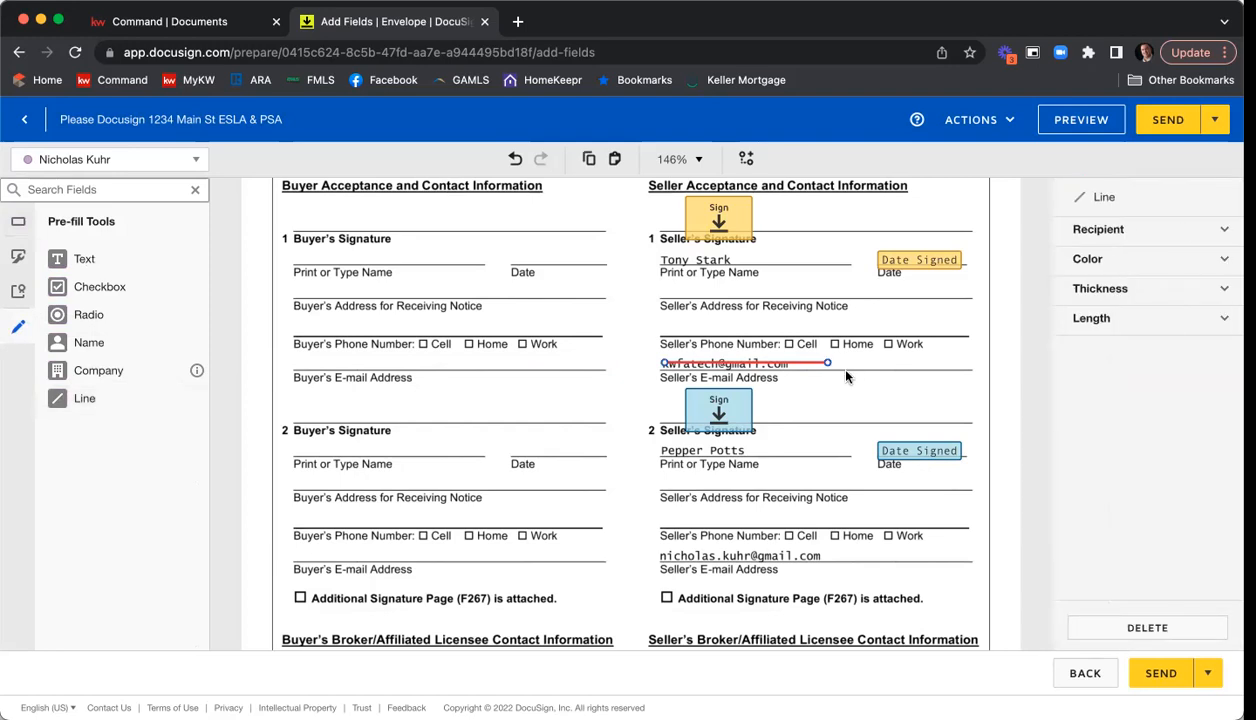
left_click(1126, 265)
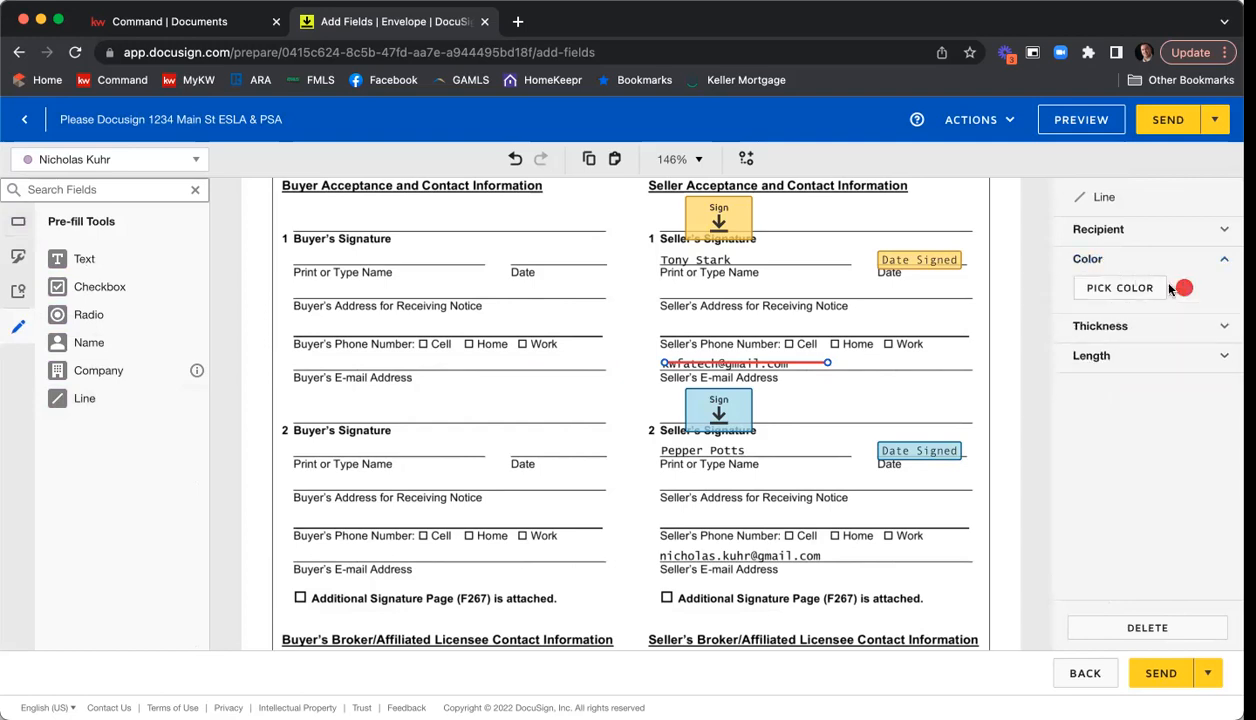
left_click(1160, 289)
left_click(1034, 395)
left_click(1119, 633)
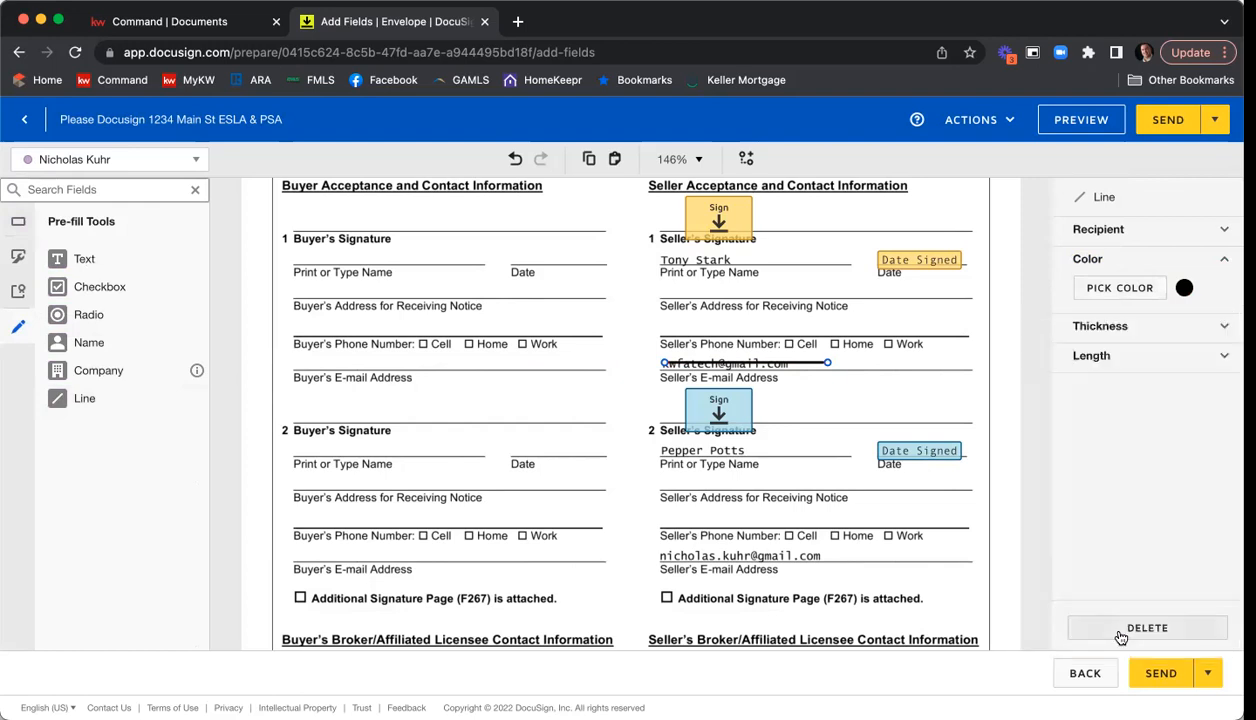
Set the line's thickness to 10 and align it to cover Seller One's e-mail address.
left_click(1101, 327)
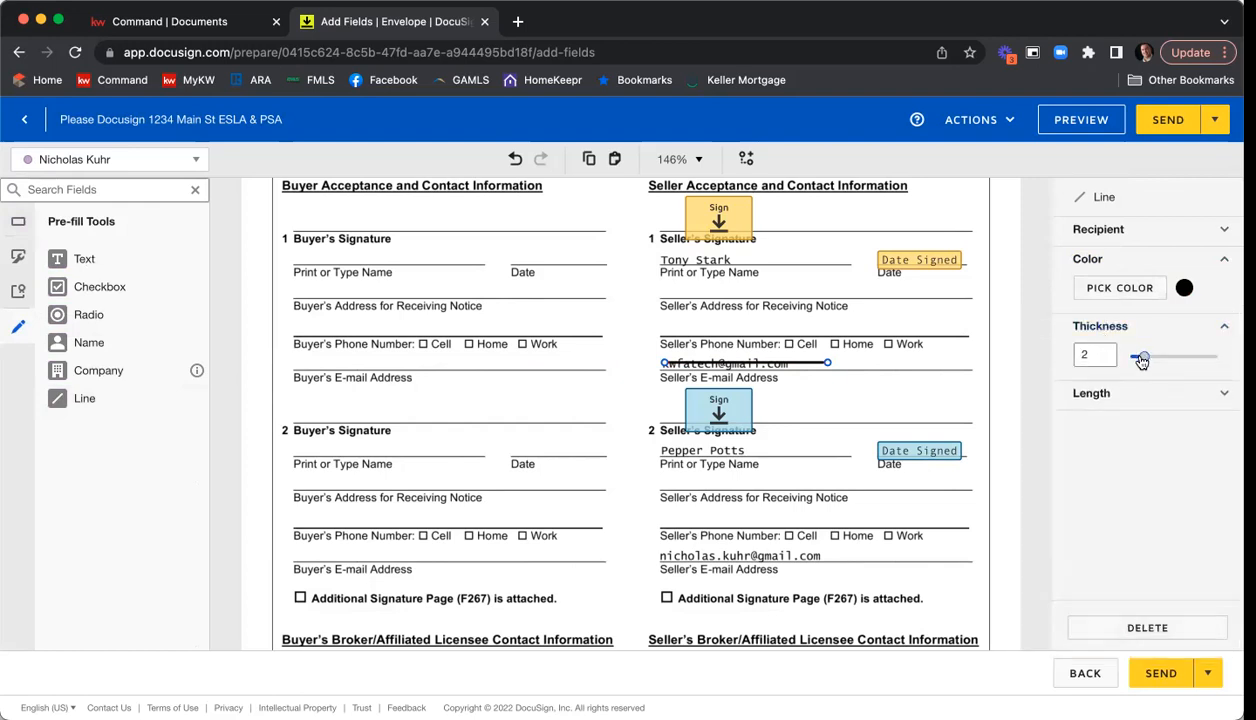
left_click_drag(1142, 358, 1211, 356)
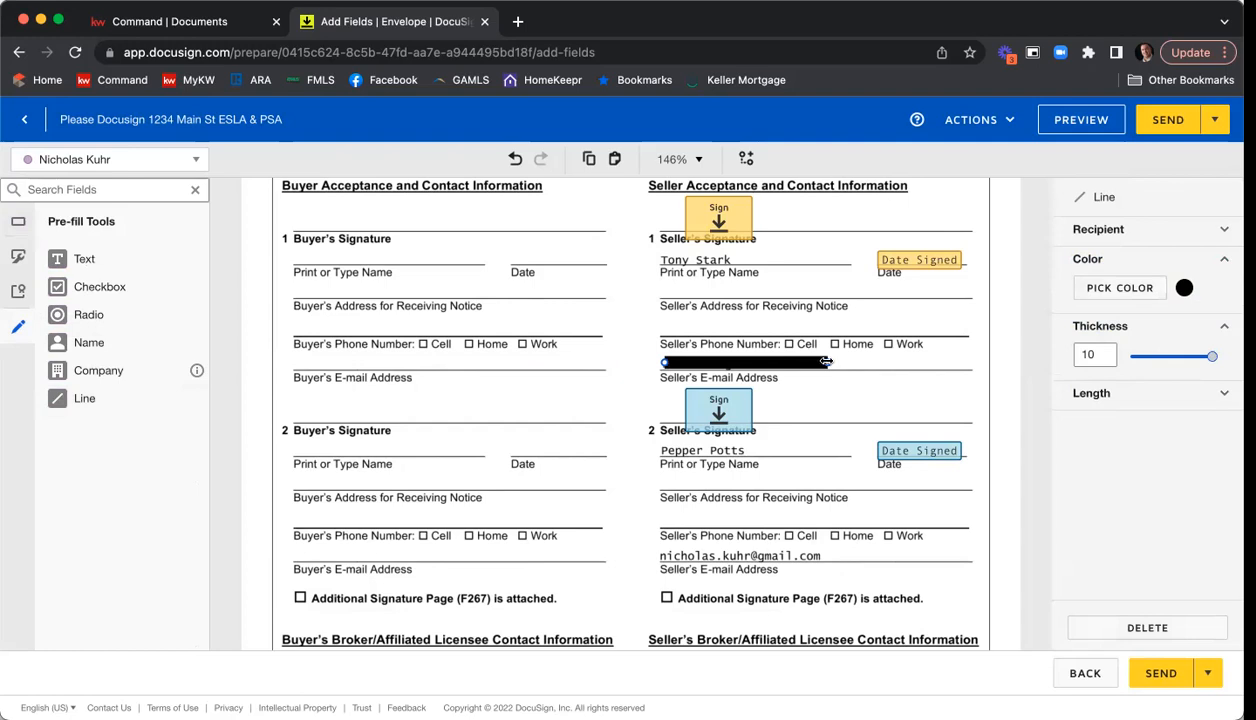
scroll(805, 364, "up", 1)
left_click_drag(805, 366, 803, 368)
left_click(881, 370)
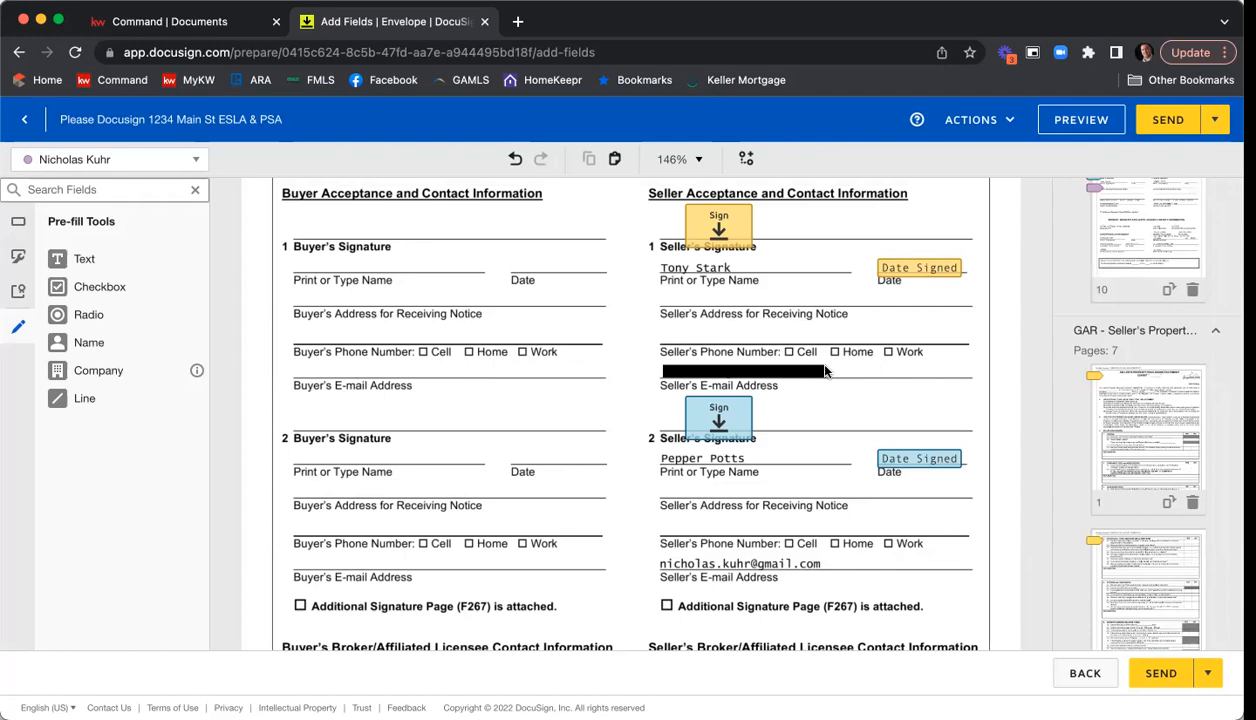
Duplicate the black line and place the copy over Seller Two's e-mail address.
left_click(795, 373)
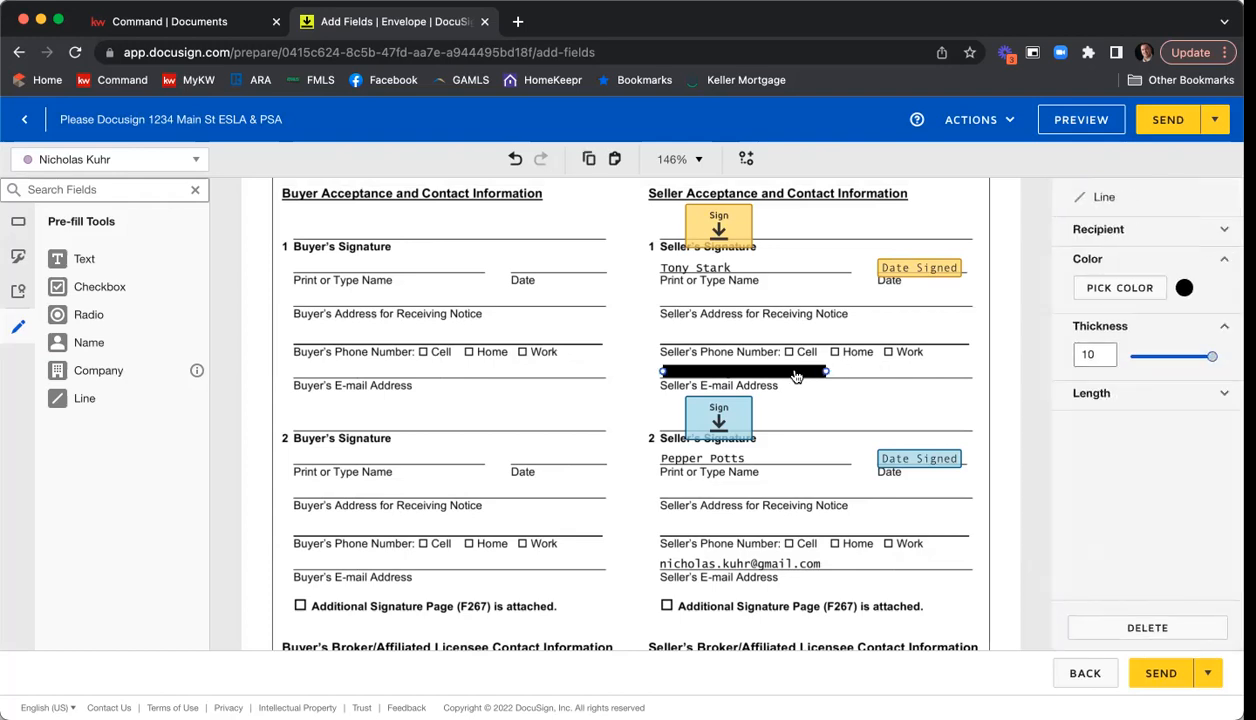
key("super+c")
key("super+v")
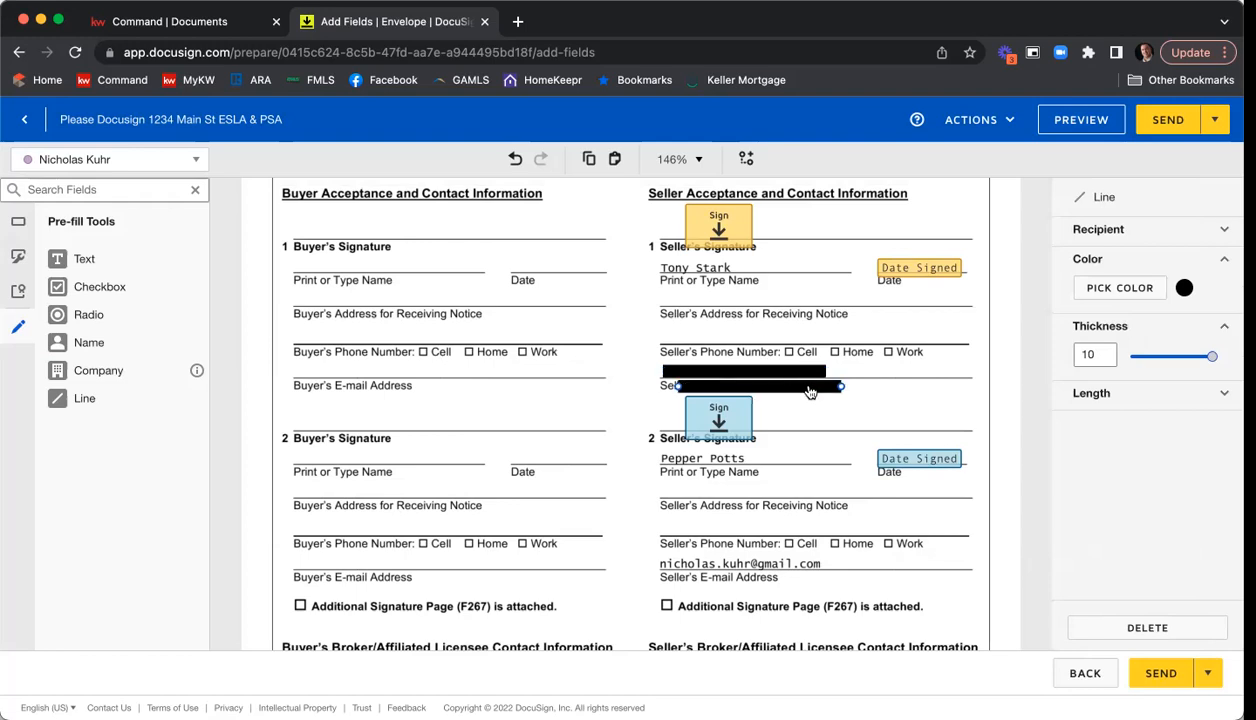
left_click_drag(810, 390, 790, 563)
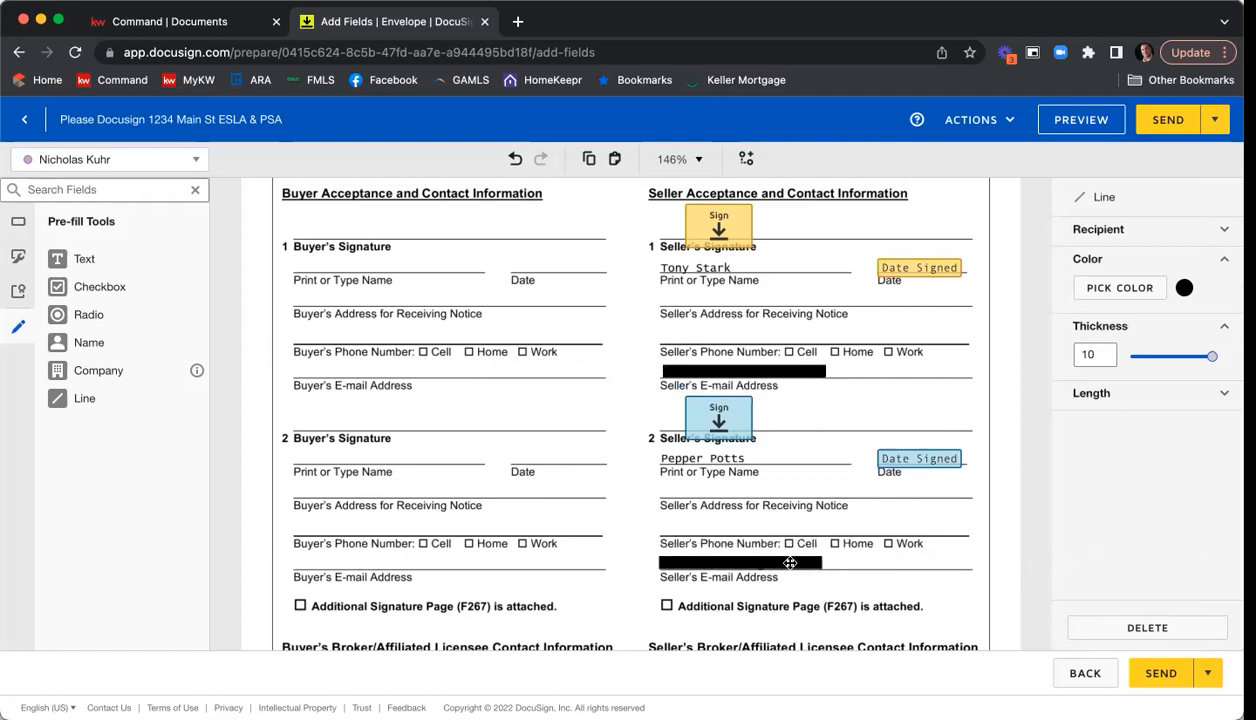
left_click(884, 558)
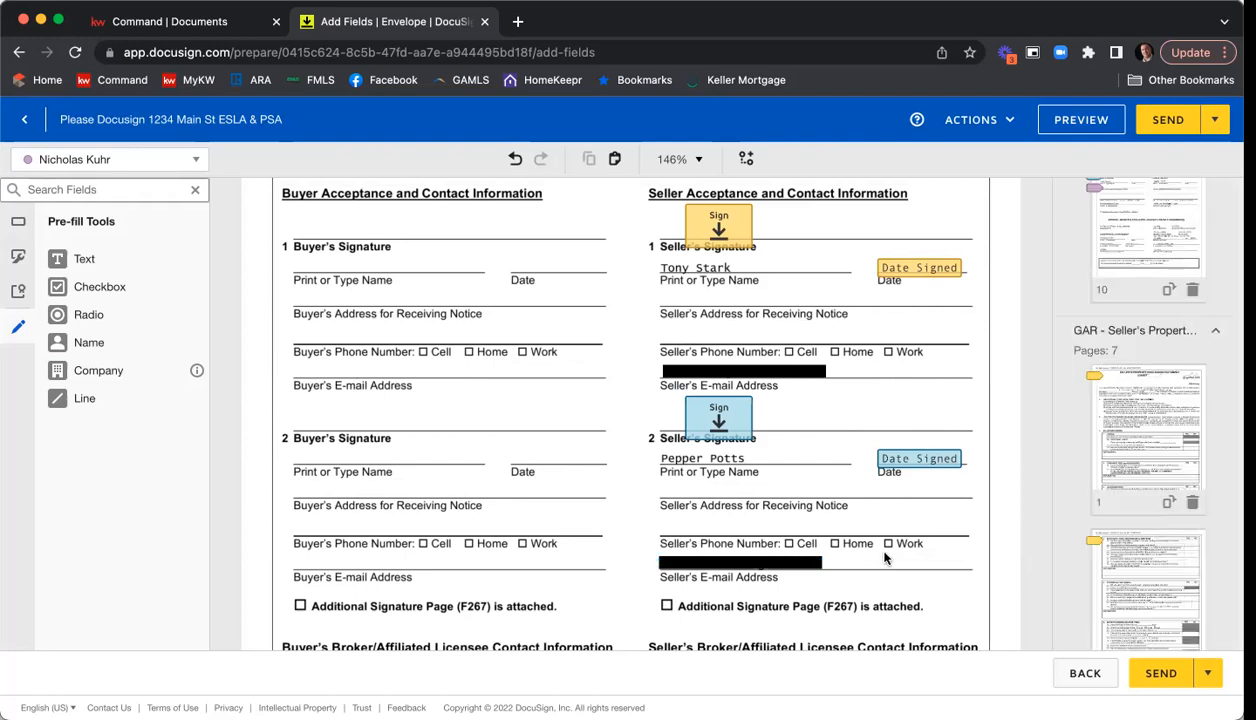
Check the seller's broker signature, date and contact fields down to the Binding Agreement Date, and return to the standard fields.
scroll(975, 330, "down", 1)
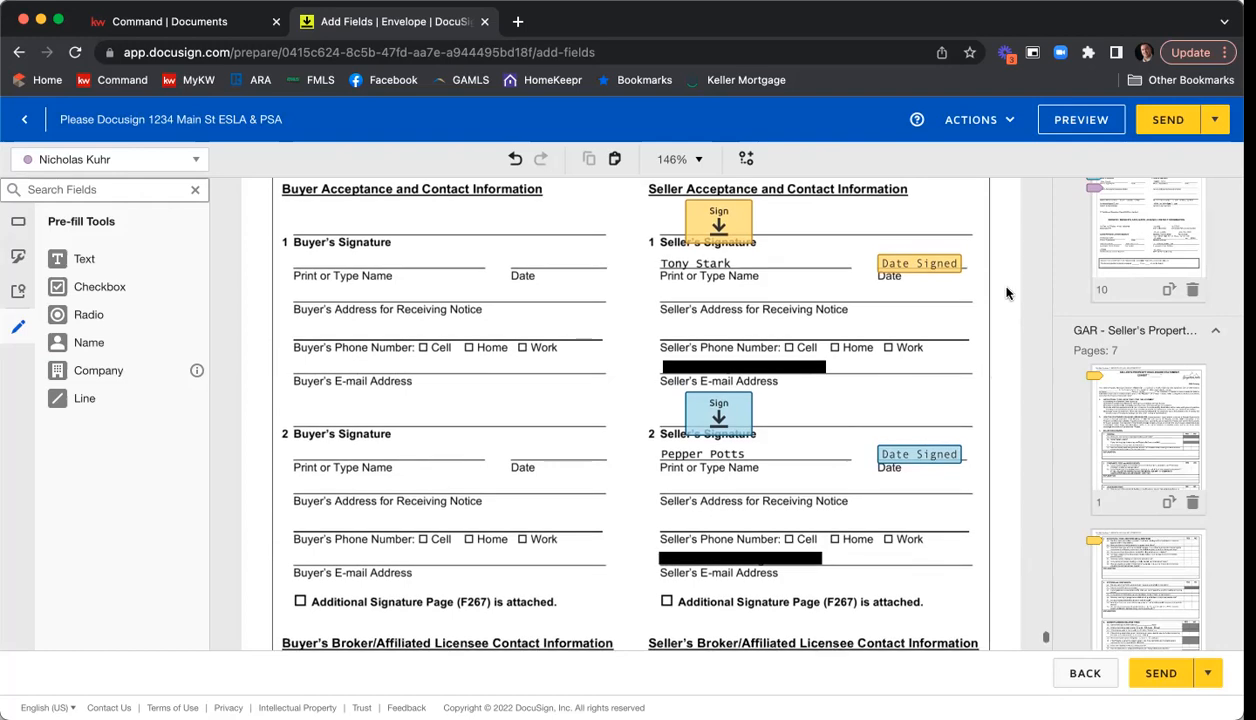
scroll(1007, 290, "down", 3)
scroll(1008, 288, "down", 6)
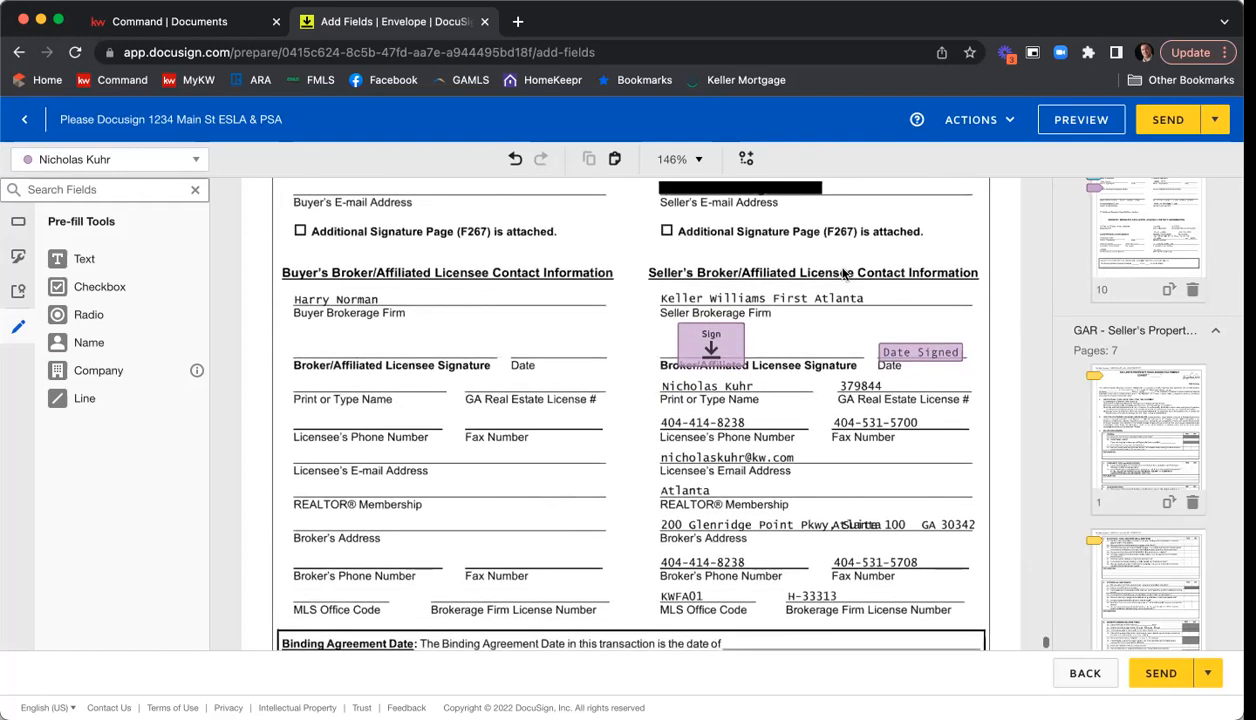
scroll(1002, 304, "down", 3)
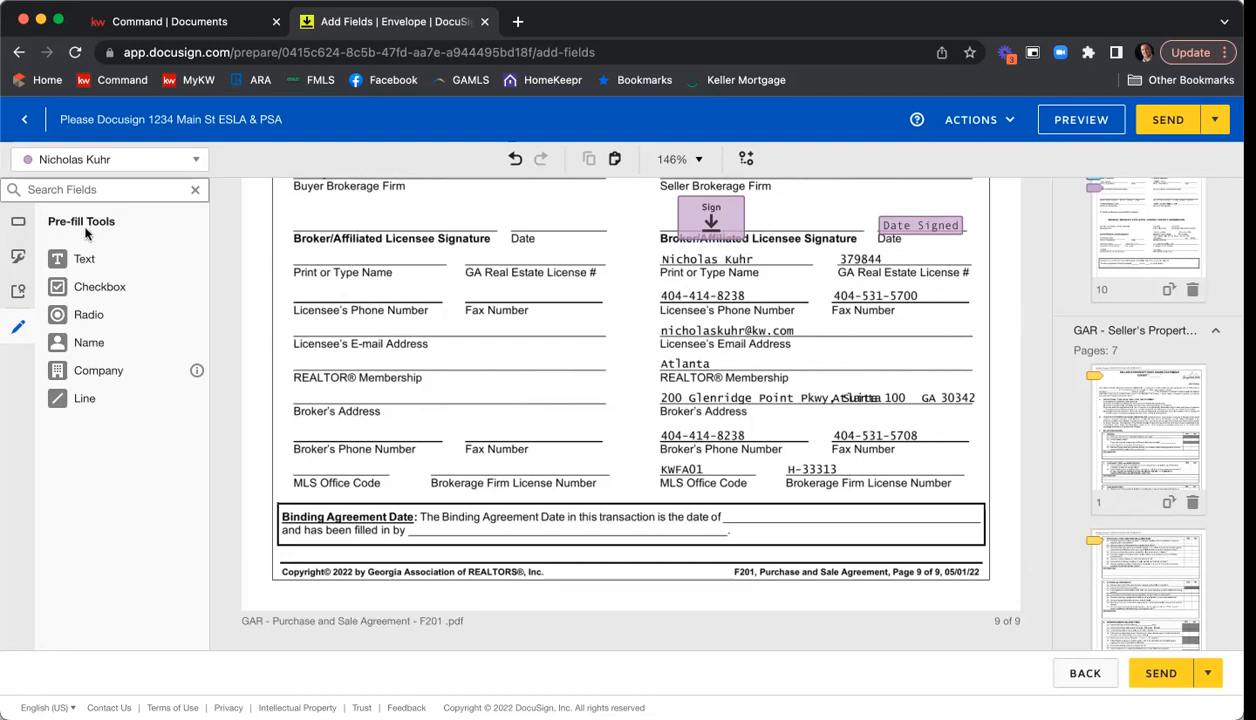
left_click(21, 230)
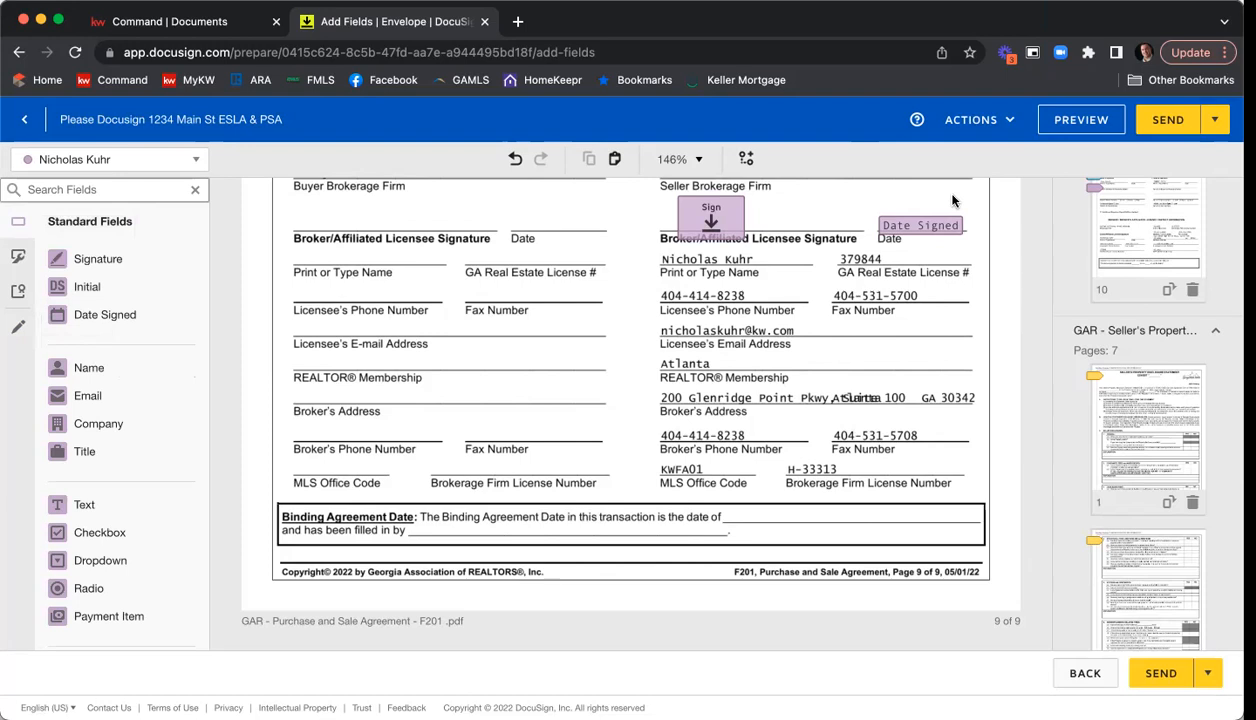
Preview the envelope as Seller One.
left_click(1067, 122)
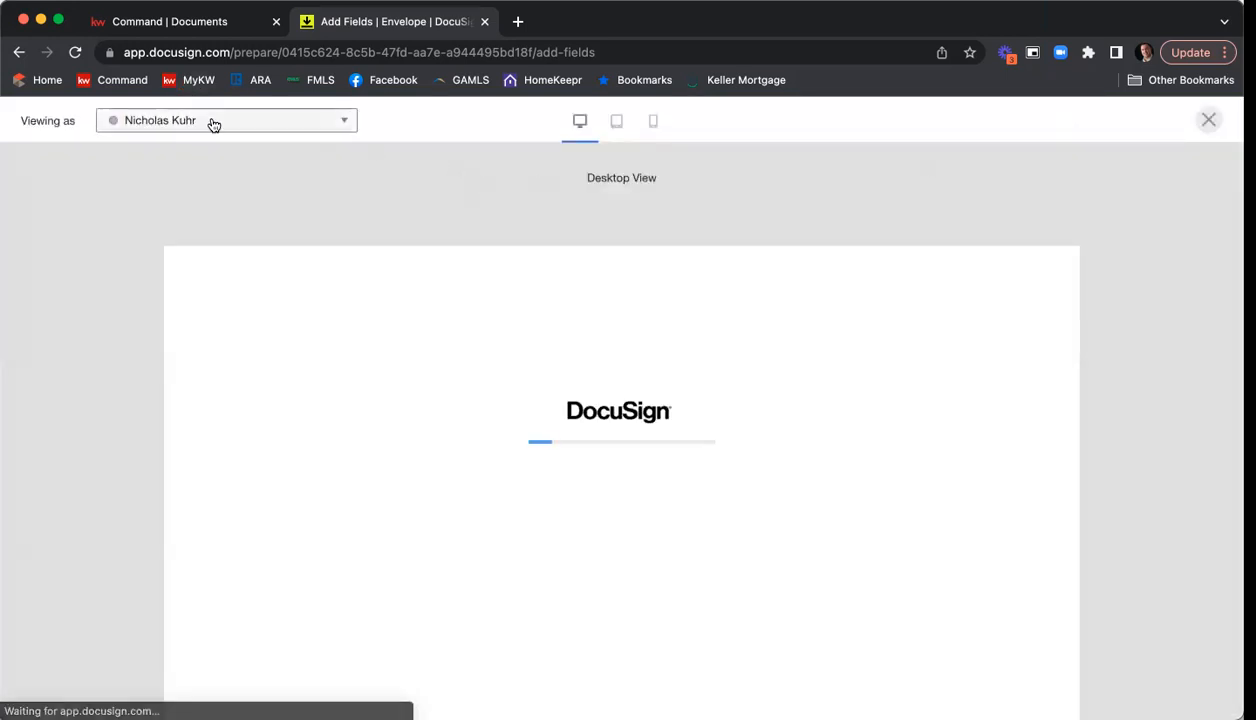
left_click(212, 122)
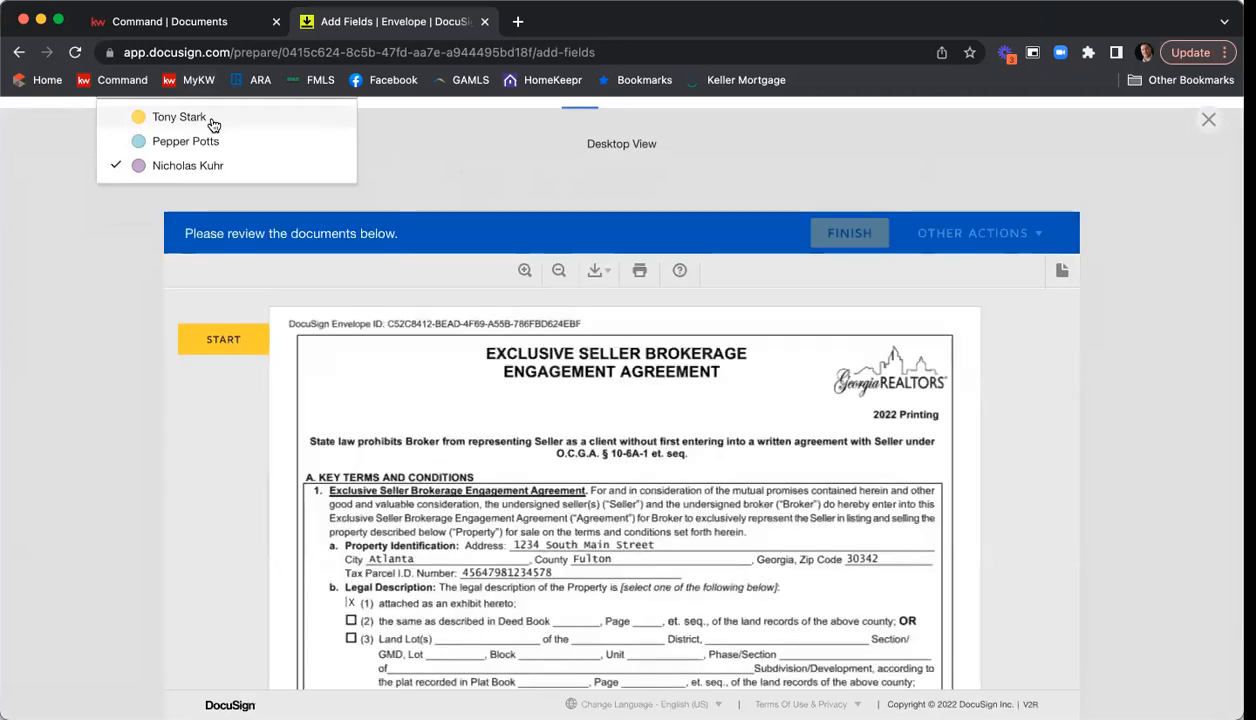
left_click(208, 118)
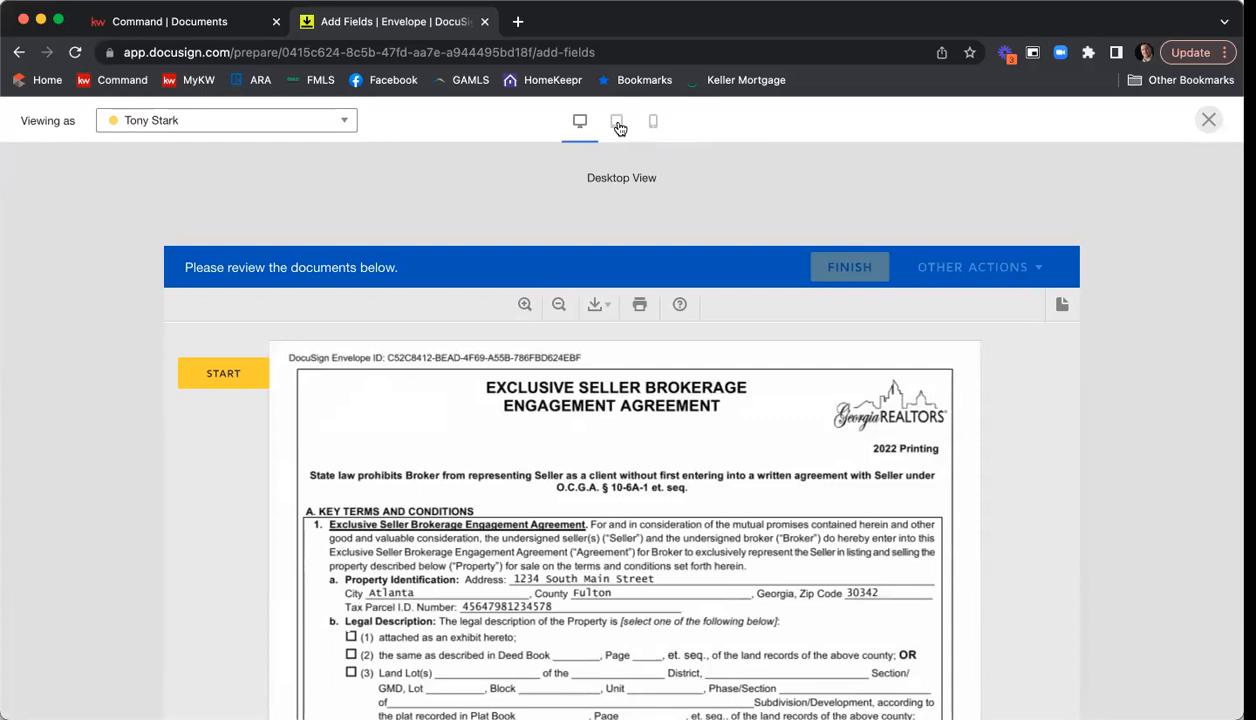
Compare Seller One's preview in tablet and mobile views, and start the signing walkthrough in the mobile view.
left_click(617, 124)
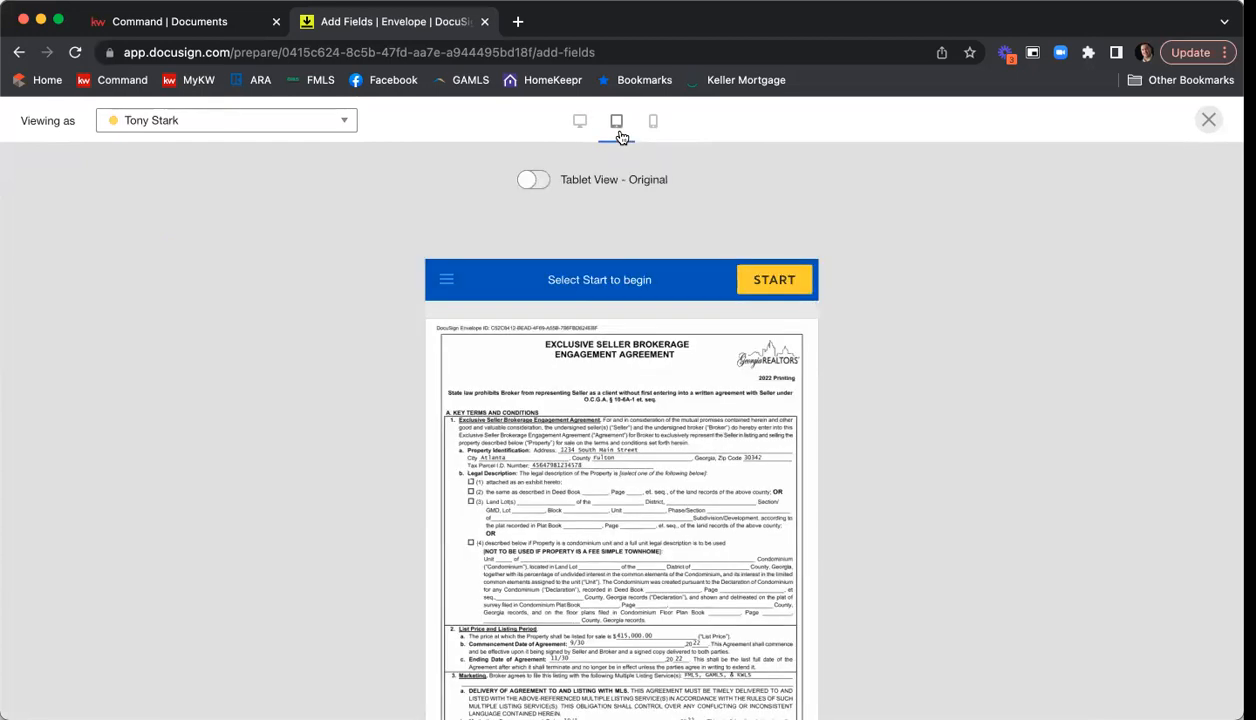
left_click(654, 124)
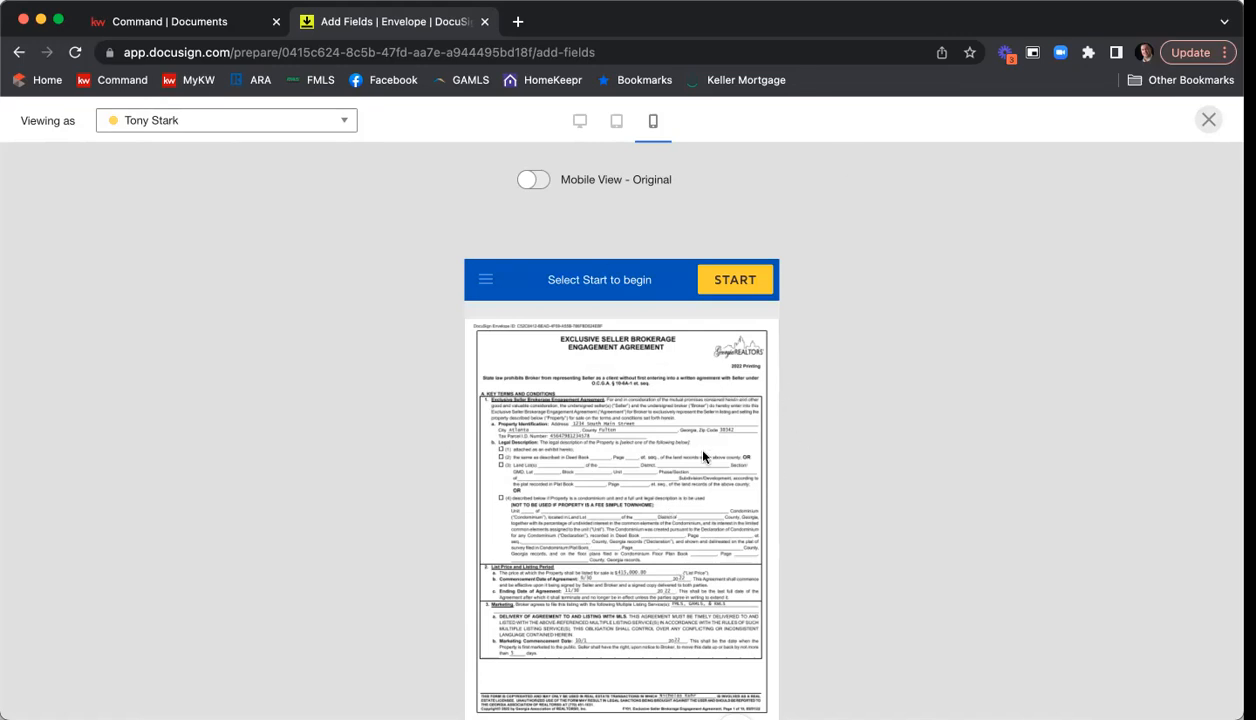
scroll(700, 450, "down", 2)
scroll(738, 440, "up", 2)
left_click(751, 270)
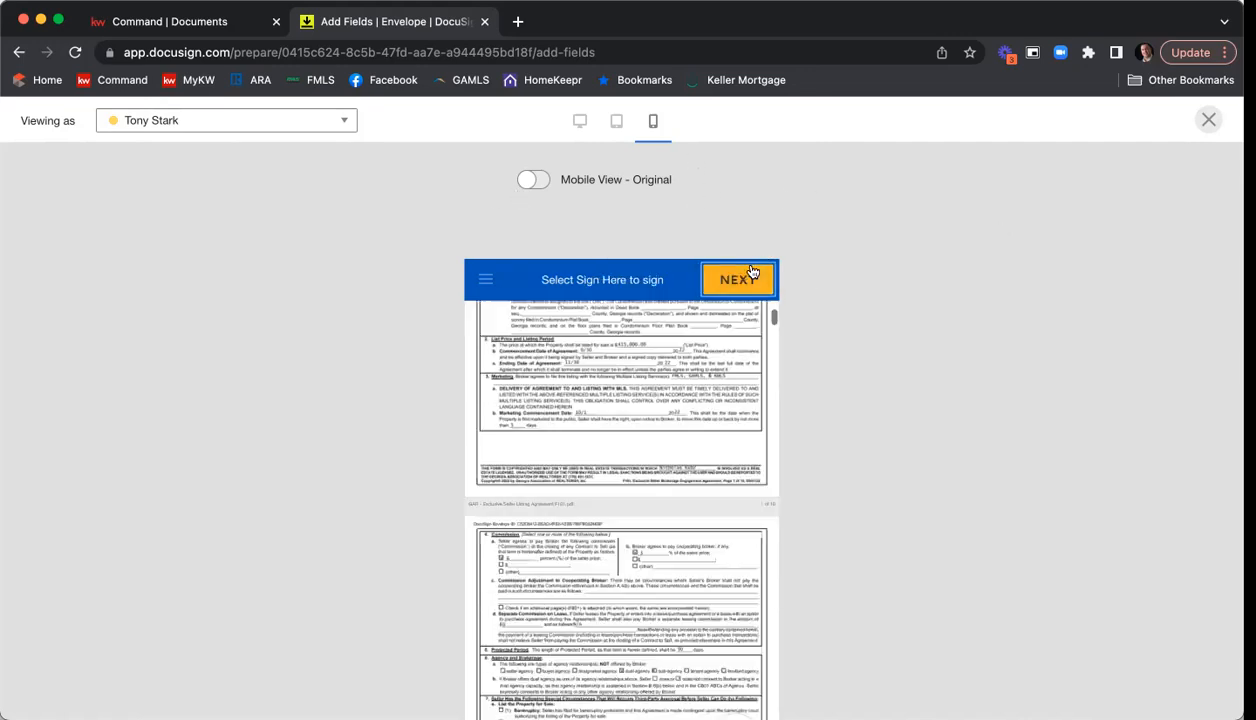
Test the required construction-year field with the sample text "asd" in the mobile preview, advance through the following sign fields and close the preview.
left_click(500, 414)
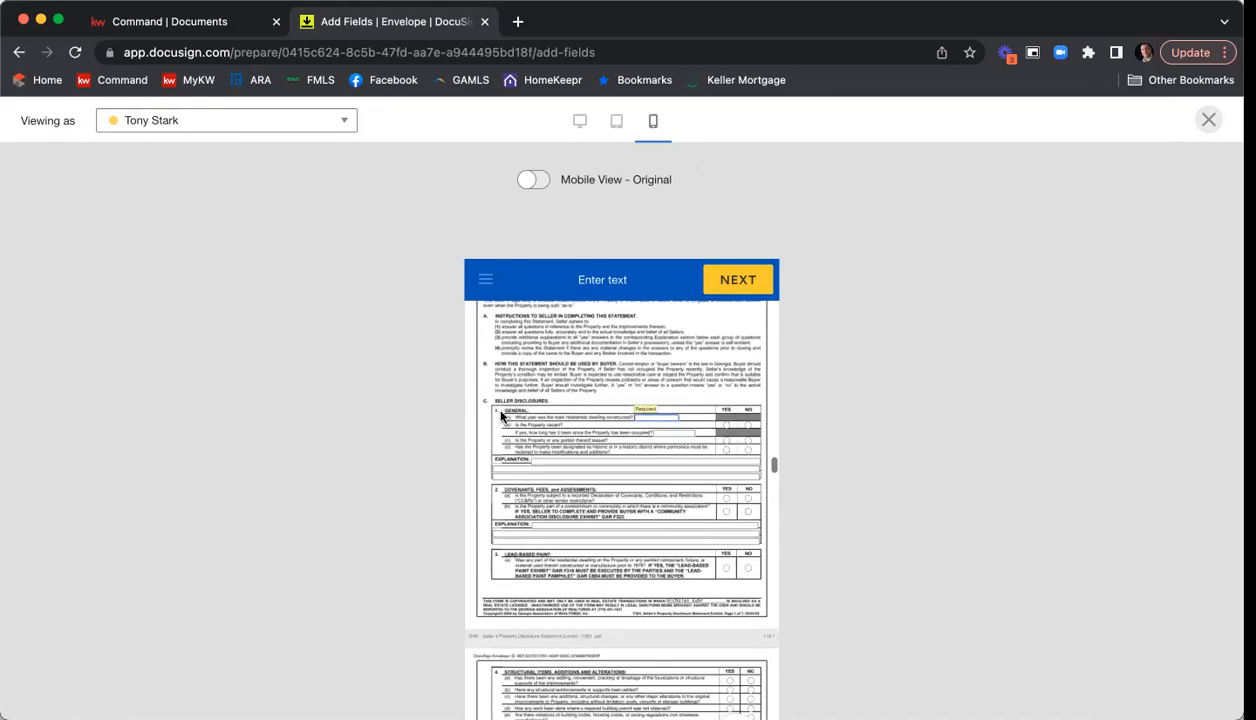
type("asd")
left_click(728, 283)
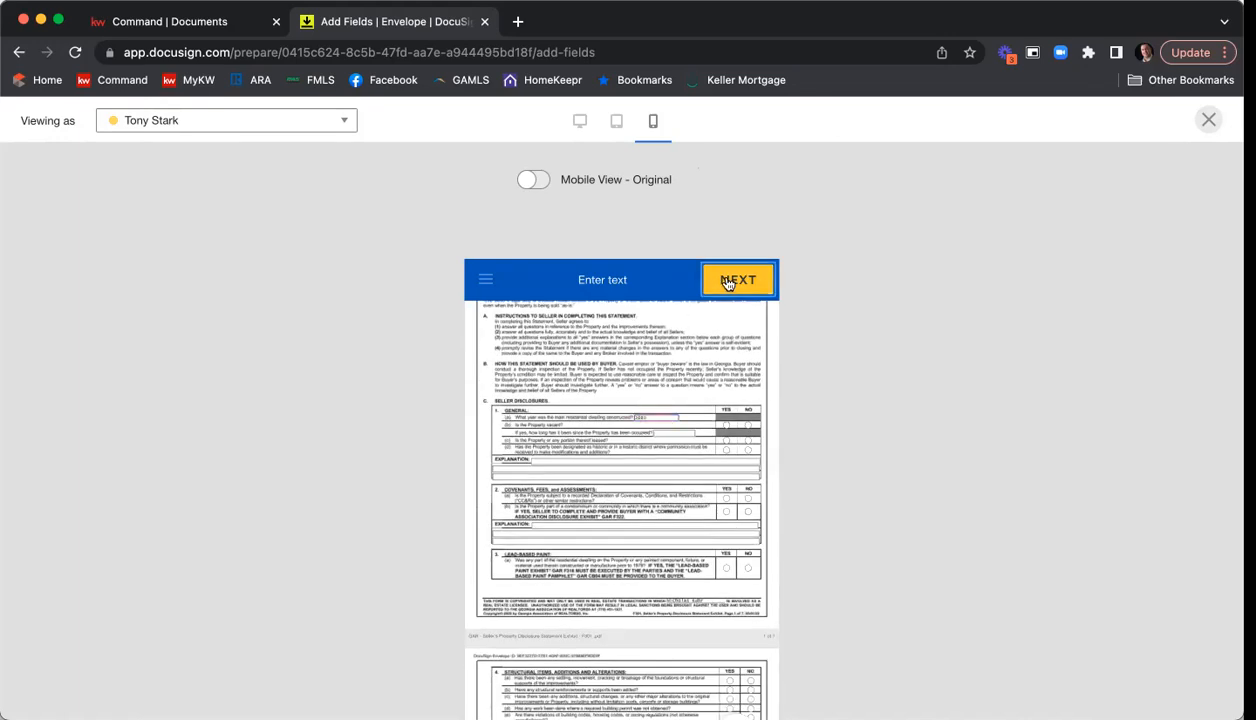
left_click(728, 283)
left_click(726, 284)
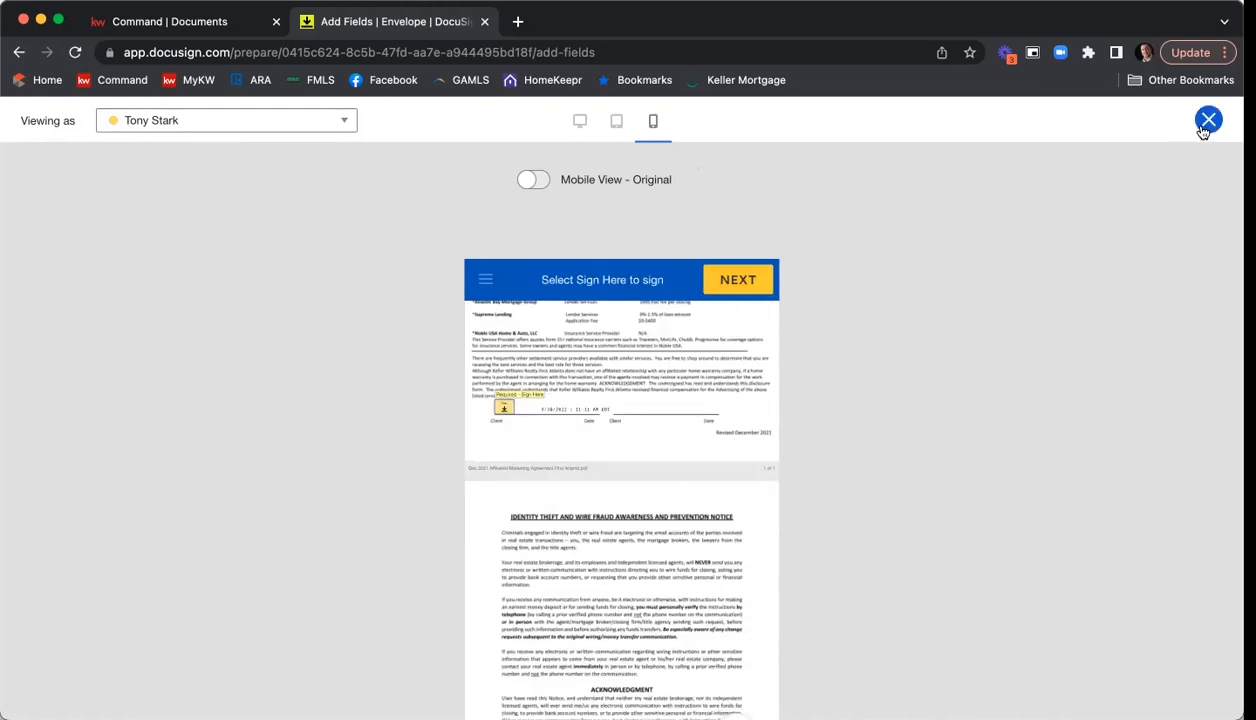
left_click(1208, 121)
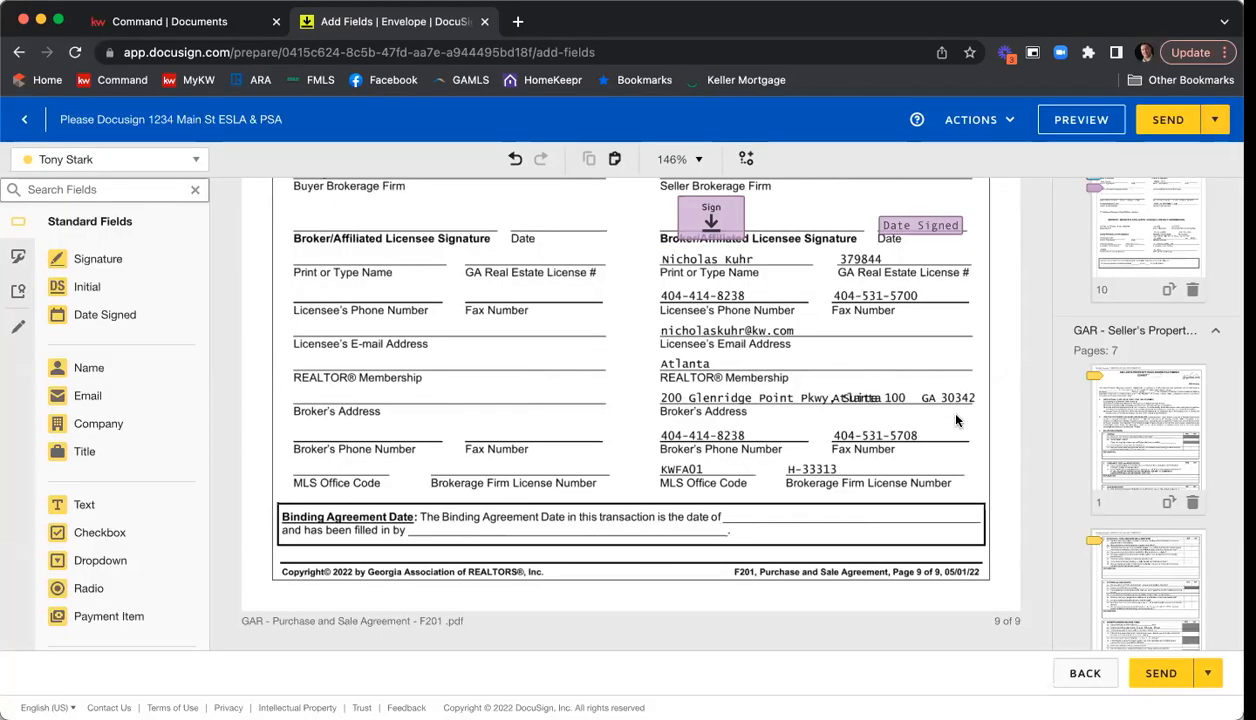
Check the Send Later scheduling options, cancel them, and send the envelope immediately.
left_click(1225, 124)
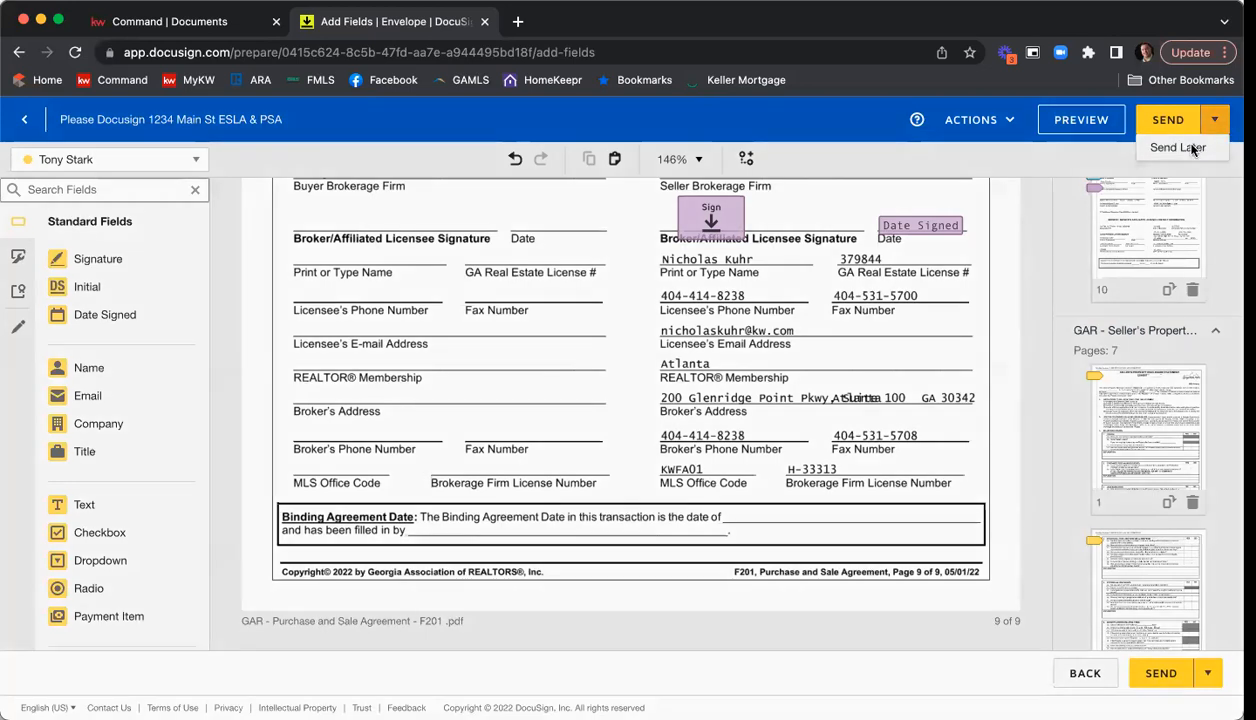
left_click(1175, 147)
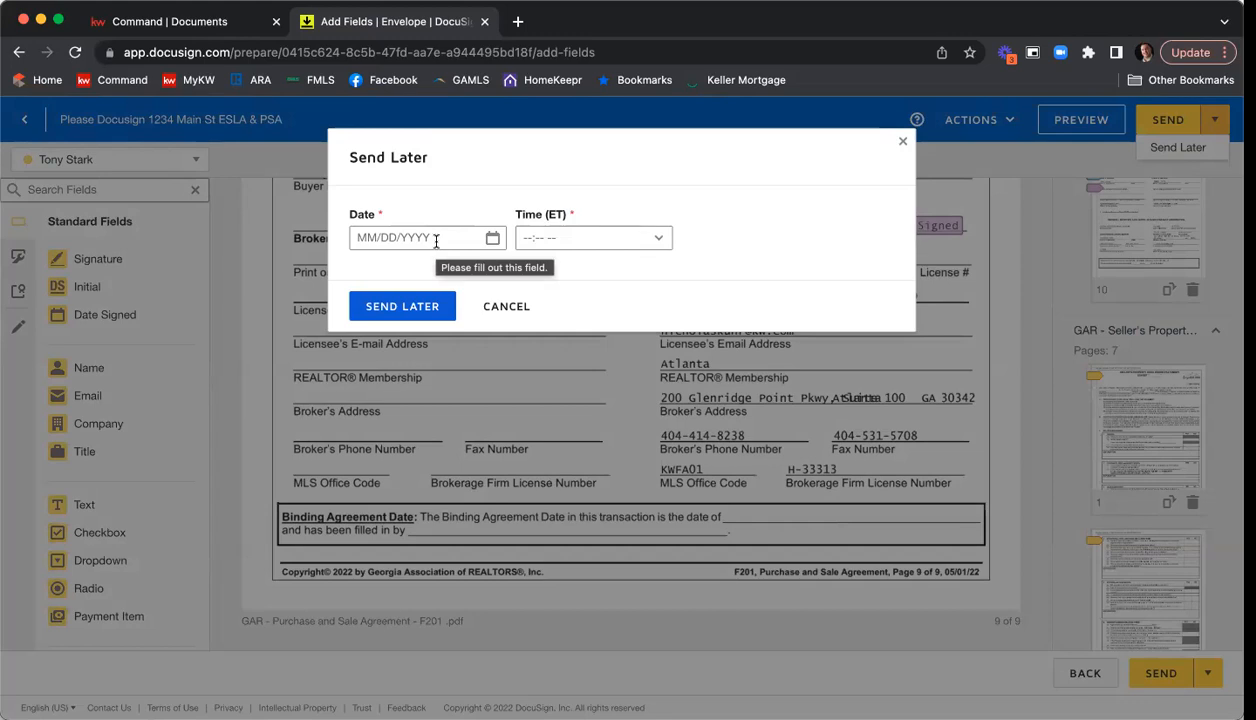
left_click(494, 305)
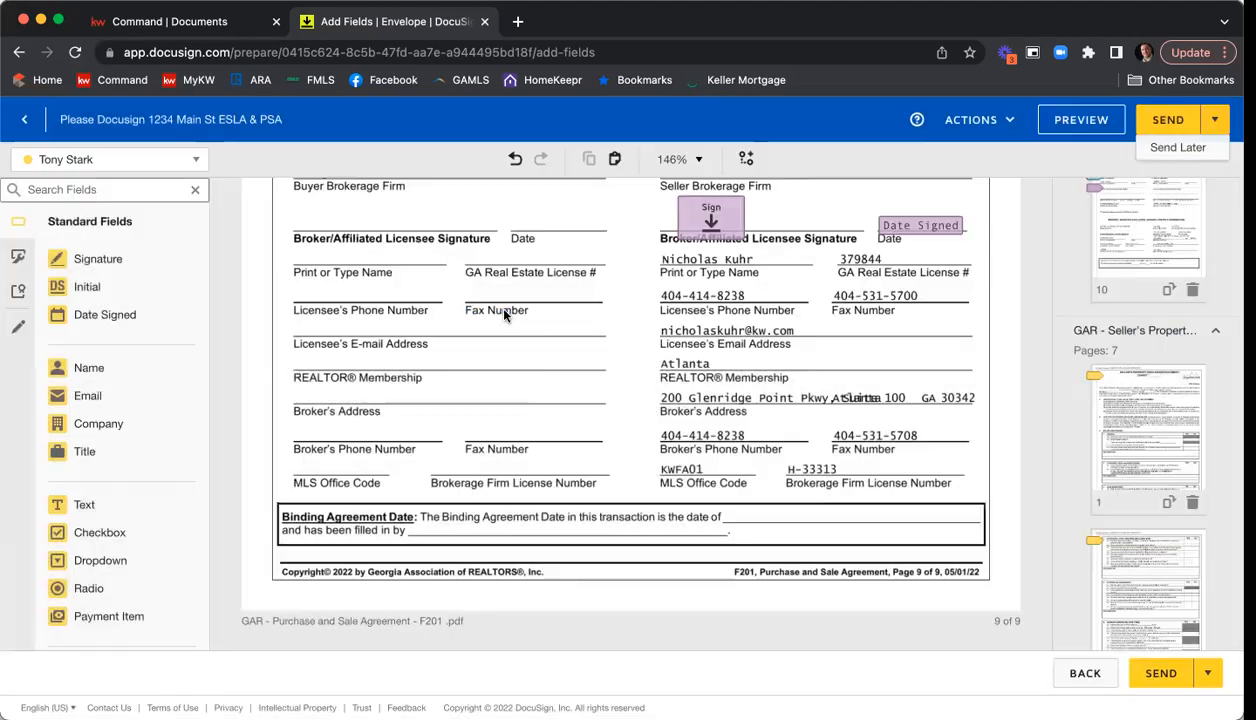
left_click(1168, 121)
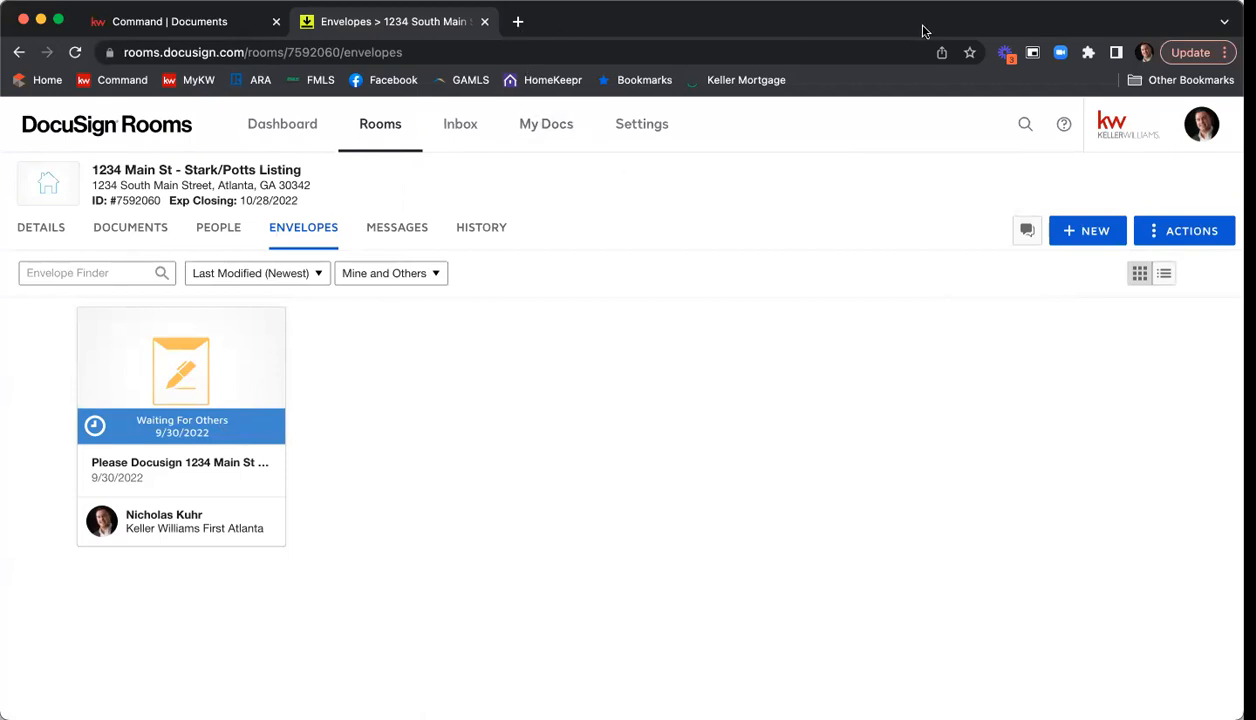
Open Gmail in a new browser tab, switch to Seller One's mailbox and place its tab directly after the DocuSign Rooms tab.
left_click(517, 21)
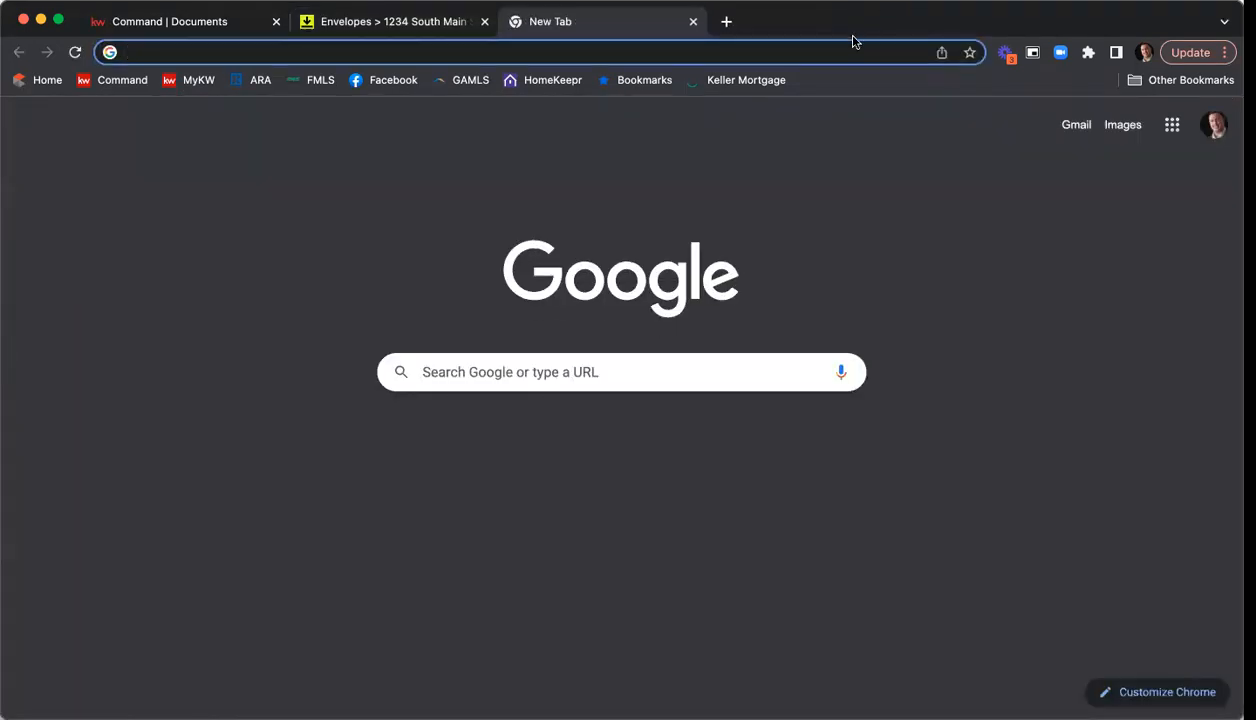
type("gmail.com")
key("Return")
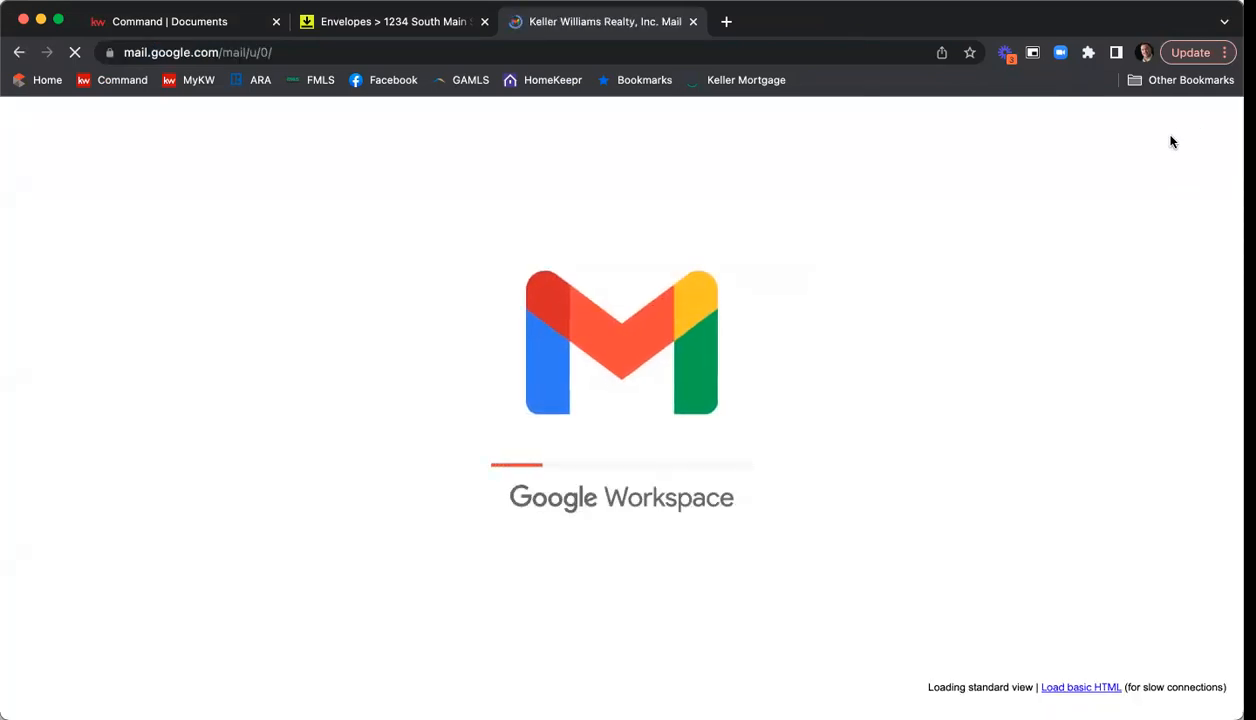
left_click(1173, 143)
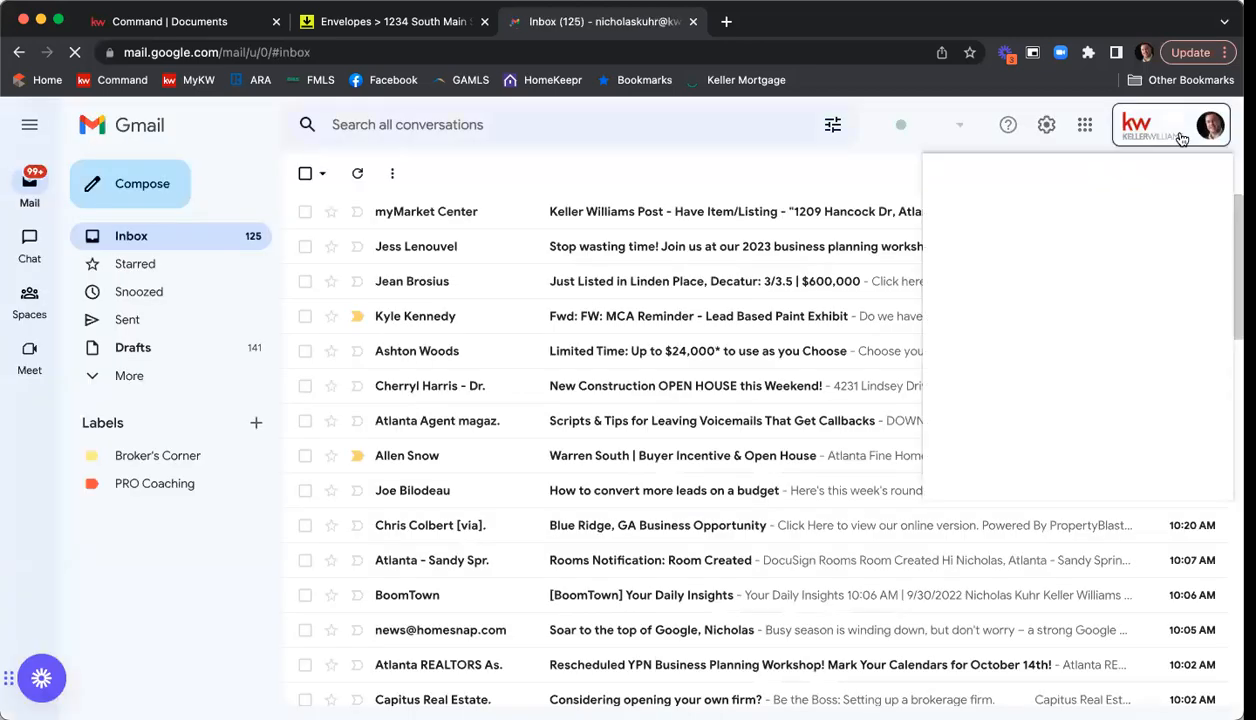
left_click(1033, 450)
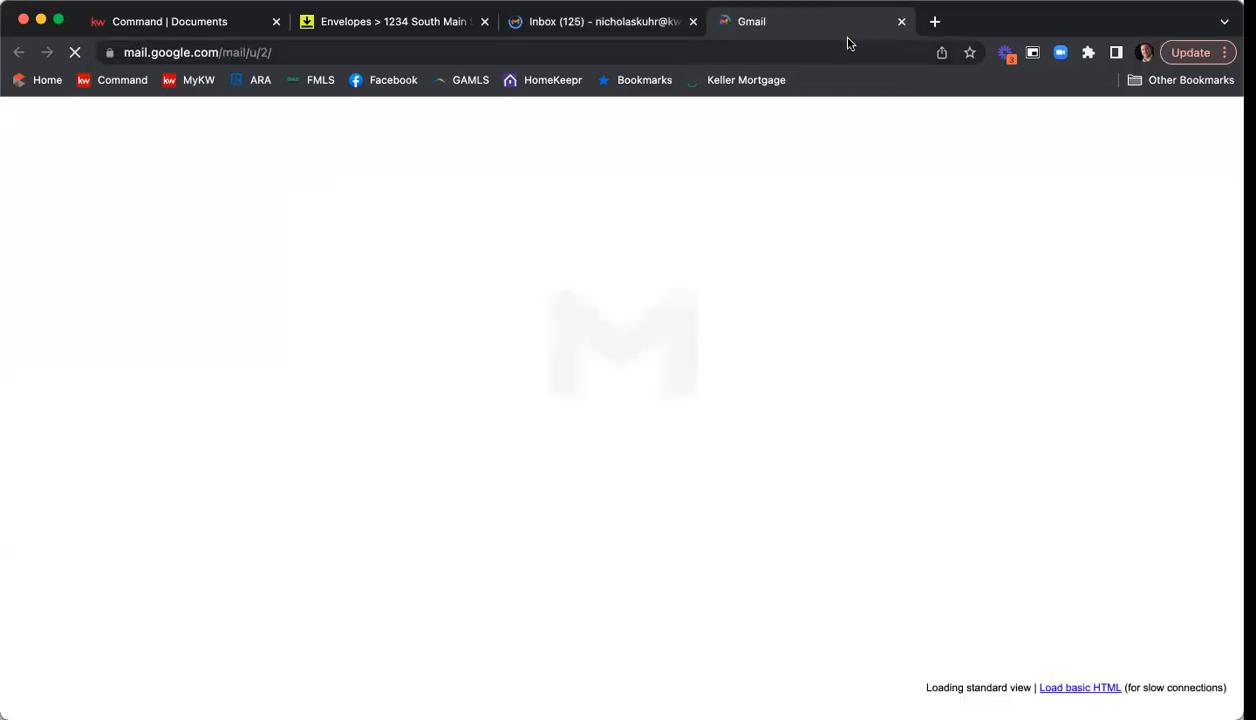
left_click_drag(838, 33, 664, 39)
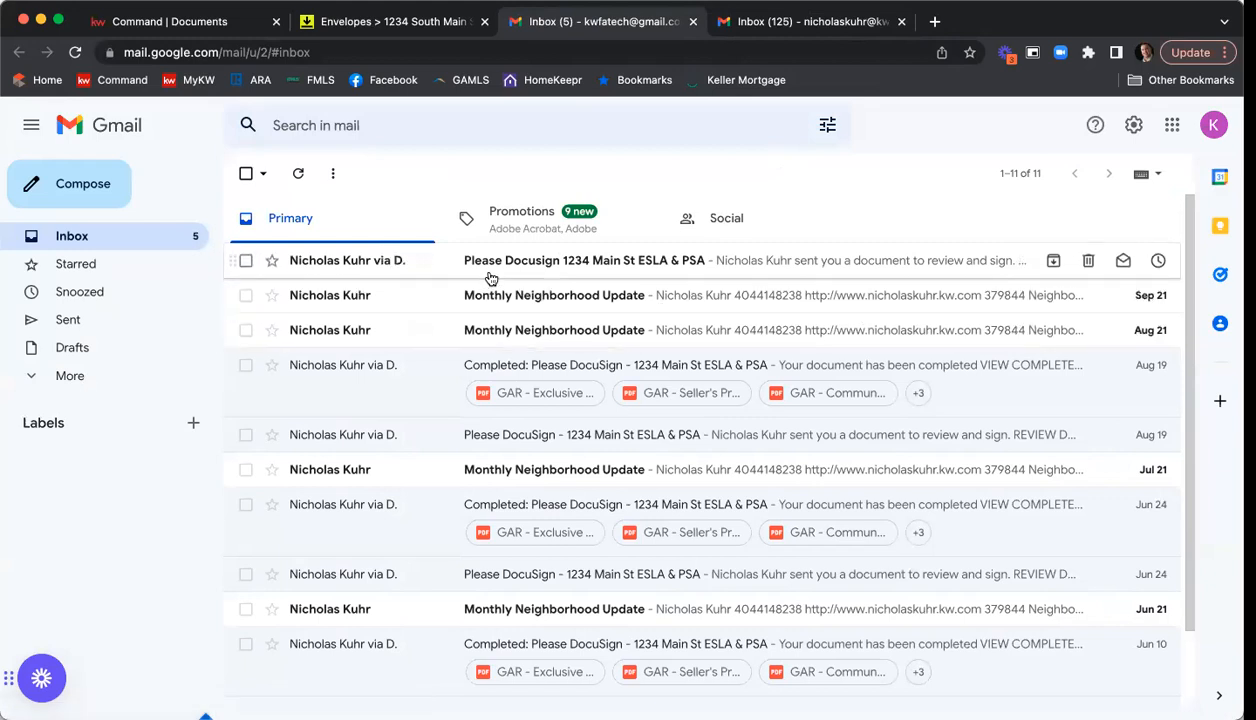
Open the "Please Docusign 1234 Main St ESLA & PSA" e-mail and read its private message and general message.
left_click(640, 270)
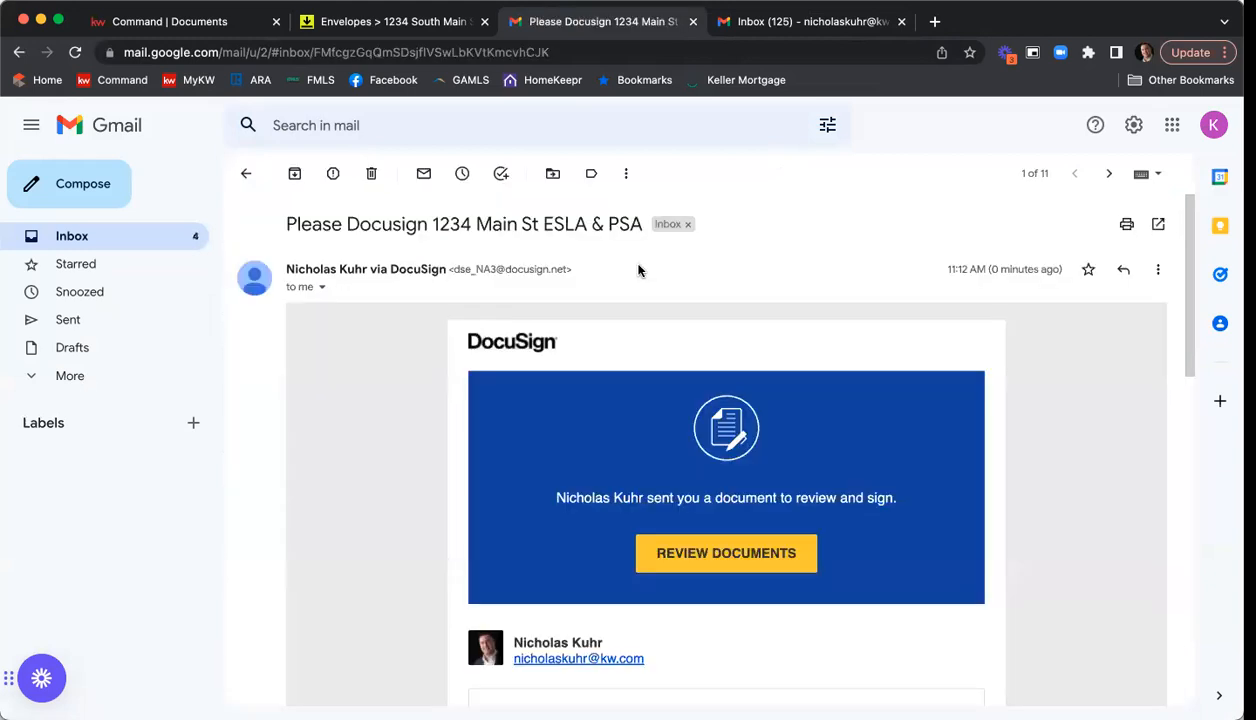
scroll(494, 267, "down", 3)
scroll(494, 267, "down", 3)
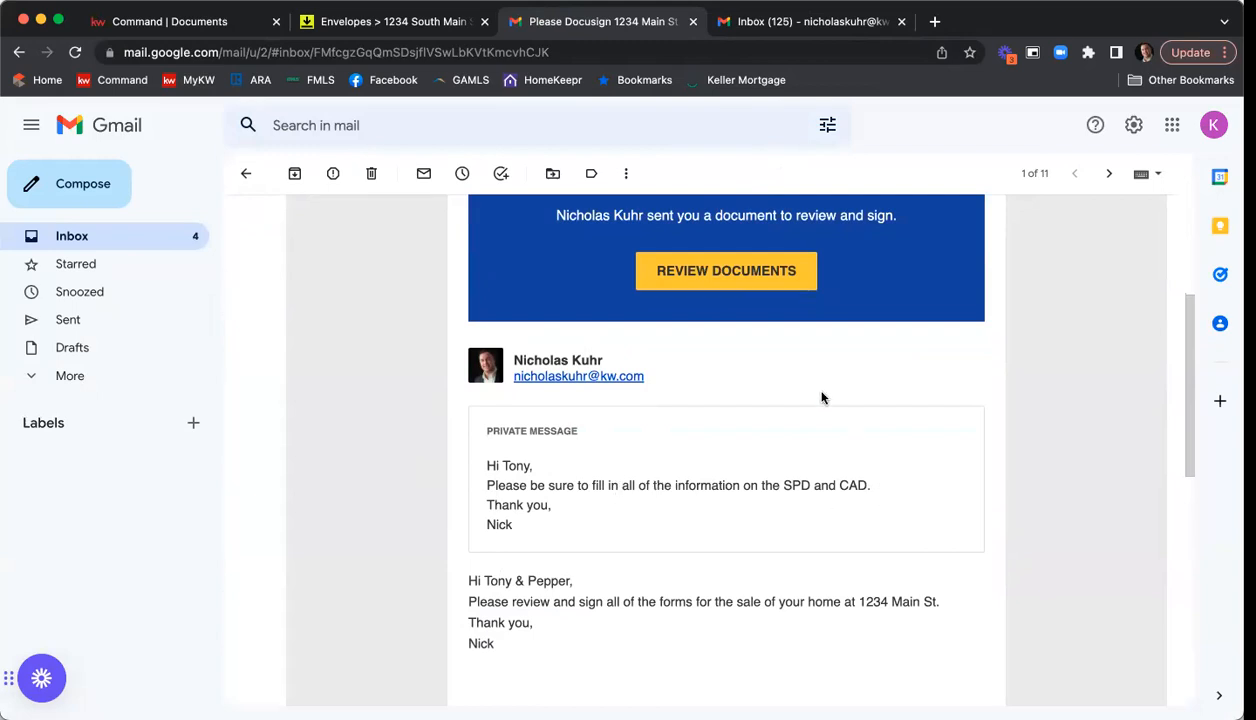
Open the documents from the e-mail and agree to use electronic records and signatures.
left_click(740, 275)
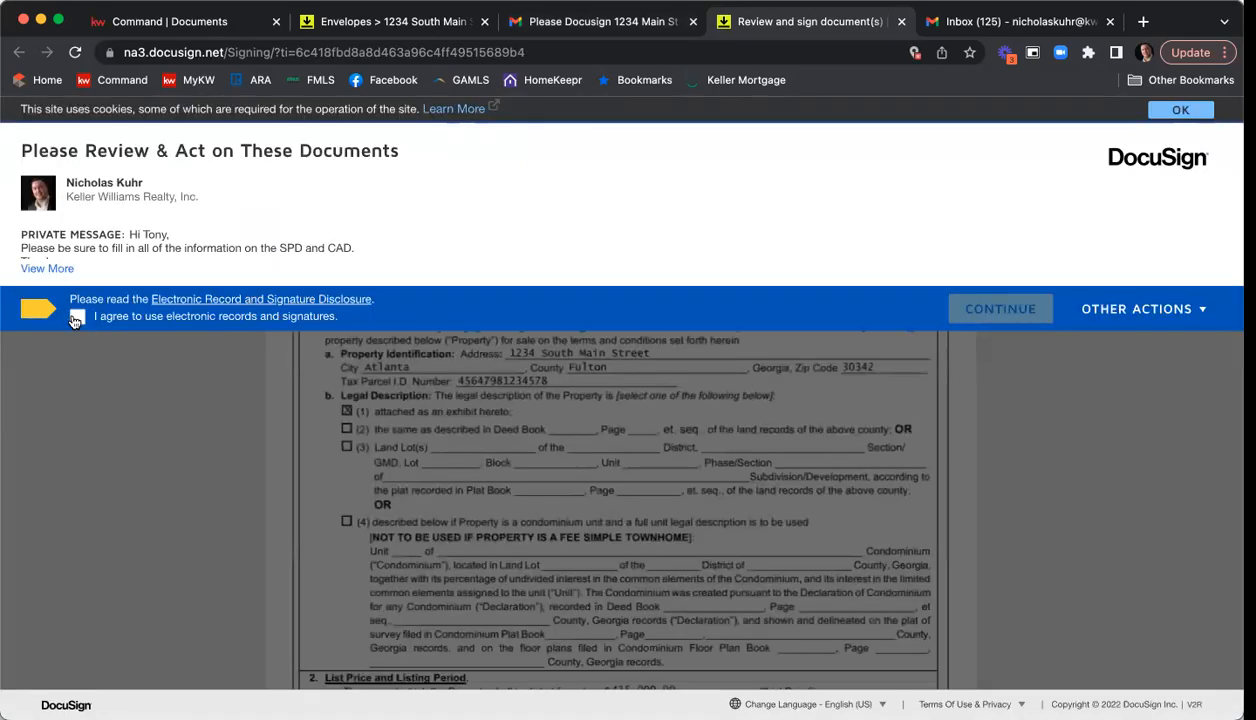
left_click(77, 317)
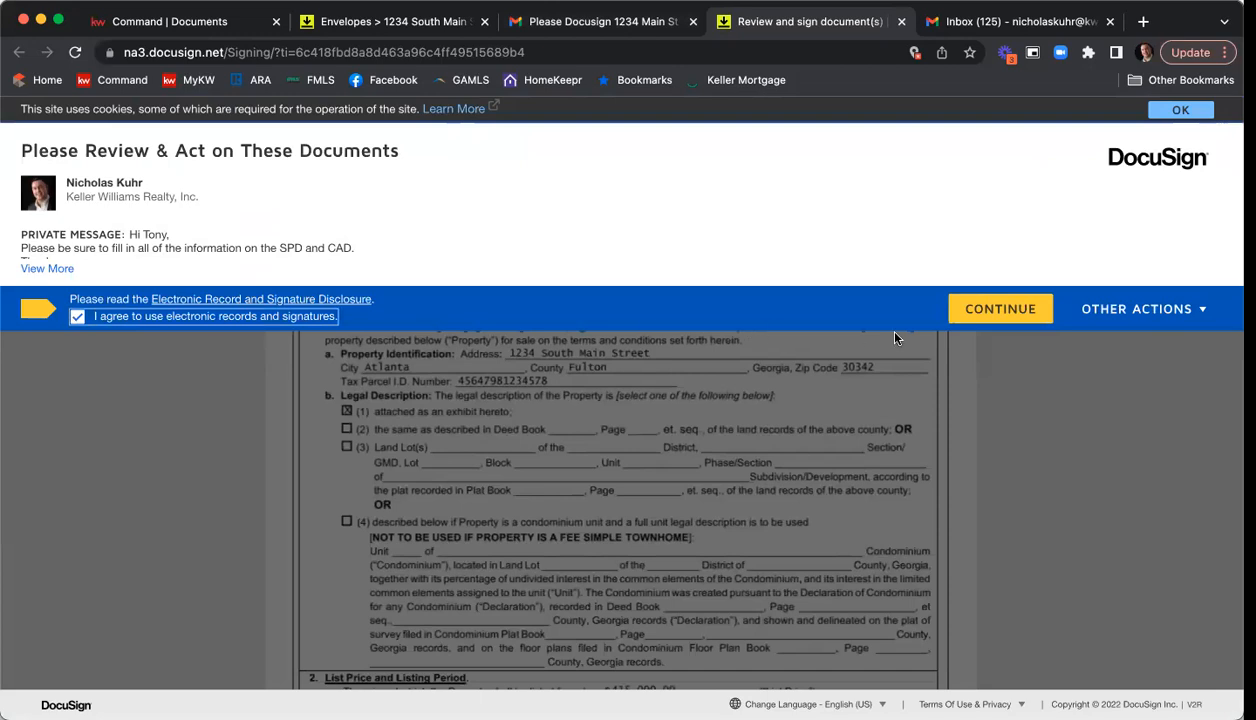
left_click(996, 318)
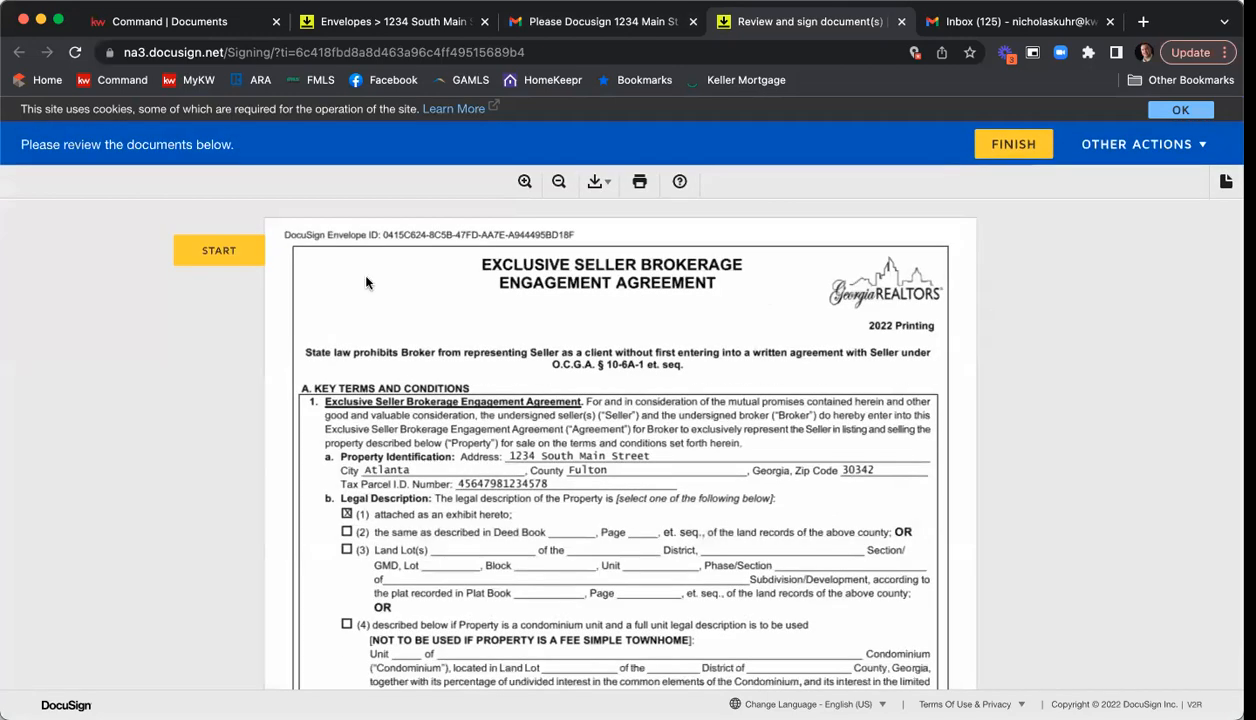
Start the signing and adopt the suggested signature at Seller One's signature field in the listing agreement.
left_click(241, 262)
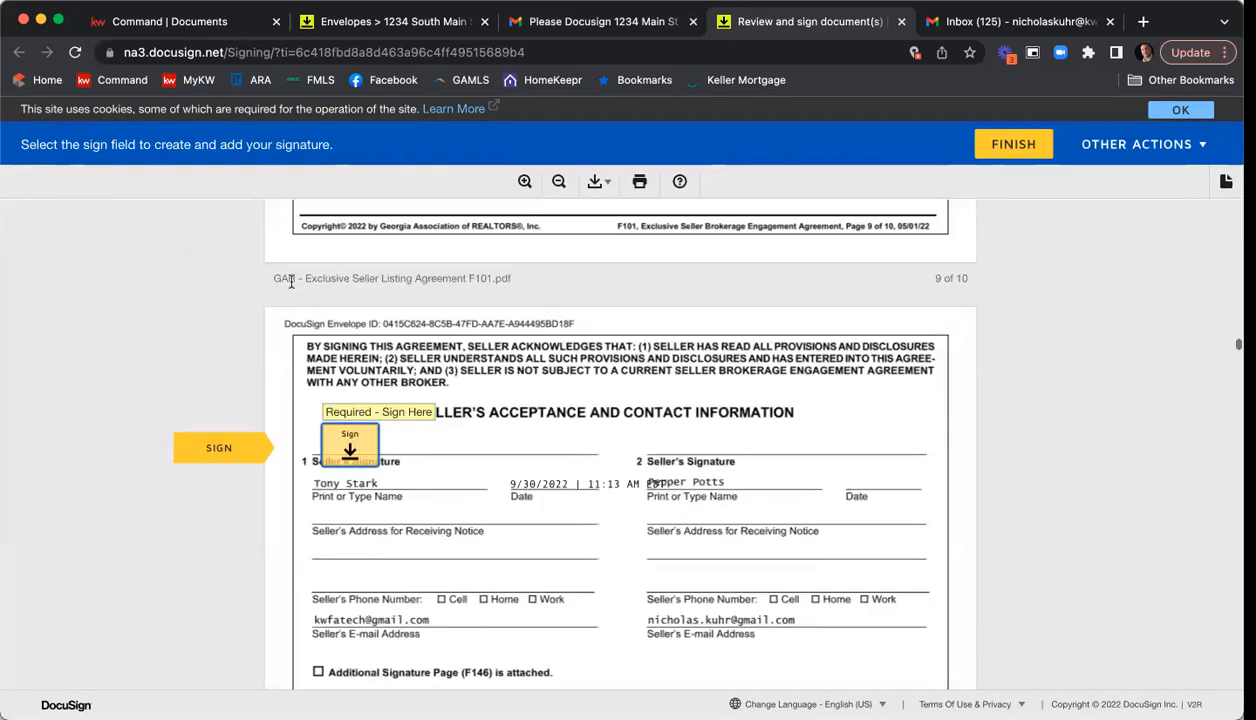
left_click(350, 442)
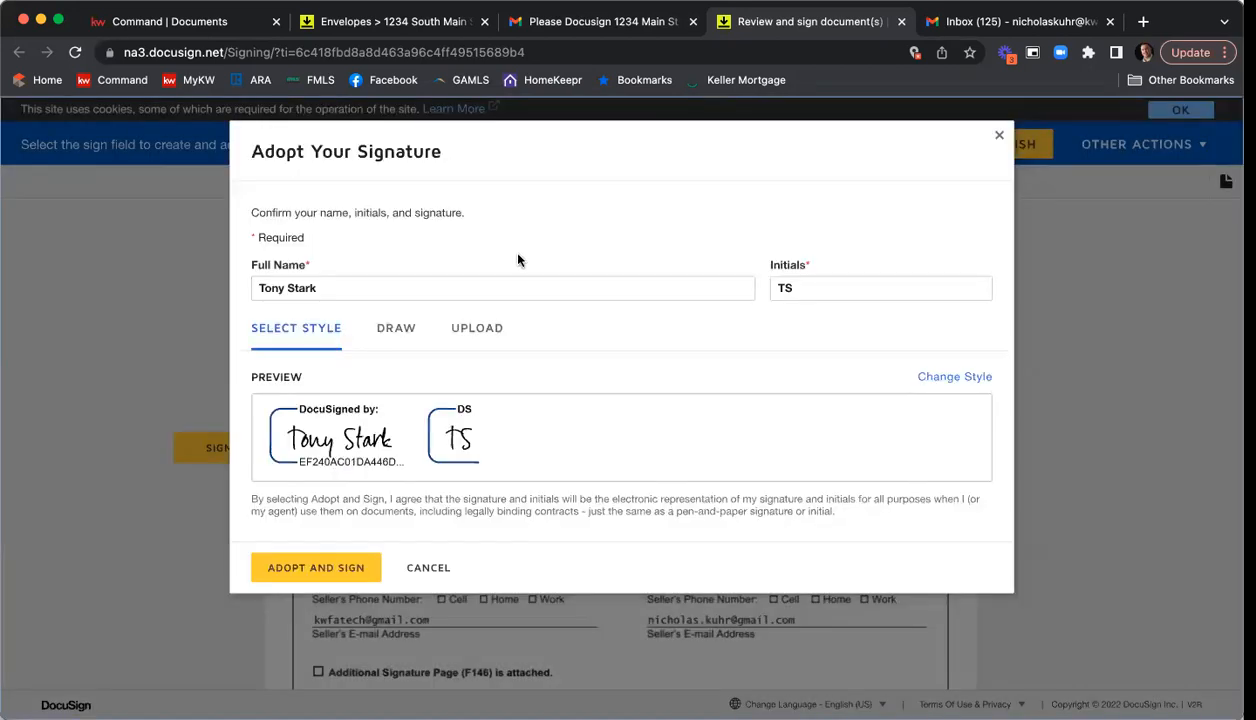
left_click(318, 568)
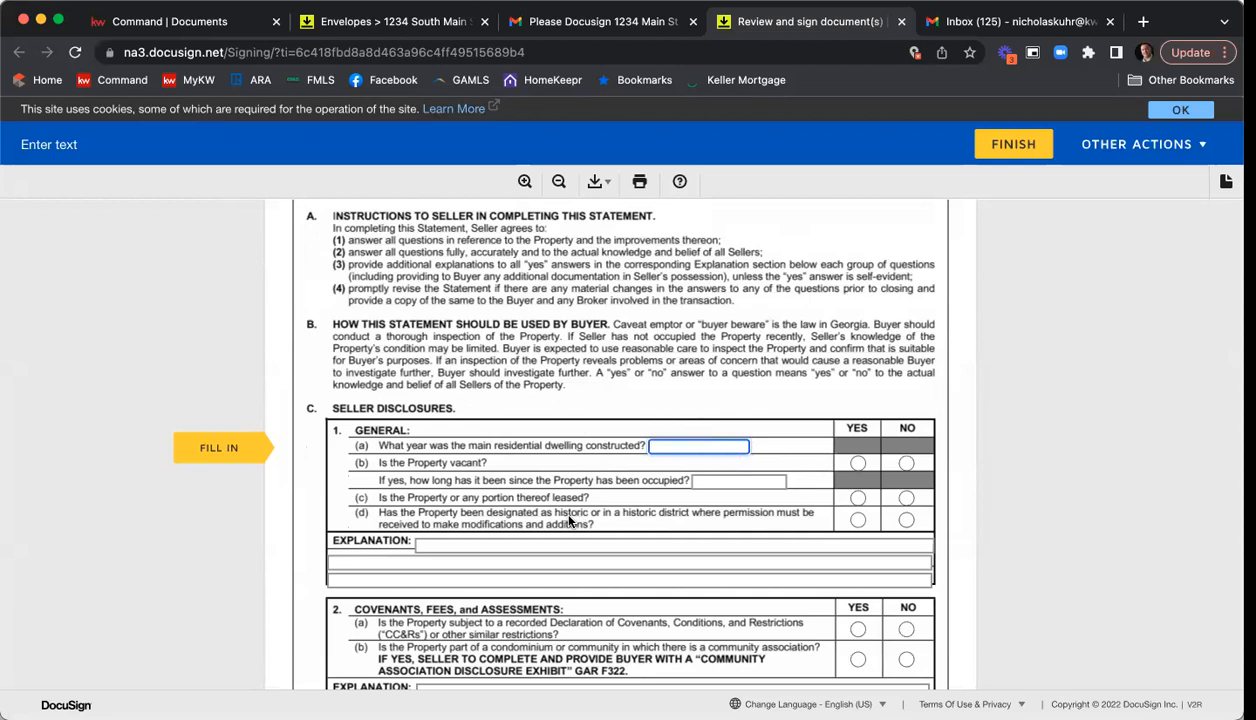
Complete the General disclosures: construction year 2003, vacant No, leased No, and historic designation Yes.
type("2003")
key("Tab")
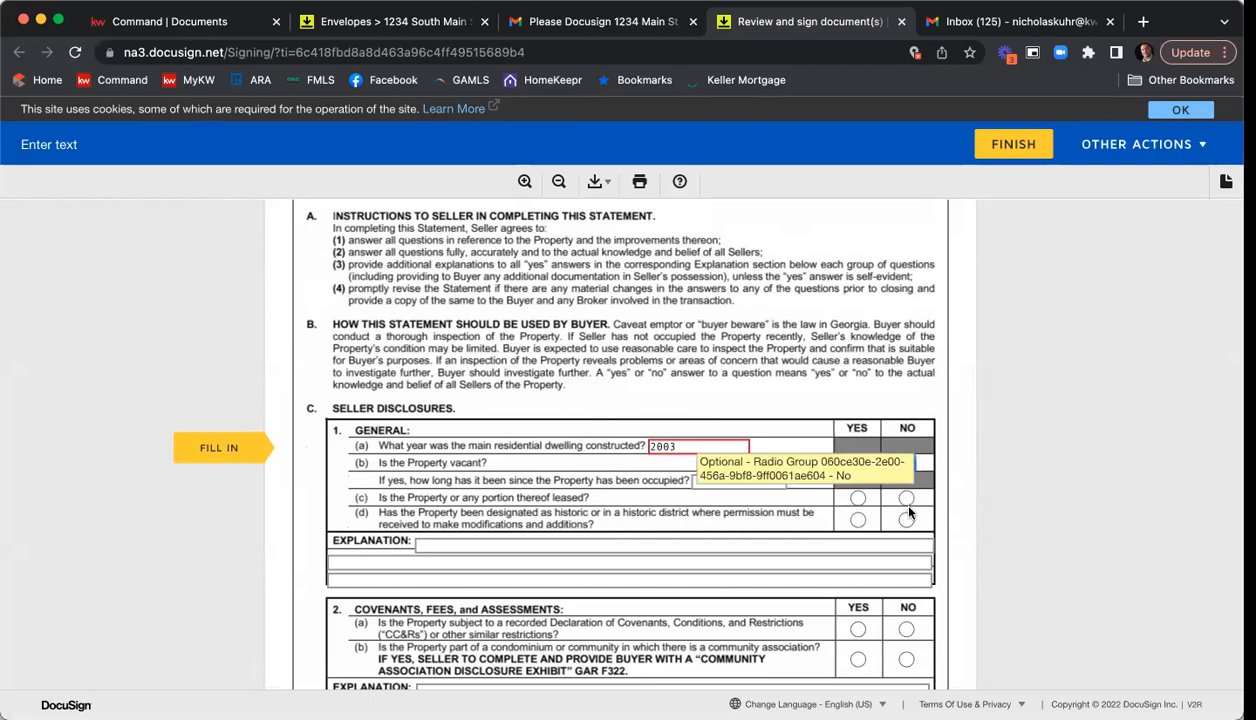
left_click(904, 499)
left_click(857, 519)
scroll(885, 540, "down", 2)
Answer Yes to recorded covenants and No to a community association, and enter the explanation "Type in additional info here".
left_click(857, 519)
left_click(906, 550)
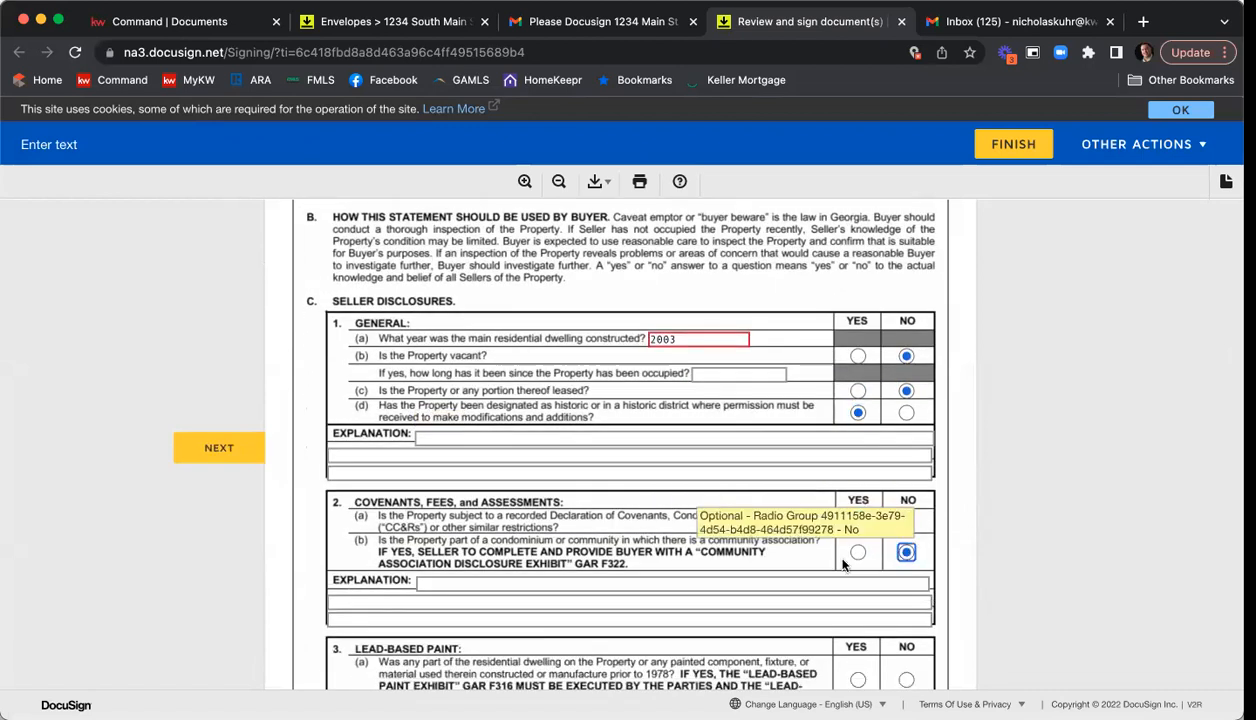
scroll(504, 518, "down", 3)
left_click(437, 392)
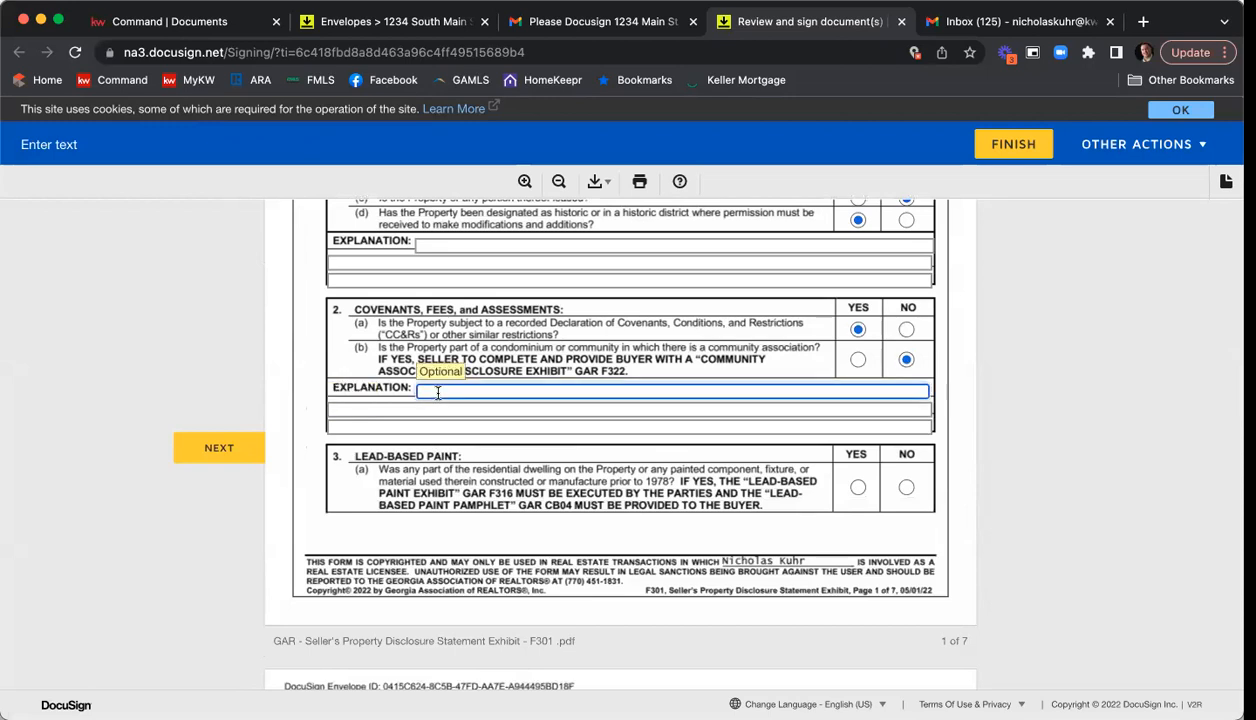
type("Type in additional info here")
Answer Yes to lead-based paint and complete Structural Items with Yes for a, c, d, g and h and No for b, e and f.
left_click(858, 487)
scroll(862, 513, "down", 3)
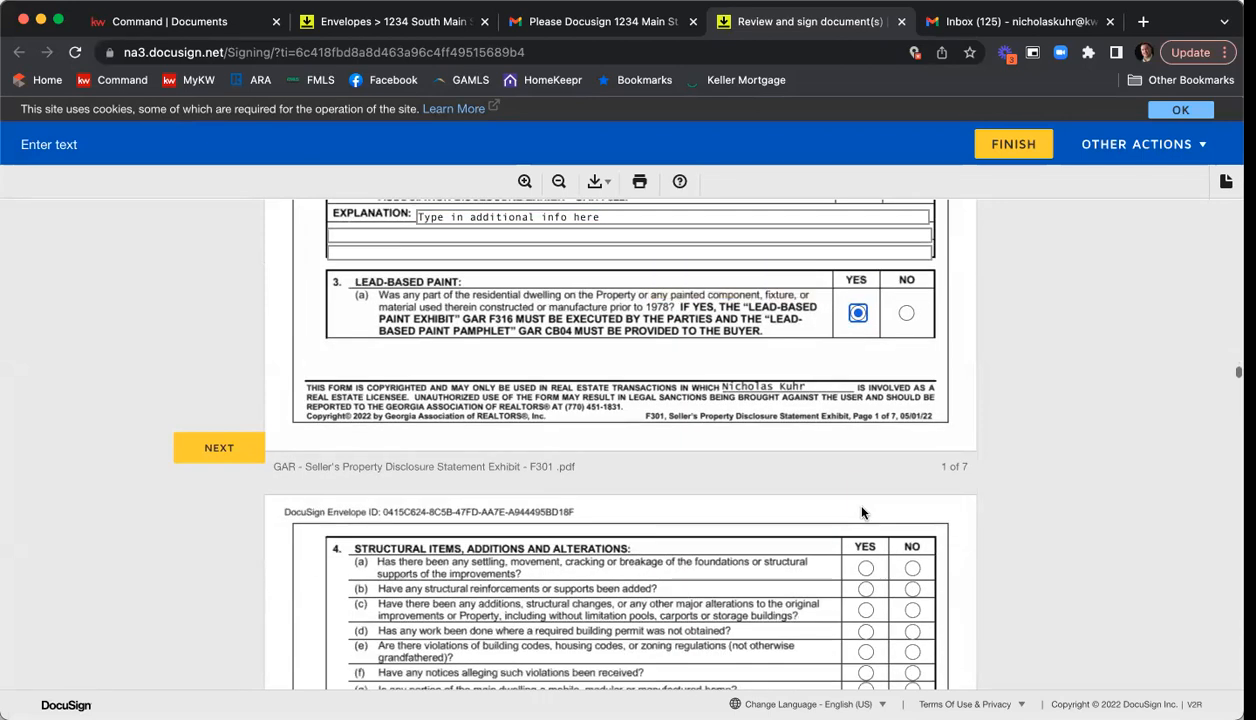
scroll(862, 513, "down", 2)
left_click(865, 439)
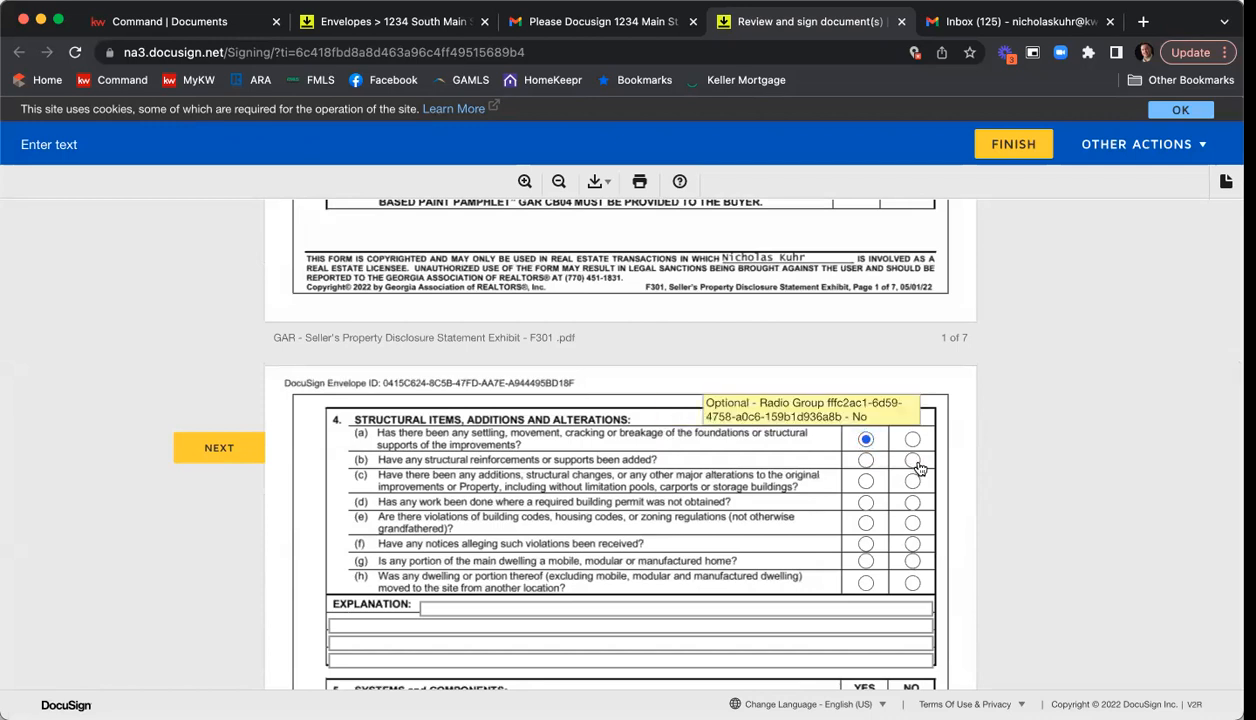
left_click(913, 461)
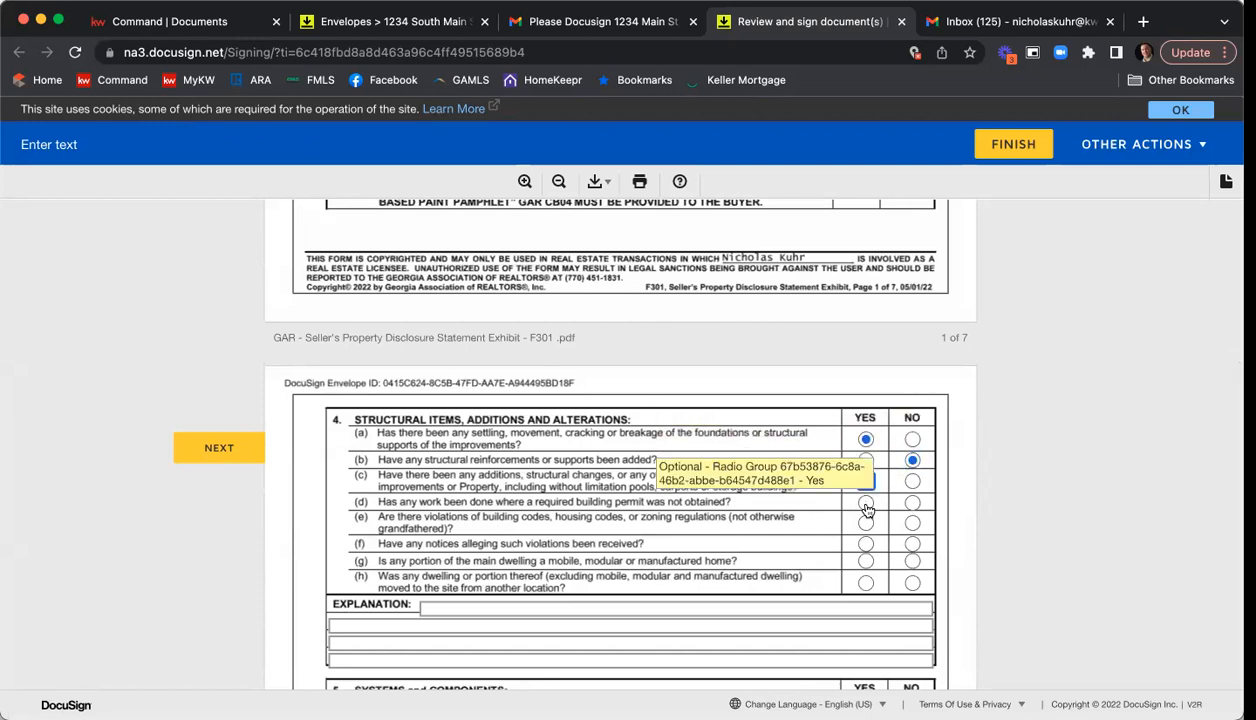
left_click(866, 503)
left_click(912, 523)
left_click(912, 544)
left_click(866, 583)
left_click(866, 561)
Complete Systems and Components with Yes for a, c, f, g and h, No for d and e, and HVAC service date 7/1/2022.
scroll(797, 477, "down", 4)
left_click(866, 458)
left_click(912, 518)
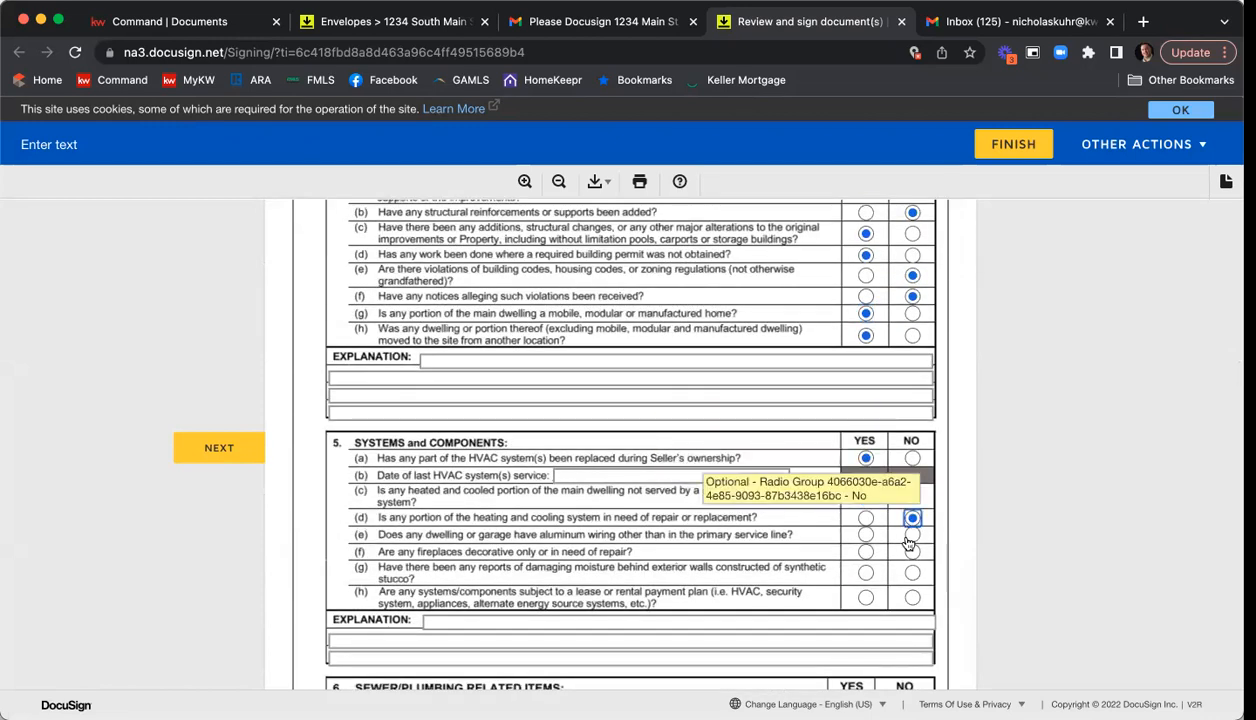
left_click(910, 537)
left_click(865, 554)
left_click(865, 575)
left_click(865, 601)
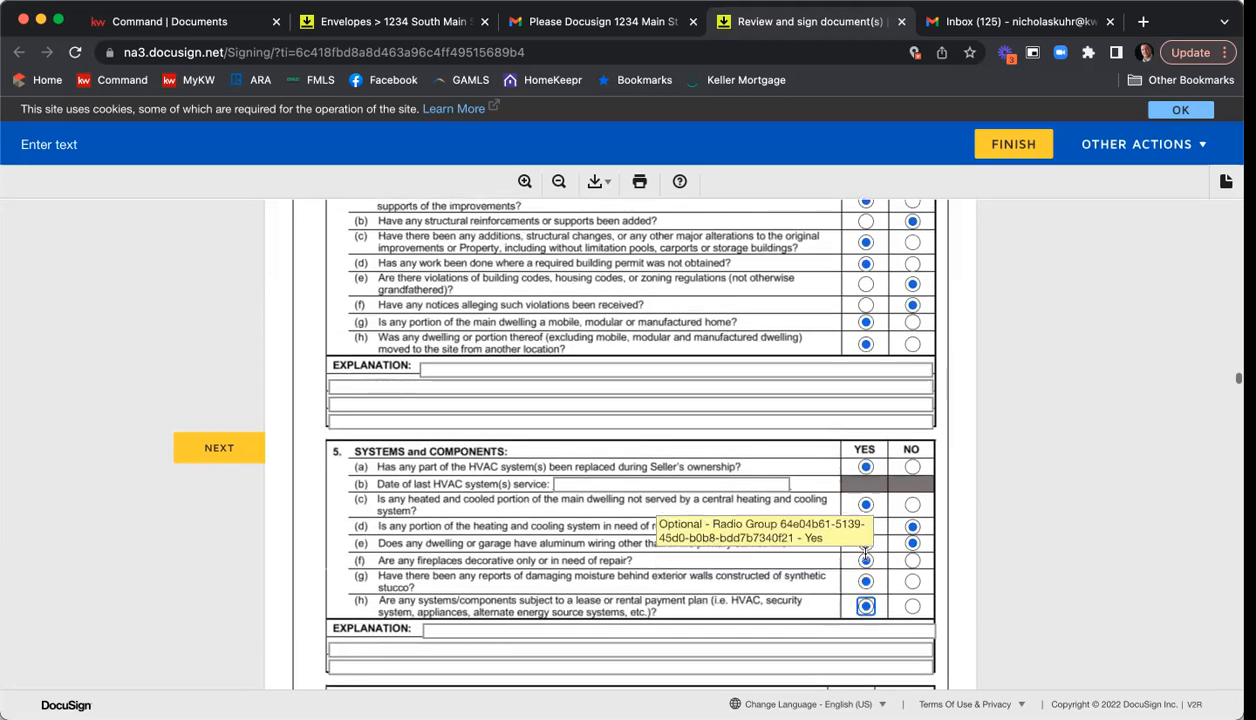
scroll(572, 440, "down", 3)
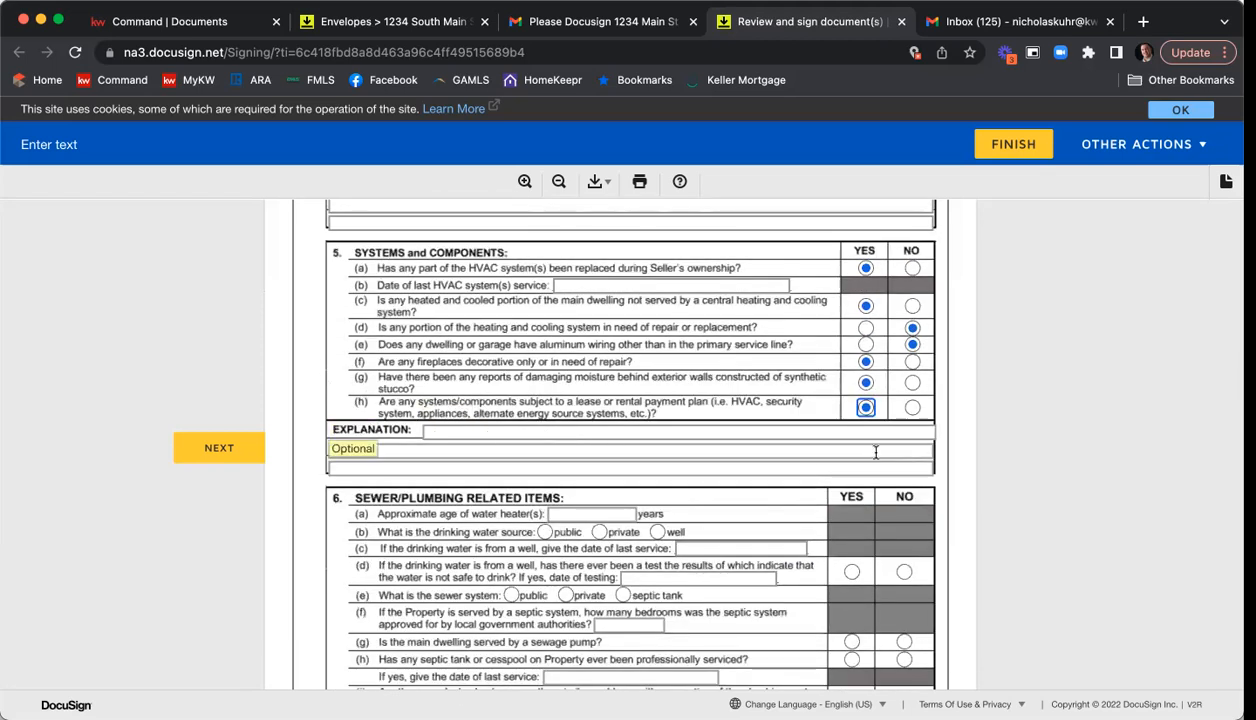
left_click(612, 286)
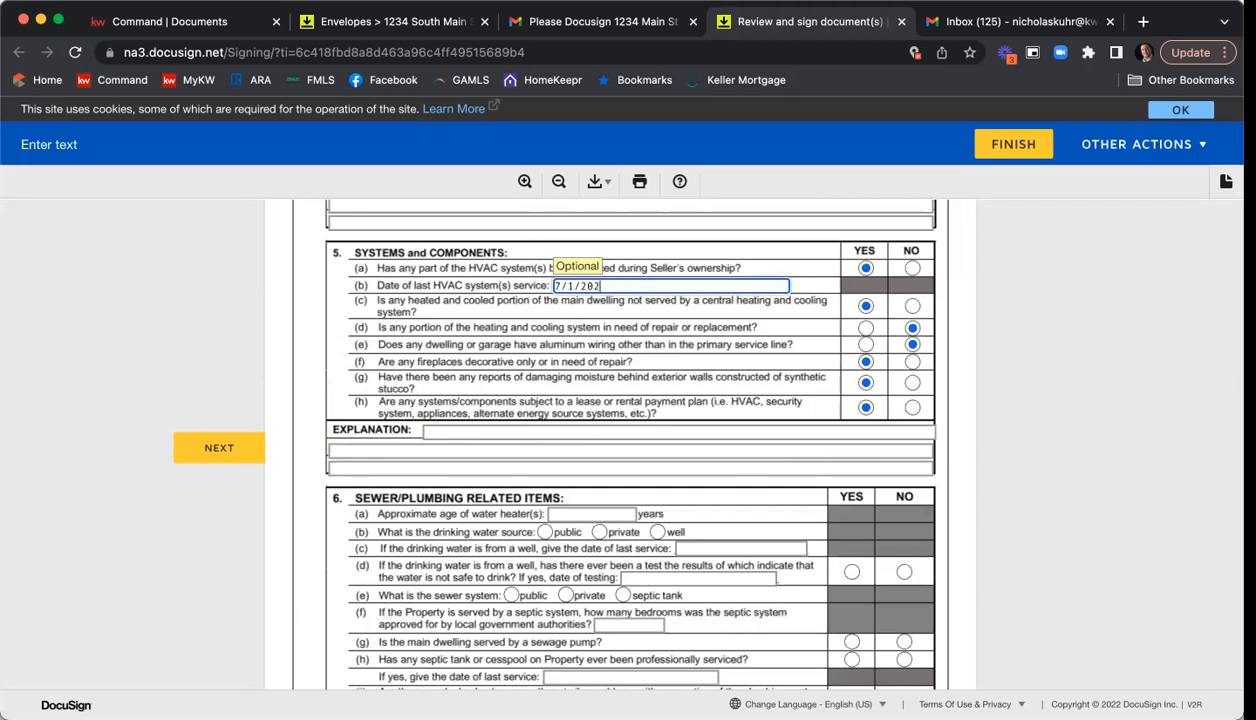
In Sewer/Plumbing, enter water heater age 8 and public water, with Yes for d and h and No for g, i and j.
scroll(696, 374, "down", 1)
left_click(581, 467)
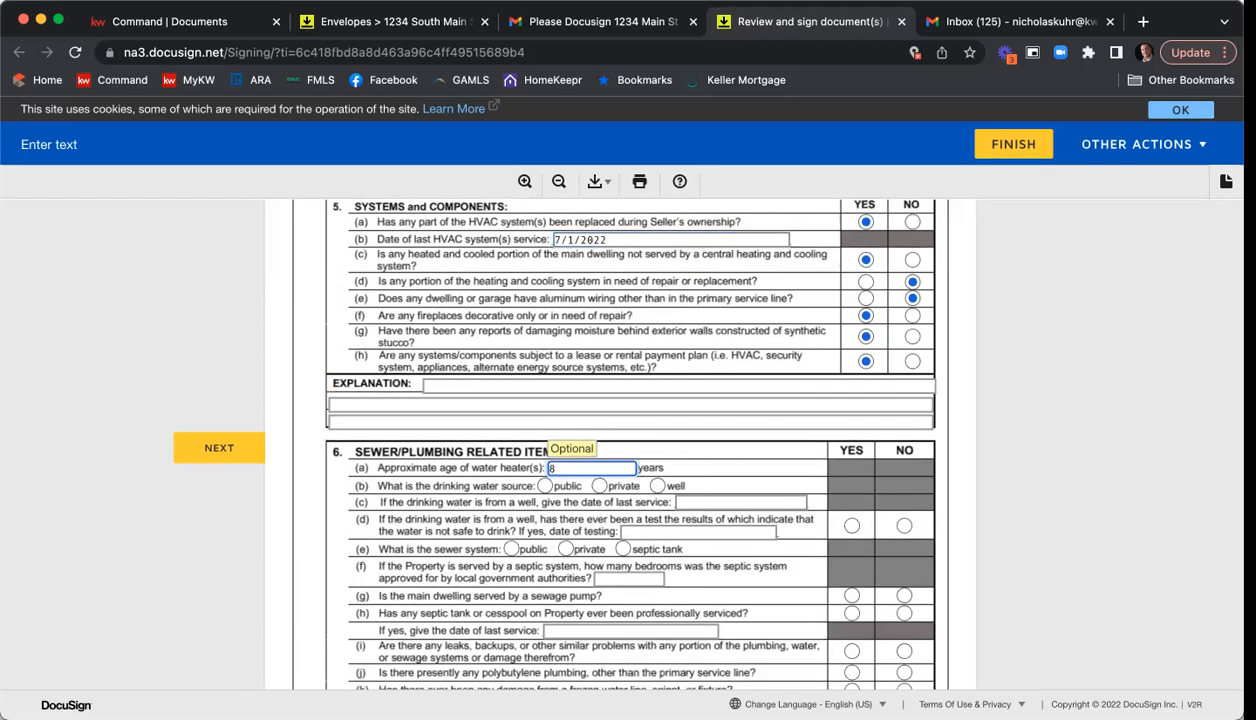
type("8")
key("Tab")
key("space")
scroll(771, 472, "down", 1)
left_click(849, 462)
left_click(904, 588)
left_click(904, 531)
left_click(904, 609)
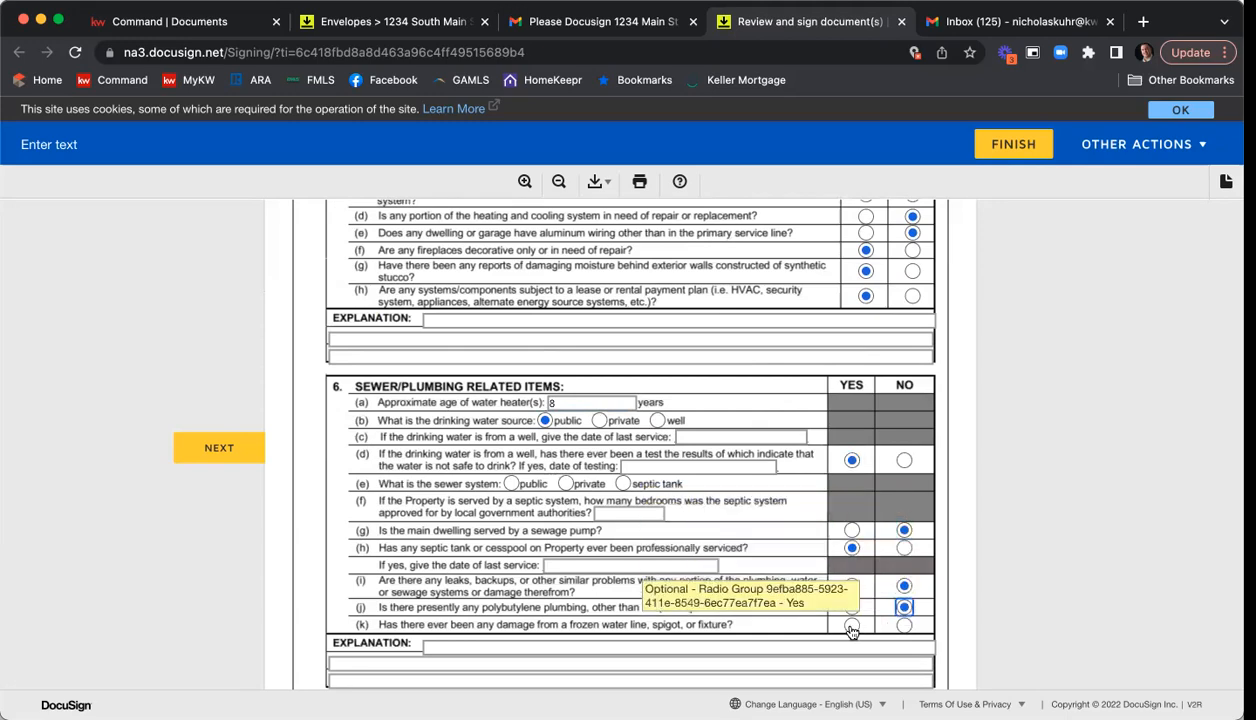
In the fixtures checklist, mark Clothes Washing Machine, Dishwasher, Microwave Oven, Refrigerator/Freezer, Stove and Surface Cook Top among the appliances.
scroll(771, 445, "down", 15)
scroll(816, 423, "down", 12)
scroll(825, 424, "down", 8)
left_click(321, 307)
left_click(321, 331)
left_click(321, 395)
left_click(321, 434)
left_click(321, 459)
left_click(321, 472)
Mark Ceiling Fan, Closet System, FP Gas Logs and Window Blinds under Interior Fixtures.
left_click(473, 357)
left_click(473, 383)
left_click(473, 409)
scroll(475, 403, "down", 2)
left_click(473, 450)
Mark Flag Pole, Gazebo, Landscaping Lights, Statuary and Swing Set among the landscaping and yard items.
scroll(510, 420, "up", 1)
left_click(625, 229)
left_click(625, 242)
left_click(625, 268)
left_click(625, 319)
left_click(625, 345)
Mark Hot Tub and Outdoor Playhouse under Recreation, and Security Camera and Carbon Monoxide Detector under Safety.
left_click(625, 447)
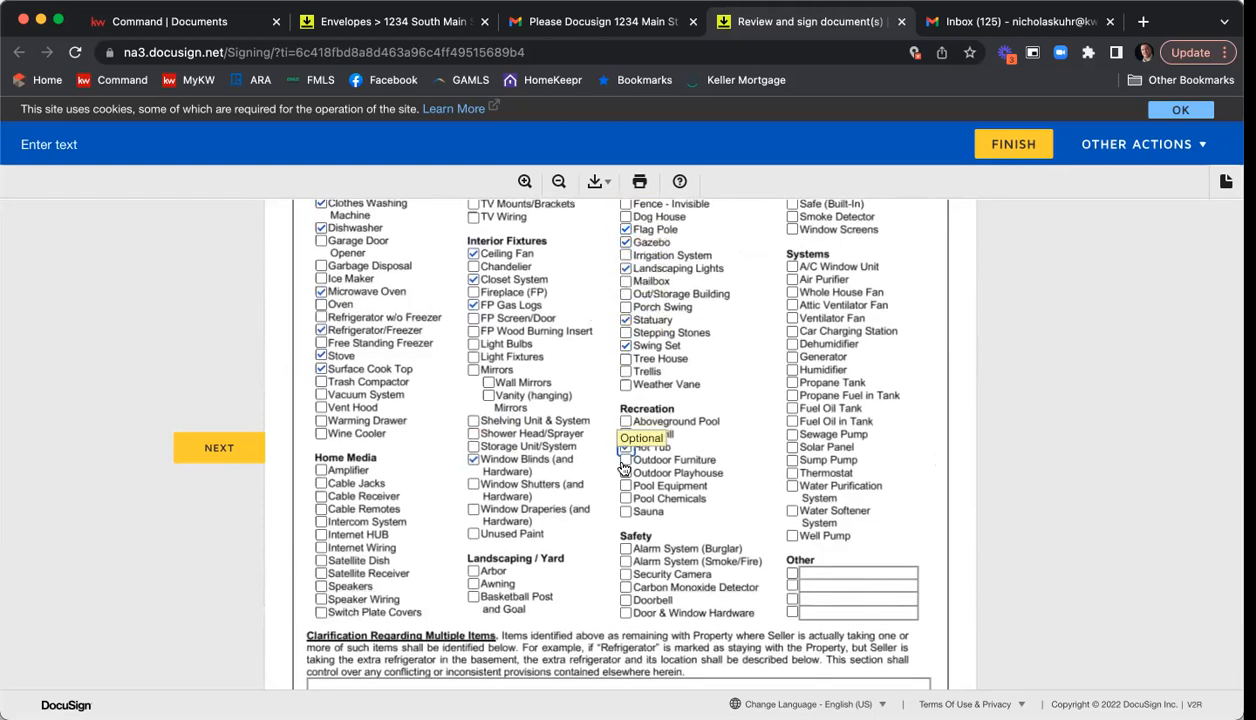
left_click(625, 472)
scroll(625, 472, "down", 1)
left_click(625, 526)
left_click(625, 539)
Mark Car Charging Station, Humidifier, Propane Fuel in Tank, Sewage Pump and Solar Panel under Systems.
left_click(792, 283)
left_click(792, 321)
left_click(792, 347)
left_click(792, 386)
left_click(792, 399)
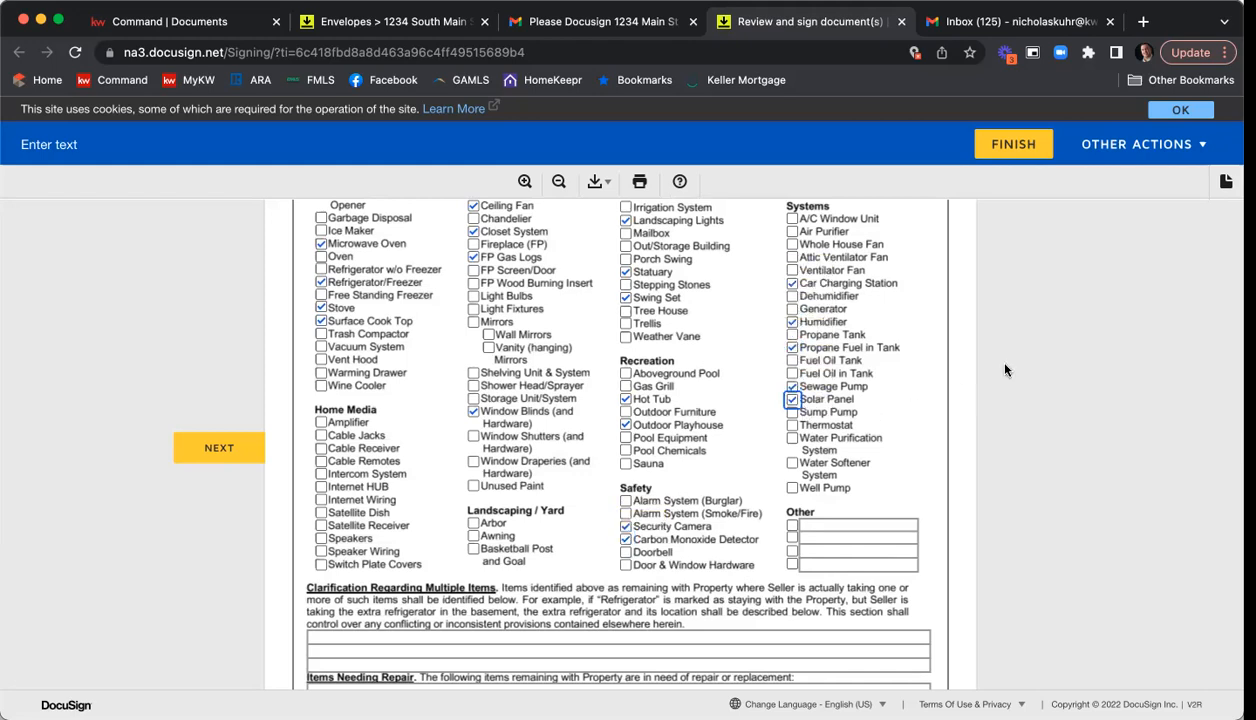
On the community association exhibit, mark Mandatory Membership Community Association and enter "Name of the HOA" as the association name.
scroll(1005, 370, "down", 5)
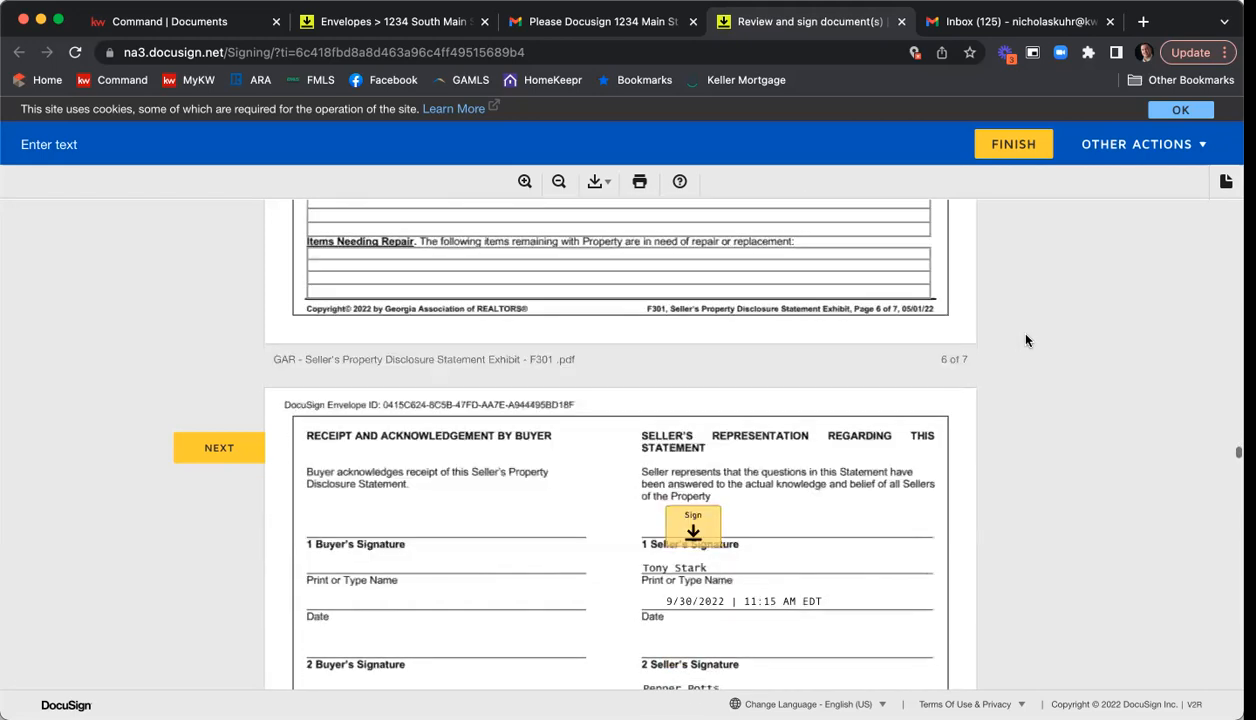
scroll(1025, 340, "down", 10)
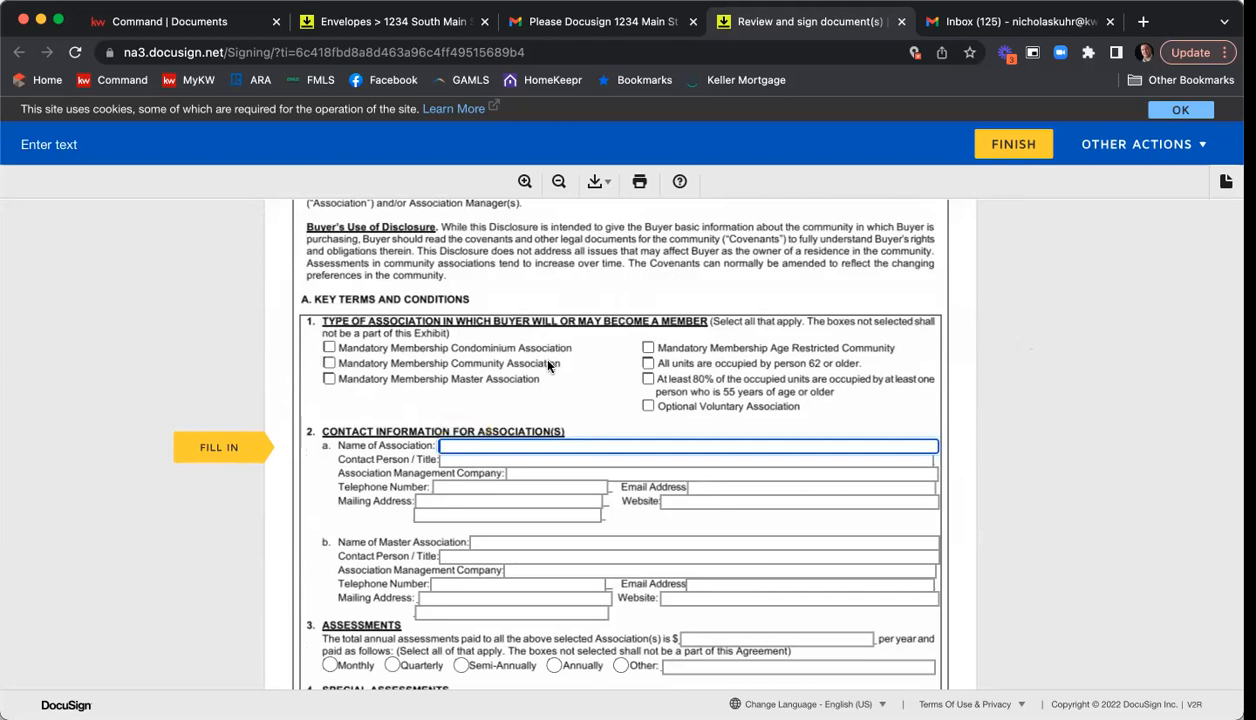
left_click(329, 364)
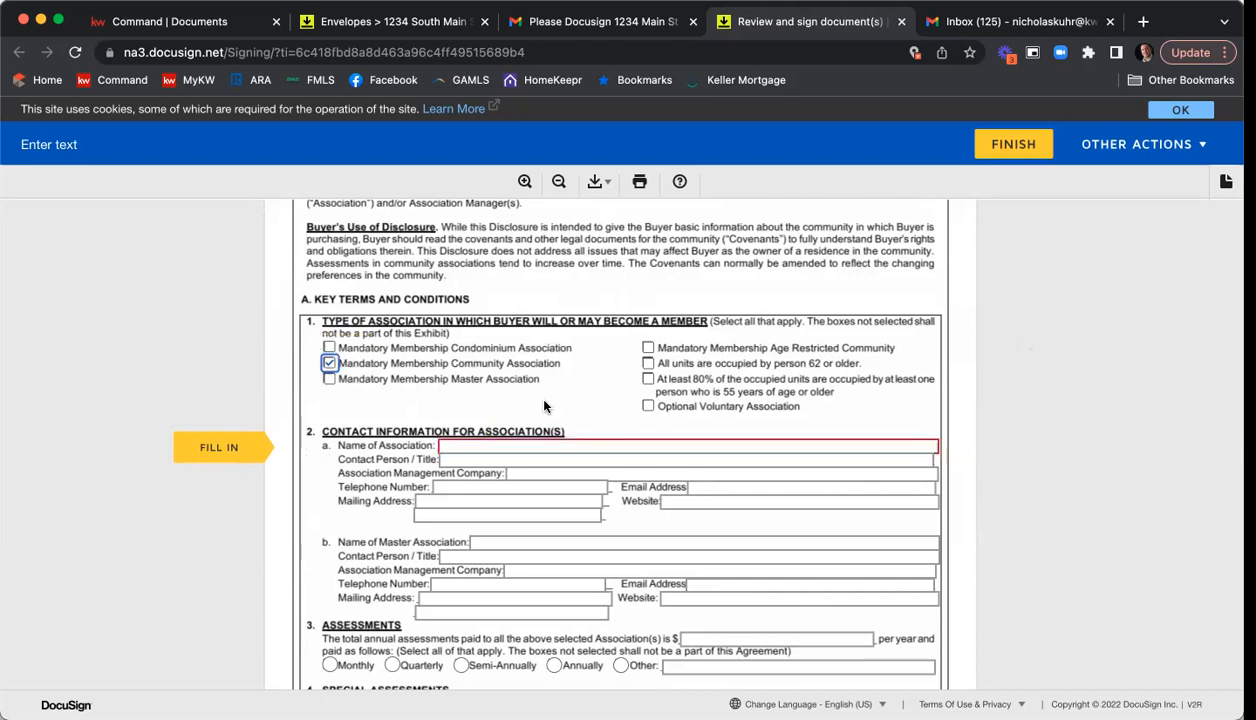
left_click(478, 447)
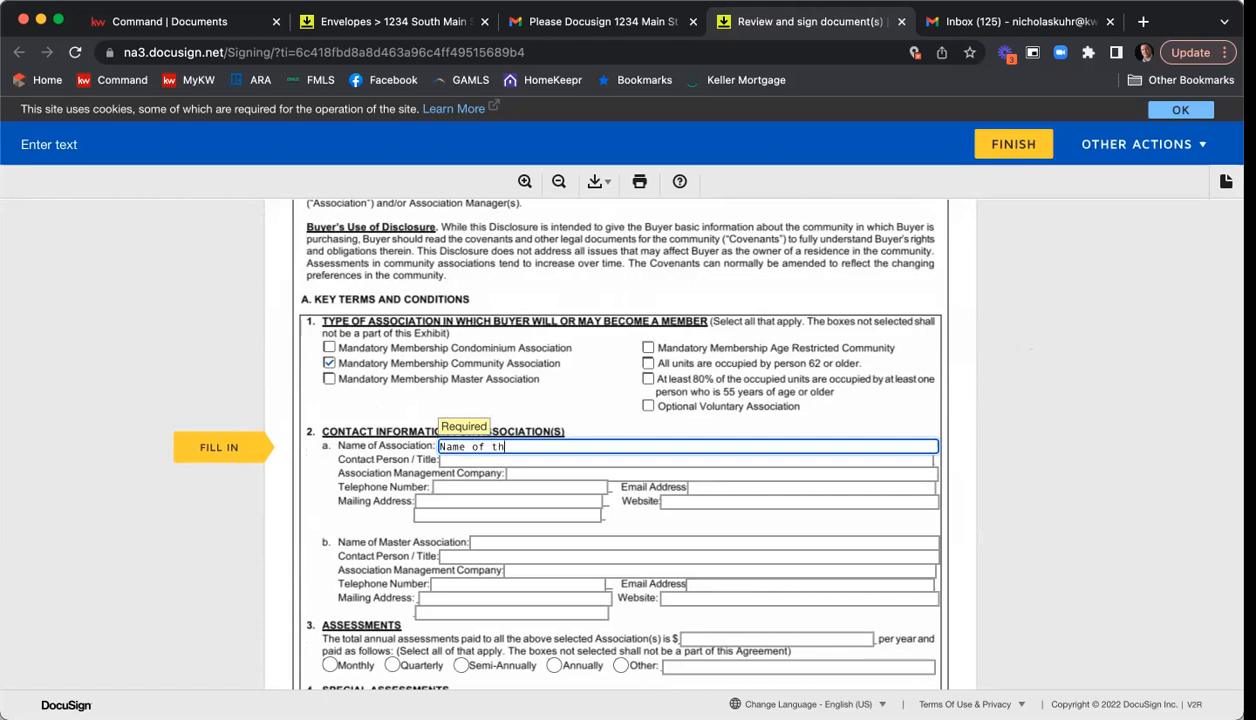
key("Tab")
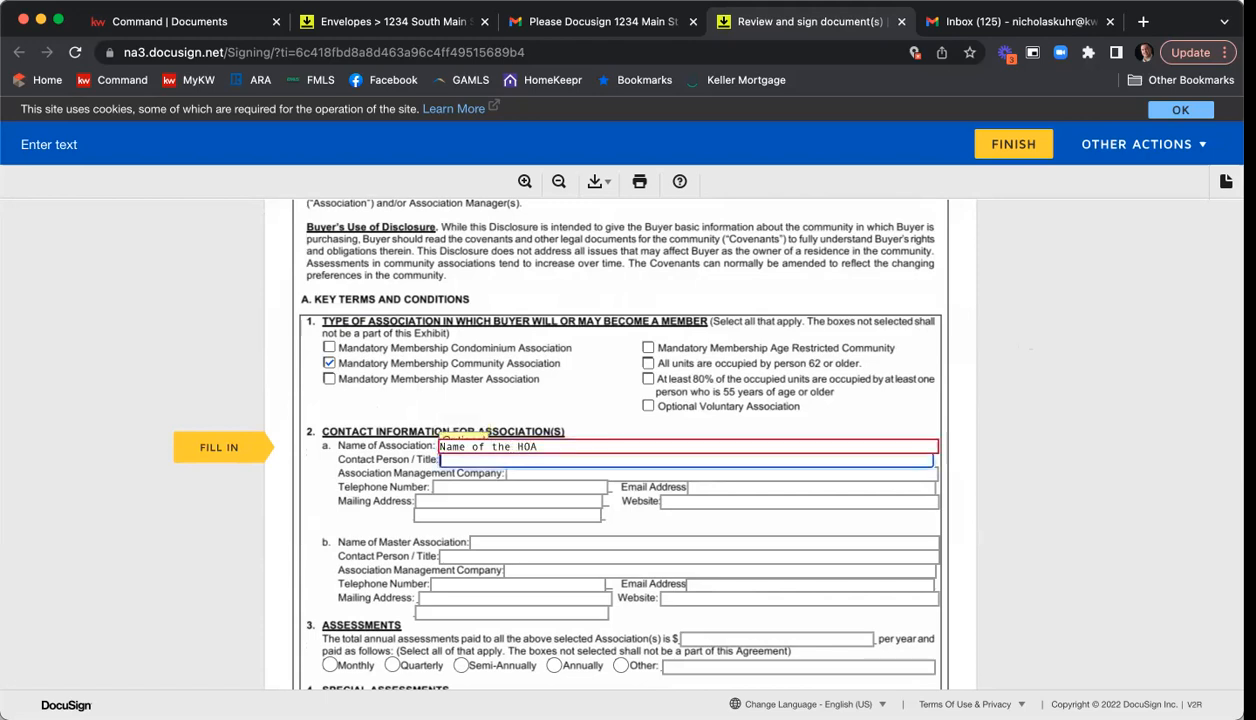
Enter the association contact person's name and "PMC of American" as the association management company.
type("Jane Doe")
key("Tab")
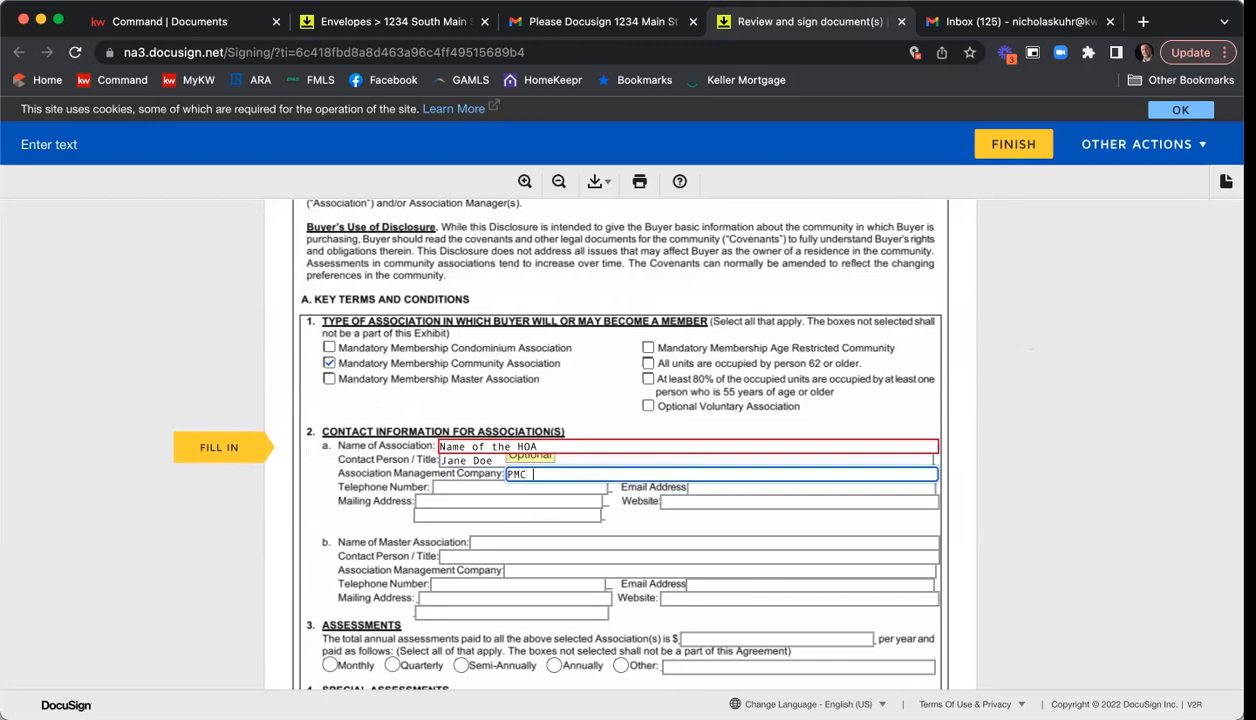
type("American")
key("Tab")
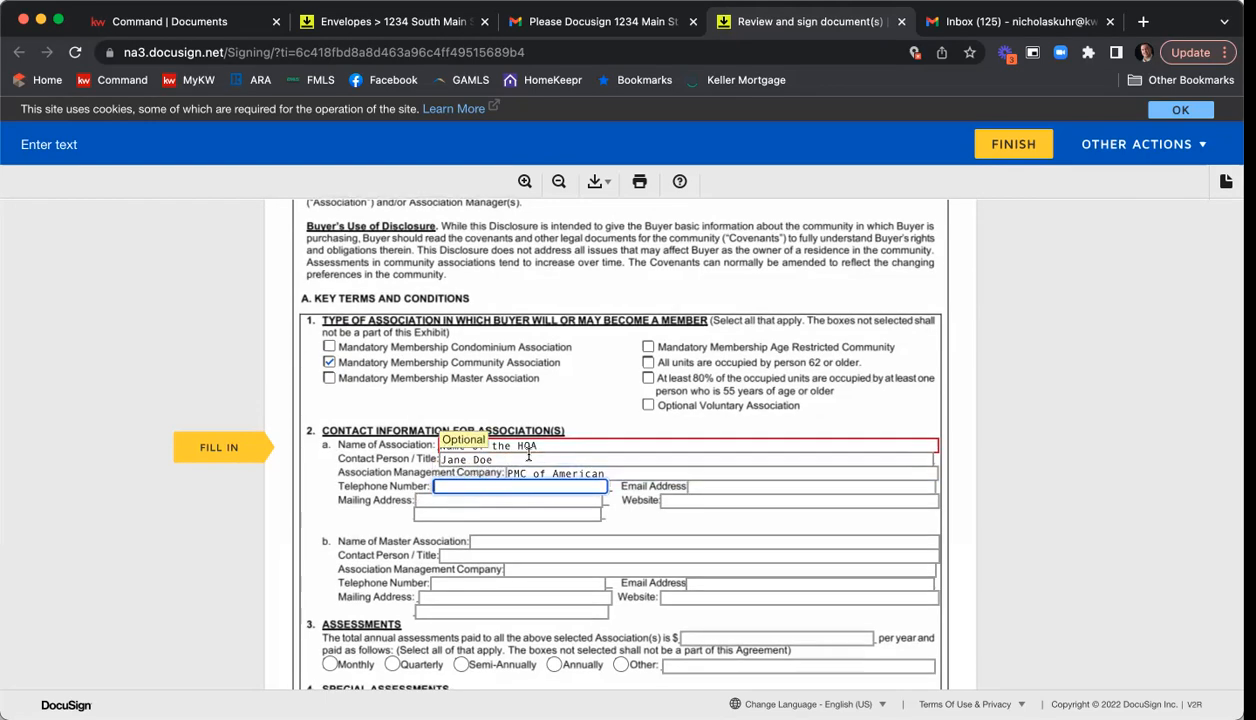
Set the total annual association assessments to $1500 per year and mark them as paid quarterly.
scroll(485, 455, "down", 3)
left_click(746, 440)
type("15000")
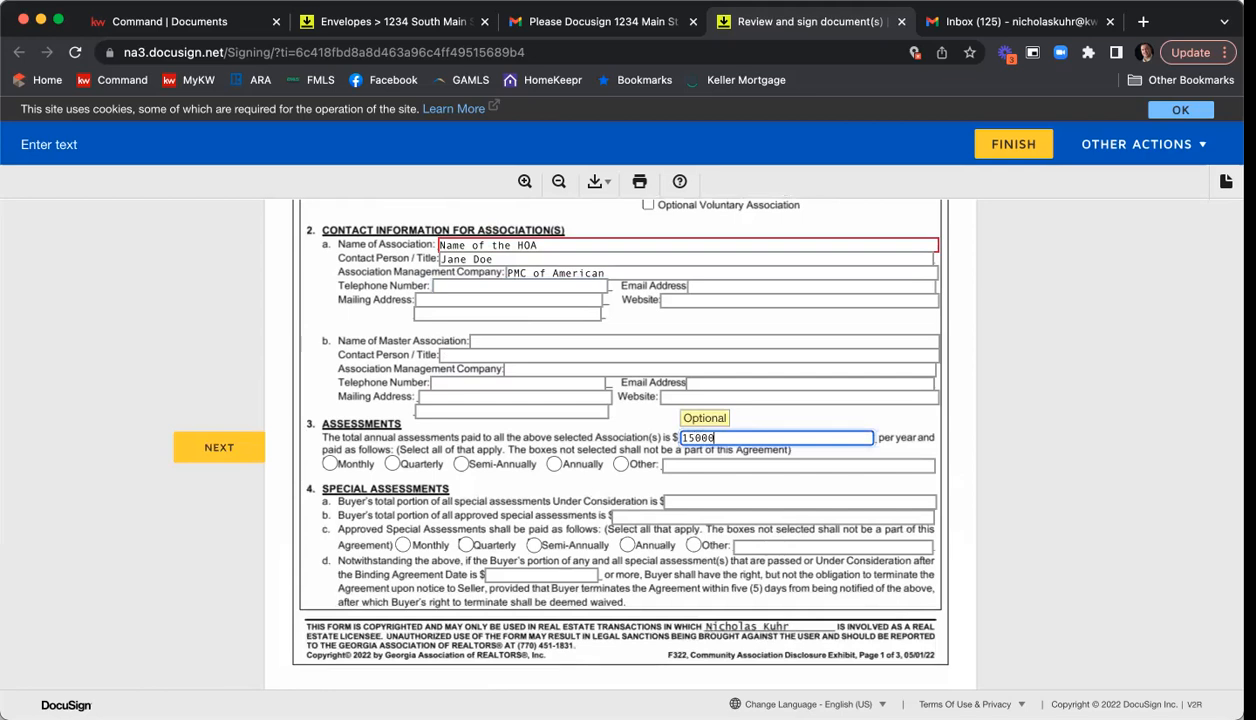
left_click(392, 463)
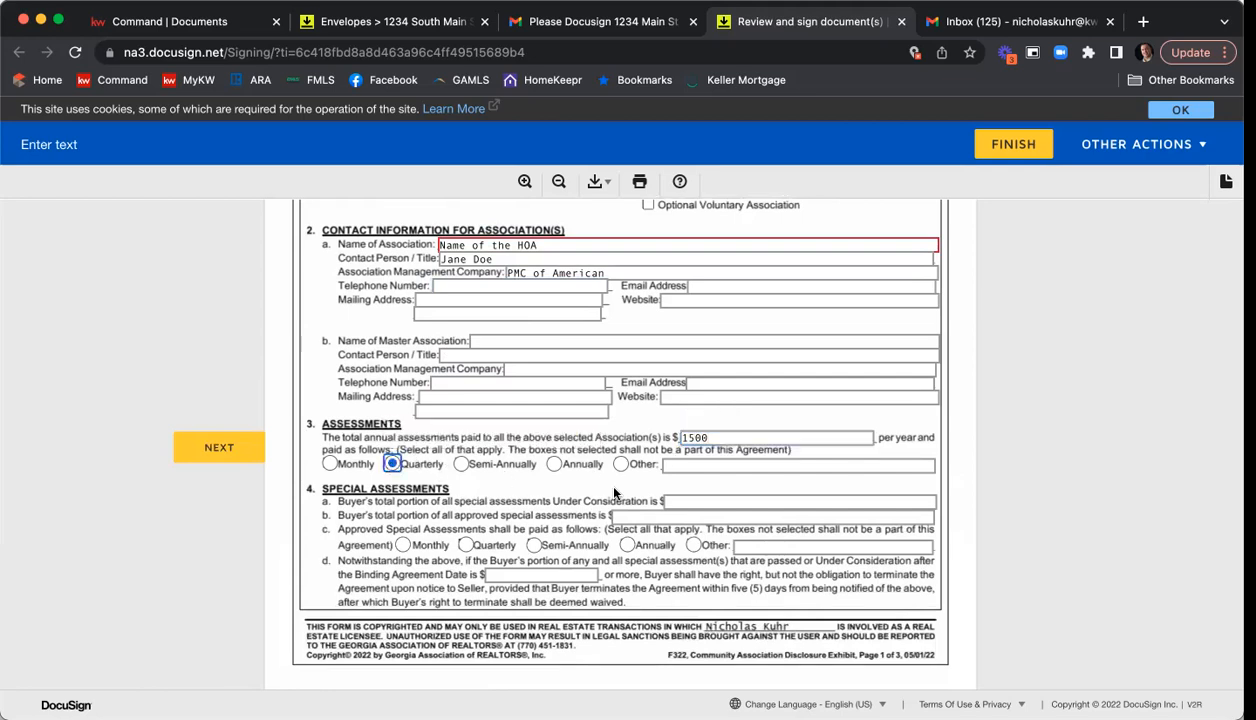
Enter 250 for the transfer, initiation and administrative fees, and mark Natural Gas as a separately billed utility.
scroll(640, 490, "down", 2)
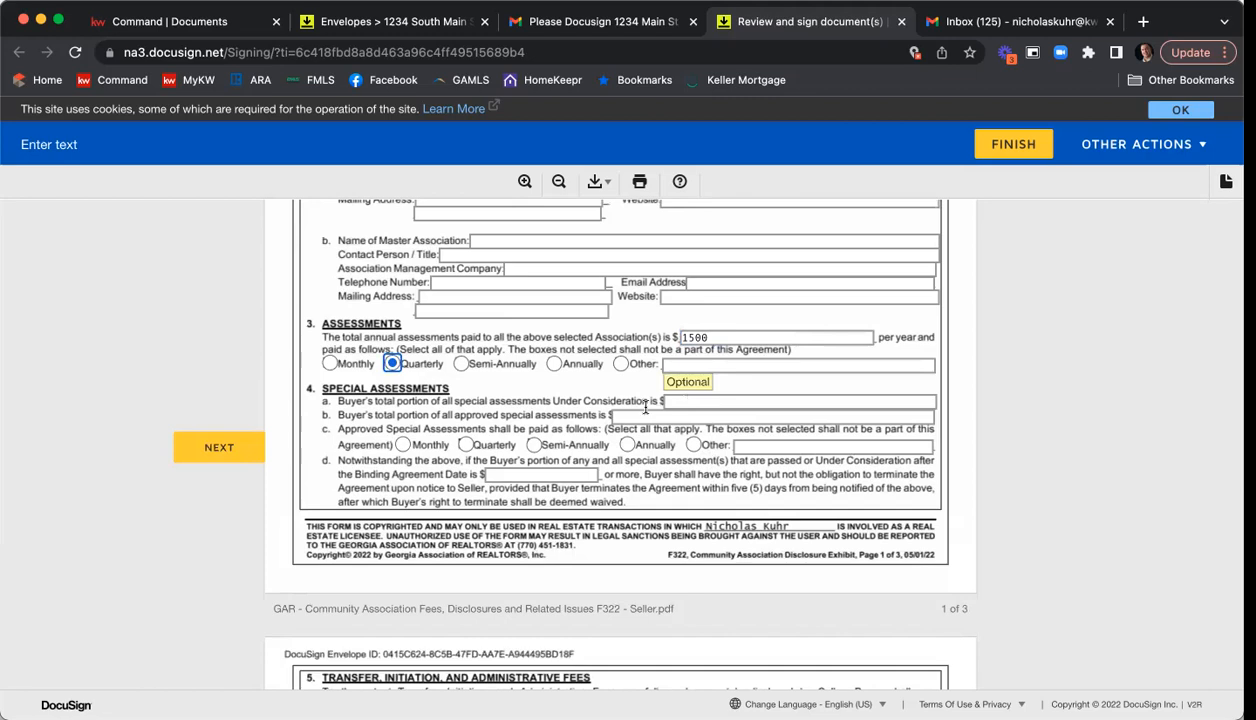
left_click(726, 399)
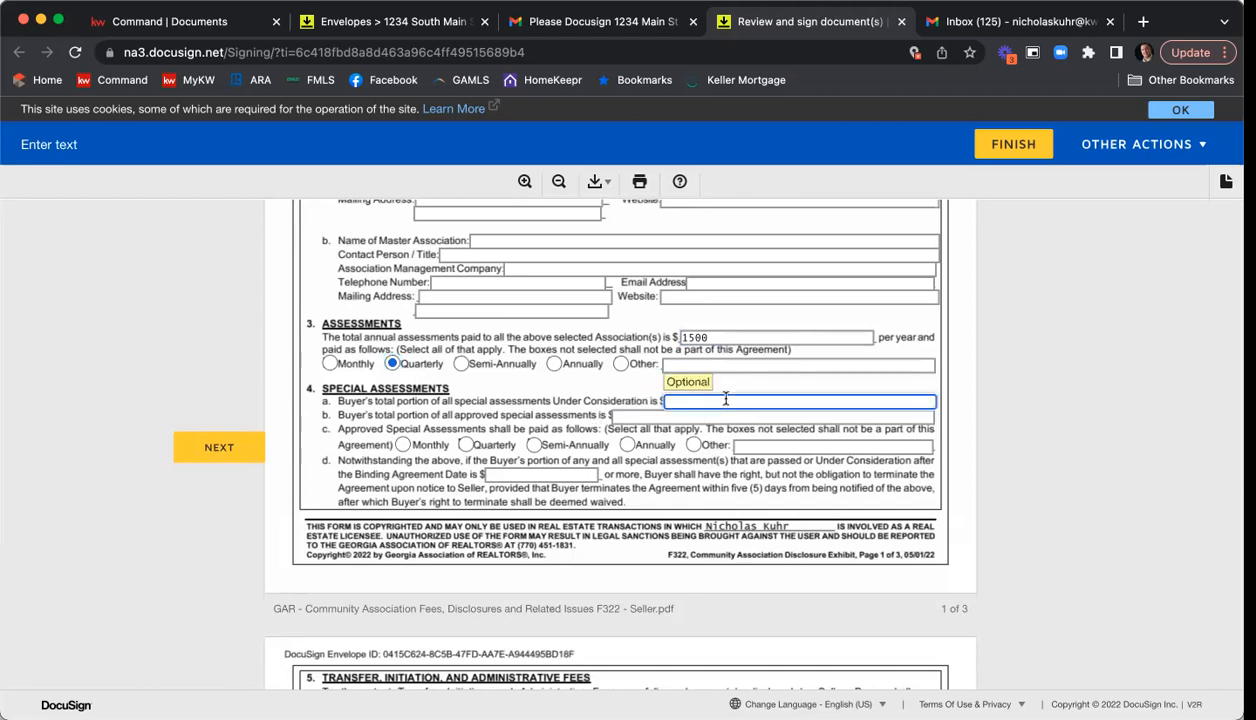
scroll(726, 400, "down", 5)
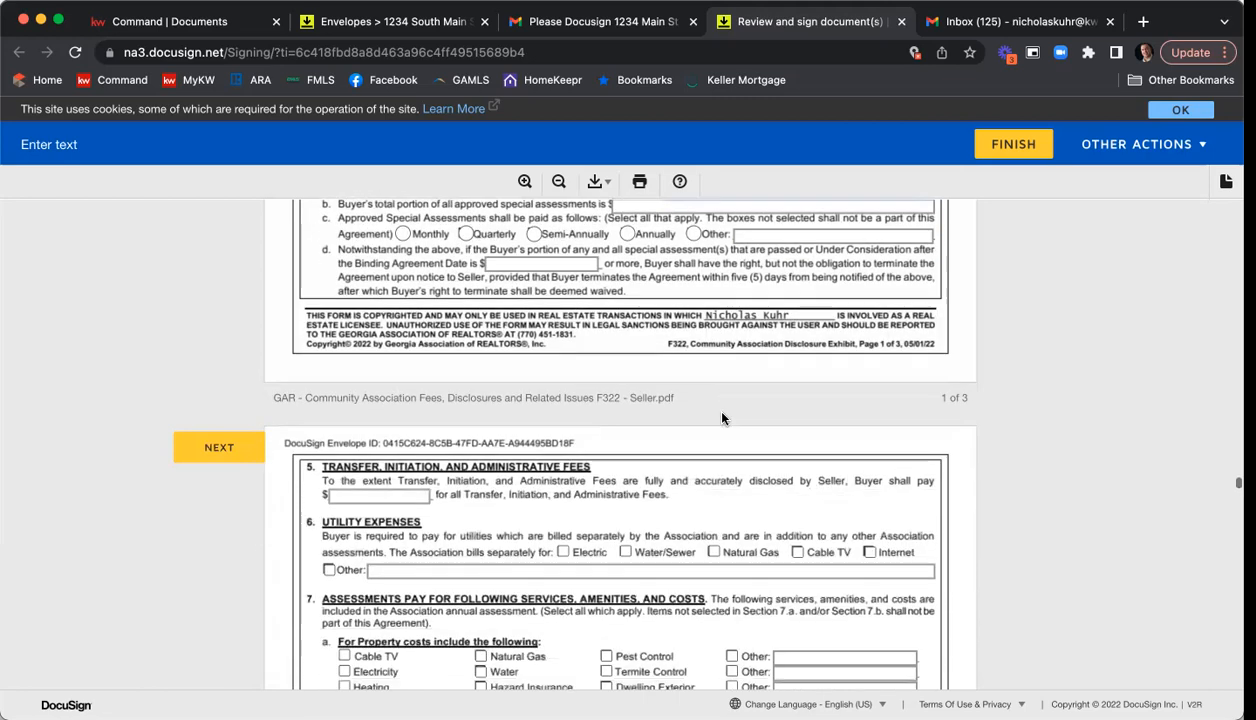
left_click(406, 427)
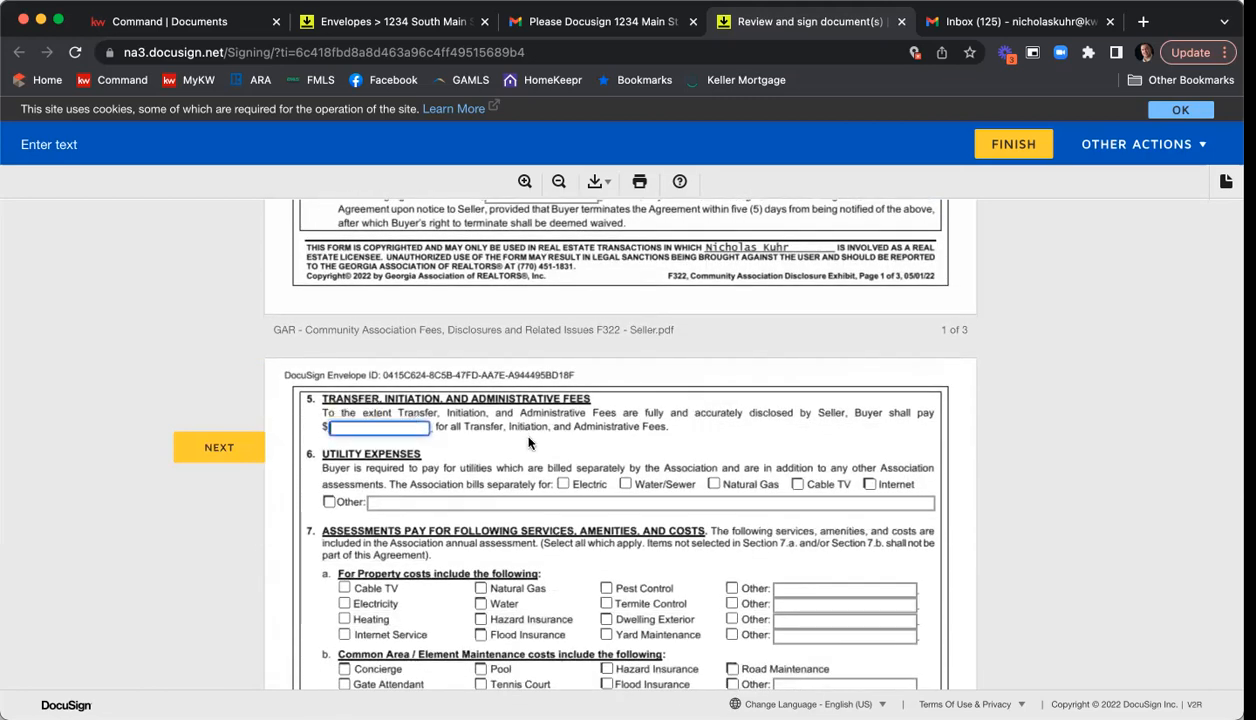
type("250")
left_click(713, 484)
Mark Hazard and Flood Insurance under property costs, and Termite Control, Grounds Maintenance, Trash Pick-Up, Pool and All Common Area Utilities under common area costs.
scroll(720, 480, "down", 5)
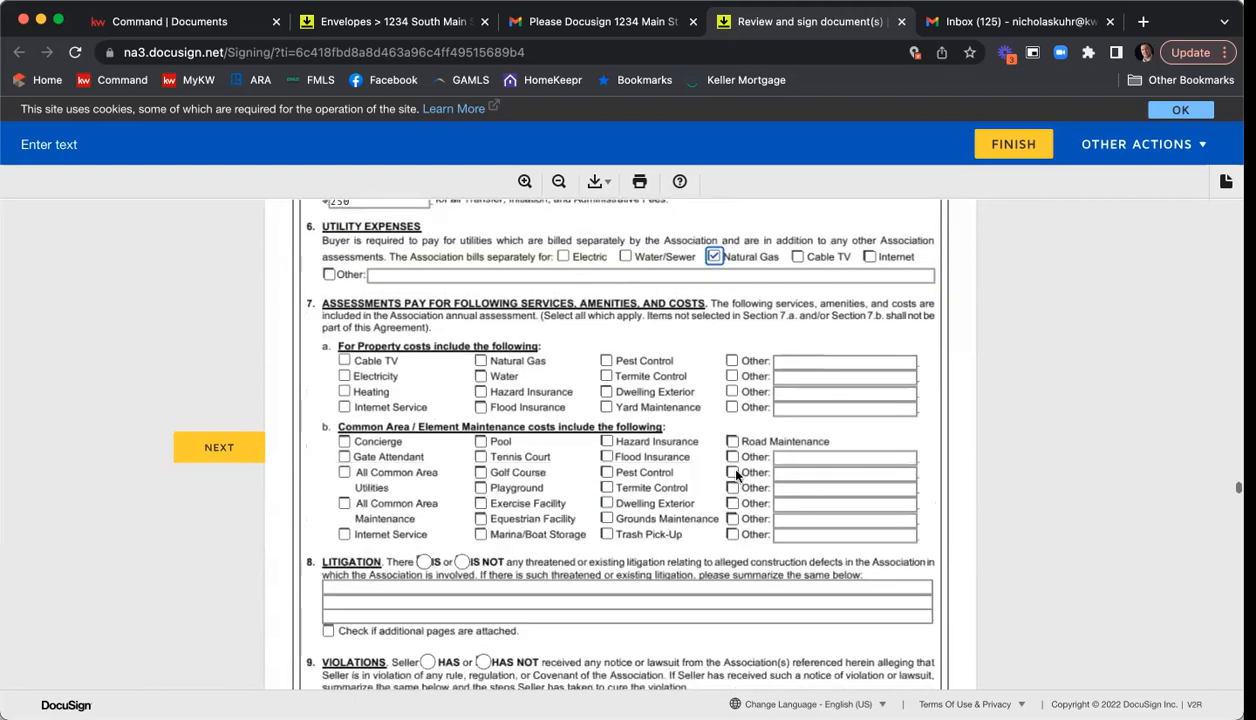
left_click(480, 393)
left_click(480, 409)
left_click(606, 489)
left_click(606, 520)
left_click(606, 536)
left_click(480, 443)
left_click(362, 477)
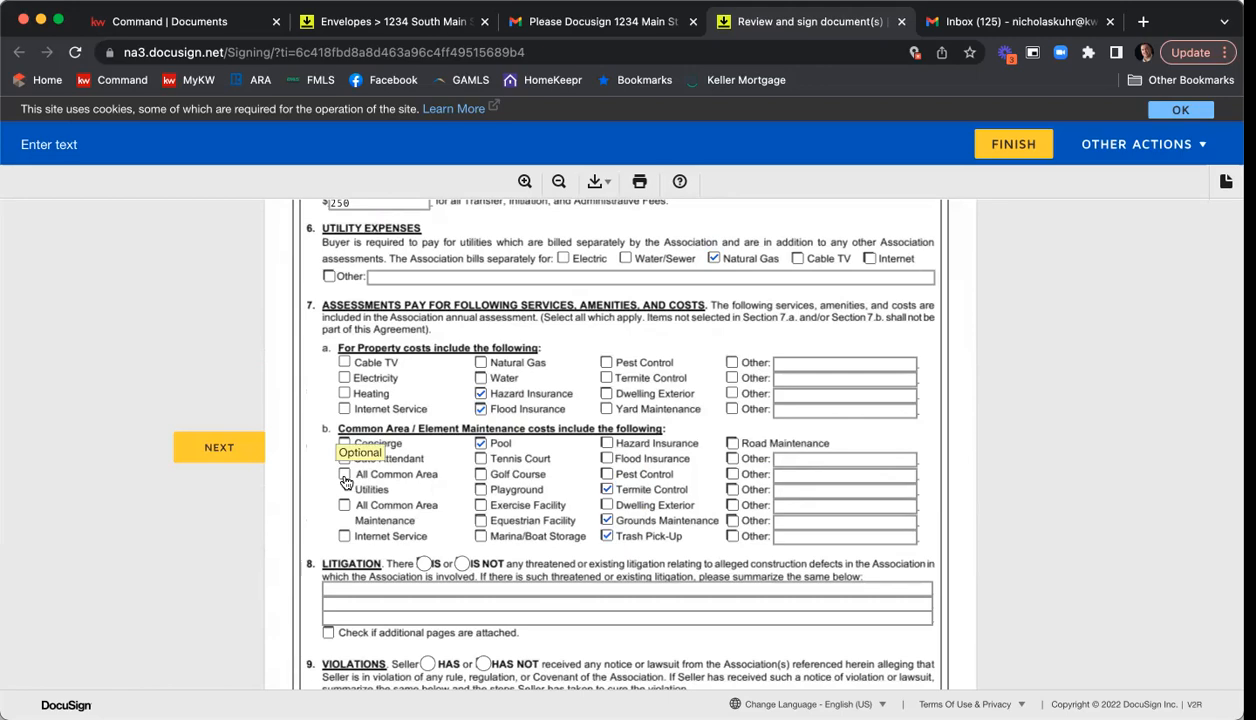
Select IS NOT for threatened or existing litigation and sign the community association disclosure exhibit.
scroll(590, 440, "down", 5)
left_click(462, 357)
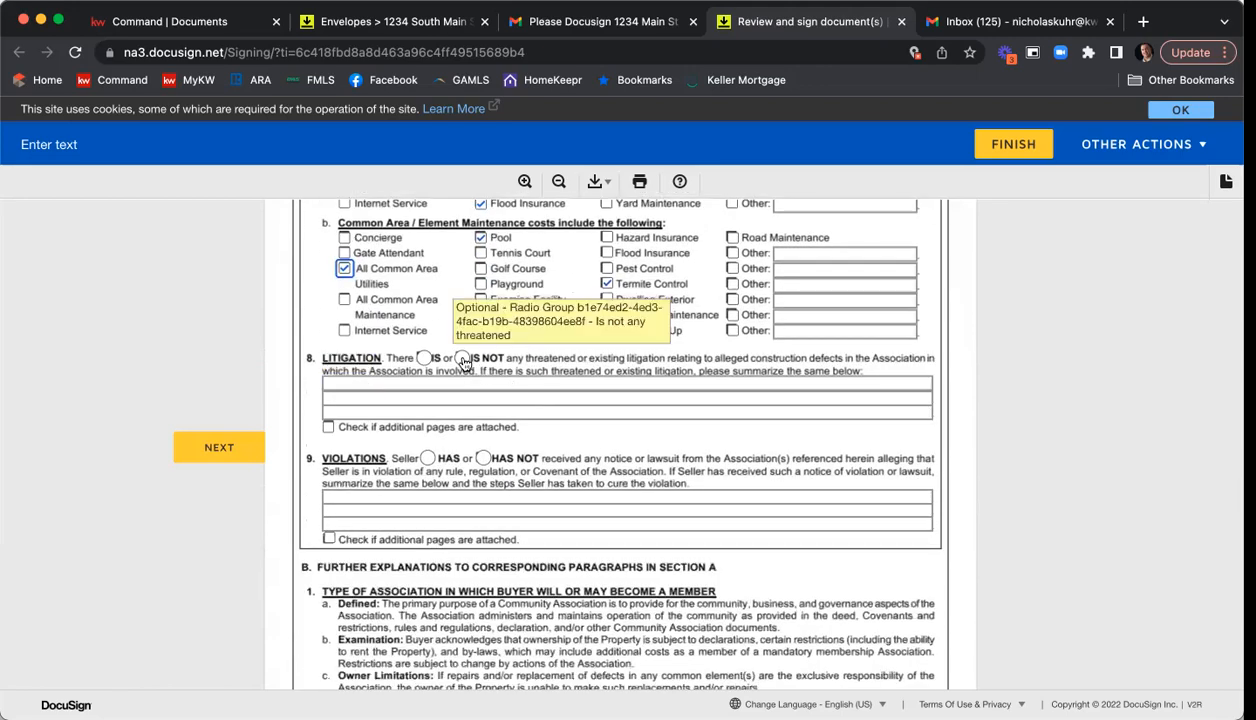
scroll(786, 440, "down", 5)
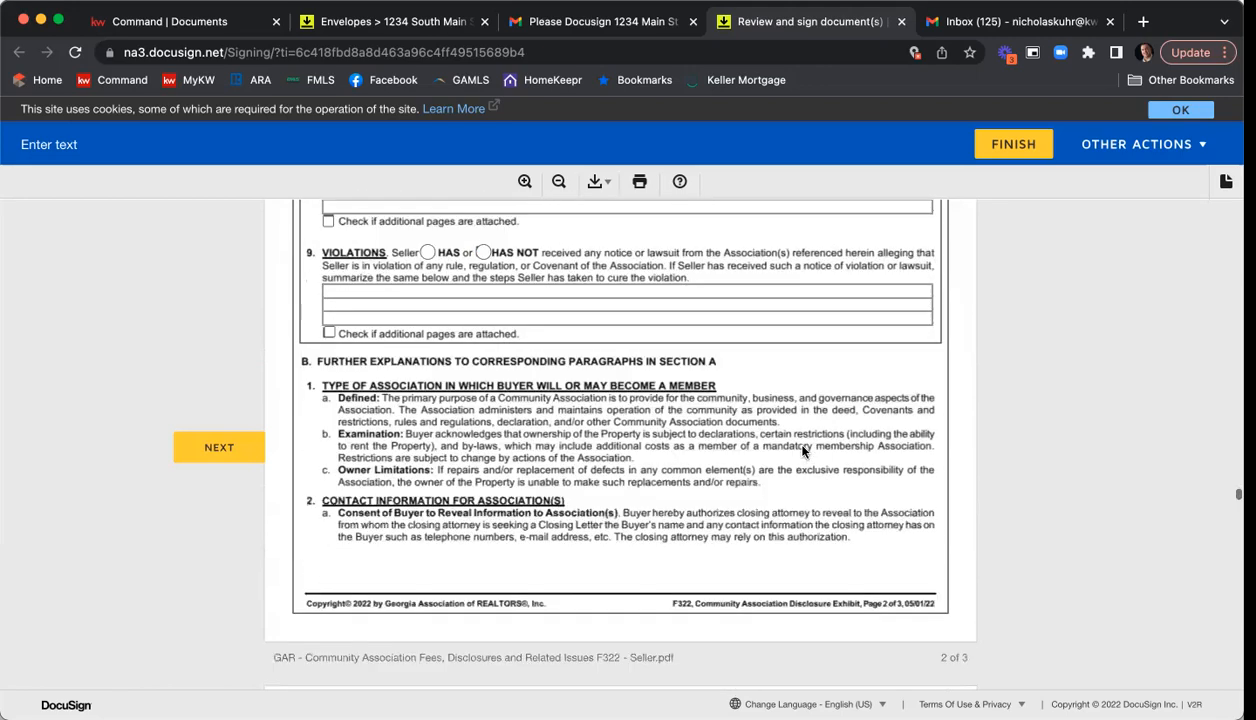
scroll(802, 452, "down", 20)
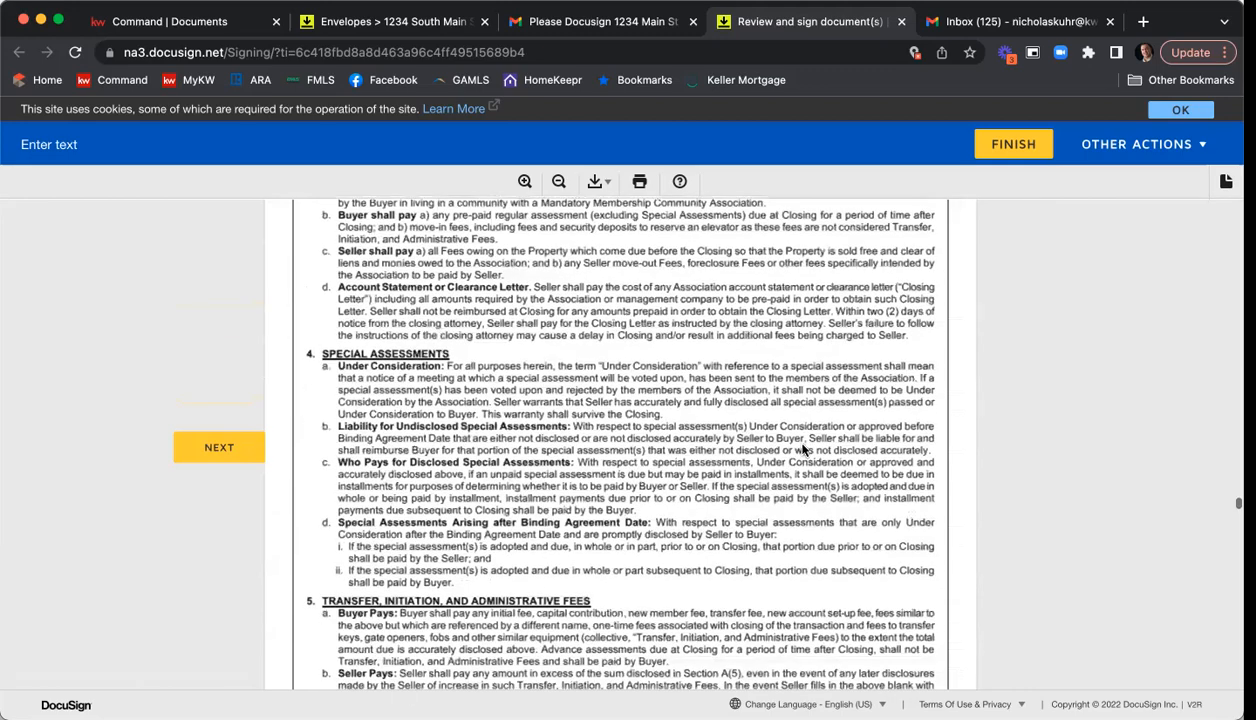
left_click(674, 480)
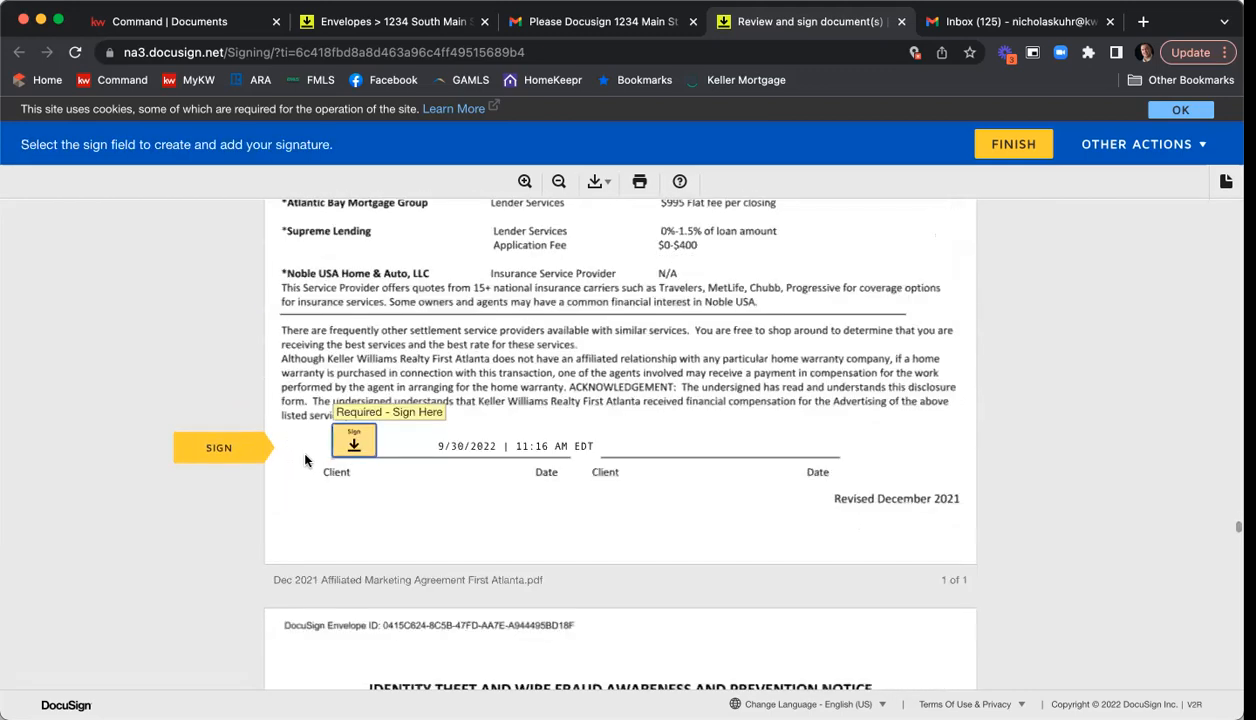
Sign the affiliated marketing agreement and the wire fraud notice, and initial and sign the purchase and sale agreement.
left_click(340, 449)
left_click(383, 432)
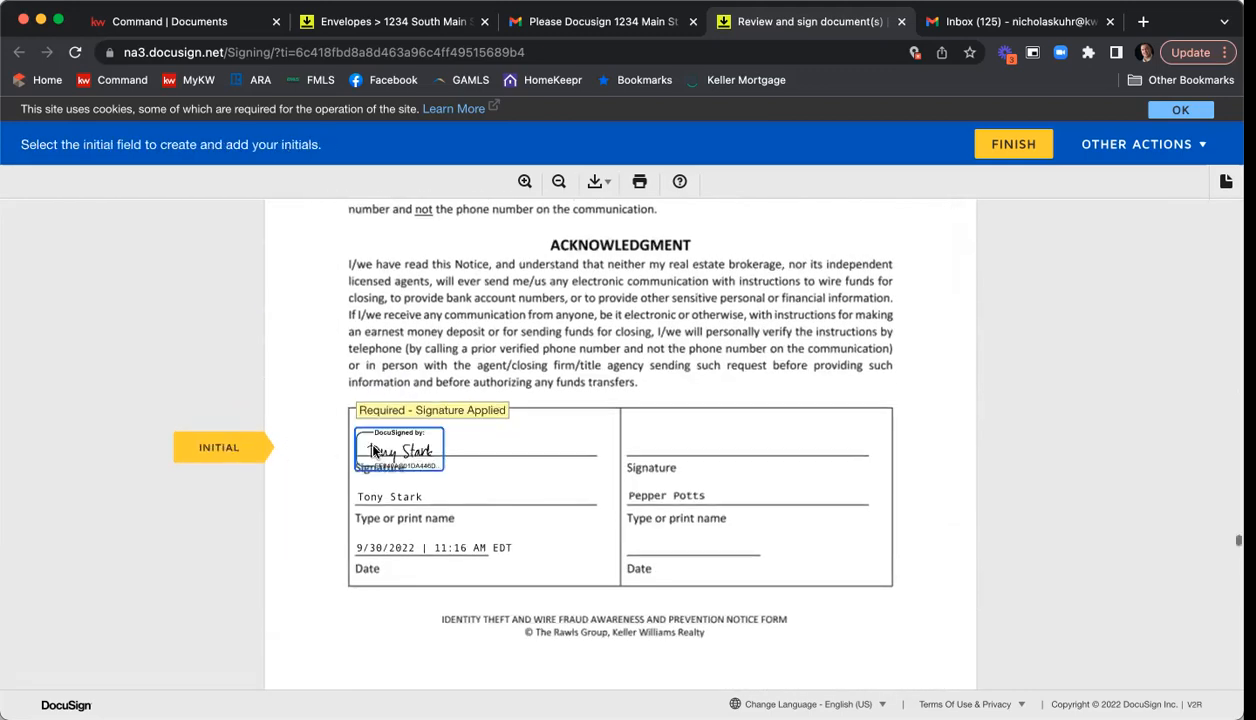
left_click(721, 435)
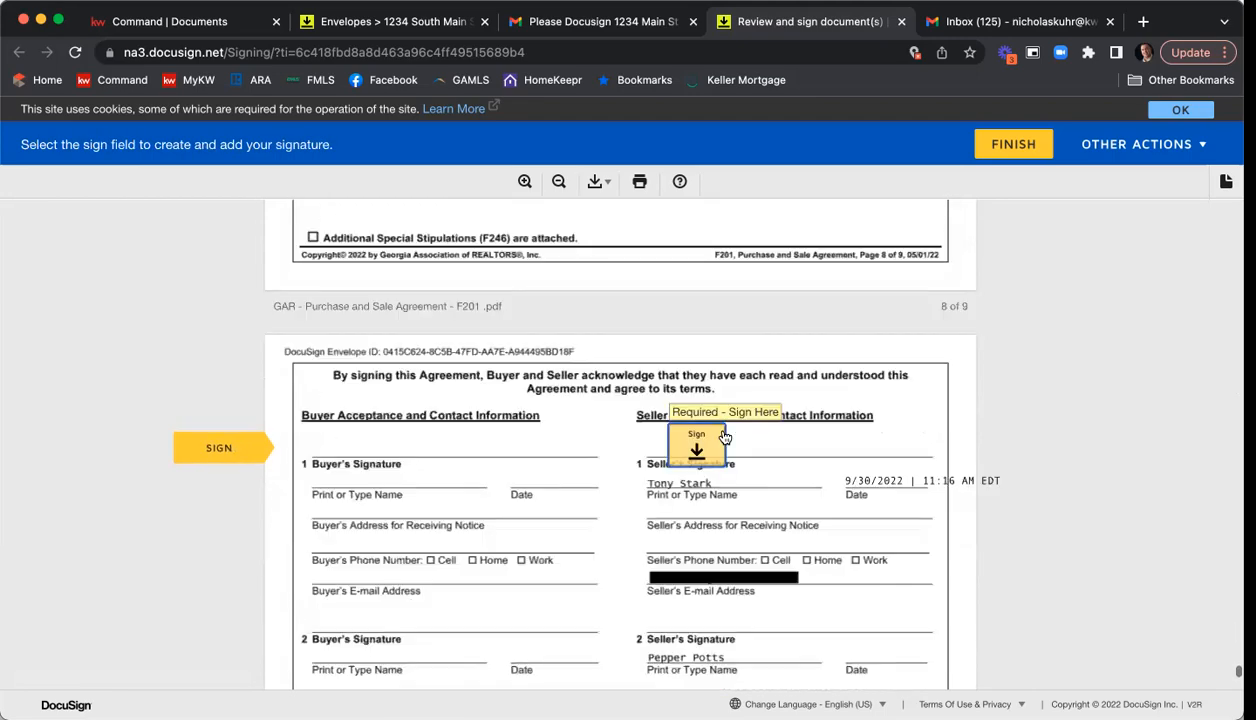
left_click(716, 432)
Finish the first seller's signing session and decline the offer to create a free DocuSign account.
scroll(830, 452, "down", 1)
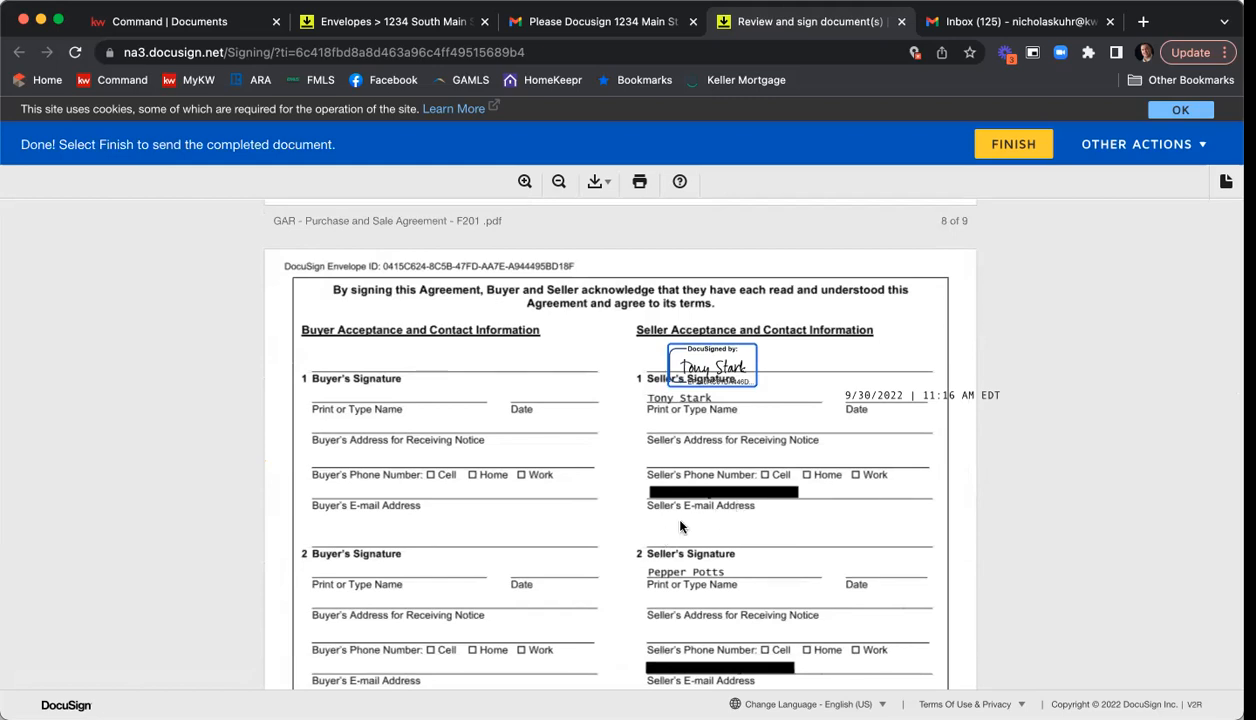
left_click(1005, 150)
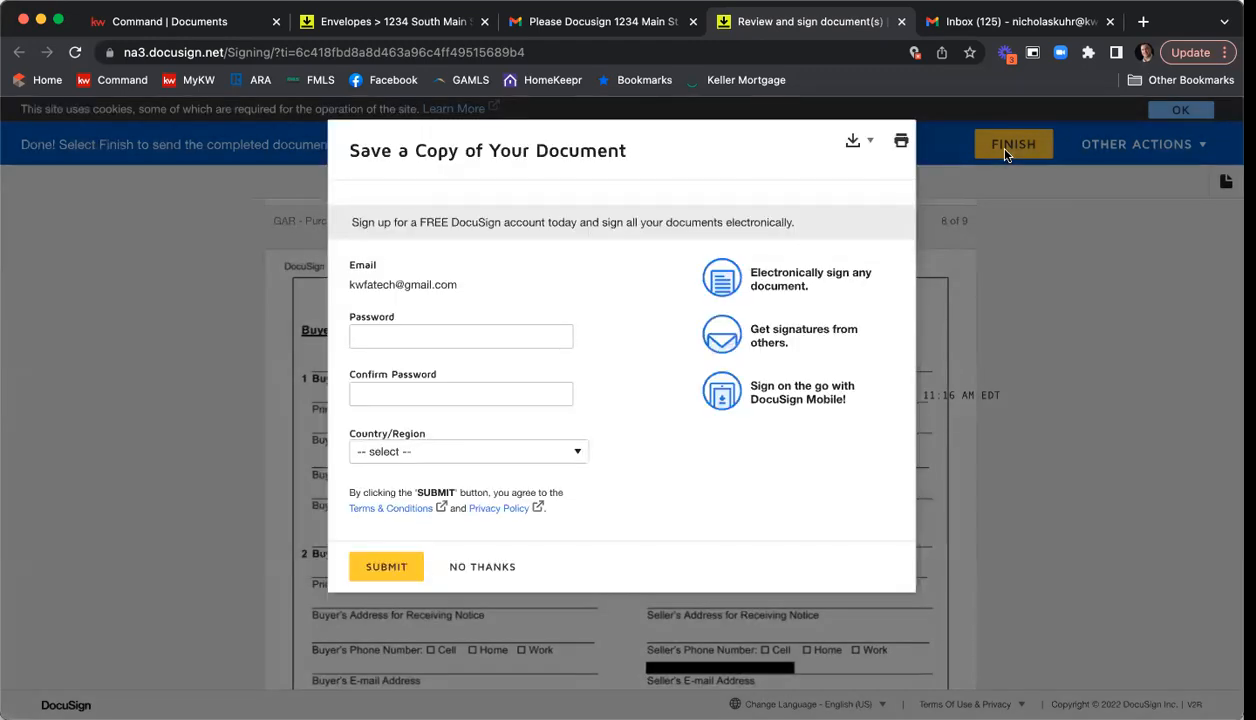
left_click(482, 568)
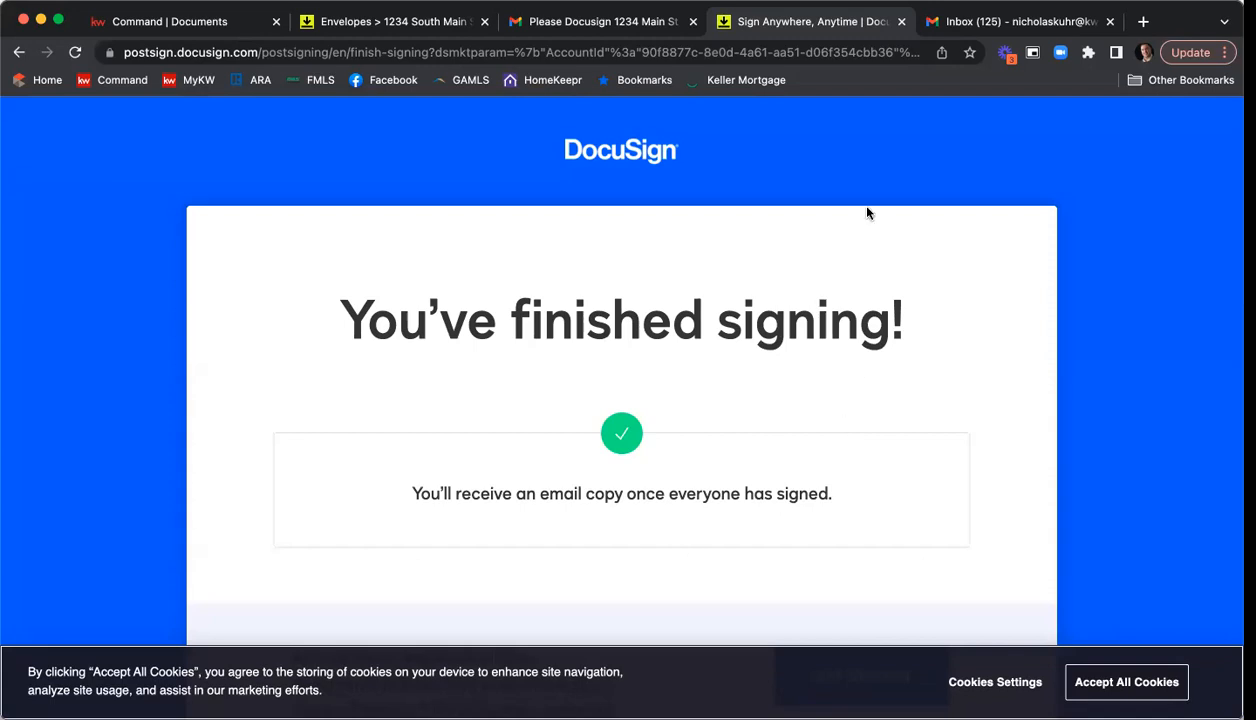
Close the finished signing page, switch to the second seller's Gmail account and open the DocuSign request e-mail.
left_click(900, 21)
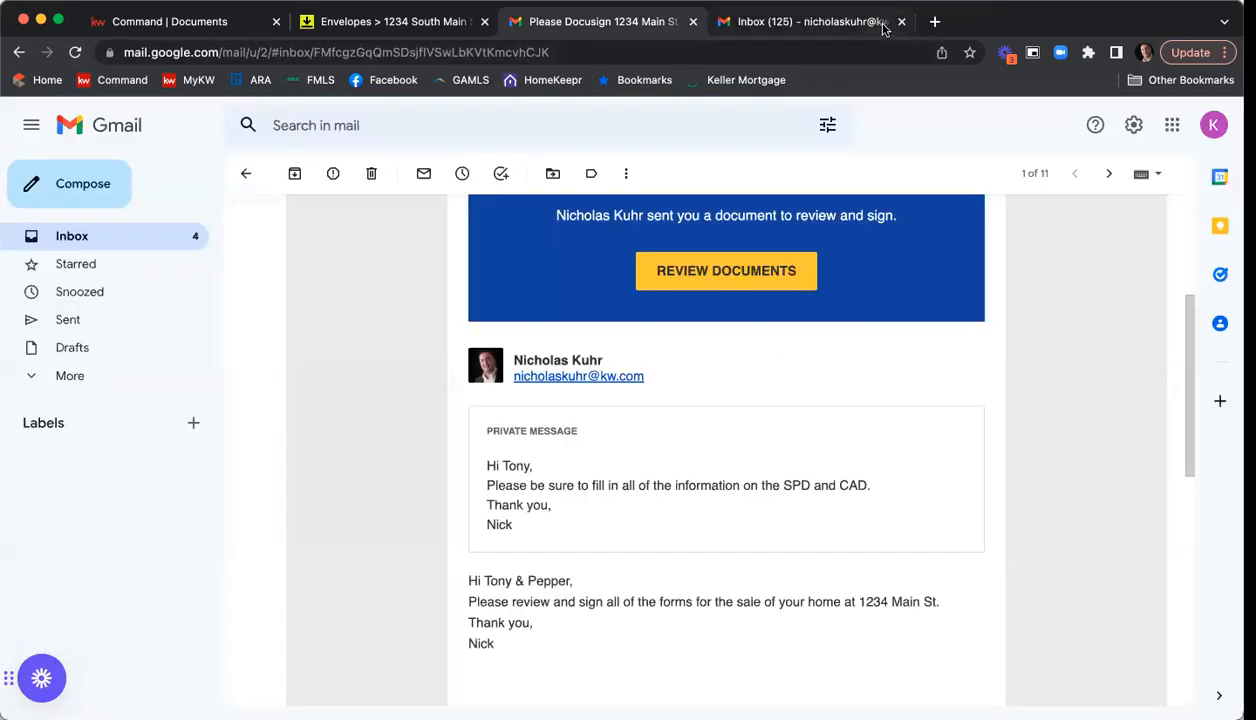
left_click(1178, 130)
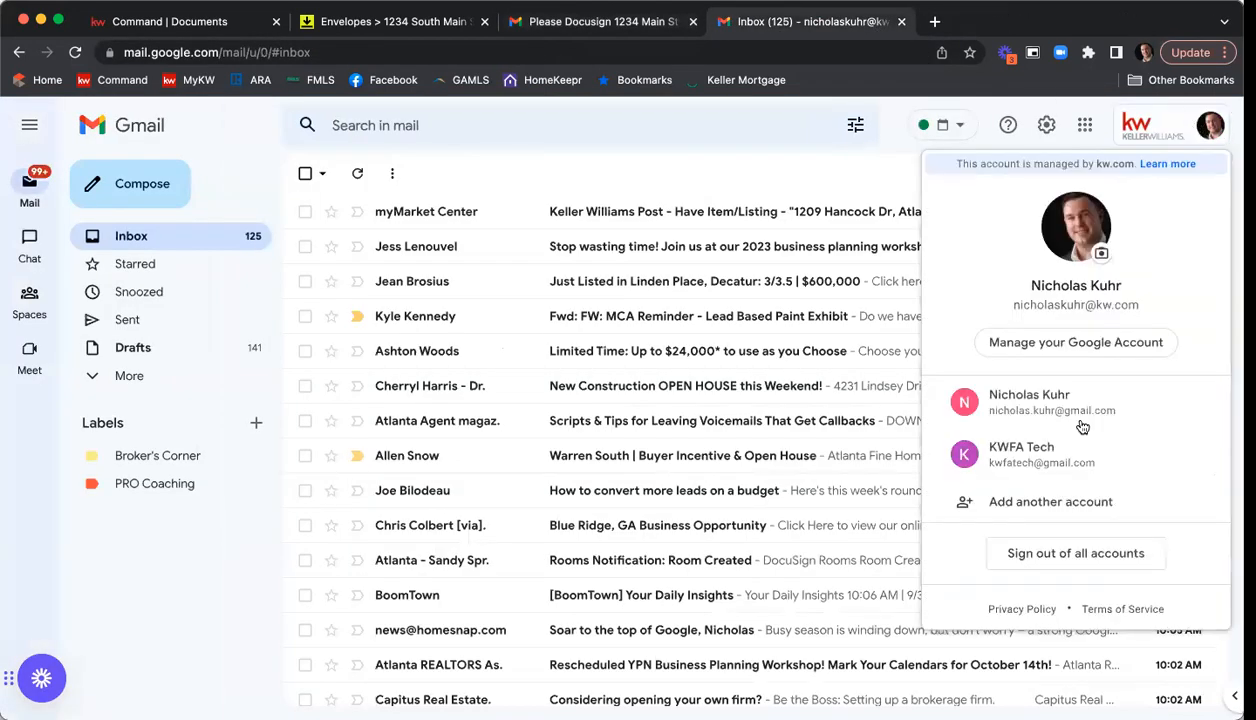
left_click(1052, 414)
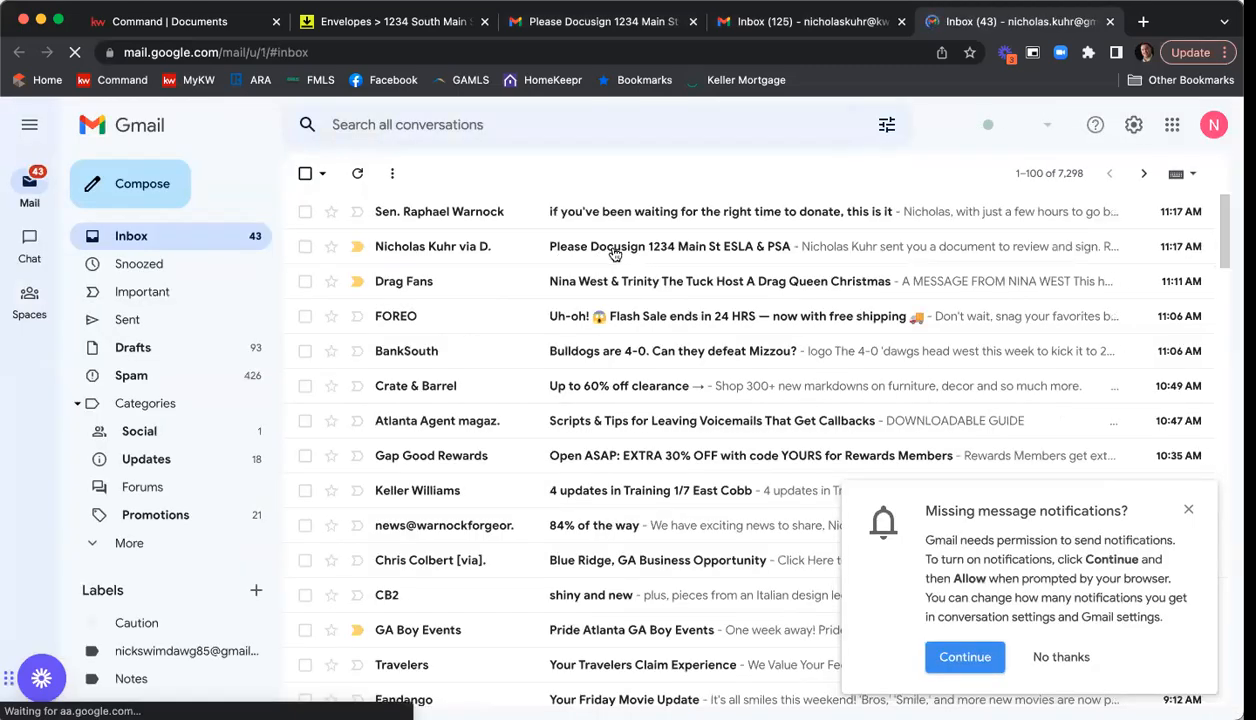
left_click(615, 254)
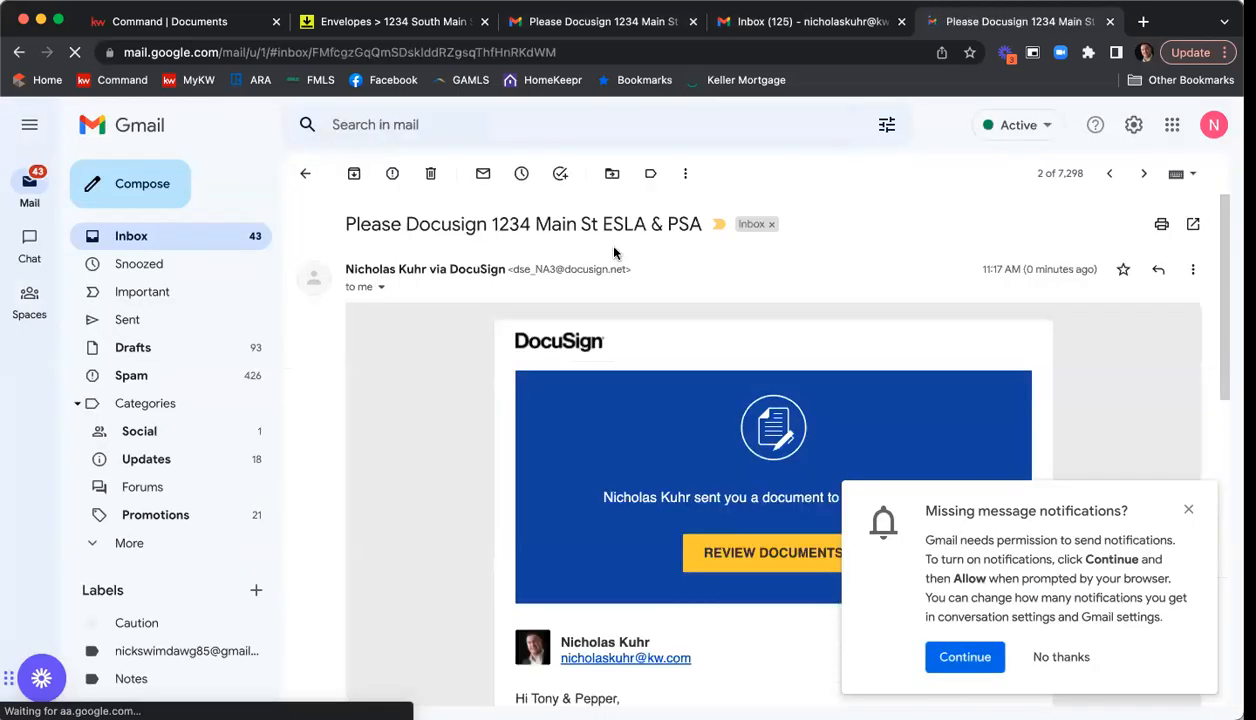
Dismiss the message notification prompt and open the documents for review from the second seller's e-mail.
left_click(1188, 512)
scroll(1138, 378, "down", 3)
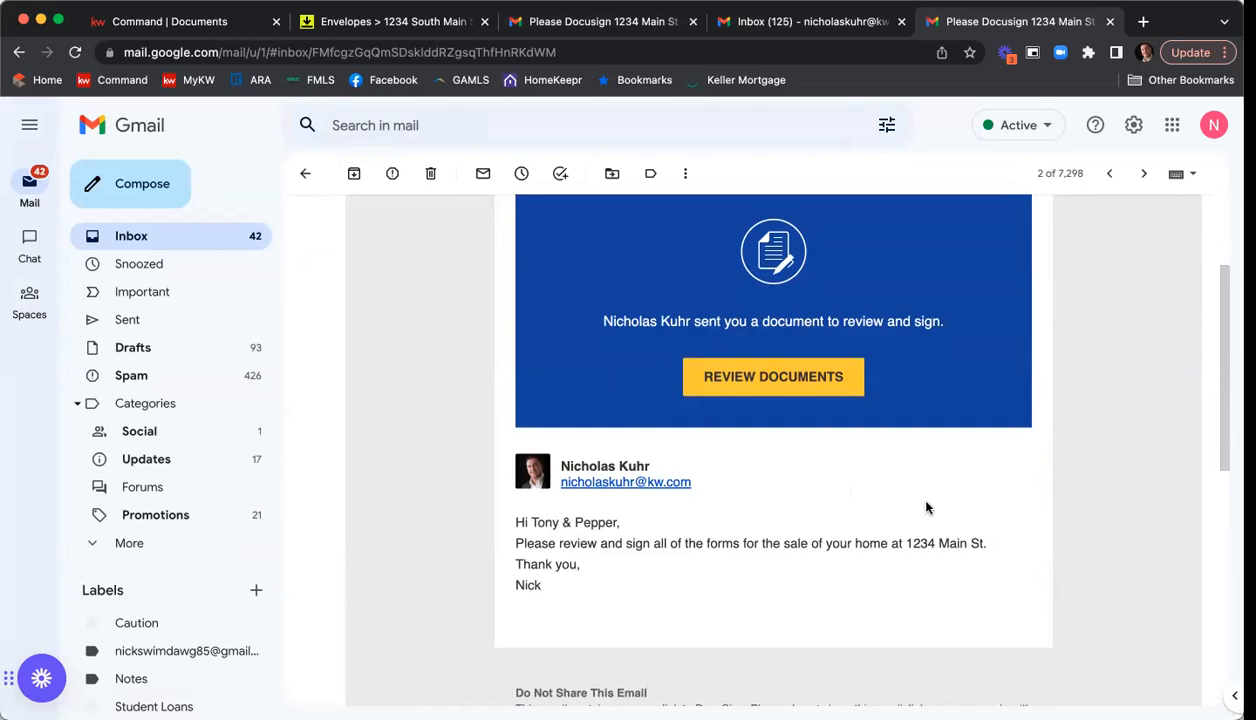
scroll(900, 470, "down", 1)
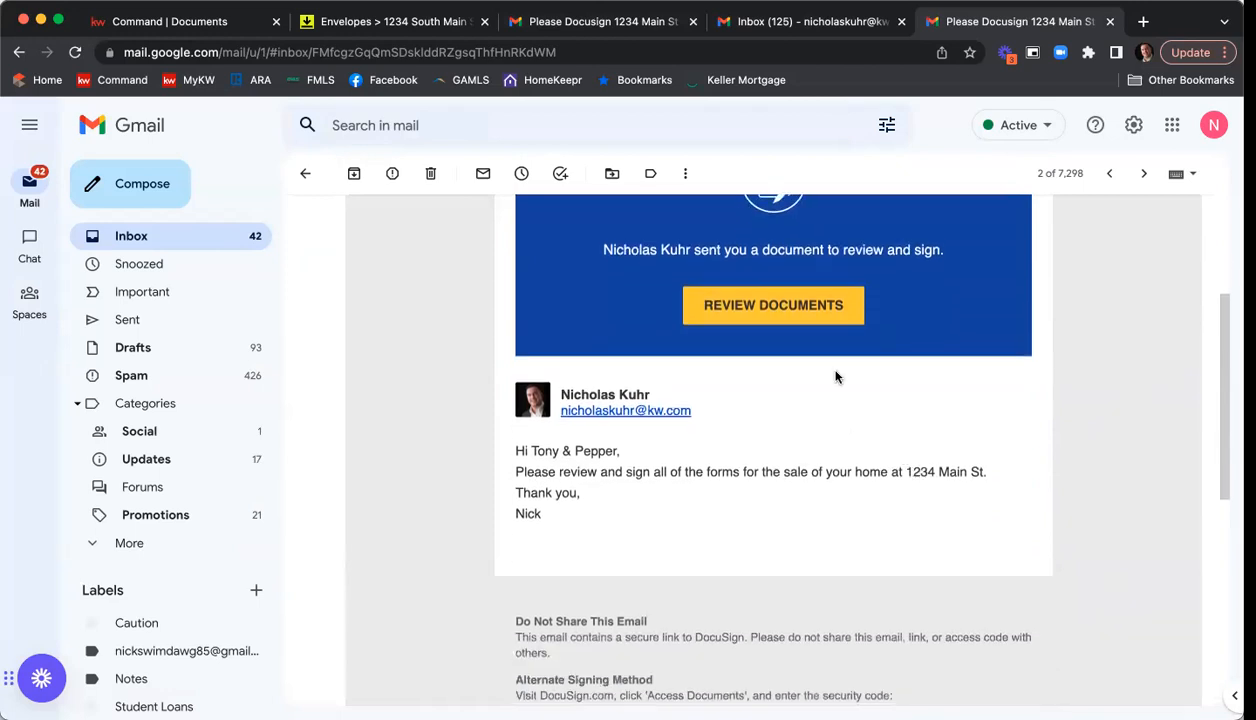
left_click(801, 311)
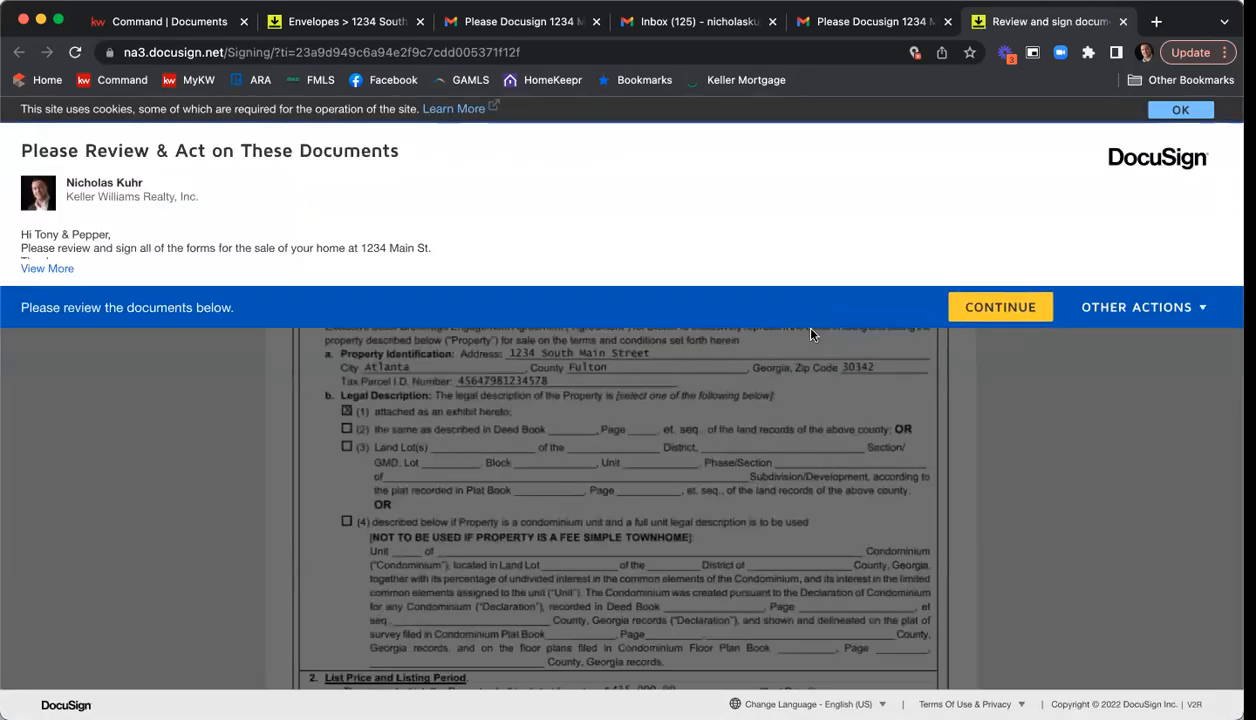
Start signing as the second seller and sign the exclusive seller brokerage engagement agreement.
left_click(1004, 310)
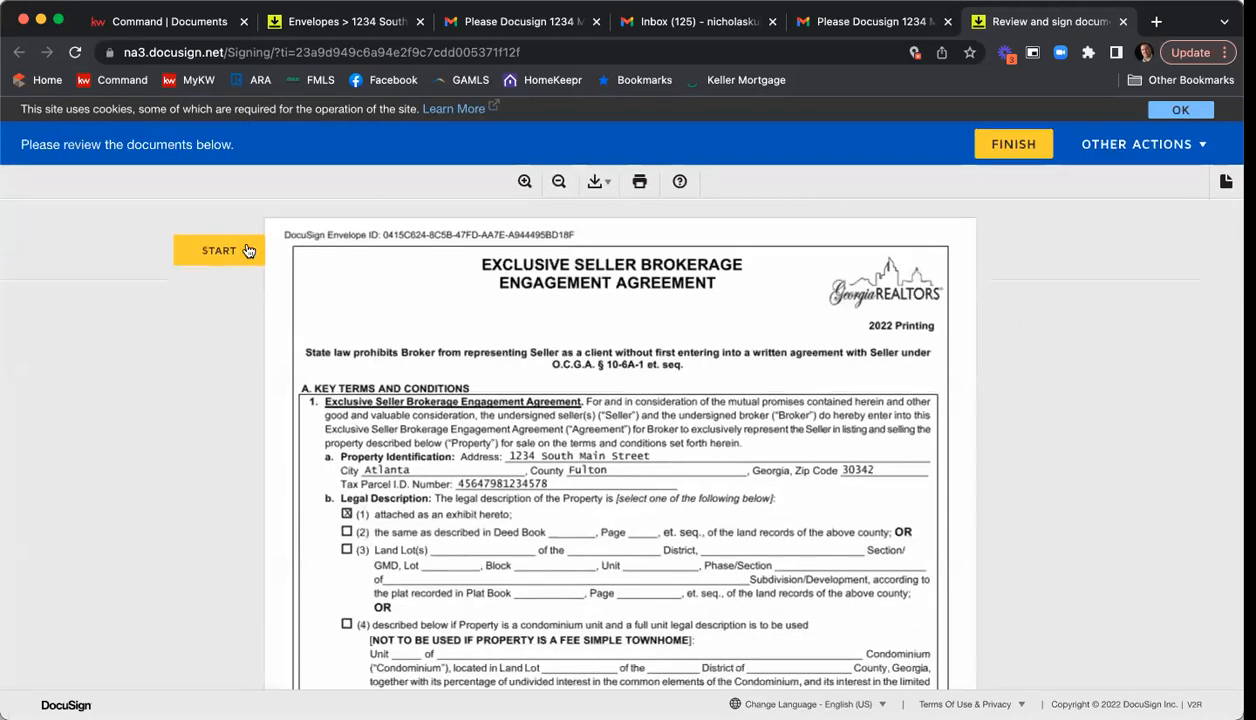
left_click(248, 250)
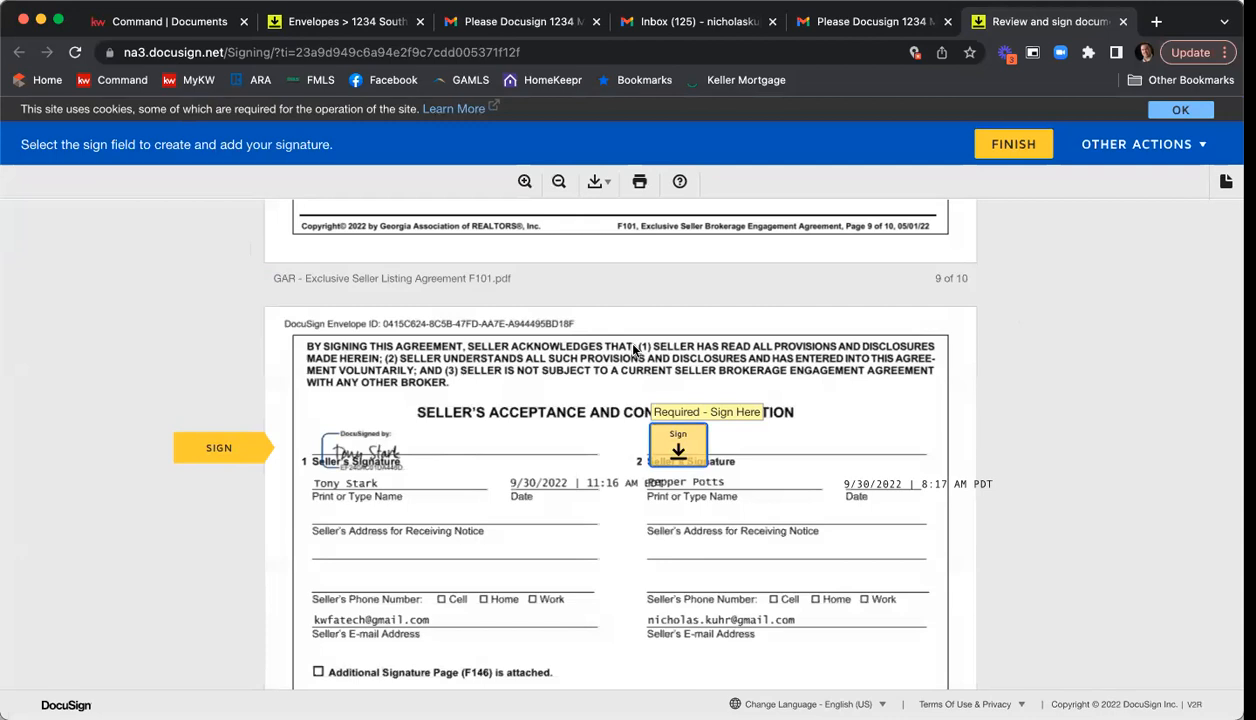
left_click(686, 448)
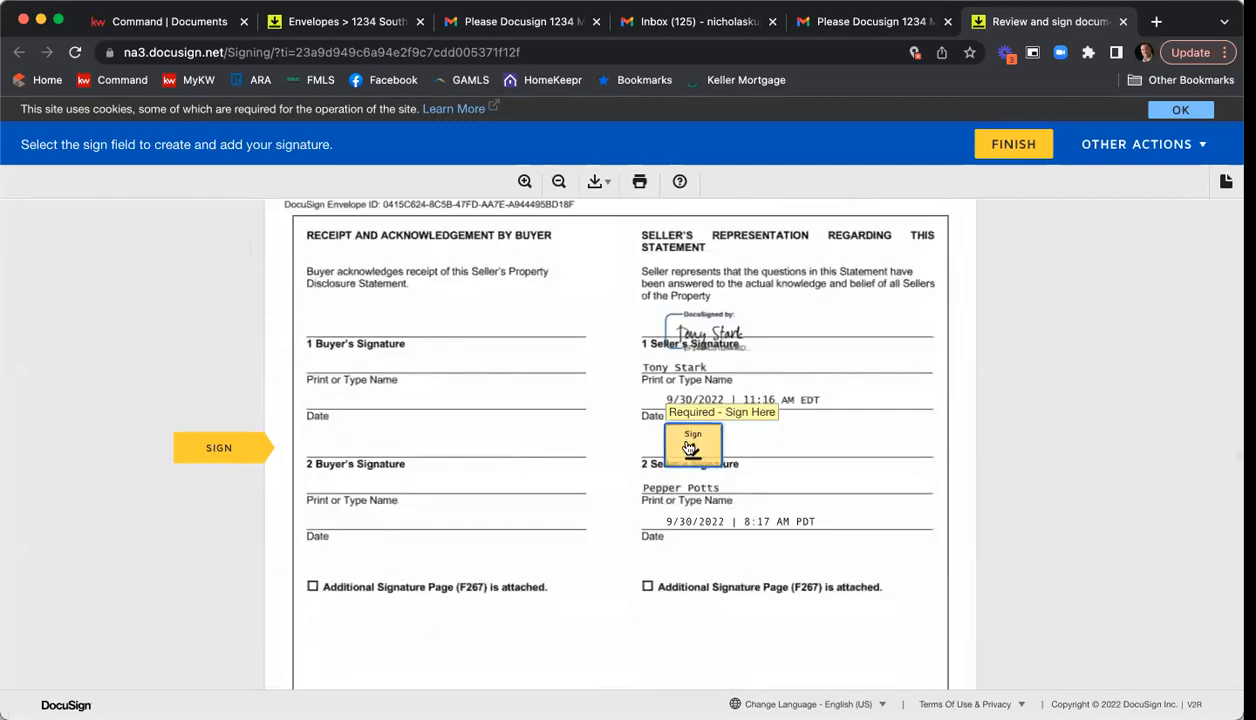
Examine the answers in the Seller's Property Disclosure Statement, from the general disclosures through the structural, systems and plumbing sections to the fixtures checklist.
scroll(682, 385, "up", 10)
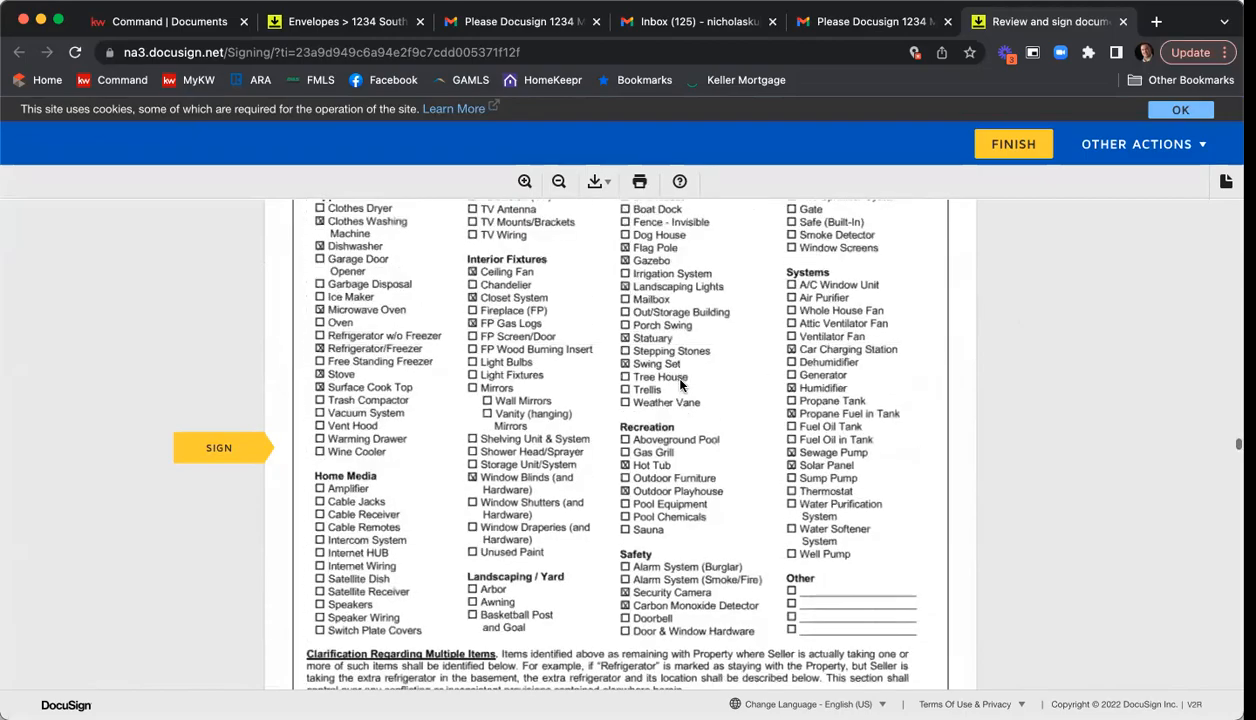
scroll(683, 386, "up", 15)
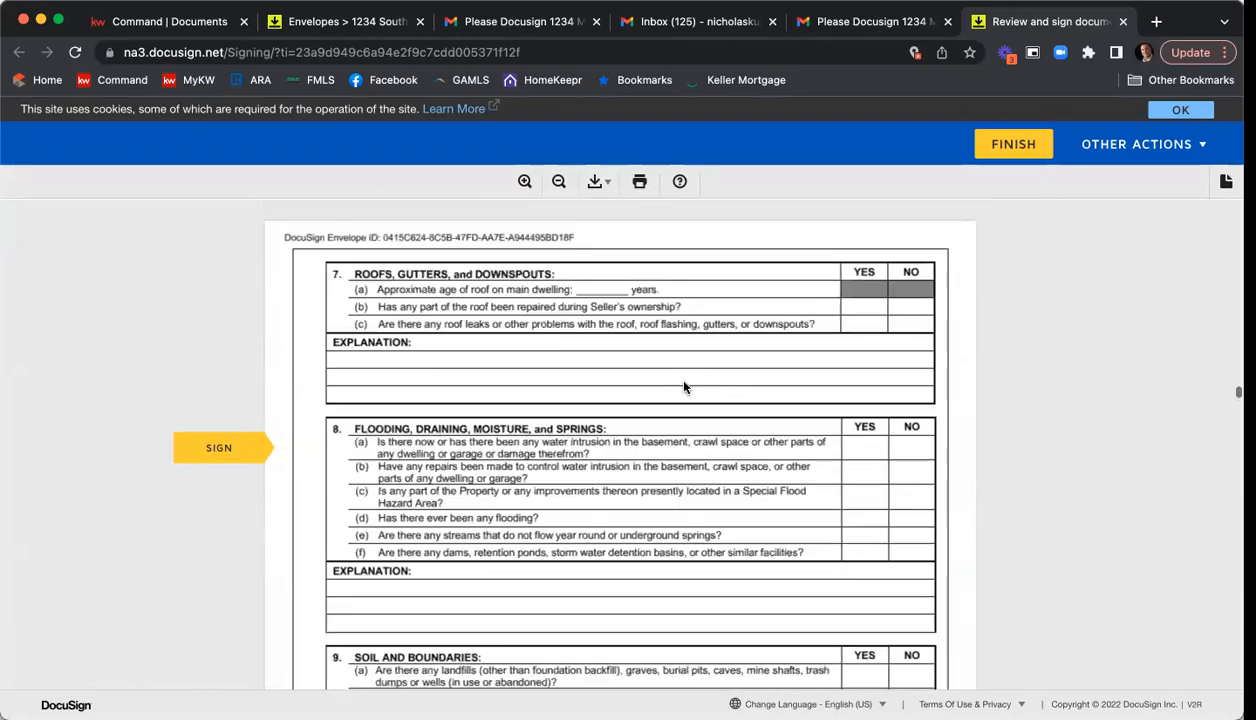
scroll(685, 389, "up", 15)
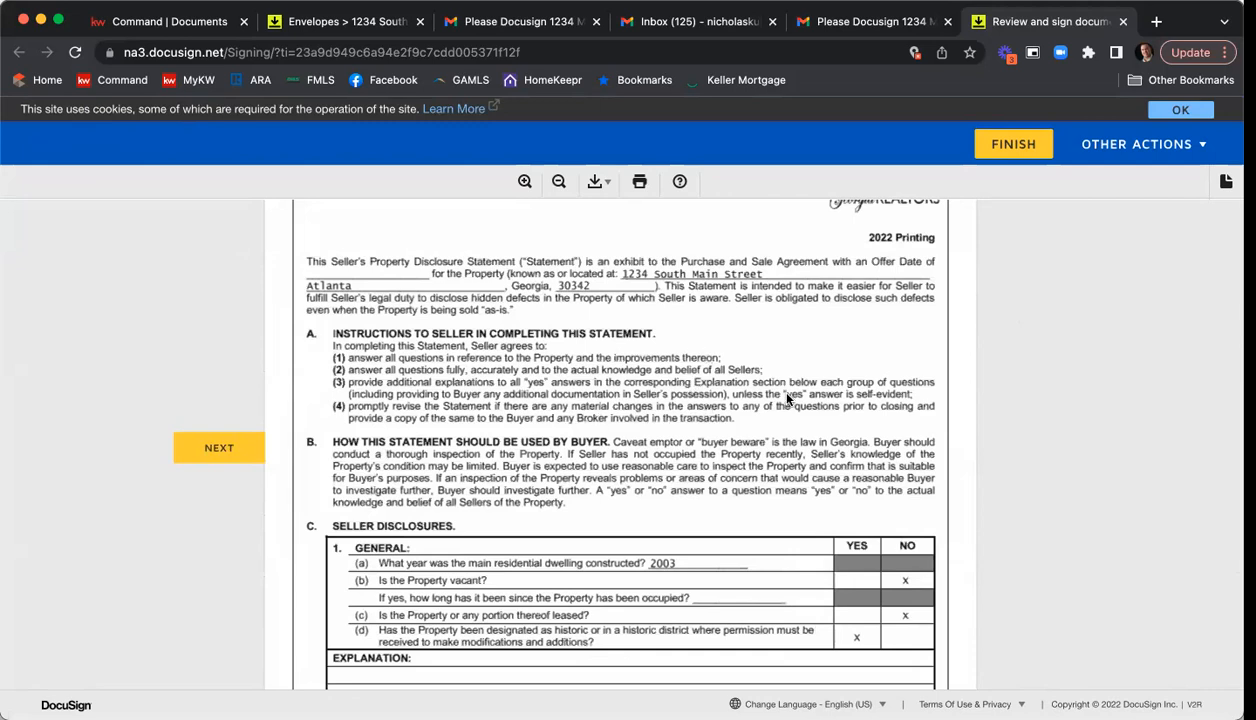
scroll(772, 400, "down", 3)
scroll(720, 404, "down", 1)
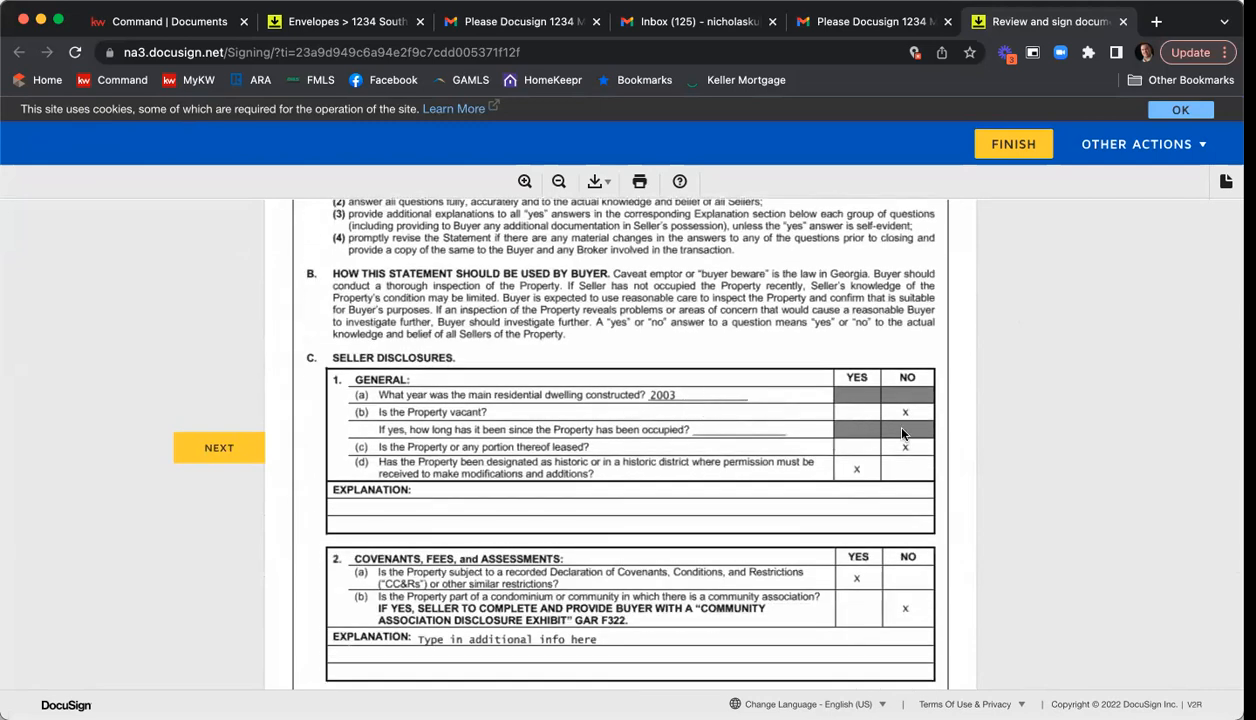
scroll(830, 440, "down", 3)
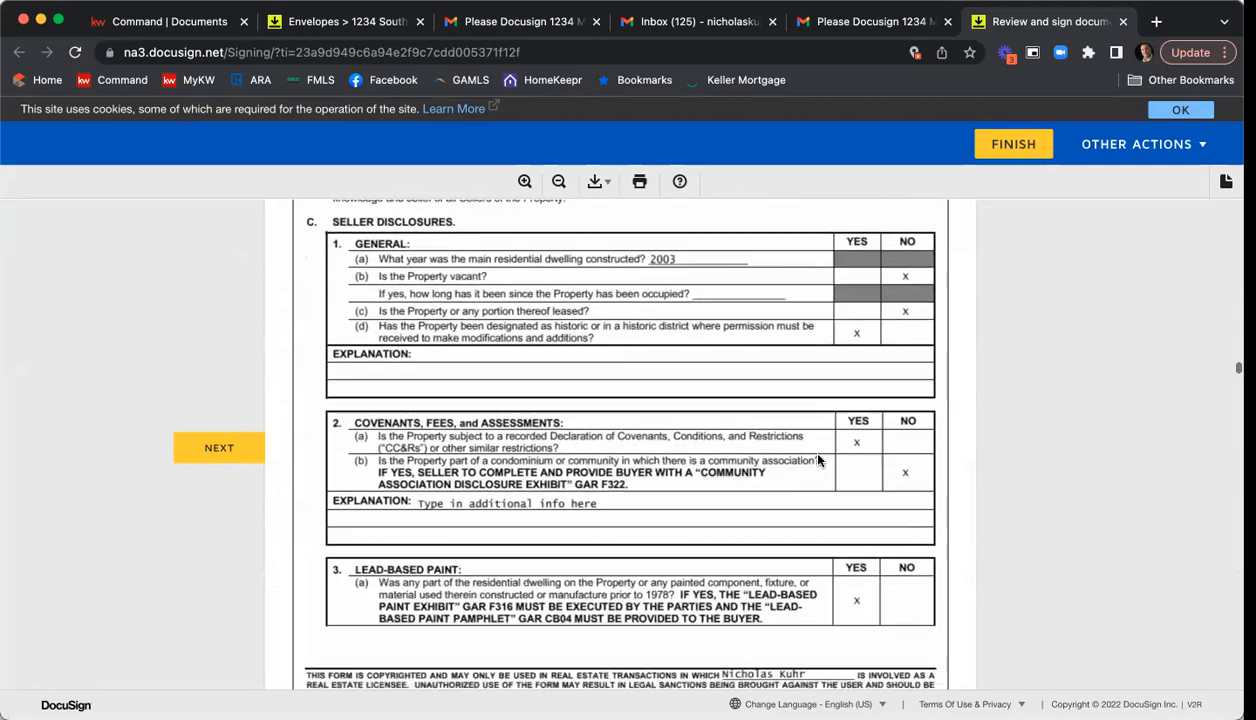
scroll(804, 446, "down", 3)
scroll(815, 444, "down", 4)
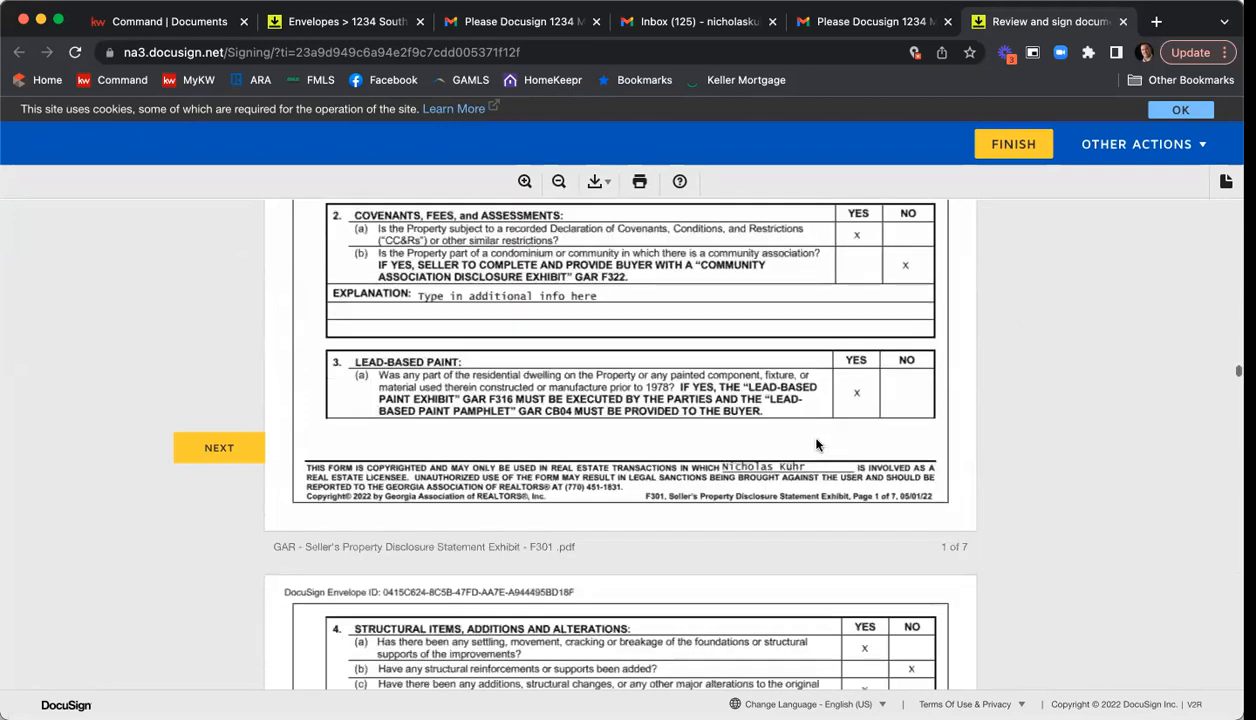
scroll(818, 440, "down", 4)
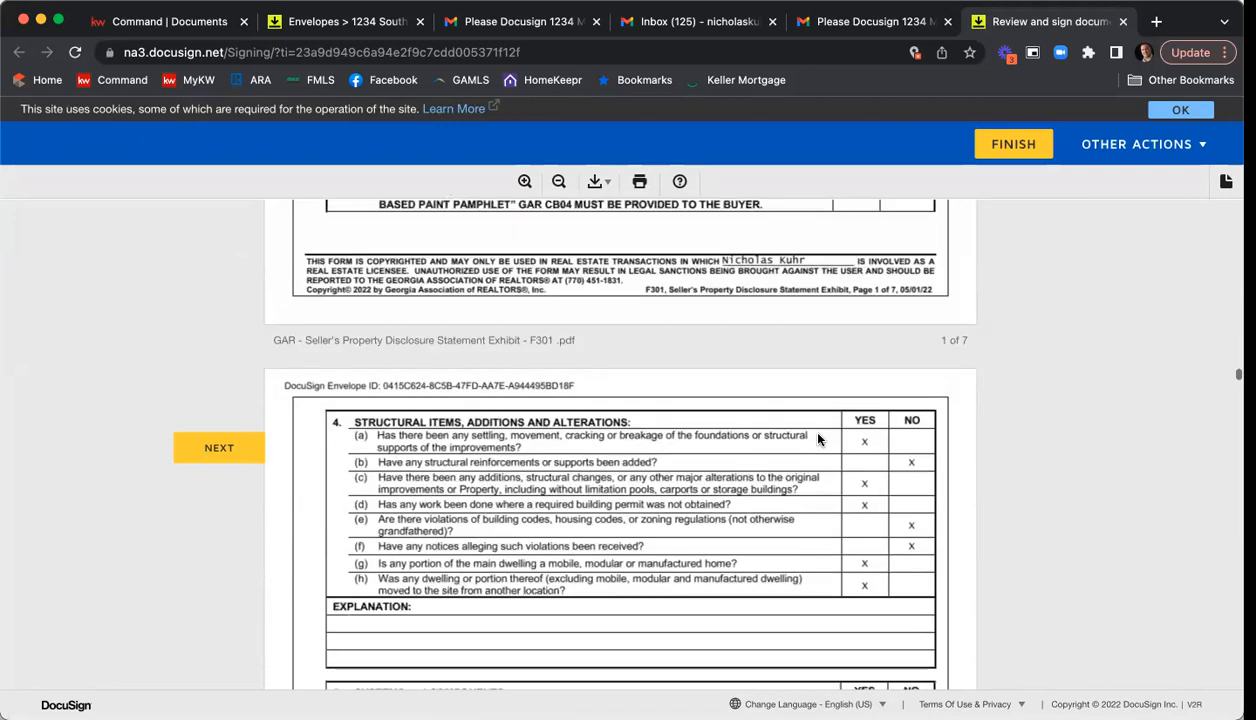
scroll(876, 381, "down", 4)
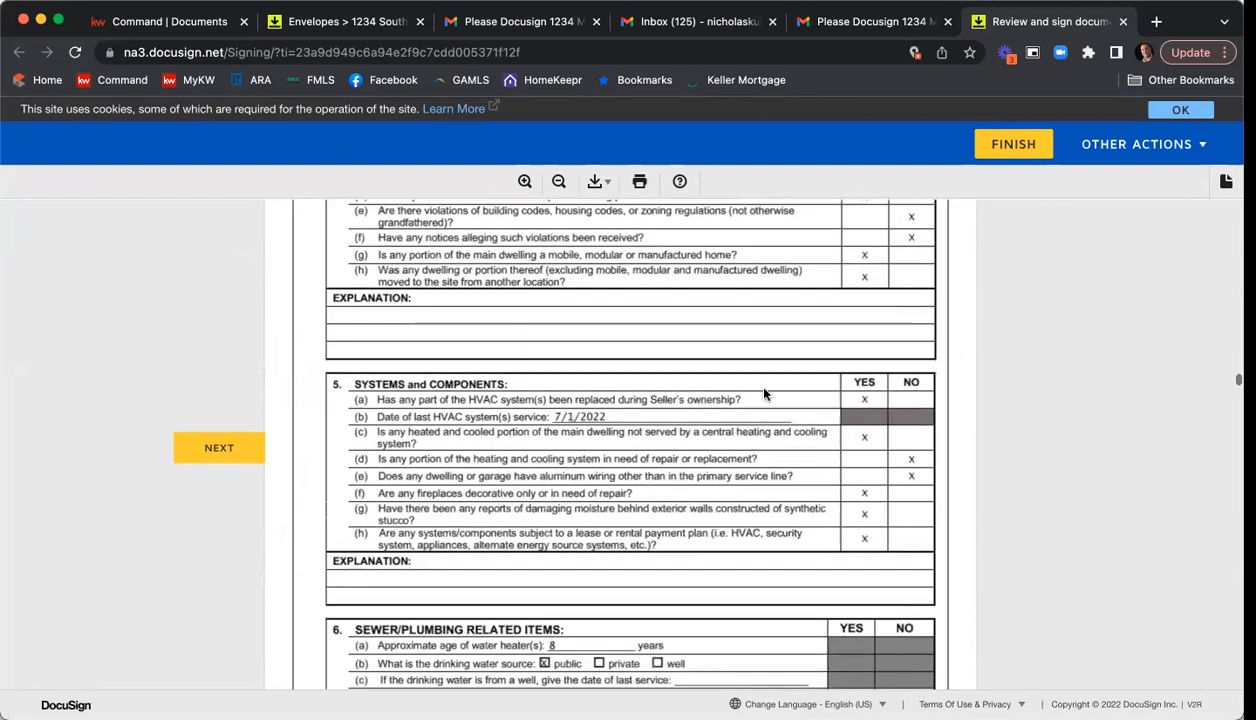
scroll(943, 459, "down", 4)
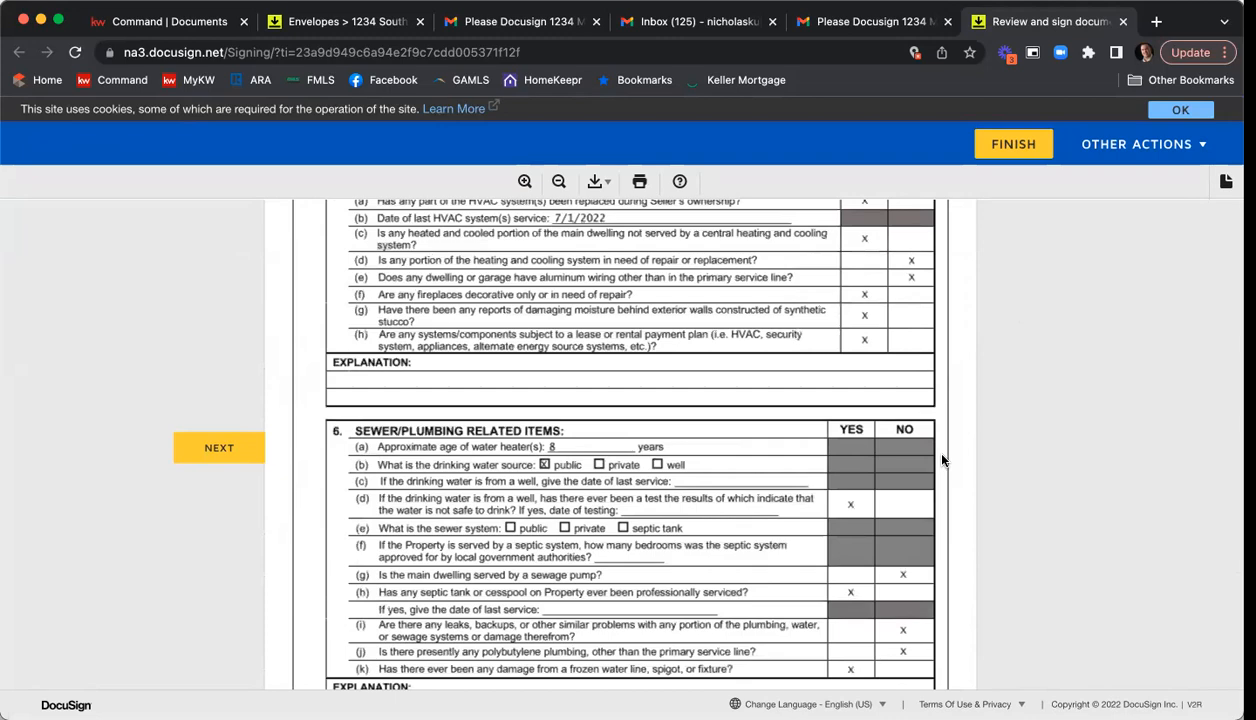
scroll(943, 460, "down", 8)
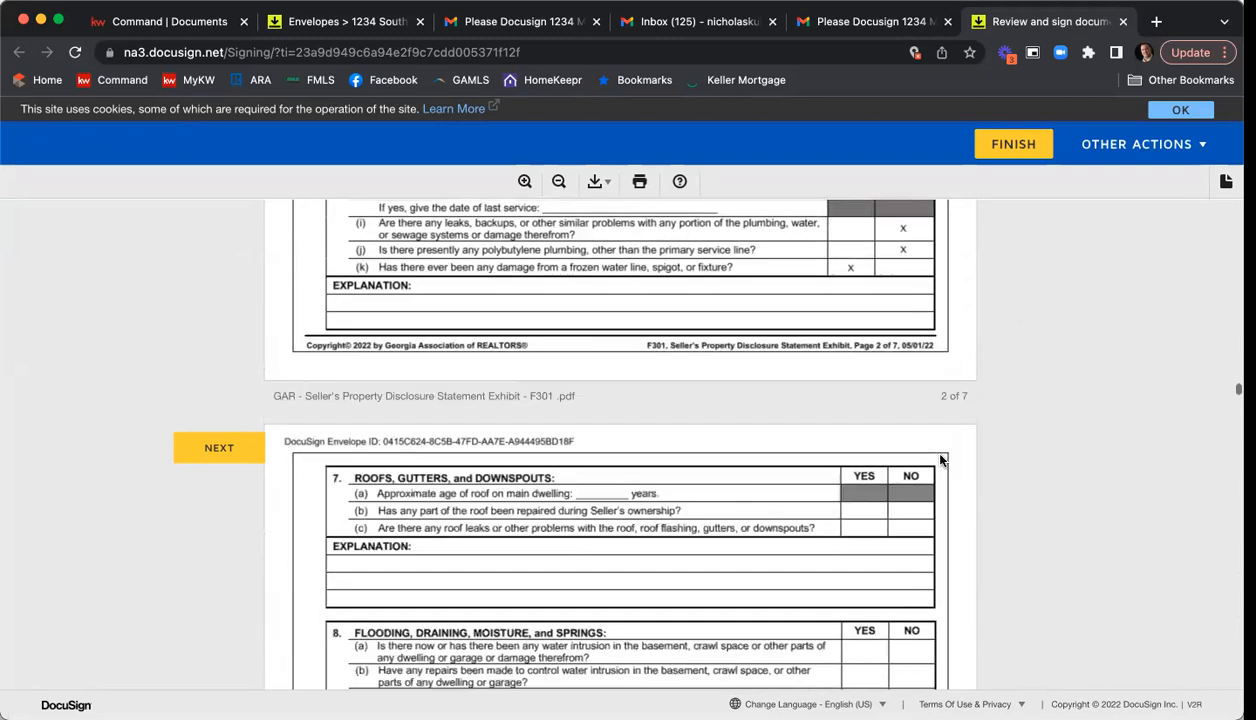
scroll(940, 461, "down", 20)
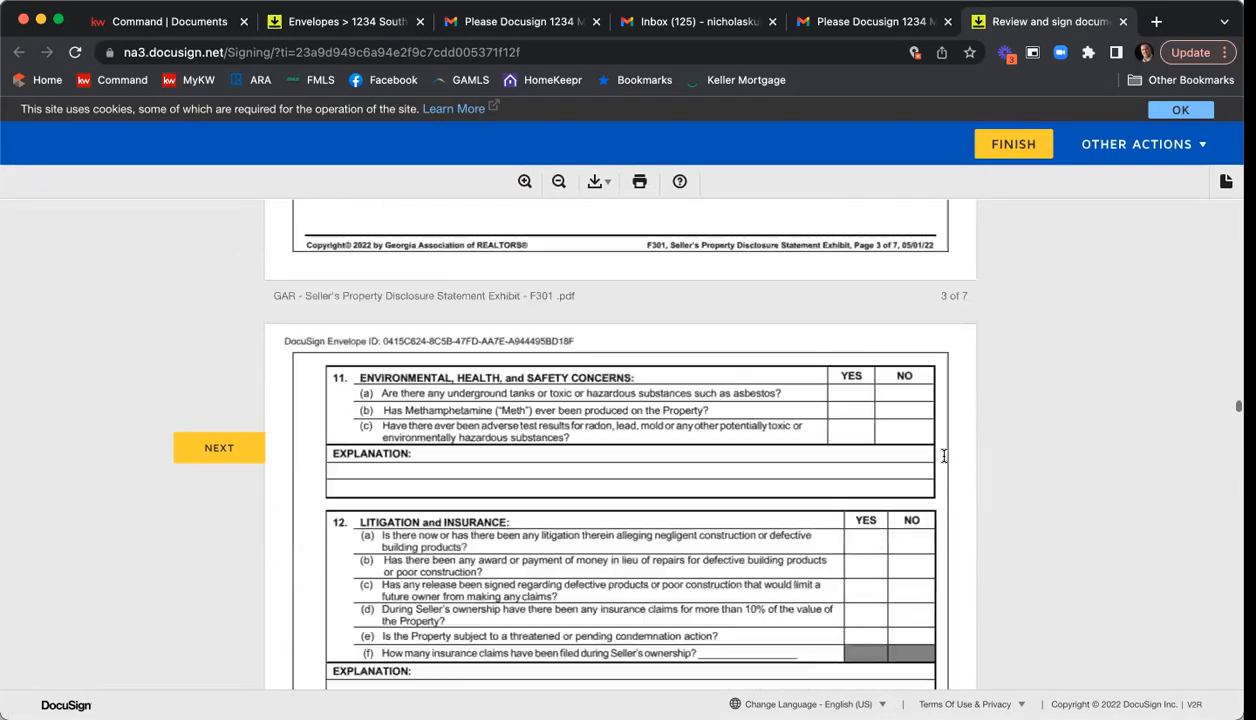
scroll(945, 460, "down", 20)
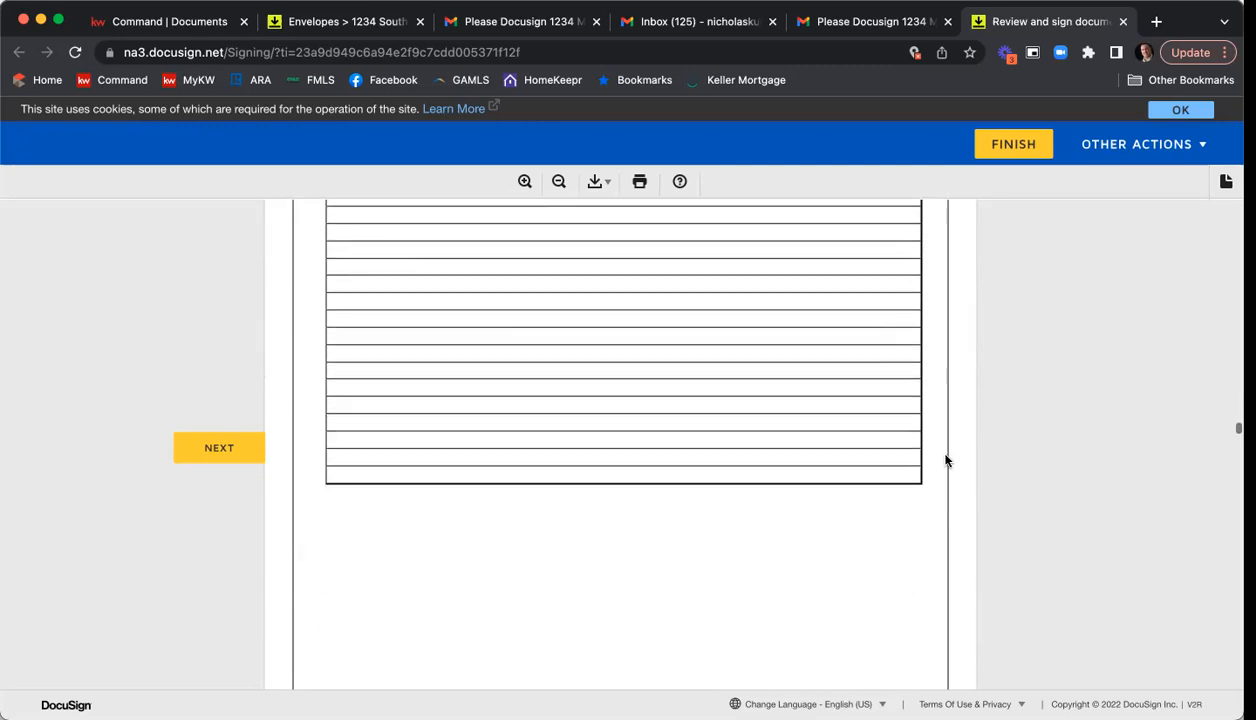
scroll(946, 460, "down", 10)
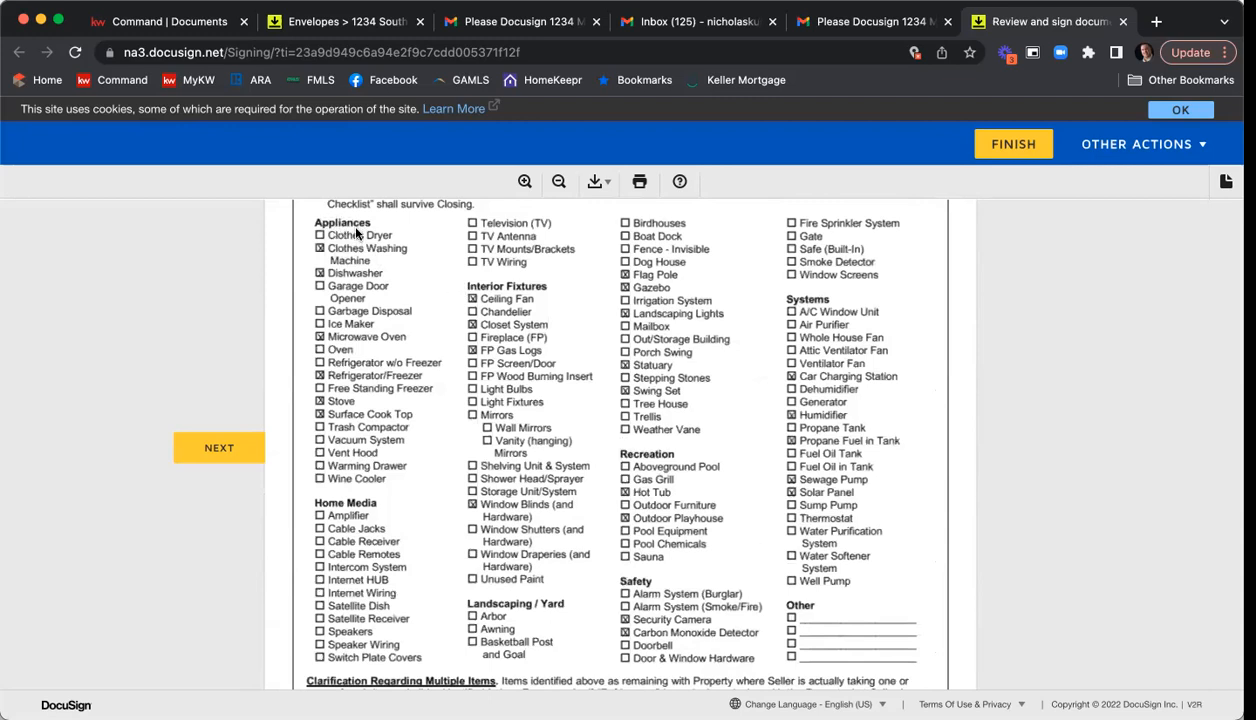
Sign the Seller's Property Disclosure Statement as the second seller.
scroll(785, 460, "down", 10)
scroll(771, 445, "down", 4)
left_click(683, 440)
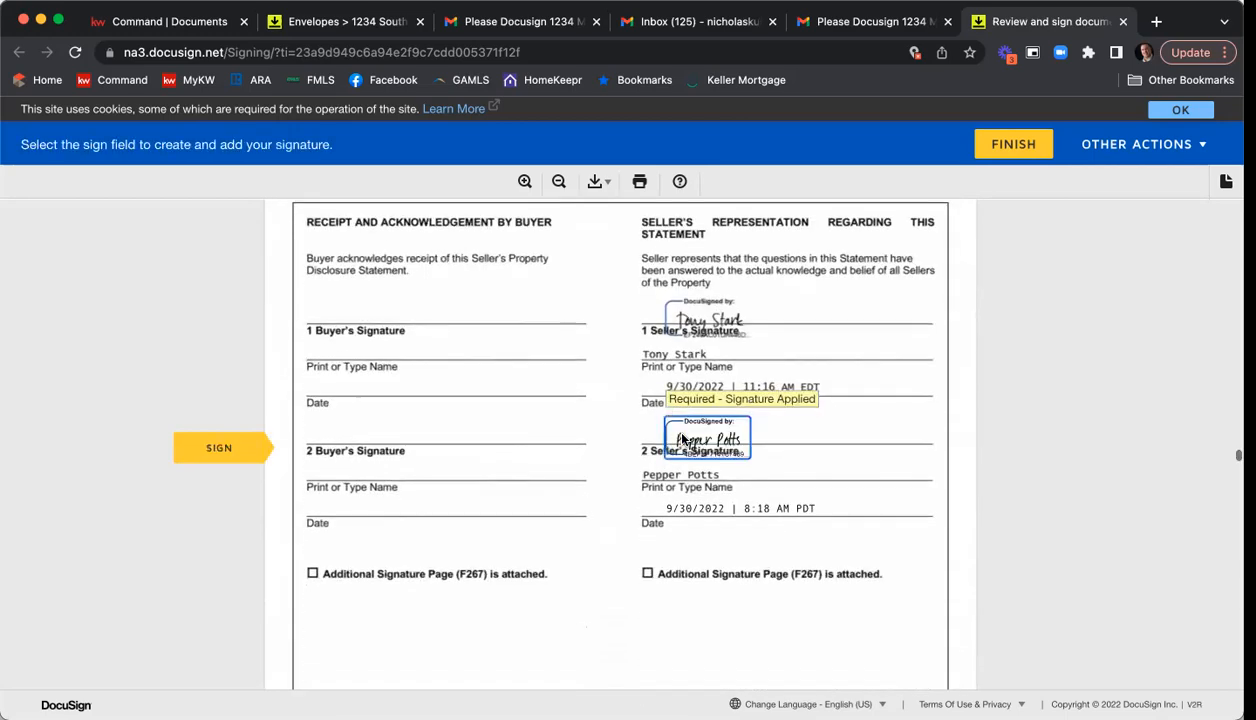
Review the community association disclosure, sign it as the second seller and advance to the initials field of the Purchase and Sale Agreement.
scroll(686, 440, "up", 8)
scroll(688, 440, "up", 15)
scroll(722, 420, "down", 5)
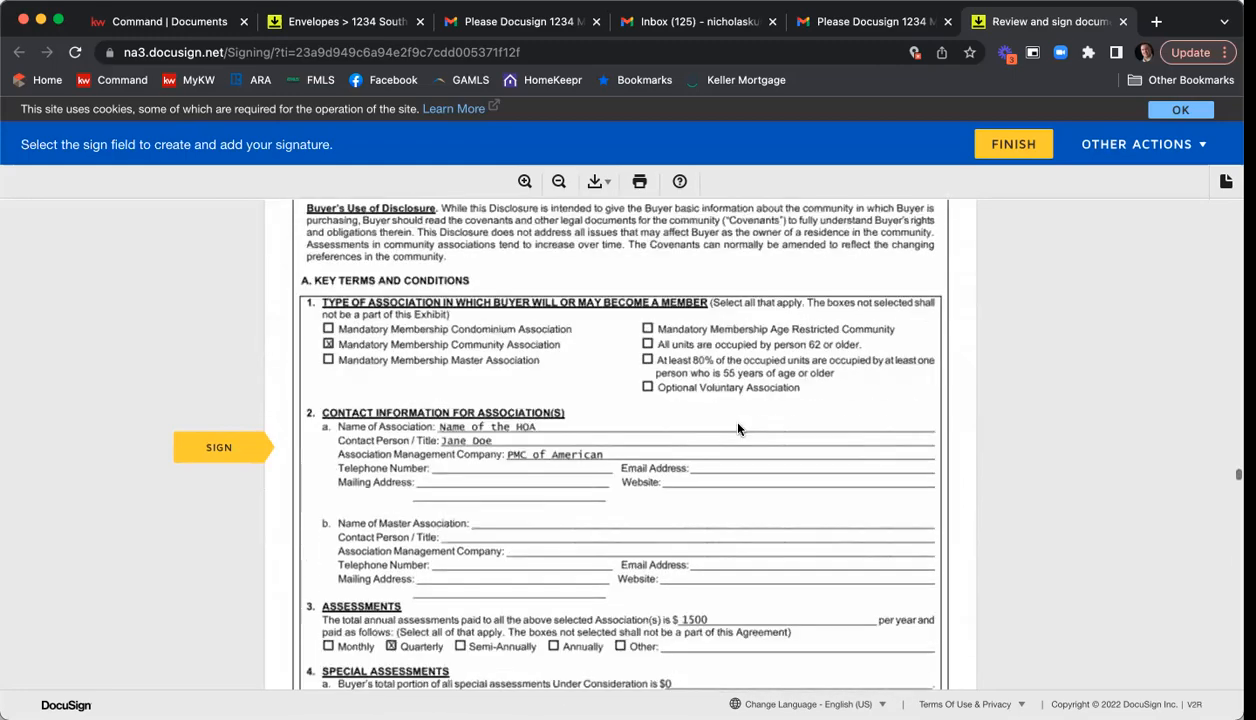
scroll(740, 428, "down", 3)
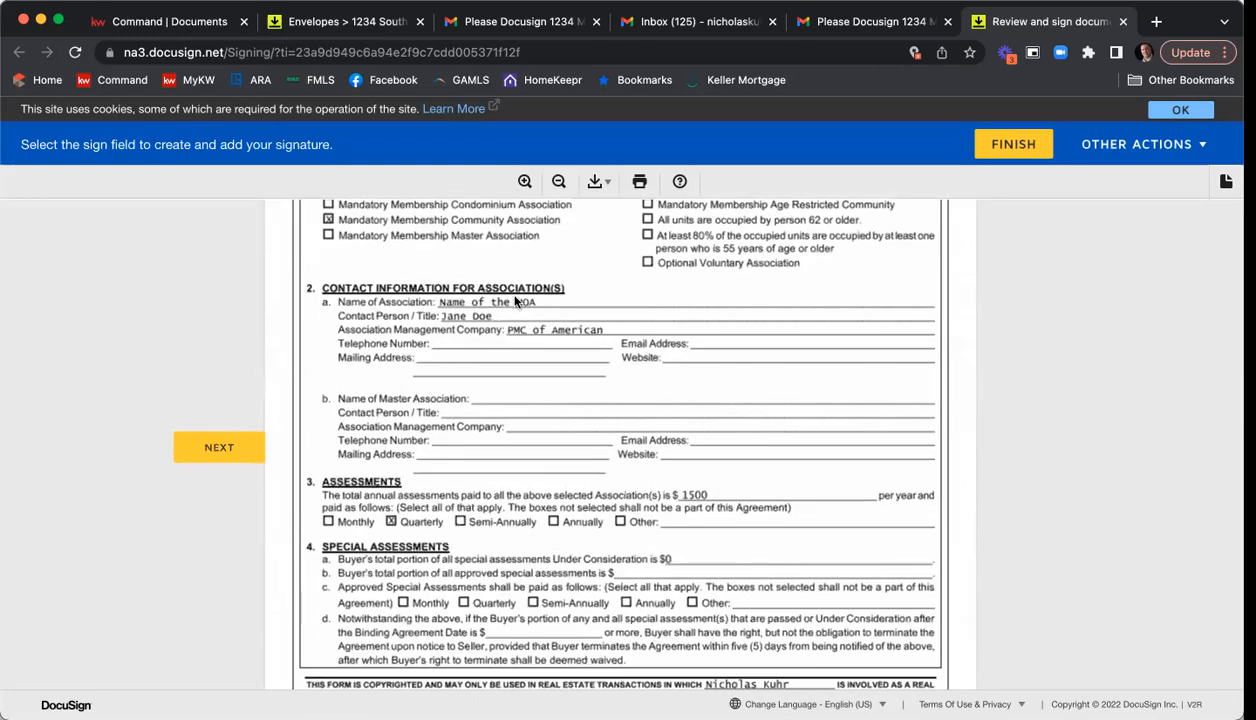
scroll(677, 478, "down", 10)
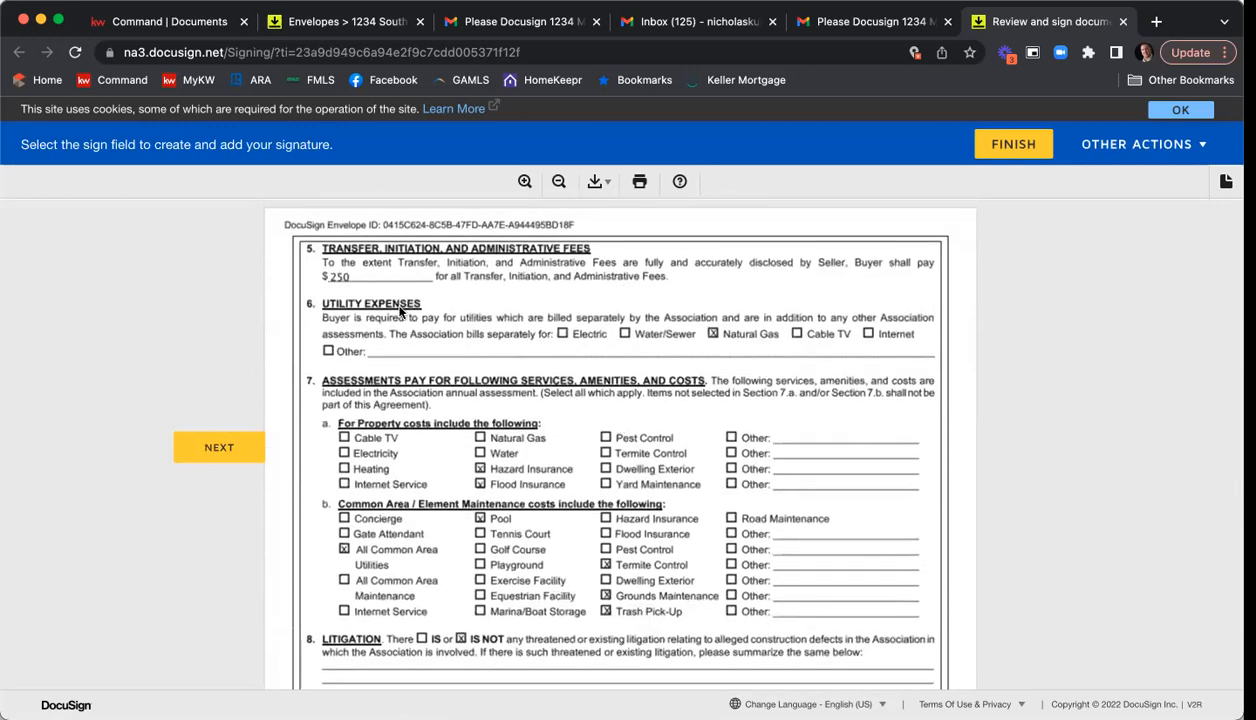
scroll(758, 420, "down", 7)
scroll(758, 420, "down", 20)
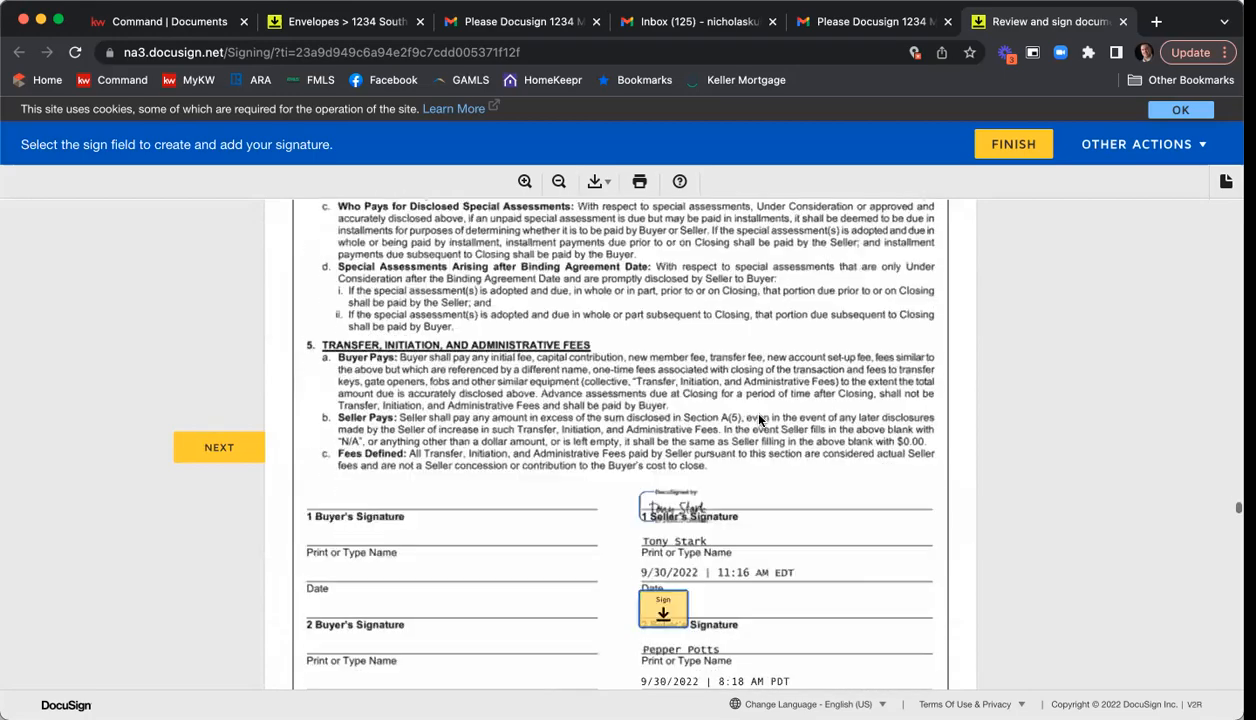
left_click(660, 340)
left_click(612, 432)
left_click(650, 440)
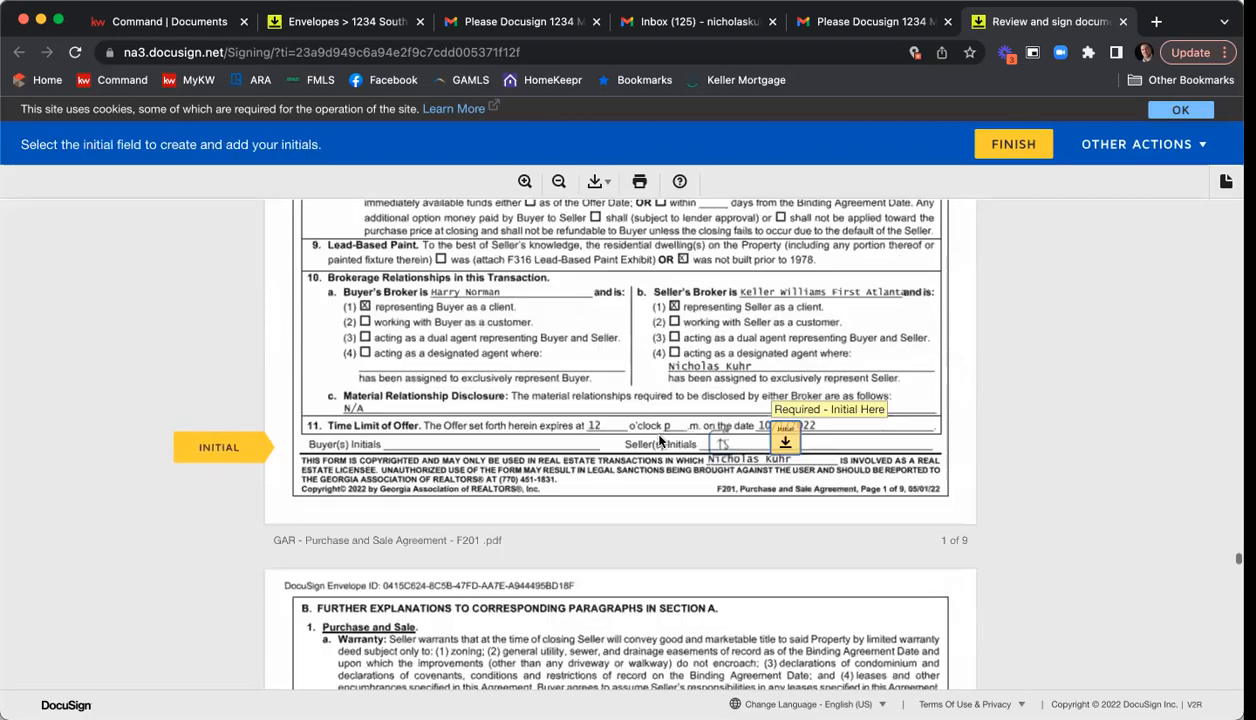
Initial and sign the Purchase and Sale Agreement as the second seller, and finish the session without logging in to DocuSign.
left_click(779, 443)
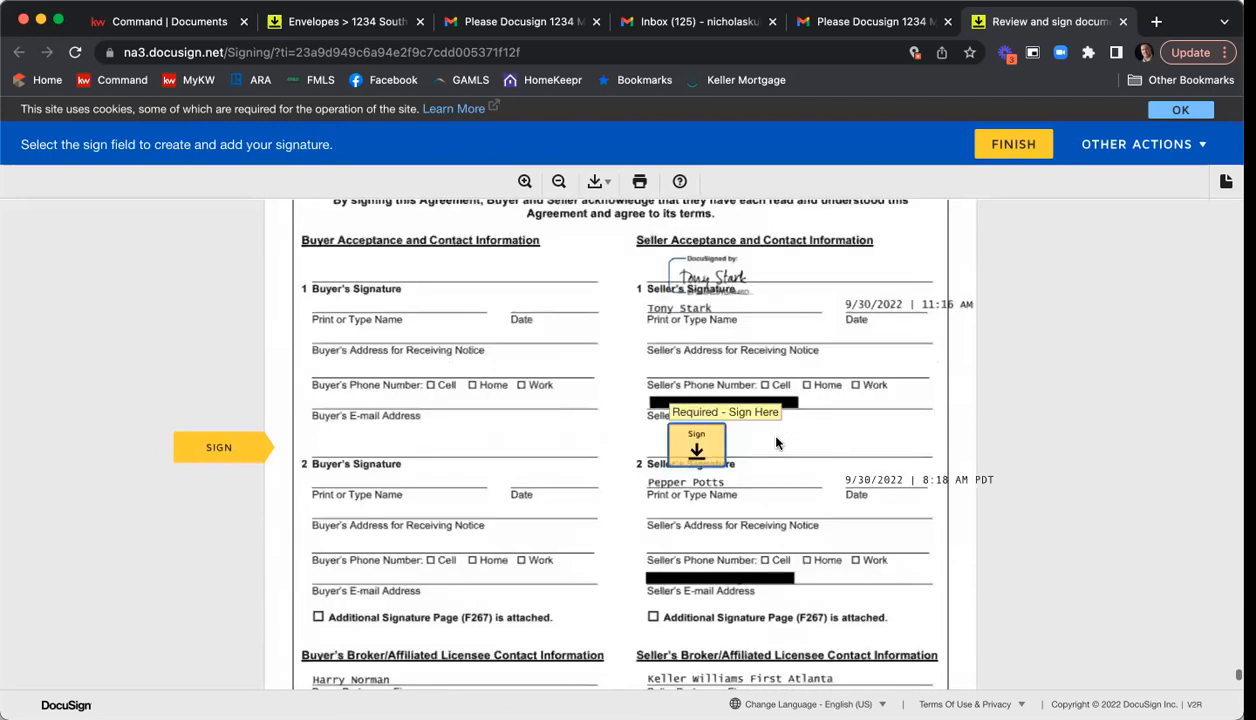
left_click(712, 452)
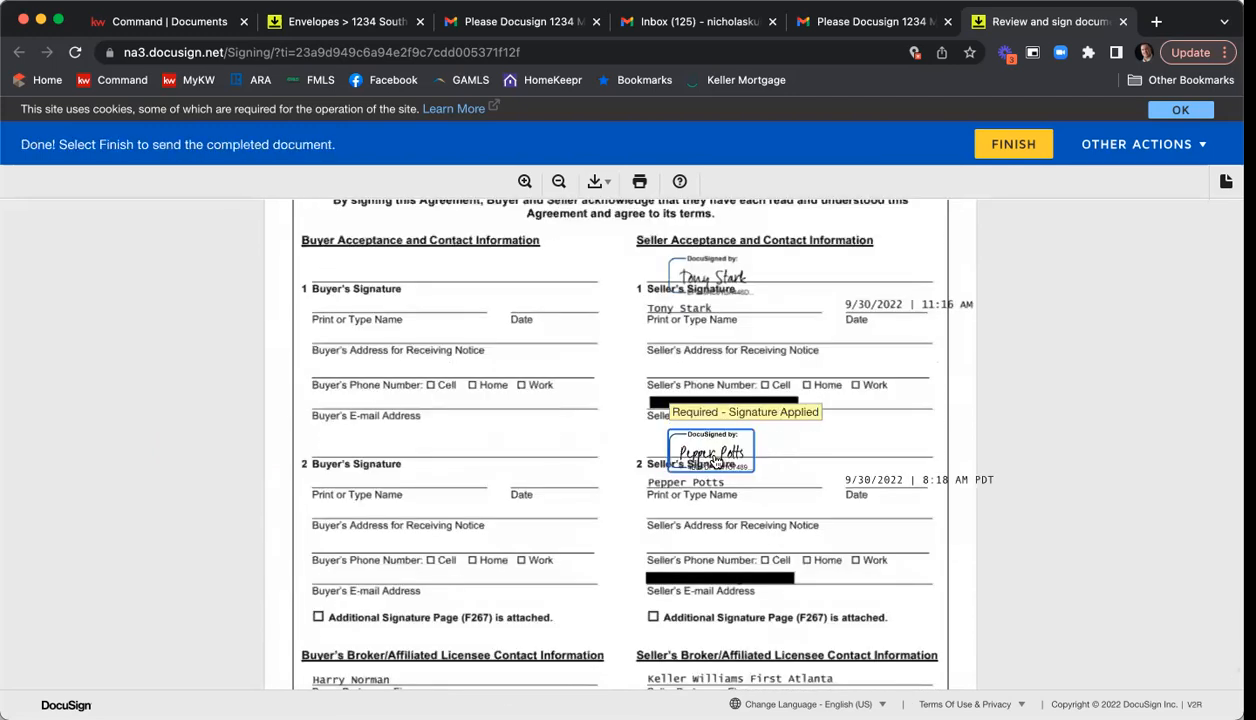
left_click(1013, 145)
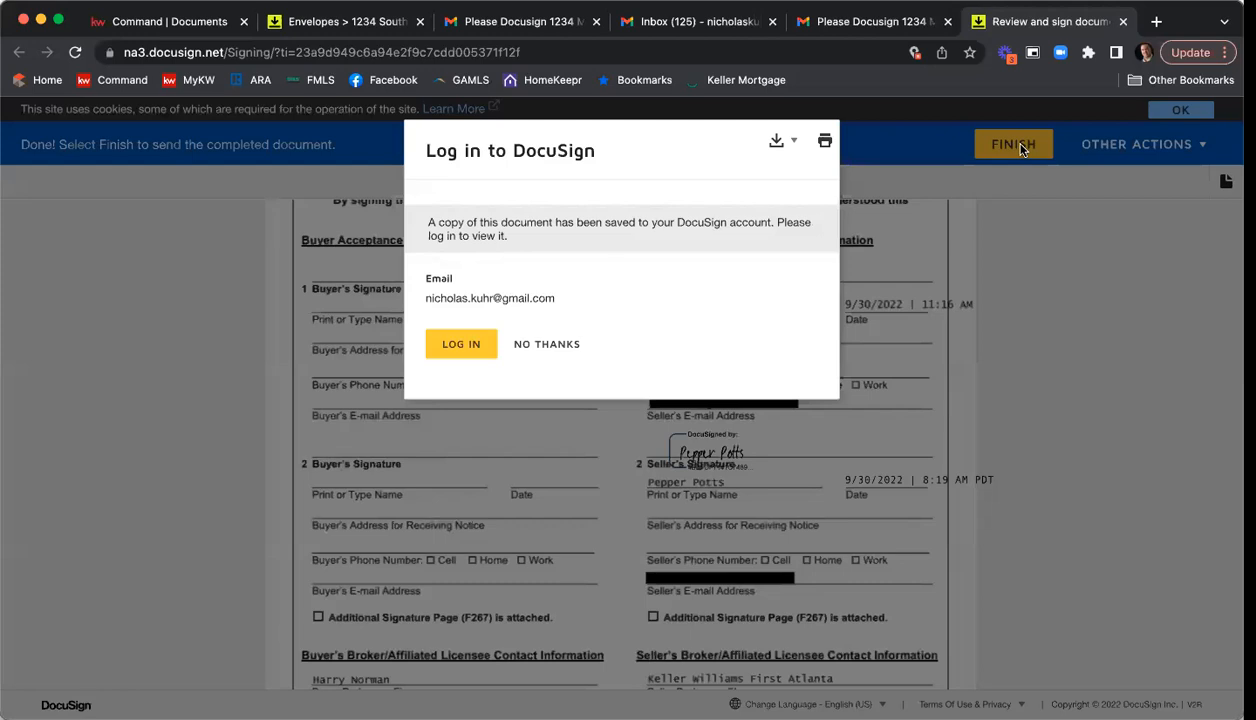
left_click(545, 345)
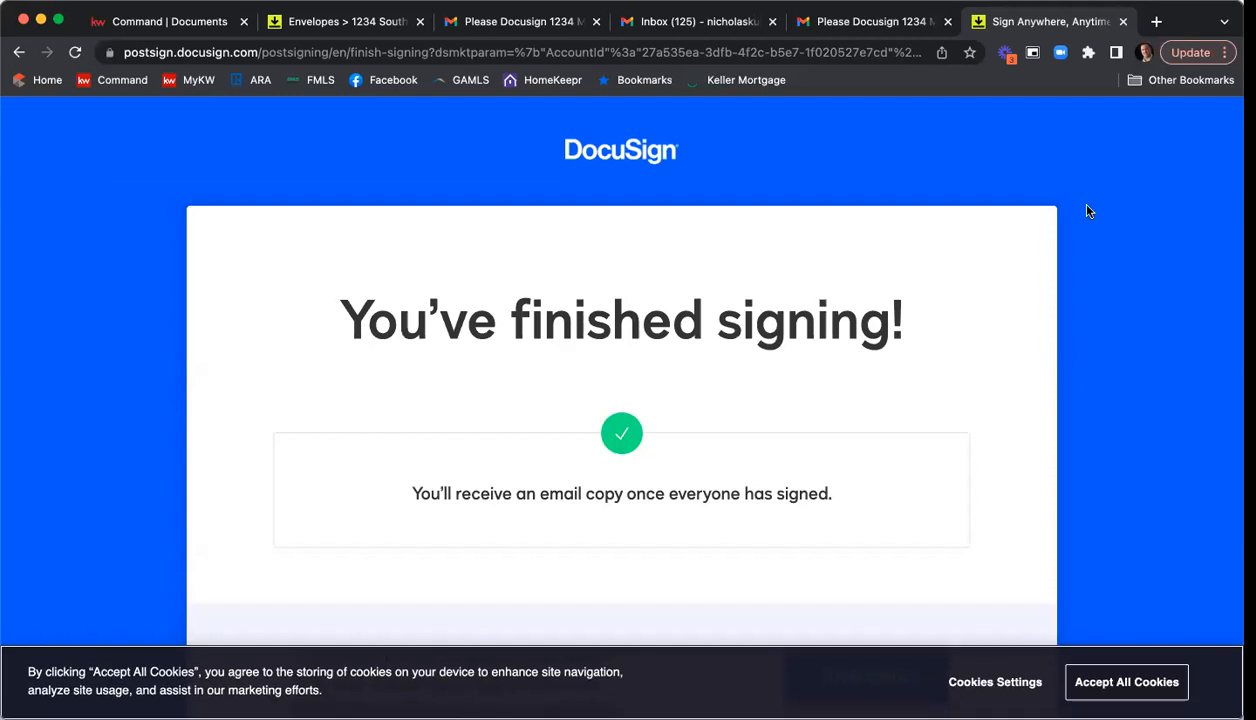
Close the finished signing page and open the documents for review from the DocuSign request e-mail in the agent's Gmail inbox.
left_click(1123, 21)
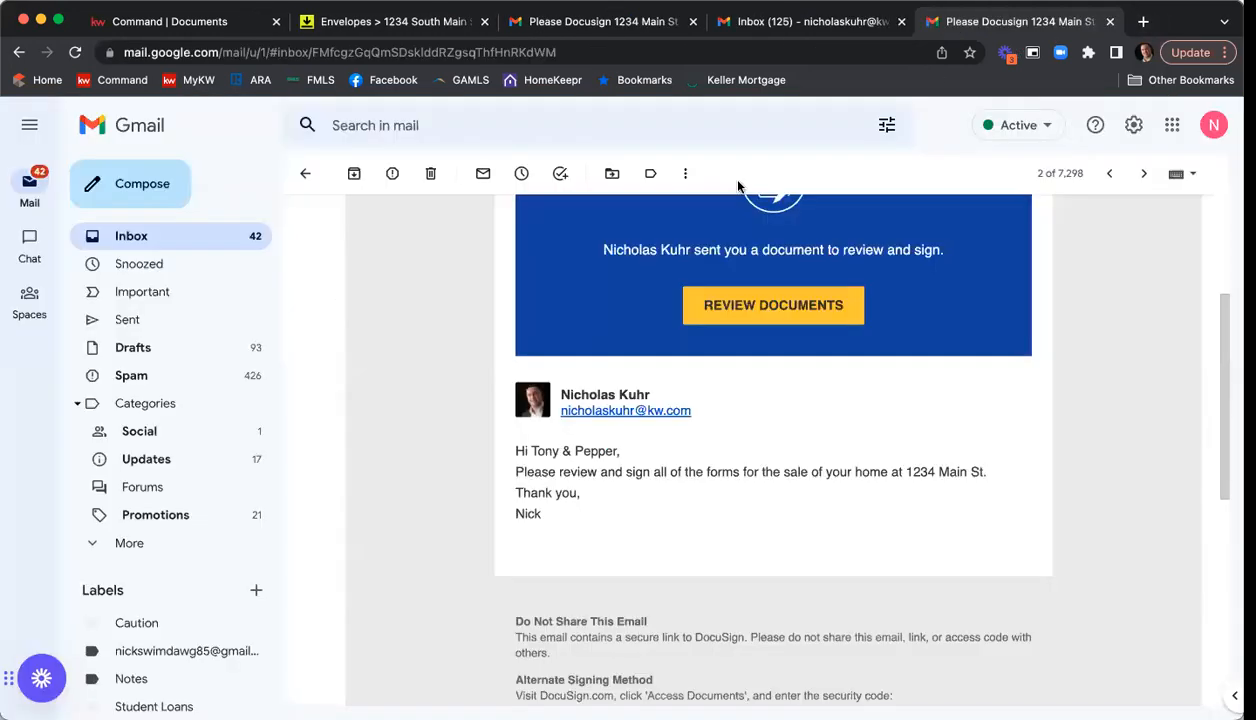
left_click(815, 24)
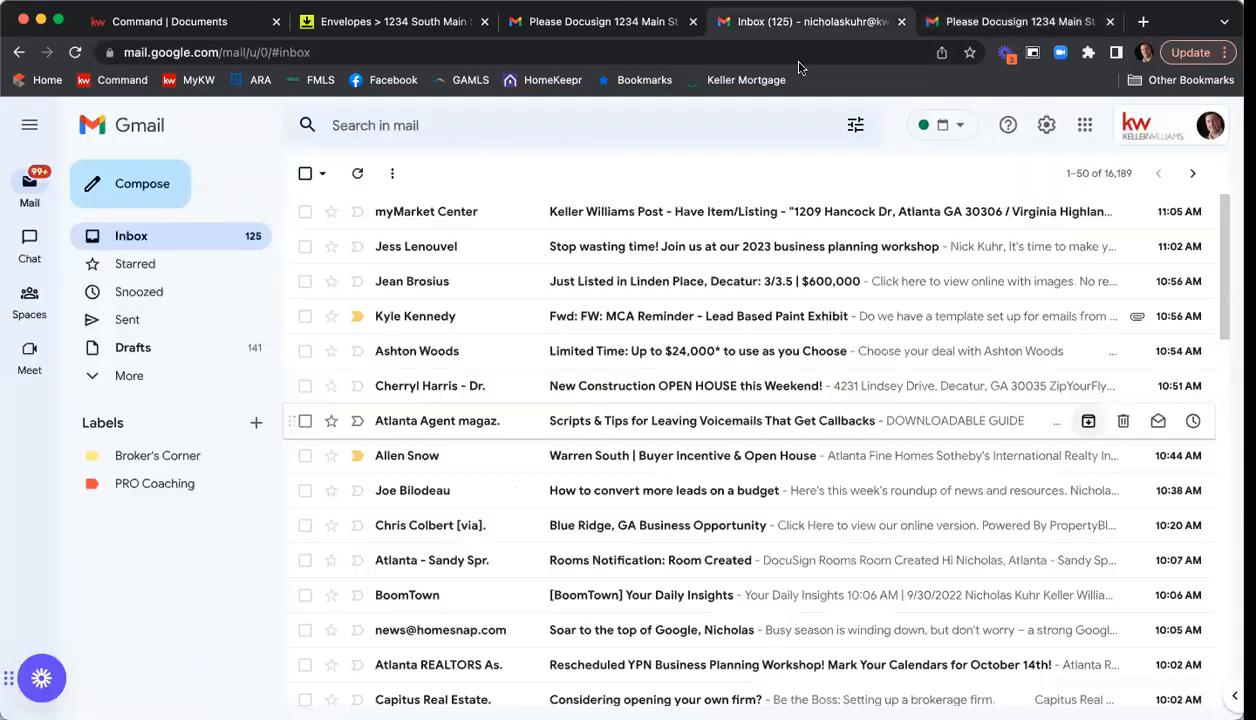
left_click(120, 237)
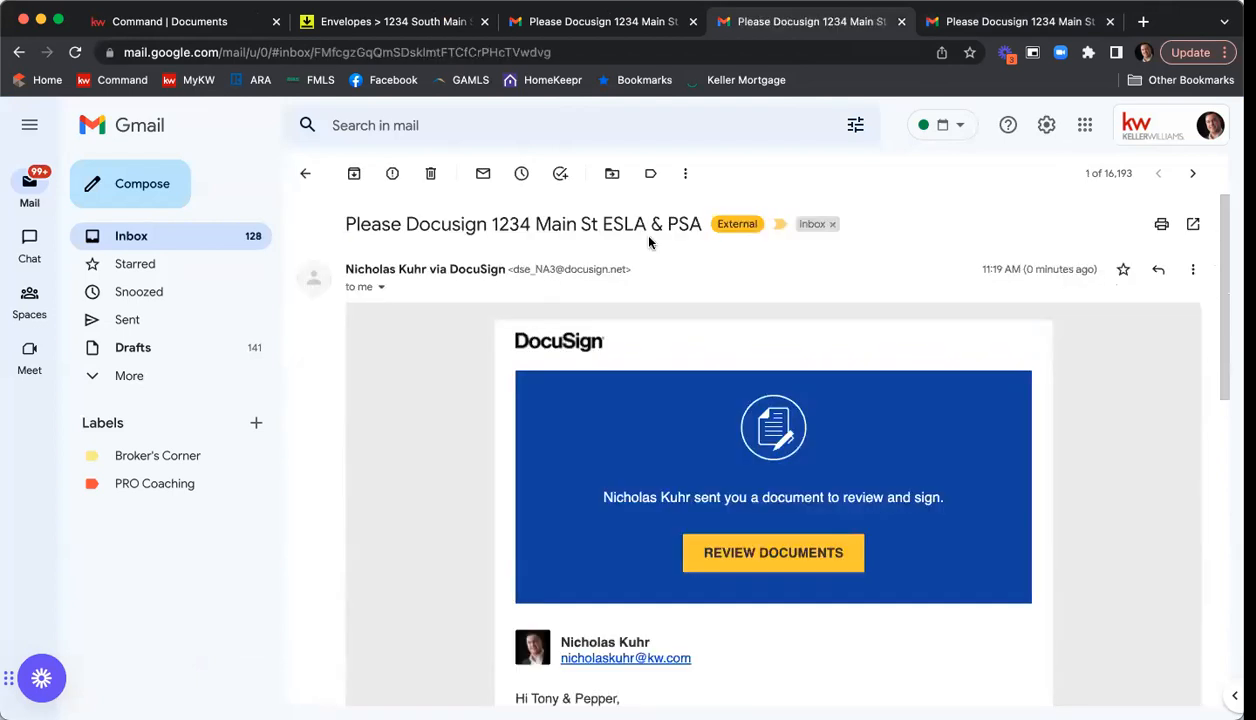
scroll(720, 400, "down", 1)
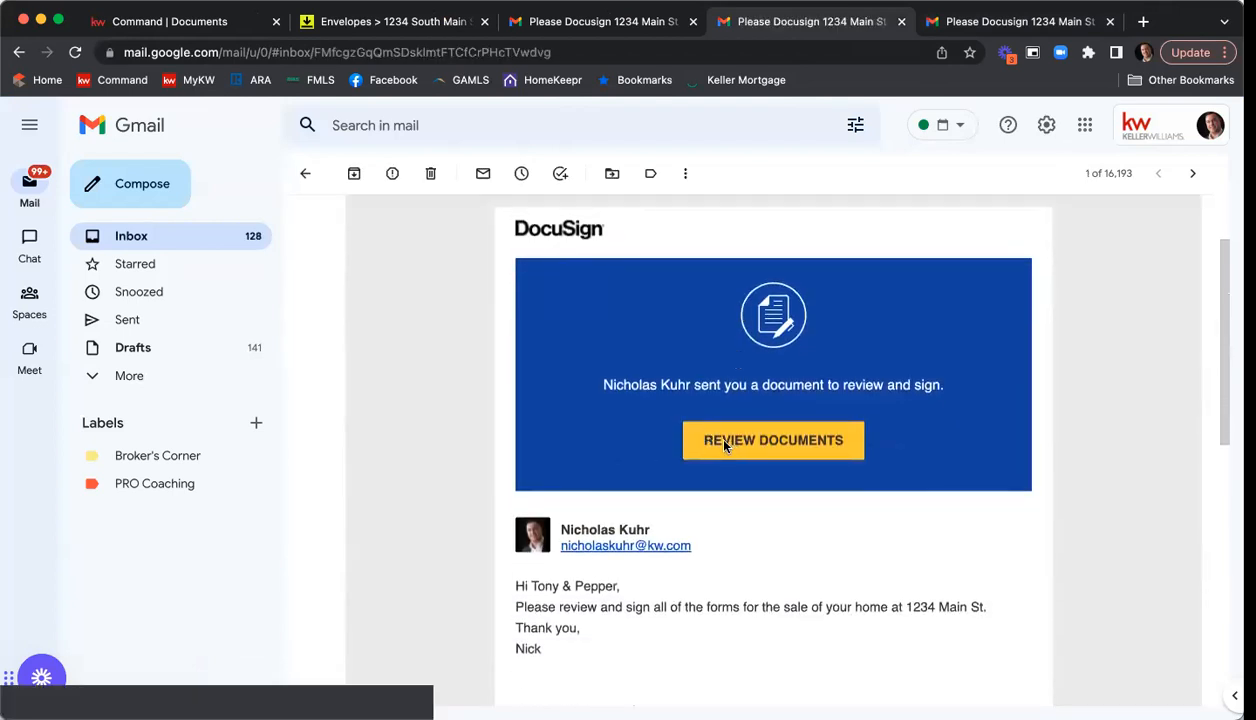
left_click(727, 442)
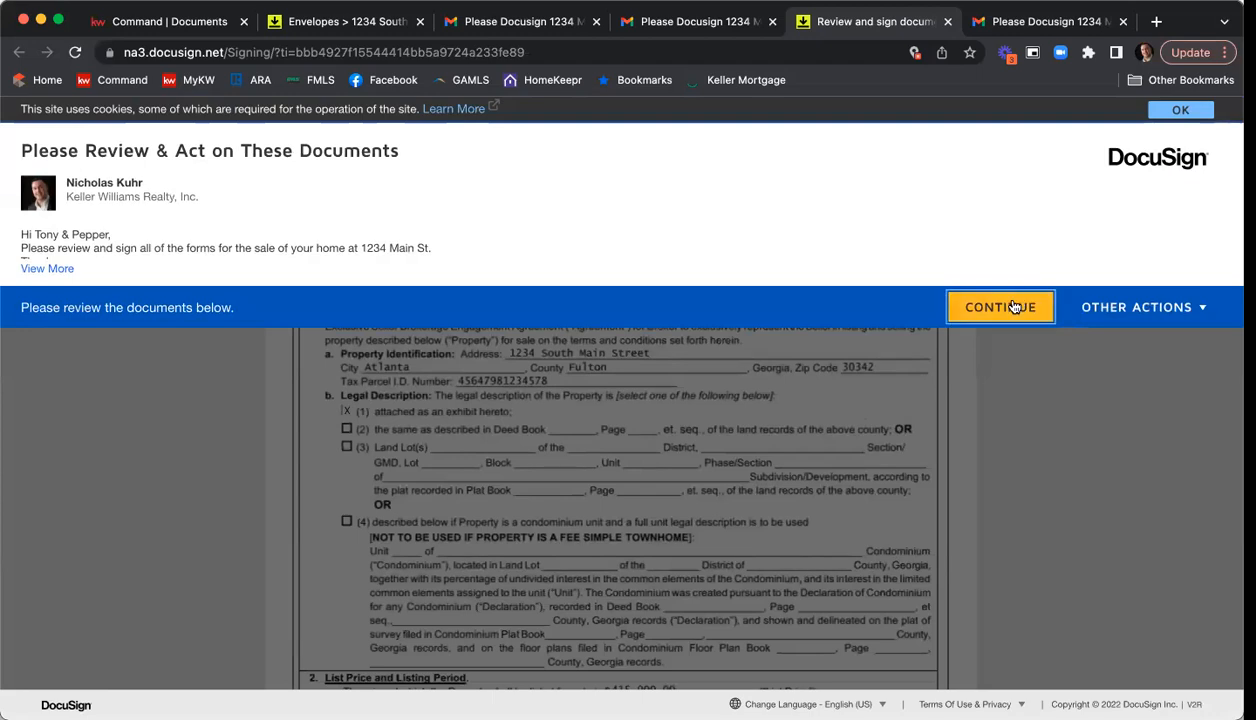
Sign the exclusive seller brokerage engagement agreement as the listing agent and set its acceptance time to 12 o'clock p.m.
left_click(1022, 307)
left_click(255, 250)
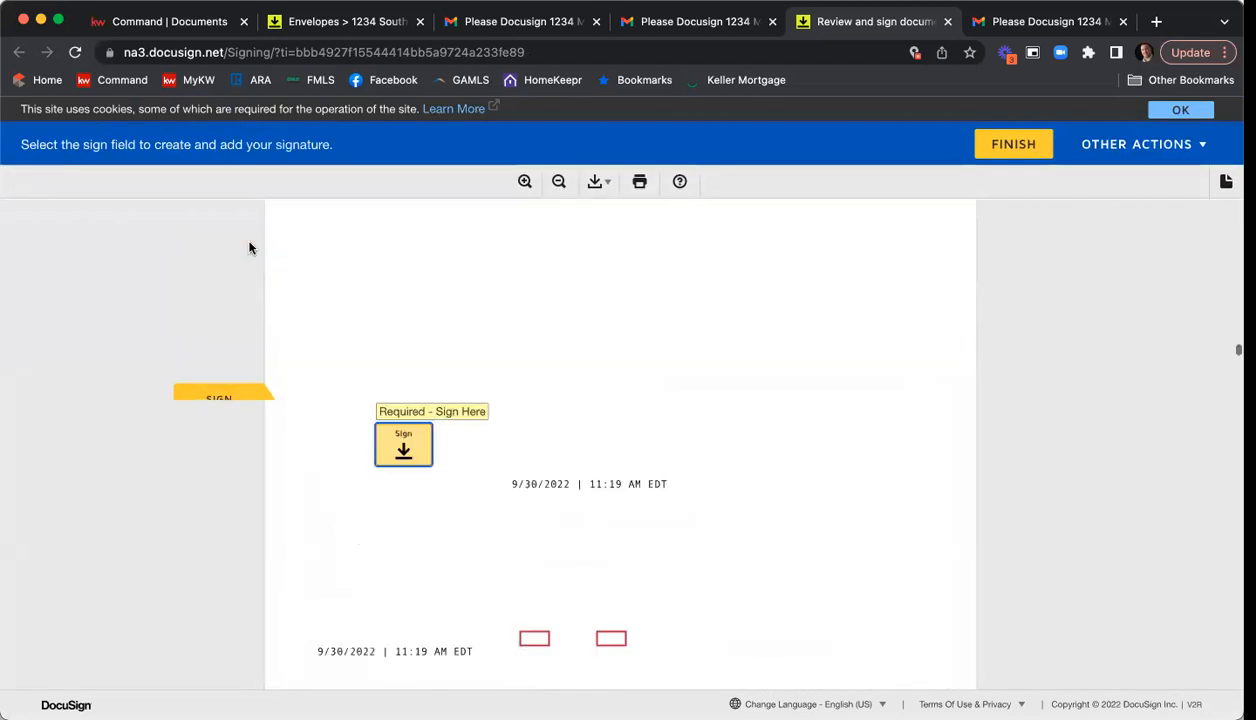
left_click(395, 418)
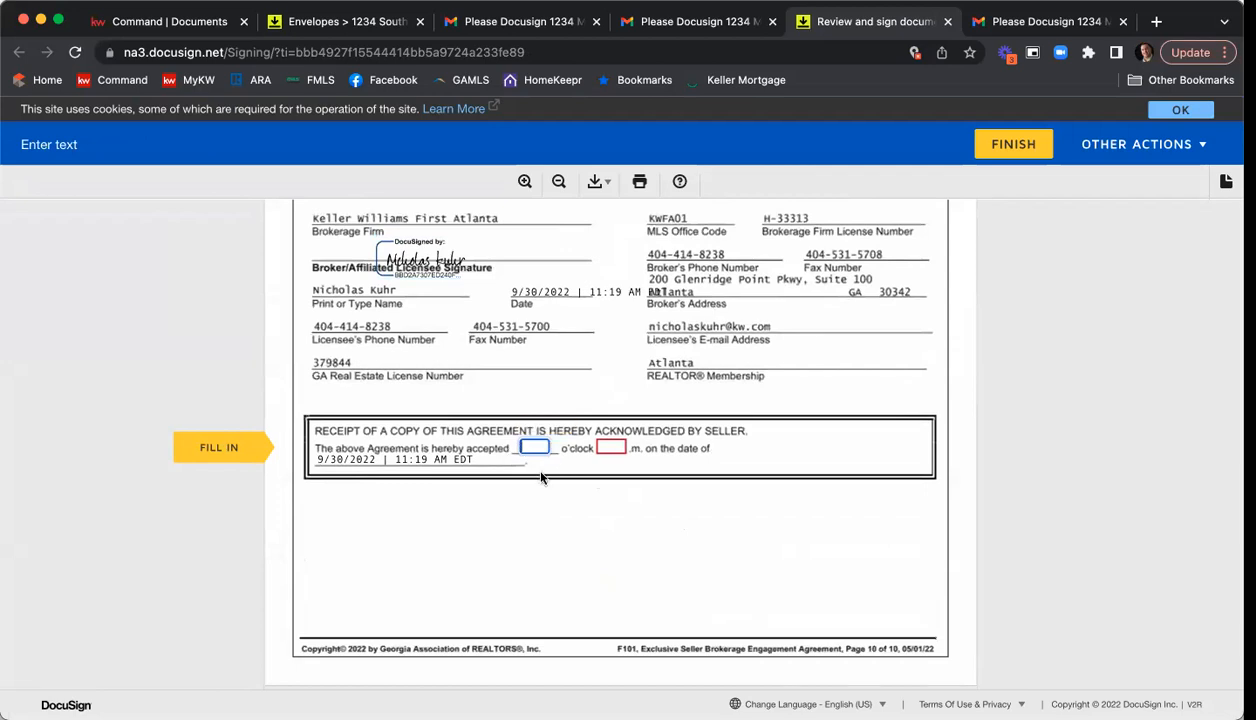
type("12")
key("Tab")
type("[")
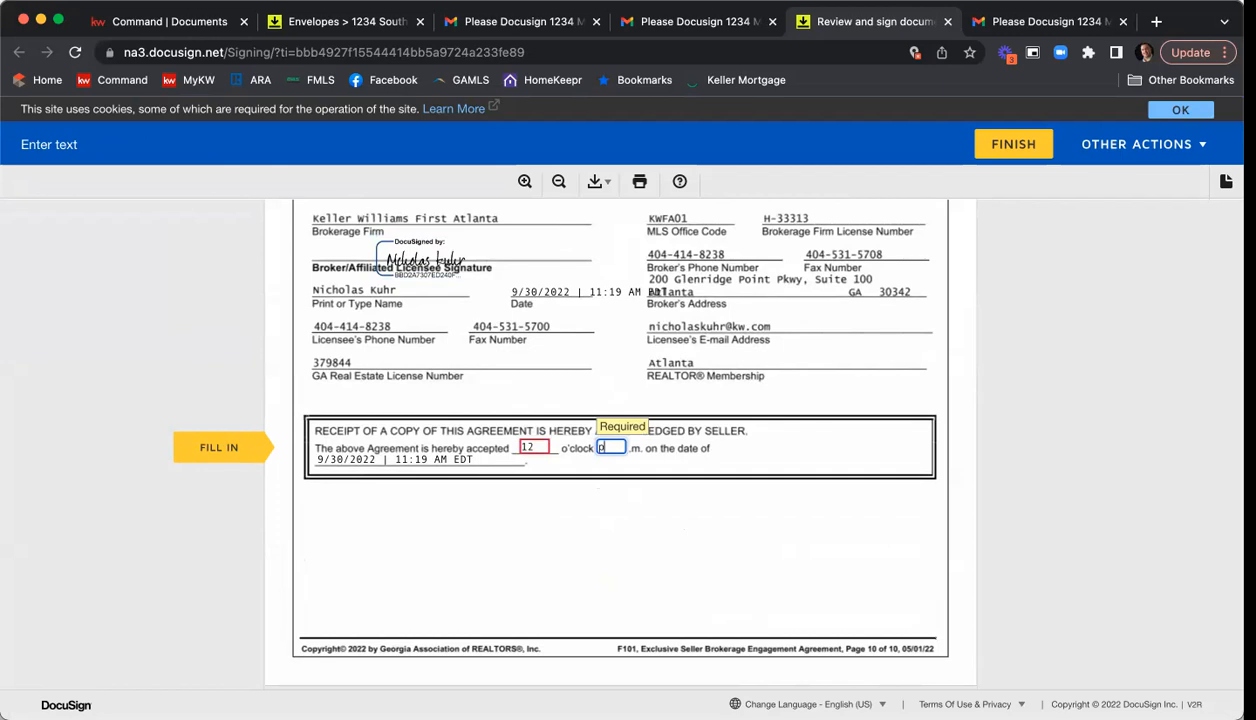
Sign the Purchase and Sale Agreement as the seller's licensee, and finish the agent's session without logging in to DocuSign.
left_click(266, 447)
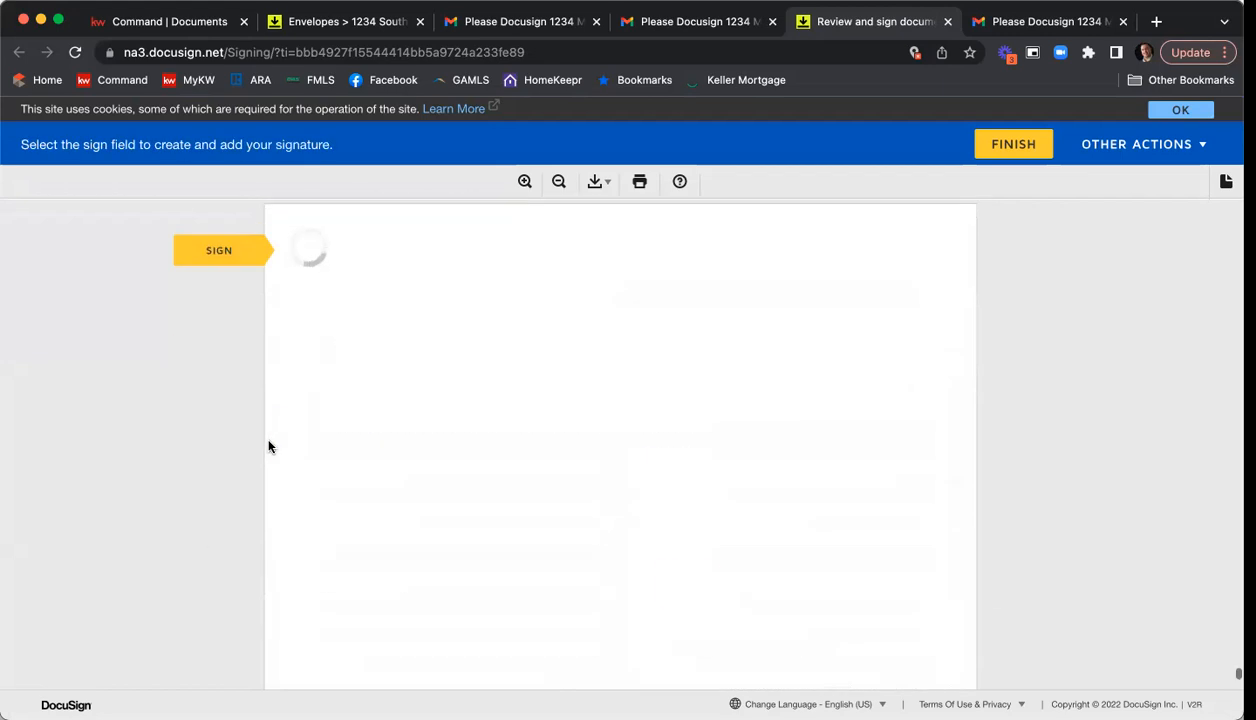
left_click(690, 445)
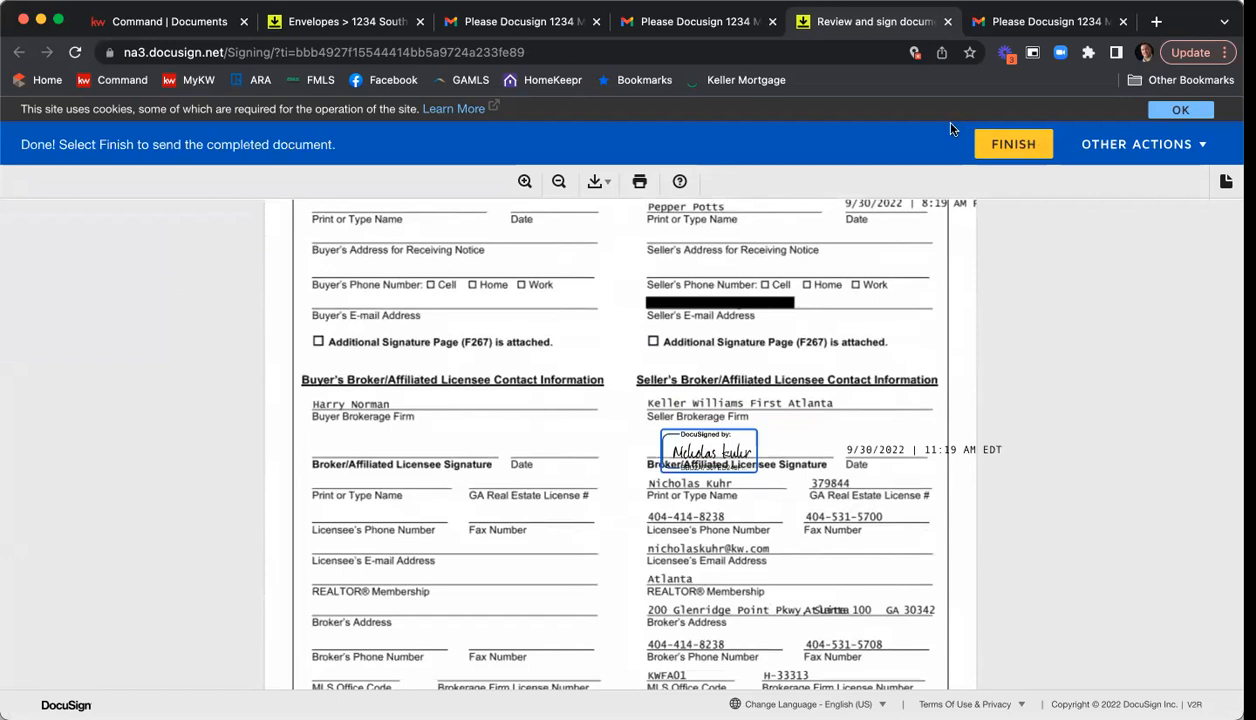
left_click(991, 148)
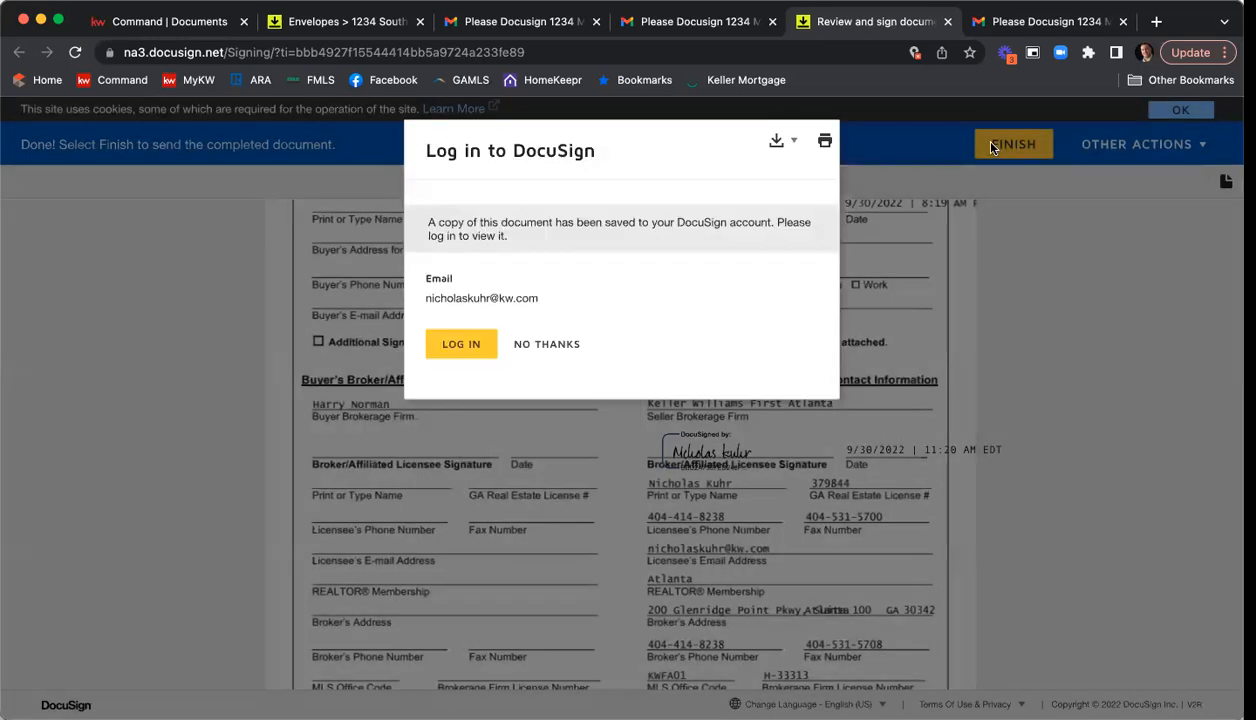
left_click(547, 345)
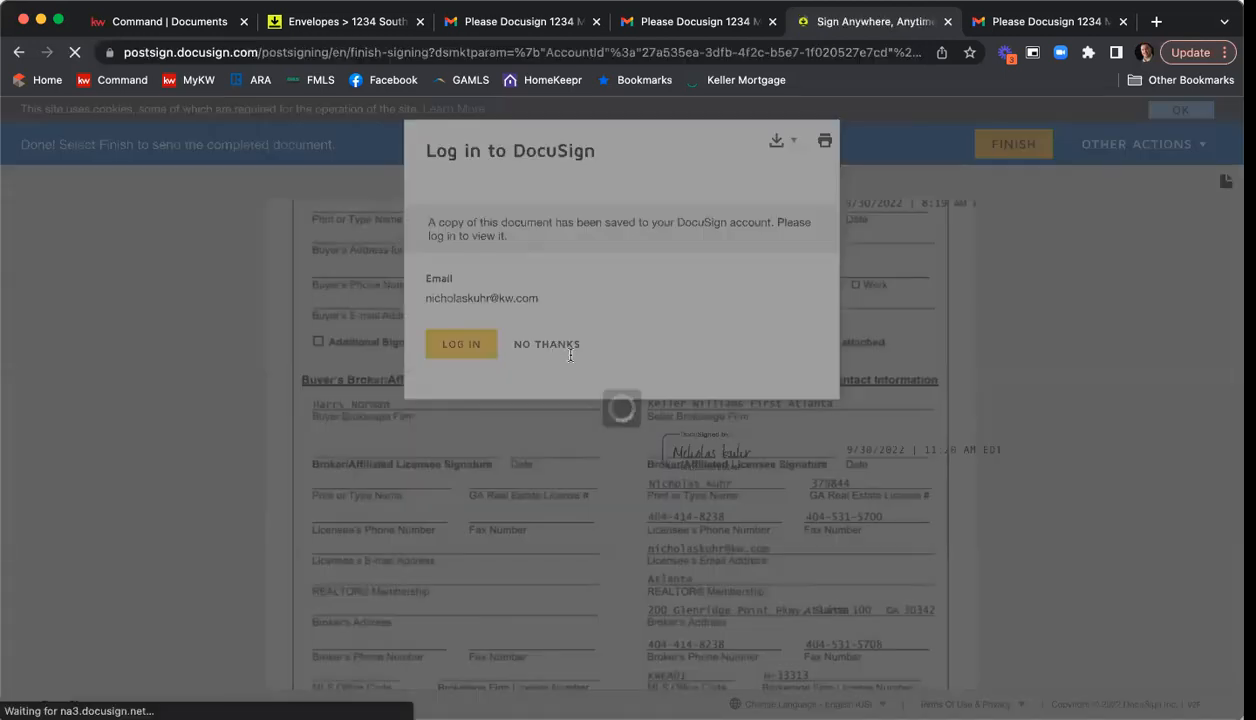
Close the finished signing page and open the completed-envelope e-mail in the seller's Gmail inbox to check its attachments.
left_click(948, 21)
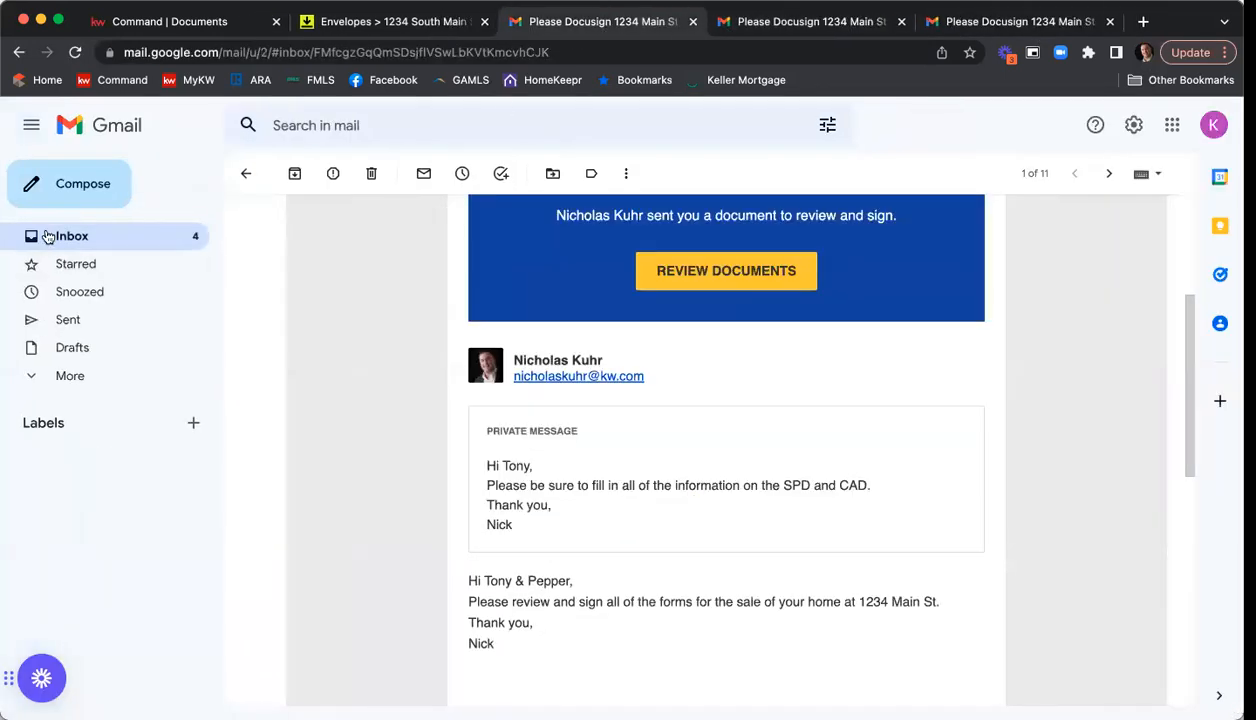
left_click(47, 236)
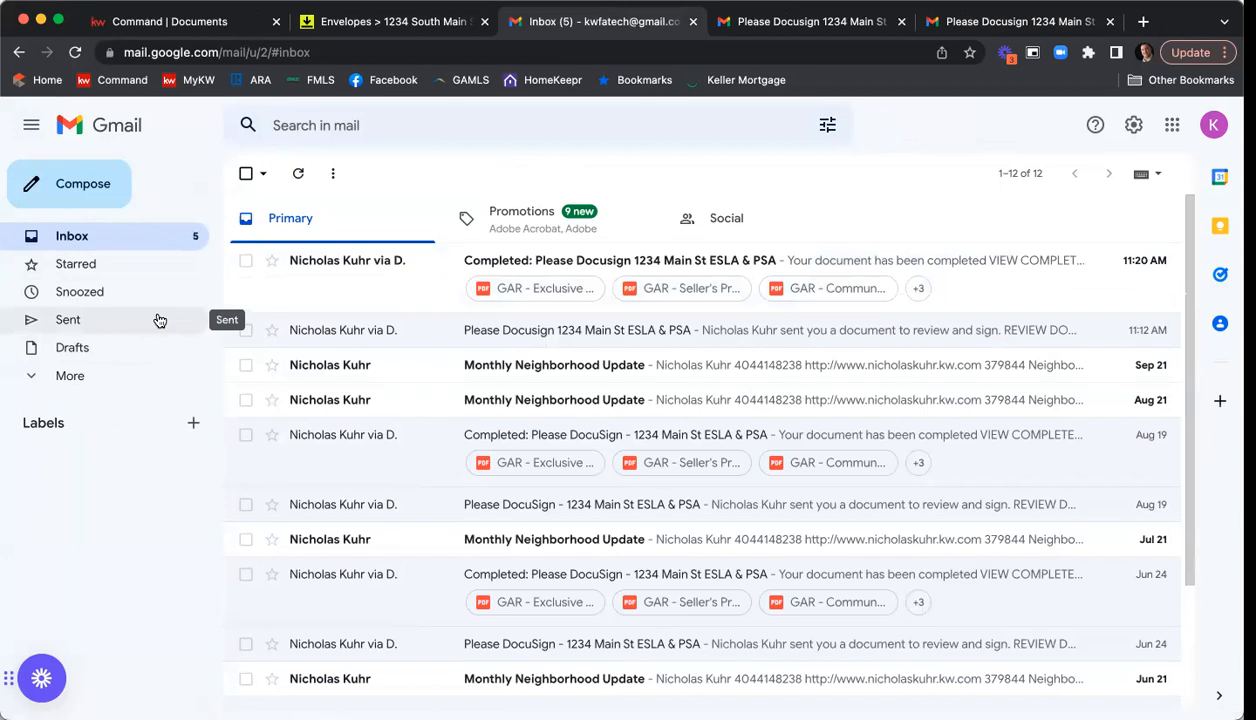
left_click(398, 264)
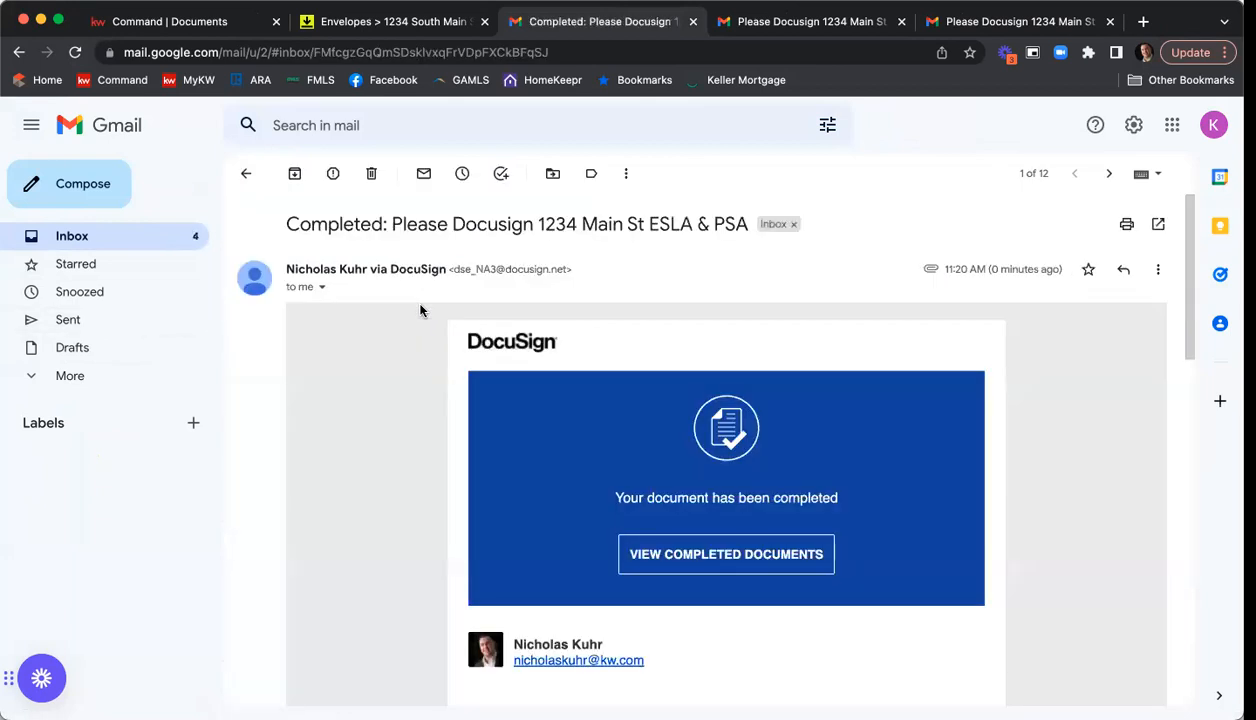
scroll(902, 384, "down", 5)
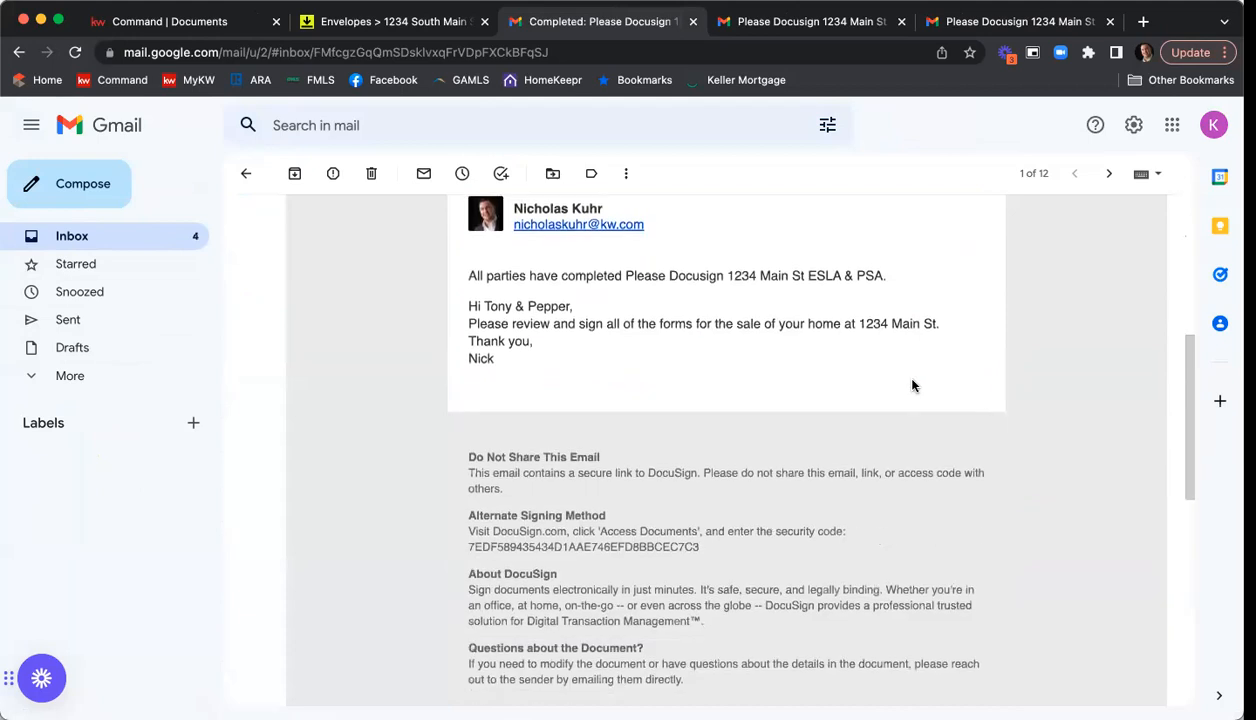
scroll(912, 385, "down", 7)
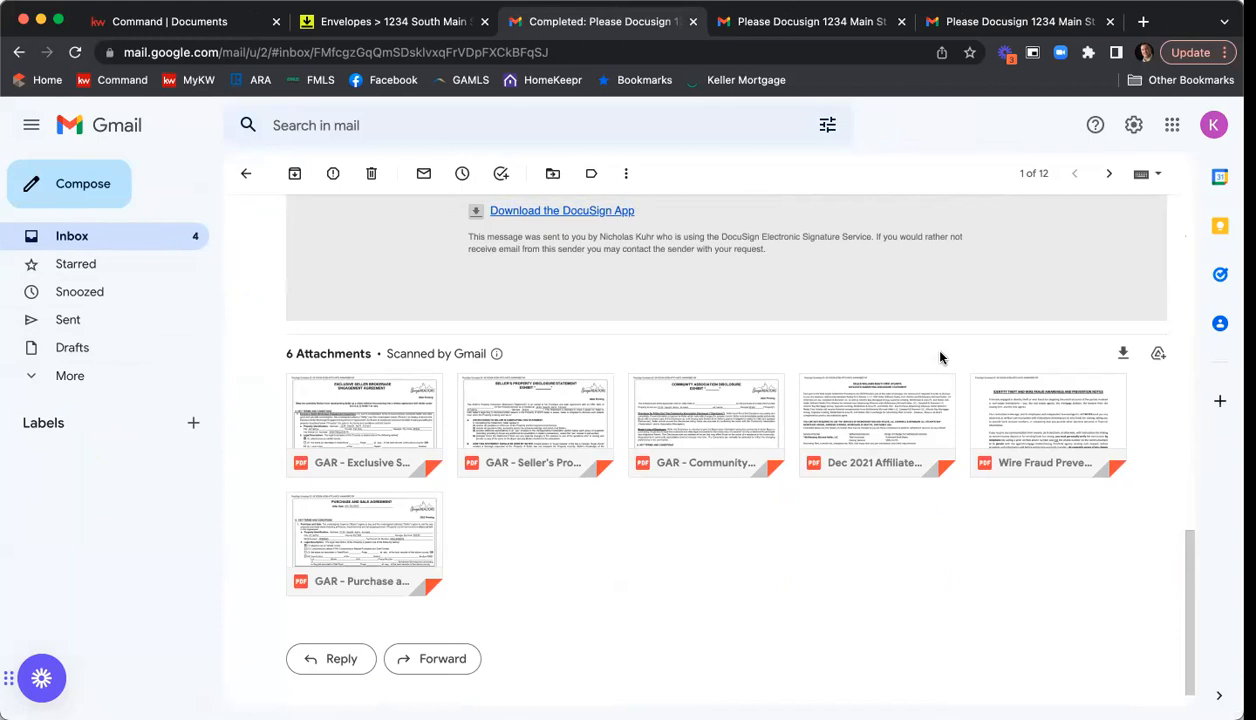
Preview the attached GAR Exclusive Seller Listing Agreement F101, examine its signature page and acceptance time, and close the preview.
left_click(369, 403)
scroll(866, 392, "down", 20)
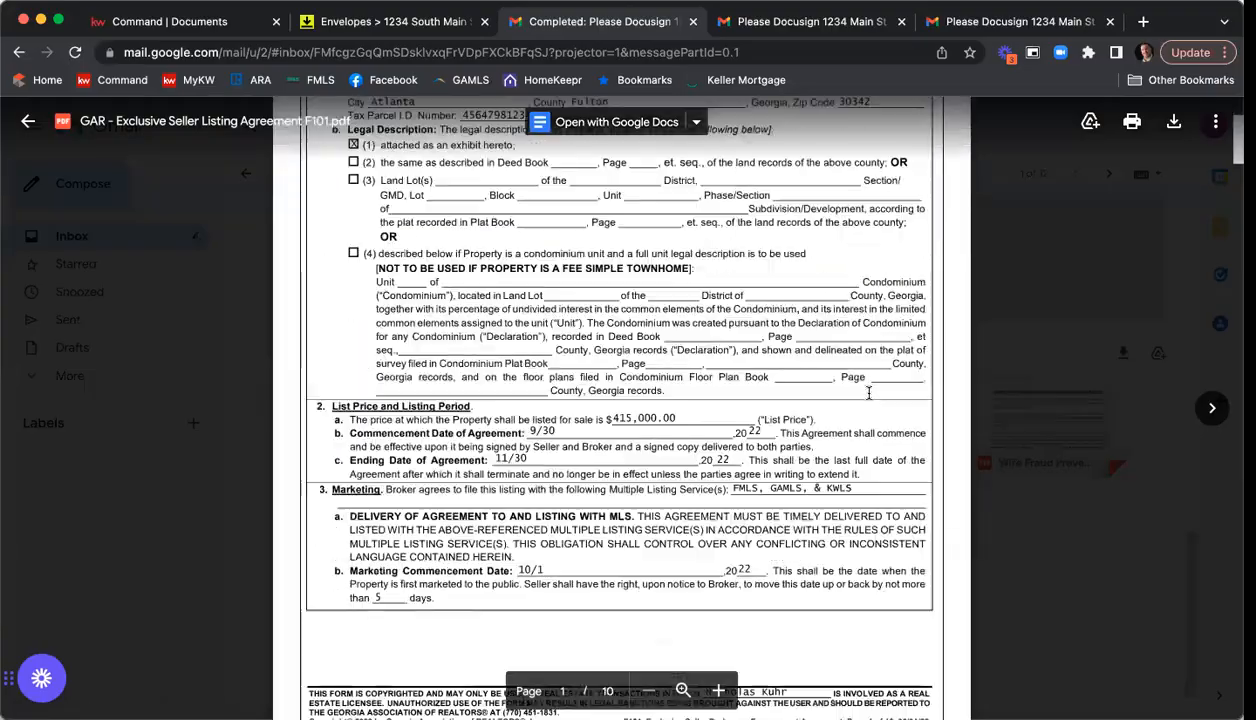
scroll(866, 397, "down", 20)
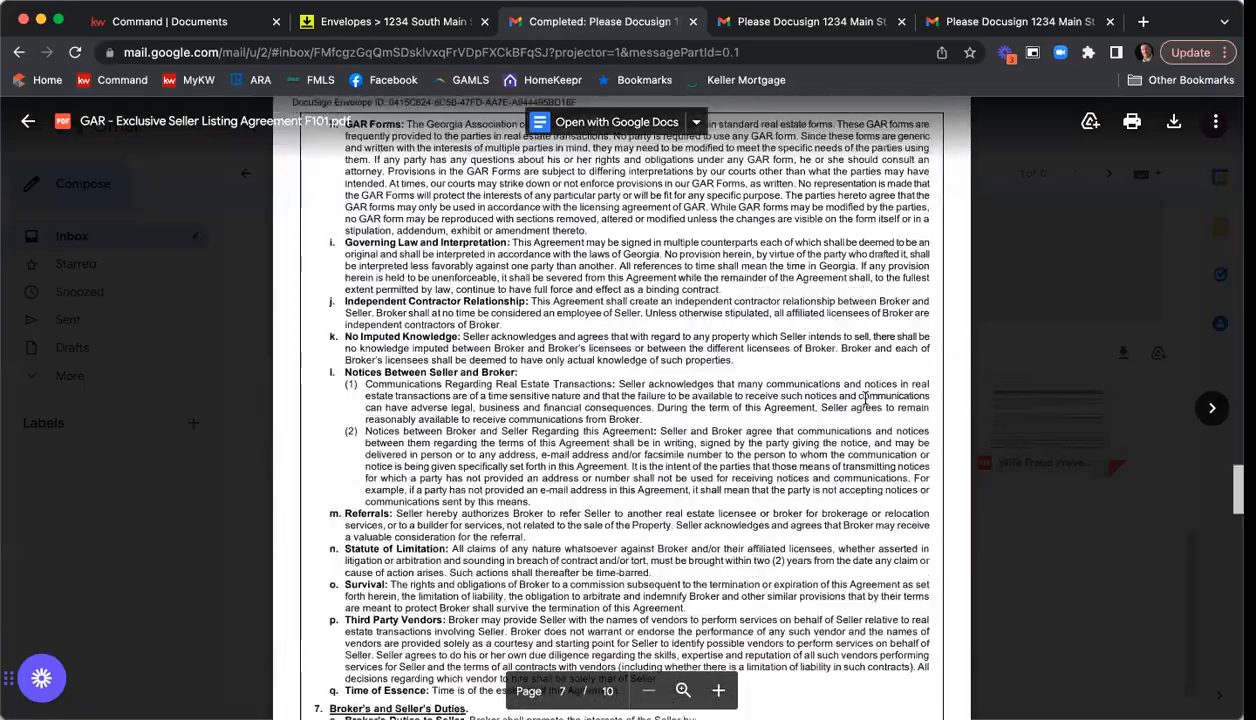
scroll(866, 404, "down", 10)
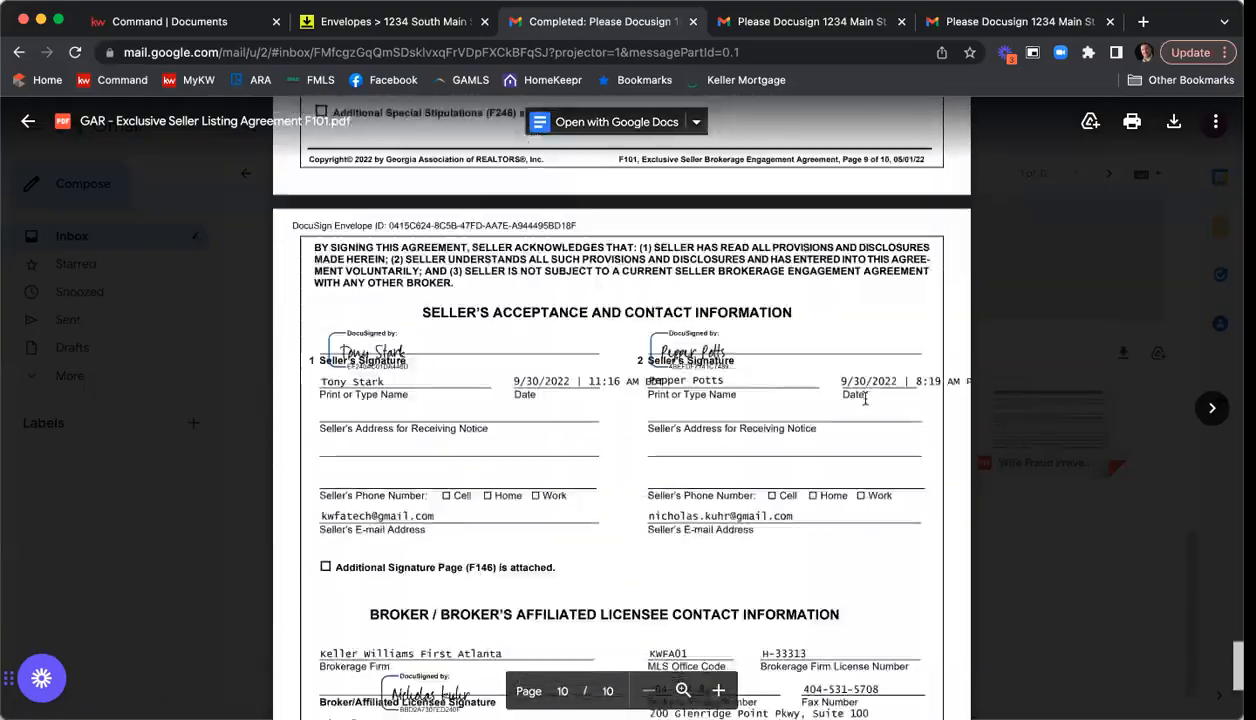
scroll(760, 300, "down", 1)
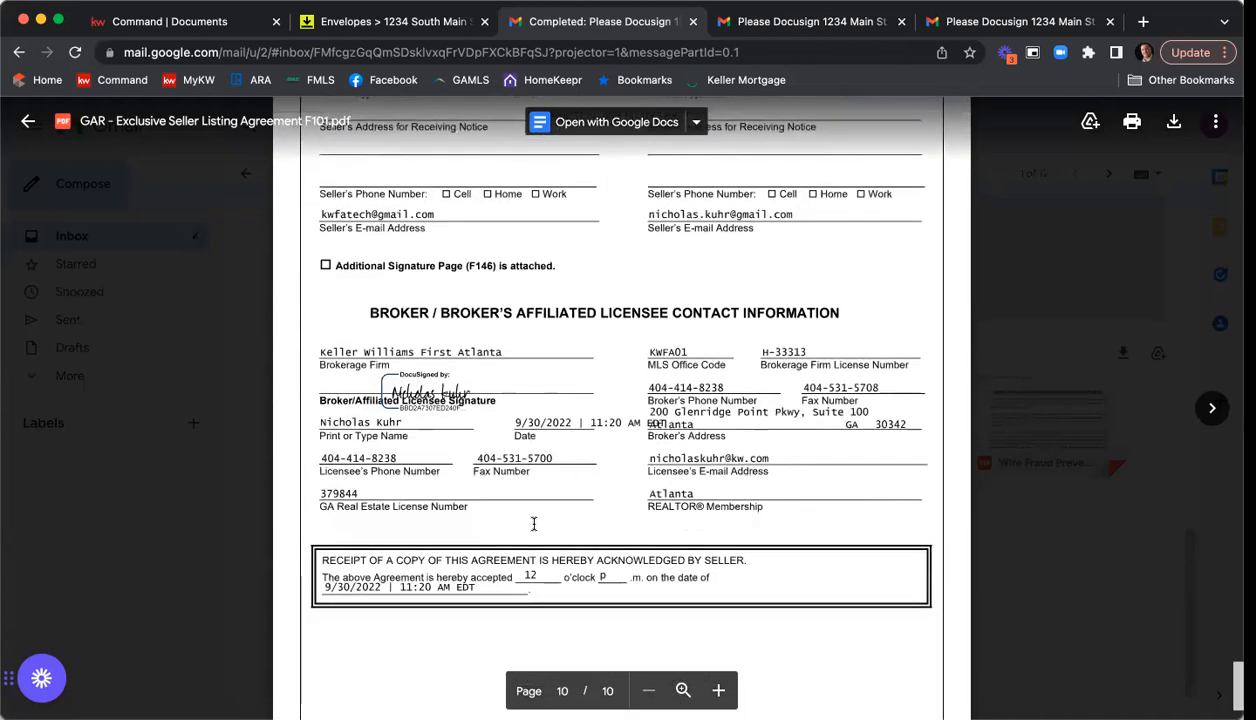
left_click(1092, 357)
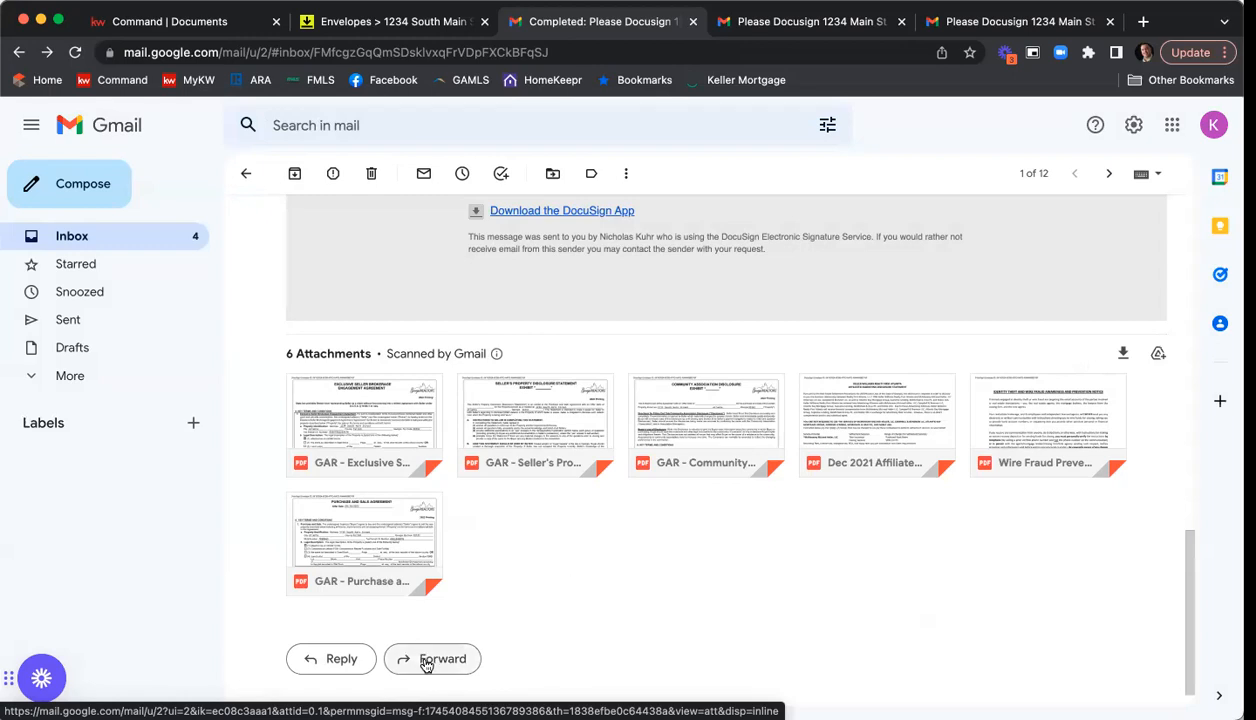
mouse_move(352, 422)
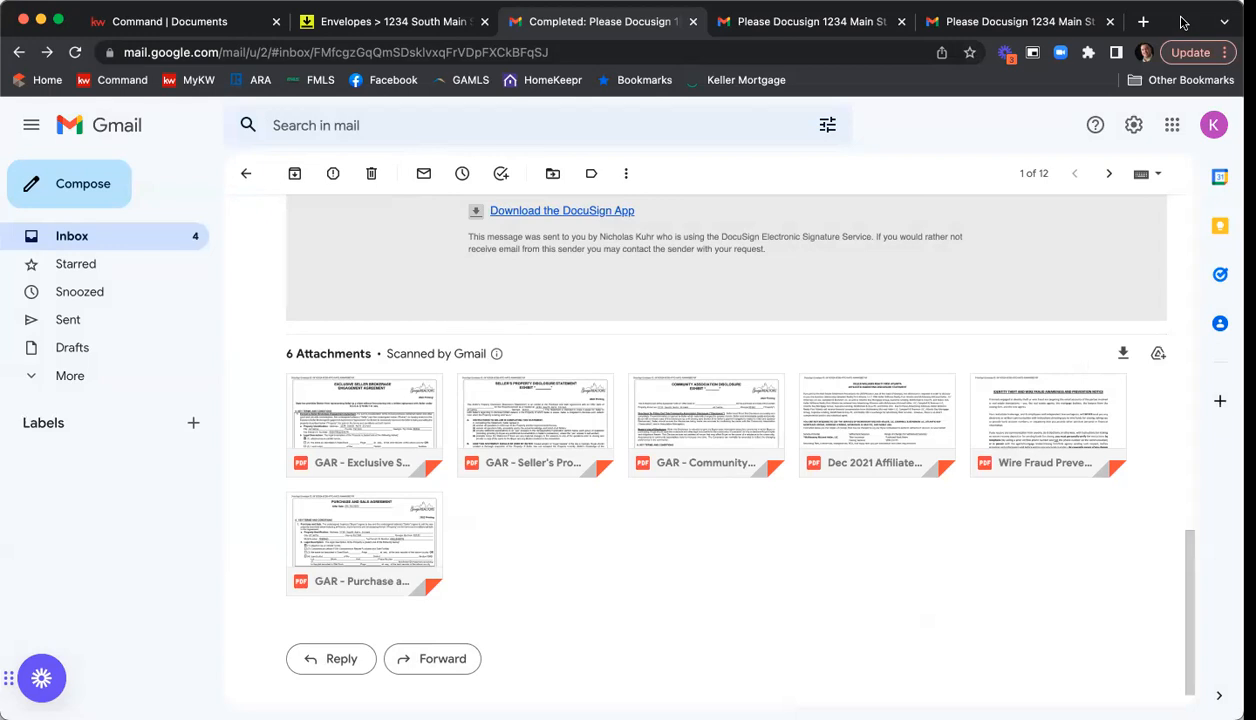
Switch to DocuSign Rooms, refresh the room's envelope status, and review the signed copies among the room's documents.
left_click(470, 26)
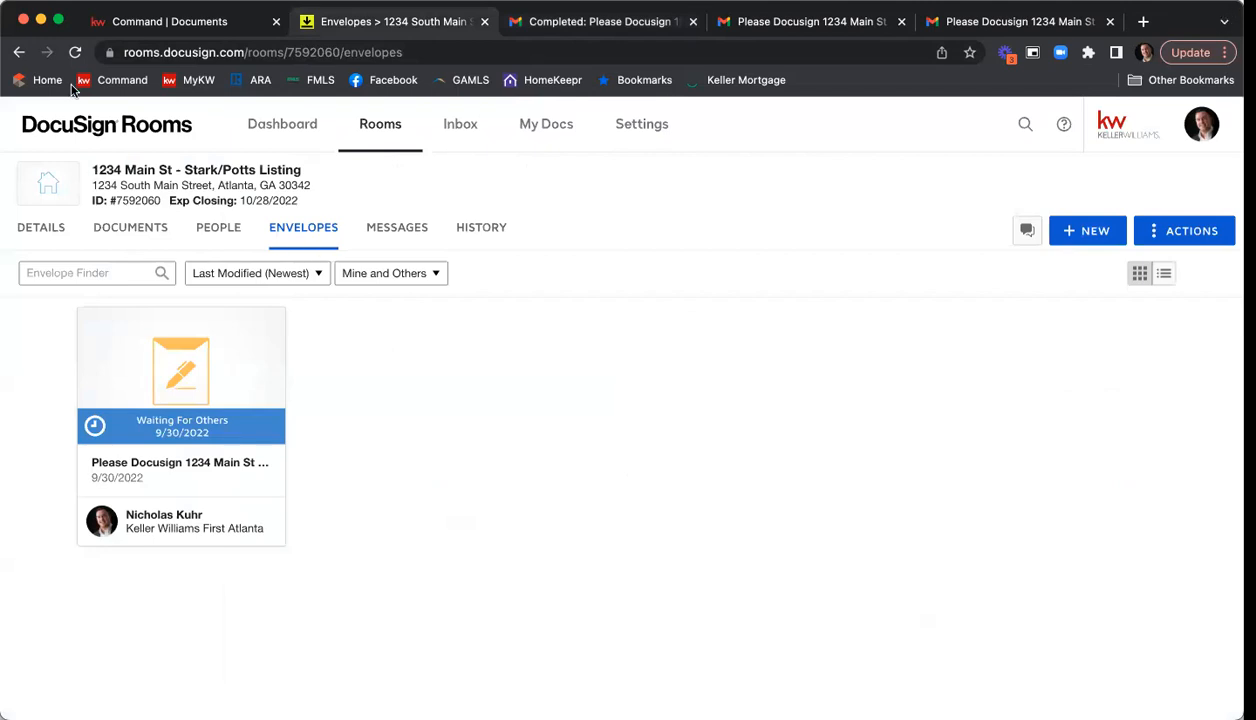
left_click(77, 53)
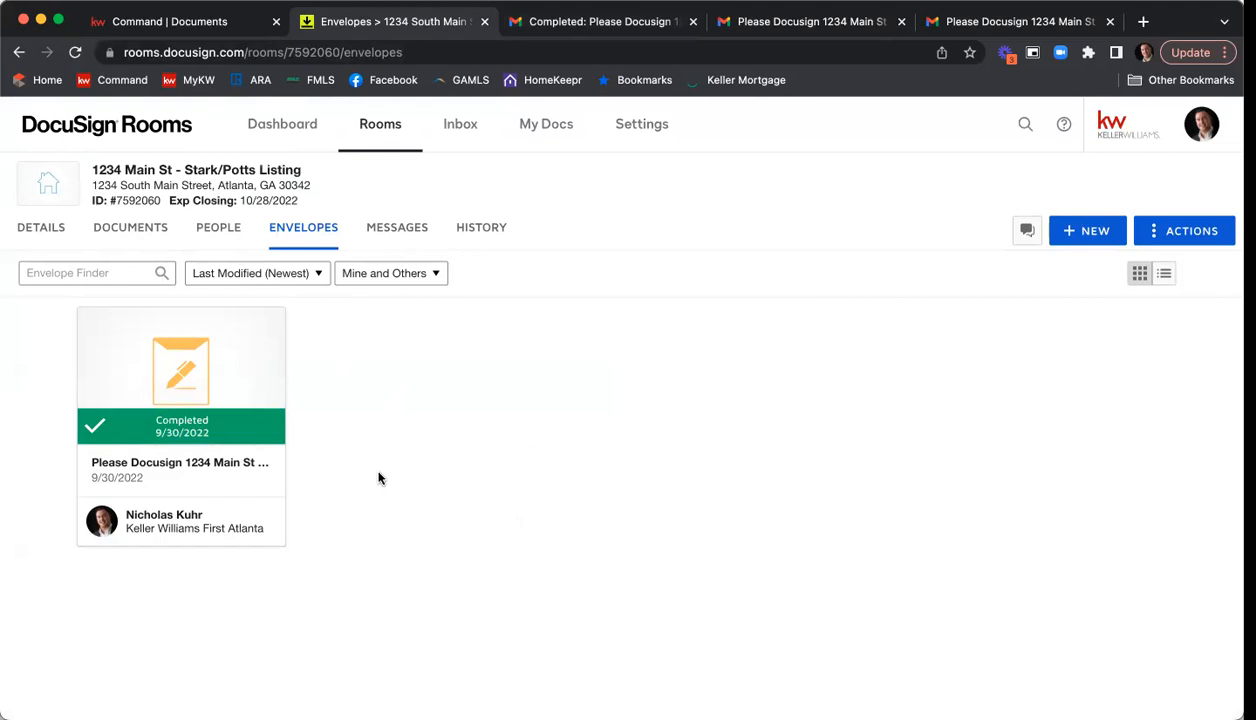
left_click(128, 230)
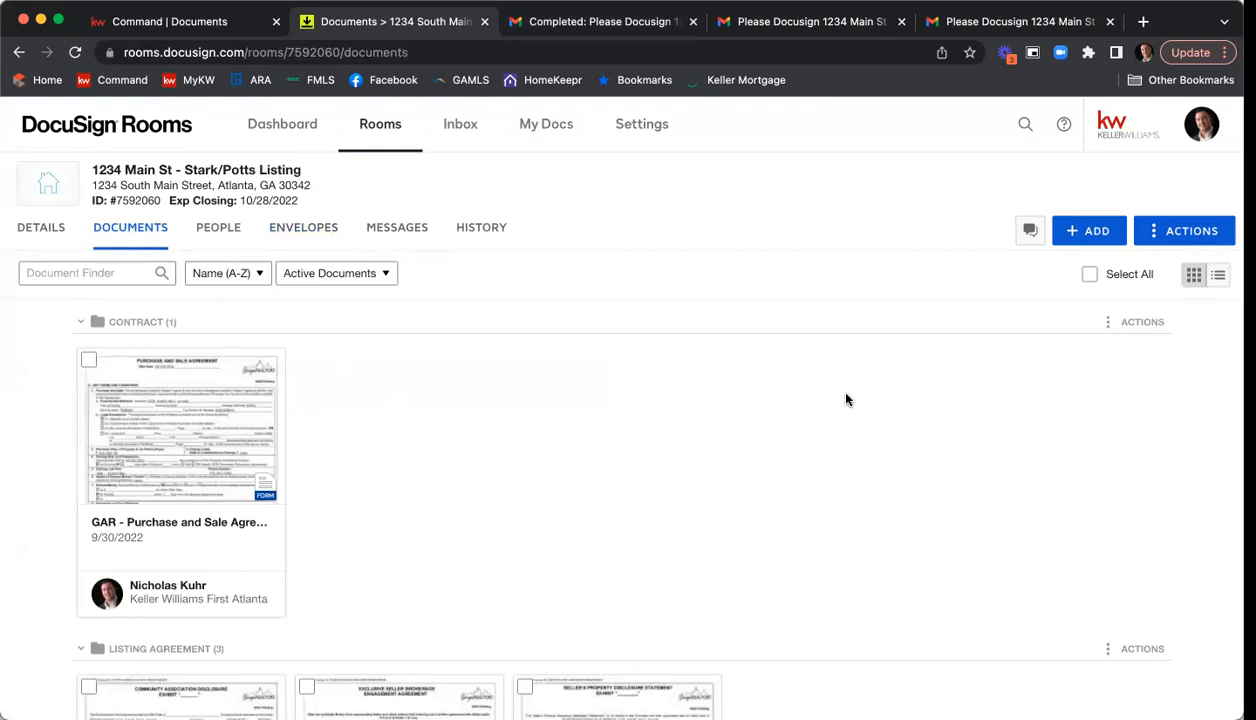
scroll(851, 398, "down", 5)
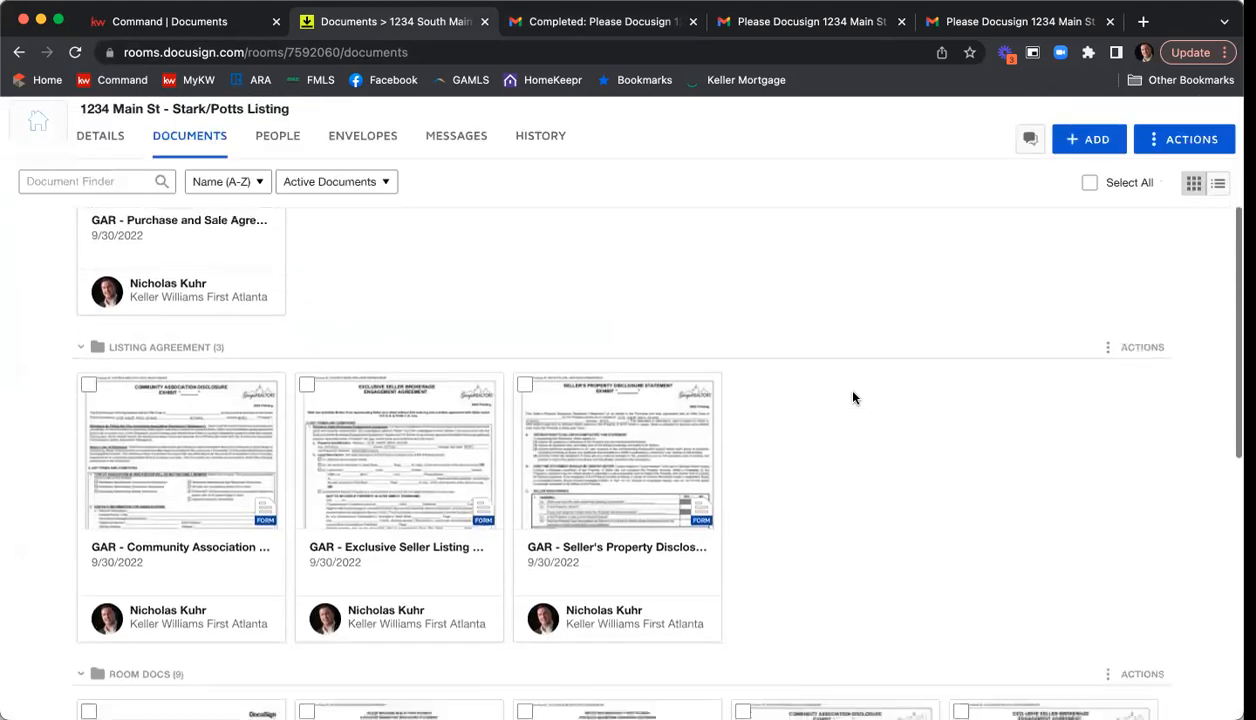
scroll(854, 398, "down", 5)
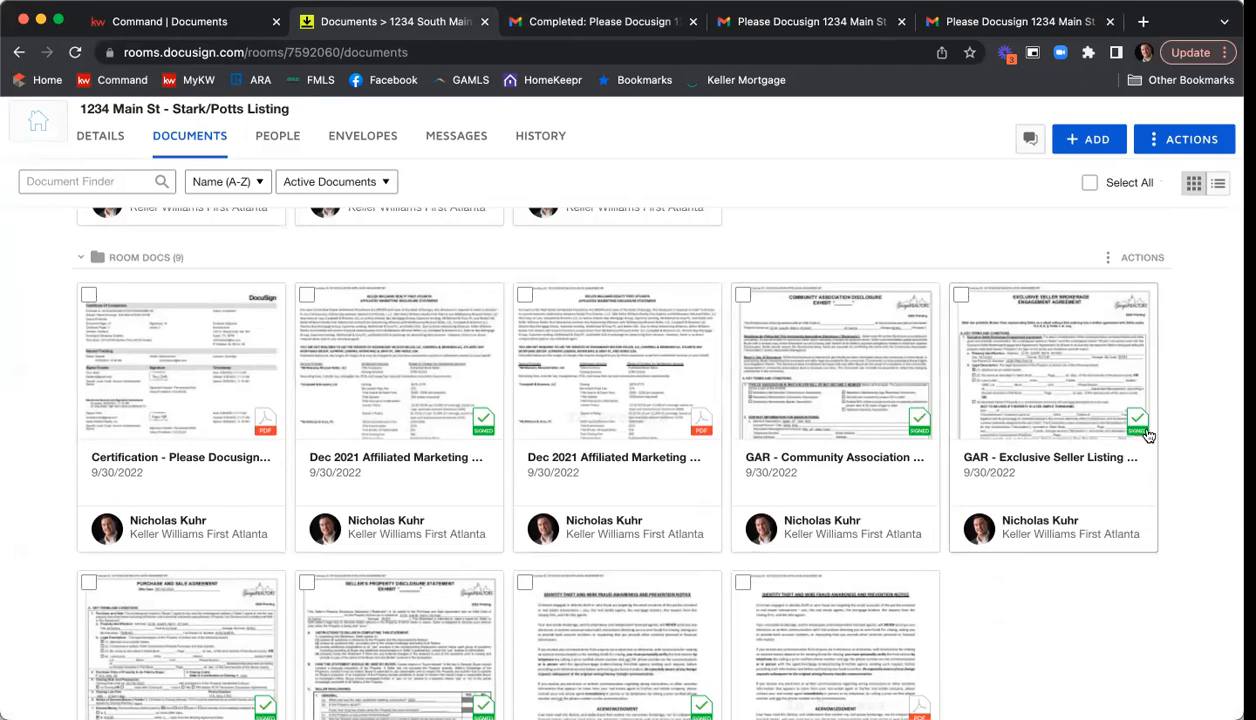
scroll(1108, 456, "down", 4)
scroll(1085, 505, "up", 3)
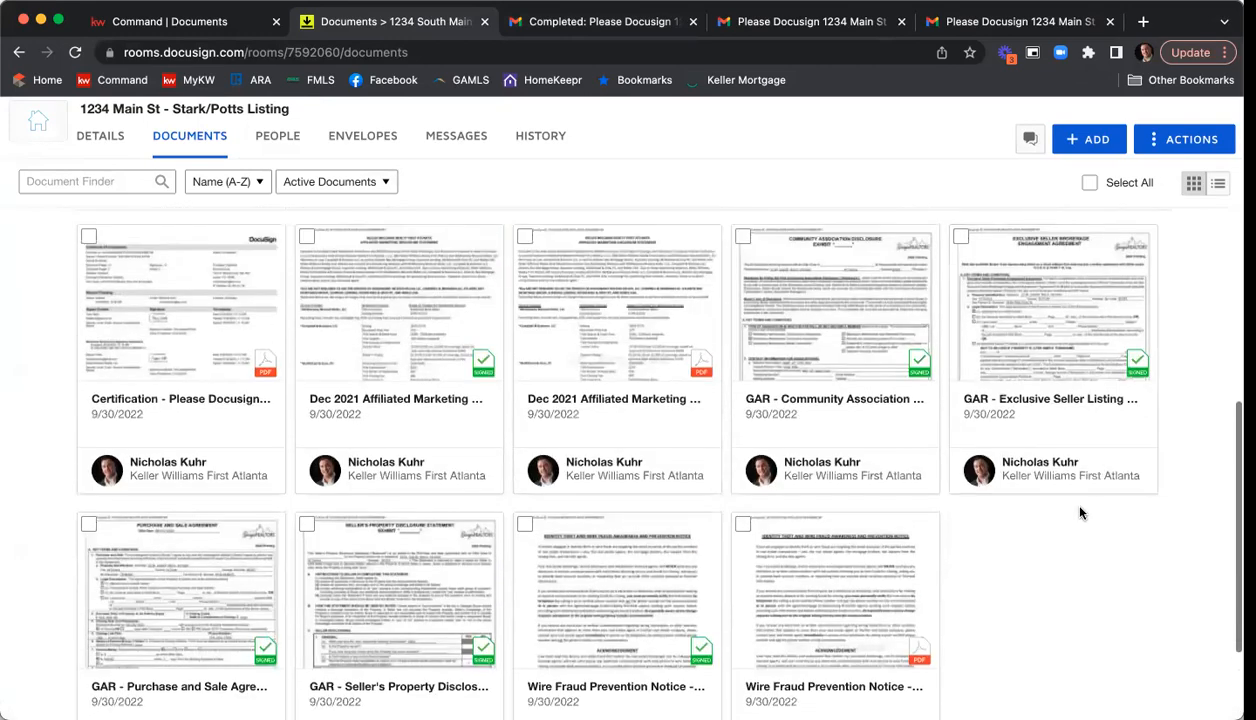
scroll(1088, 512, "up", 3)
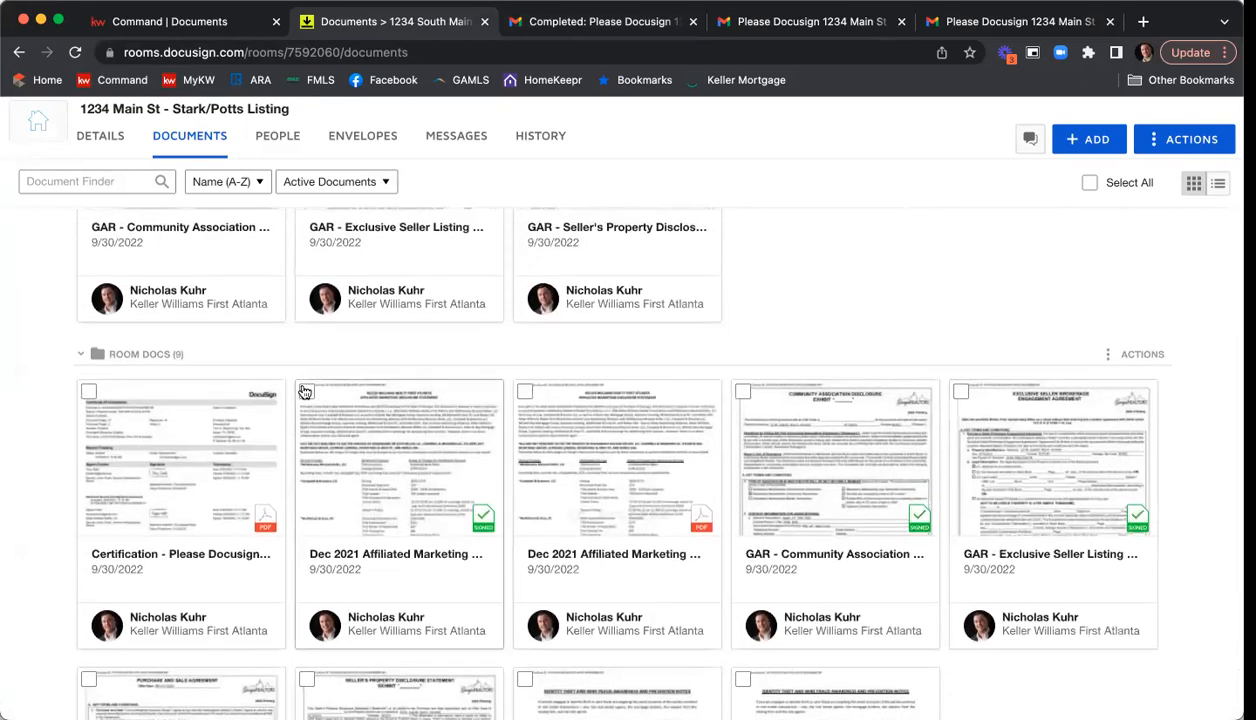
Move the signed marketing agreement, community association, exclusive listing, property disclosure and wire fraud documents to the current room's Listing Agreement folder.
left_click(306, 391)
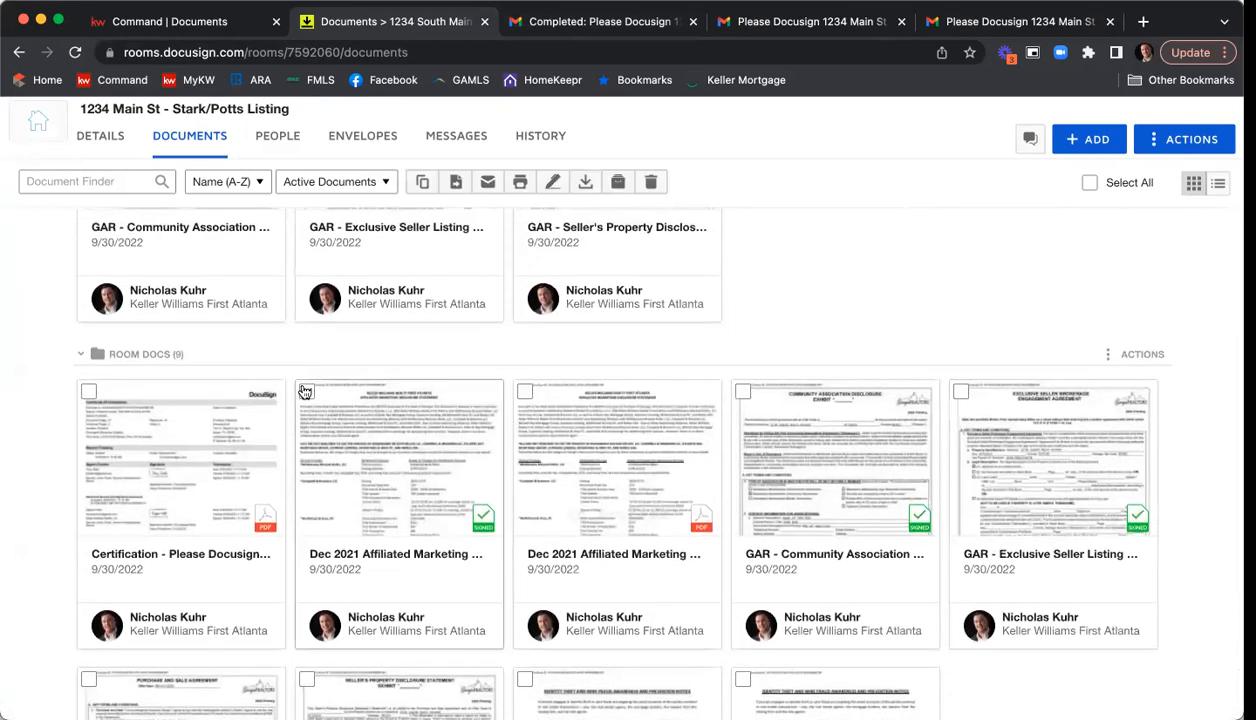
left_click(741, 392)
left_click(961, 392)
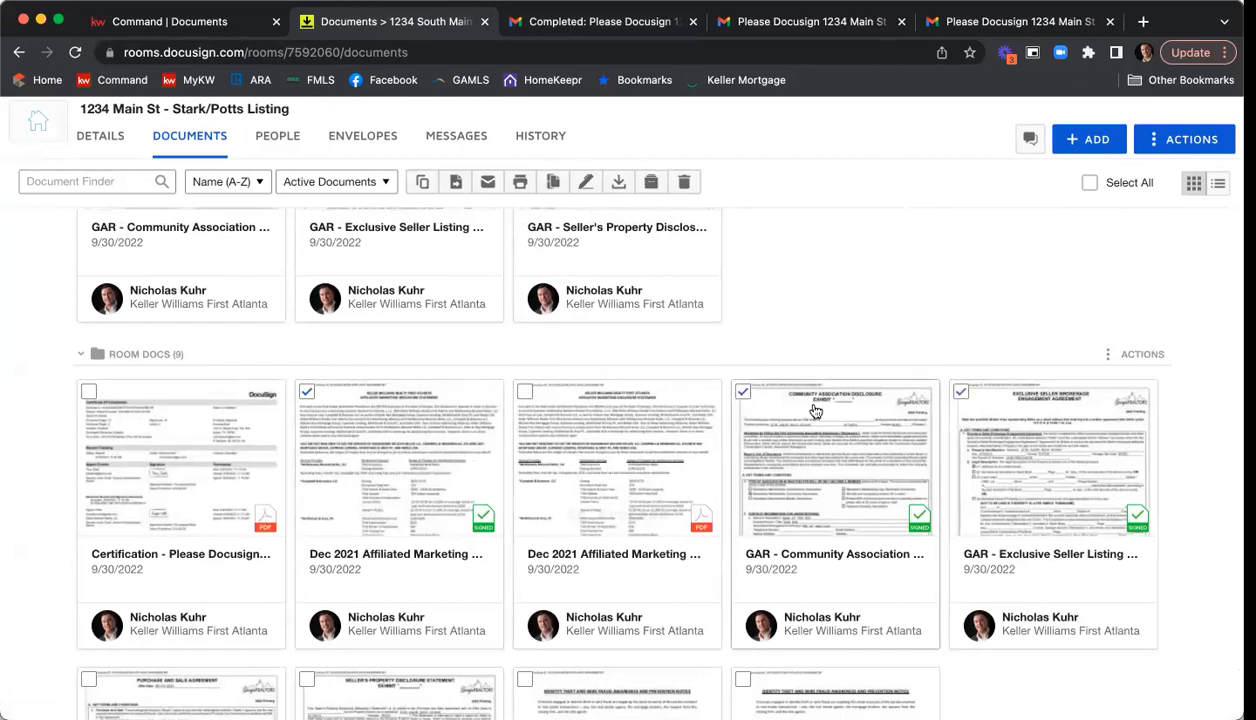
scroll(820, 348, "down", 3)
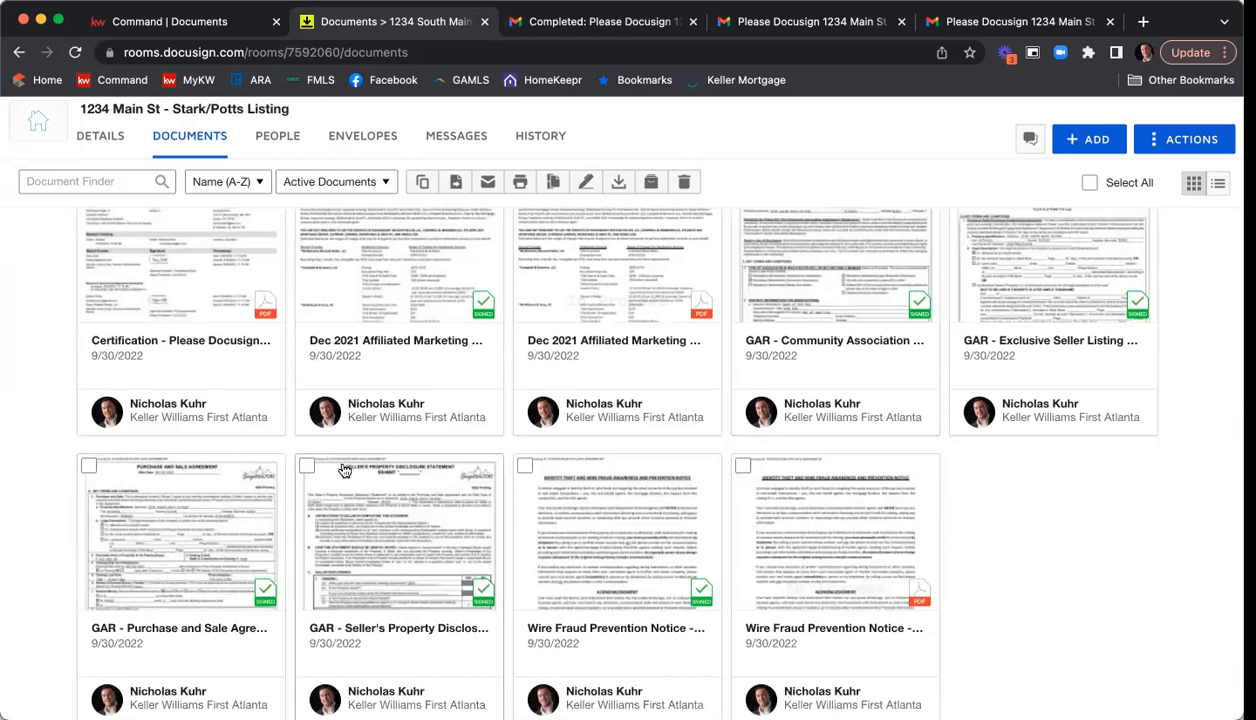
left_click(311, 470)
left_click(521, 469)
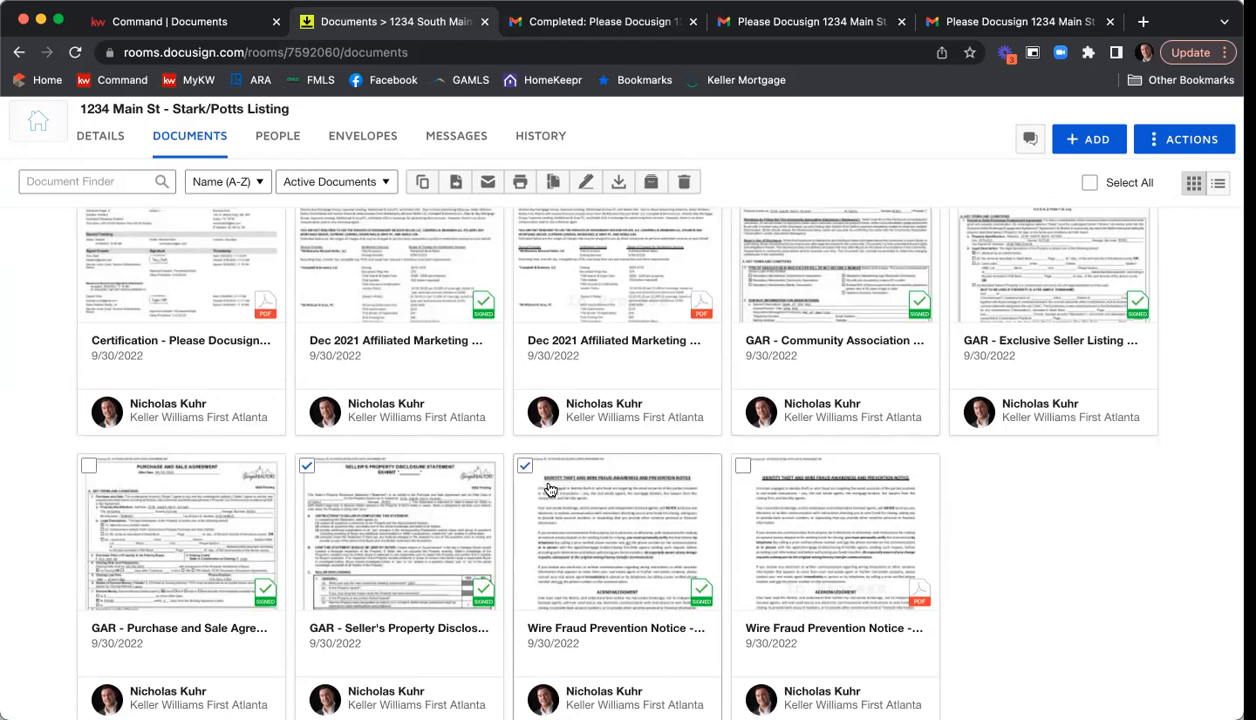
scroll(463, 189, "down", 1)
left_click(456, 184)
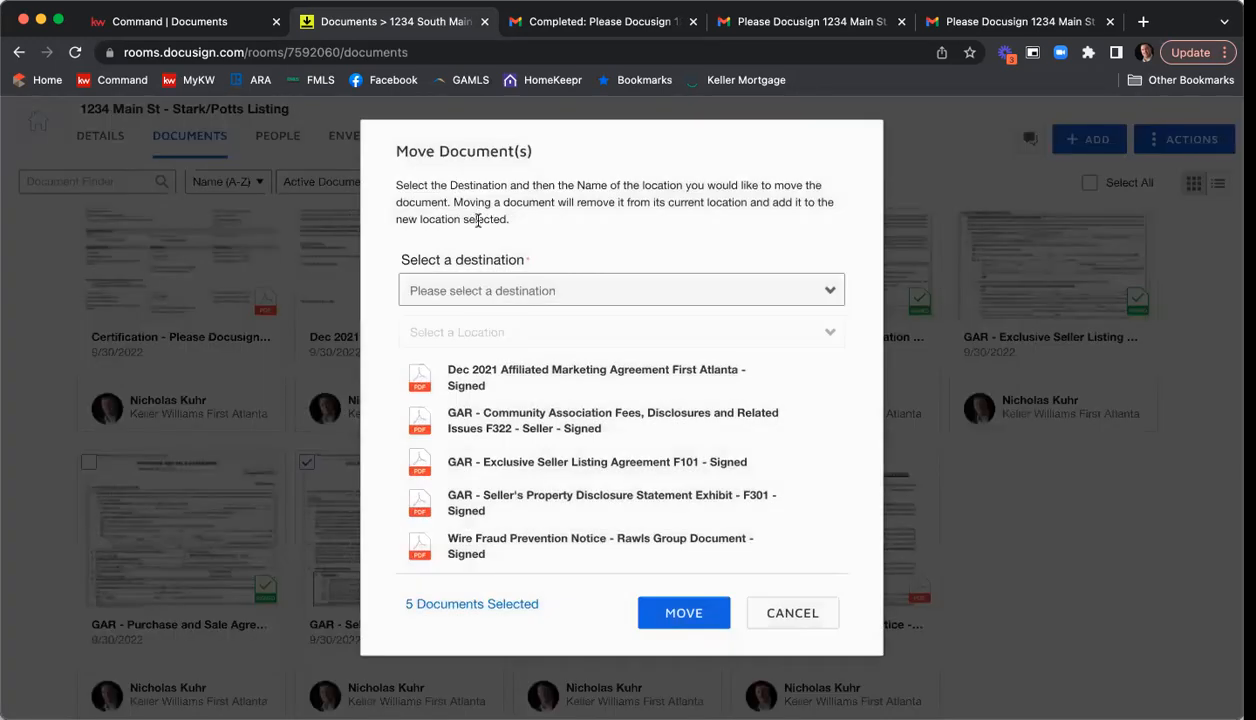
left_click(474, 292)
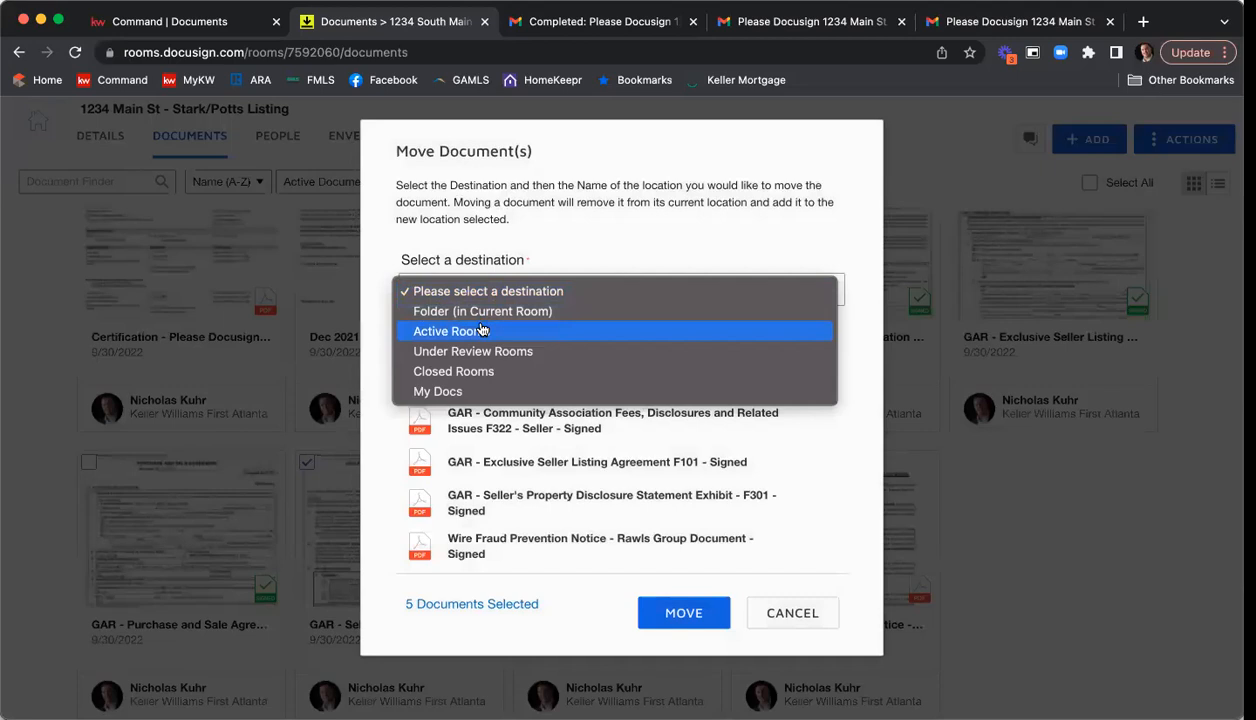
left_click(482, 311)
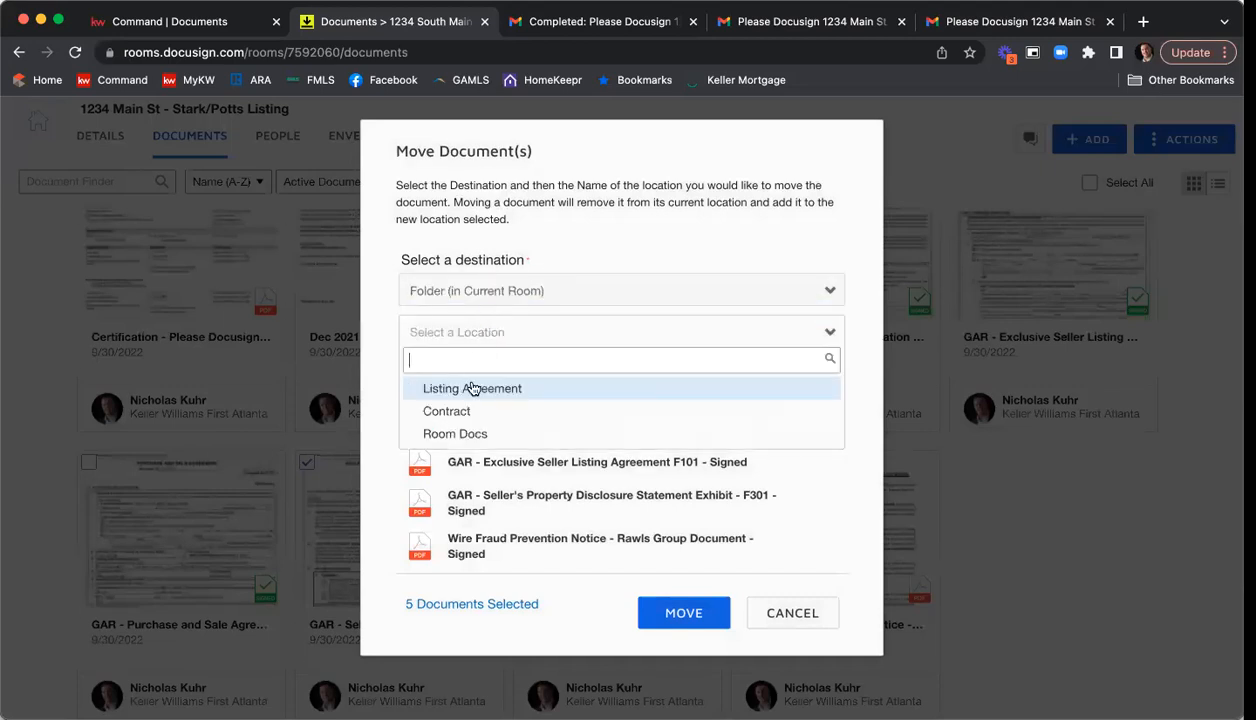
left_click(472, 389)
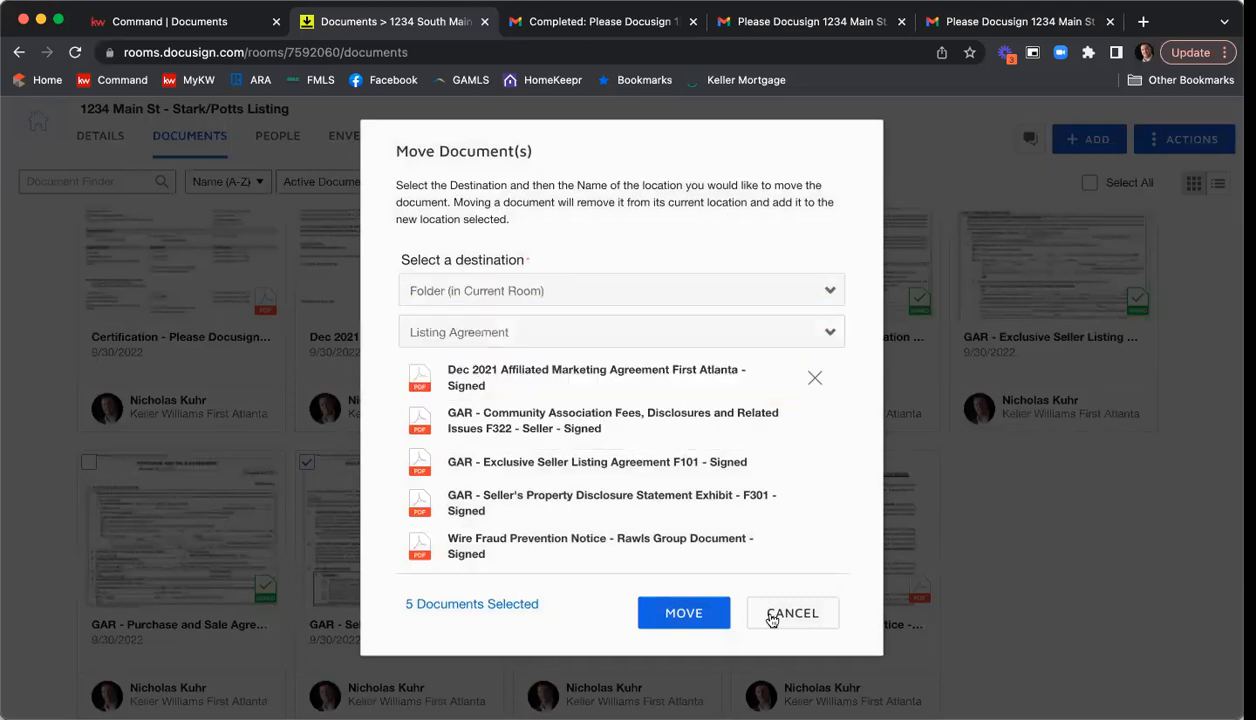
left_click(681, 616)
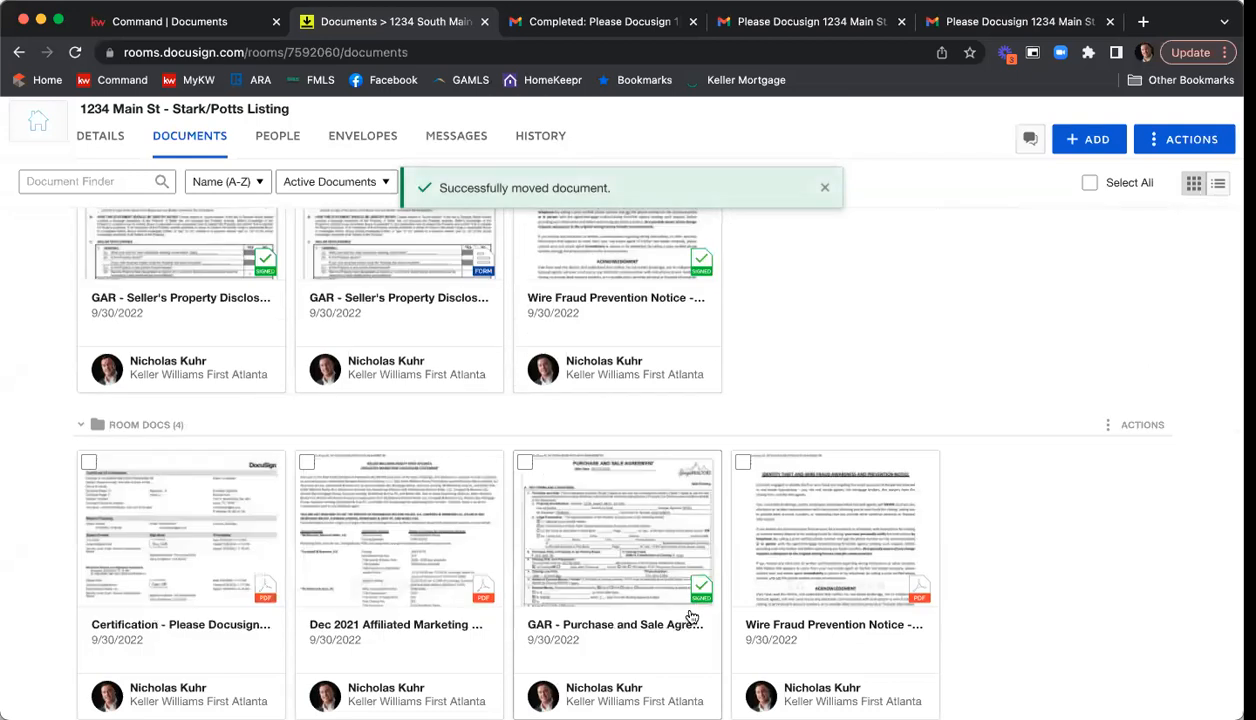
Move the signed GAR Purchase and Sale Agreement F201 from Room Docs to the Contract folder in the current room.
scroll(969, 436, "down", 2)
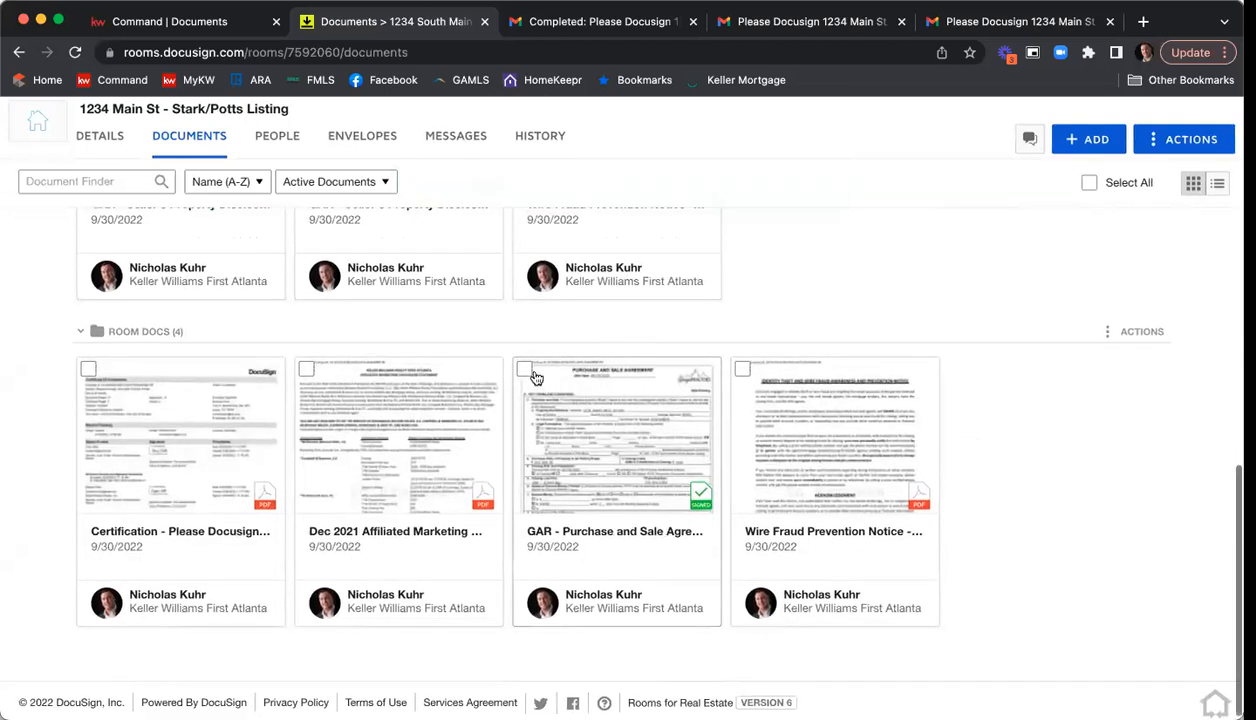
left_click(525, 371)
scroll(595, 405, "up", 2)
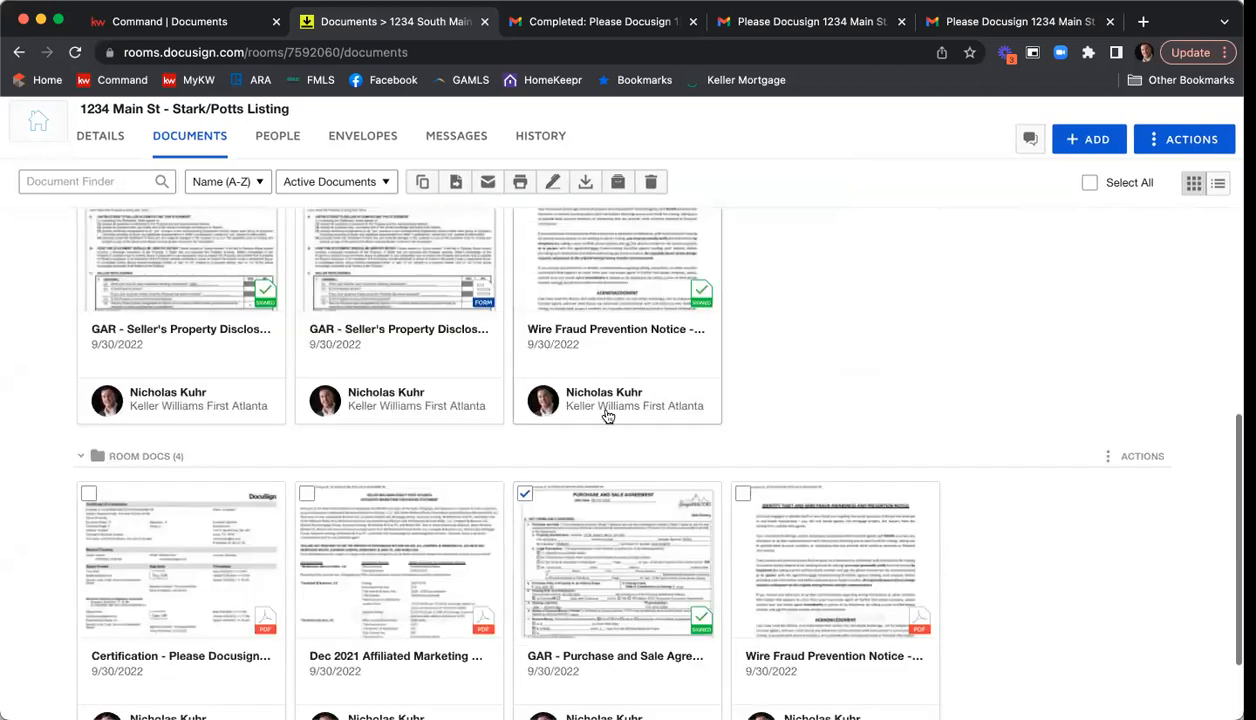
left_click(455, 181)
left_click(530, 291)
left_click(516, 311)
left_click(507, 330)
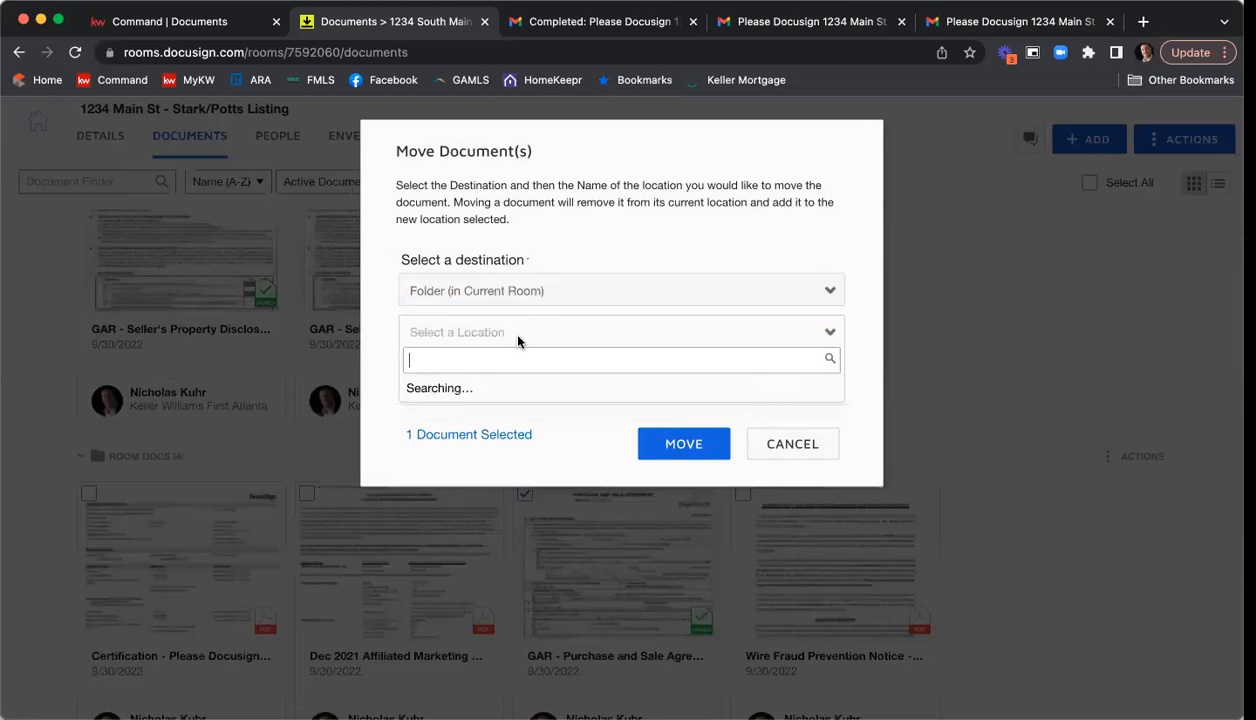
left_click(499, 412)
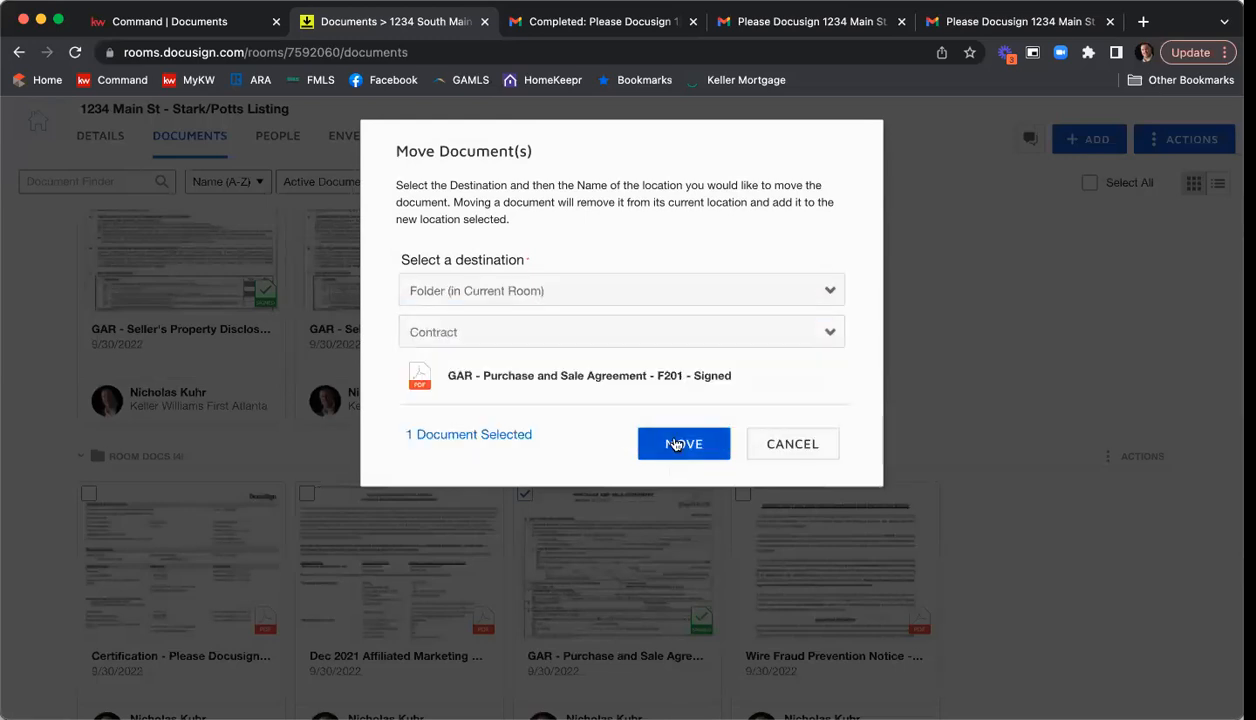
left_click(676, 444)
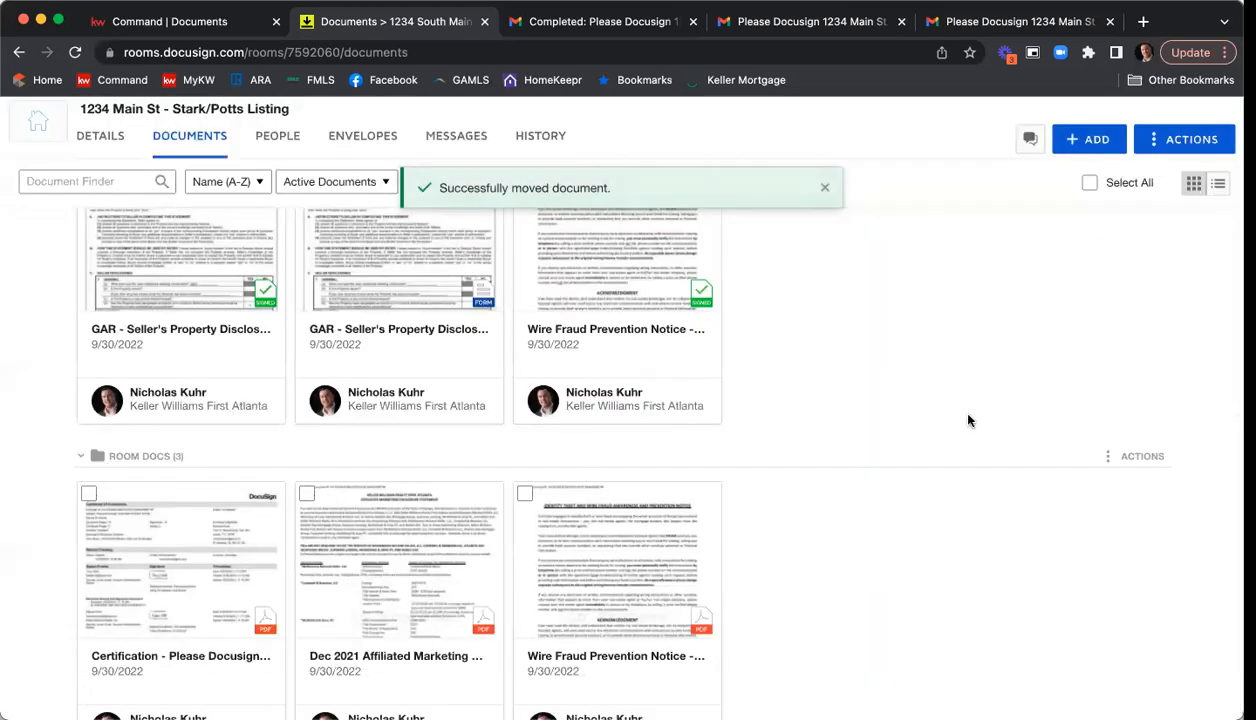
scroll(968, 420, "up", 5)
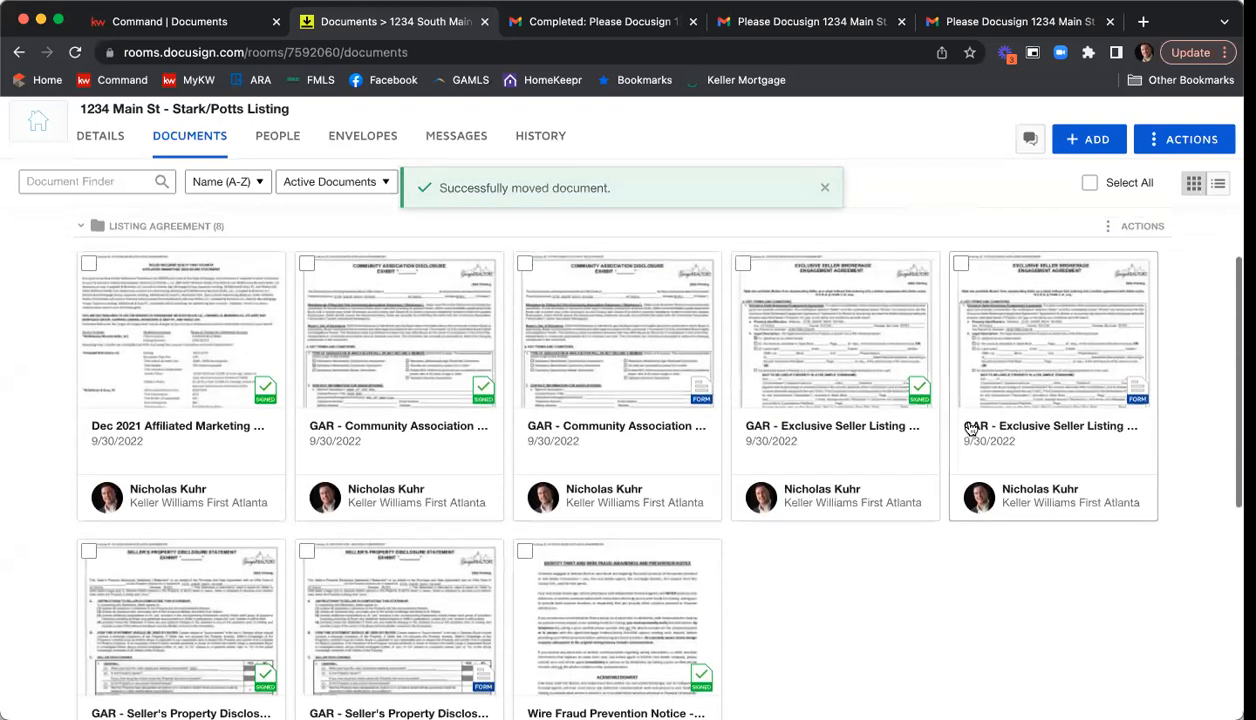
scroll(970, 428, "up", 5)
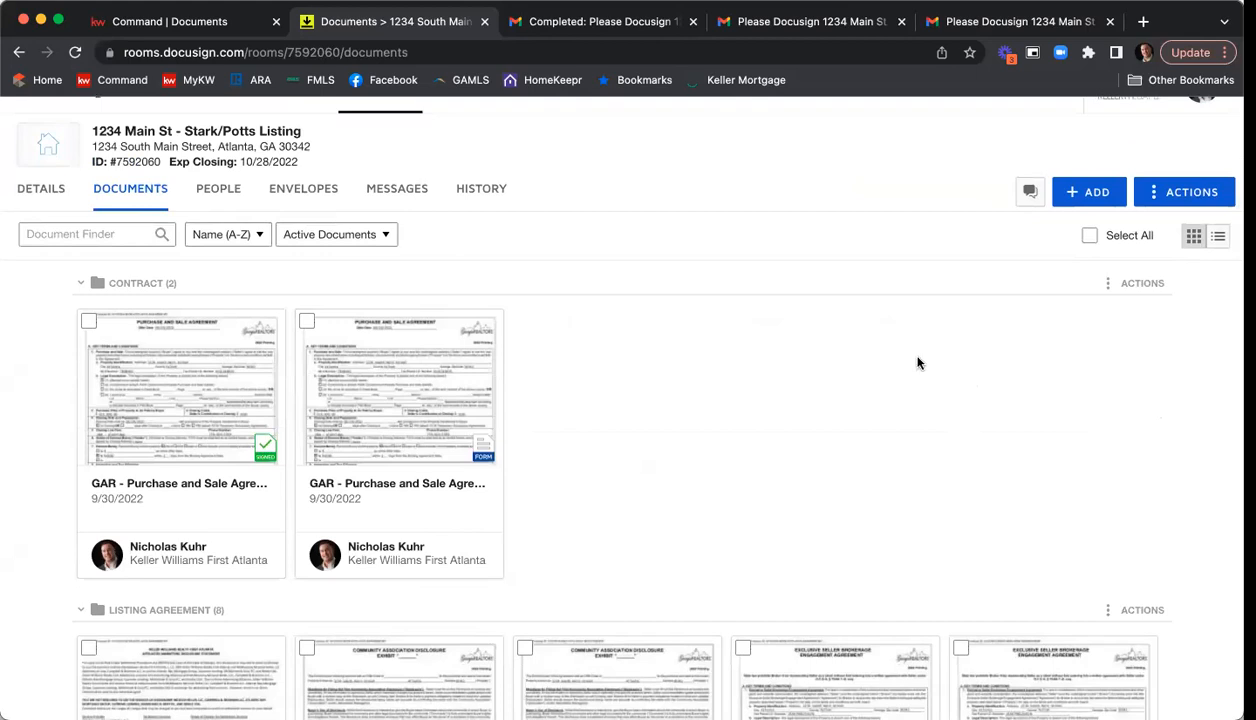
scroll(157, 353, "down", 1)
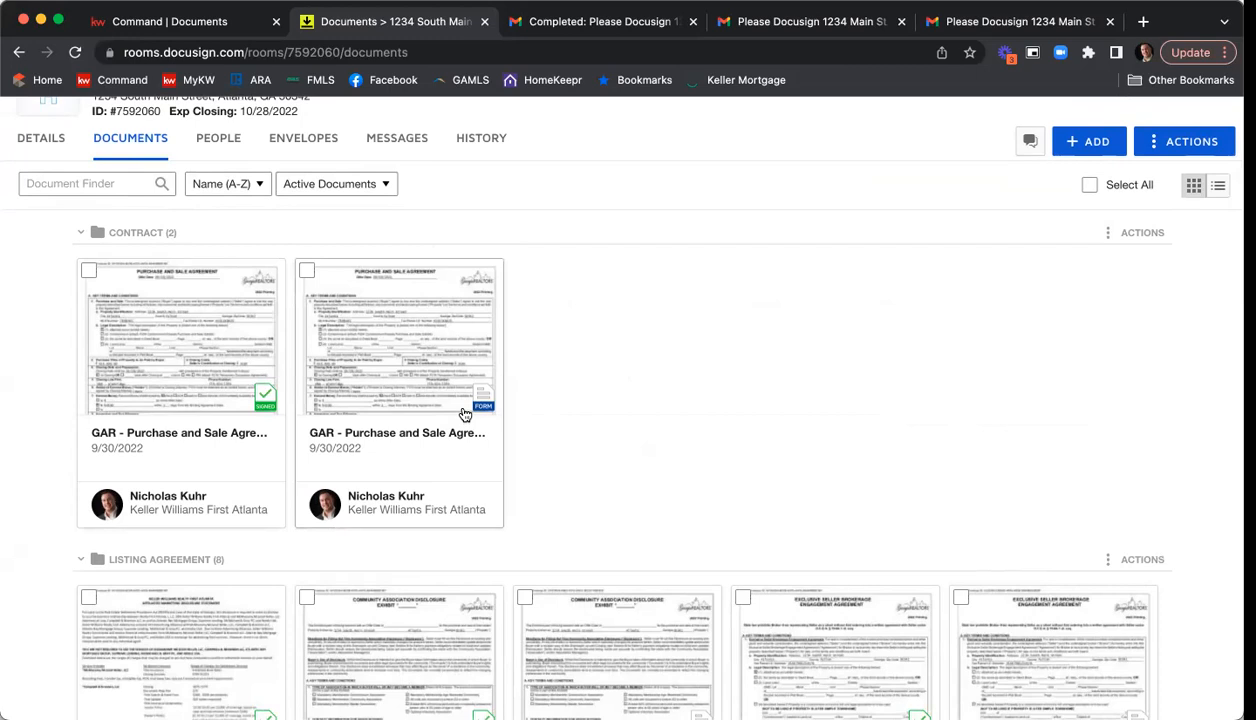
left_click(1088, 143)
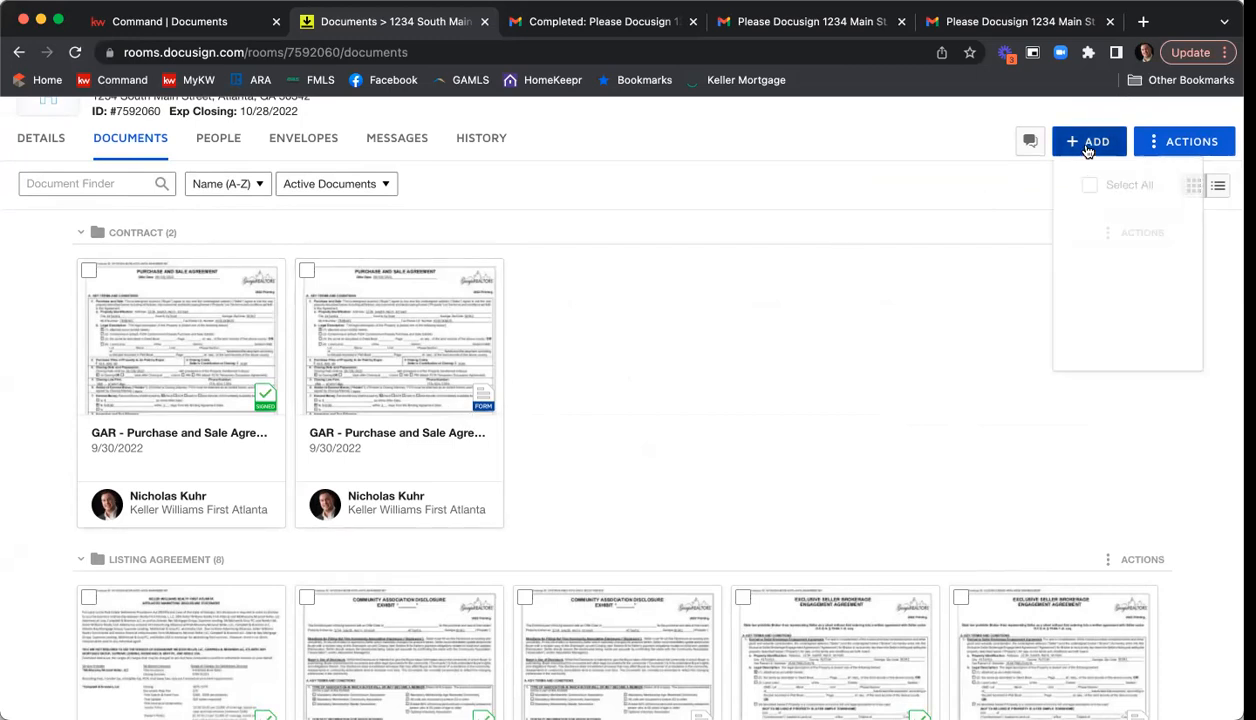
left_click(824, 229)
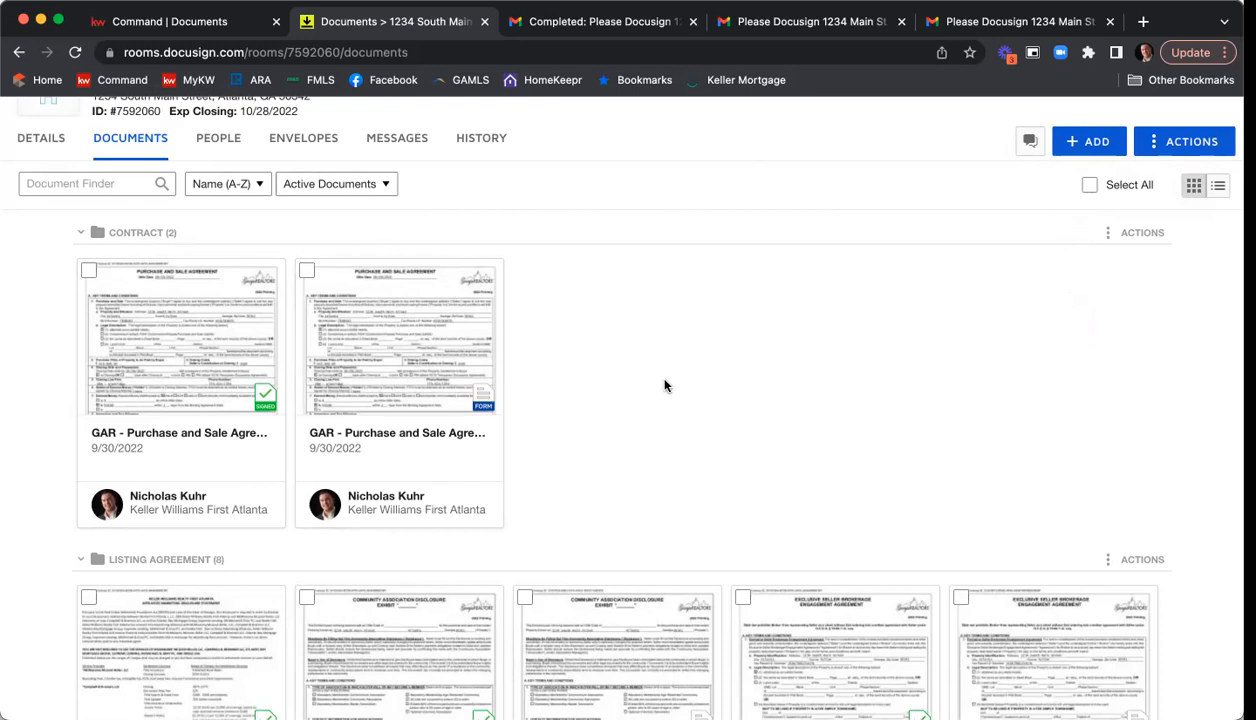
Switch to KW Command, reload the listing's documents, and set DocuSign as the attachment source with Listing Agreement as the working folder.
left_click(165, 21)
left_click(74, 53)
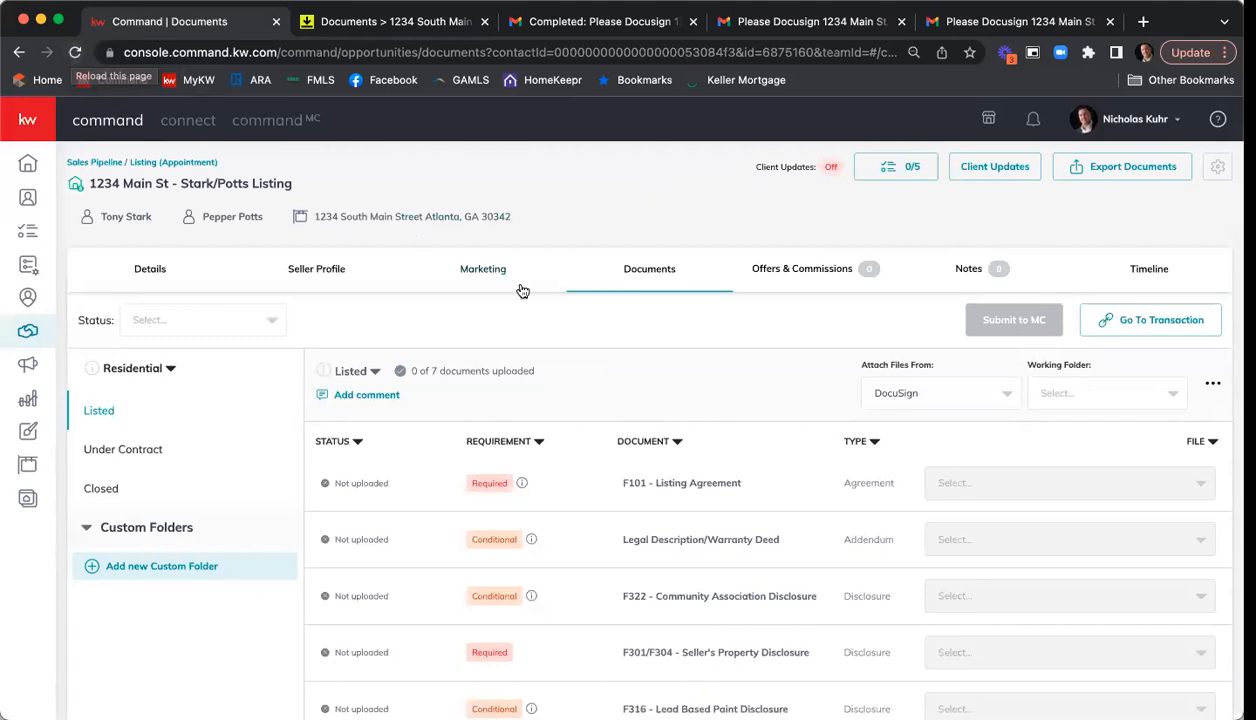
scroll(548, 296, "down", 2)
scroll(548, 296, "down", 1)
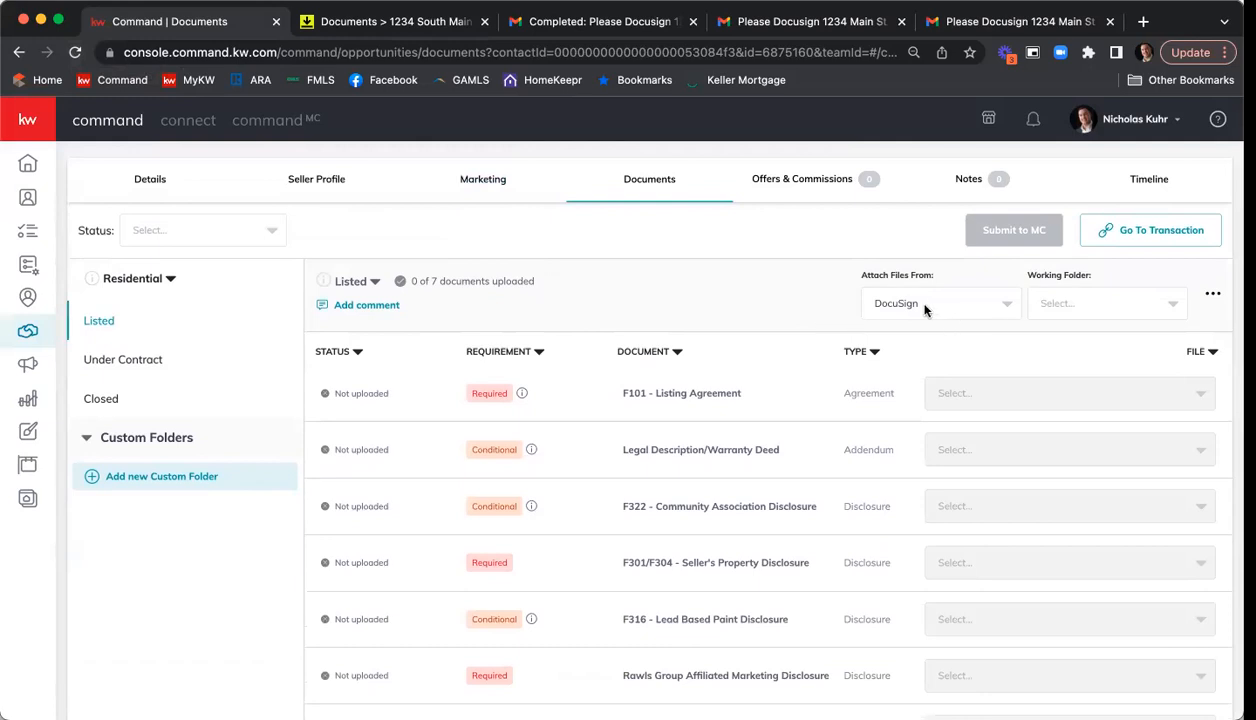
left_click(1007, 306)
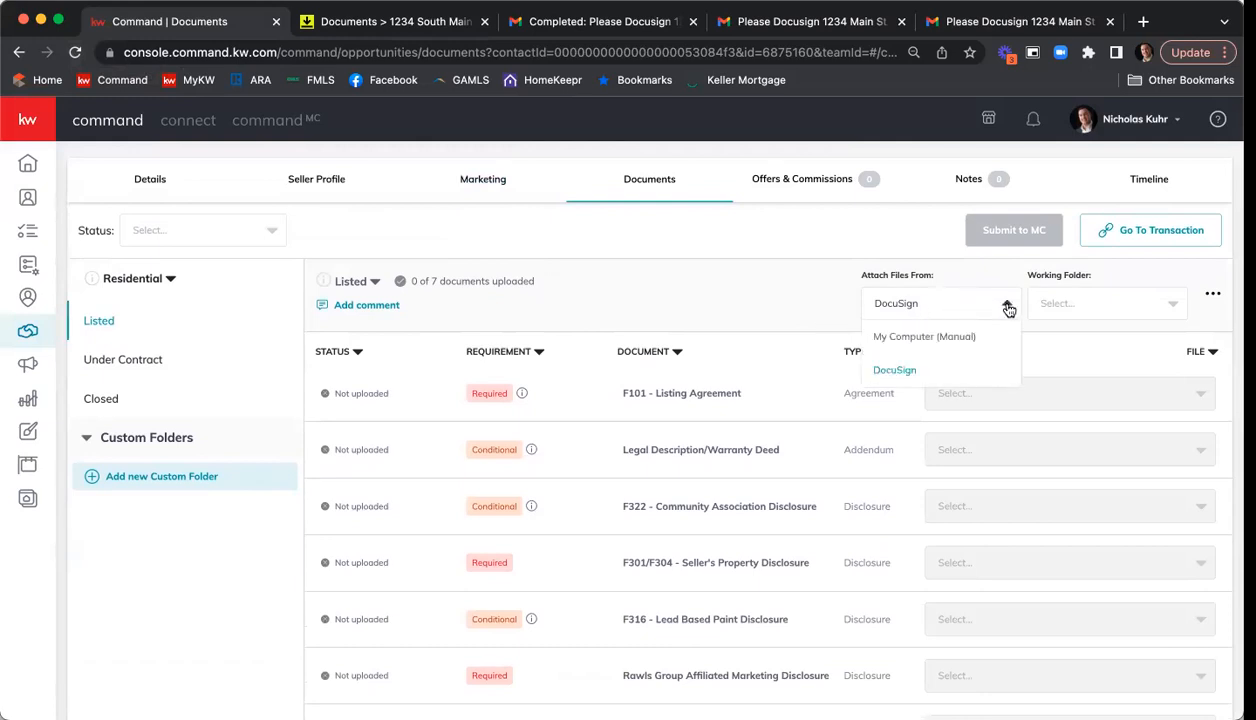
left_click(909, 372)
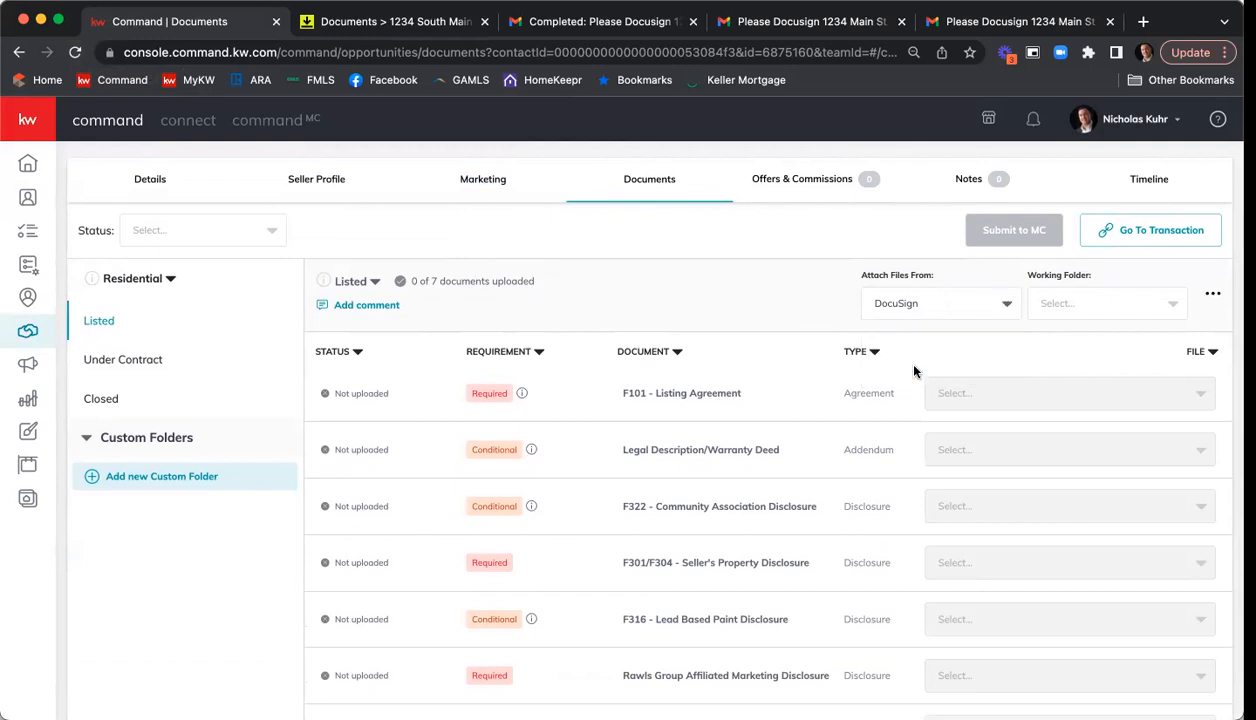
left_click(1146, 309)
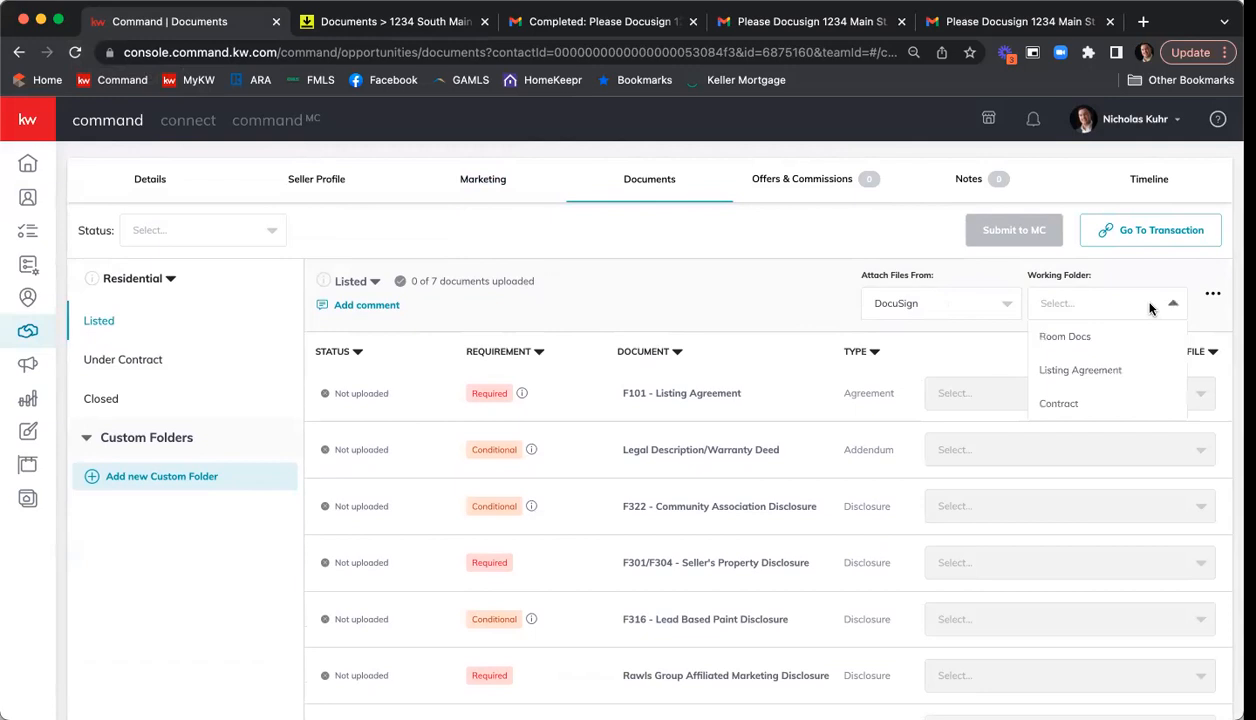
left_click(1106, 372)
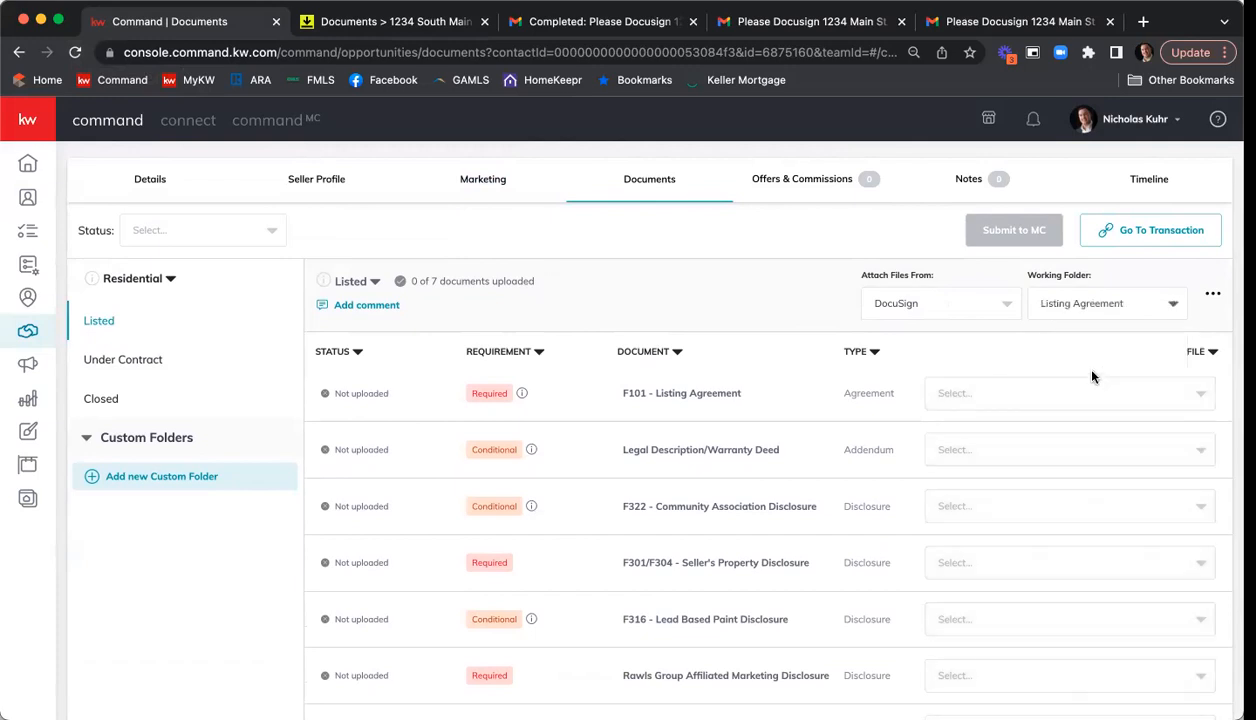
Attach the signed GAR Exclusive Seller Listing Agreement F101 to the F101 - Listing Agreement requirement.
scroll(790, 273, "down", 1)
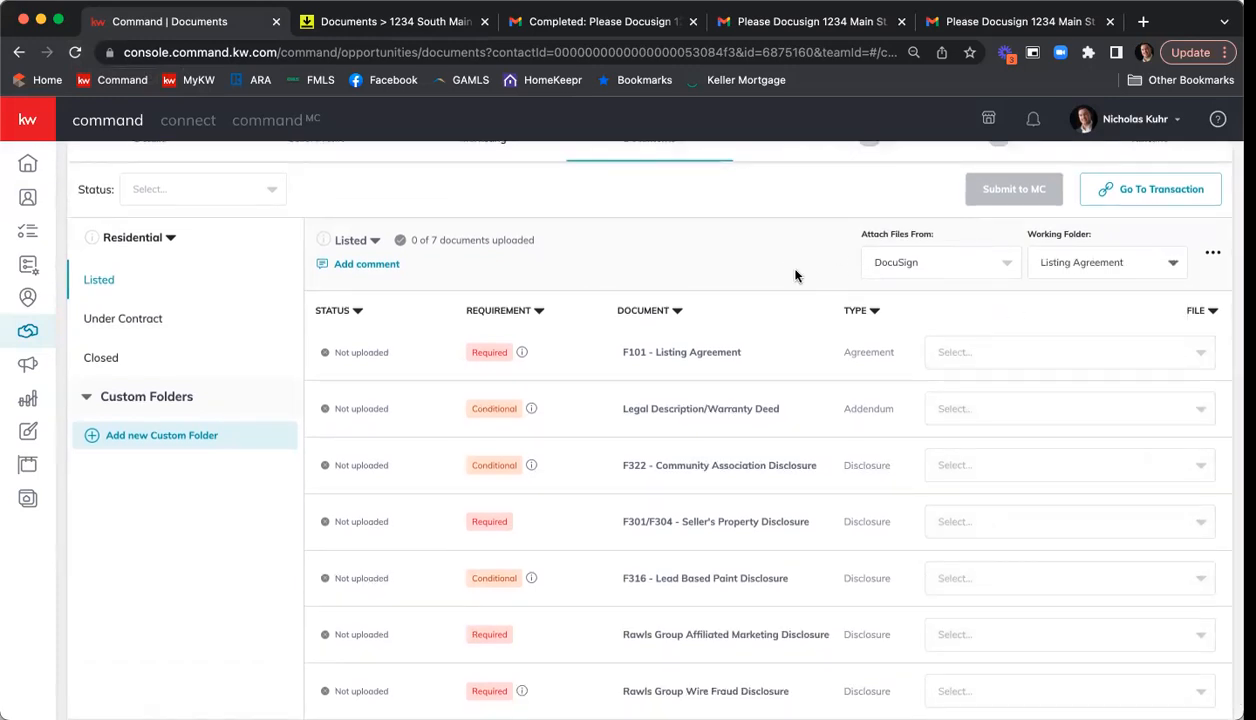
left_click(1041, 361)
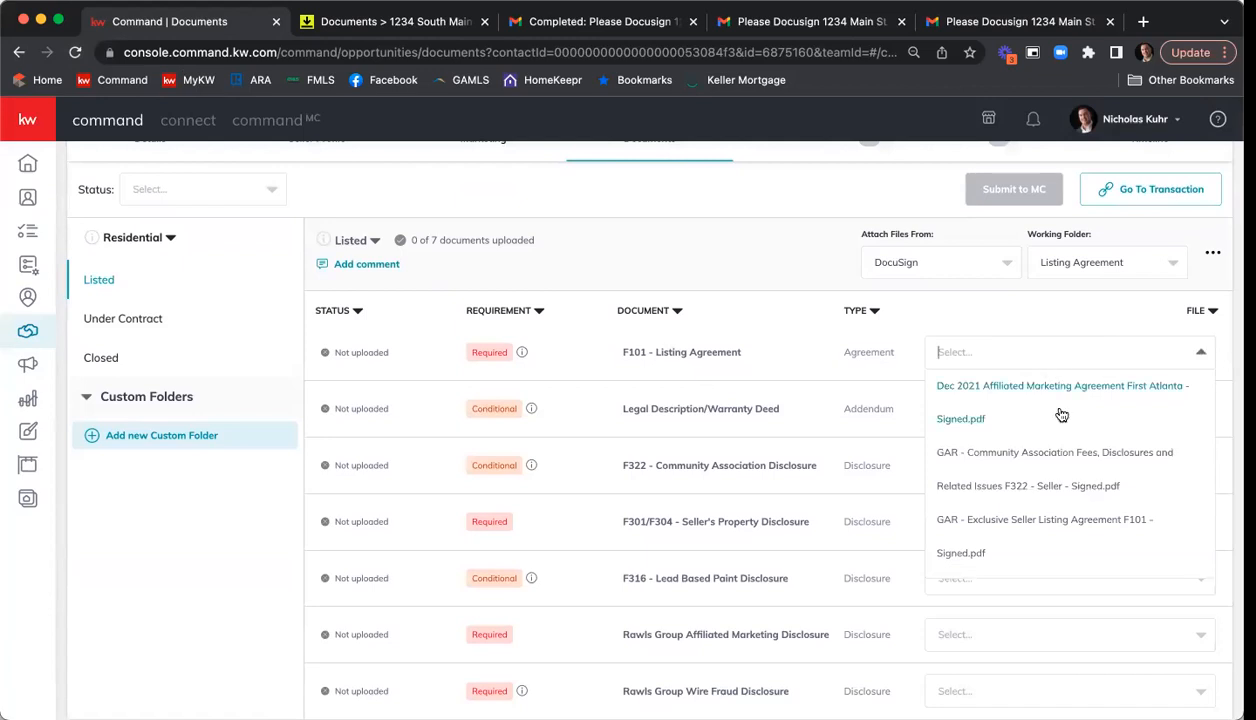
scroll(1063, 428, "down", 1)
scroll(1063, 428, "down", 1)
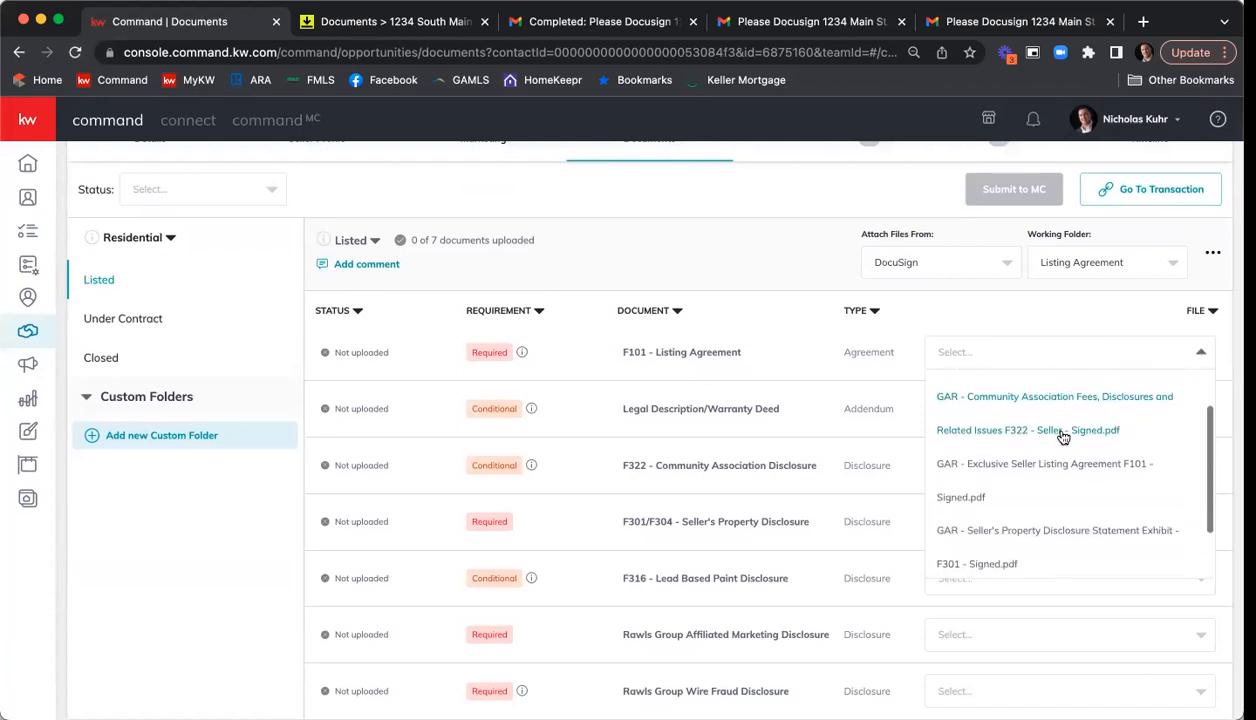
left_click(981, 479)
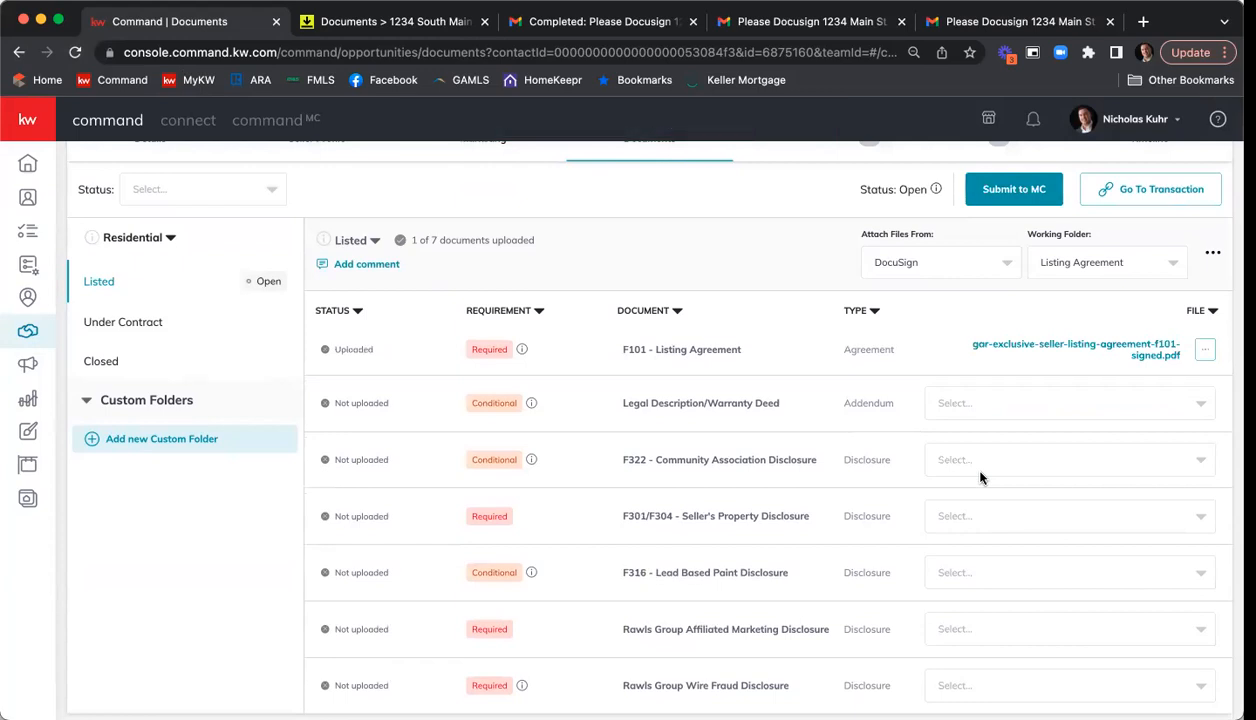
Attach the signed GAR F322 to the Community Association Disclosure and the signed GAR F301 to the Seller's Property Disclosure requirement.
scroll(1010, 465, "down", 1)
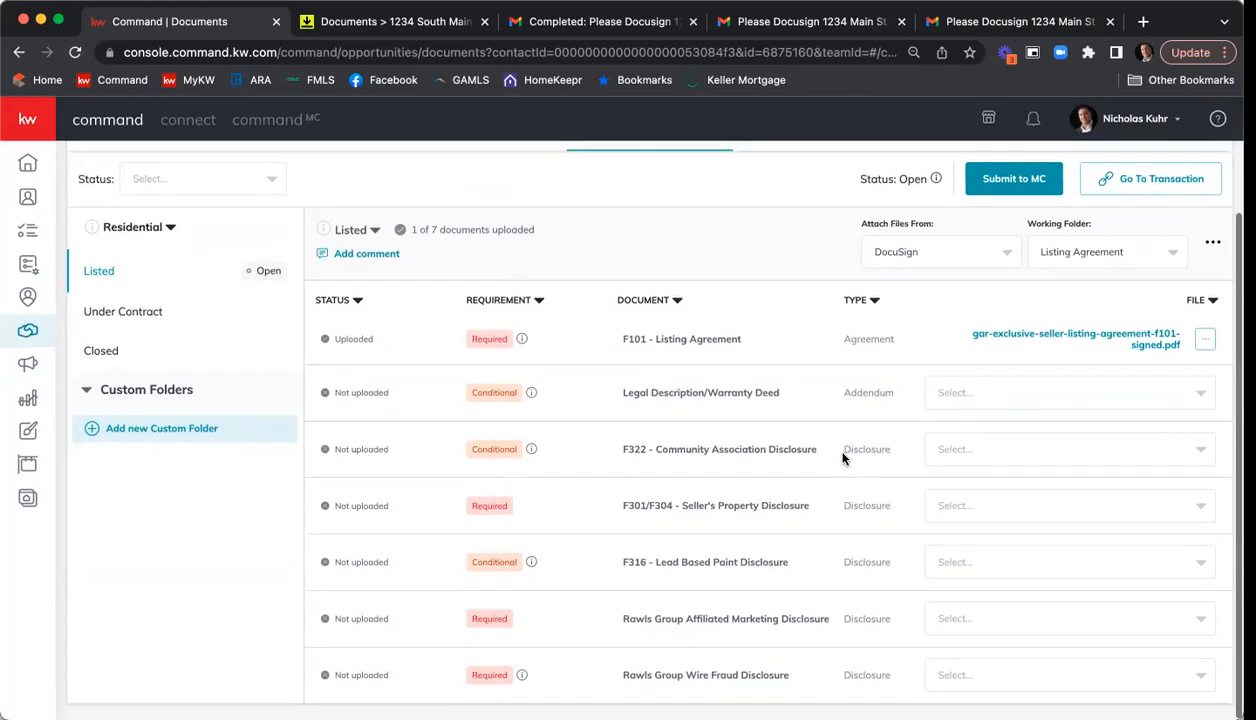
left_click(1049, 458)
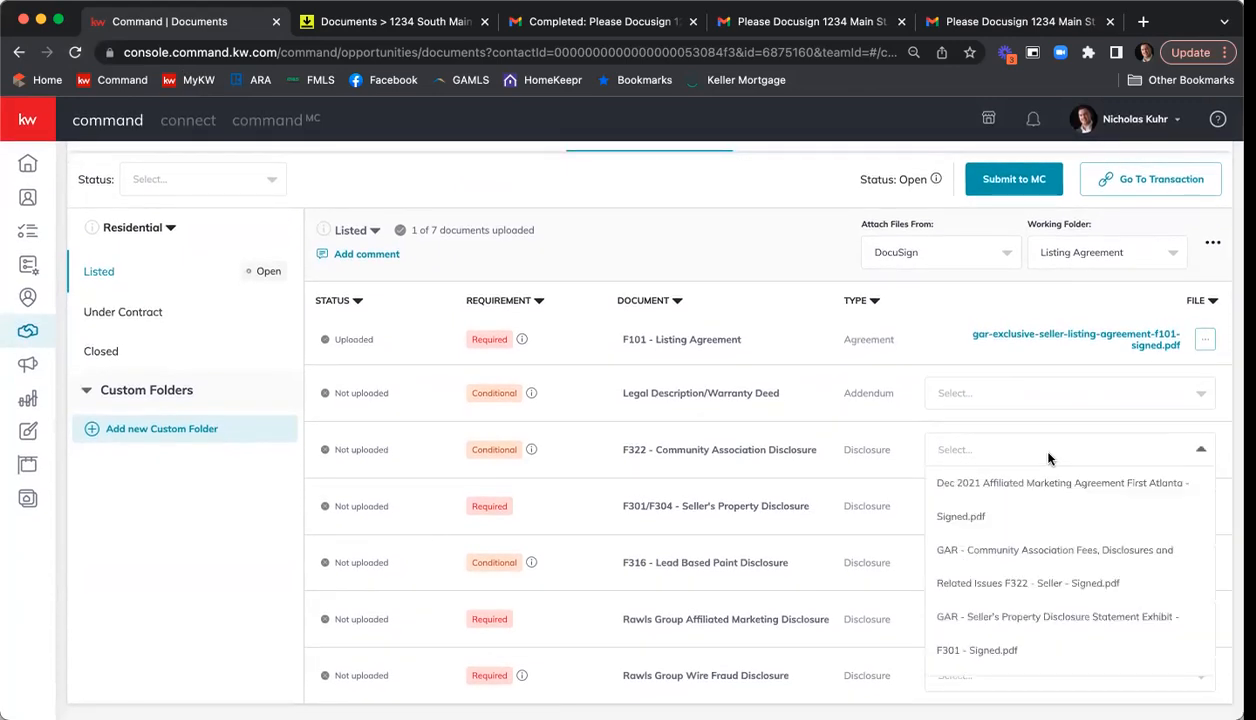
left_click(1058, 558)
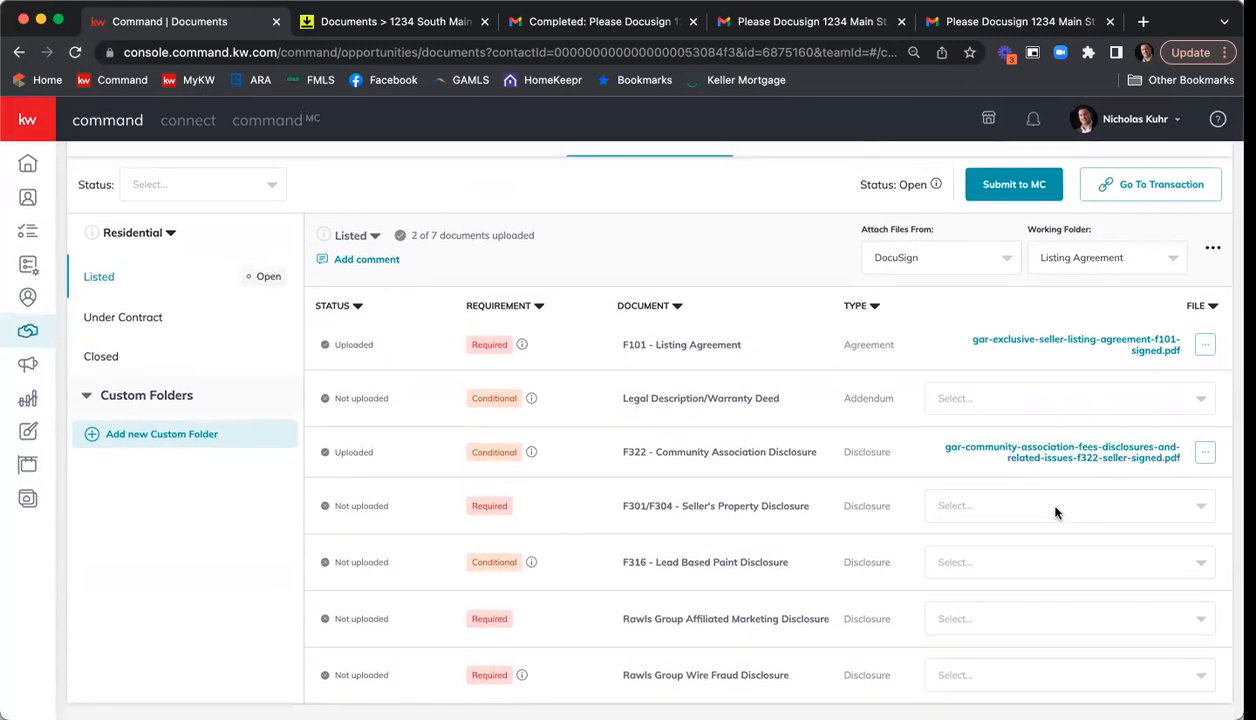
left_click(1055, 508)
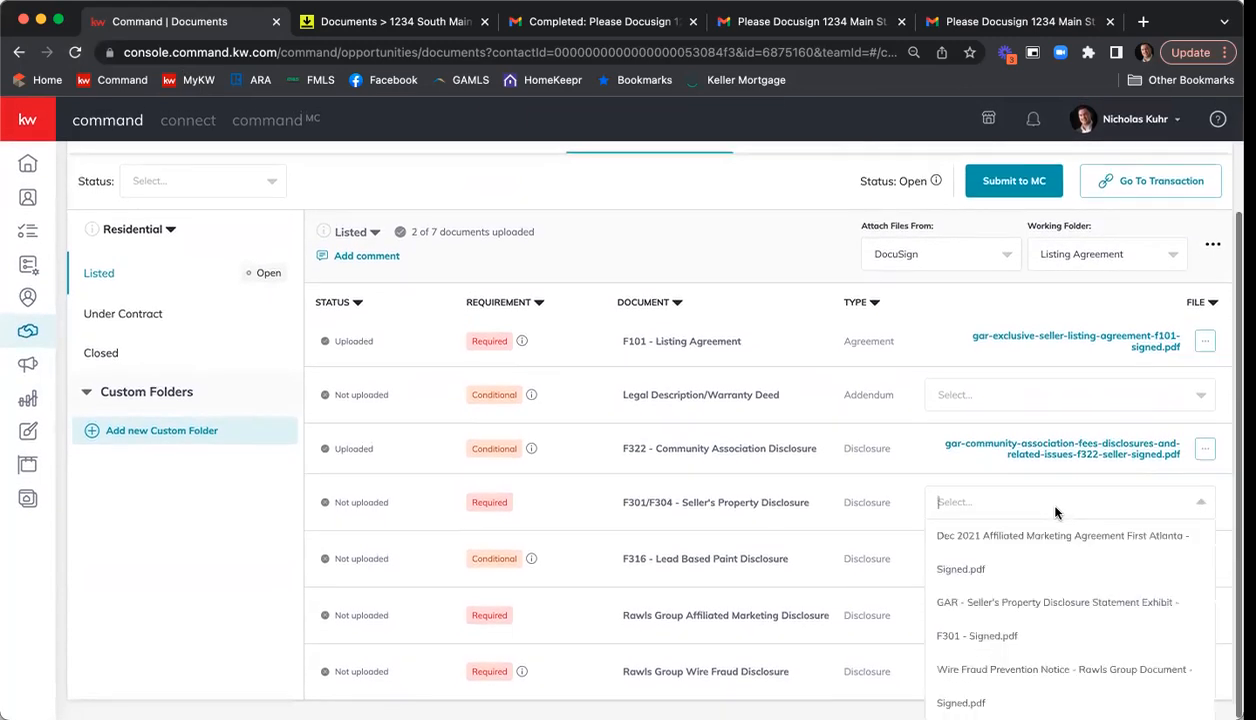
left_click(1056, 600)
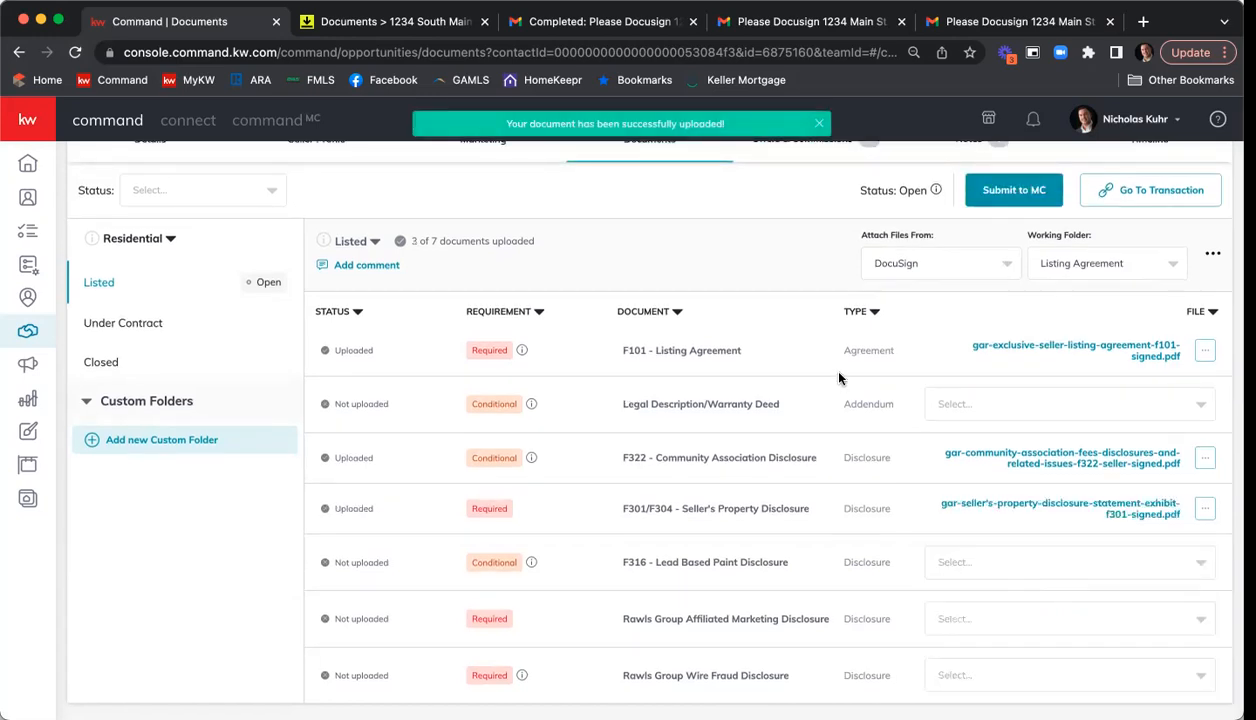
Attach the signed Dec 2021 Affiliated Marketing Agreement and the signed Wire Fraud Prevention Notice to their matching Rawls Group disclosure requirements.
left_click(1020, 618)
left_click(1020, 606)
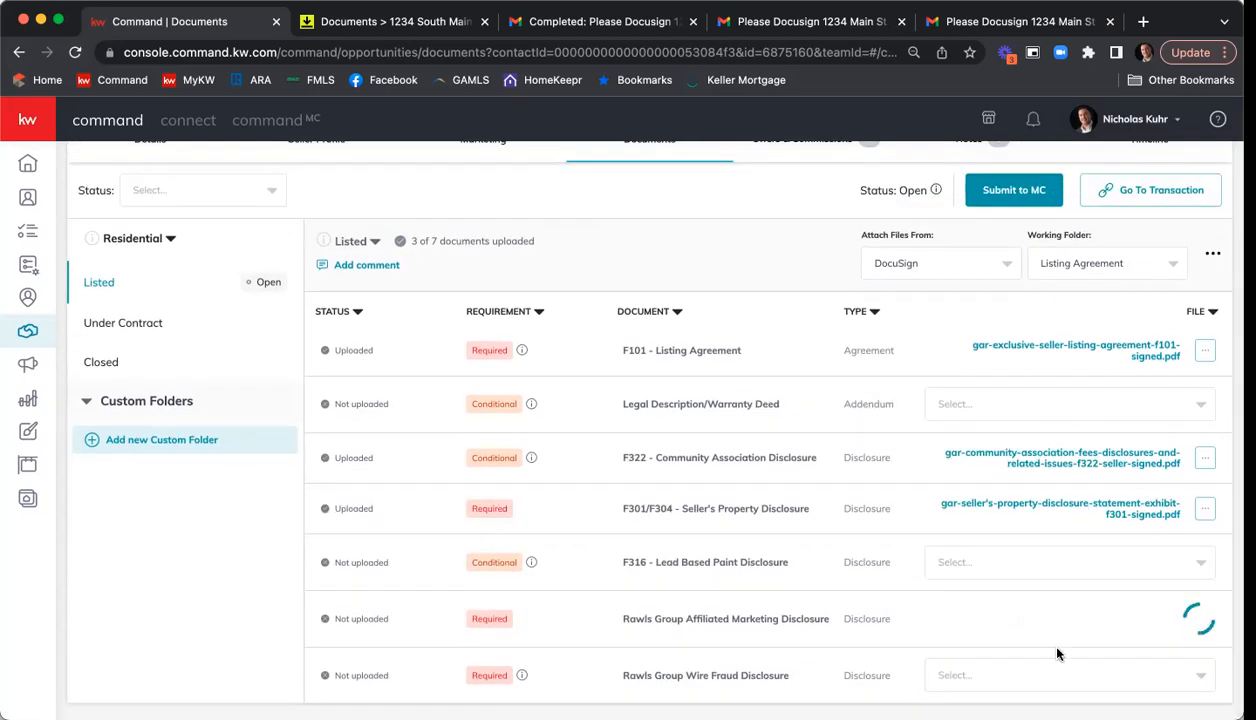
left_click(1010, 662)
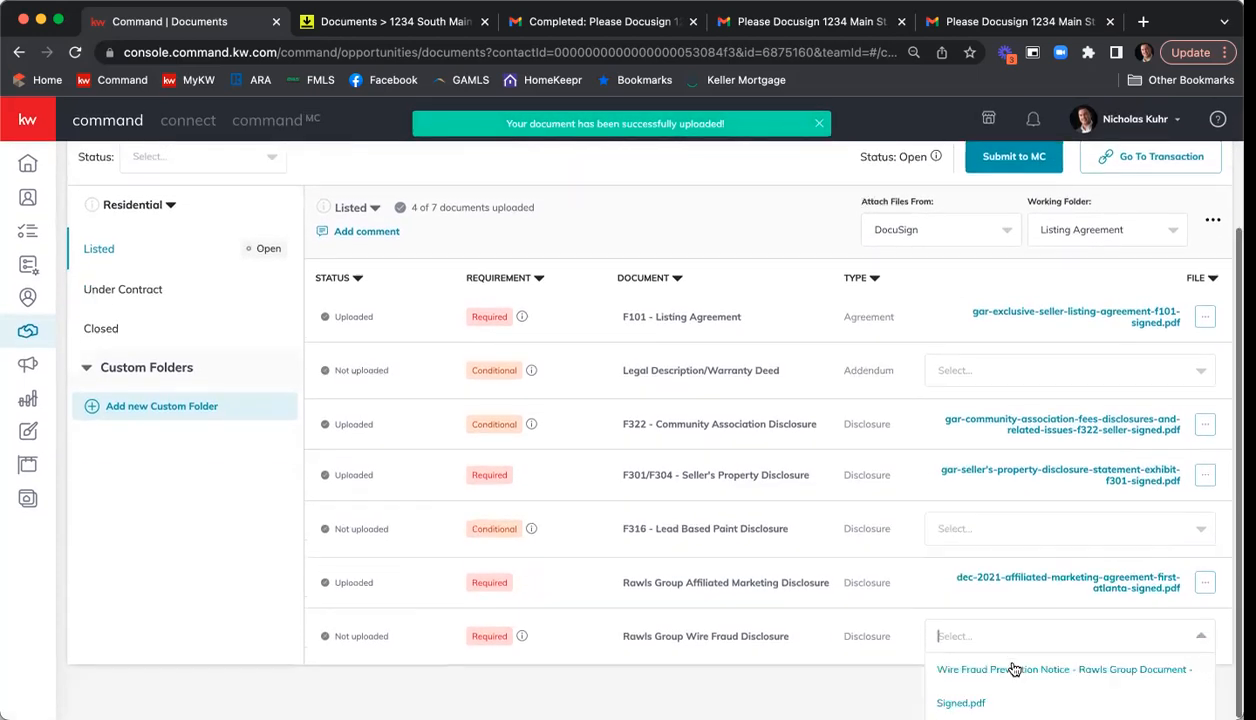
left_click(998, 674)
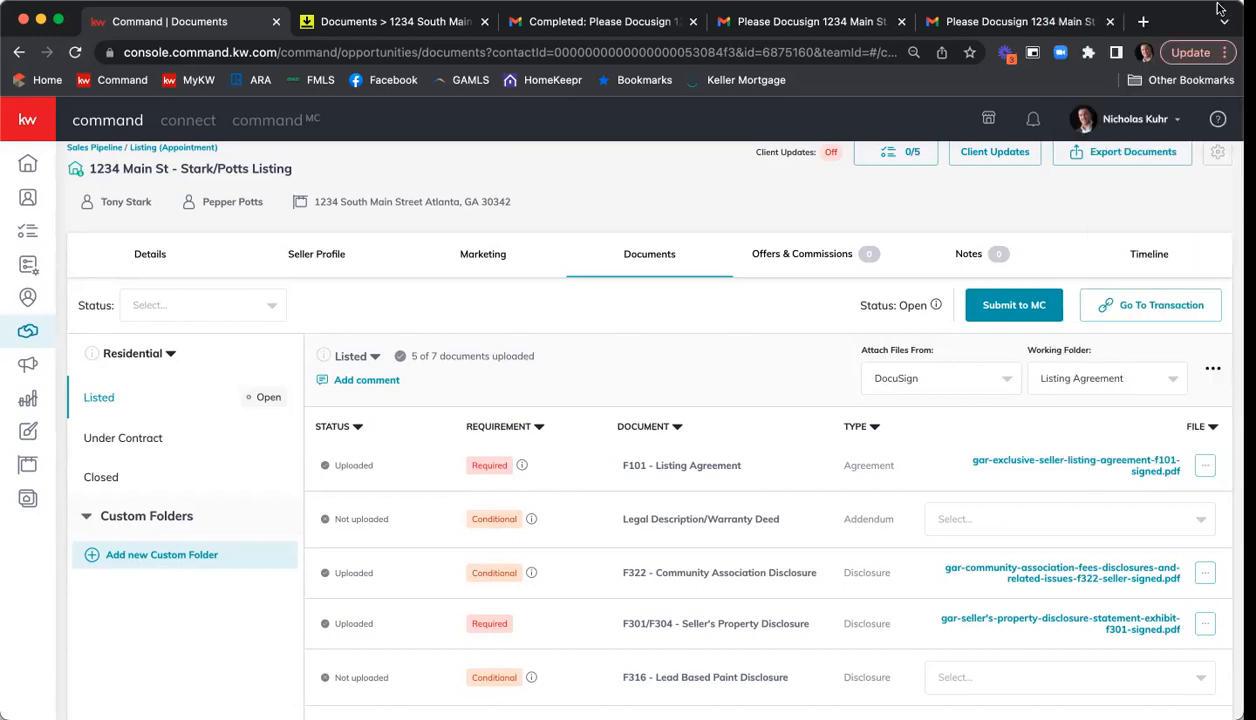
Switch to DocuSign Rooms and select the unsigned form versions of the Purchase and Sale, Community Association and Exclusive Seller Listing documents.
left_click(488, 28)
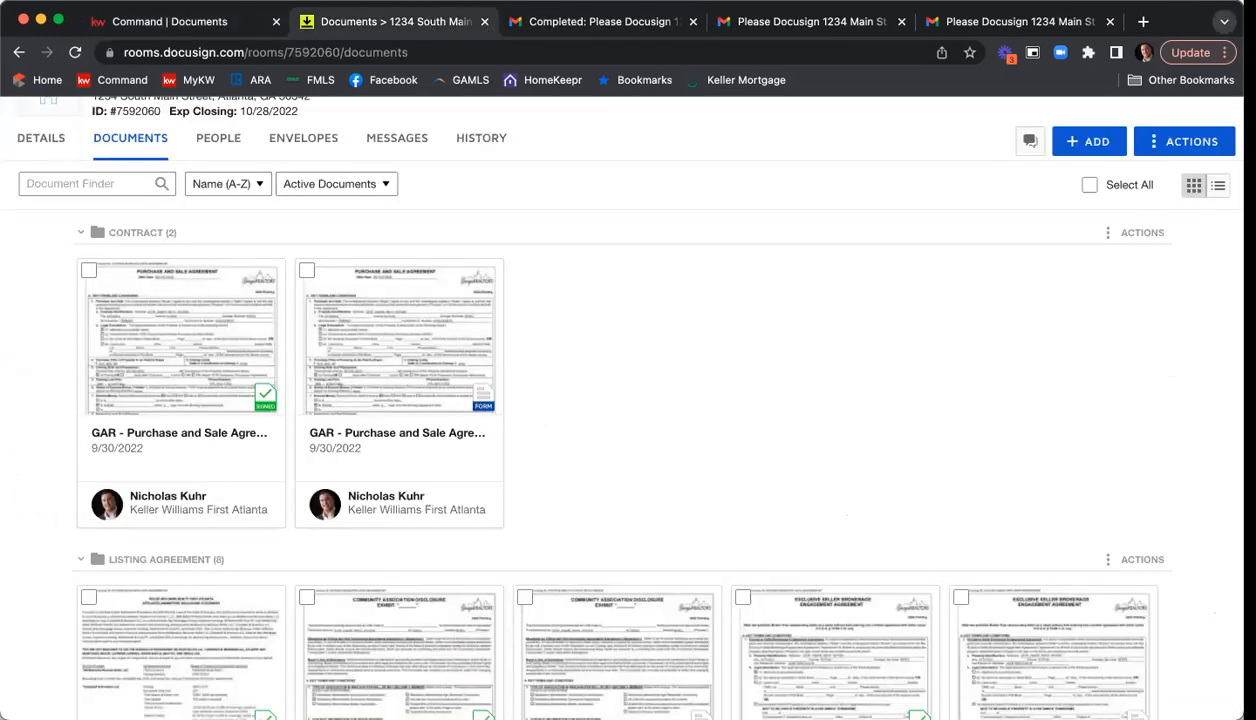
left_click(1224, 21)
left_click(1222, 20)
scroll(307, 175, "up", 1)
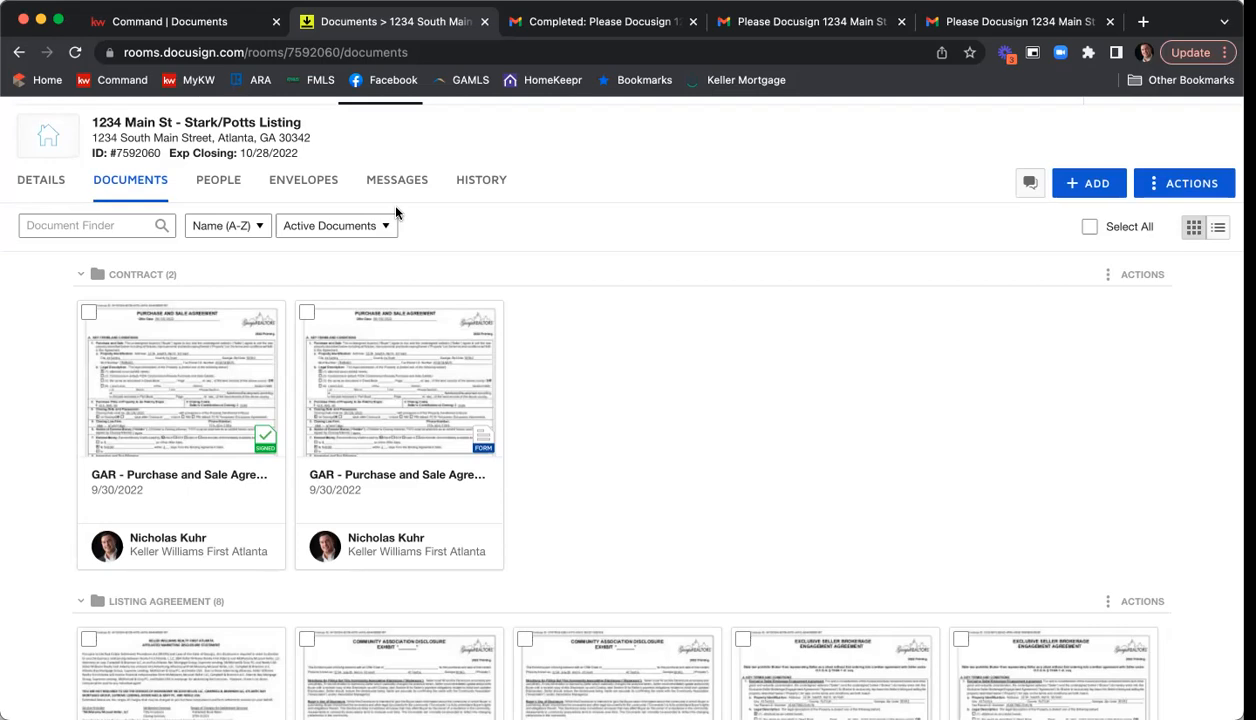
left_click(306, 312)
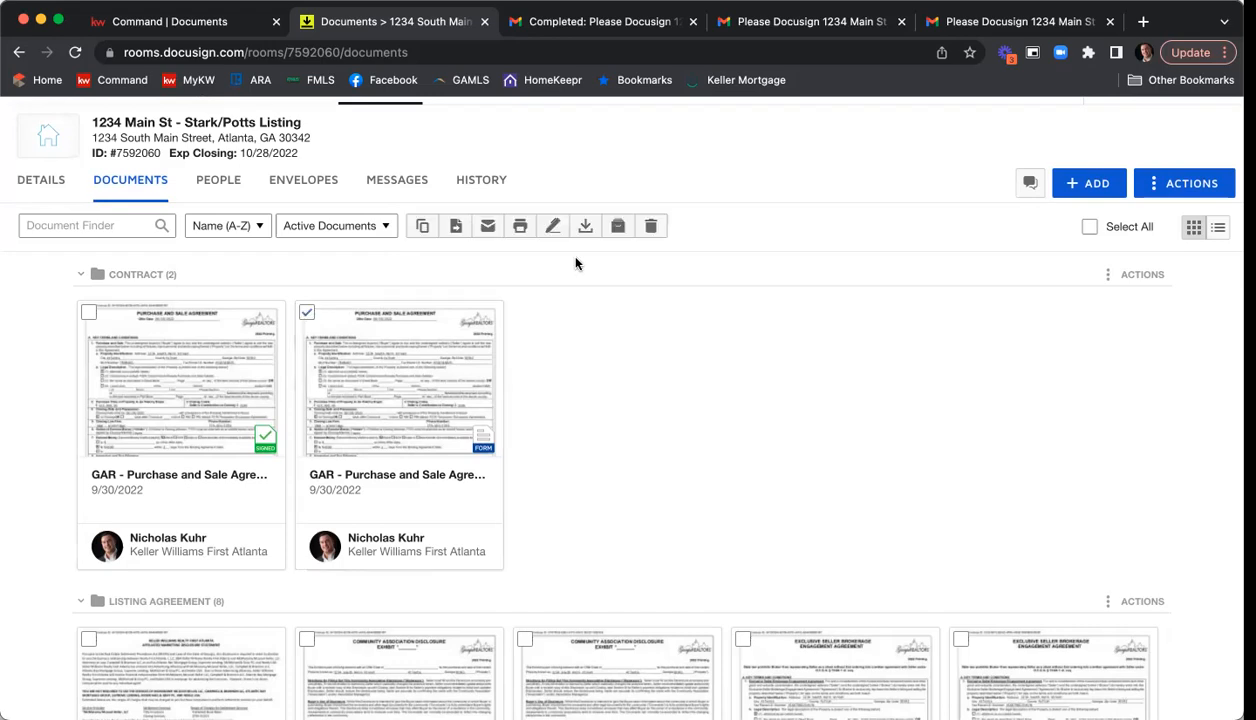
scroll(600, 258, "down", 5)
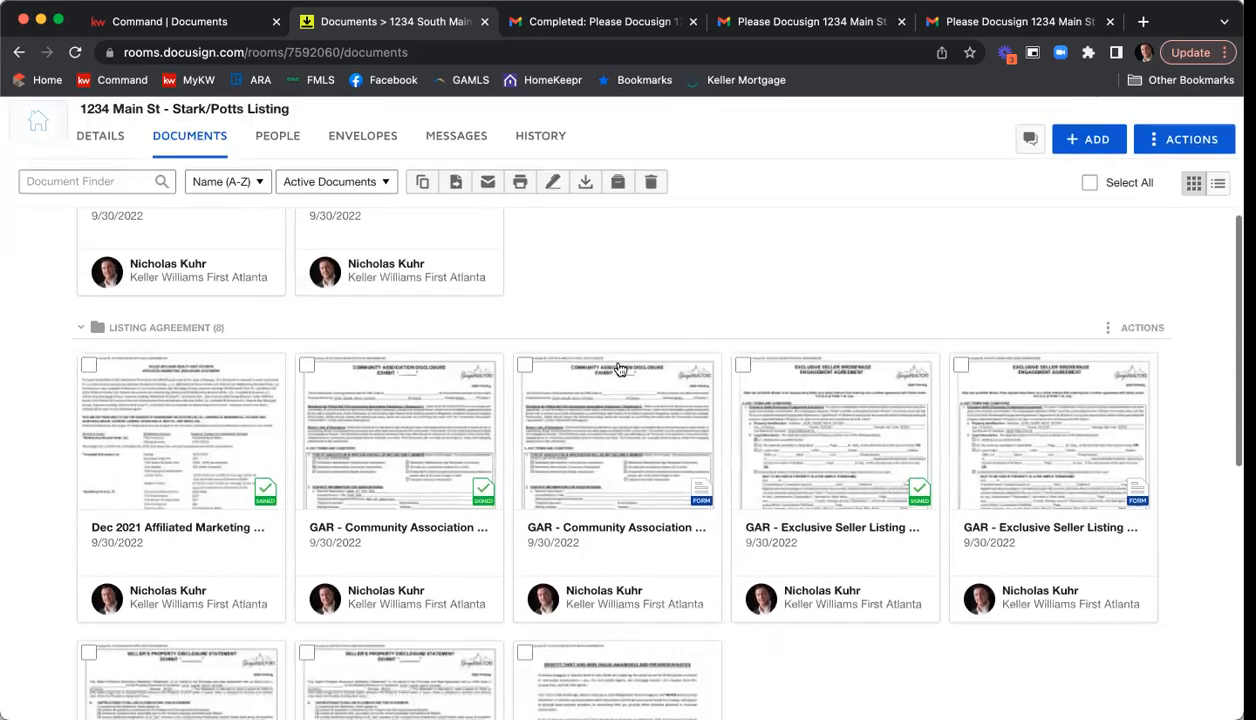
left_click(524, 366)
left_click(960, 366)
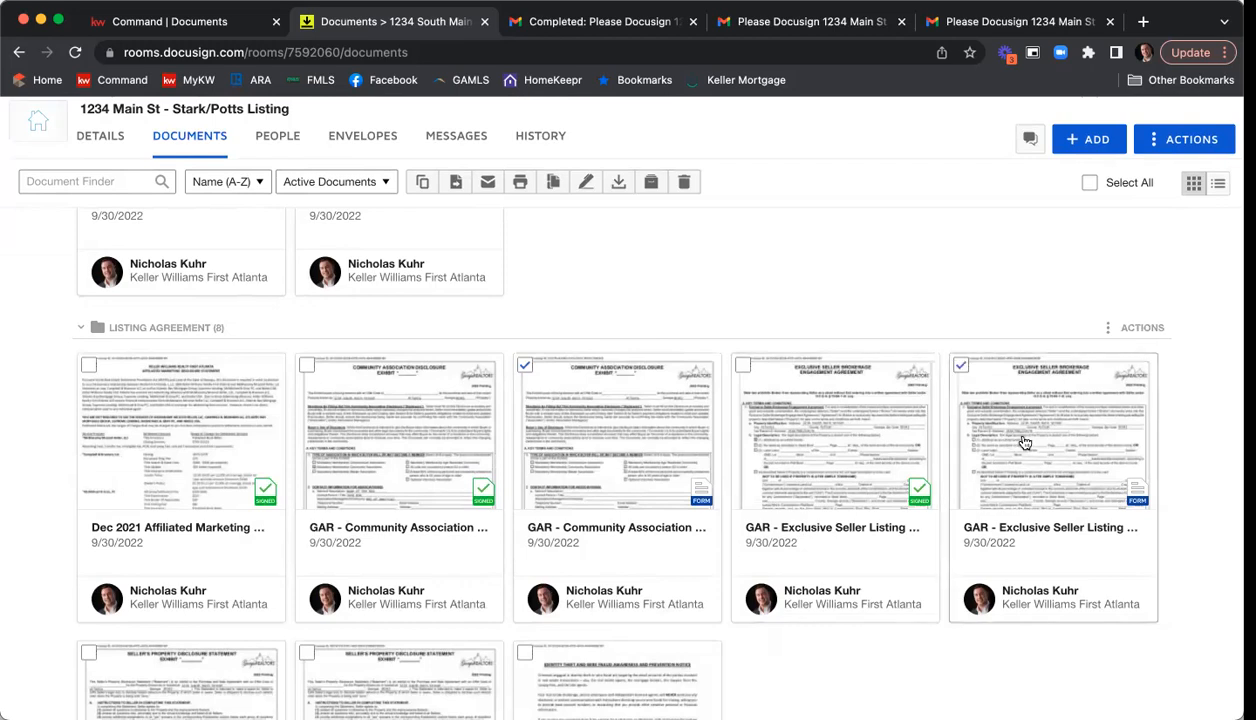
scroll(913, 350, "up", 5)
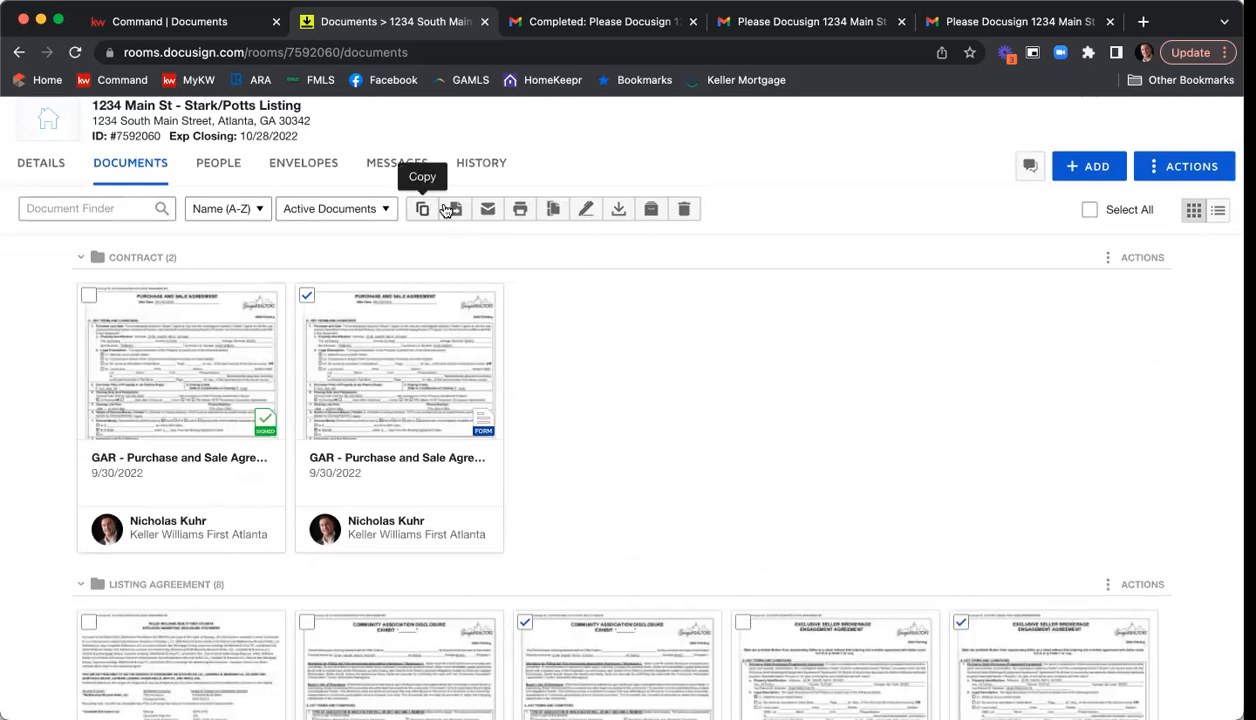
Create an envelope from the selected forms with Listing Agent, Seller One and Seller Two as recipient roles.
left_click(588, 210)
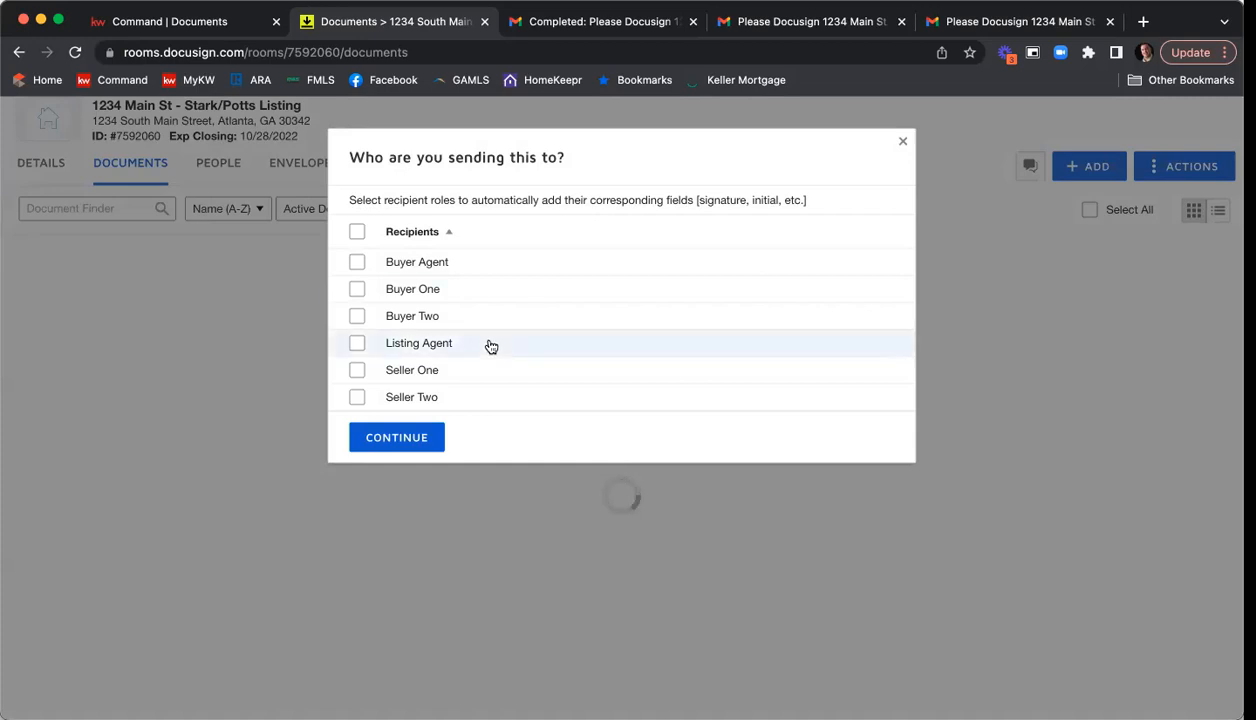
left_click(357, 343)
left_click(357, 370)
left_click(356, 398)
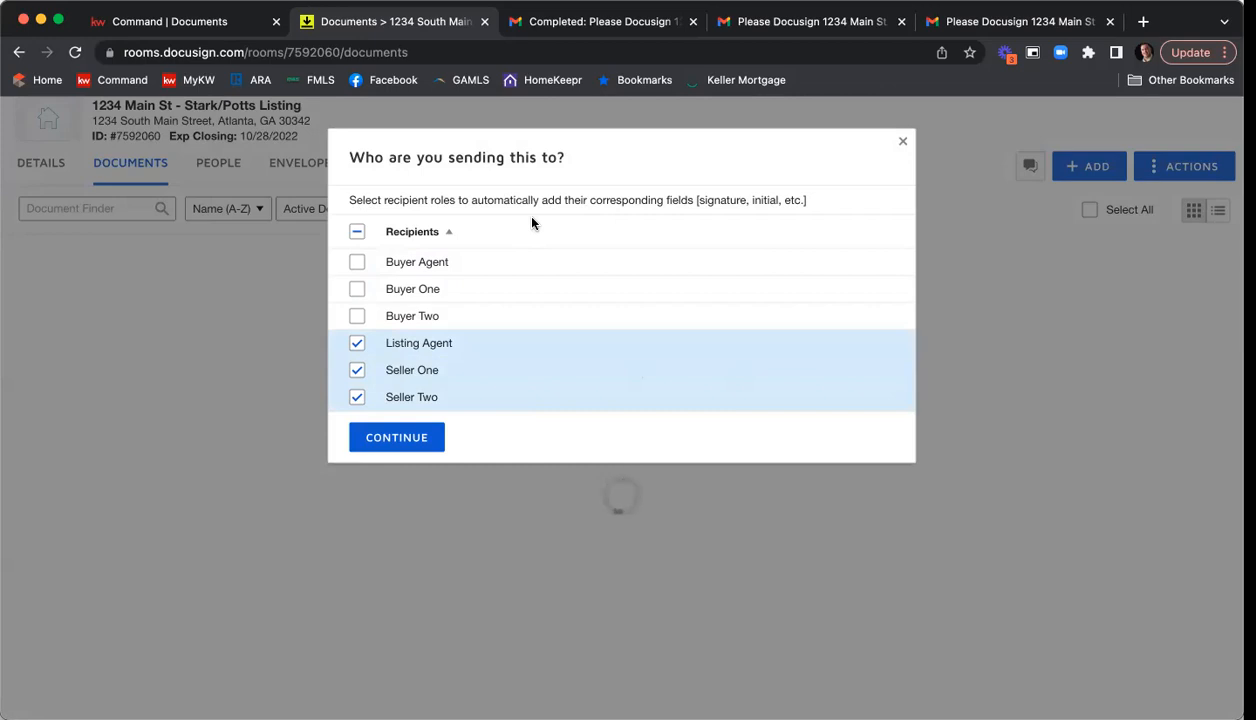
left_click(408, 437)
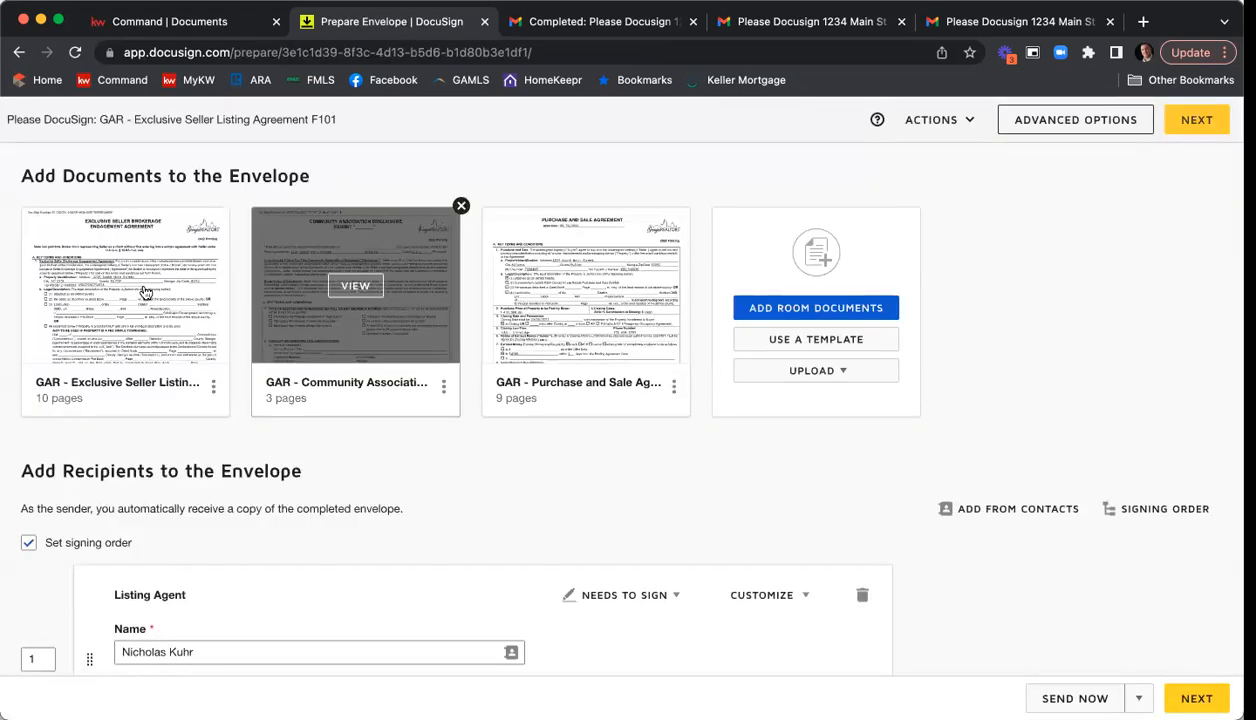
Review the names, emails and signing order of the listing agent and both sellers in the envelope.
scroll(620, 310, "down", 5)
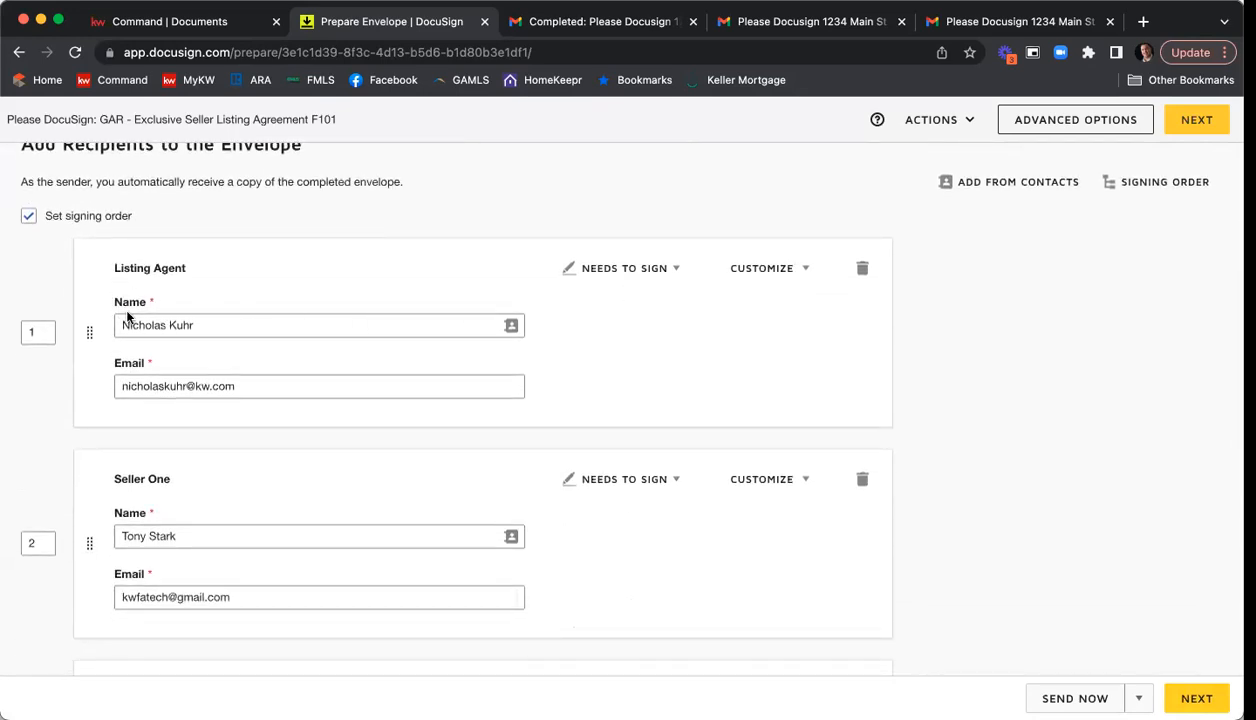
scroll(218, 410, "down", 3)
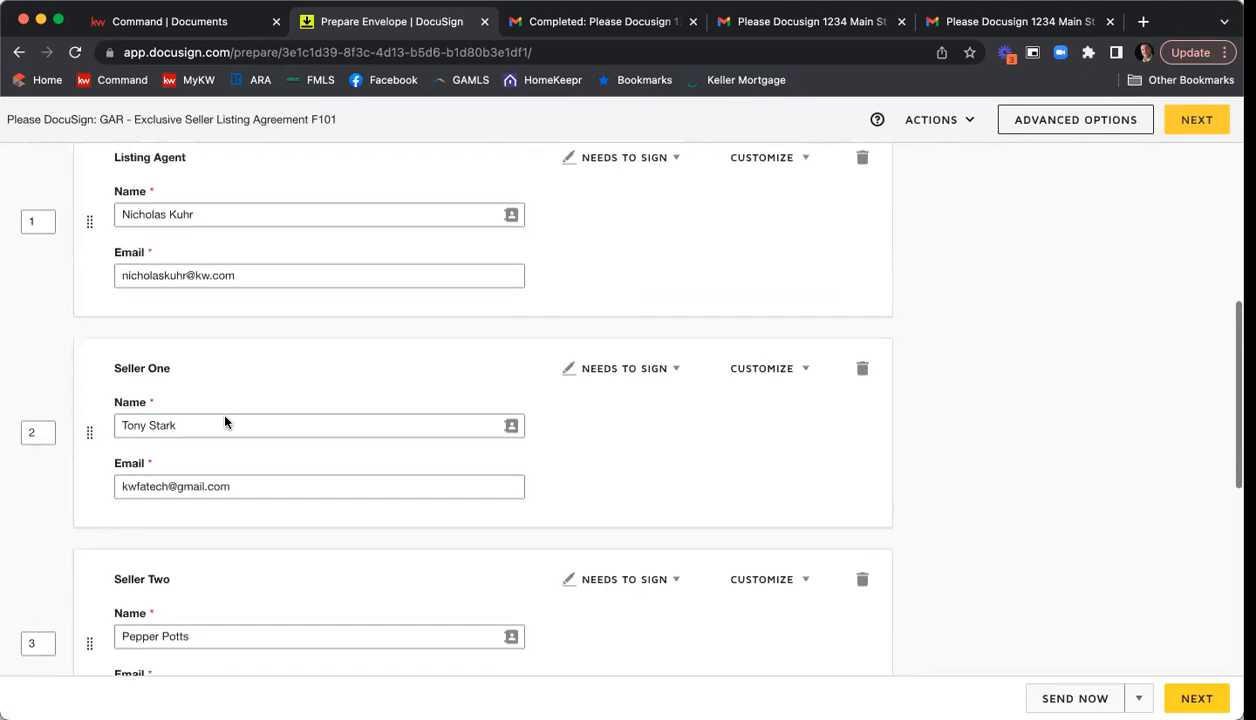
scroll(218, 434, "down", 1)
scroll(211, 532, "up", 1)
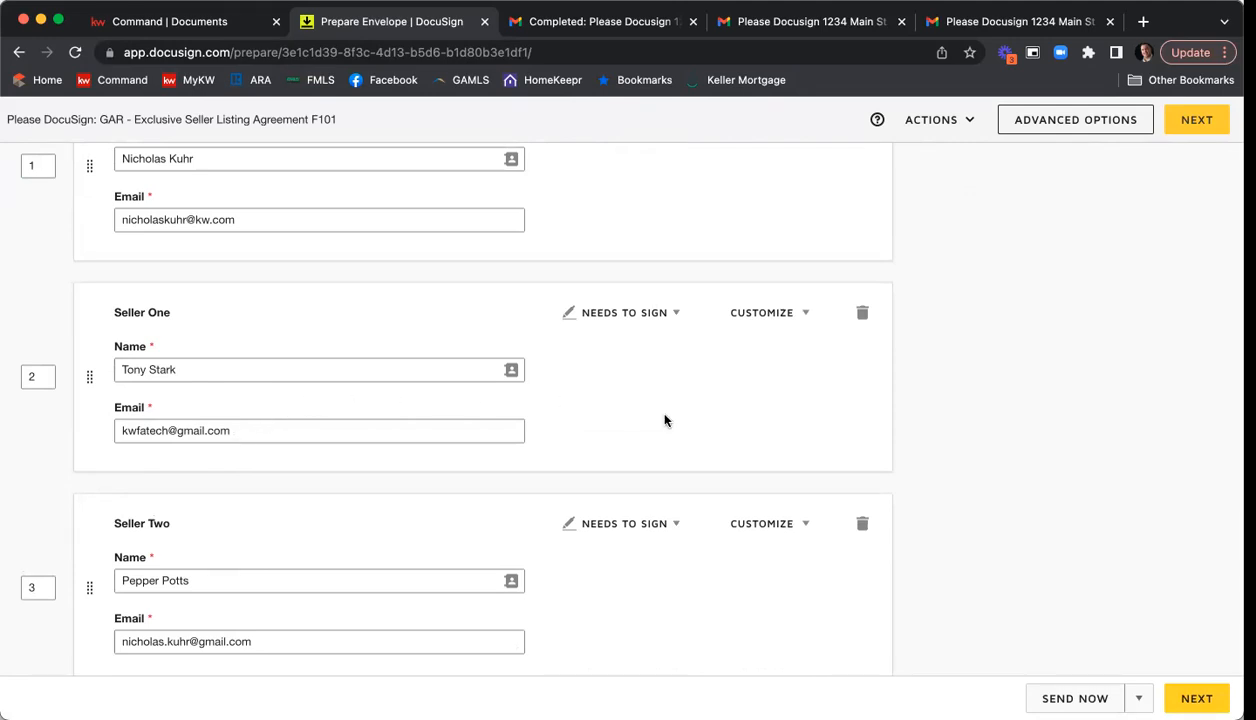
scroll(780, 340, "up", 1)
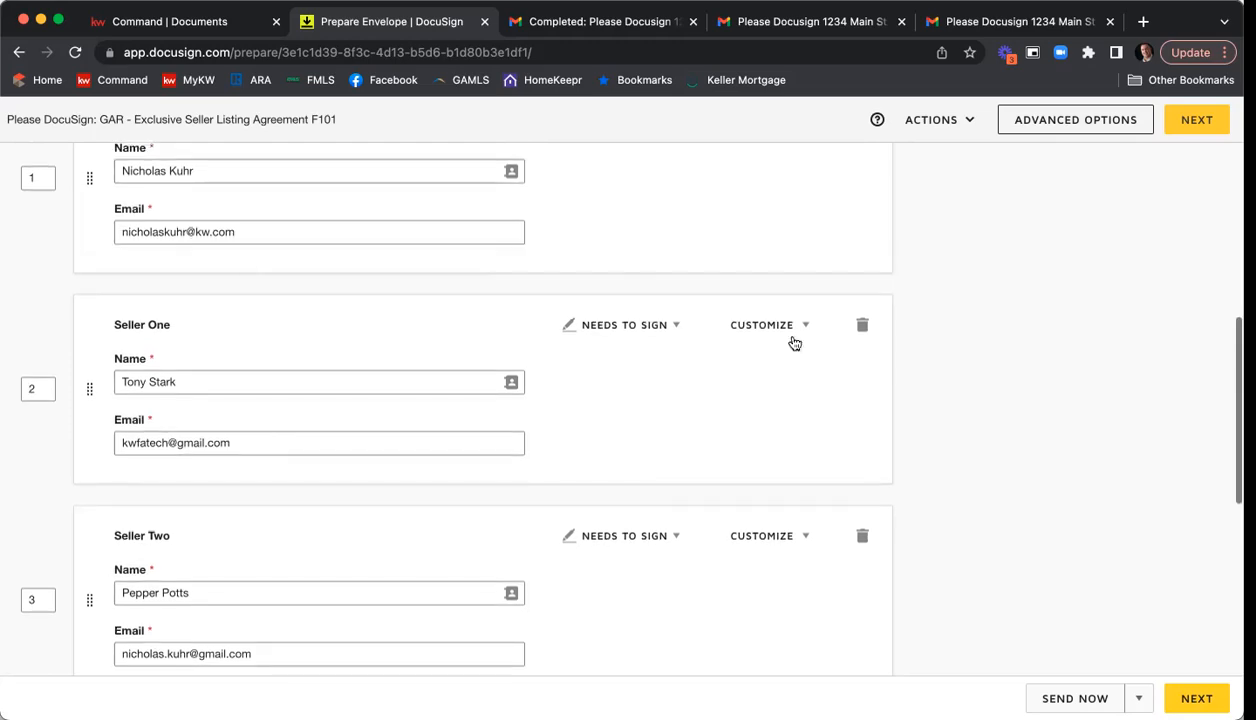
scroll(744, 262, "up", 3)
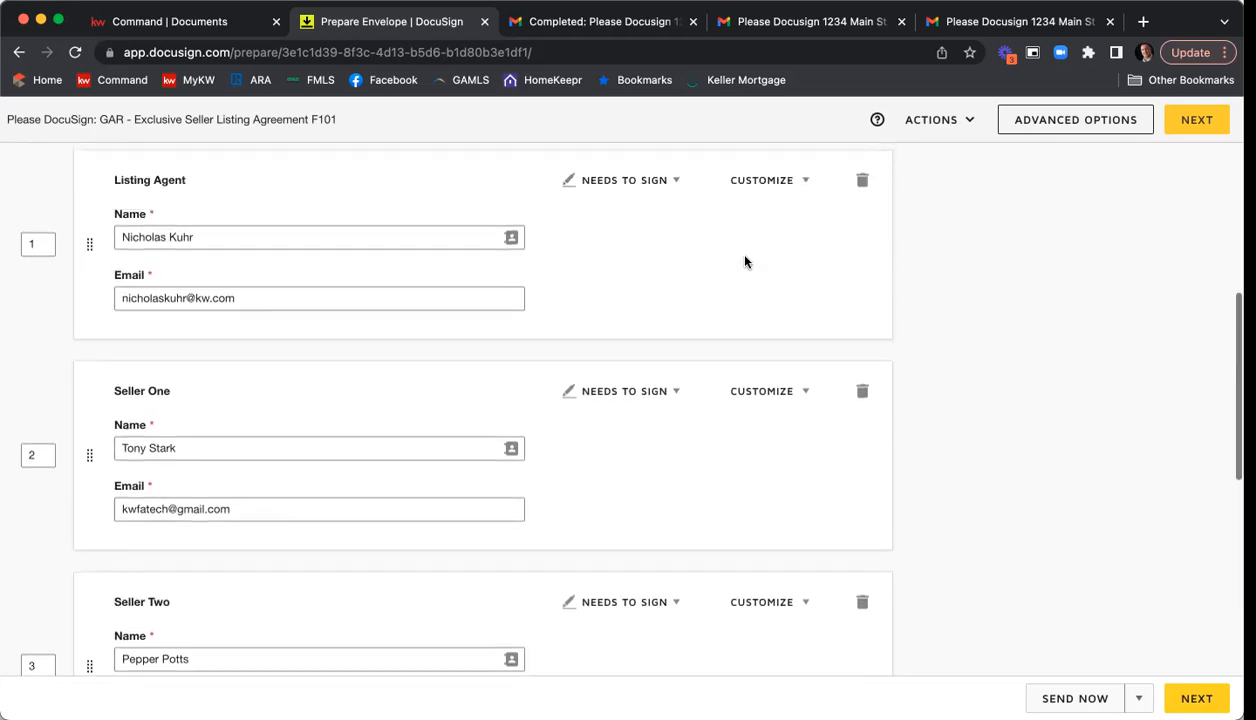
Browse the room contacts available for the Listing Agent recipient, cancel the contact search, and return to the envelope's documents.
left_click(512, 239)
left_click(330, 256)
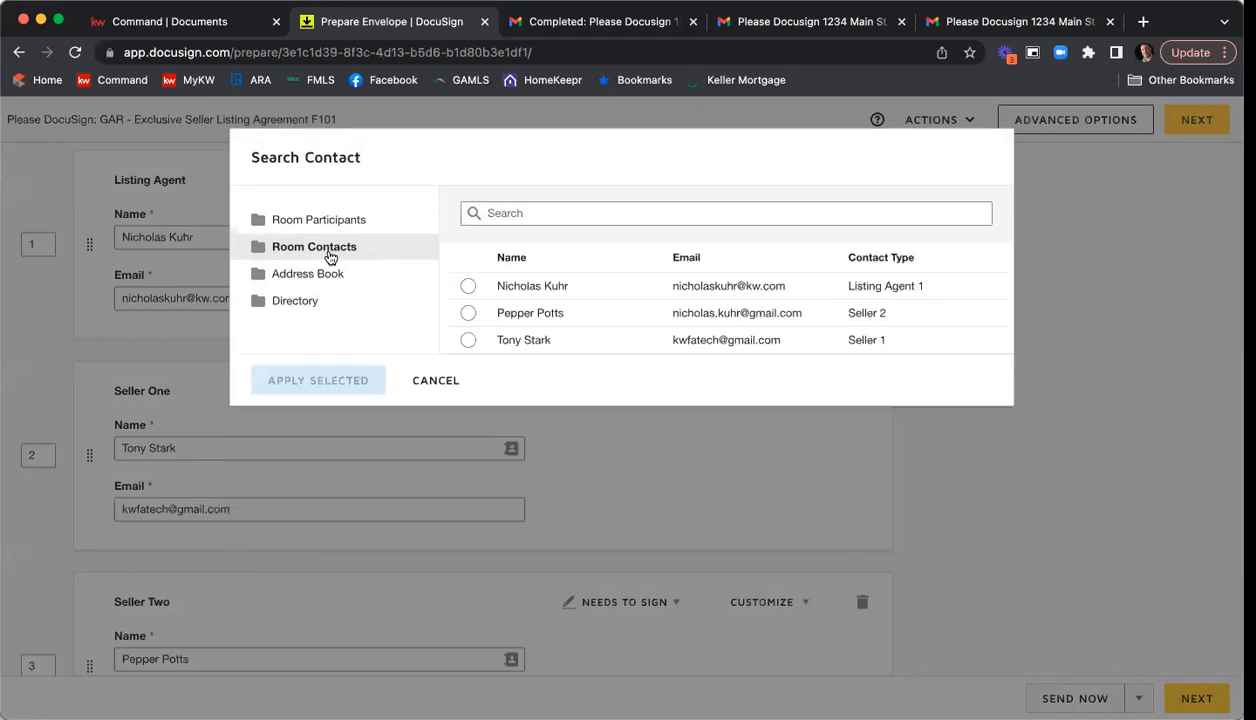
left_click(448, 376)
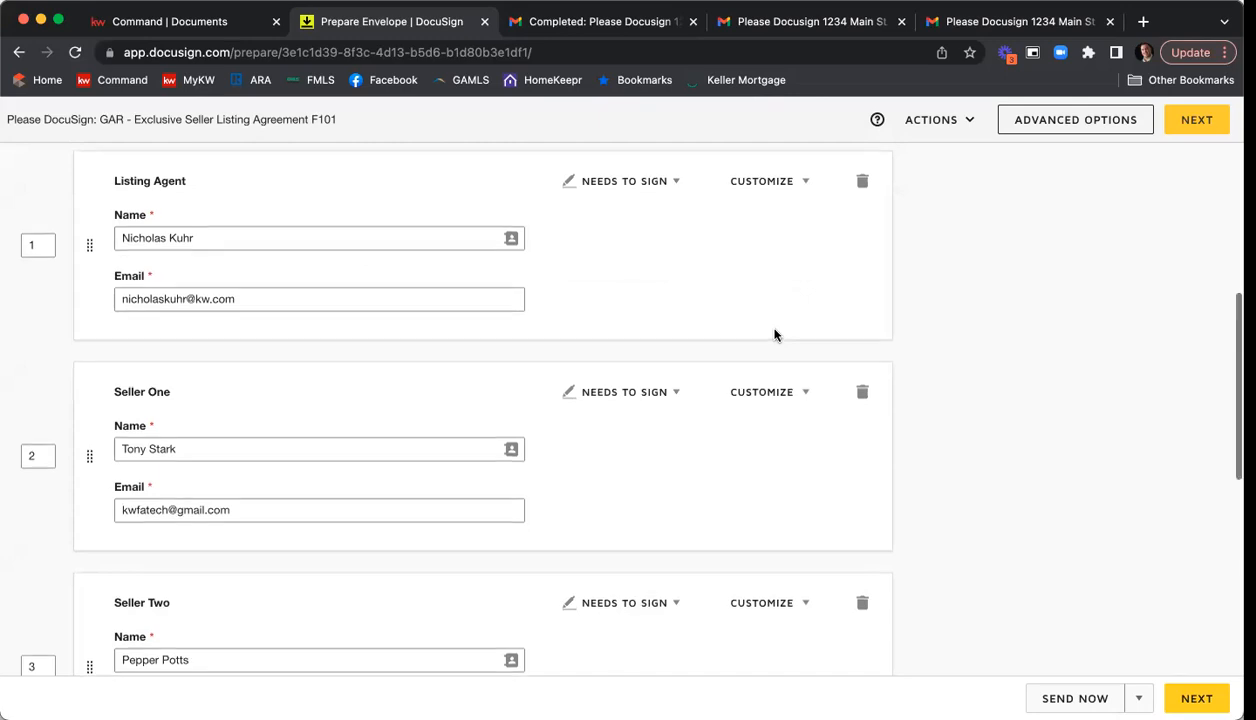
scroll(774, 335, "up", 5)
scroll(774, 335, "up", 2)
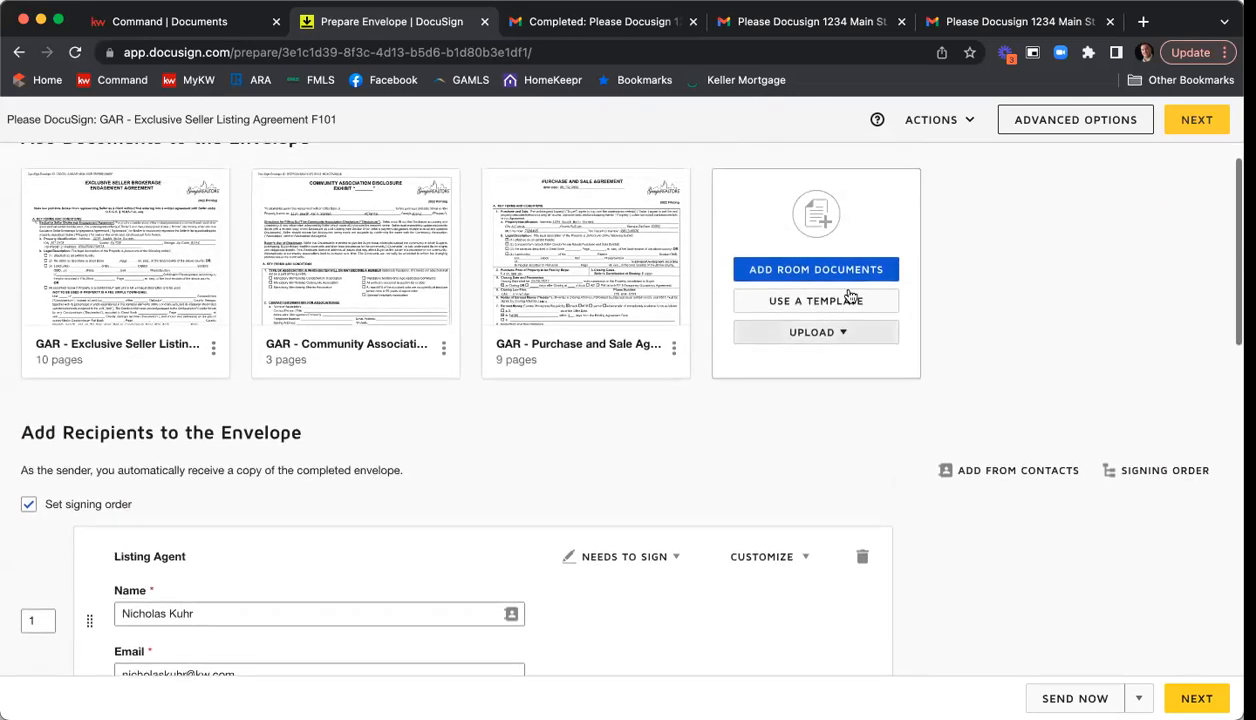